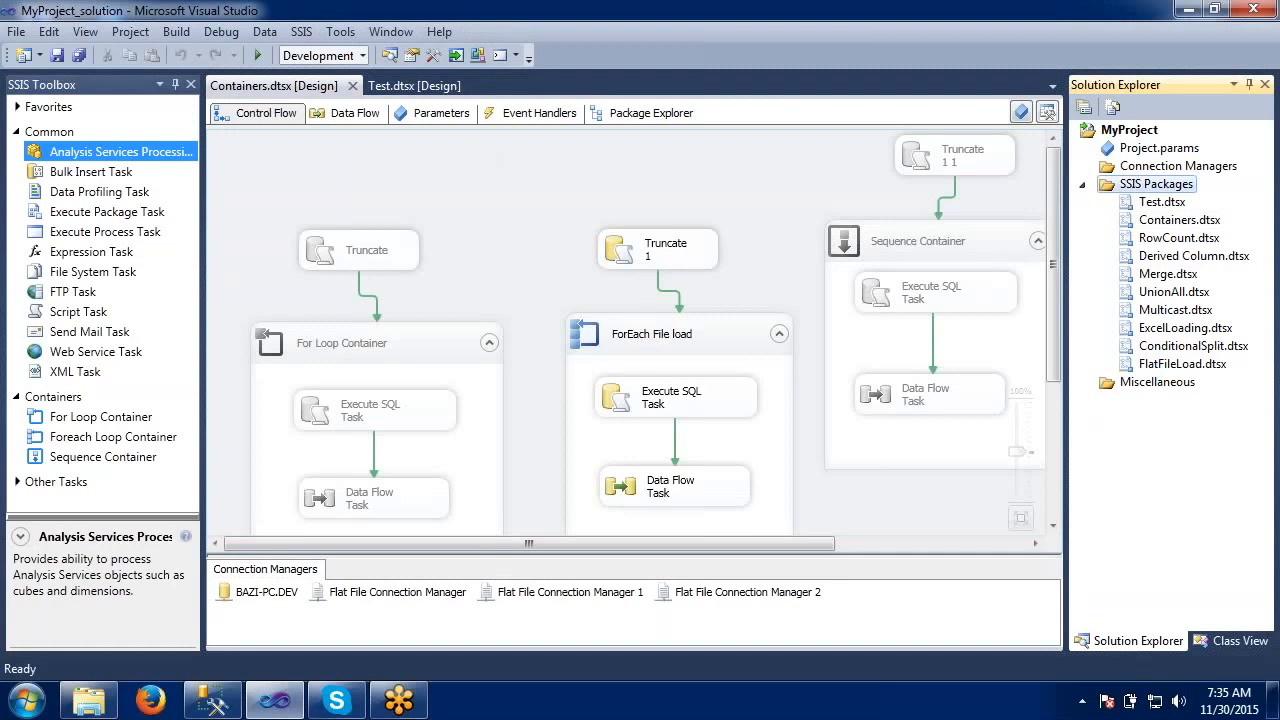
# - Add a new SSIS package to MyProject and select the Bulk Insert Task among the common tasks
pyautogui.rightClick(1134, 185)
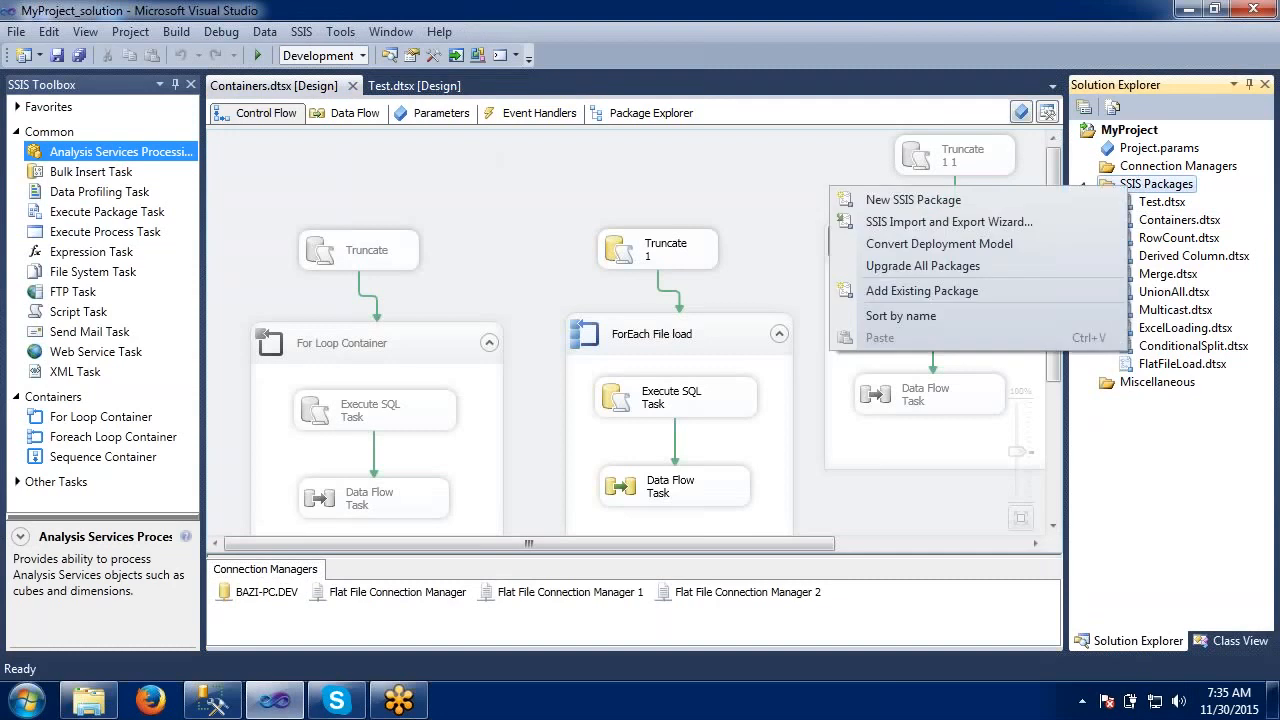
pyautogui.click(1002, 204)
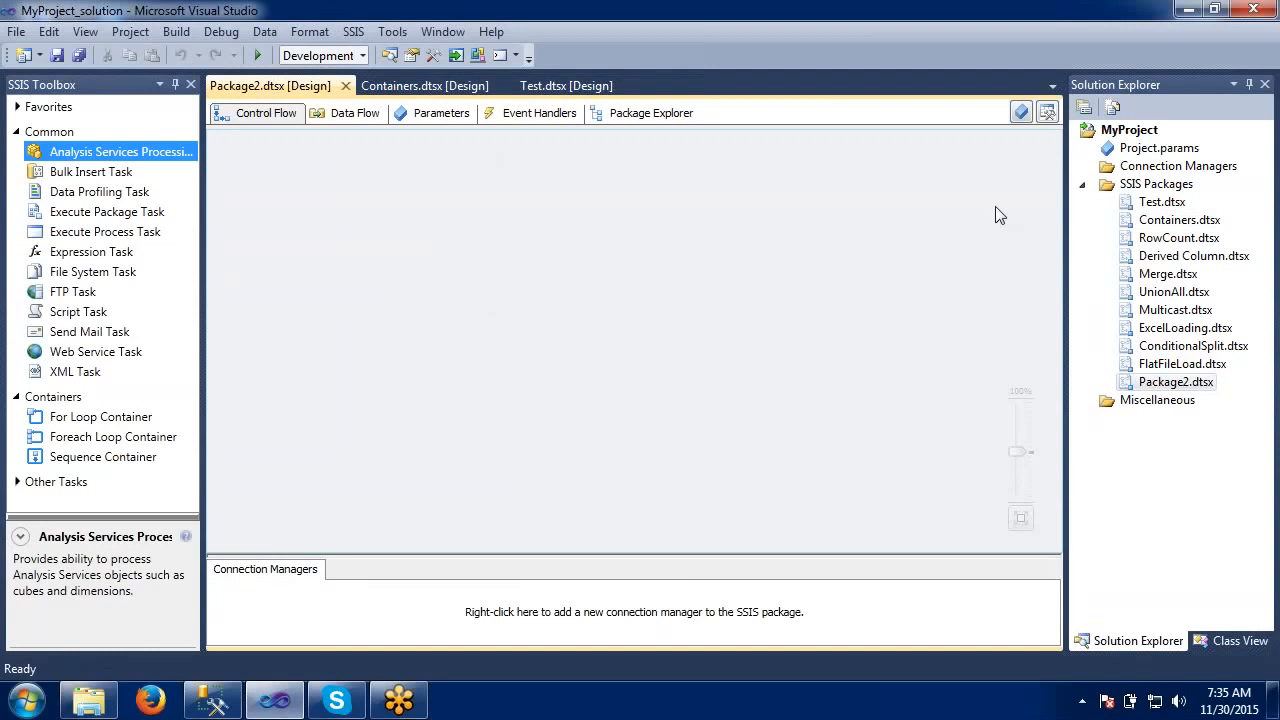
pyautogui.click(109, 173)
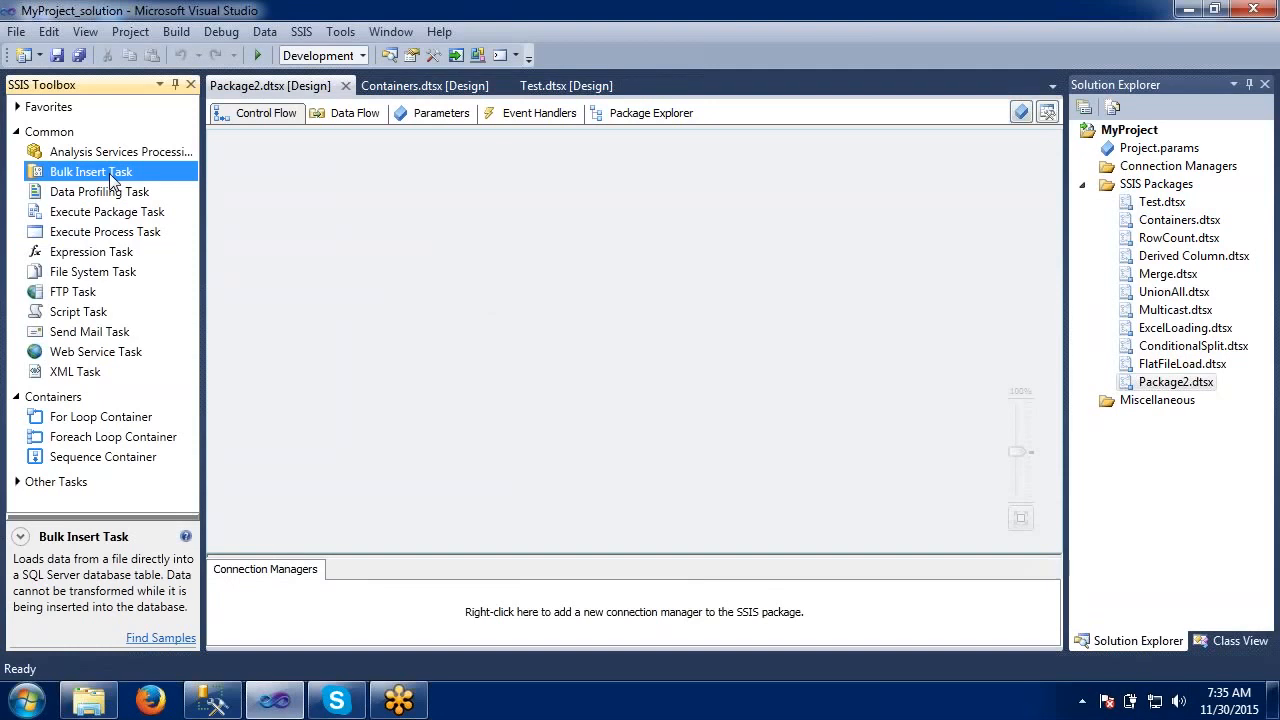
# - Open Notepad++ and create a new blank document for notes
pyautogui.click(27, 703)
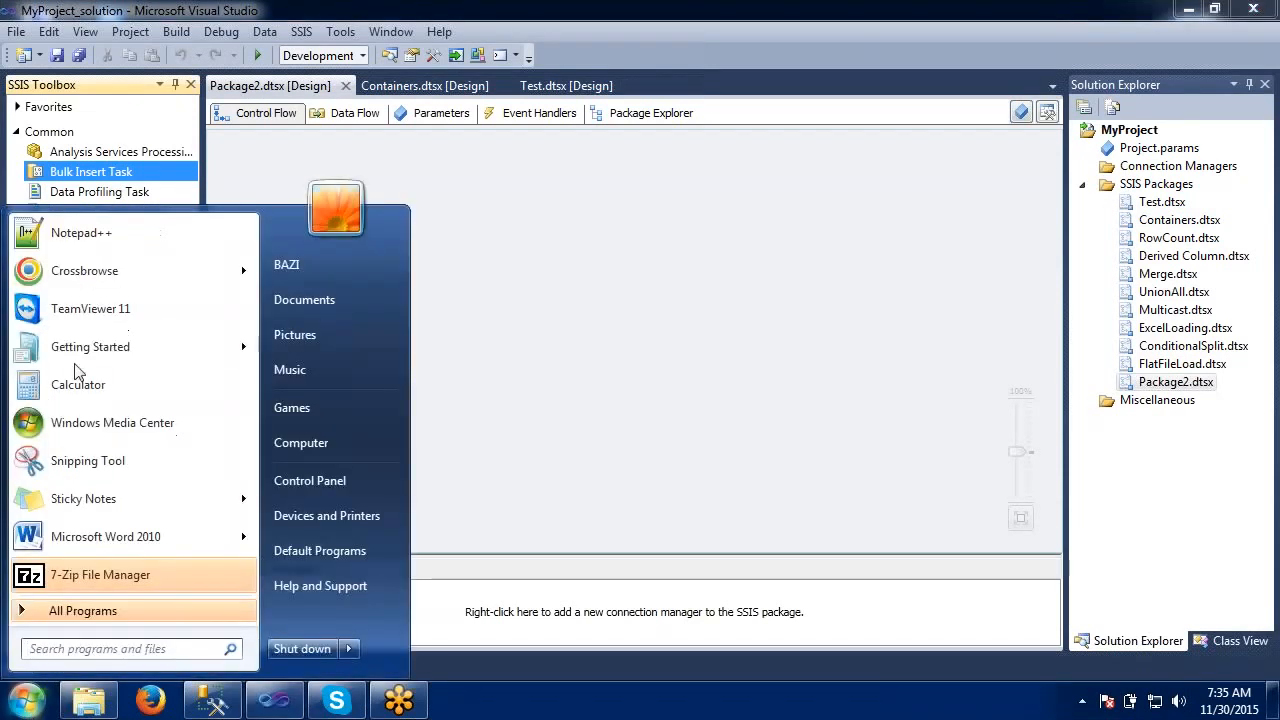
pyautogui.click(73, 238)
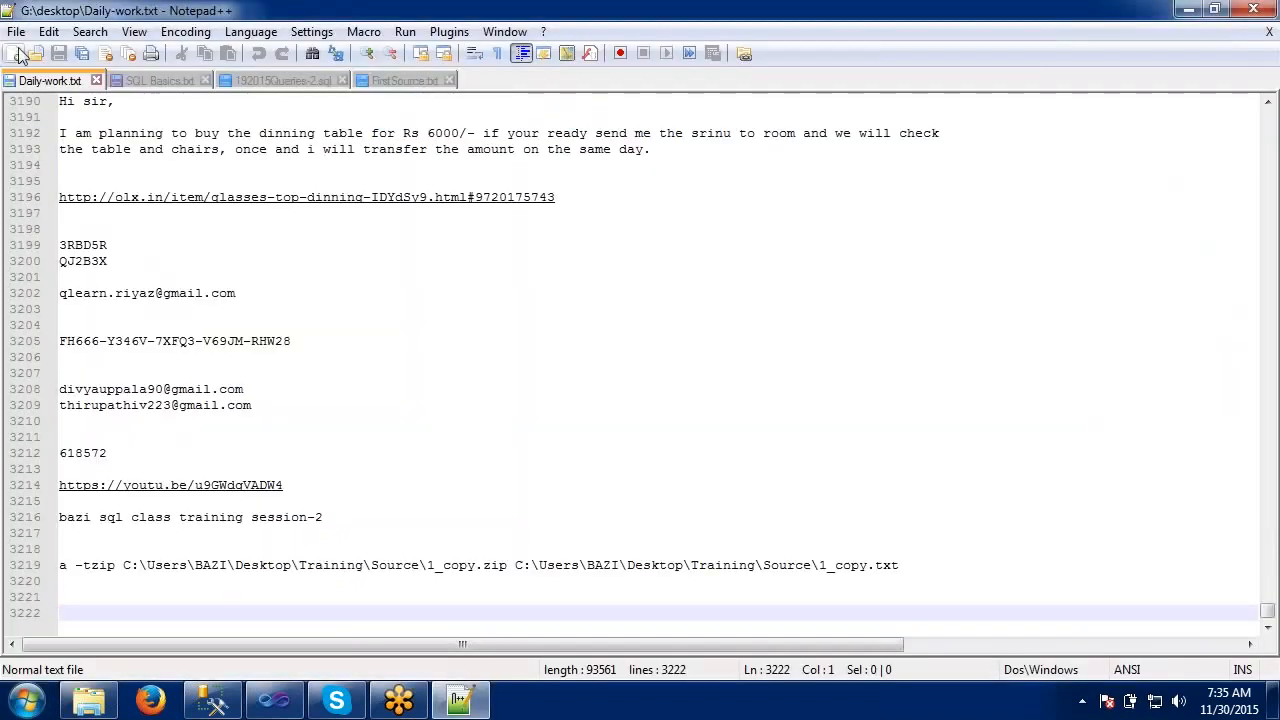
pyautogui.click(16, 53)
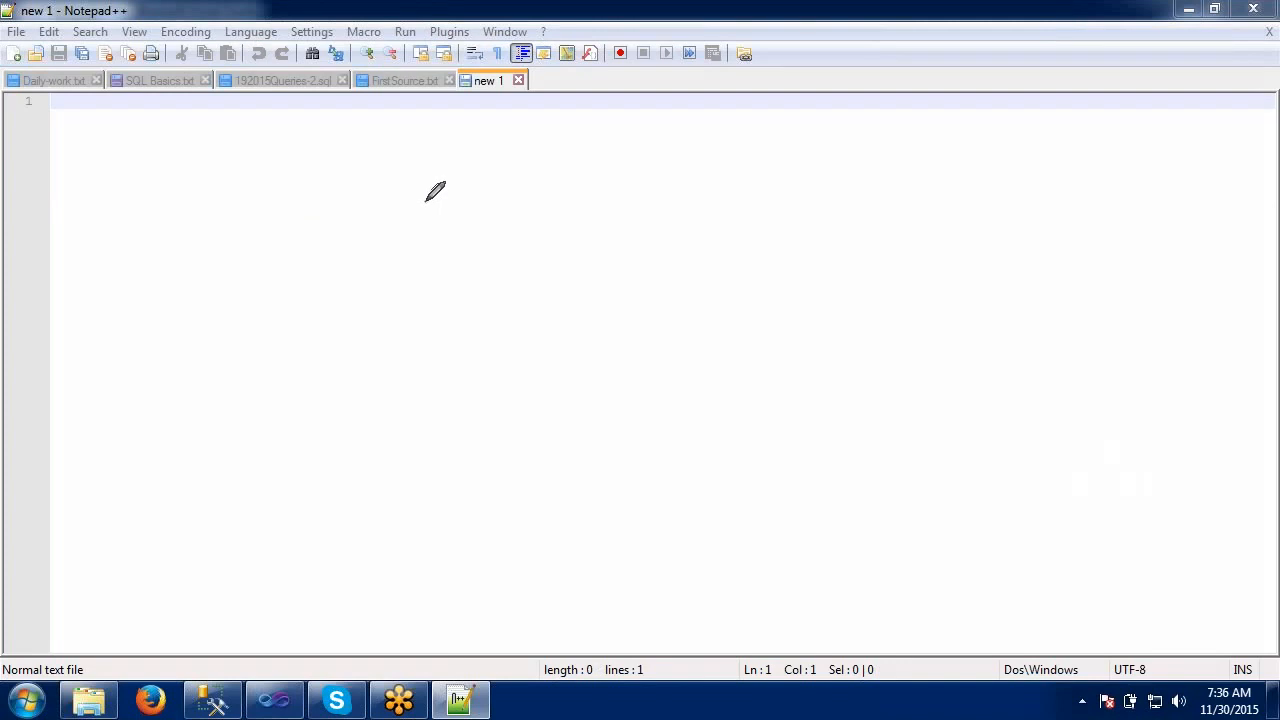
# - Sketch two rectangles one above the other with the screen pen, joined by an arrow from the upper to the lower
pyautogui.moveTo(426, 200)
pyautogui.mouseDown()
pyautogui.moveTo(424, 324)
pyautogui.moveTo(595, 329)
pyautogui.moveTo(598, 216)
pyautogui.moveTo(422, 200)
pyautogui.mouseUp()
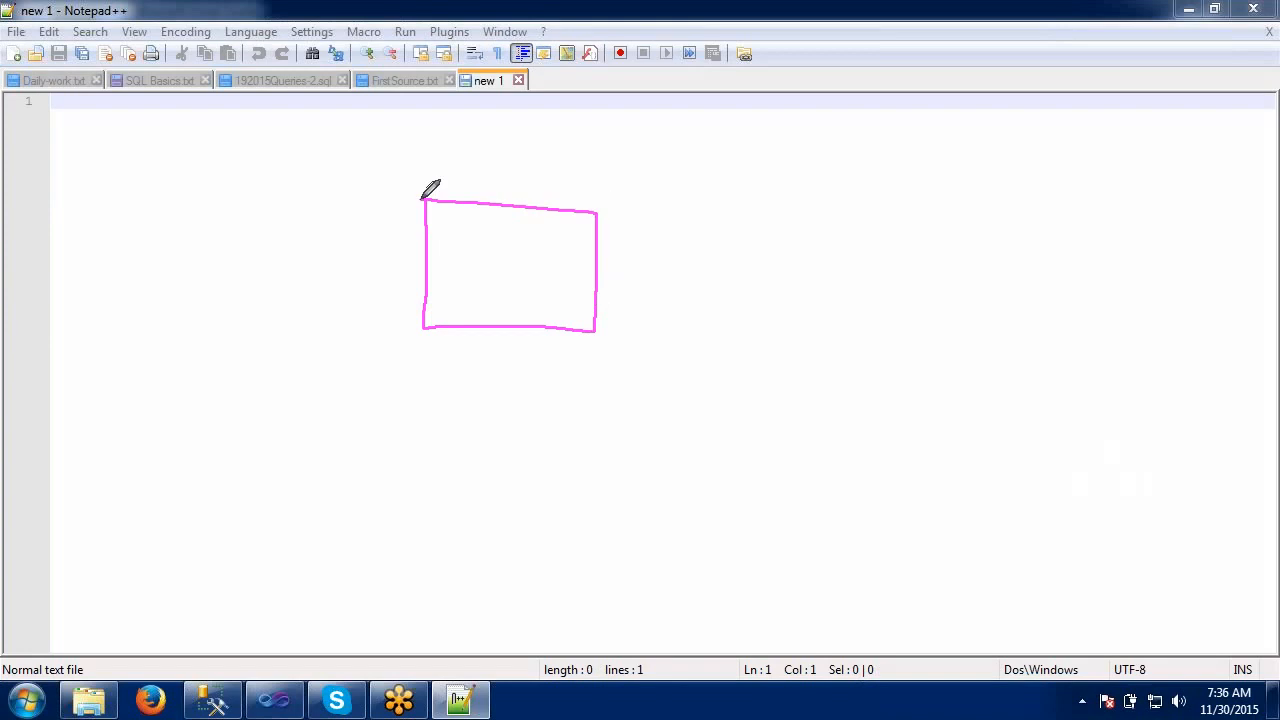
pyautogui.moveTo(429, 502)
pyautogui.mouseDown()
pyautogui.moveTo(429, 588)
pyautogui.moveTo(428, 492)
pyautogui.moveTo(630, 492)
pyautogui.moveTo(630, 590)
pyautogui.moveTo(426, 594)
pyautogui.mouseUp()
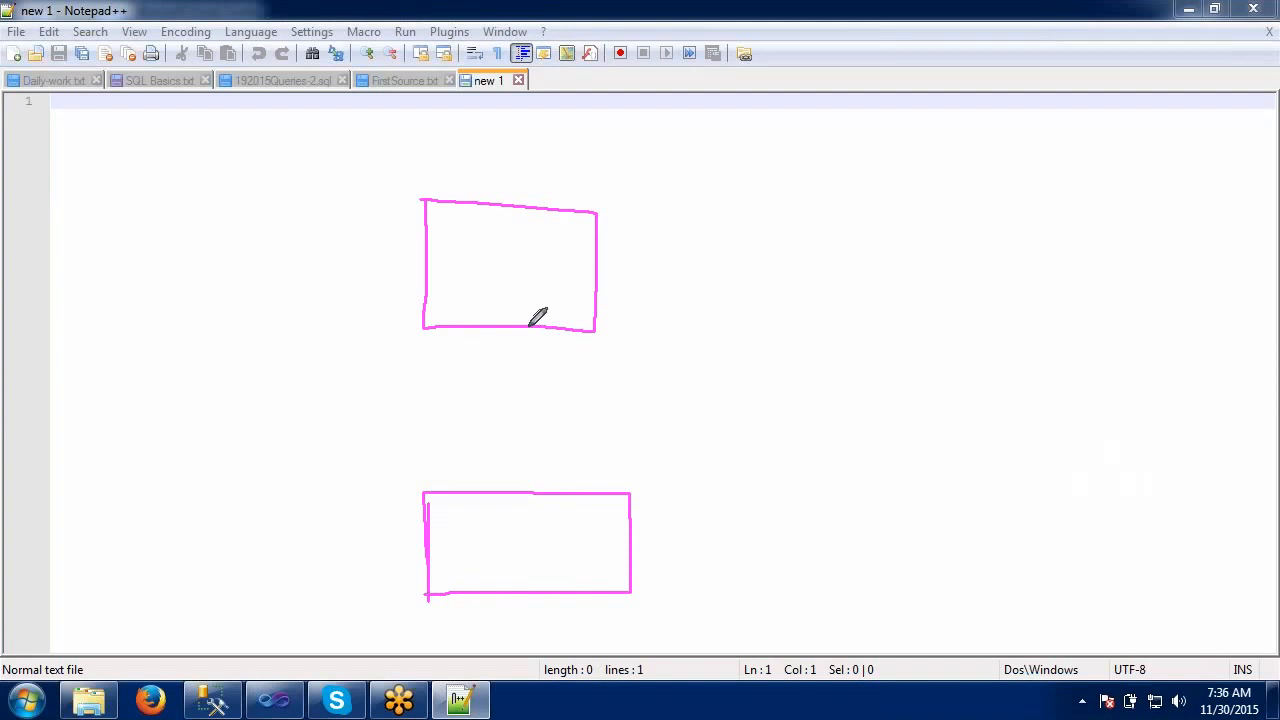
pyautogui.moveTo(527, 327)
pyautogui.mouseDown()
pyautogui.moveTo(528, 493)
pyautogui.moveTo(494, 472)
pyautogui.mouseUp()
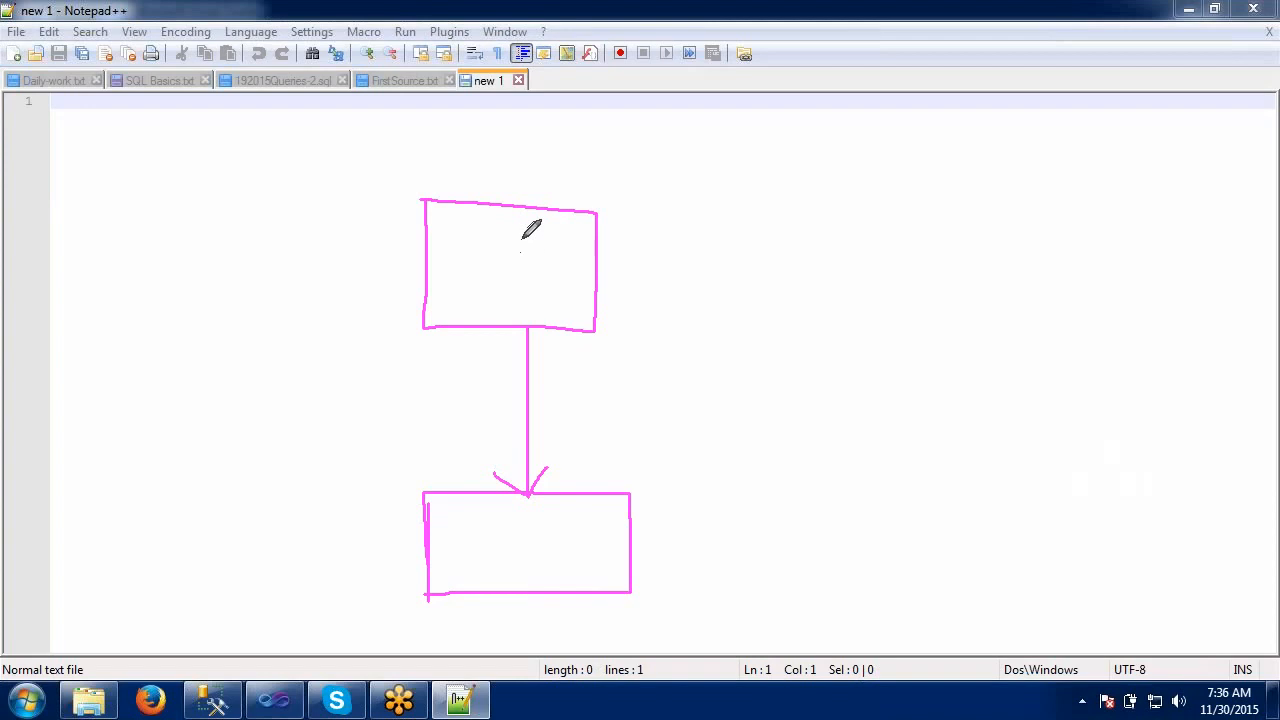
# - Label the upper box F with S beside it and the lower box T with D beside it, then outline the whole diagram
pyautogui.moveTo(521, 240); pyautogui.dragTo(521, 284)
pyautogui.moveTo(521, 240)
pyautogui.mouseDown()
pyautogui.moveTo(556, 240)
pyautogui.moveTo(537, 265)
pyautogui.moveTo(564, 265)
pyautogui.mouseUp()
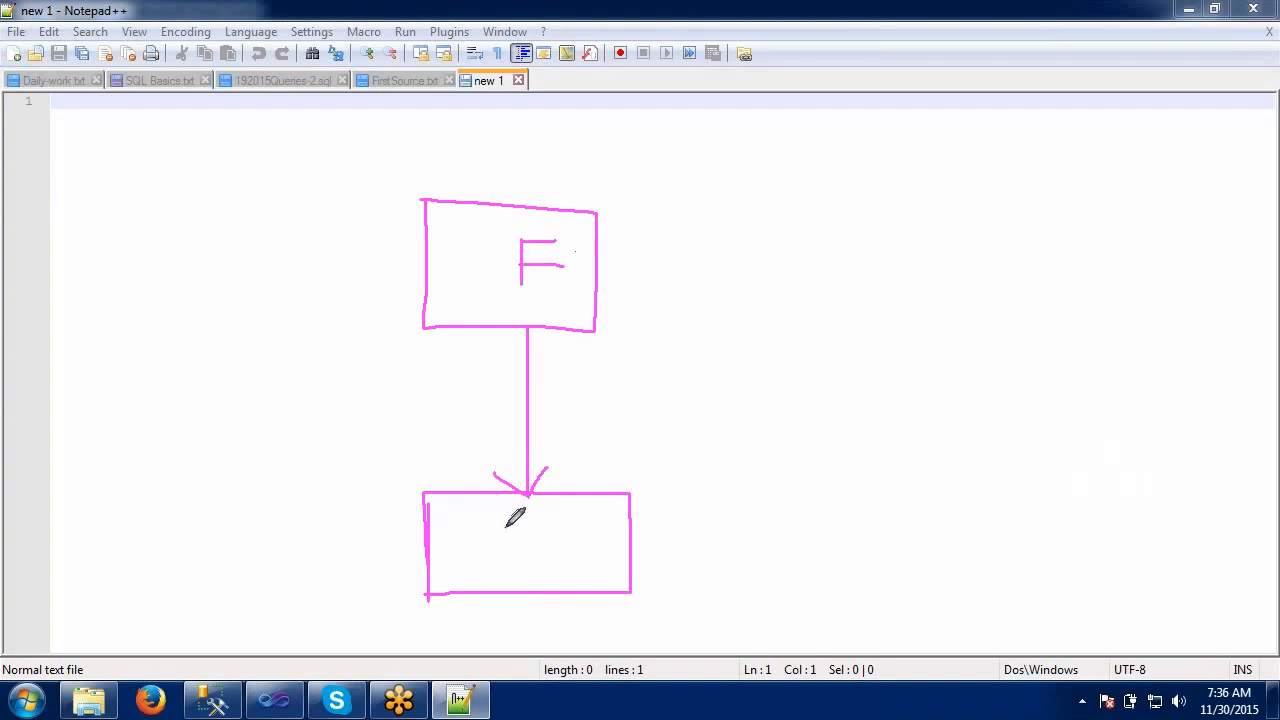
pyautogui.moveTo(507, 527)
pyautogui.mouseDown()
pyautogui.moveTo(507, 555)
pyautogui.moveTo(500, 528)
pyautogui.moveTo(520, 525)
pyautogui.mouseUp()
pyautogui.moveTo(390, 252)
pyautogui.mouseDown()
pyautogui.moveTo(418, 266)
pyautogui.moveTo(388, 298)
pyautogui.mouseUp()
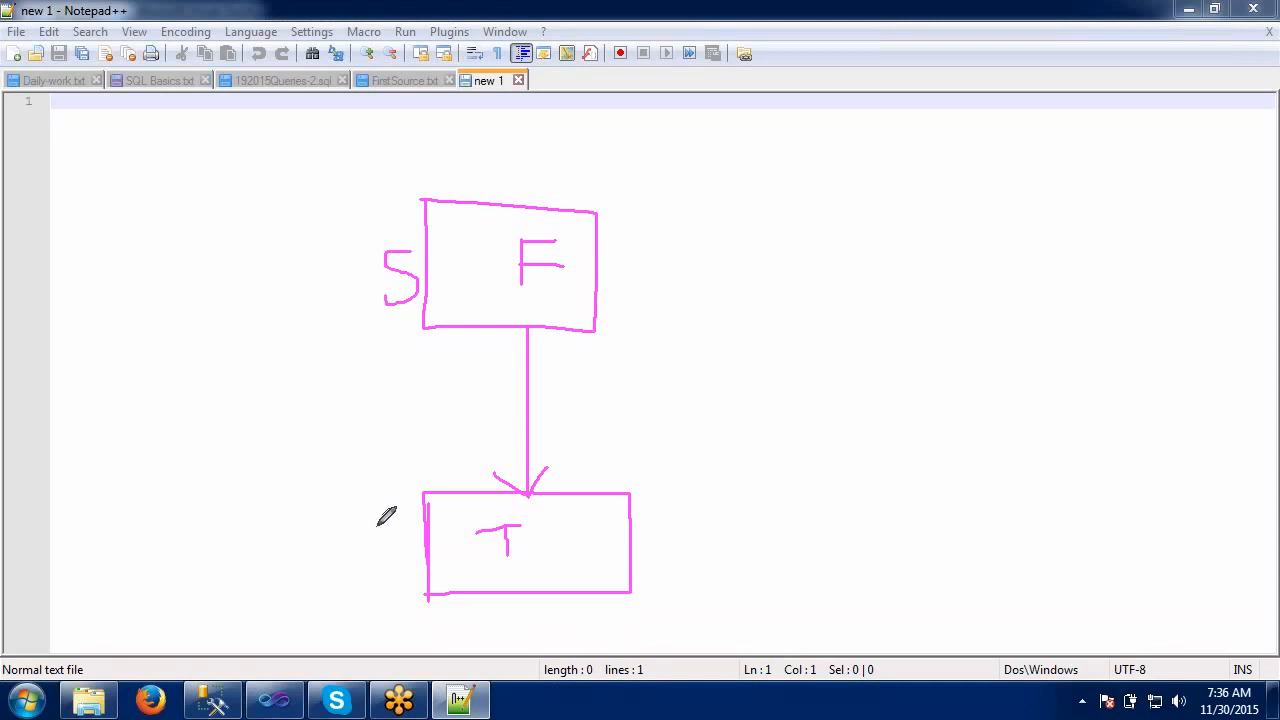
pyautogui.moveTo(376, 556)
pyautogui.mouseDown()
pyautogui.moveTo(408, 526)
pyautogui.moveTo(432, 549)
pyautogui.moveTo(404, 568)
pyautogui.moveTo(371, 551)
pyautogui.mouseUp()
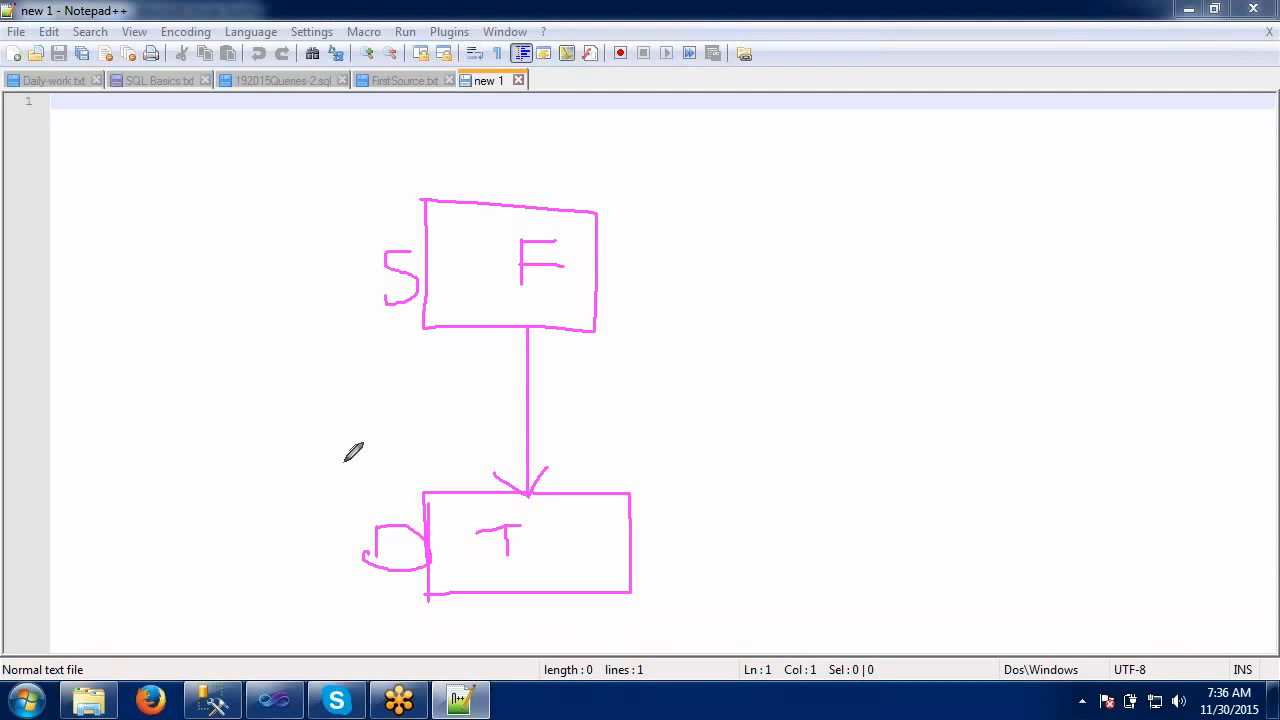
pyautogui.moveTo(313, 266)
pyautogui.mouseDown()
pyautogui.moveTo(560, 146)
pyautogui.moveTo(773, 376)
pyautogui.moveTo(770, 540)
pyautogui.moveTo(694, 604)
pyautogui.moveTo(460, 622)
pyautogui.moveTo(370, 612)
pyautogui.moveTo(307, 345)
pyautogui.moveTo(322, 240)
pyautogui.mouseUp()
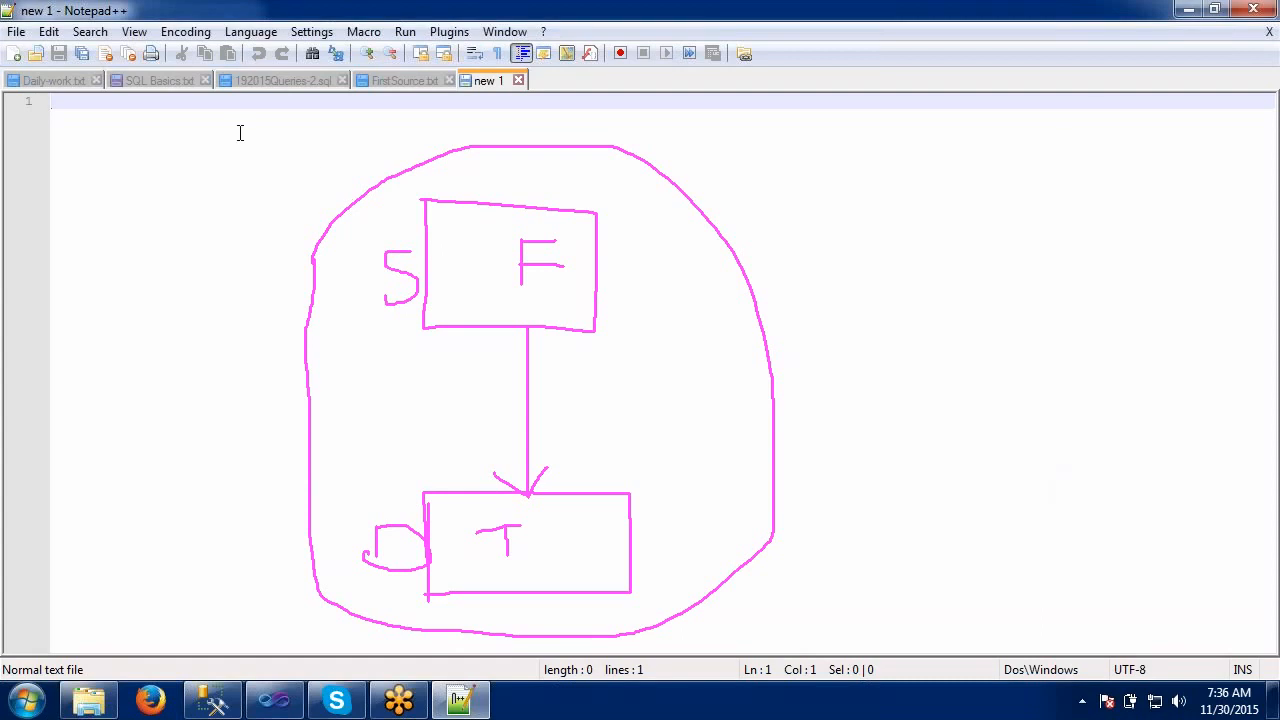
# - Write the first note line "1)IT can handle only 2 types of sources (Flat Flie and Excel)"
pyautogui.write('1)')
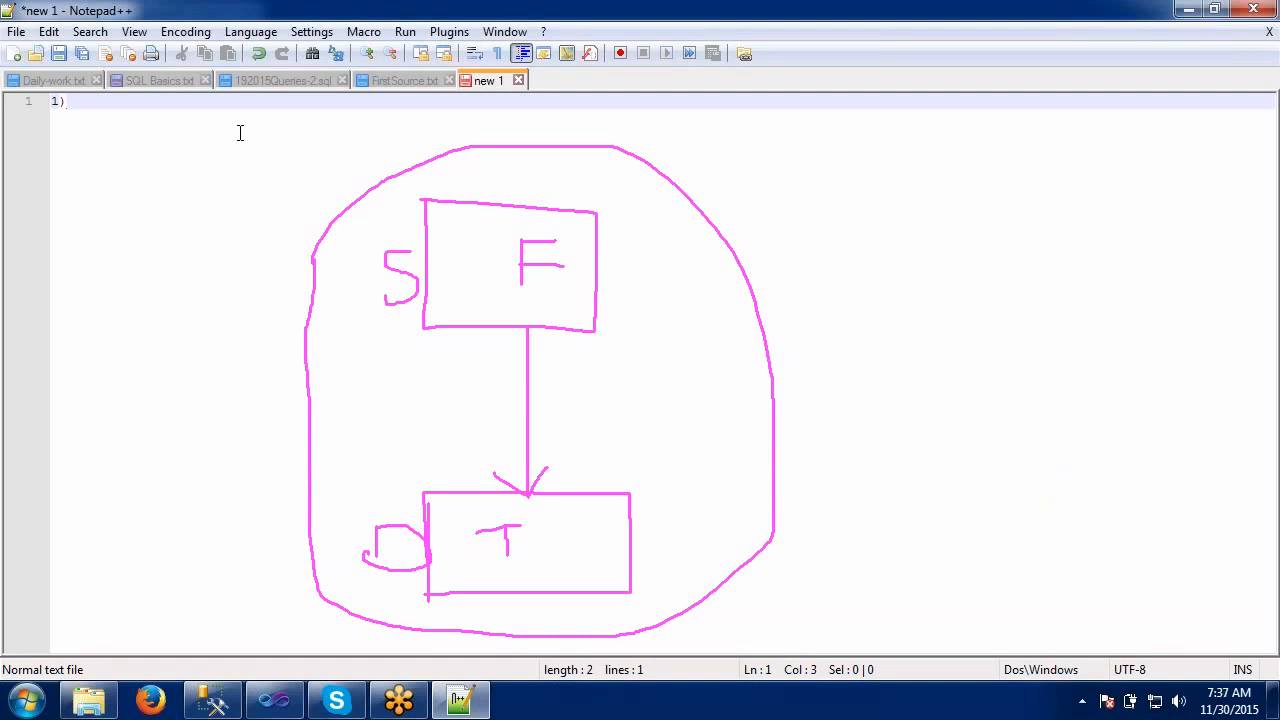
pyautogui.write('IT can handle on')
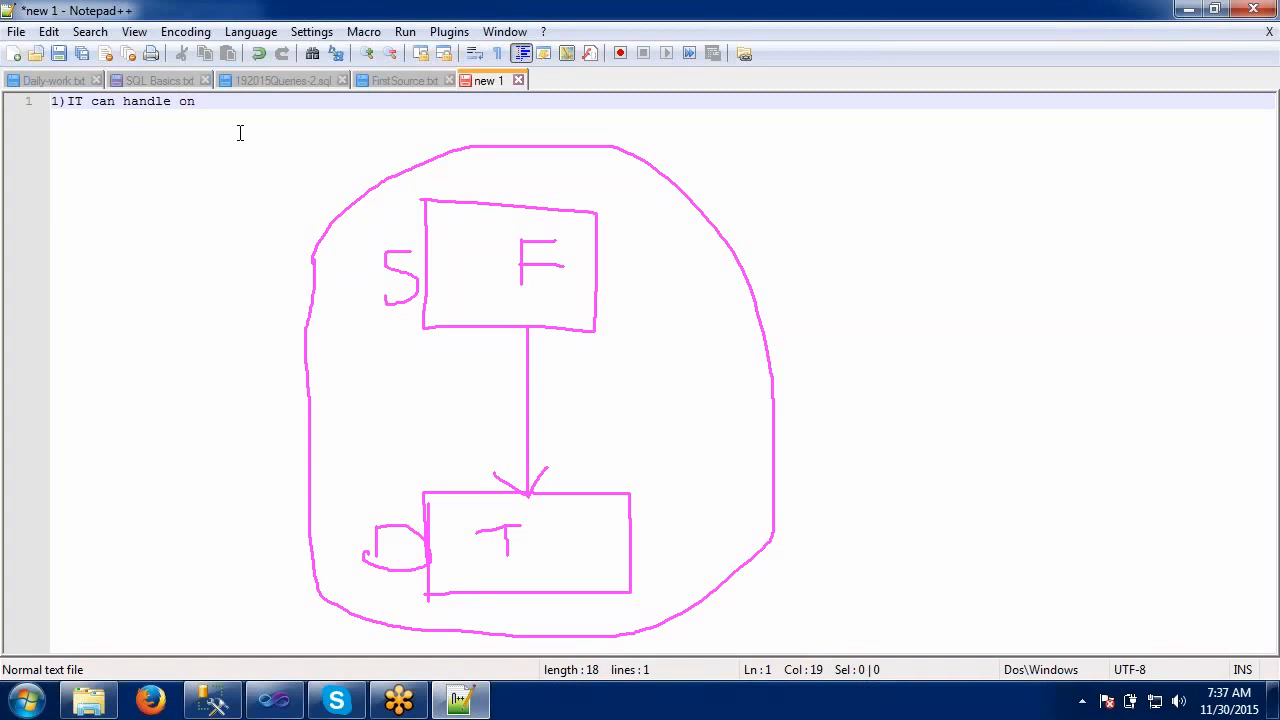
pyautogui.write('y')
pyautogui.press('BackSpace')
pyautogui.press('BackSpace')
pyautogui.write('ly ')
pyautogui.write('2 types ')
pyautogui.write('of source')
pyautogui.write('s (')
pyautogui.write('Flat')
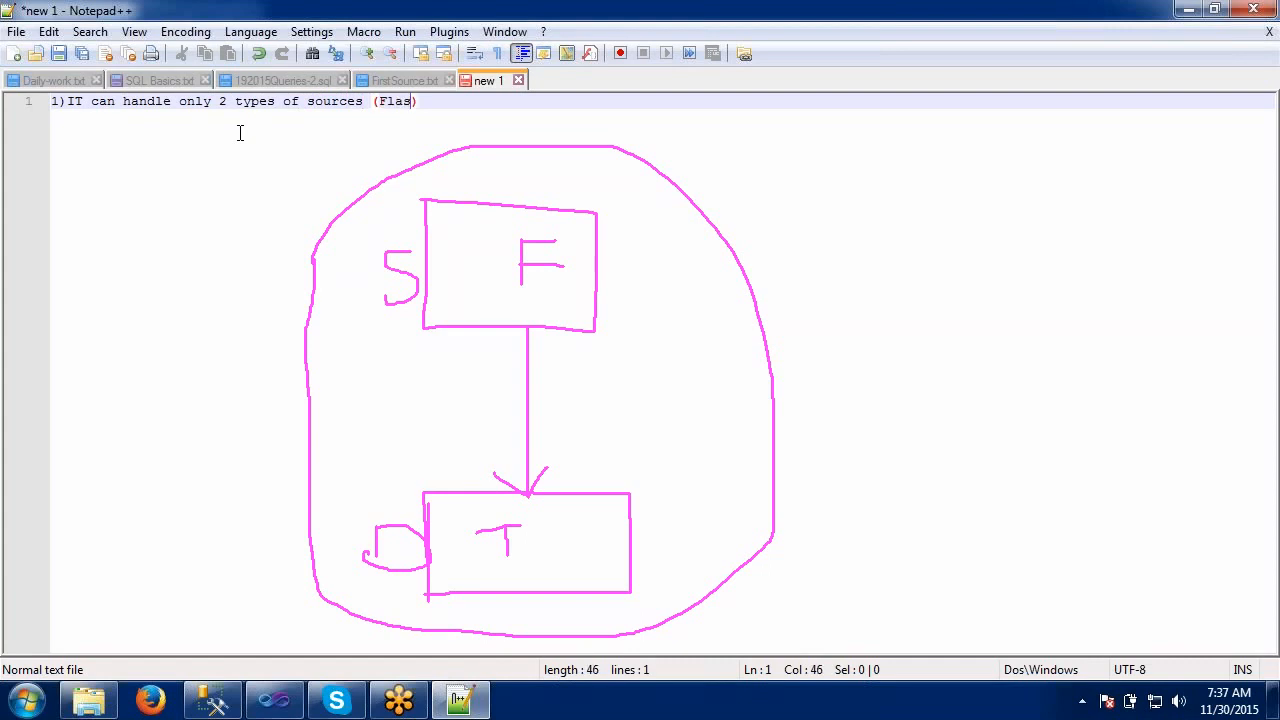
pyautogui.press('BackSpace')
pyautogui.press('BackSpace')
pyautogui.write('t Flie ')
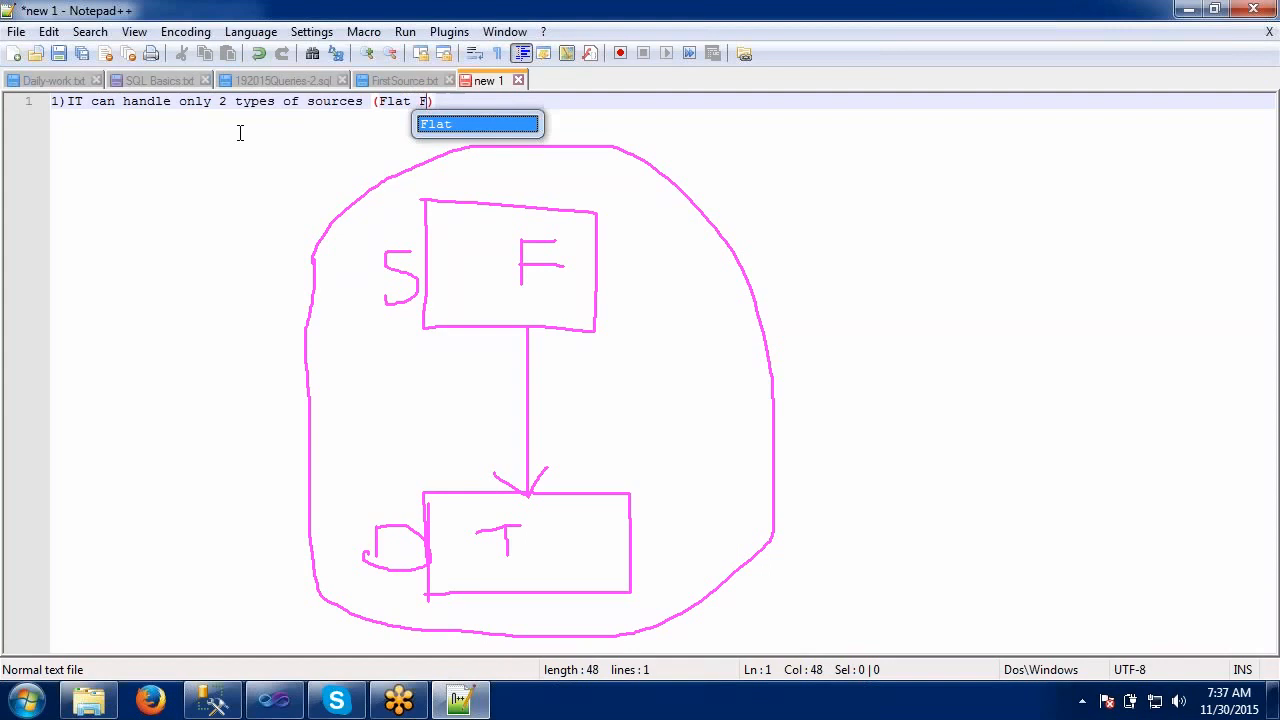
pyautogui.write('and Exc')
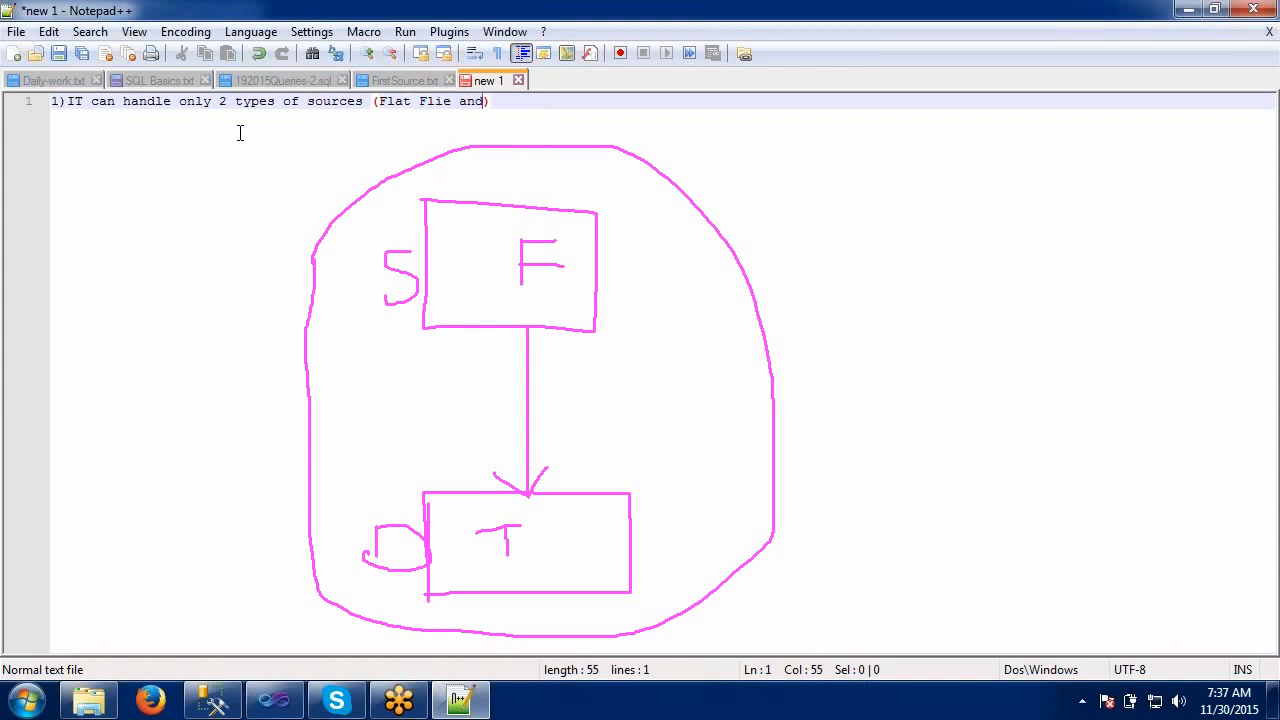
pyautogui.write('el')
# - Add the second note line "2)We cannot apply any transformation on these"
pyautogui.click(567, 104)
pyautogui.press('Return')
pyautogui.write('2')
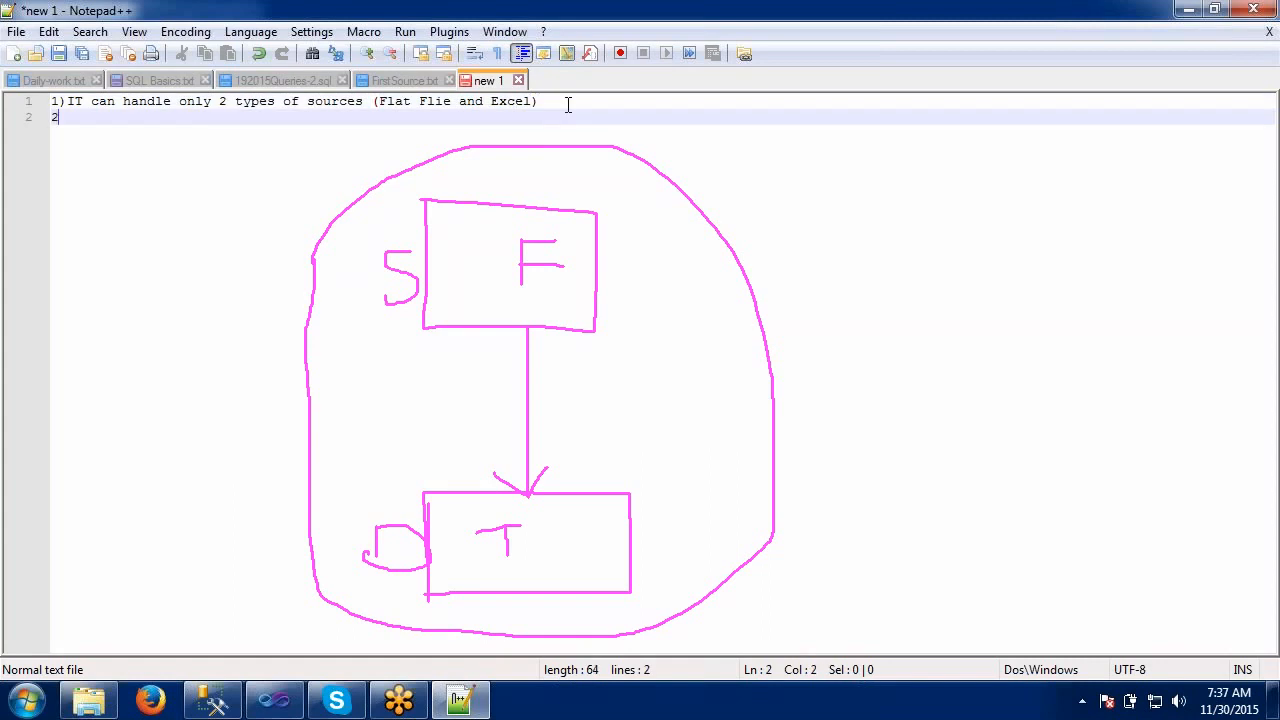
pyautogui.write(')We cann')
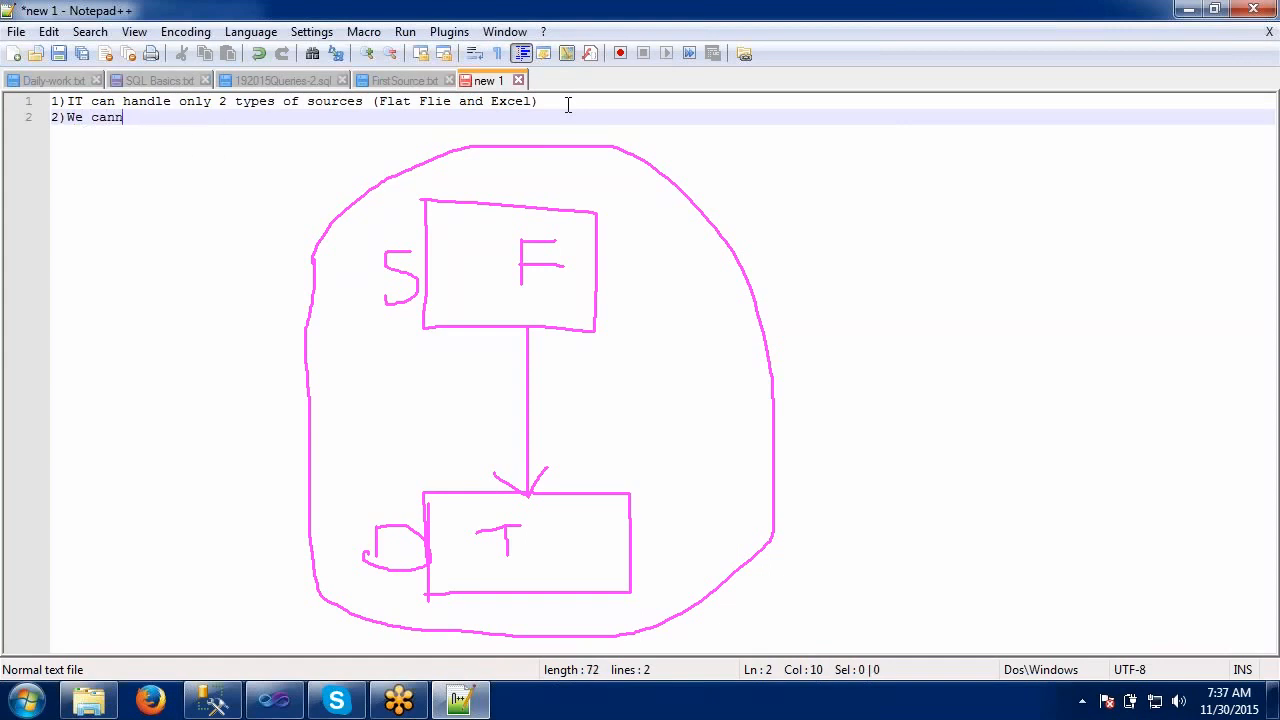
pyautogui.write('ot apply any transof')
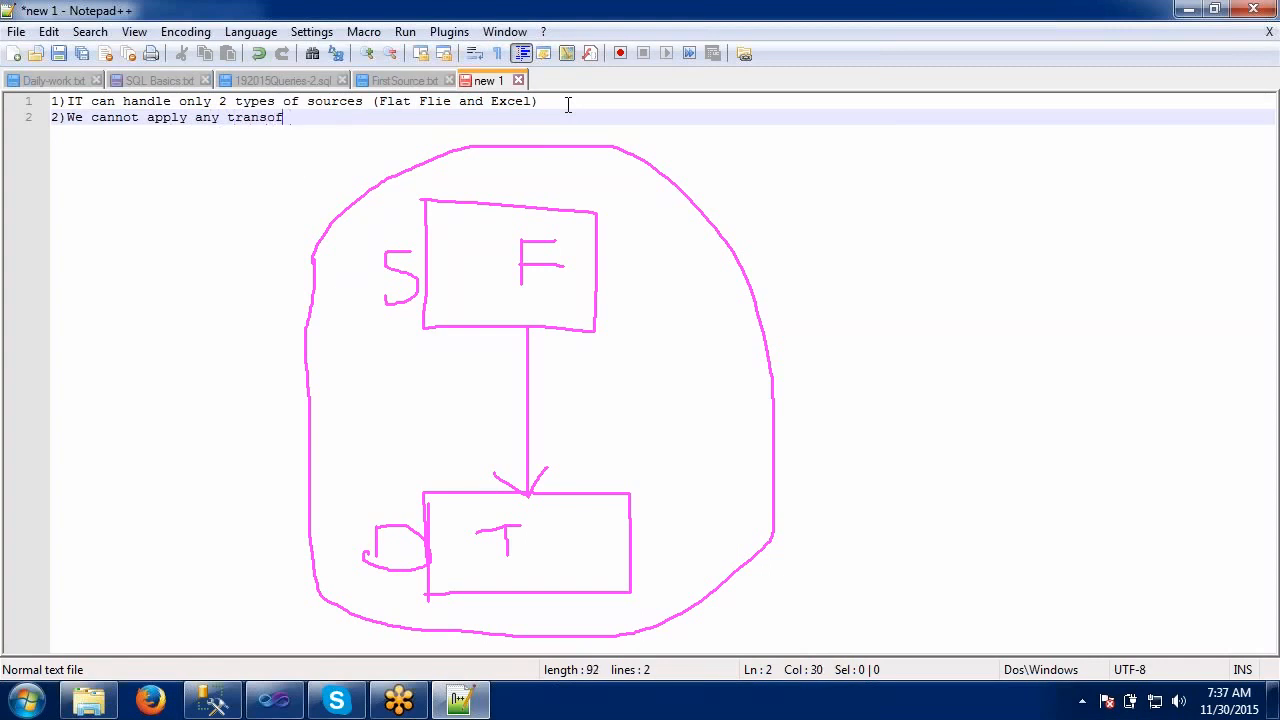
pyautogui.press('BackSpace')
pyautogui.press('BackSpace')
pyautogui.write('formation on thes')
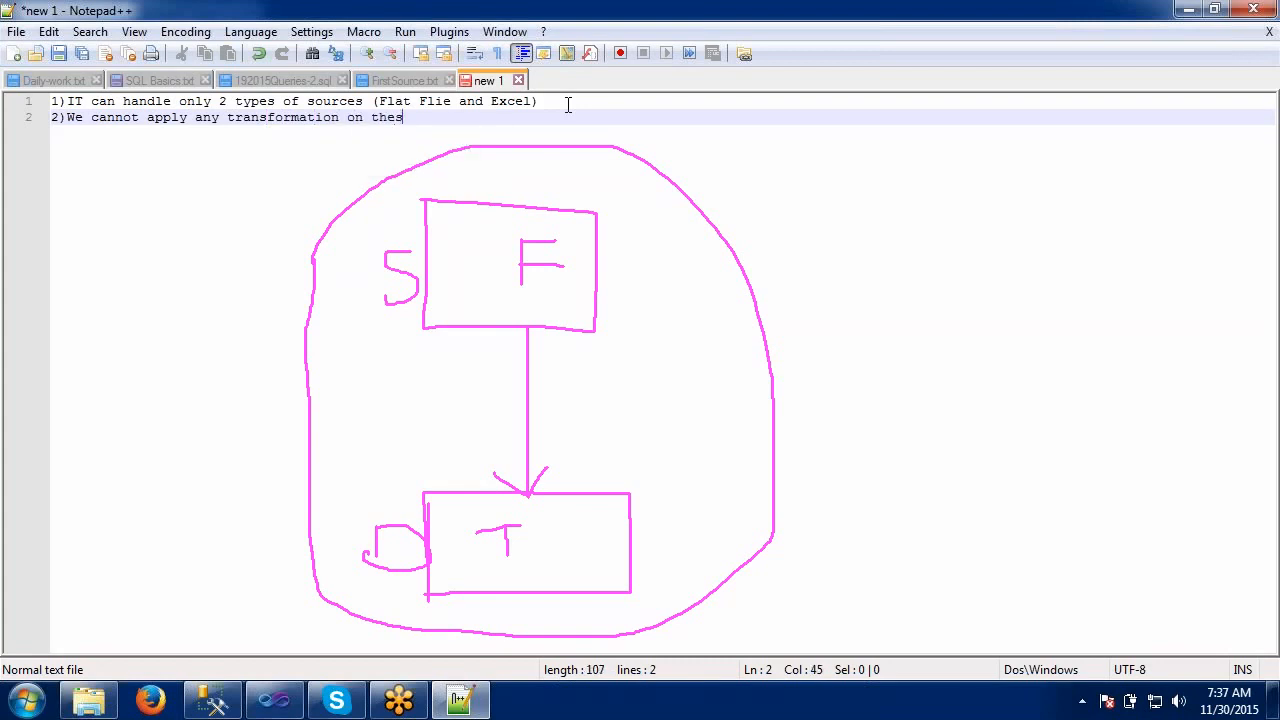
pyautogui.write('e')
pyautogui.press('Return')
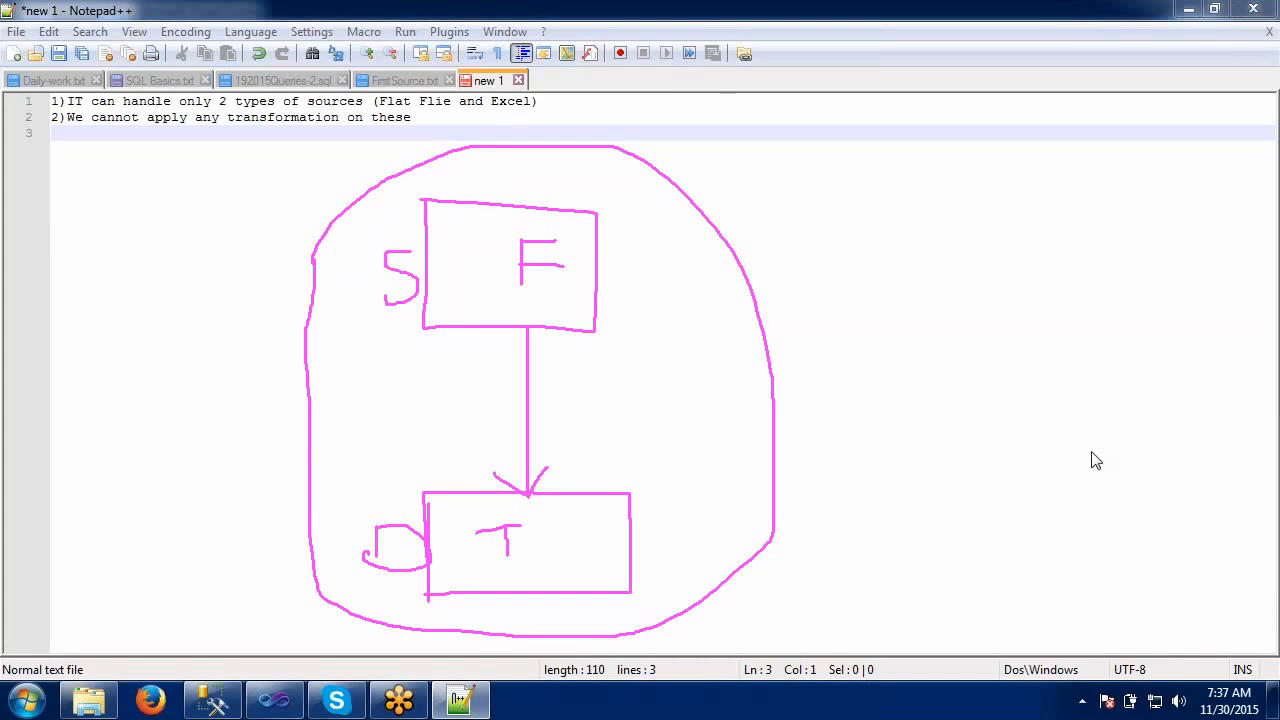
# - Sketch a small box on the connector between the F and T boxes with an arrow pointing to it
pyautogui.moveTo(502, 407)
pyautogui.mouseDown()
pyautogui.moveTo(504, 375)
pyautogui.moveTo(578, 371)
pyautogui.moveTo(578, 402)
pyautogui.moveTo(562, 414)
pyautogui.moveTo(502, 408)
pyautogui.mouseUp()
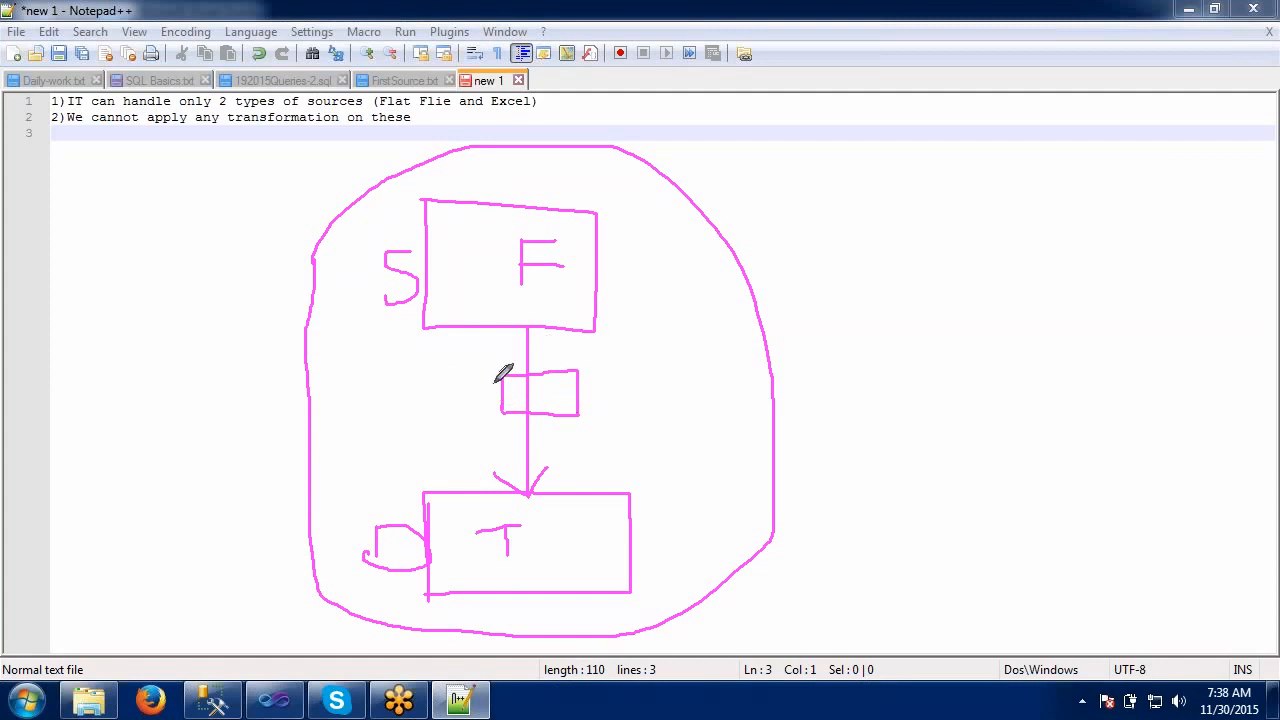
pyautogui.moveTo(437, 393)
pyautogui.mouseDown()
pyautogui.moveTo(509, 393)
pyautogui.moveTo(497, 405)
pyautogui.mouseUp()
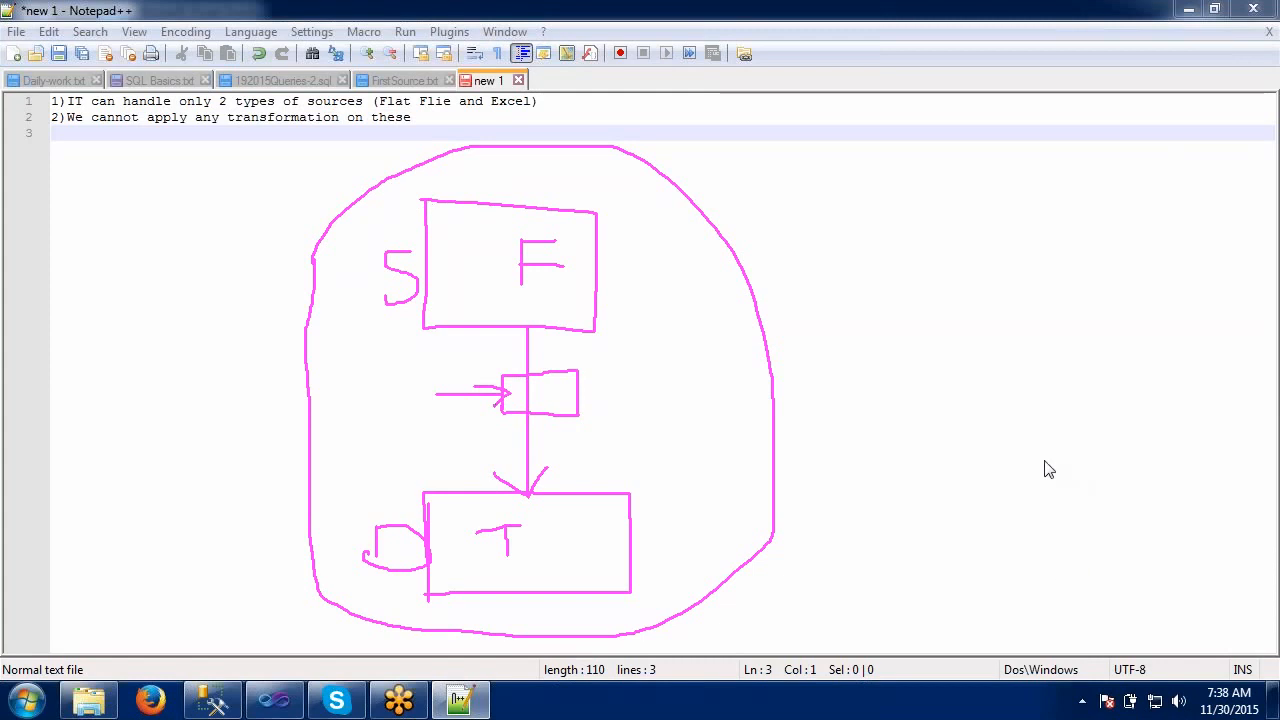
# - Start a third numbered note line with "3)" below the transformation note
pyautogui.click(417, 118)
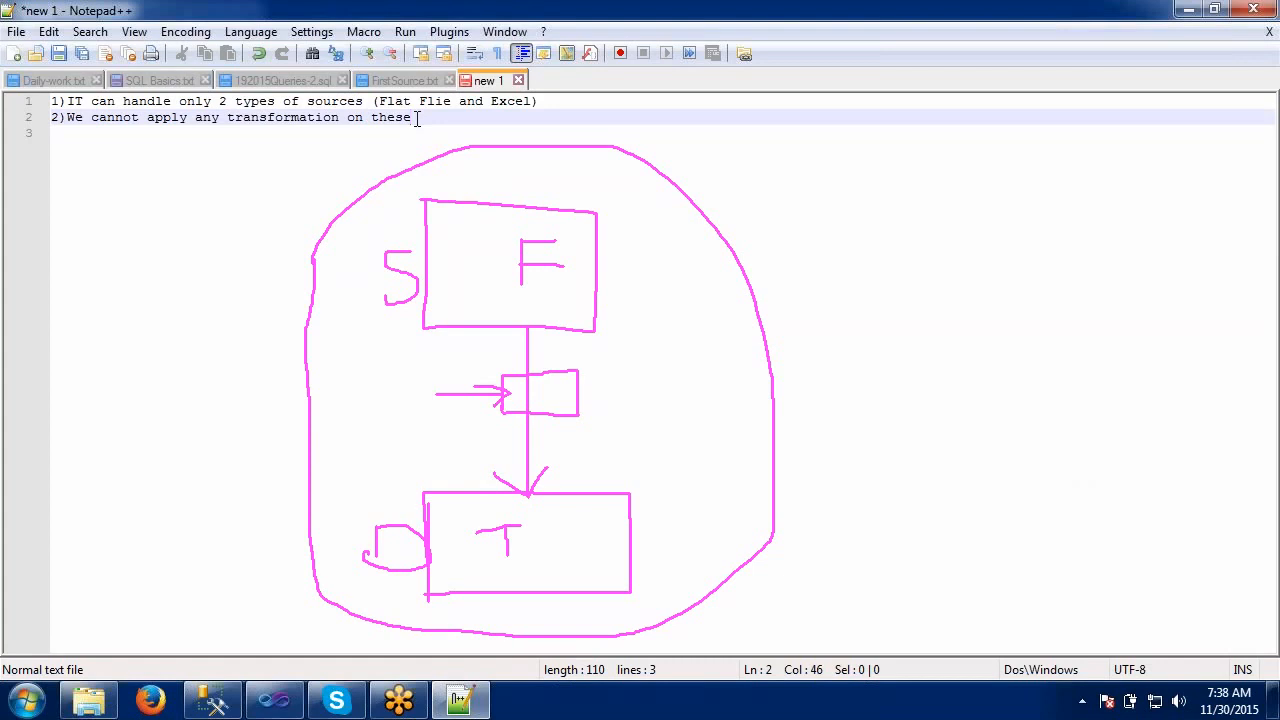
pyautogui.press('Return')
pyautogui.write('3')
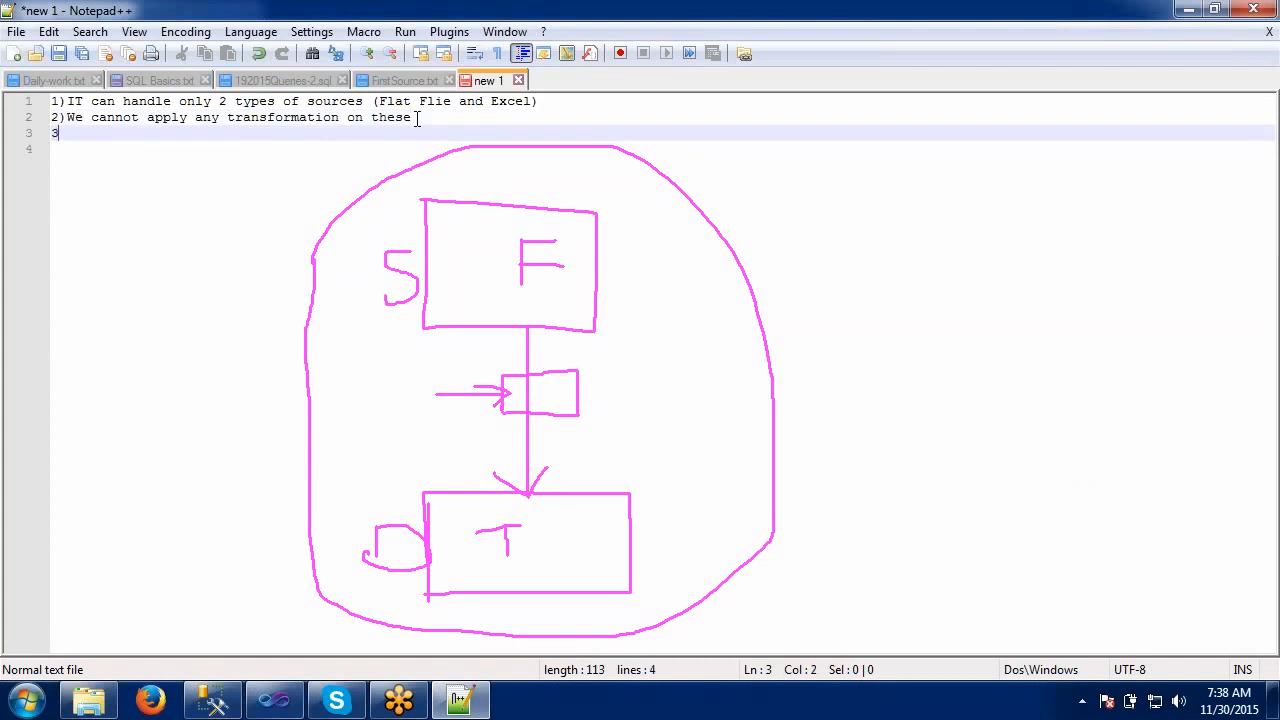
pyautogui.write(')')
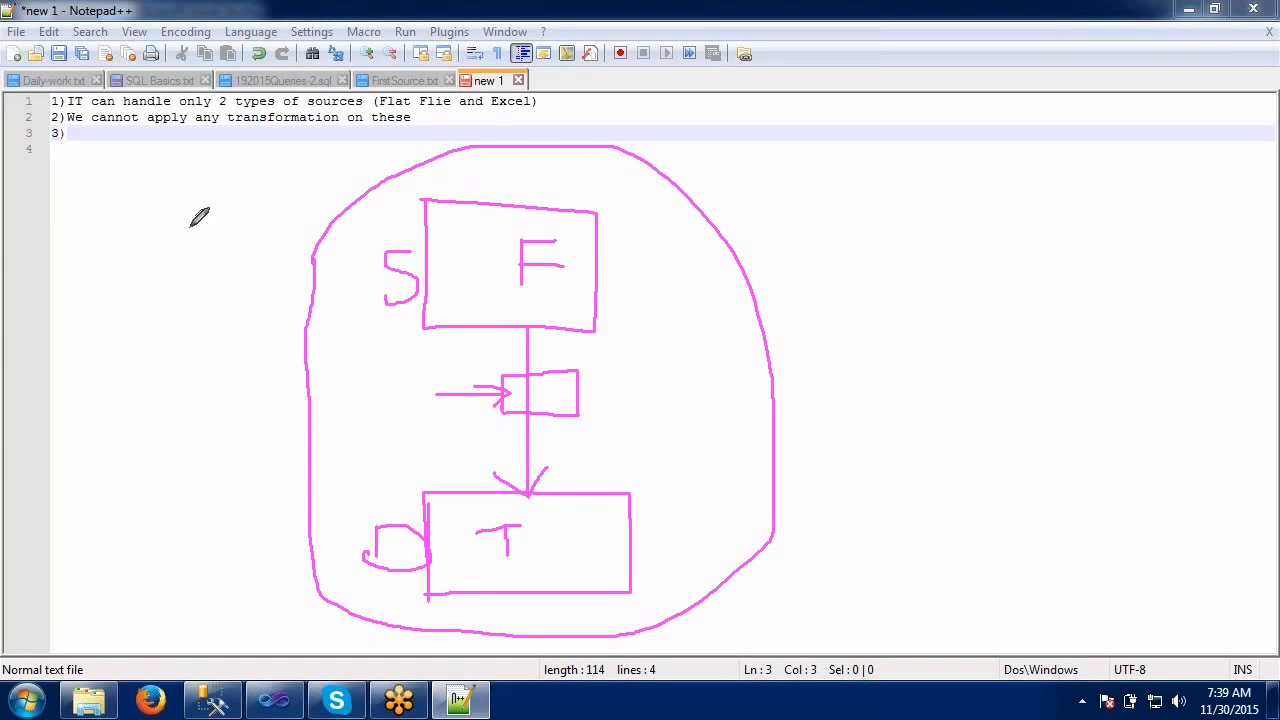
# - Sketch a large F beside the outlined diagram with an arrow leading down to a large T
pyautogui.moveTo(190, 221)
pyautogui.mouseDown()
pyautogui.moveTo(189, 297)
pyautogui.moveTo(212, 220)
pyautogui.moveTo(243, 220)
pyautogui.mouseUp()
pyautogui.moveTo(185, 256); pyautogui.dragTo(253, 257)
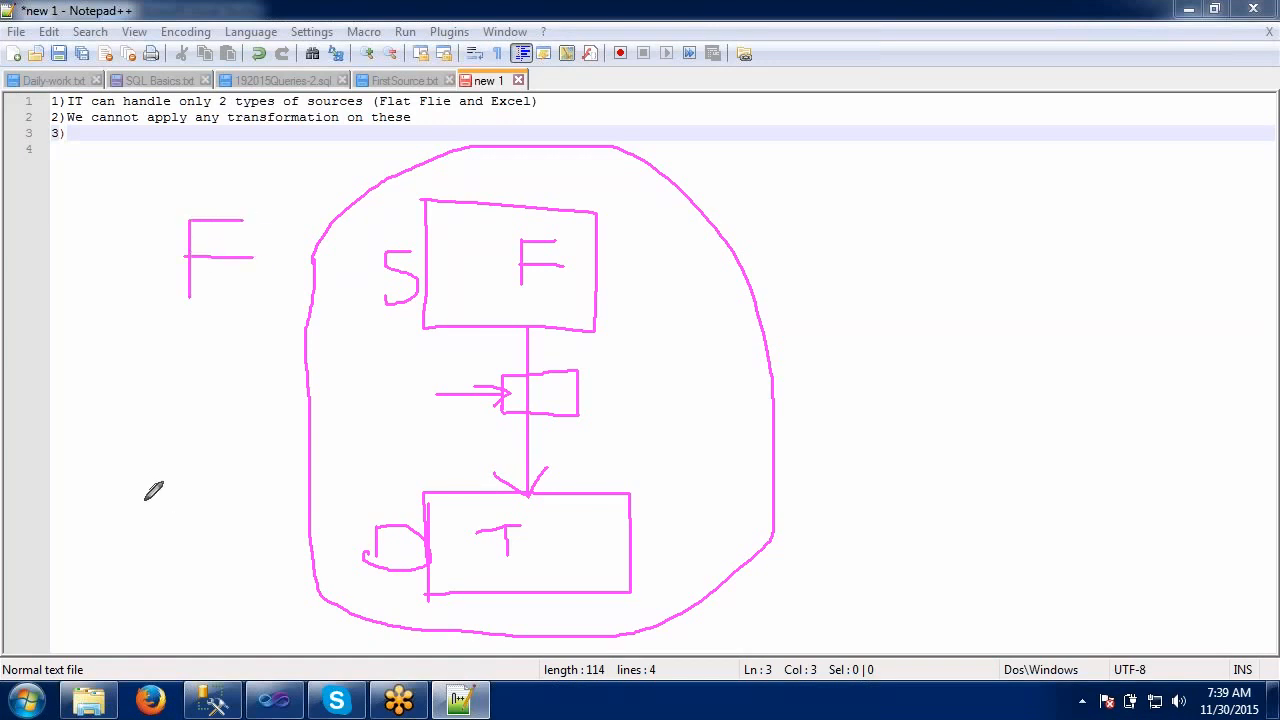
pyautogui.moveTo(143, 501)
pyautogui.mouseDown()
pyautogui.moveTo(249, 501)
pyautogui.moveTo(207, 578)
pyautogui.mouseUp()
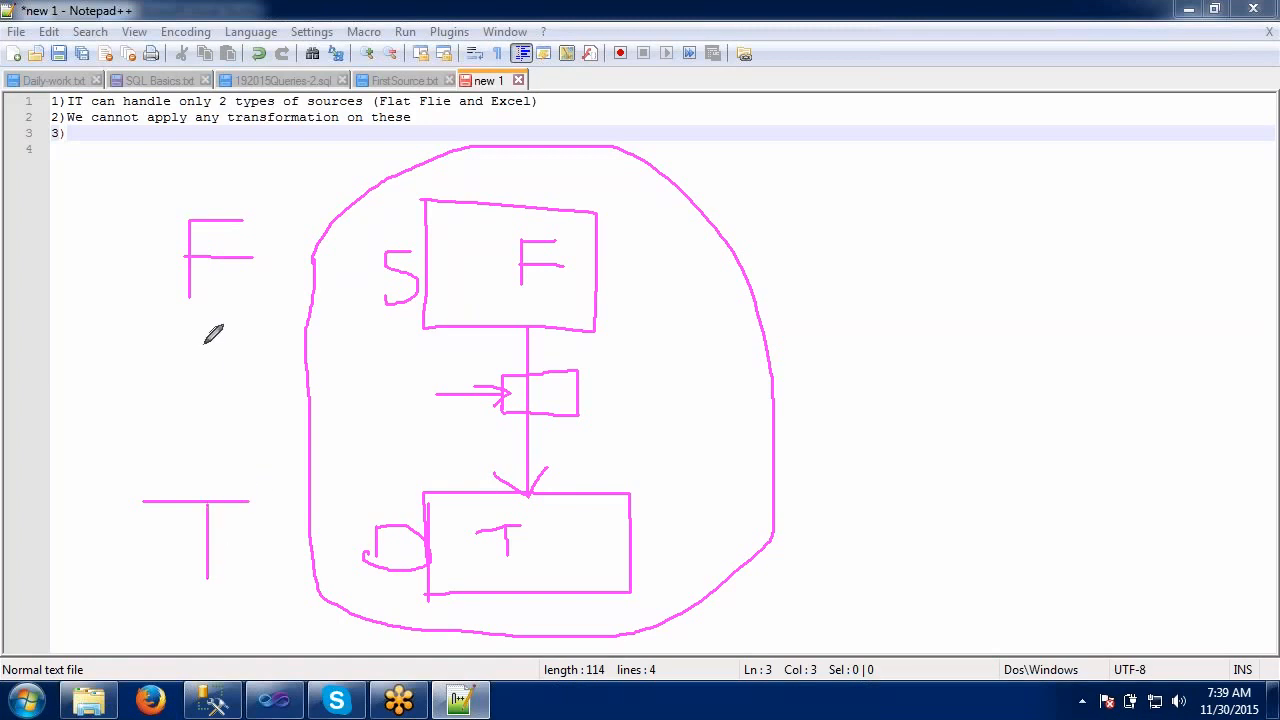
pyautogui.moveTo(204, 330)
pyautogui.mouseDown()
pyautogui.moveTo(204, 466)
pyautogui.moveTo(168, 446)
pyautogui.moveTo(193, 470)
pyautogui.moveTo(230, 446)
pyautogui.mouseUp()
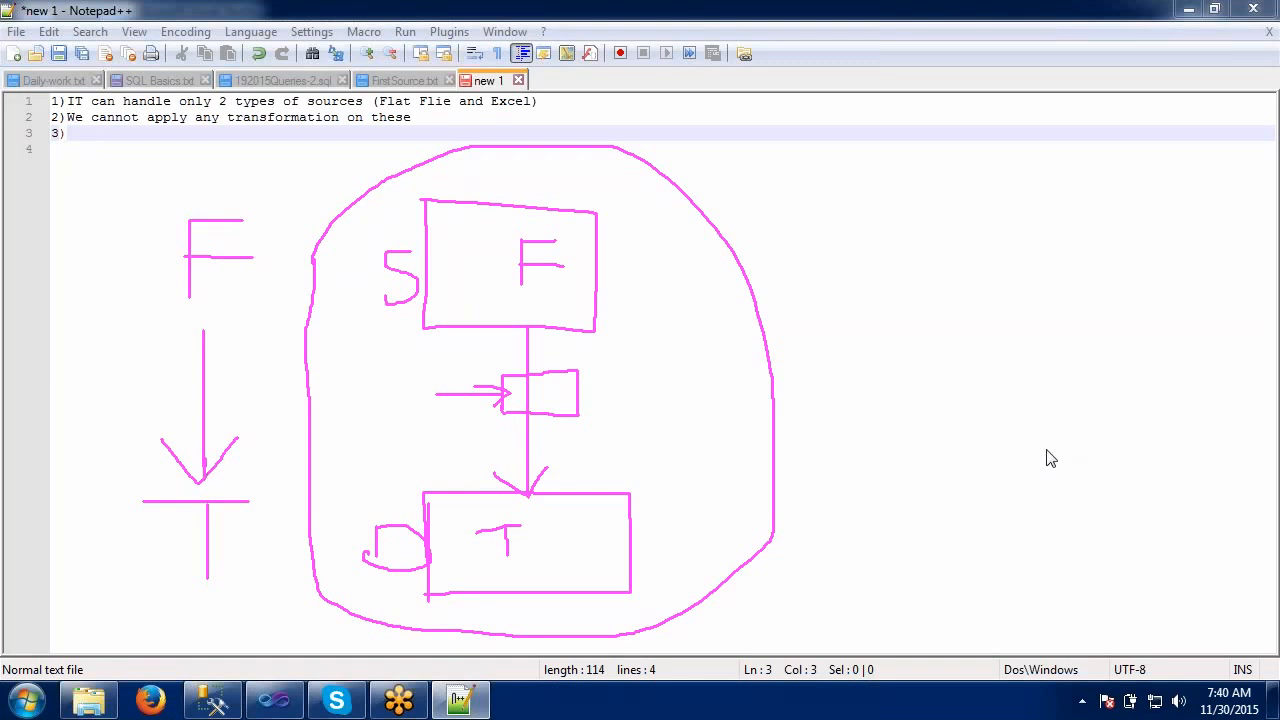
# - Complete the third note line as "3)When we have Huge Data" and clear the pen drawings from the screen
pyautogui.click(115, 136)
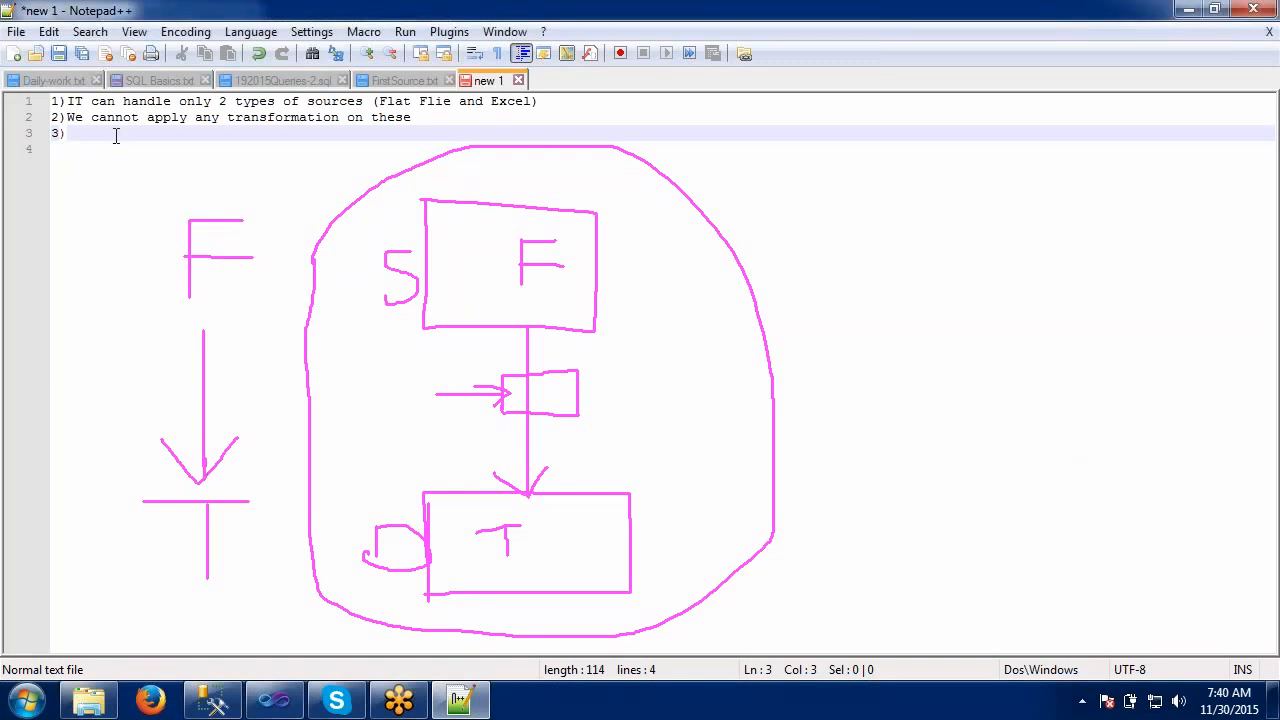
pyautogui.write('When we have H')
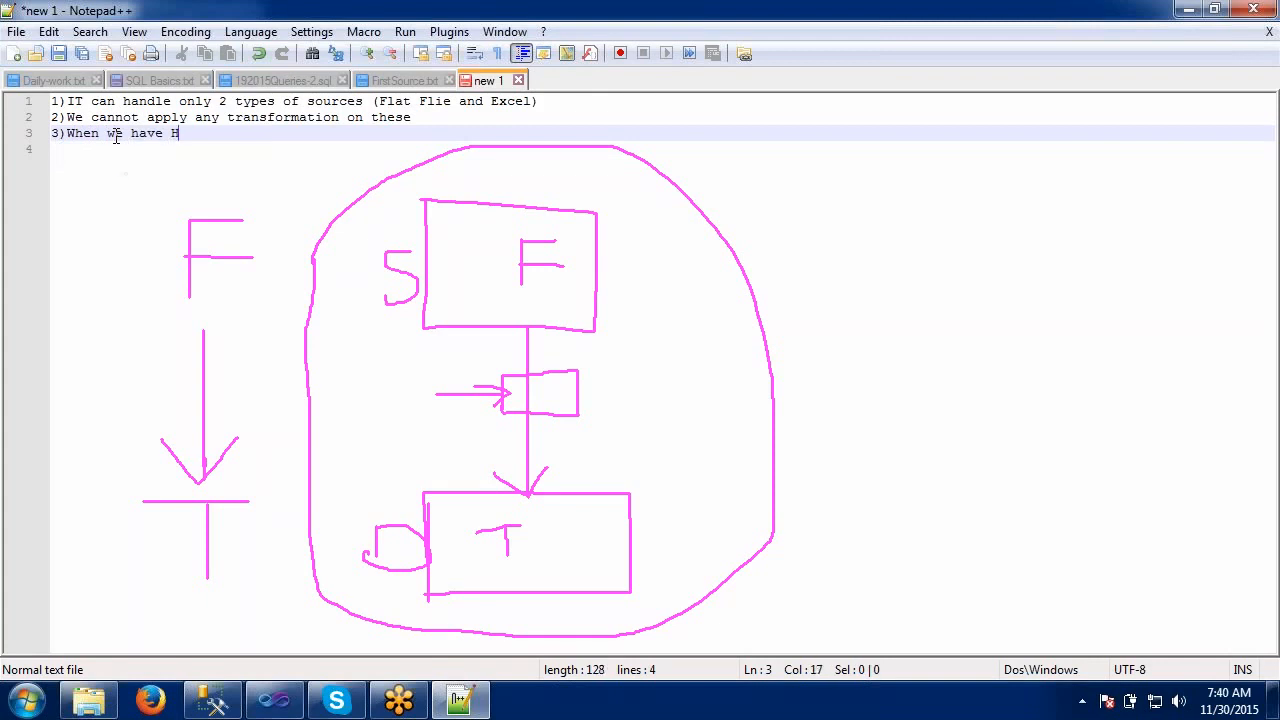
pyautogui.write('uge DAta')
pyautogui.press('BackSpace')
pyautogui.press('BackSpace')
pyautogui.press('BackSpace')
pyautogui.write('ata')
pyautogui.press('Escape')
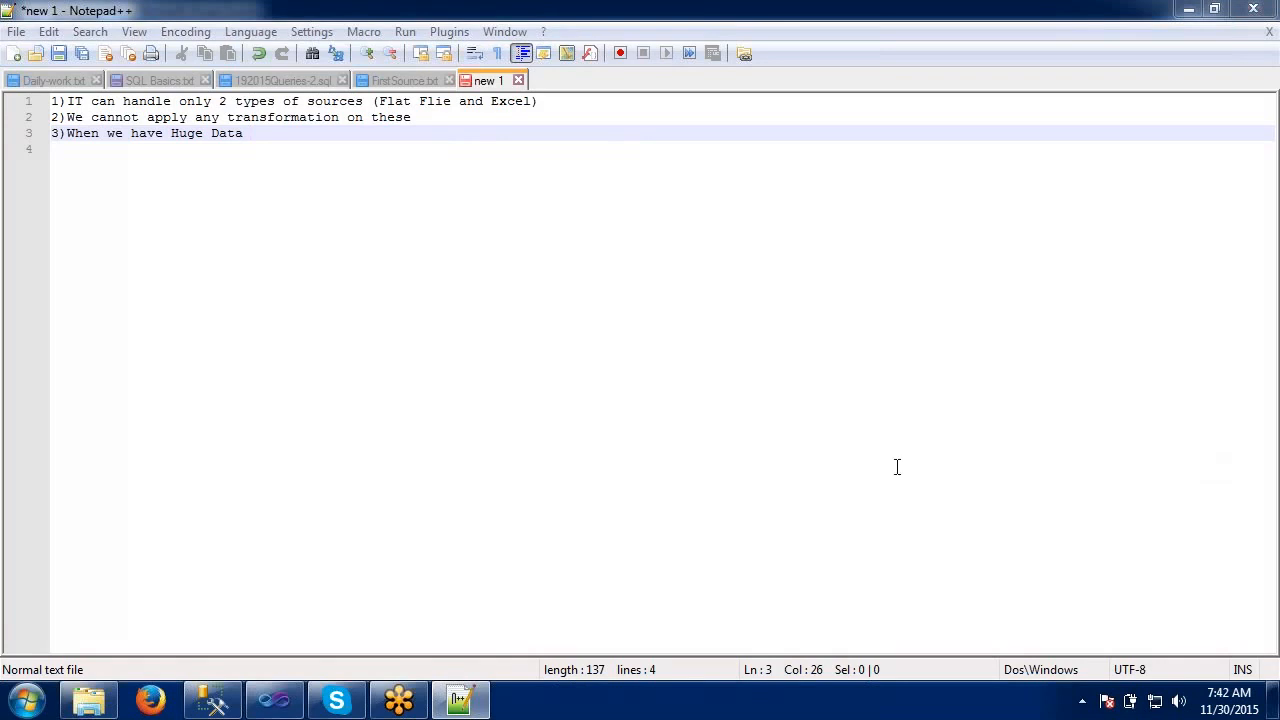
# - Switch back to the new package's control flow in Visual Studio
pyautogui.click(274, 700)
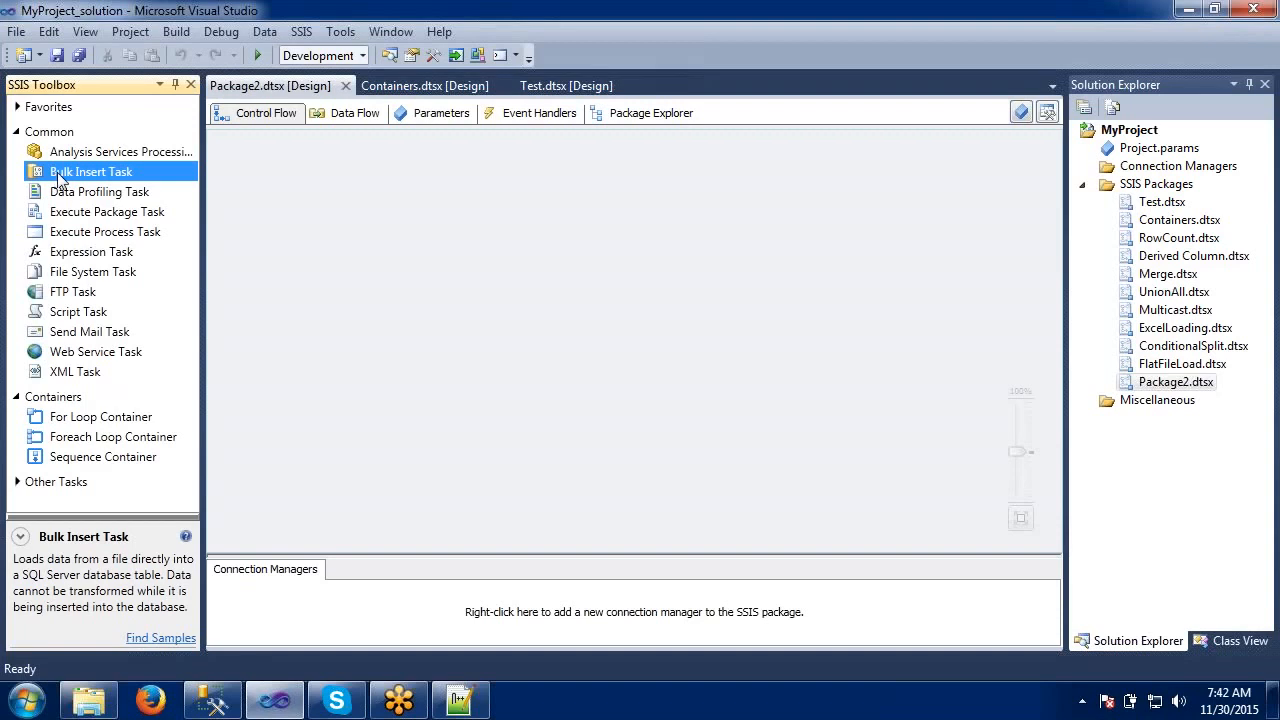
# - Add a Bulk Insert Task to the package's control flow and open its editor
pyautogui.moveTo(57, 176); pyautogui.dragTo(445, 273)
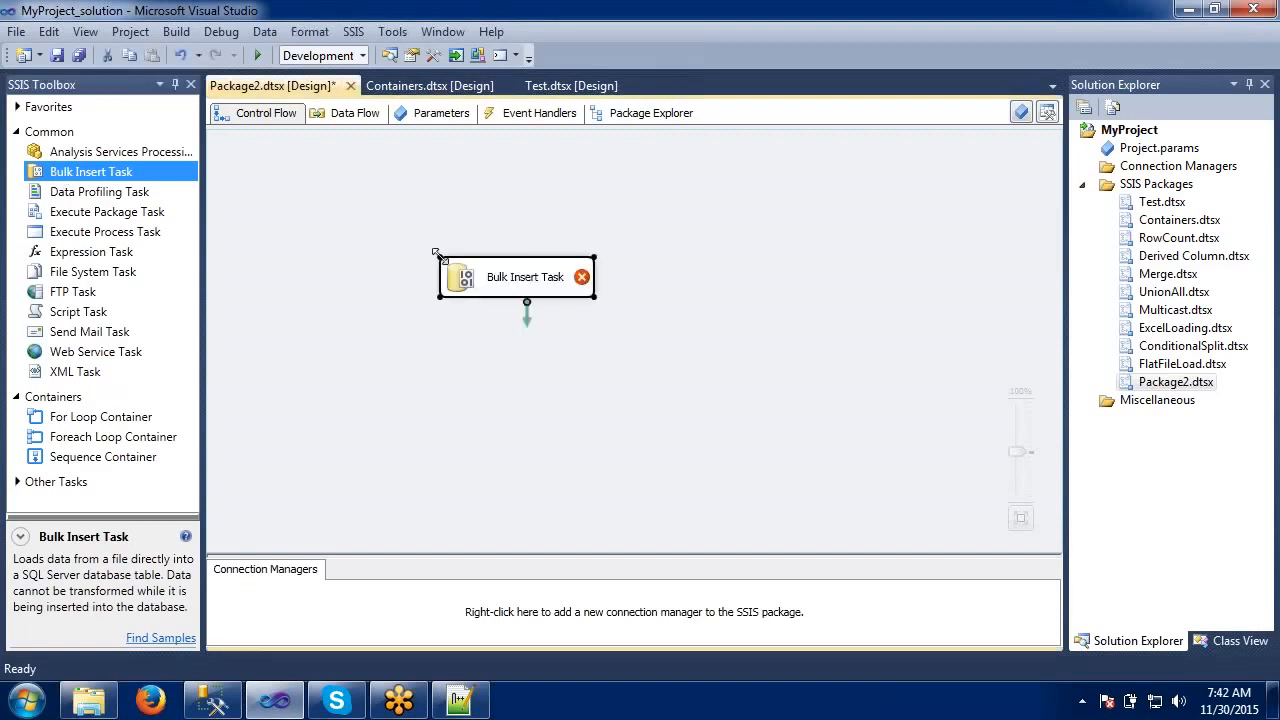
pyautogui.click(424, 352)
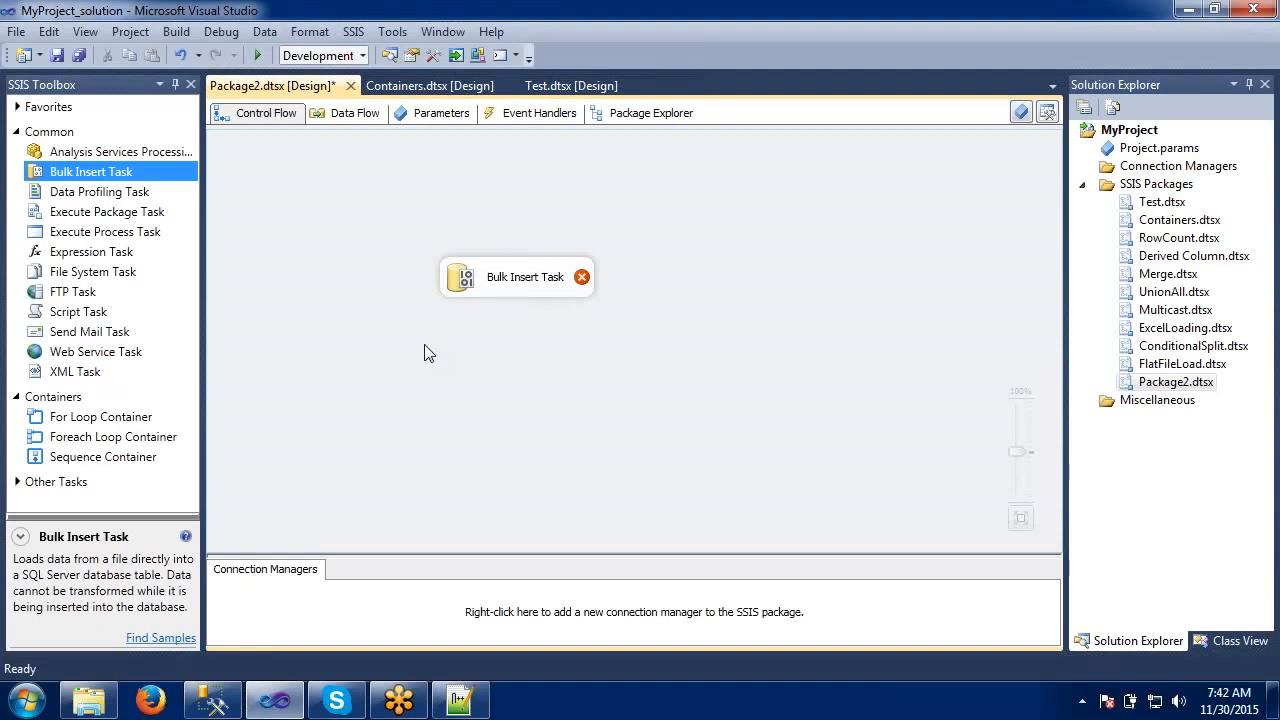
pyautogui.click(483, 280)
pyautogui.doubleClick(481, 277)
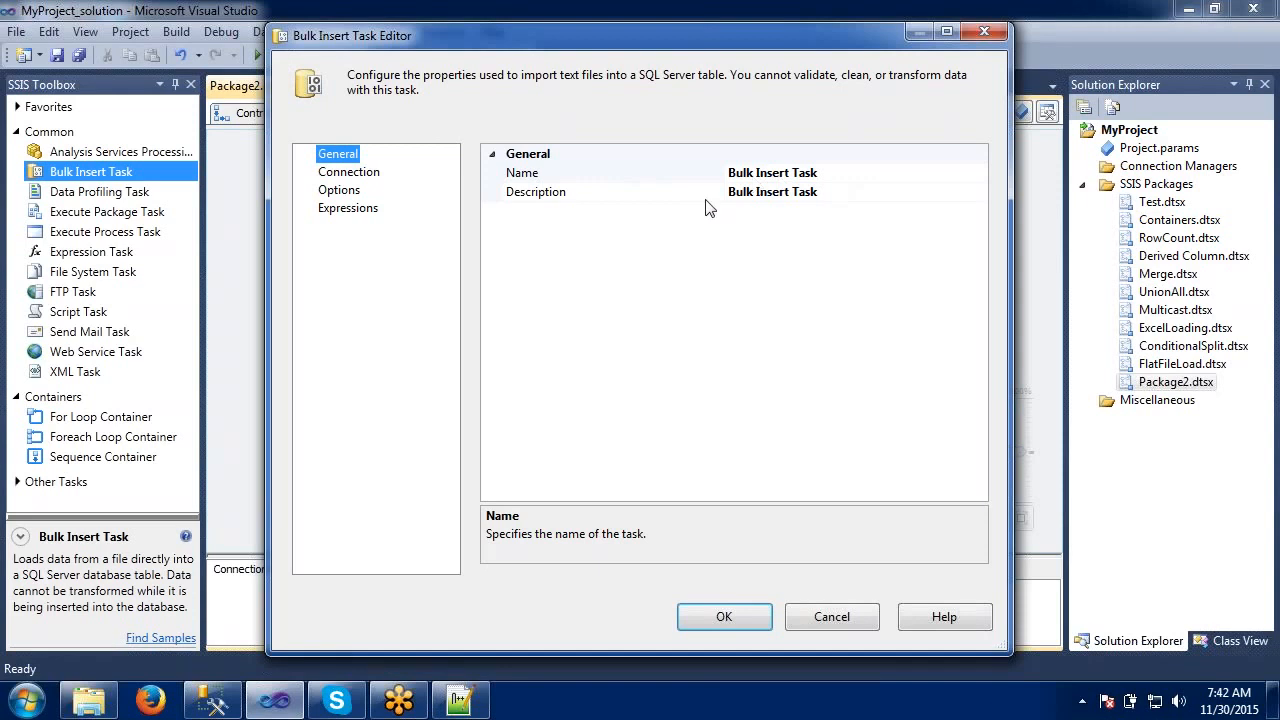
# - Rename the bulk insert task BIT and bring up its connection settings
pyautogui.click(792, 173)
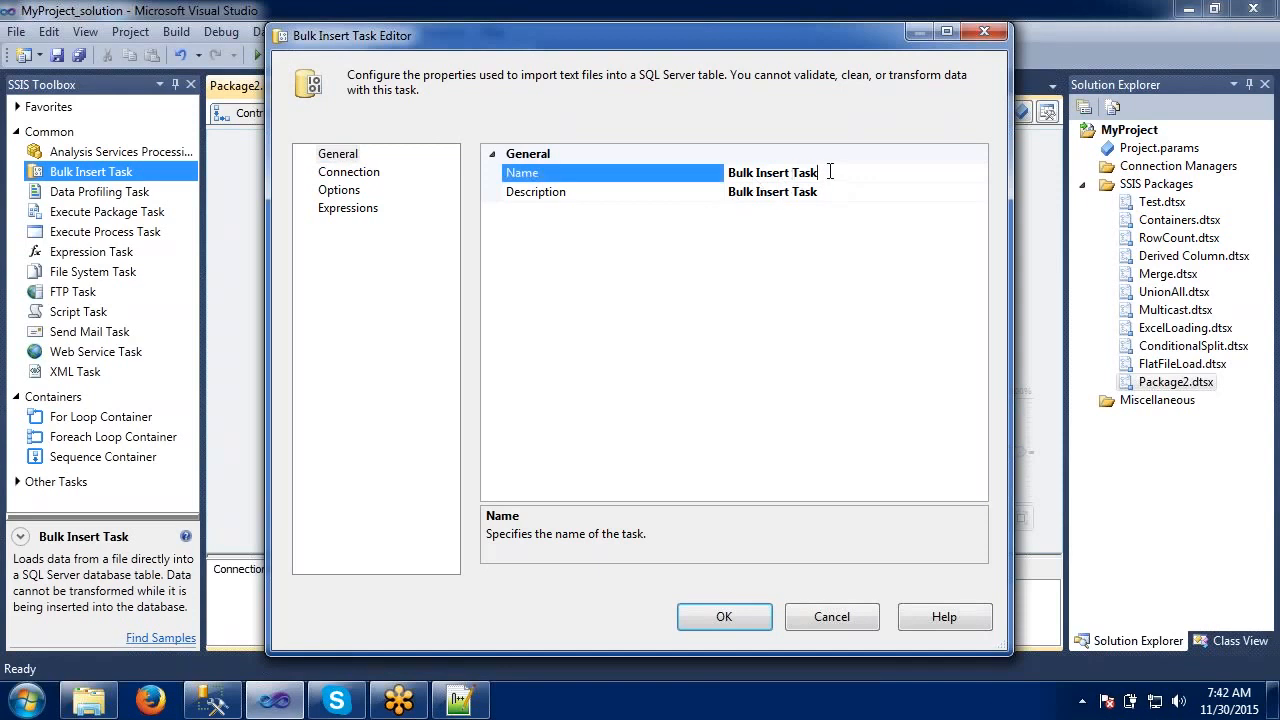
pyautogui.moveTo(829, 173); pyautogui.dragTo(726, 173)
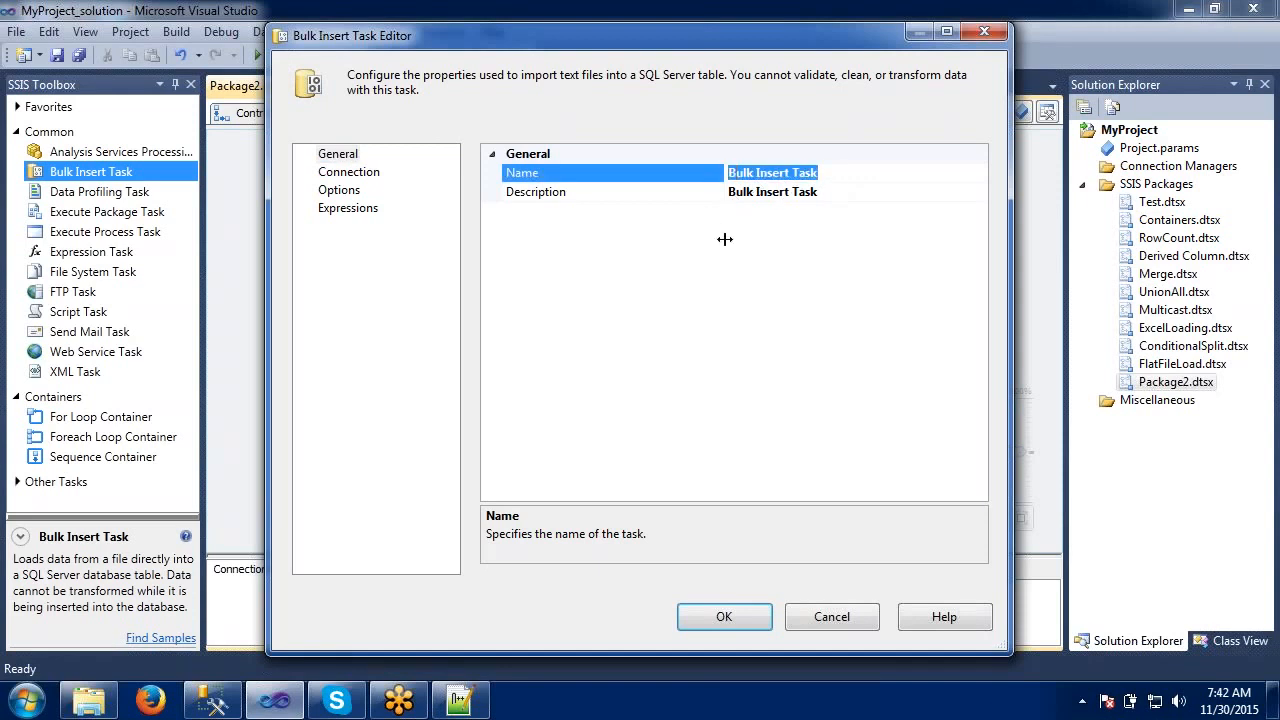
pyautogui.write('bli')
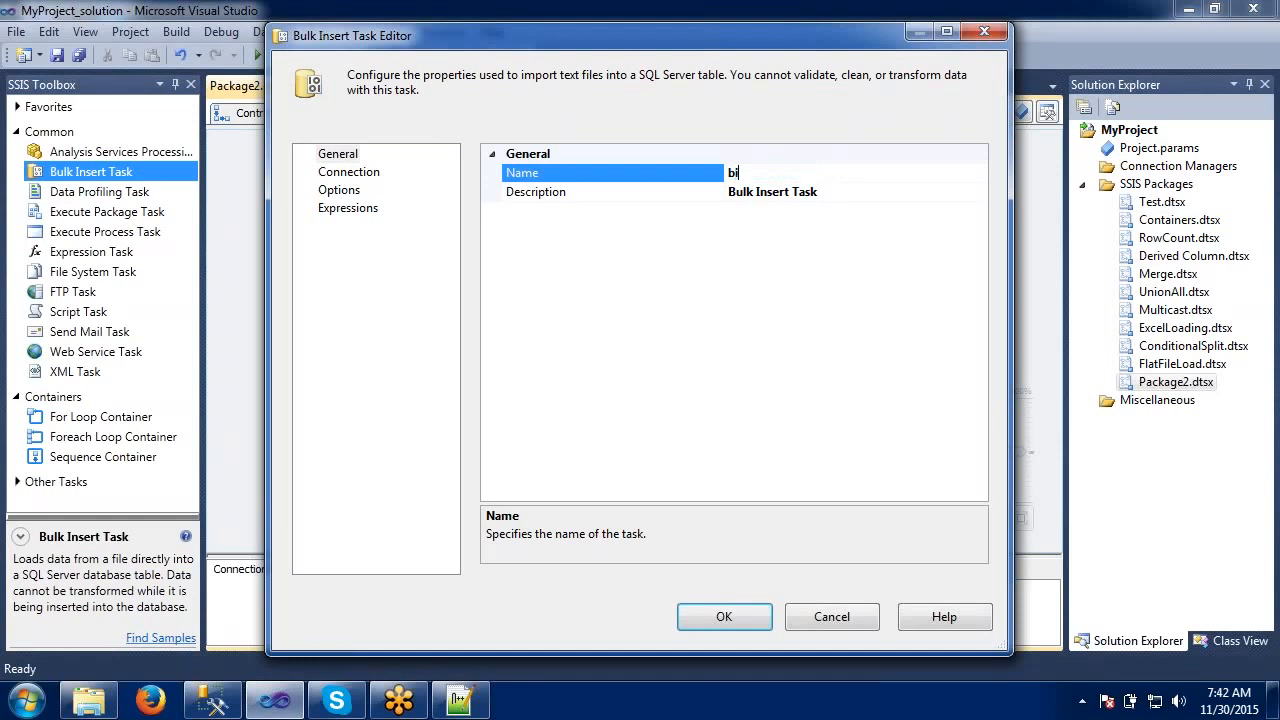
pyautogui.press('BackSpace')
pyautogui.press('BackSpace')
pyautogui.press('BackSpace')
pyautogui.write('bi')
pyautogui.press('BackSpace')
pyautogui.press('BackSpace')
pyautogui.write('BIT')
pyautogui.click(355, 174)
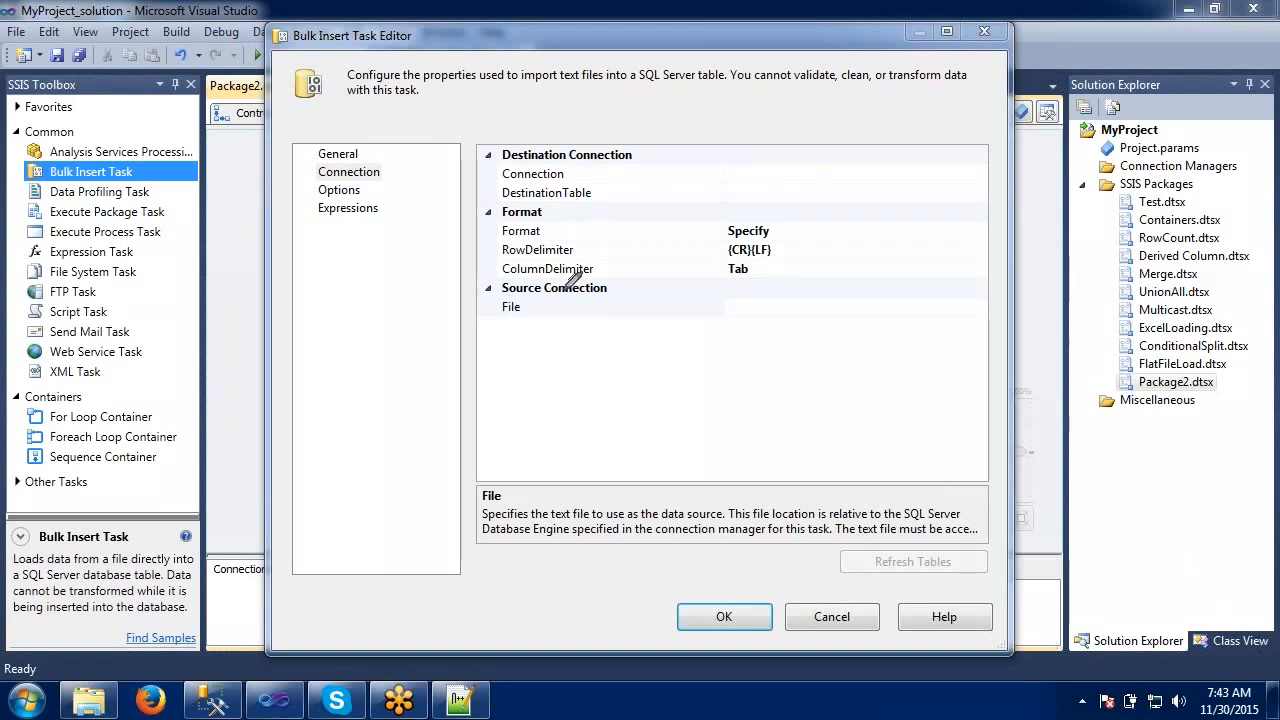
# - Mark the Source Connection and Destination Connection groups with pen arrows, and clear the drawings from the screen
pyautogui.moveTo(562, 302); pyautogui.dragTo(567, 358)
pyautogui.moveTo(562, 302)
pyautogui.mouseDown()
pyautogui.moveTo(547, 331)
pyautogui.moveTo(582, 320)
pyautogui.mouseUp()
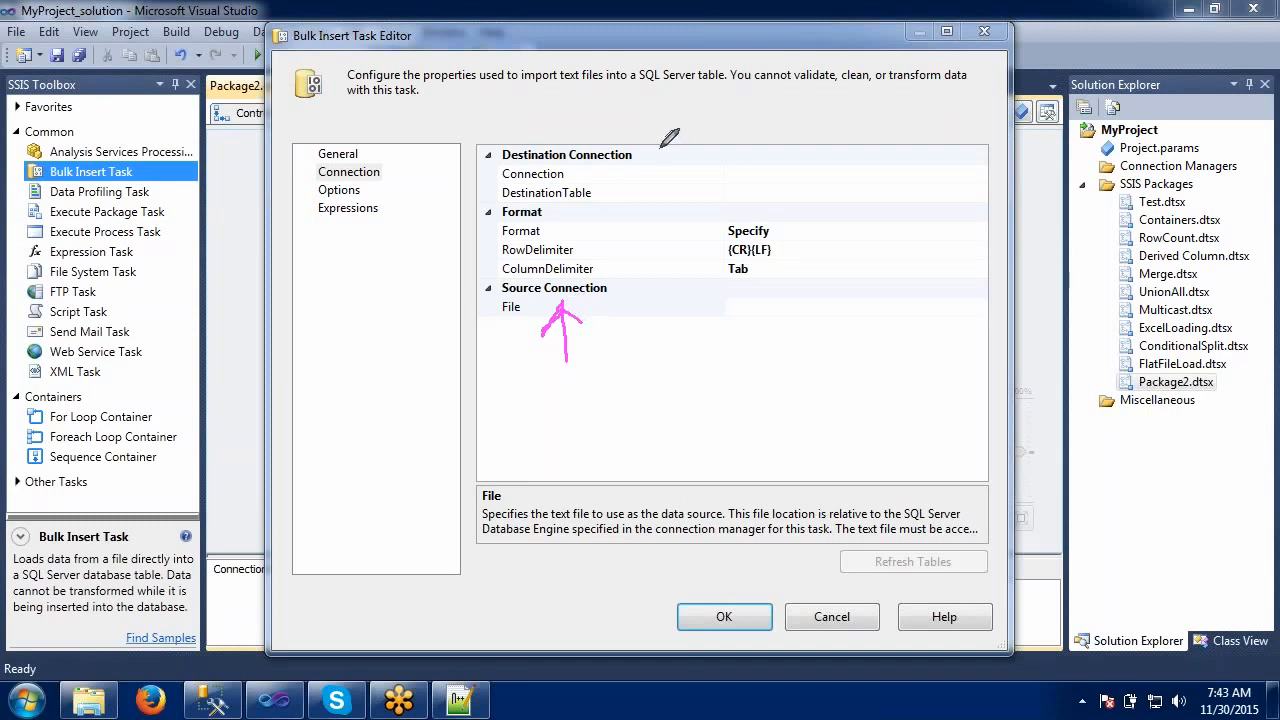
pyautogui.moveTo(732, 118)
pyautogui.mouseDown()
pyautogui.moveTo(663, 120)
pyautogui.moveTo(663, 157)
pyautogui.moveTo(688, 148)
pyautogui.mouseUp()
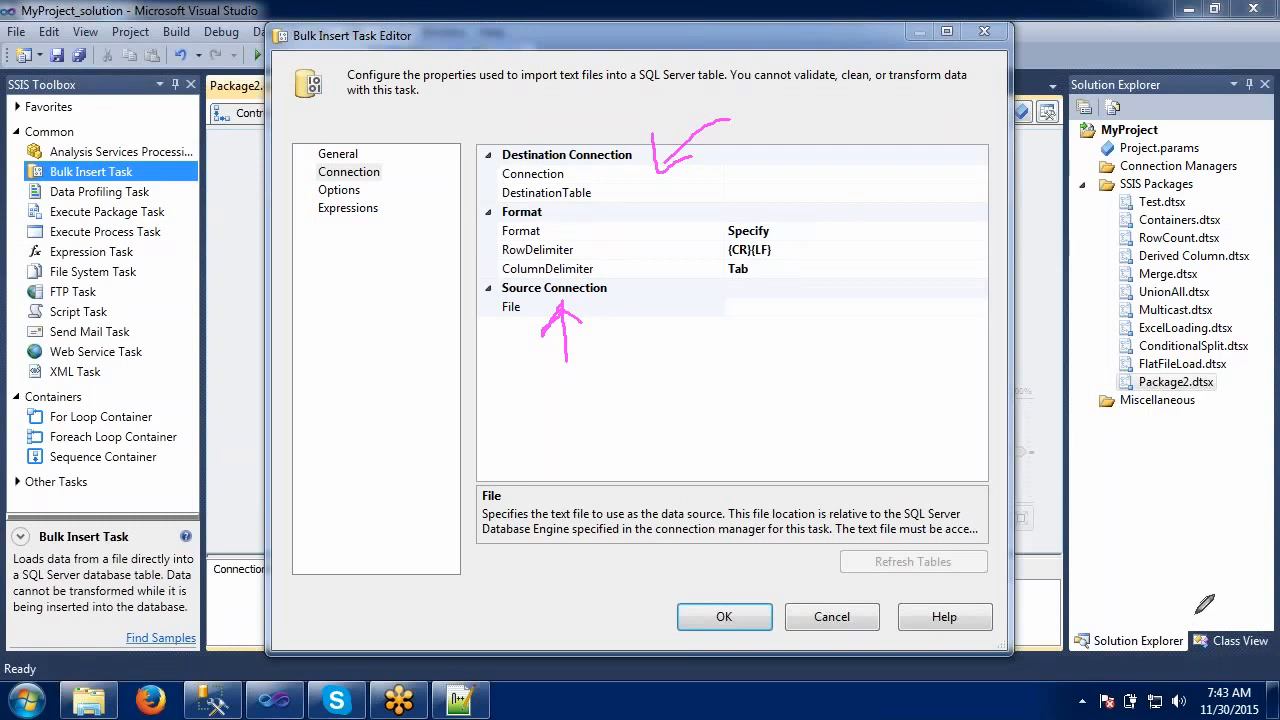
pyautogui.click(1175, 643)
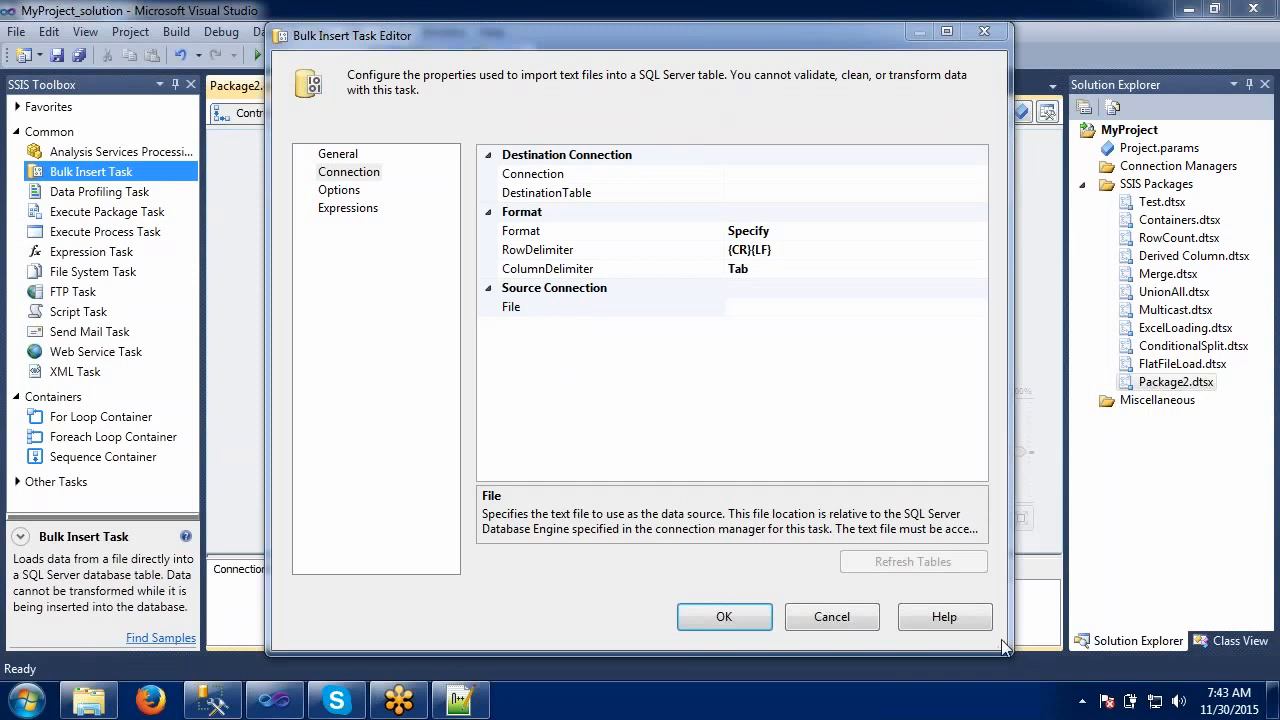
# - Start a new file connection for the task's source file with the usage type Existing file
pyautogui.click(837, 308)
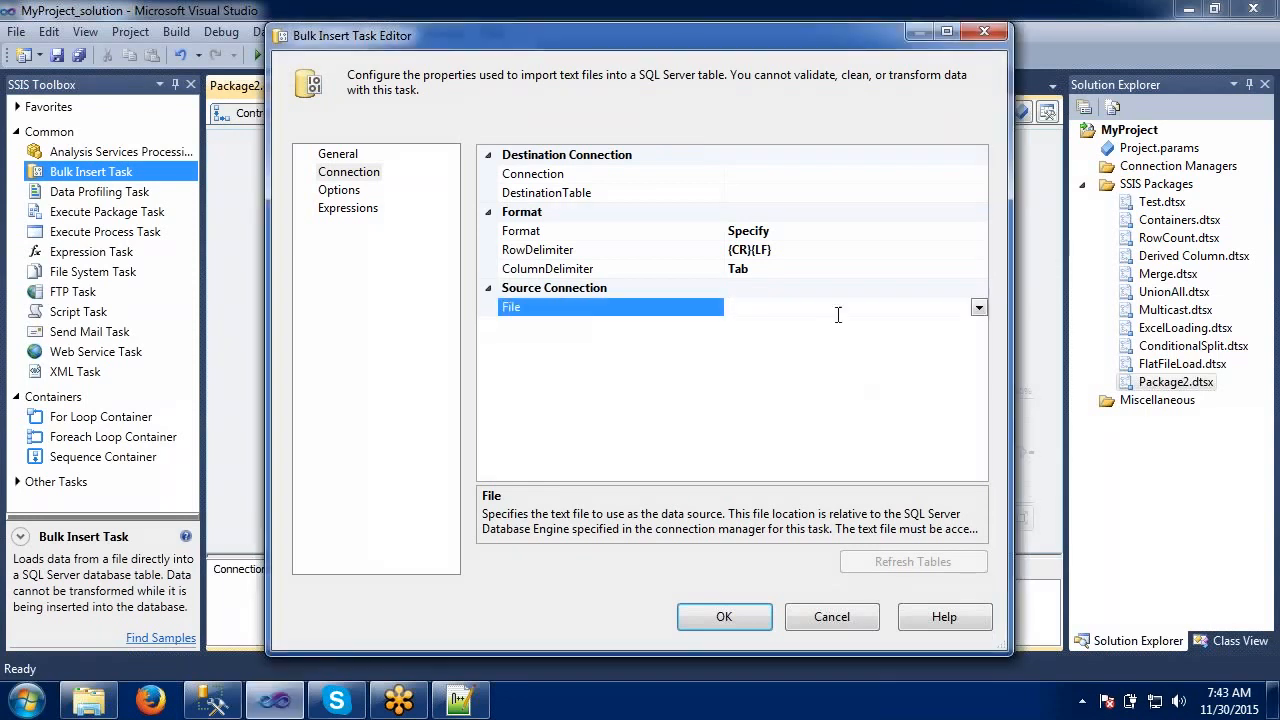
pyautogui.click(979, 308)
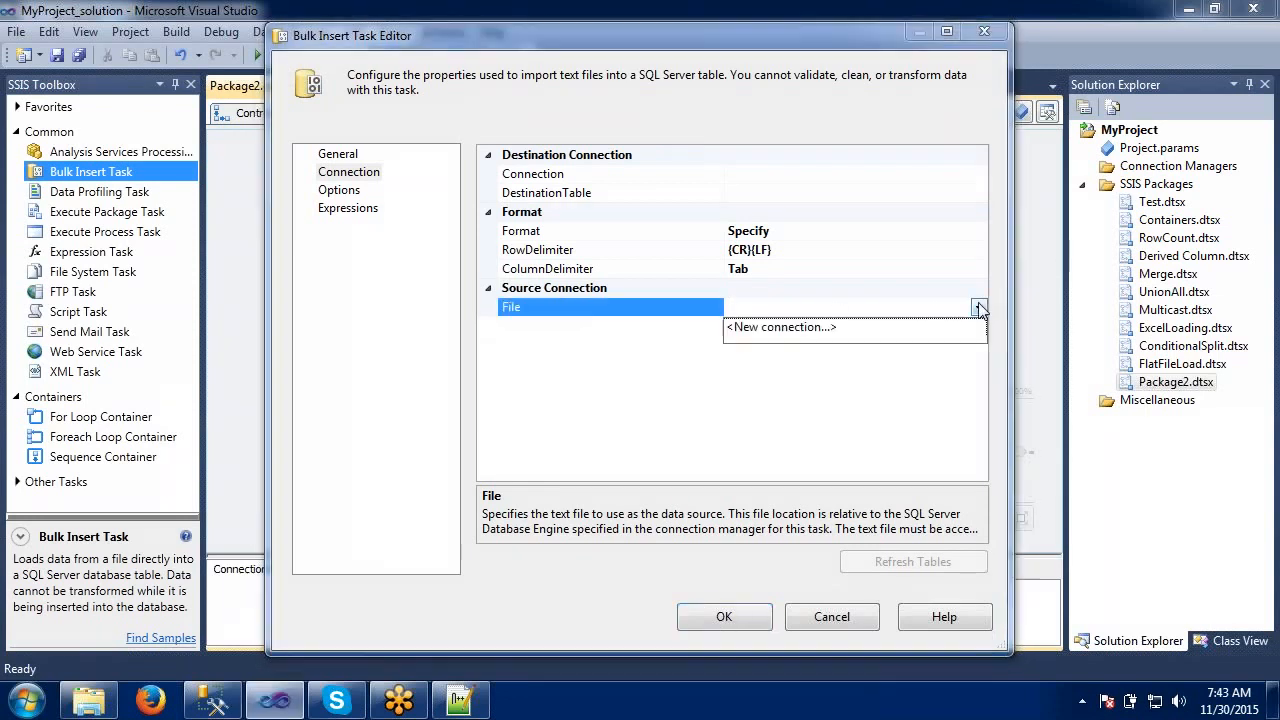
pyautogui.click(762, 333)
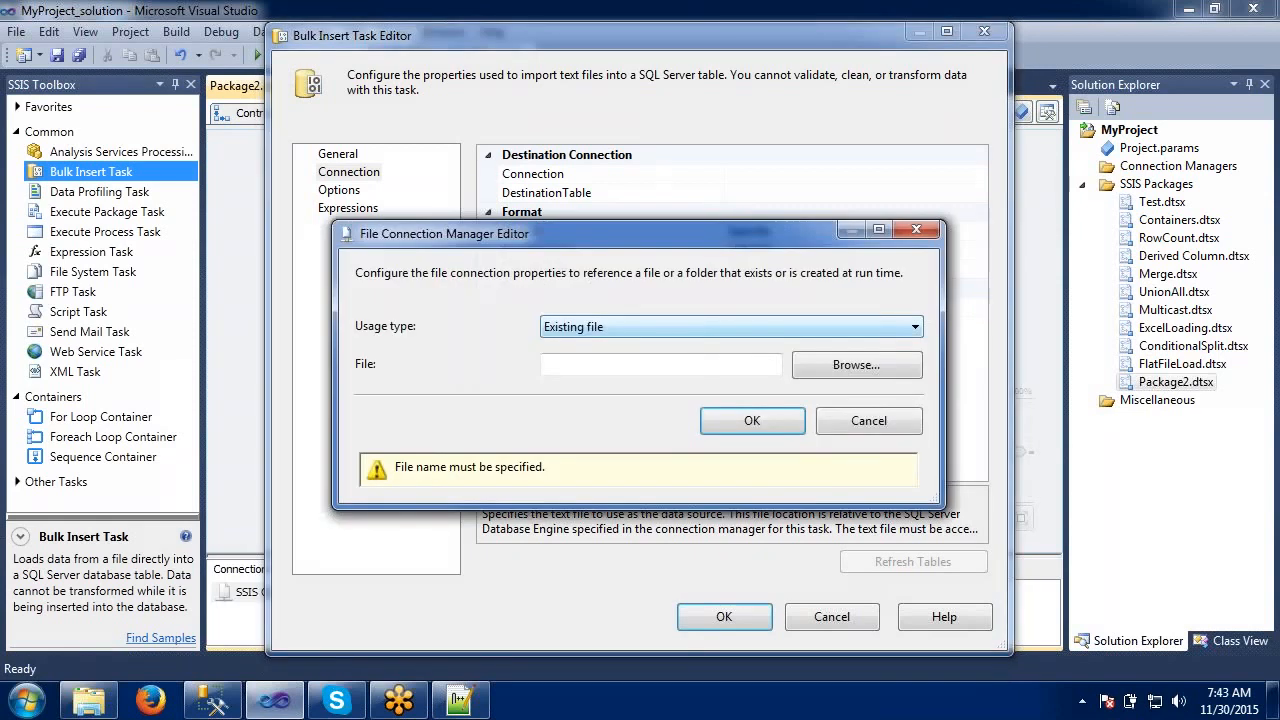
pyautogui.click(914, 327)
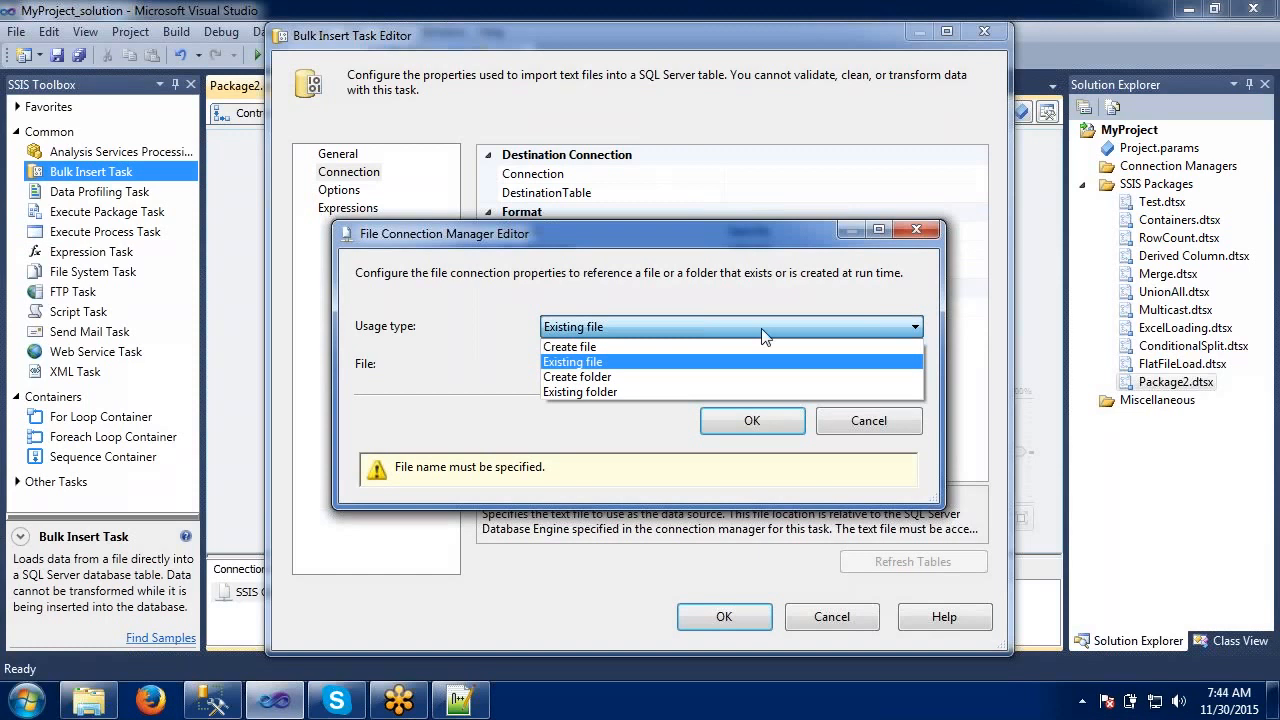
pyautogui.click(596, 363)
# - Choose the 1_copy text file from the Desktop's Training\Source folder as the source file and confirm the file connection
pyautogui.click(840, 368)
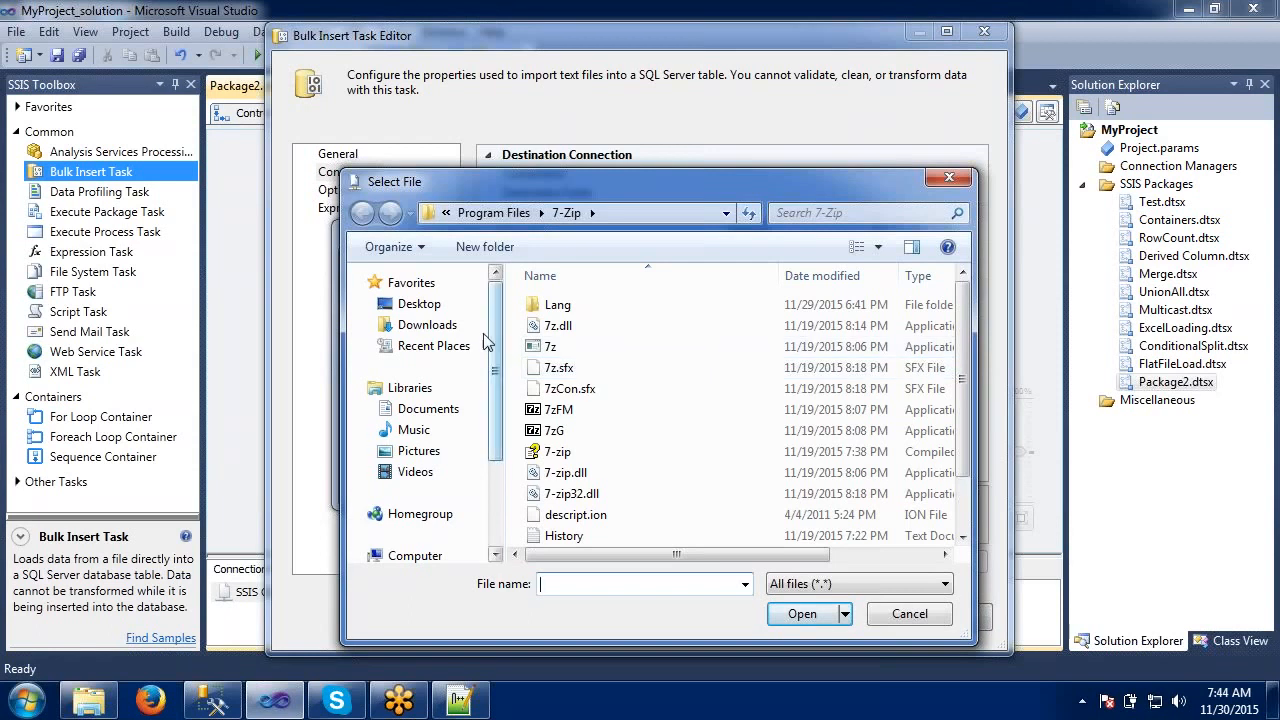
pyautogui.click(419, 304)
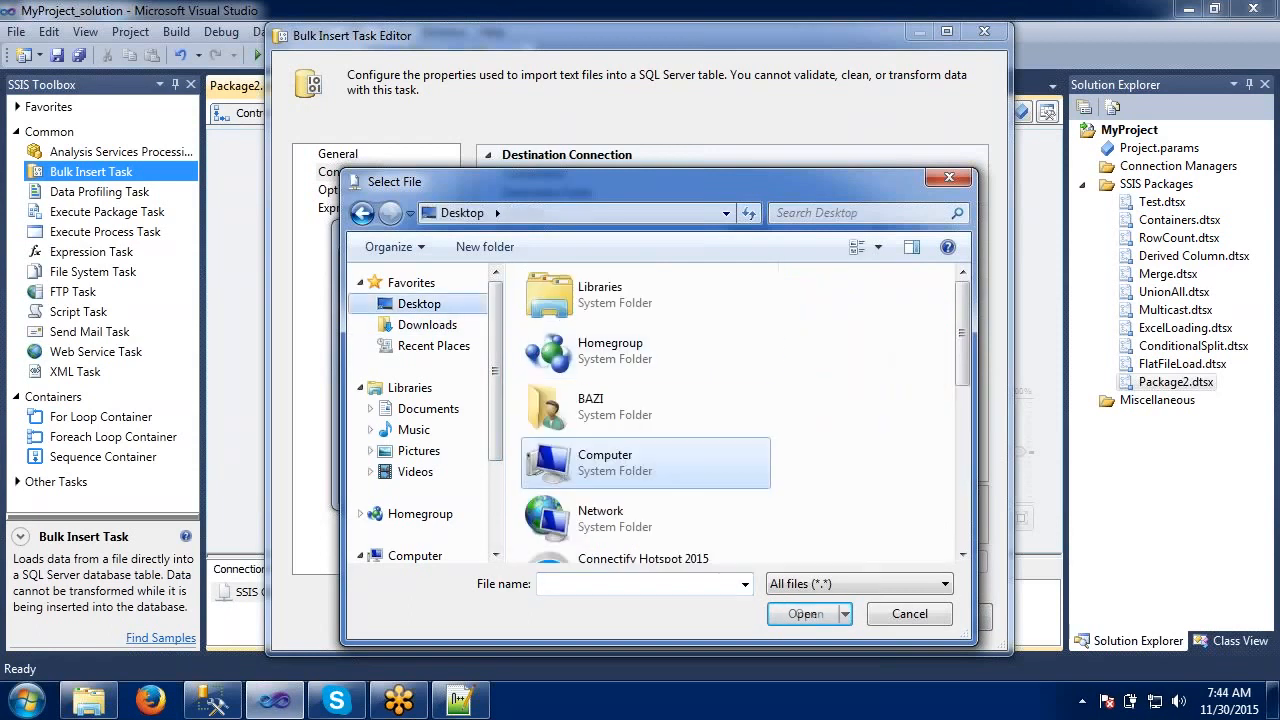
pyautogui.click(590, 313)
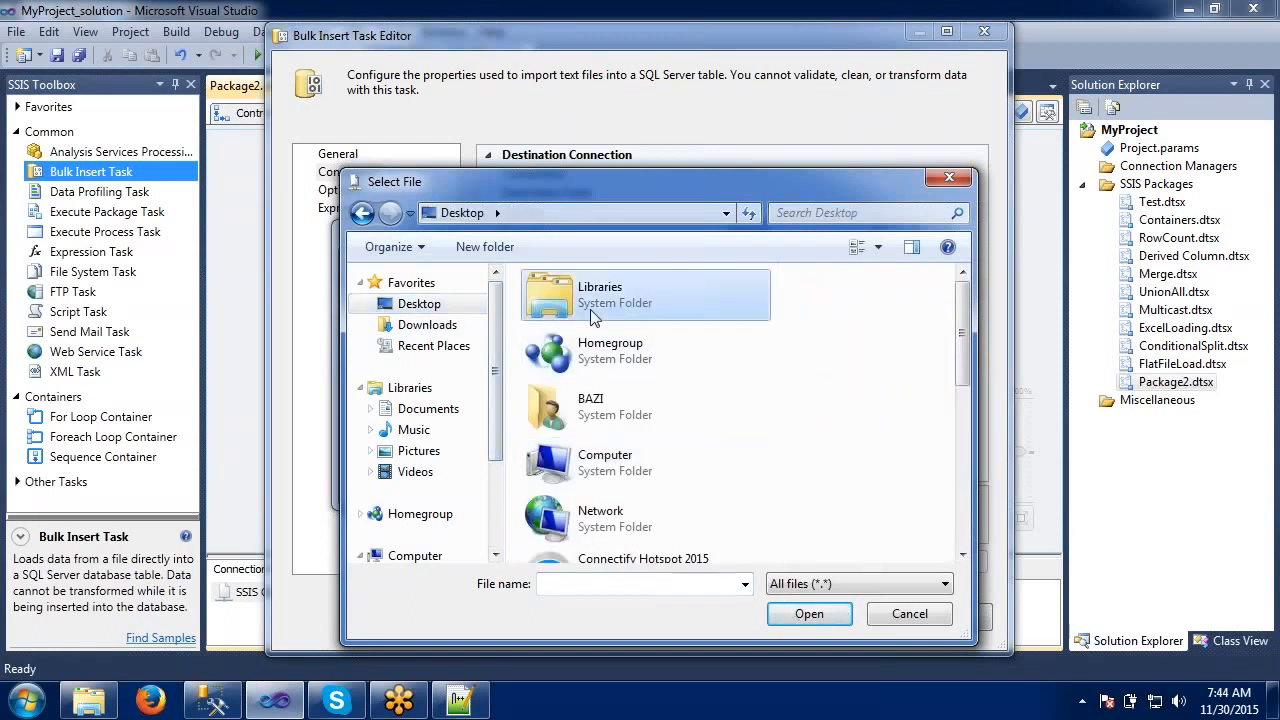
pyautogui.scroll(-5, 590, 309)
pyautogui.click(590, 309)
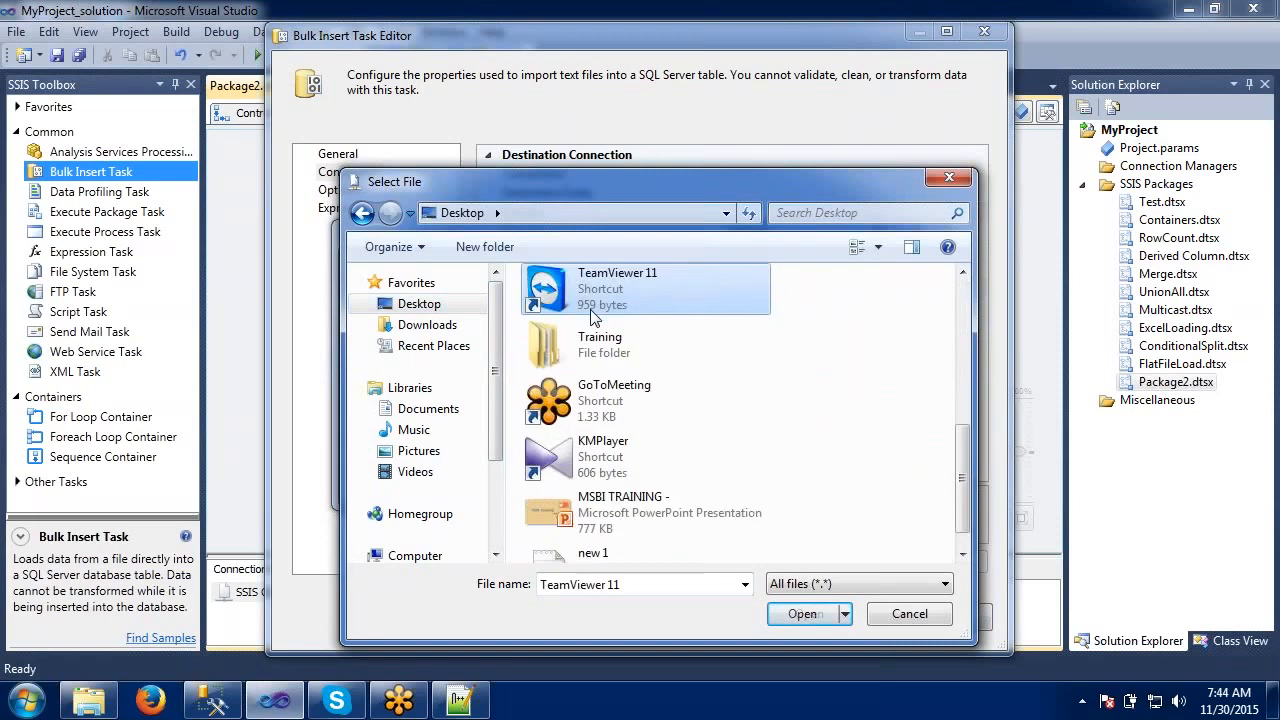
pyautogui.doubleClick(588, 348)
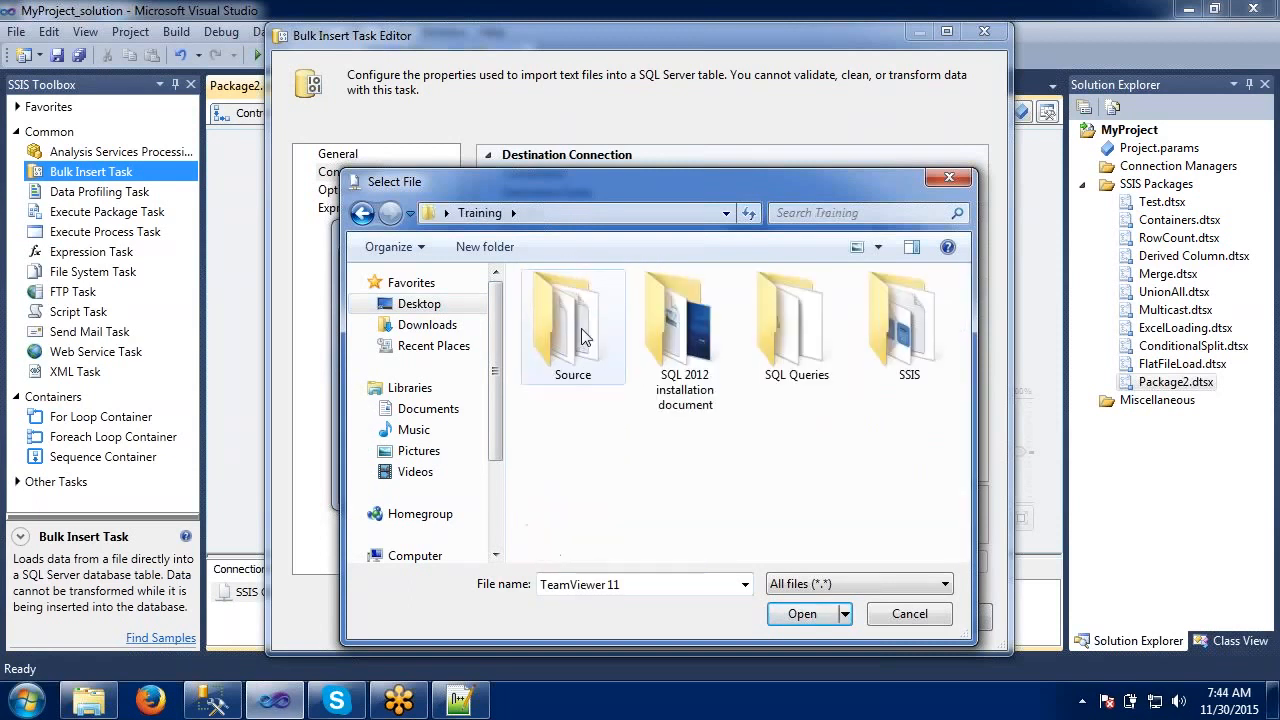
pyautogui.doubleClick(585, 340)
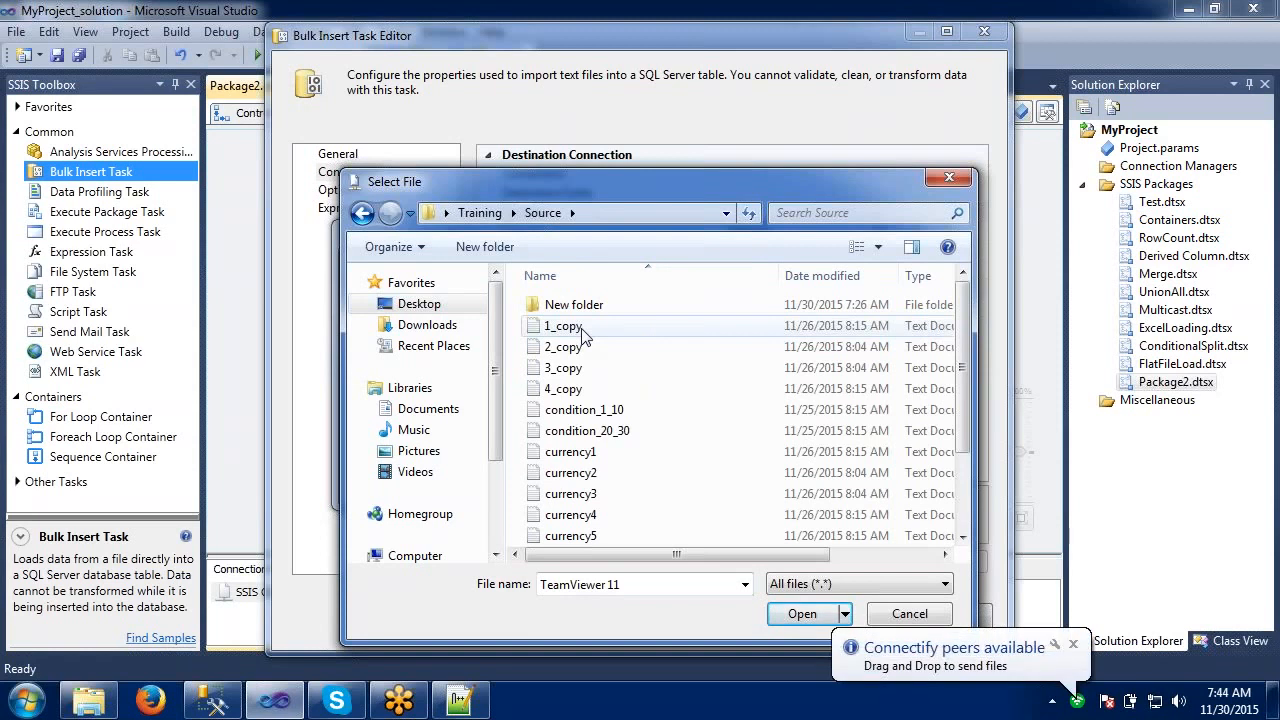
pyautogui.click(581, 330)
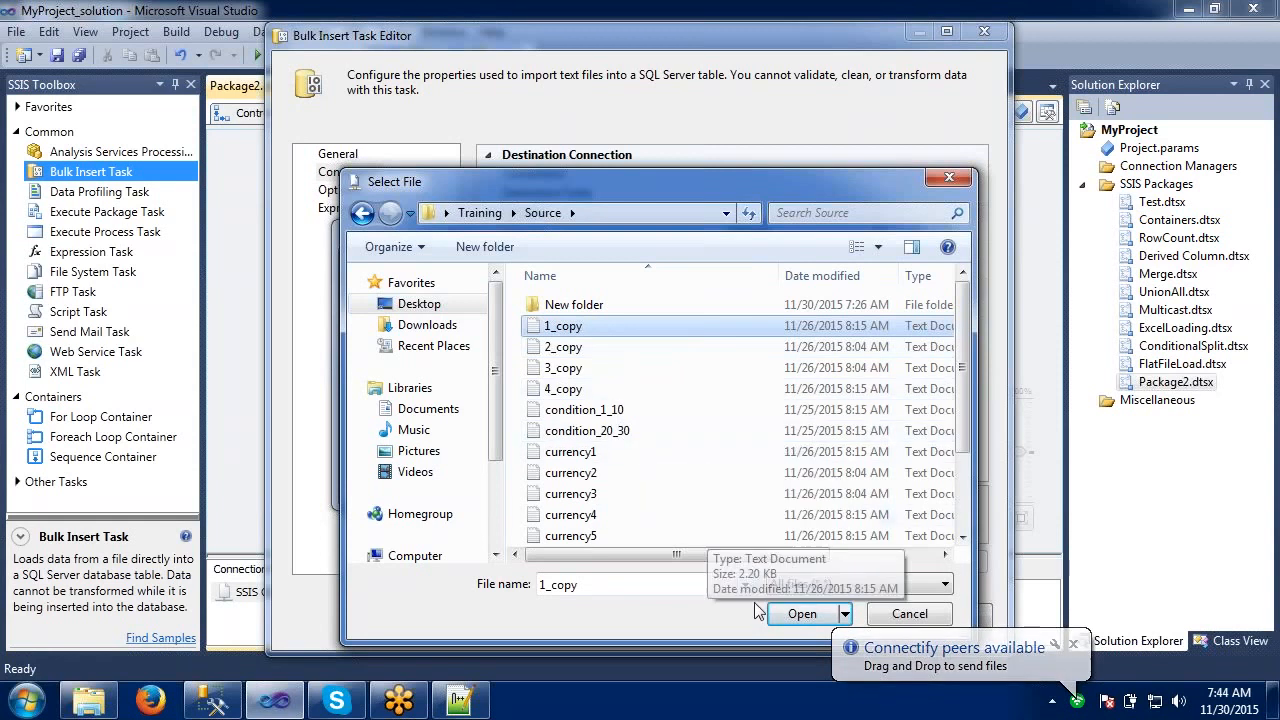
pyautogui.click(777, 615)
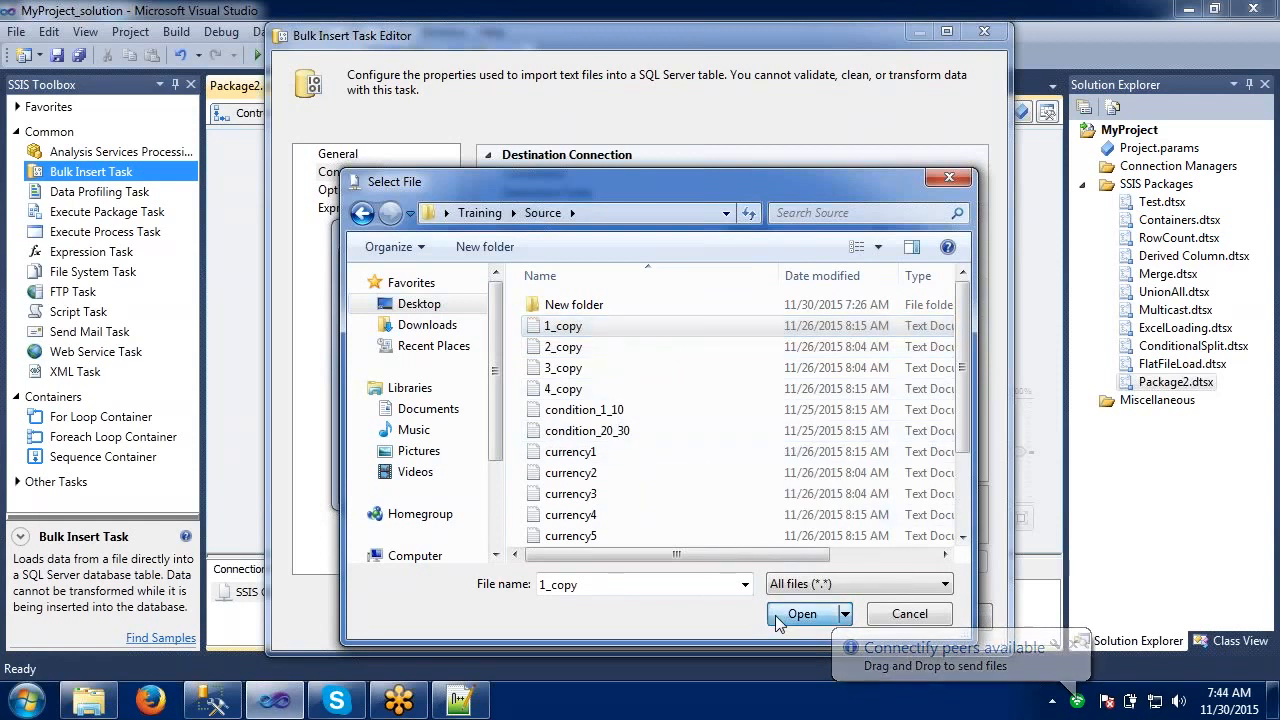
pyautogui.click(727, 421)
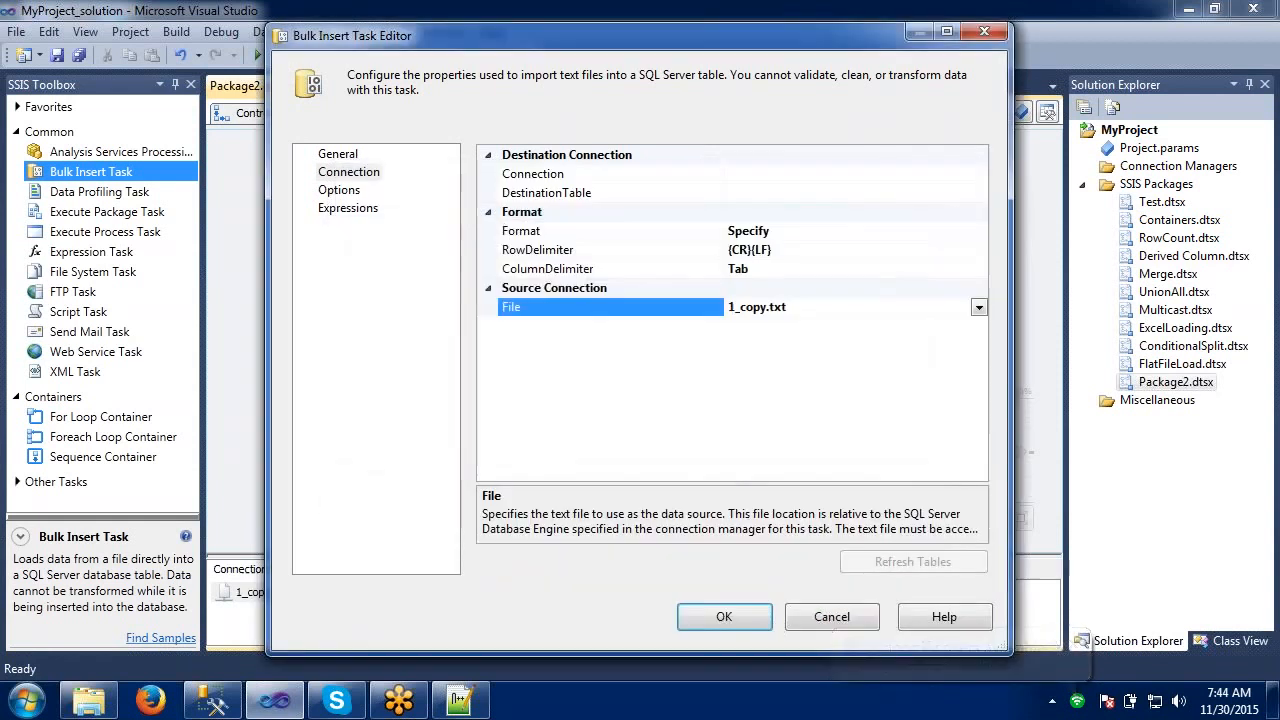
# - Set the destination connection to the predefined DEV database connection and open the list of destination tables
pyautogui.click(751, 176)
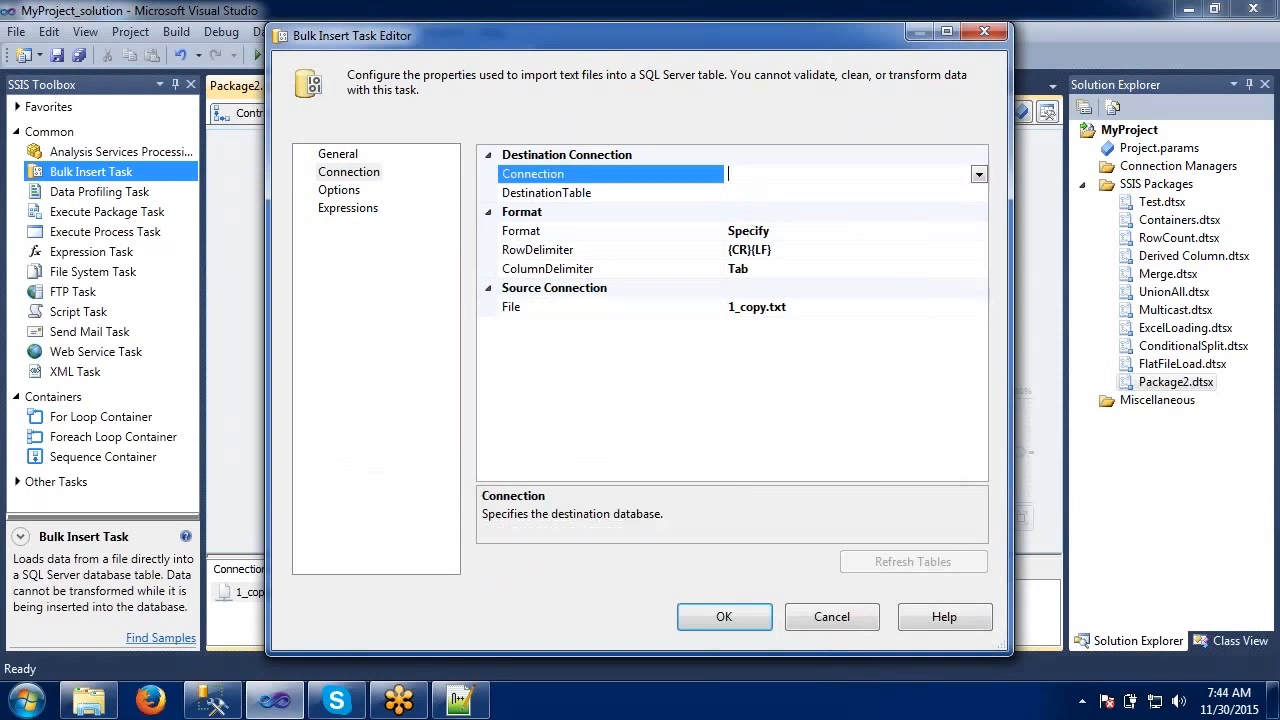
pyautogui.click(979, 177)
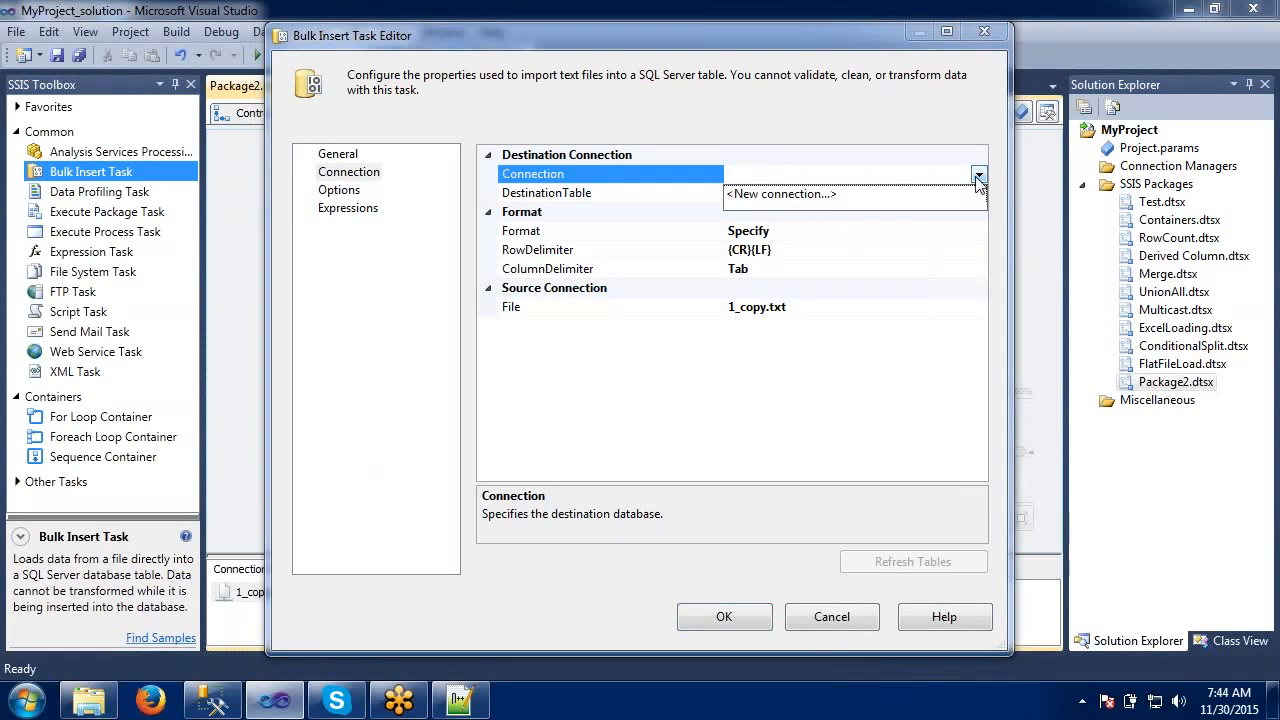
pyautogui.click(790, 192)
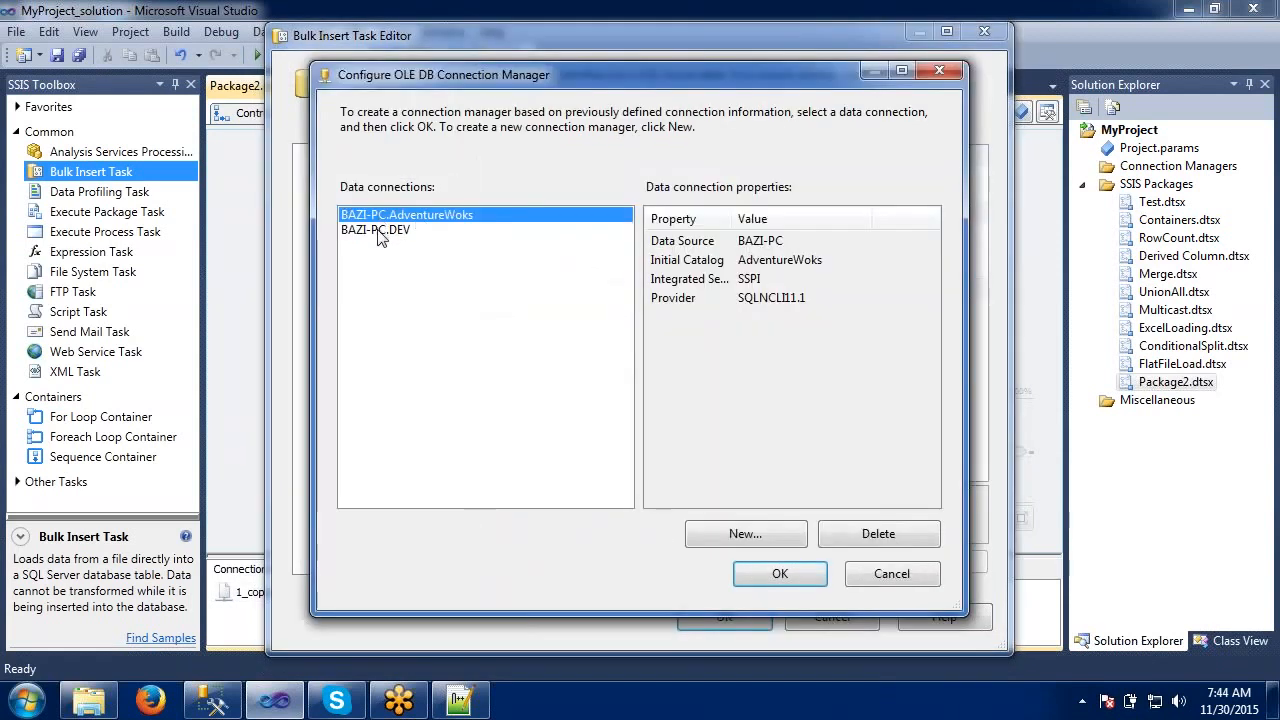
pyautogui.click(379, 231)
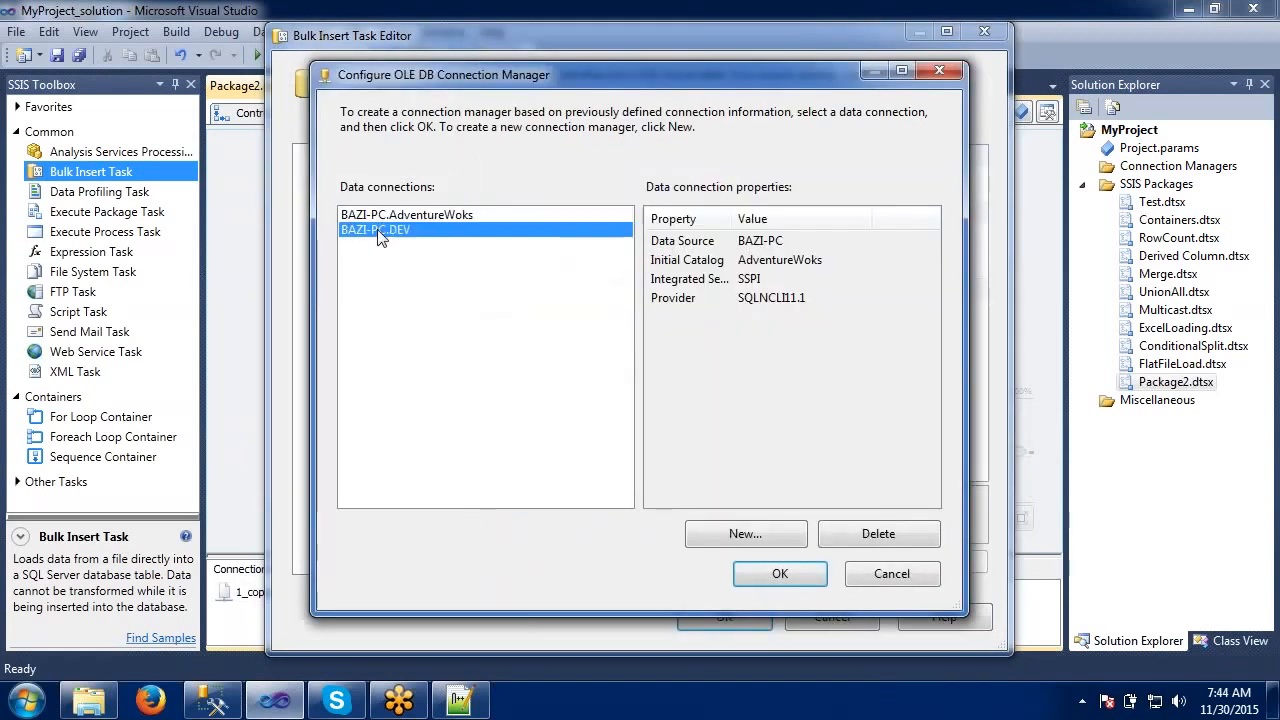
pyautogui.click(781, 573)
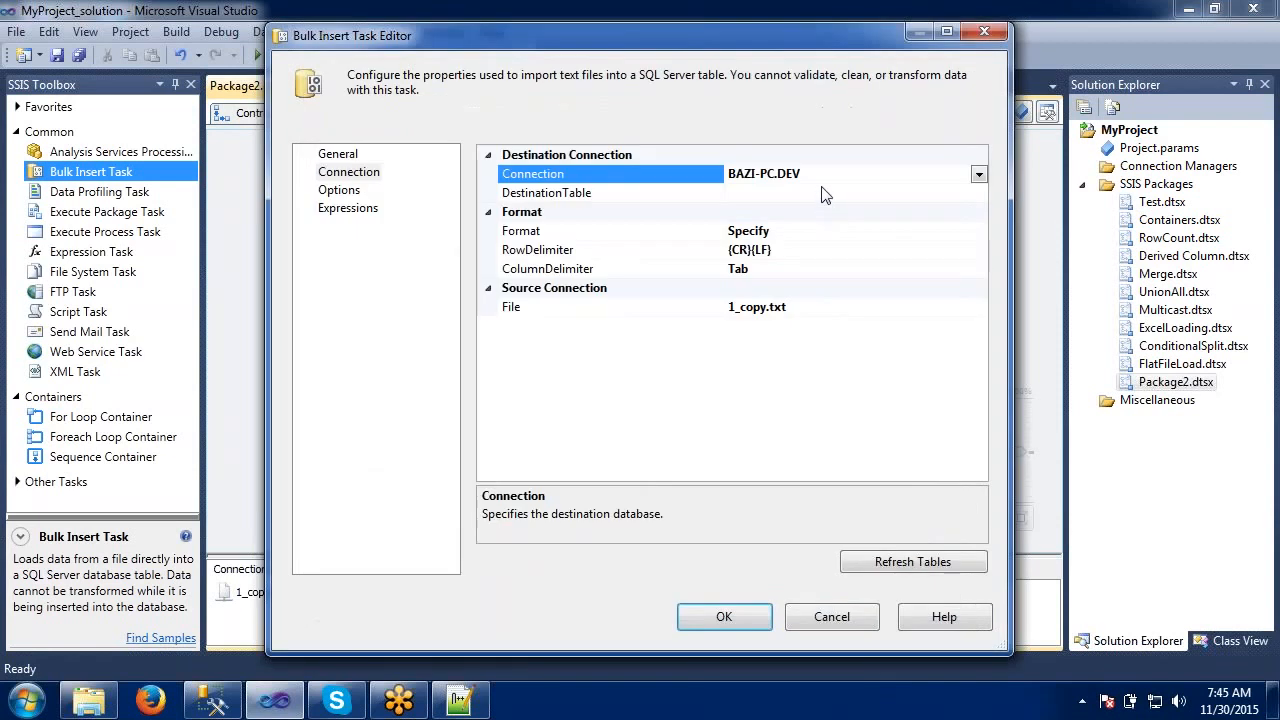
pyautogui.click(821, 190)
pyautogui.click(979, 192)
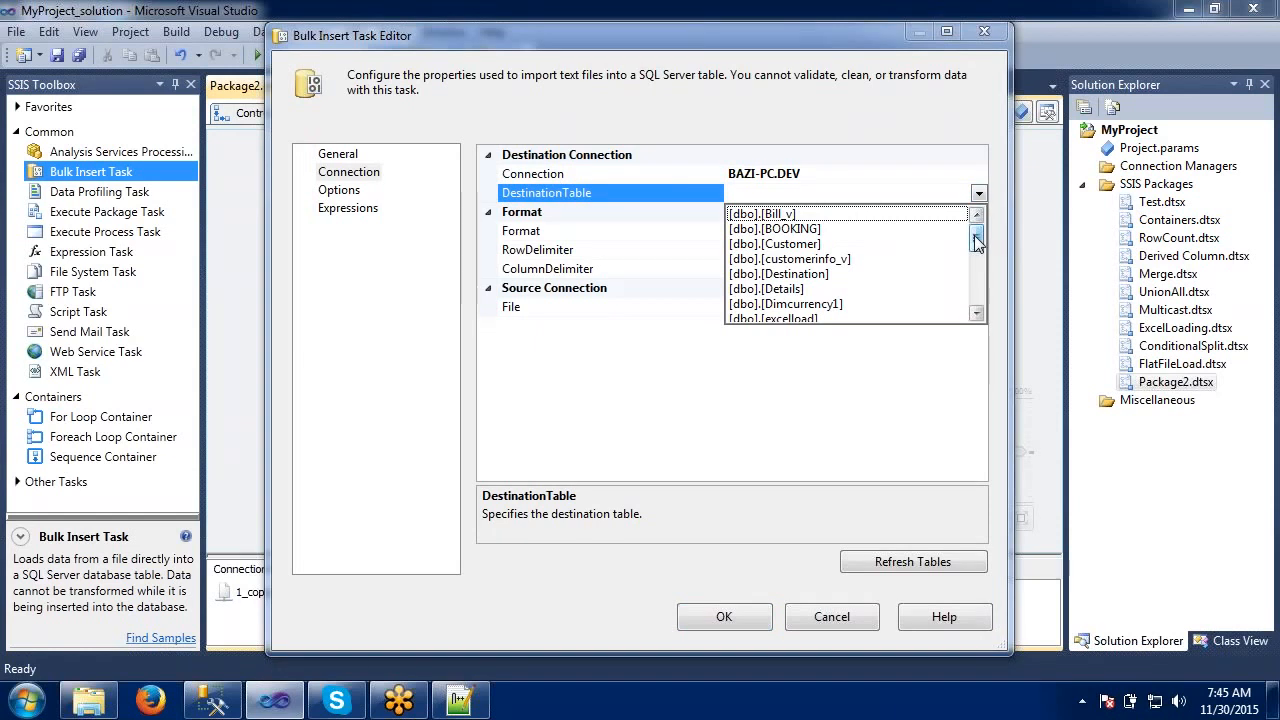
# - Switch to Notepad++ and add the fourth note line "4)Table should be exists before only", followed by a new line
pyautogui.click(459, 700)
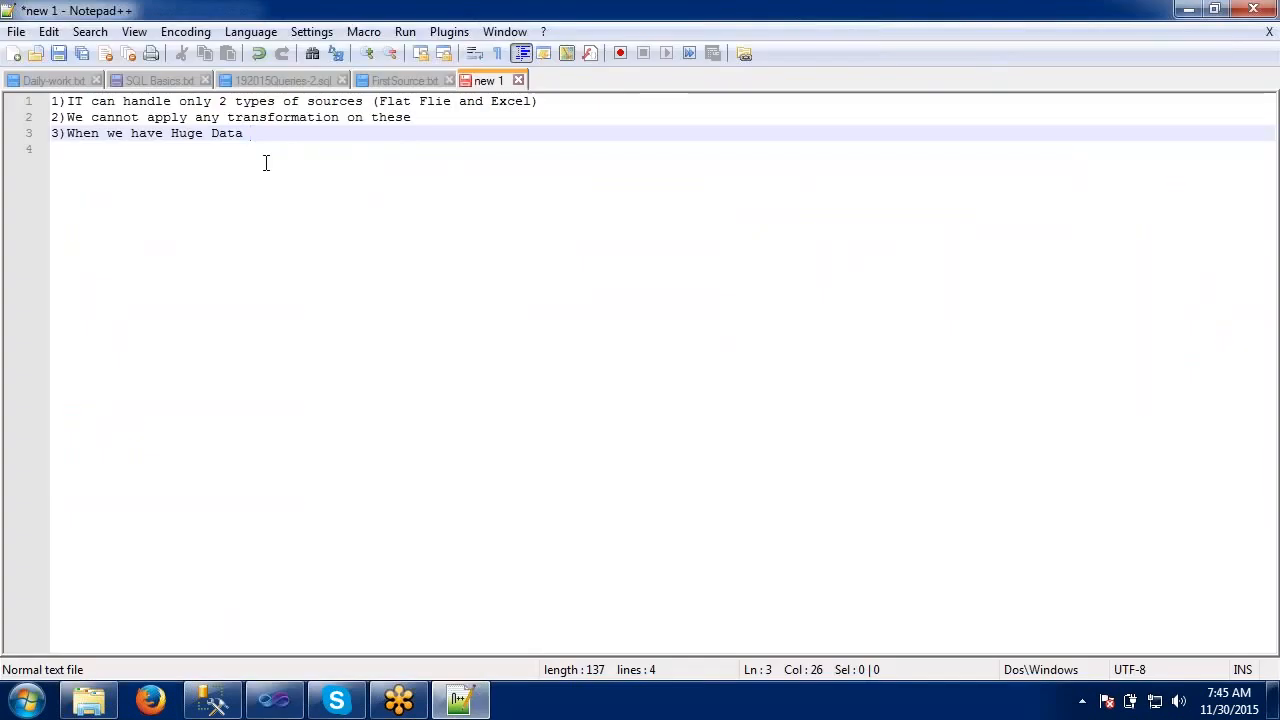
pyautogui.press('Return')
pyautogui.write('4)tABLE')
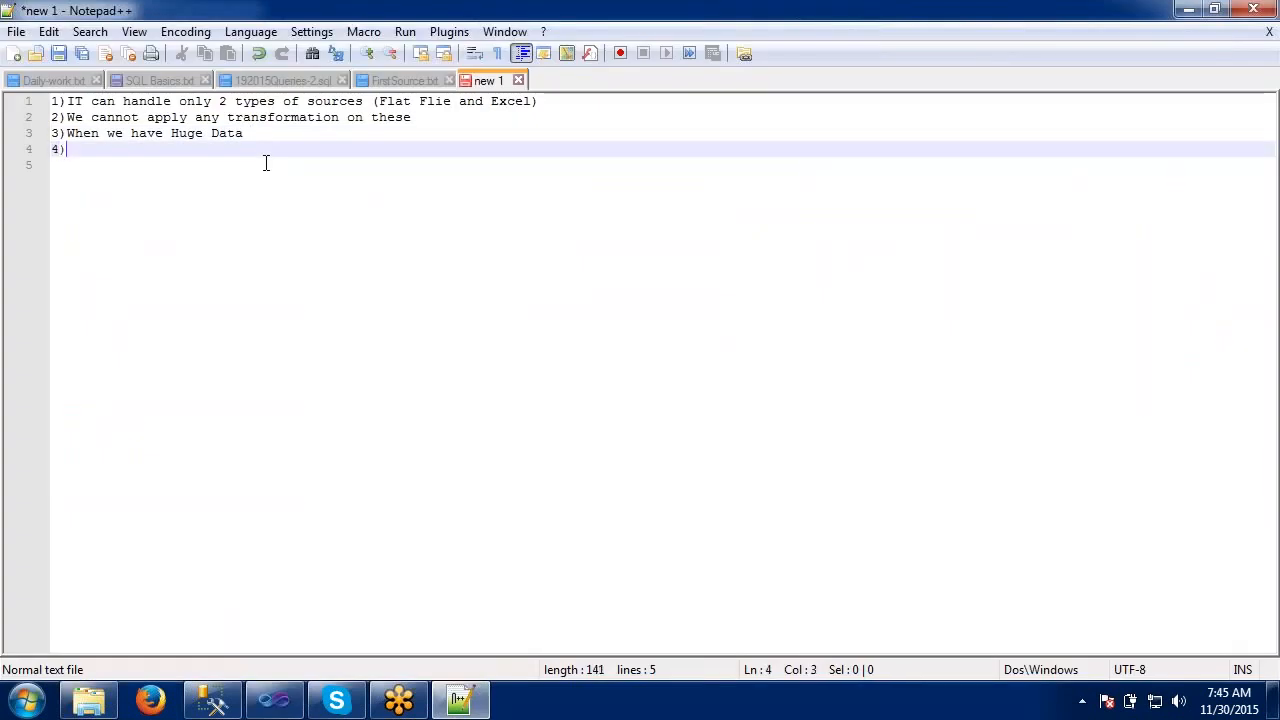
pyautogui.press('BackSpace')
pyautogui.press('BackSpace')
pyautogui.press('BackSpace')
pyautogui.press('BackSpace')
pyautogui.press('BackSpace')
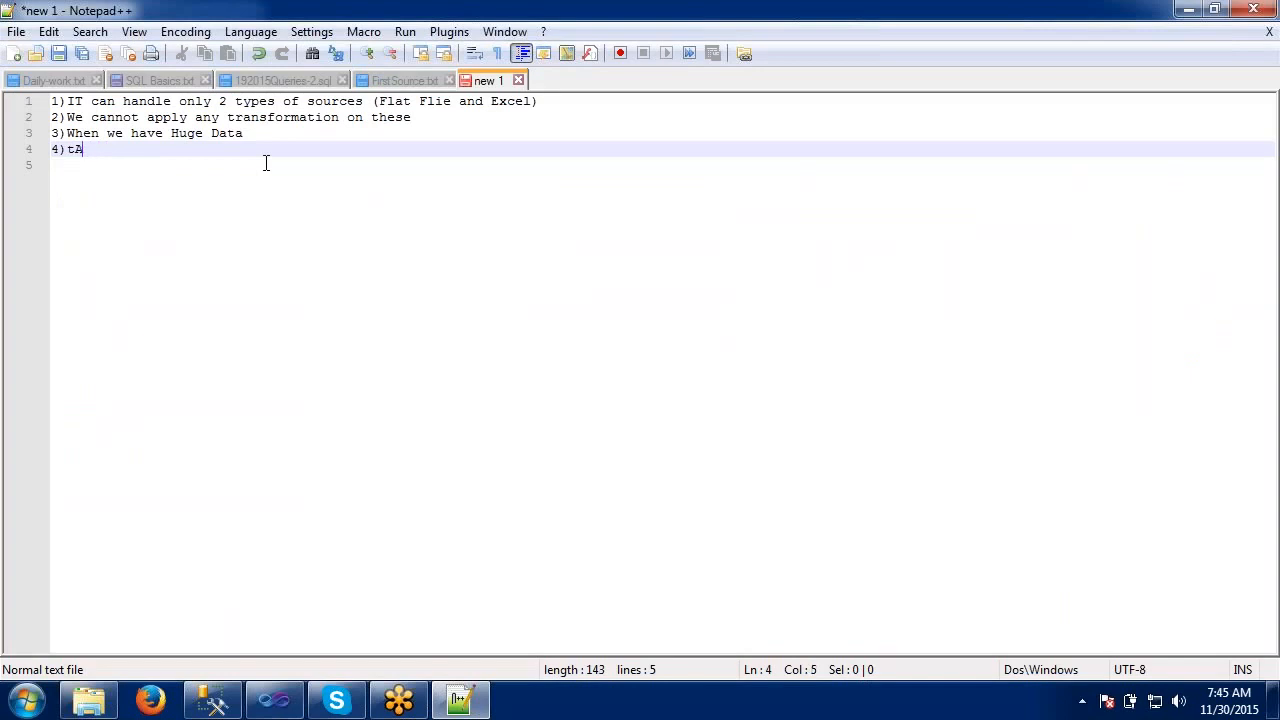
pyautogui.write('TA')
pyautogui.write('e')
pyautogui.press('BackSpace')
pyautogui.press('BackSpace')
pyautogui.press('BackSpace')
pyautogui.press('BackSpace')
pyautogui.press('BackSpace')
pyautogui.write('able should be ')
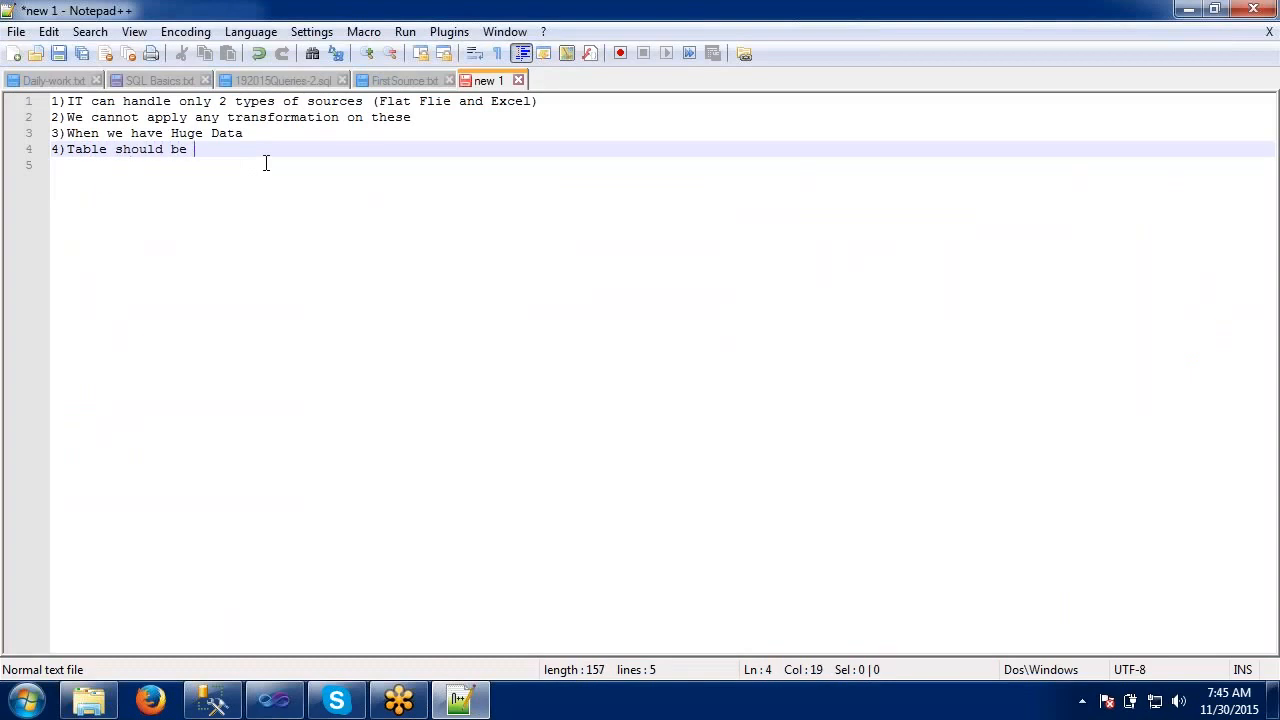
pyautogui.write('exists before only')
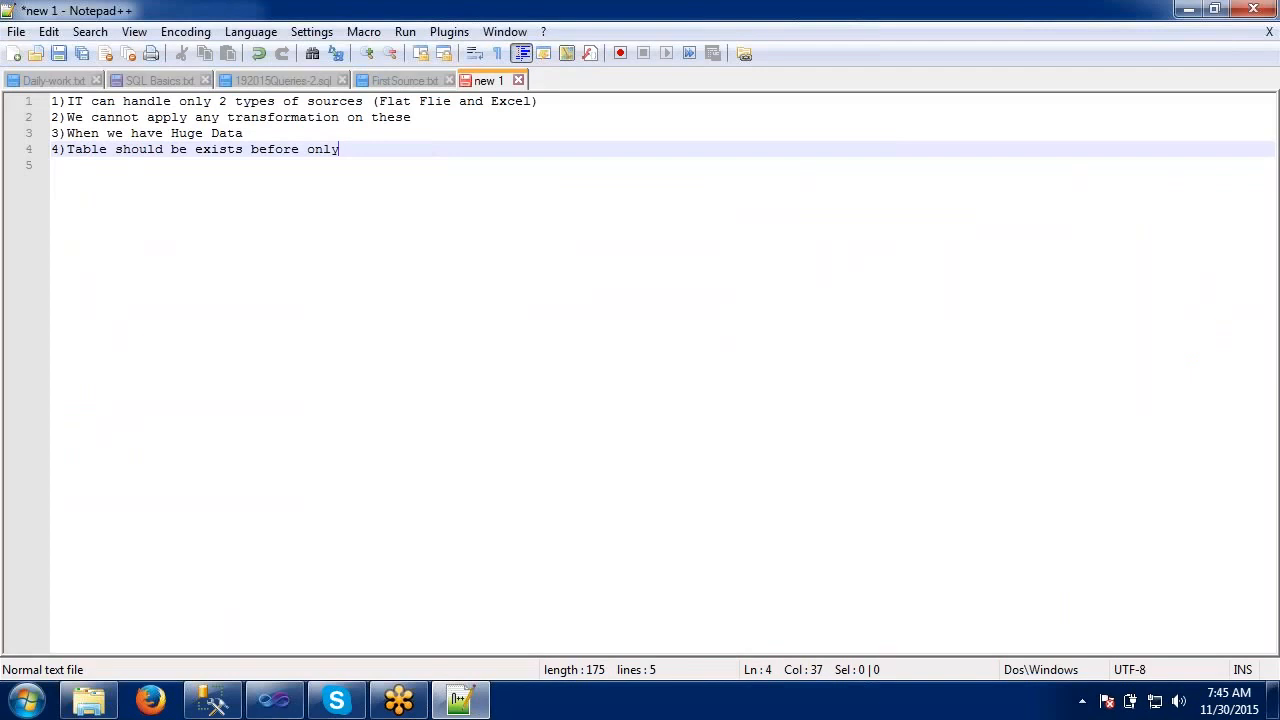
pyautogui.press('Return')
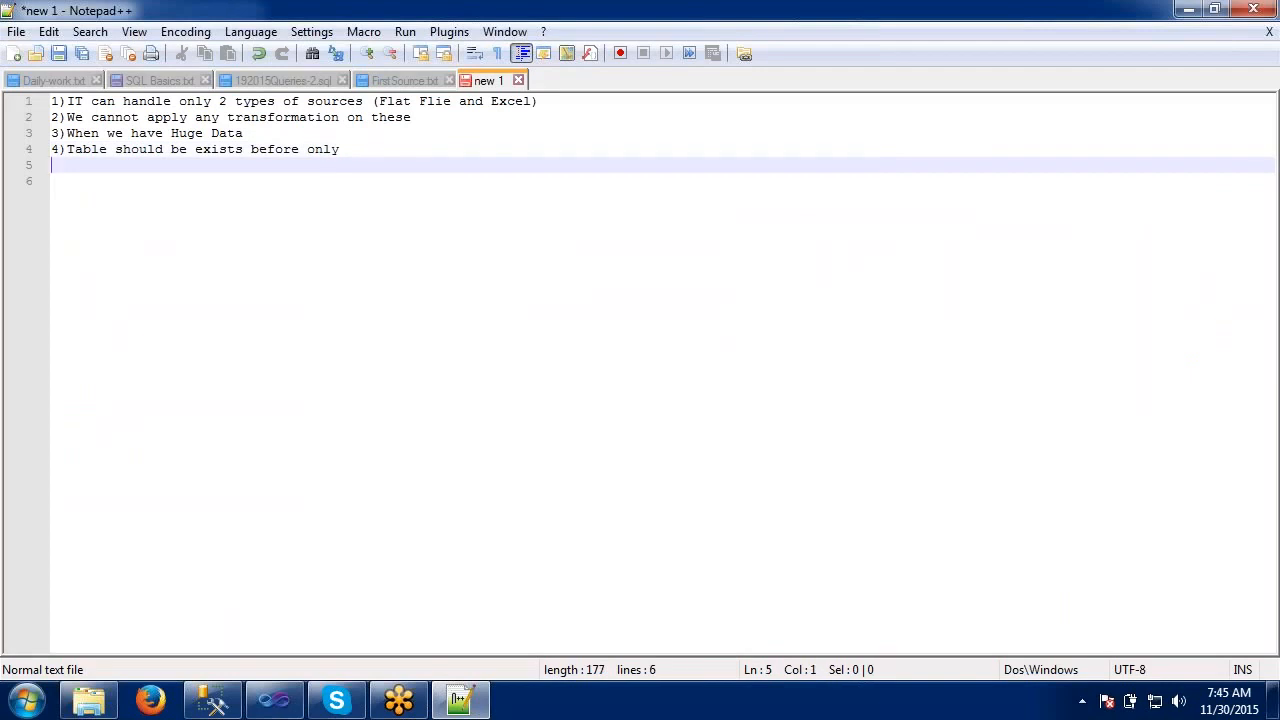
# - Switch to SQL Server Management Studio and run the query "select * from test5" on the DEV database
pyautogui.hotkey('alt', 'Tab')
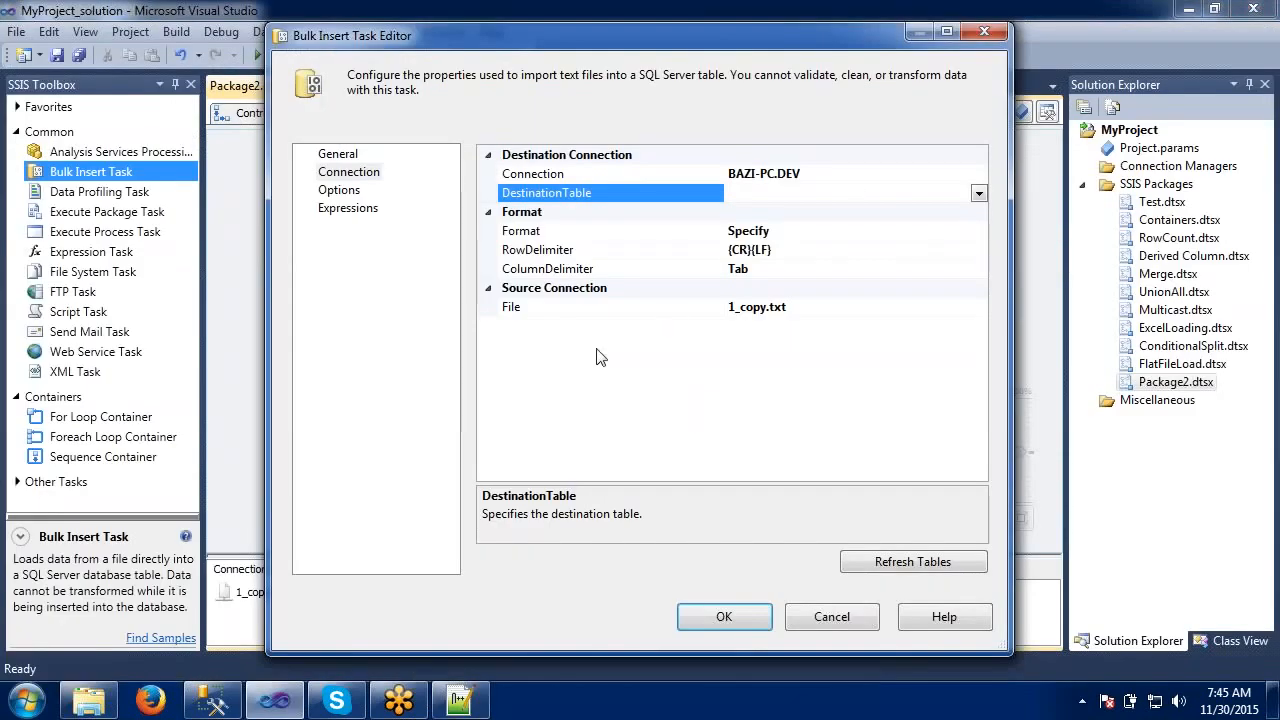
pyautogui.click(212, 700)
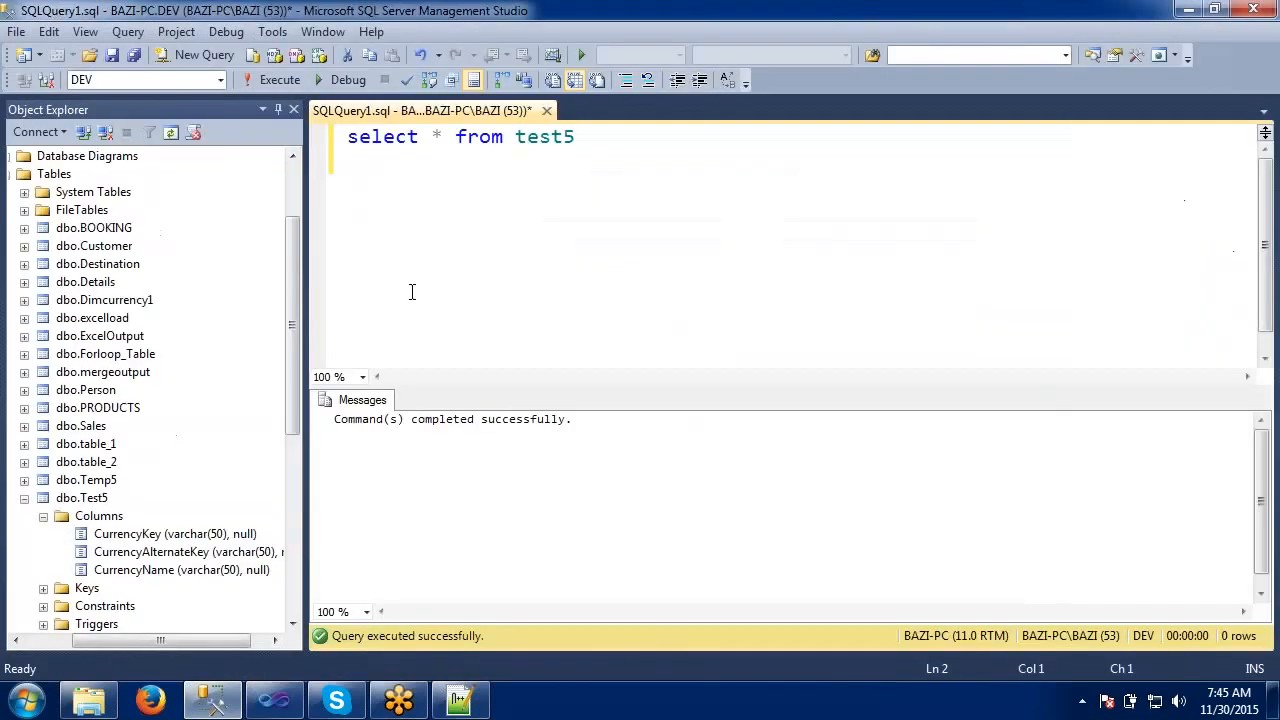
pyautogui.click(347, 137)
pyautogui.moveTo(347, 137); pyautogui.dragTo(576, 137)
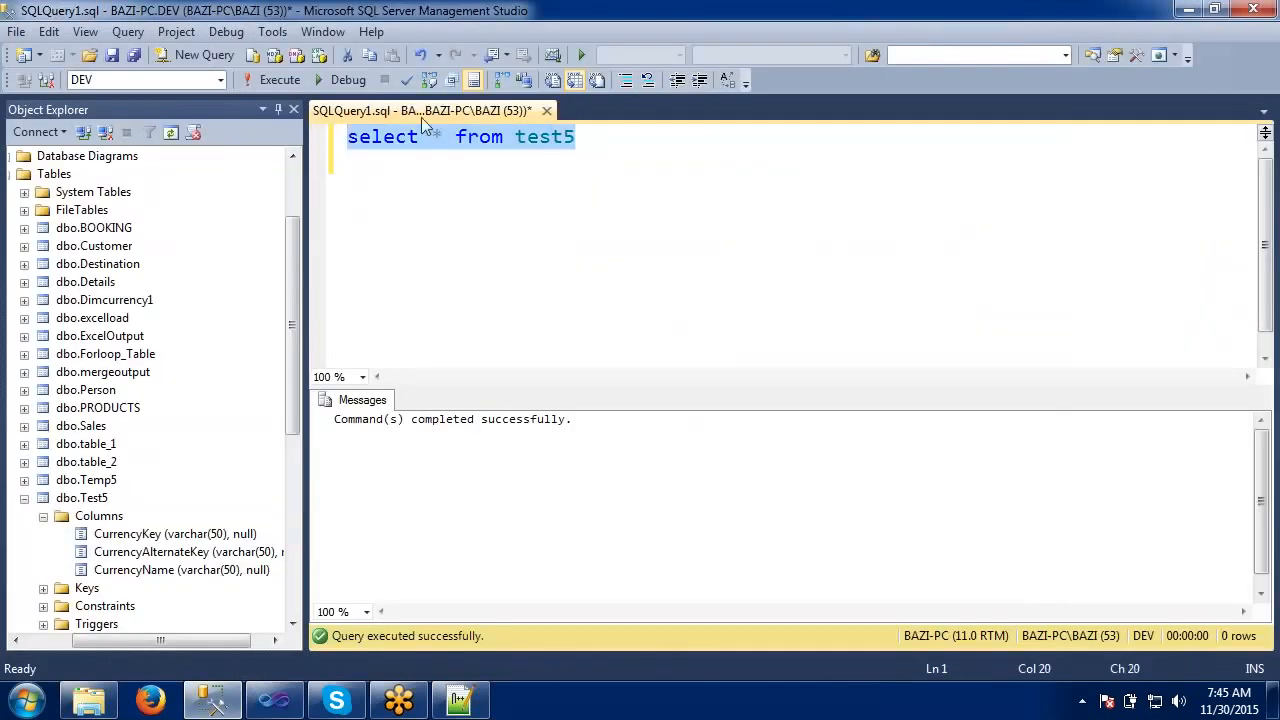
pyautogui.click(282, 87)
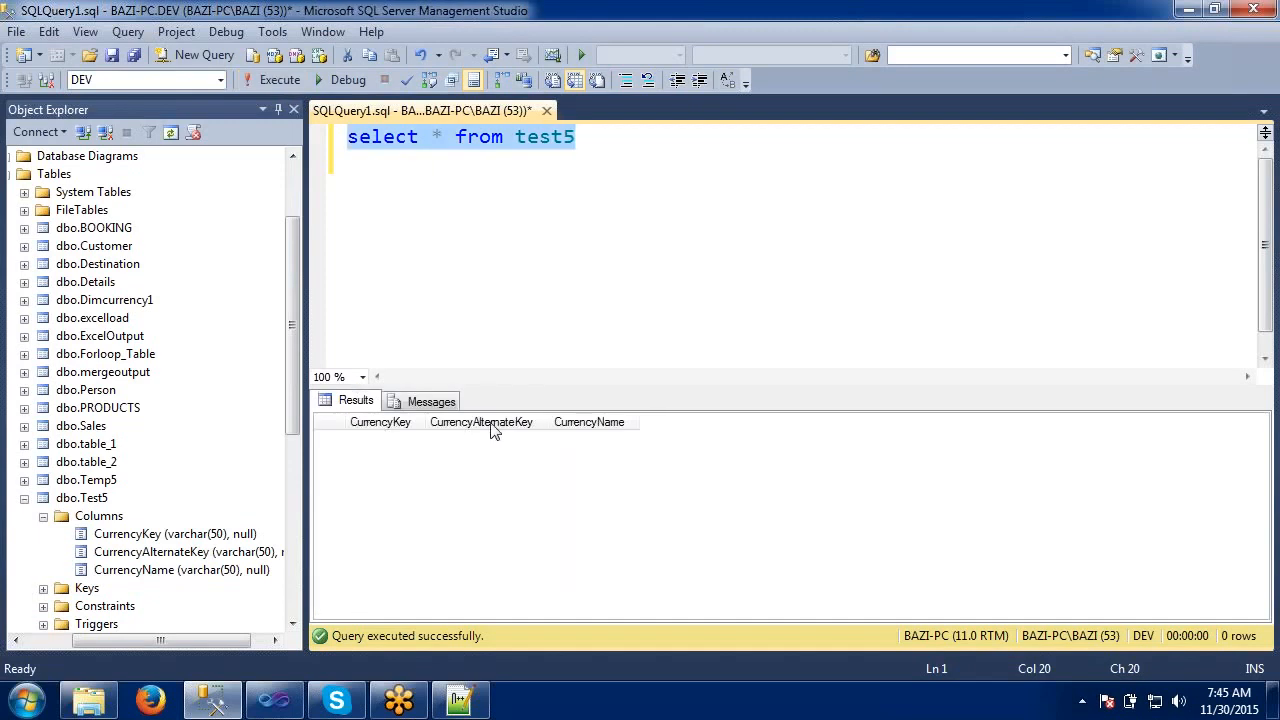
pyautogui.click(558, 321)
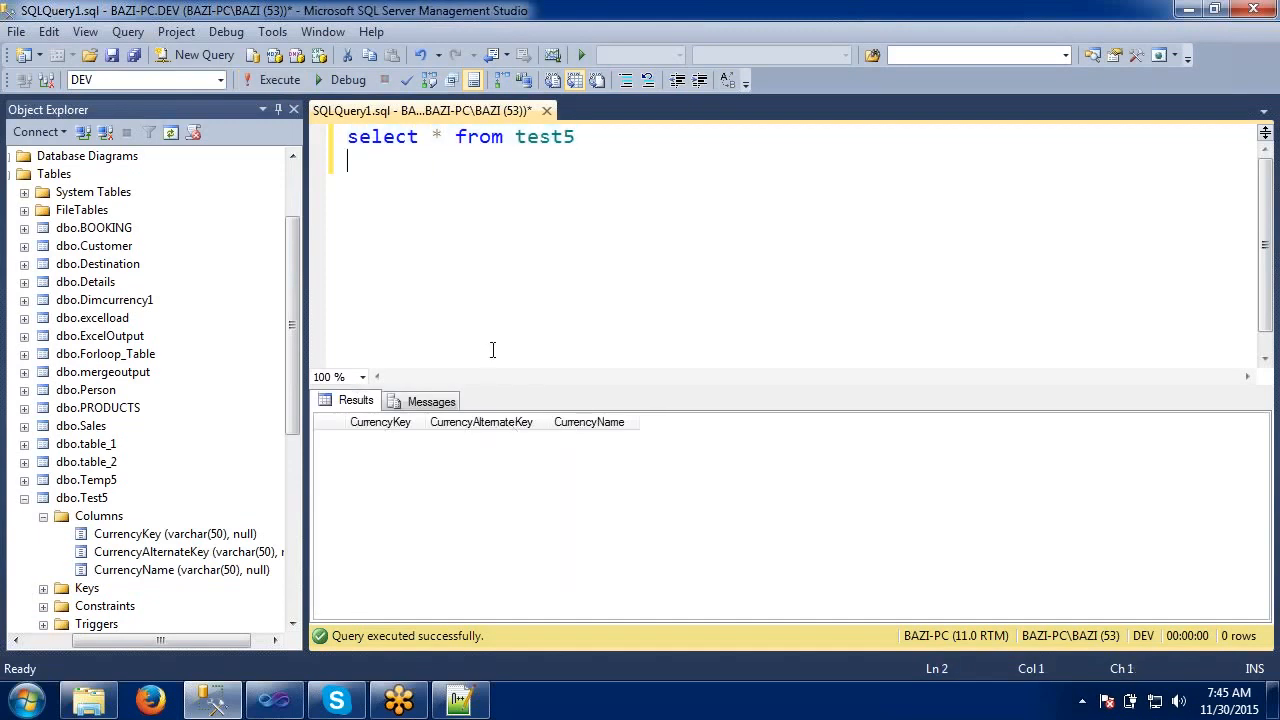
# - Open the 1_copy text file from the Training\Source folder in Notepad++ and compare its columns and separator with the Test5 table
pyautogui.click(112, 705)
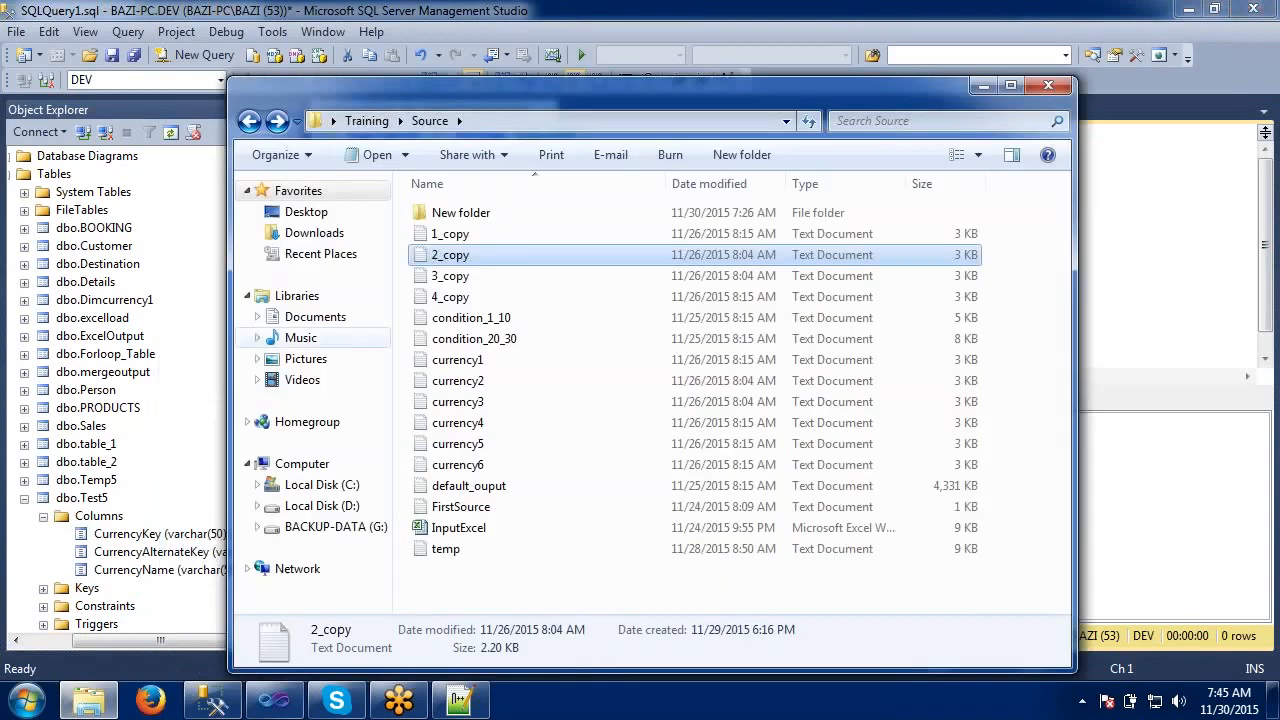
pyautogui.rightClick(437, 240)
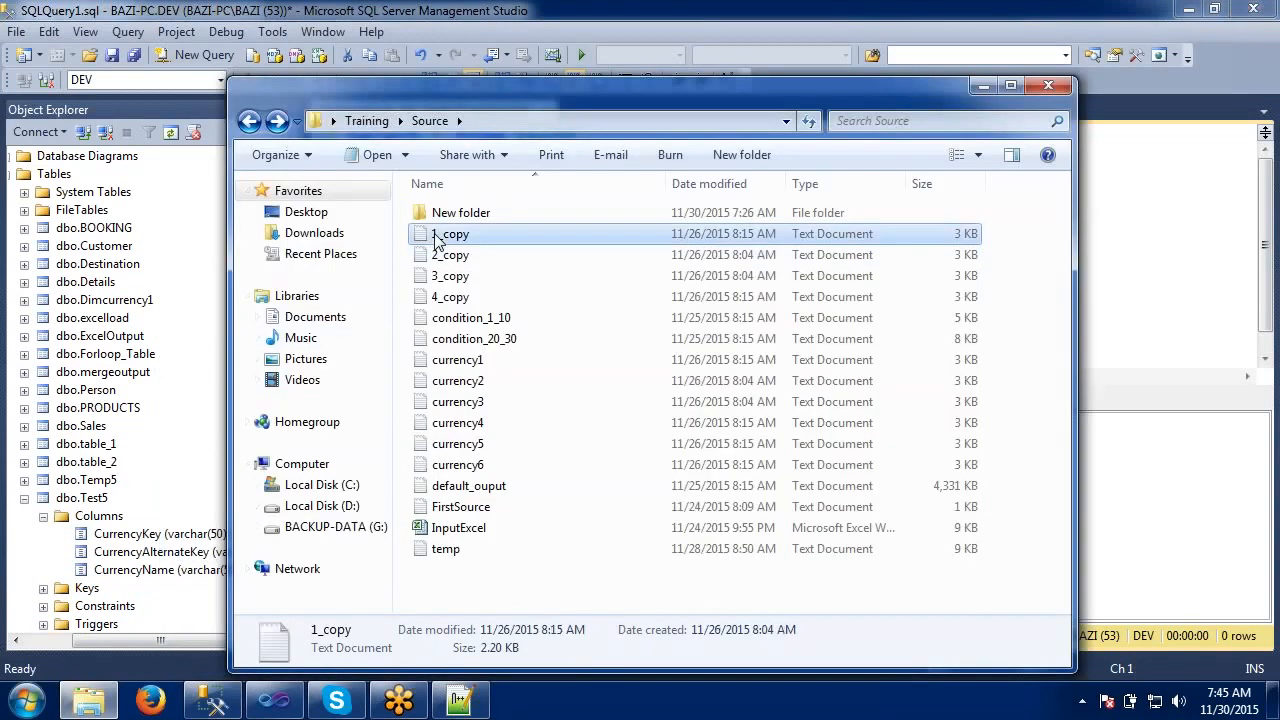
pyautogui.click(522, 318)
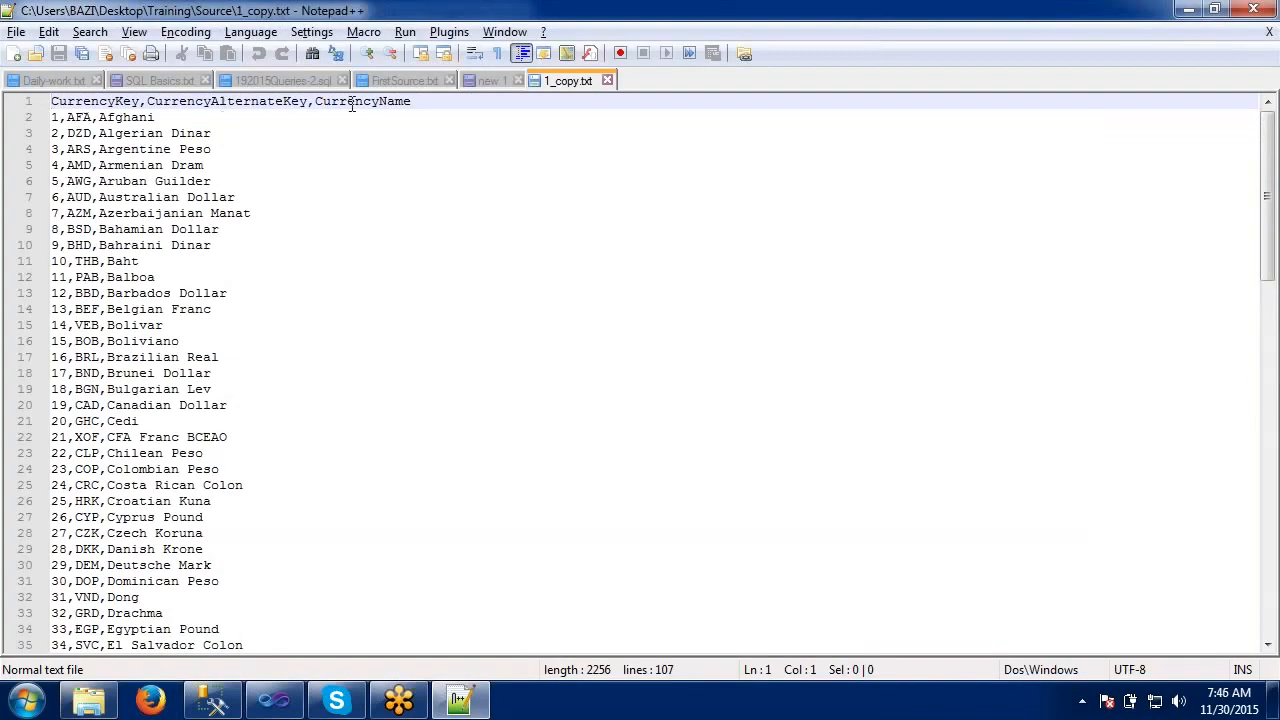
pyautogui.click(206, 699)
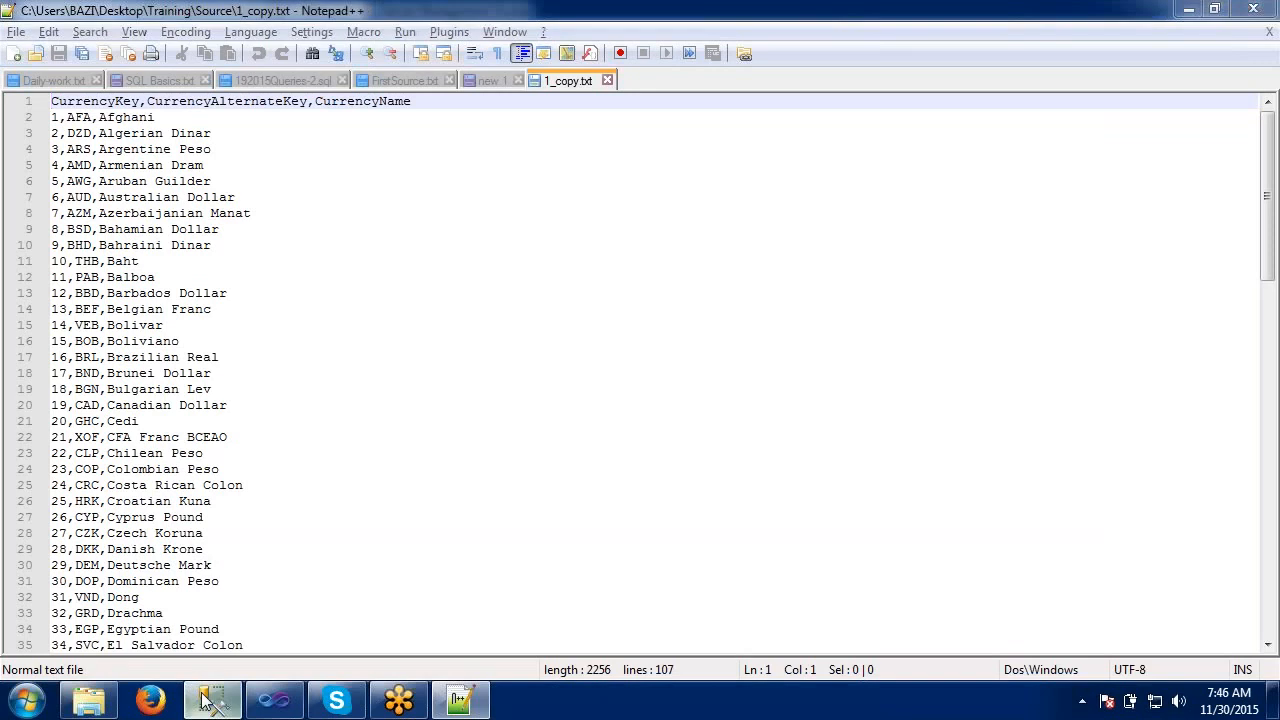
pyautogui.click(206, 699)
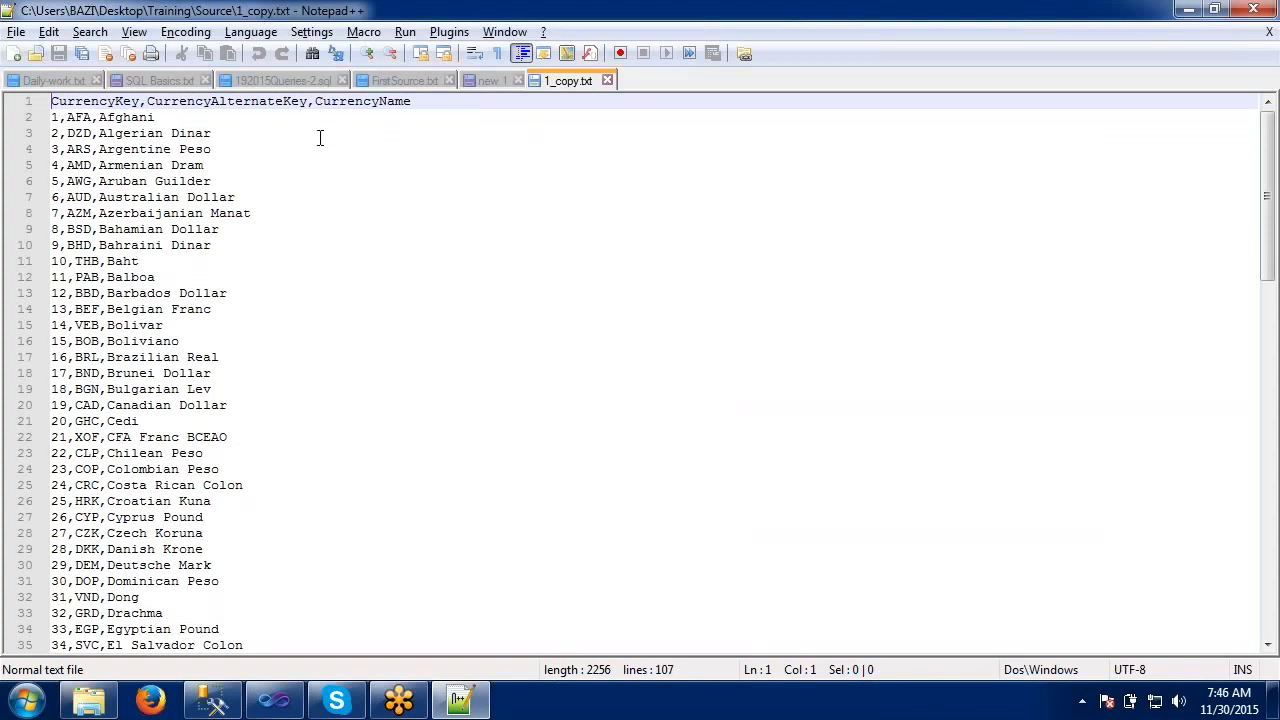
# - Return to the Bulk Insert Task Editor in Visual Studio and set the column delimiter to Comma {,}
pyautogui.click(273, 706)
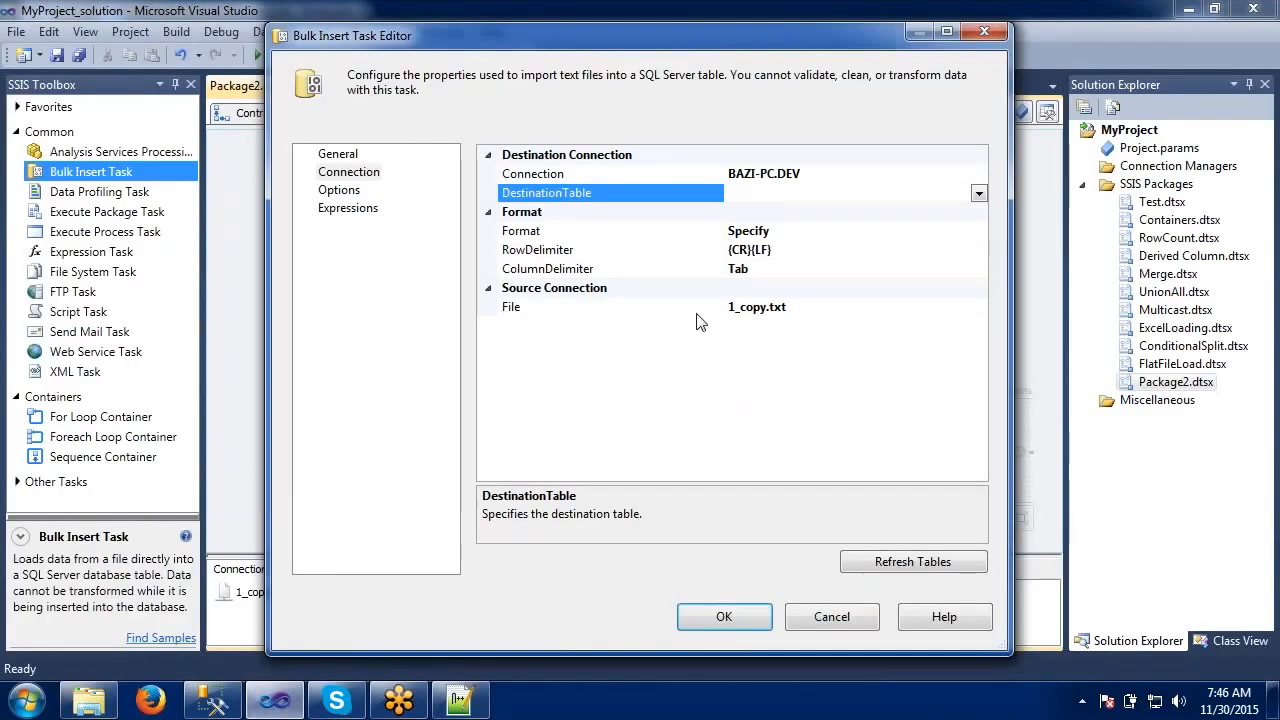
pyautogui.click(768, 270)
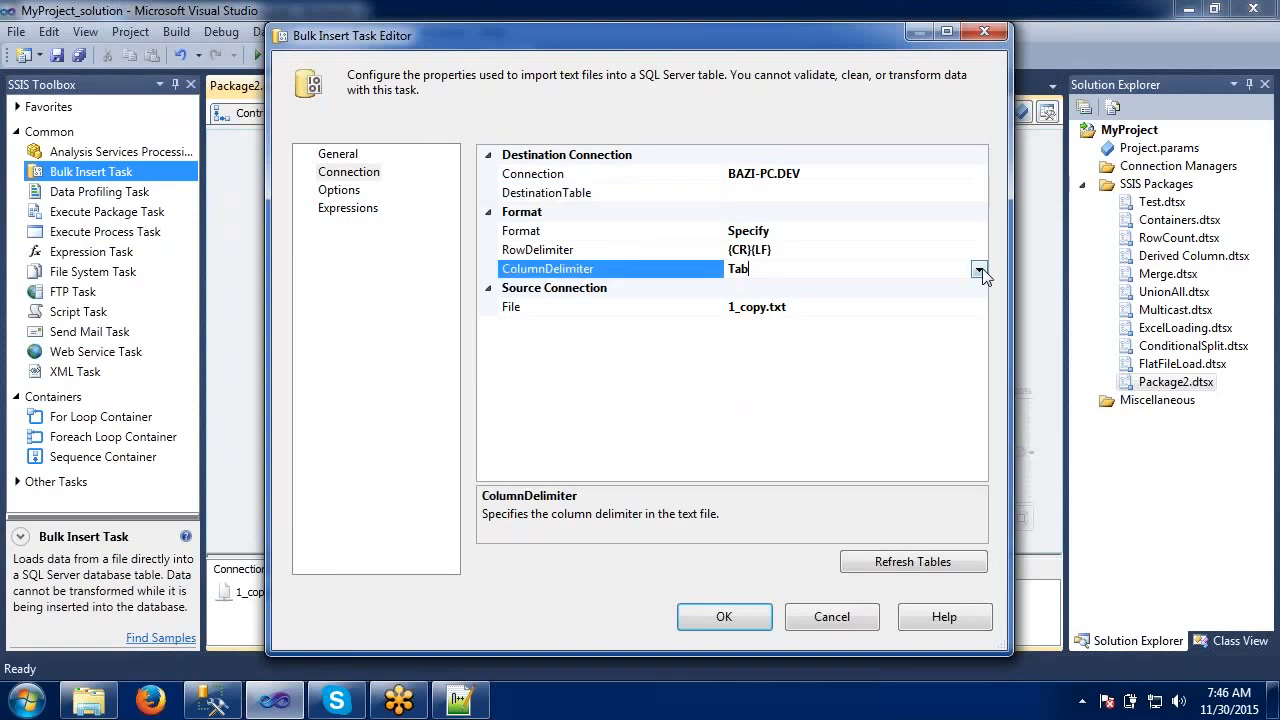
pyautogui.hotkey('alt', 'Tab')
pyautogui.hotkey('alt', 'Tab')
pyautogui.hotkey('alt', 'Down')
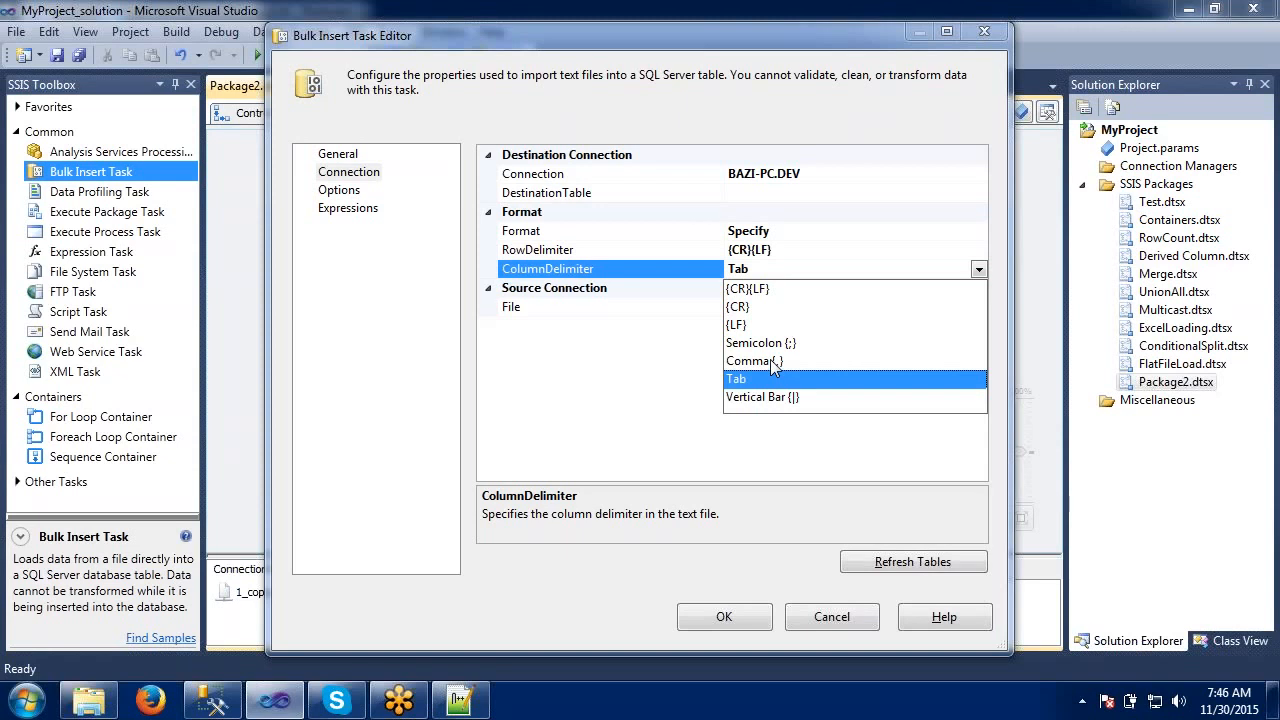
pyautogui.click(770, 360)
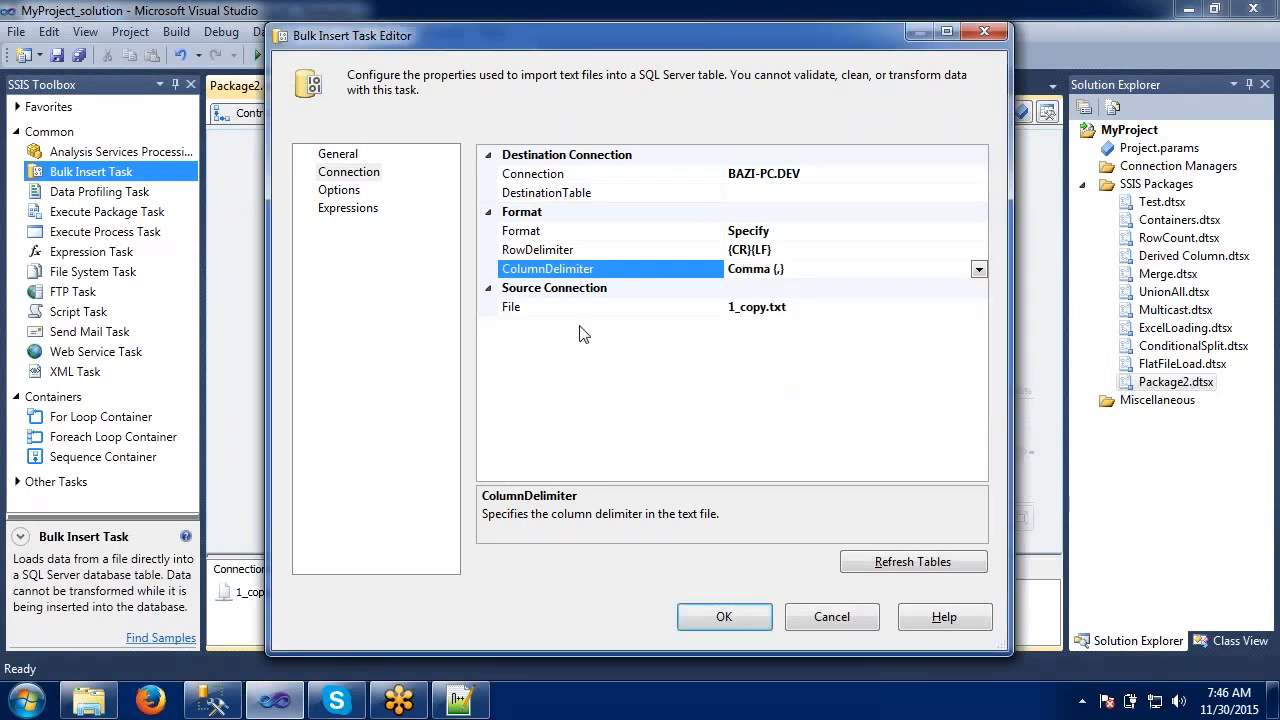
# - Review the task's options, expressions and general properties, and confirm the Bulk Insert Task settings
pyautogui.click(354, 194)
pyautogui.click(352, 209)
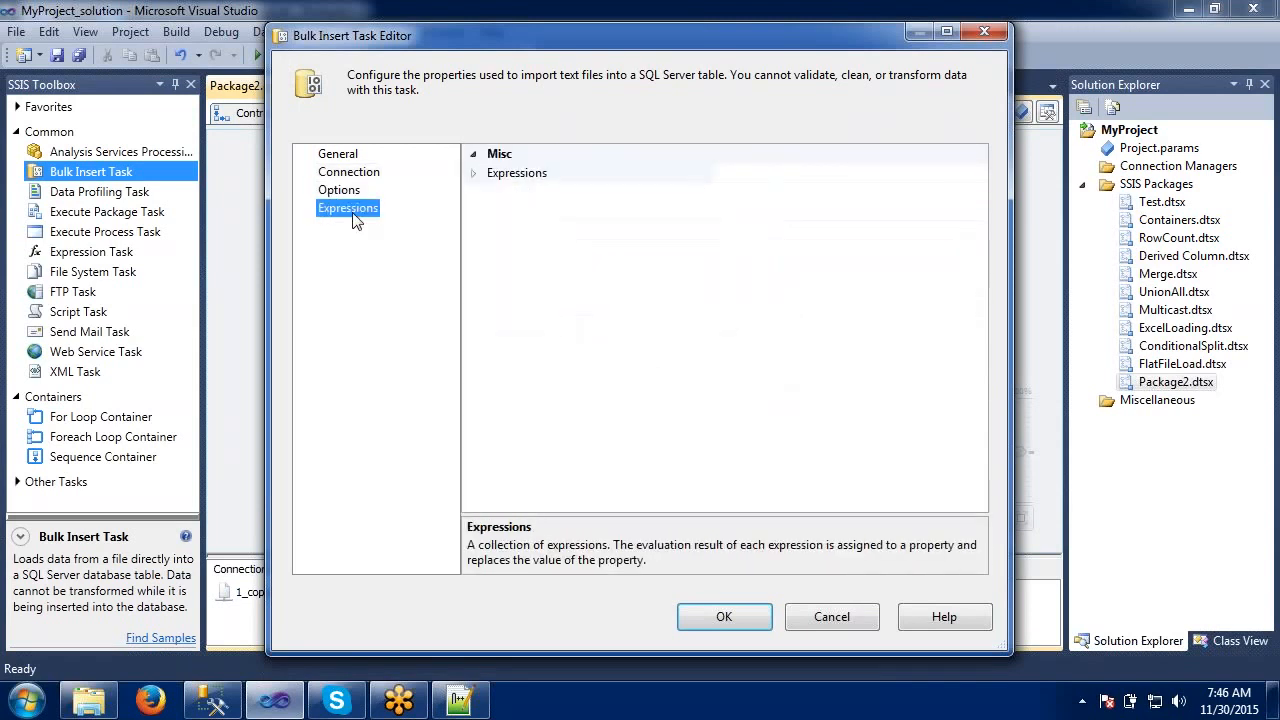
pyautogui.click(340, 160)
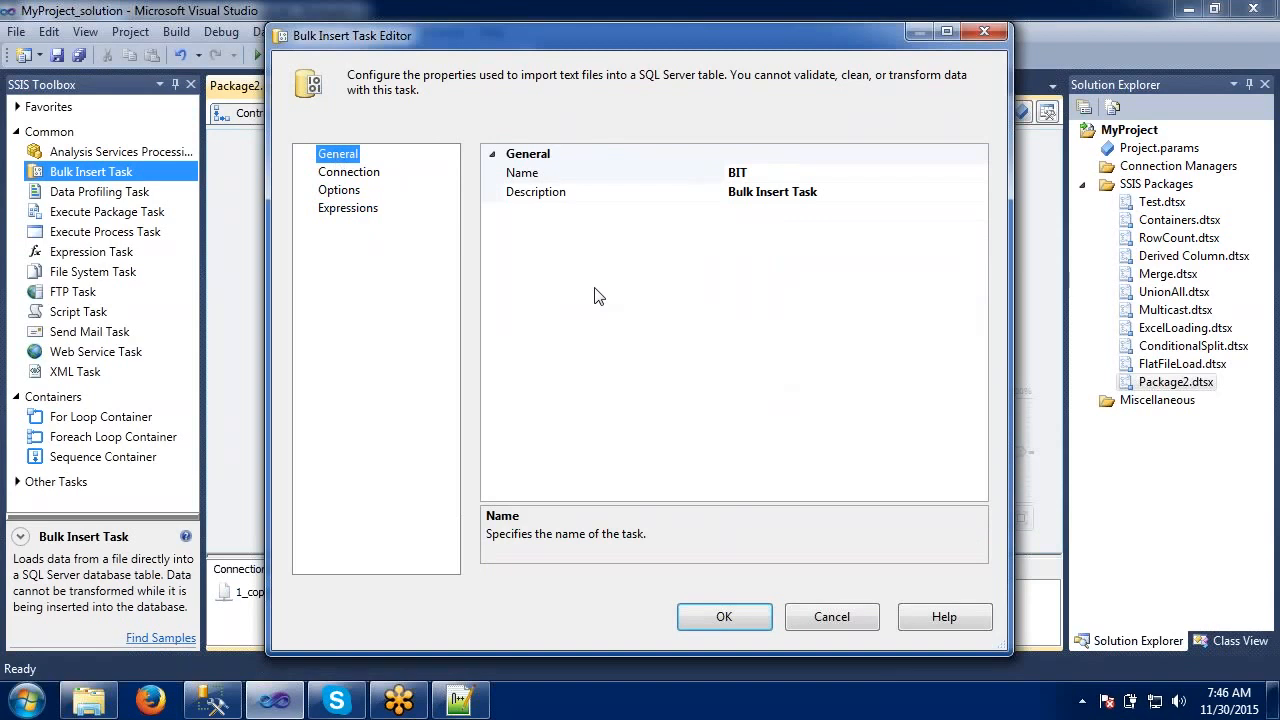
pyautogui.click(728, 612)
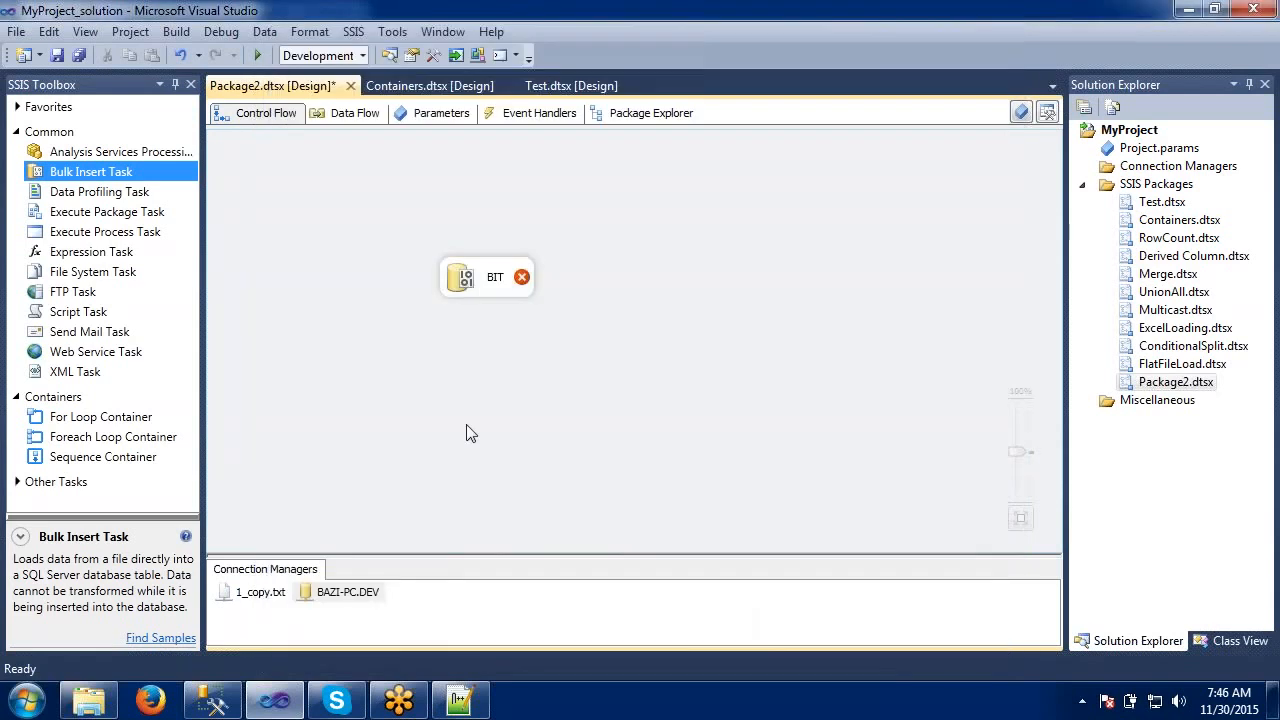
# - Reopen the BIT task's connection settings, set the destination table to [dbo].[Test5], and confirm the editor
pyautogui.doubleClick(484, 285)
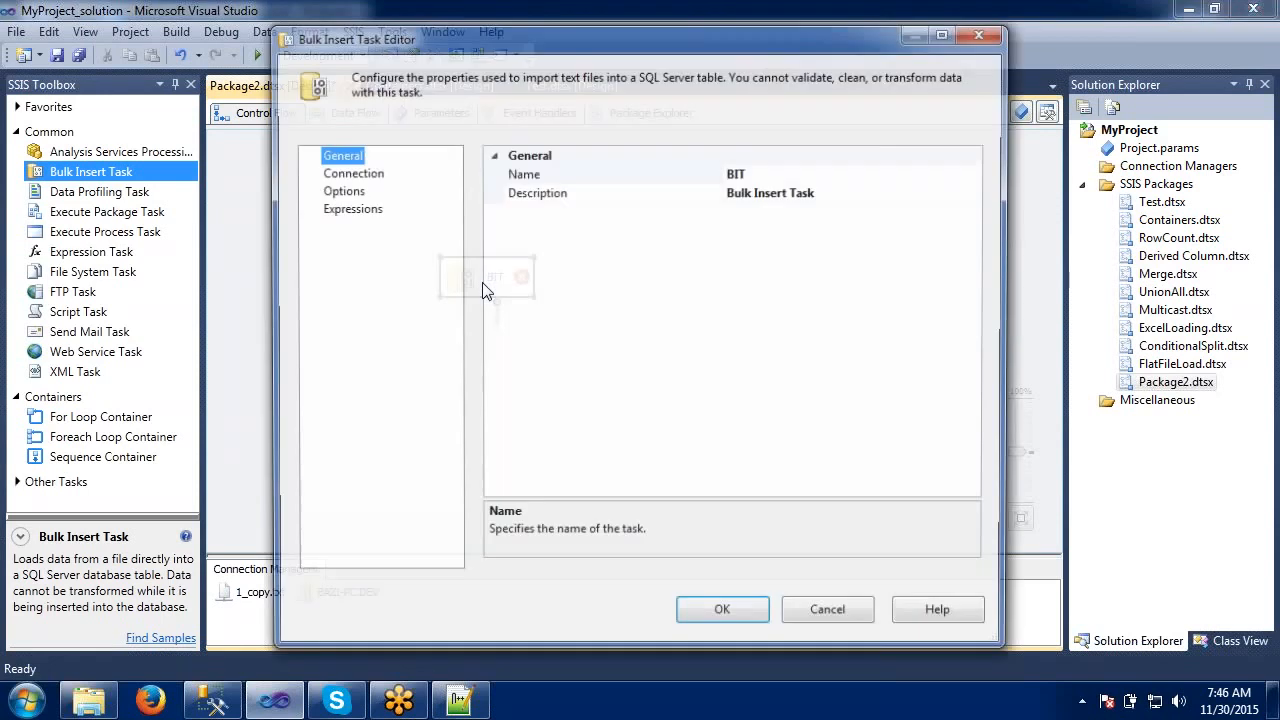
pyautogui.click(340, 174)
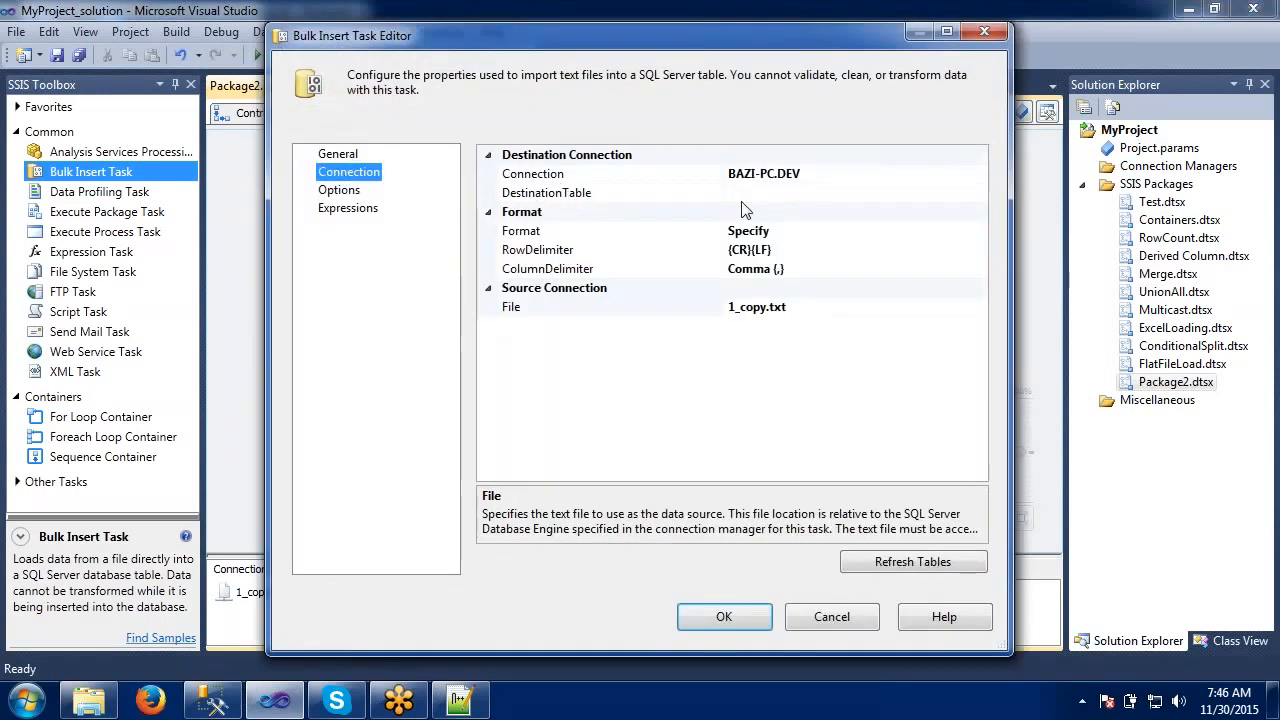
pyautogui.click(735, 193)
pyautogui.click(979, 193)
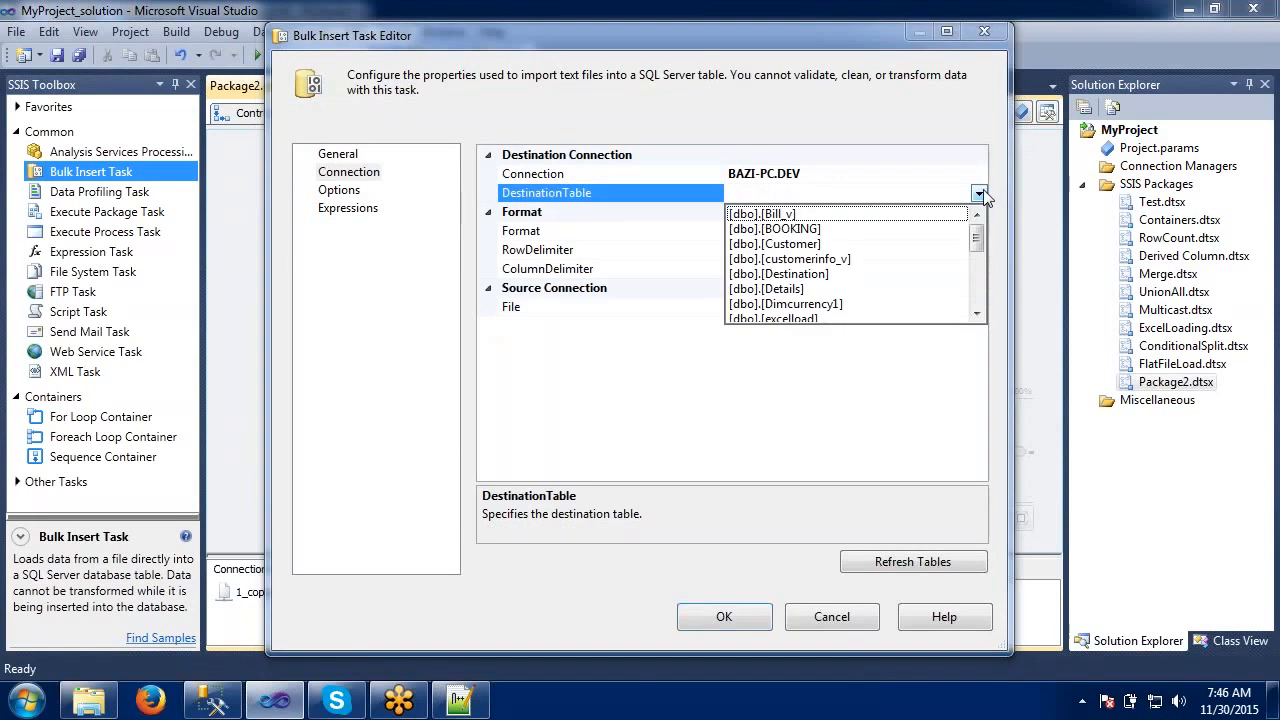
pyautogui.moveTo(980, 240); pyautogui.dragTo(979, 293)
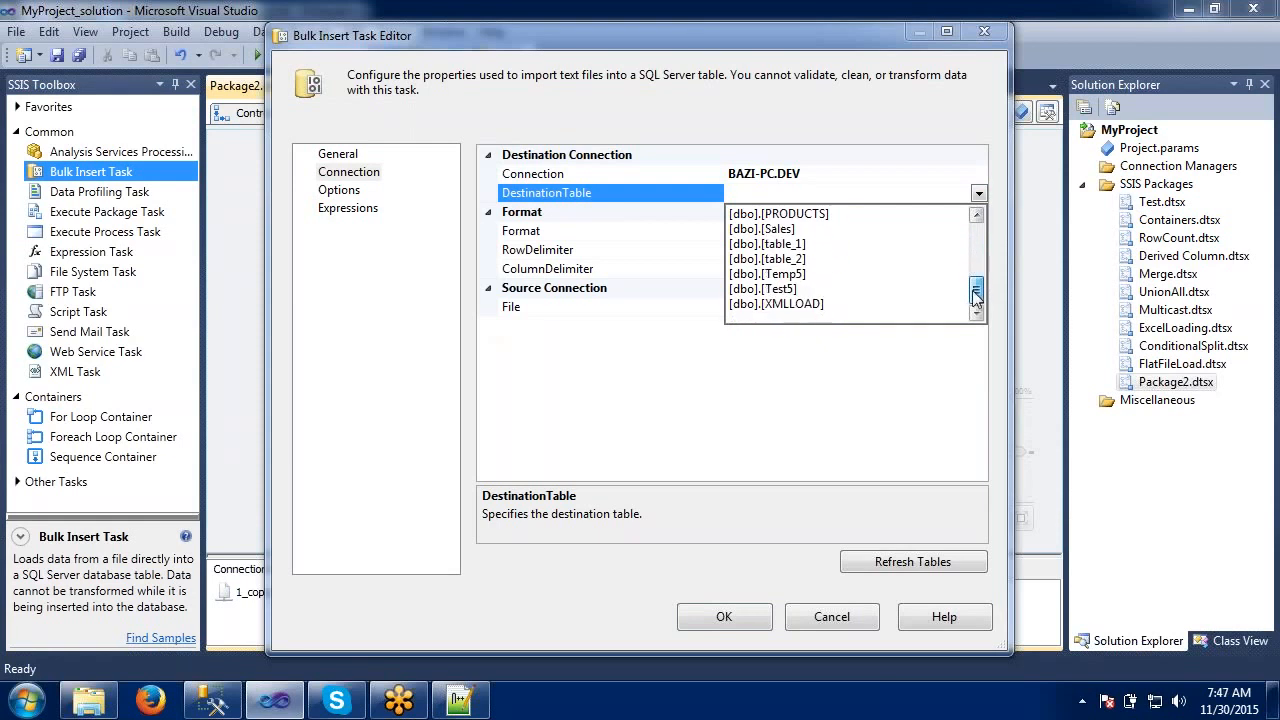
pyautogui.click(745, 289)
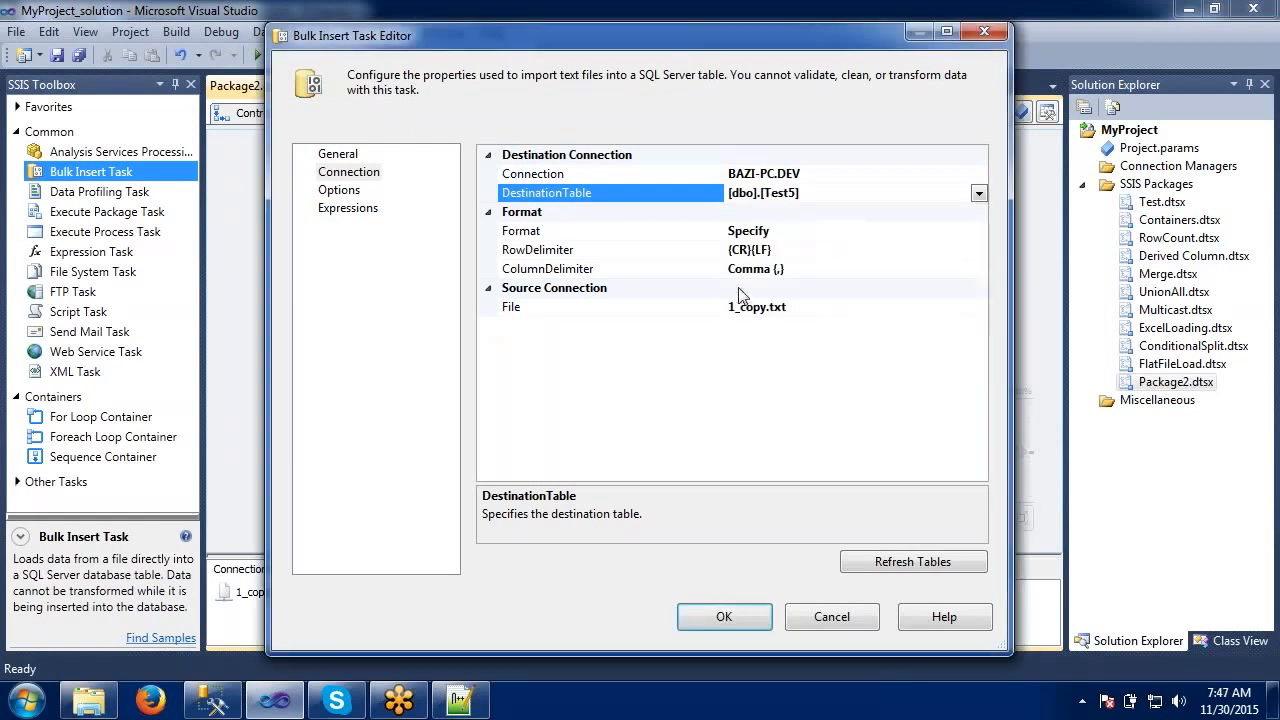
pyautogui.click(724, 616)
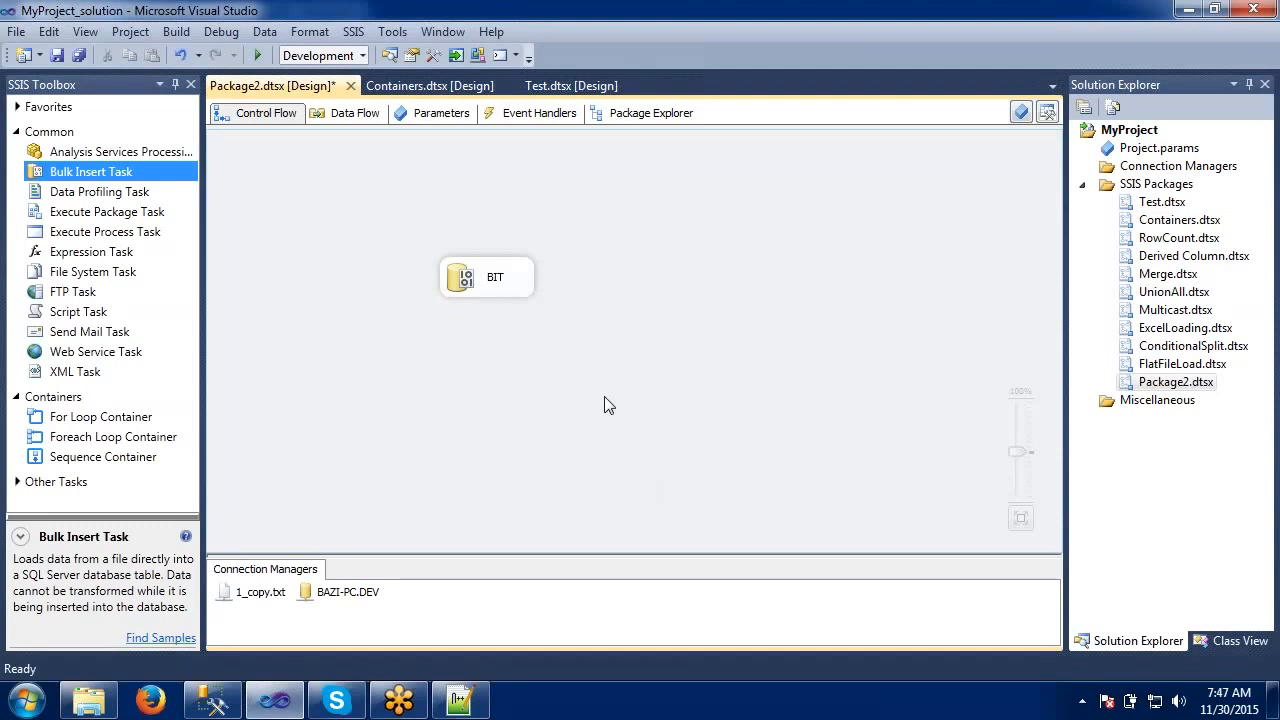
# - Save Package2.dtsx, execute it, and stop debugging once the run has finished
pyautogui.hotkey('ctrl', 's')
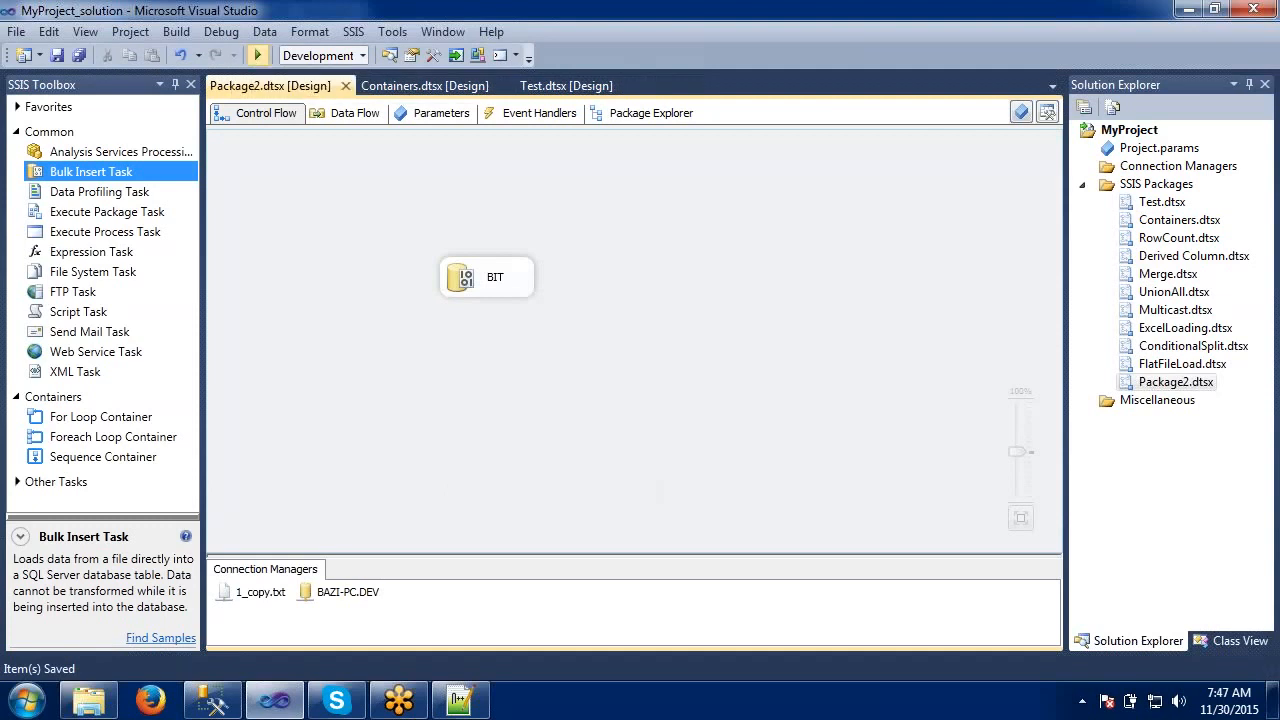
pyautogui.click(258, 55)
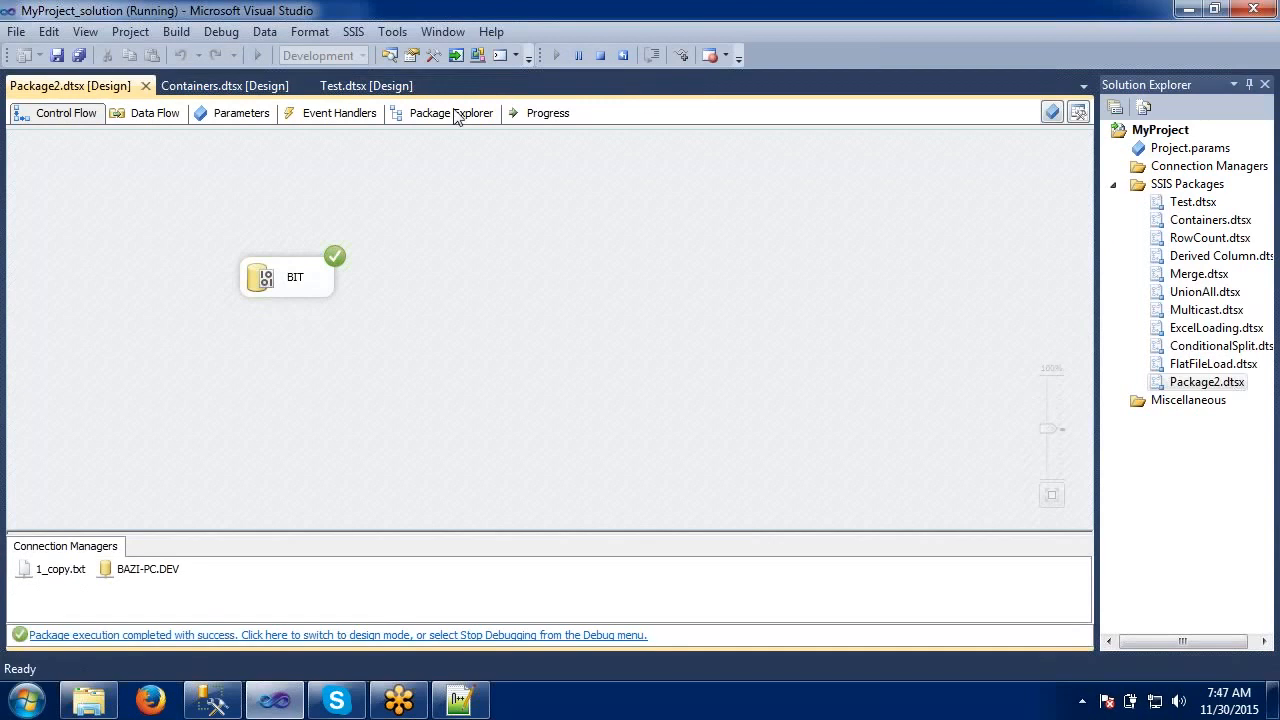
pyautogui.click(599, 56)
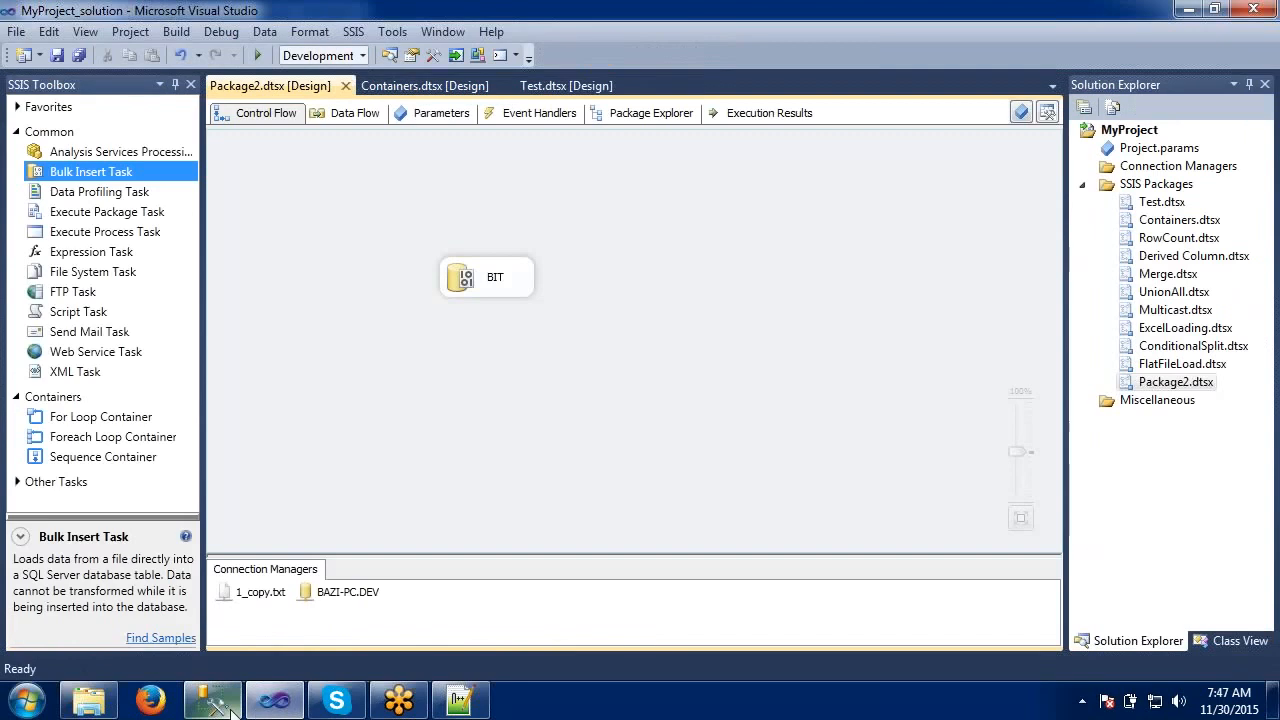
# - Switch to SQL Server Management Studio, rerun "select * from test5", and examine the returned currency rows
pyautogui.click(230, 707)
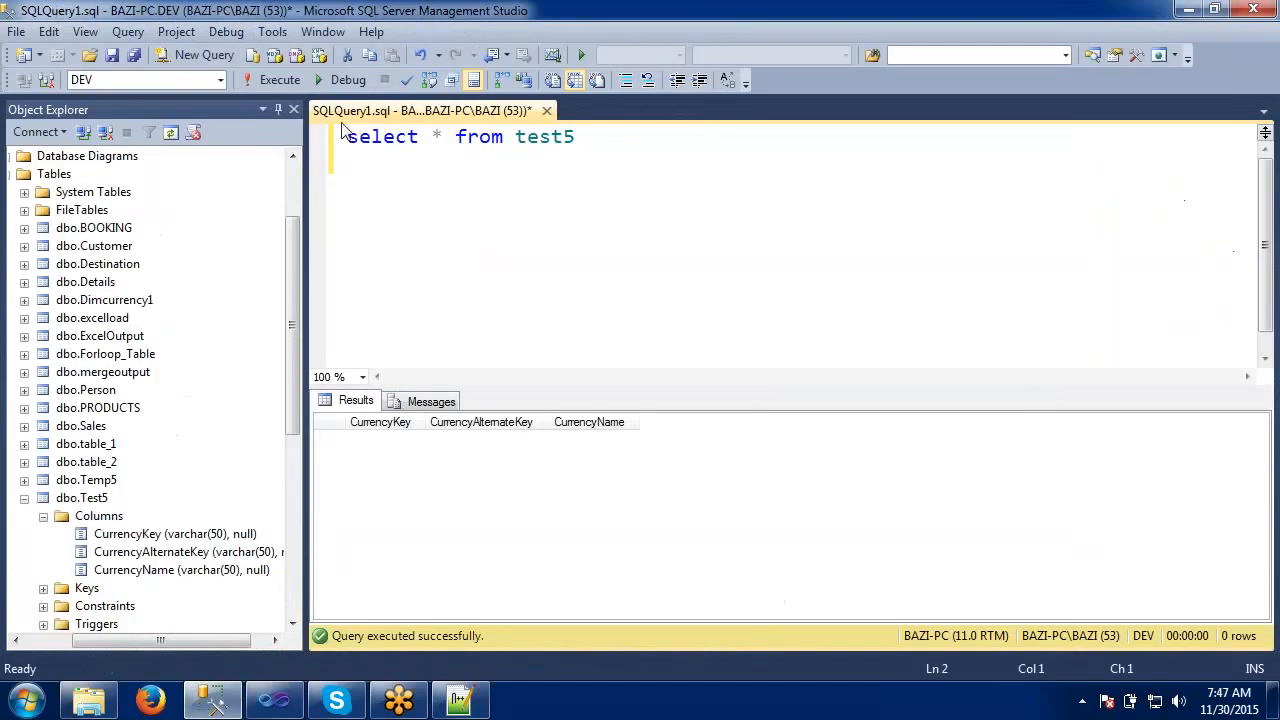
pyautogui.moveTo(349, 138); pyautogui.dragTo(606, 140)
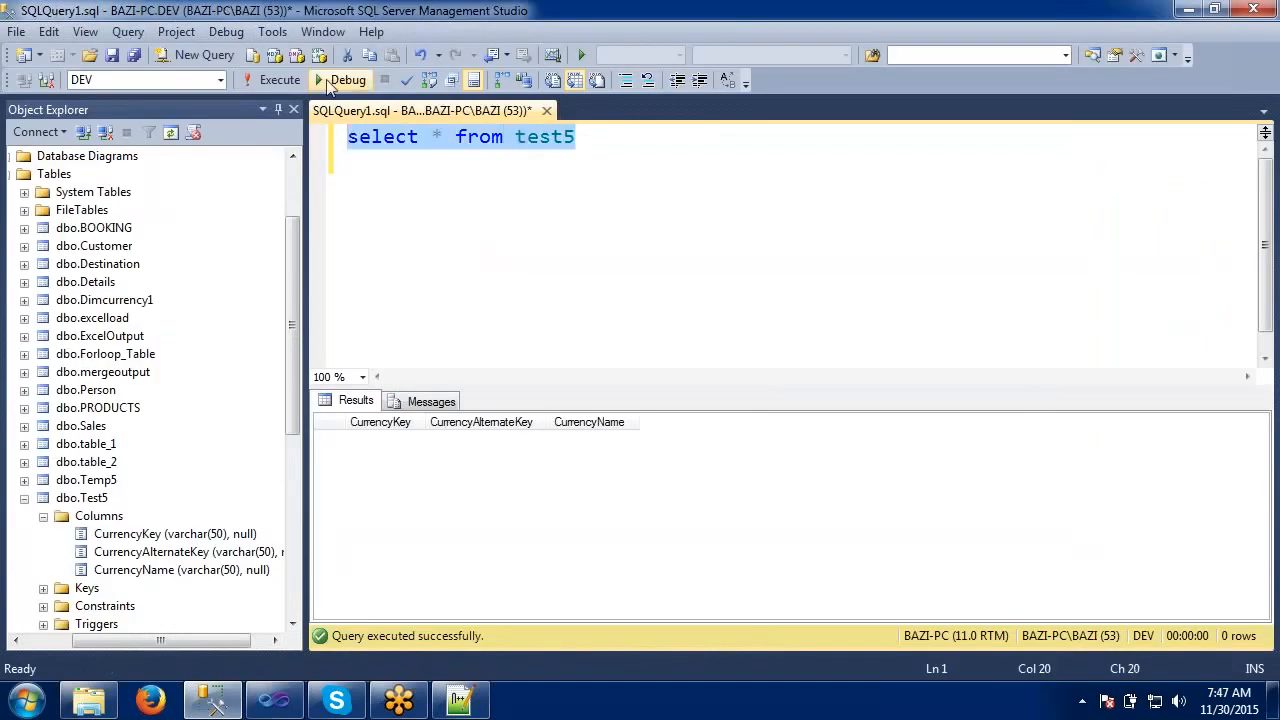
pyautogui.click(250, 84)
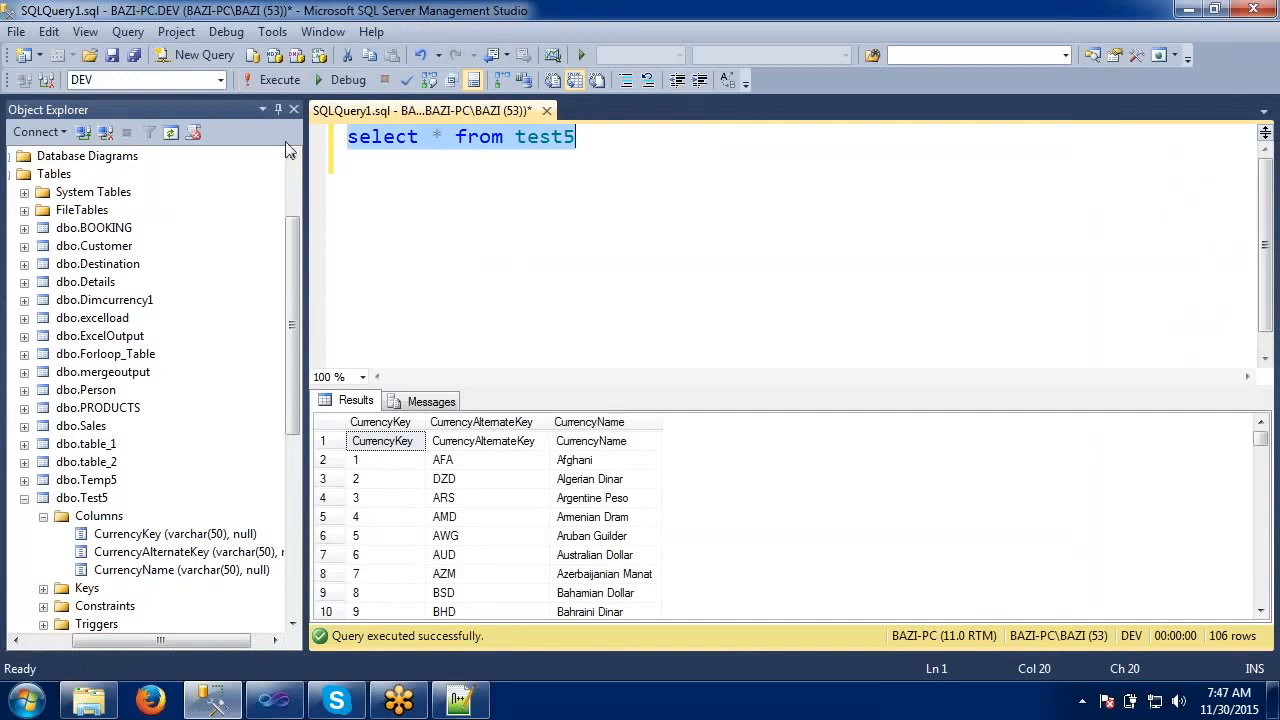
pyautogui.click(414, 521)
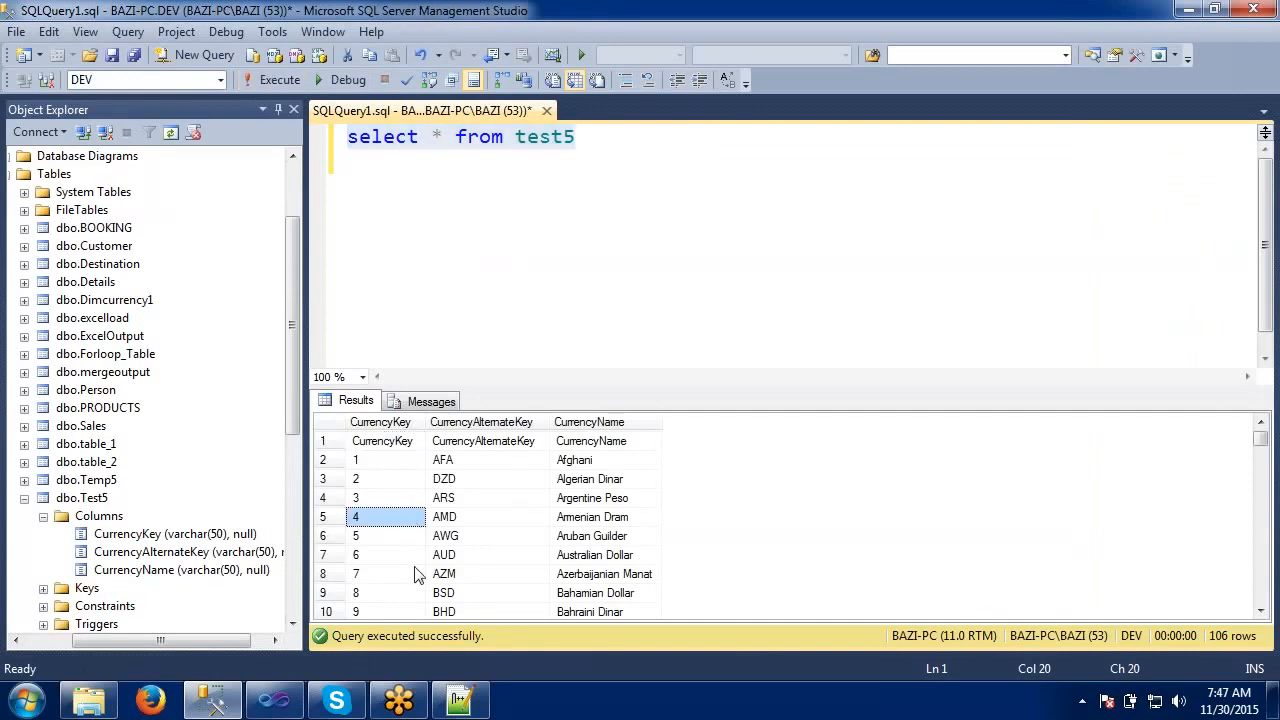
pyautogui.click(414, 571)
pyautogui.click(453, 597)
pyautogui.click(578, 538)
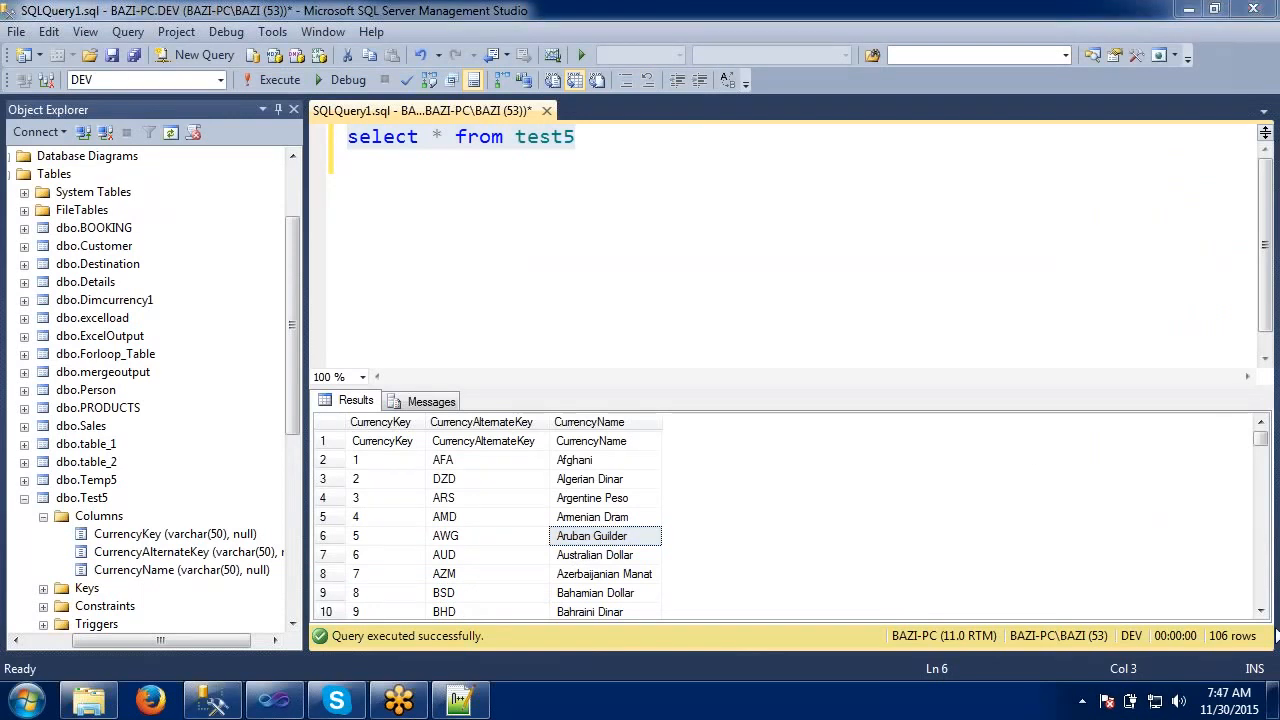
pyautogui.click(1259, 612)
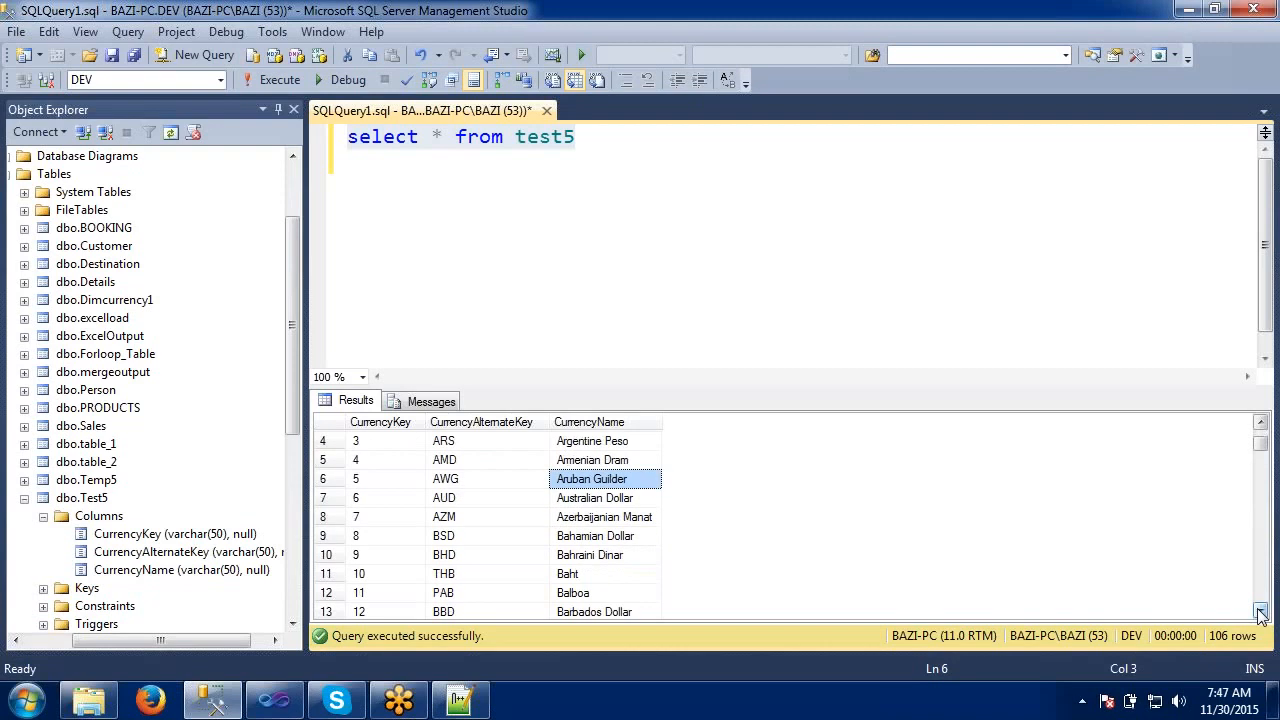
pyautogui.click(1259, 612)
pyautogui.click(1259, 612)
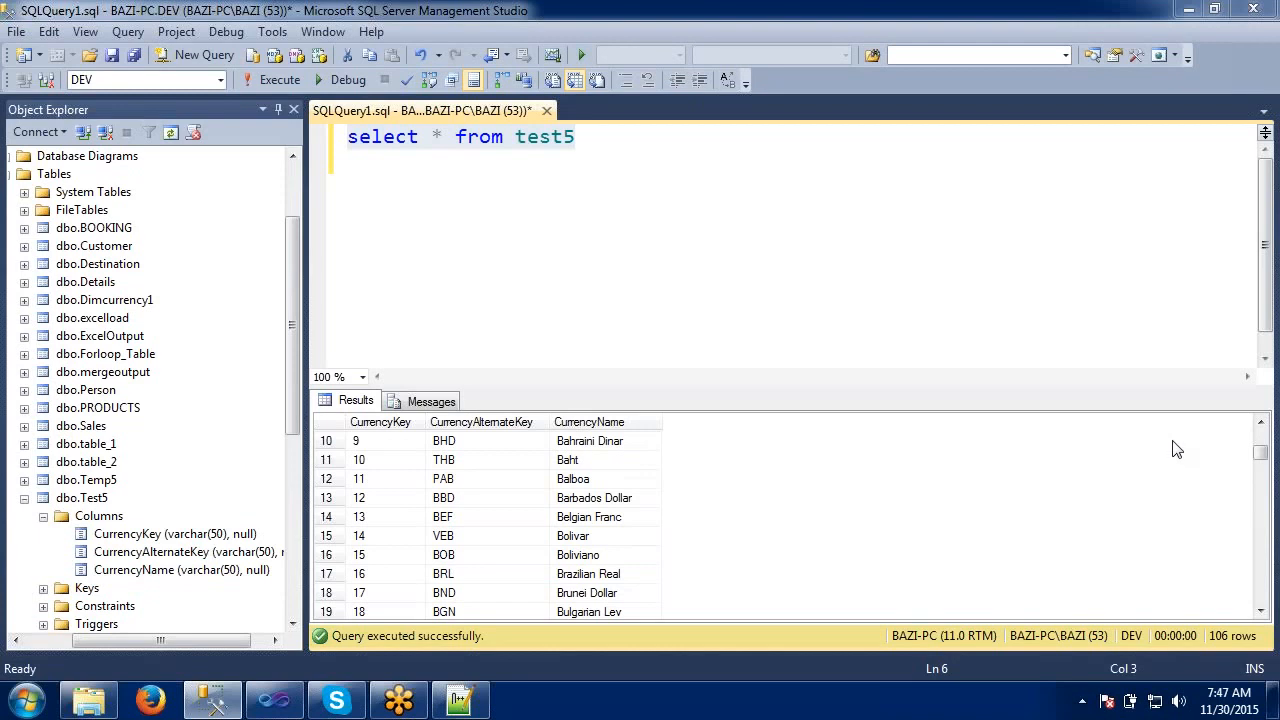
# - Switch back to Visual Studio and rename the package Package2.dtsx as Bulk Insert Task.dtsx
pyautogui.click(1188, 9)
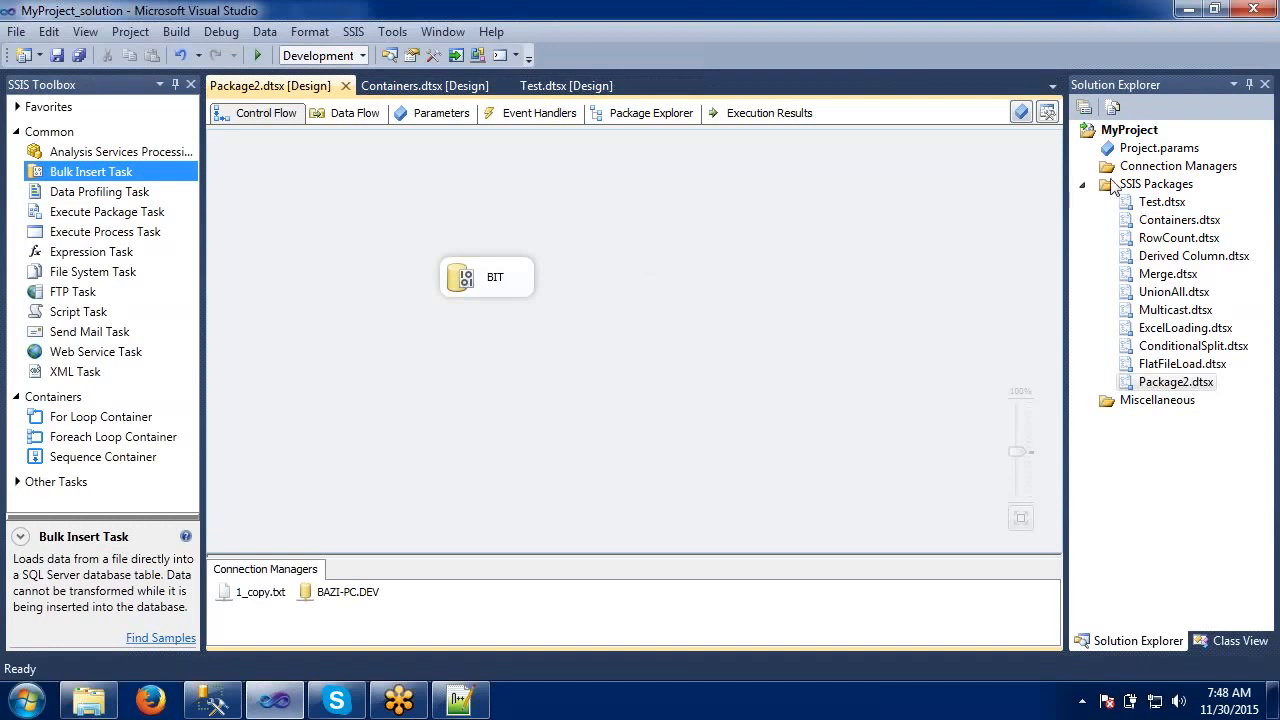
pyautogui.click(1155, 385)
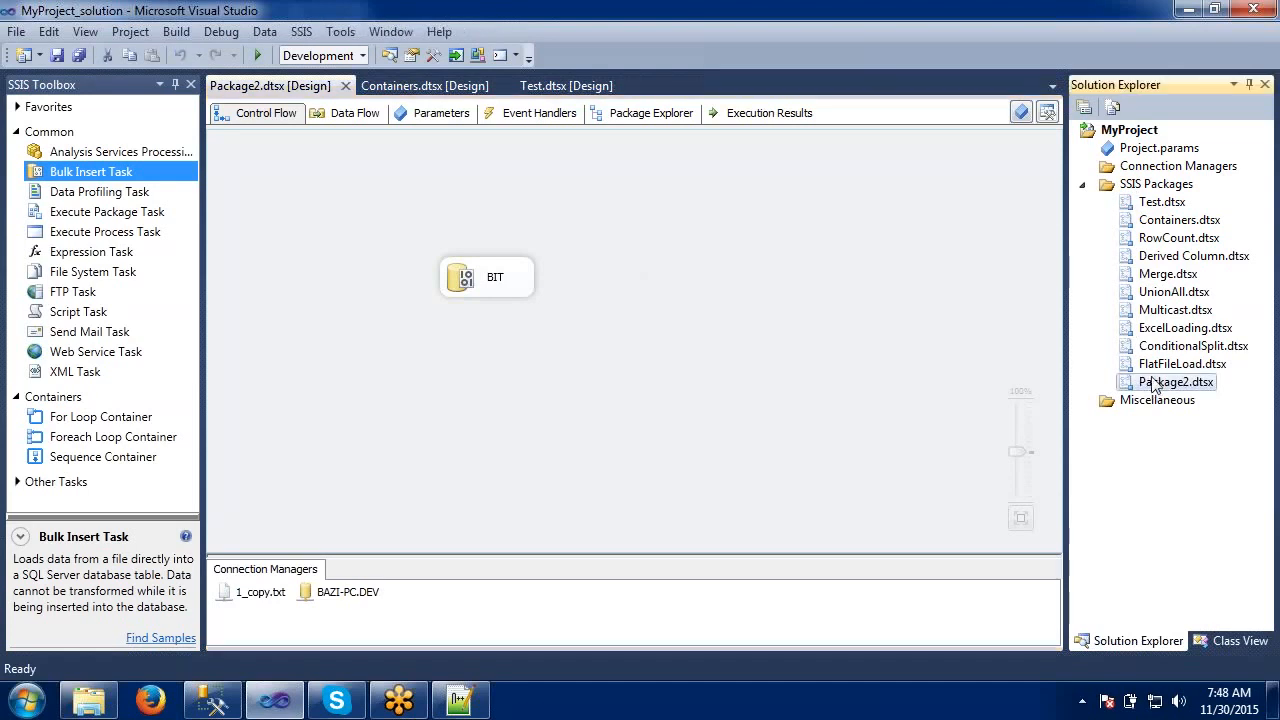
pyautogui.press('F2')
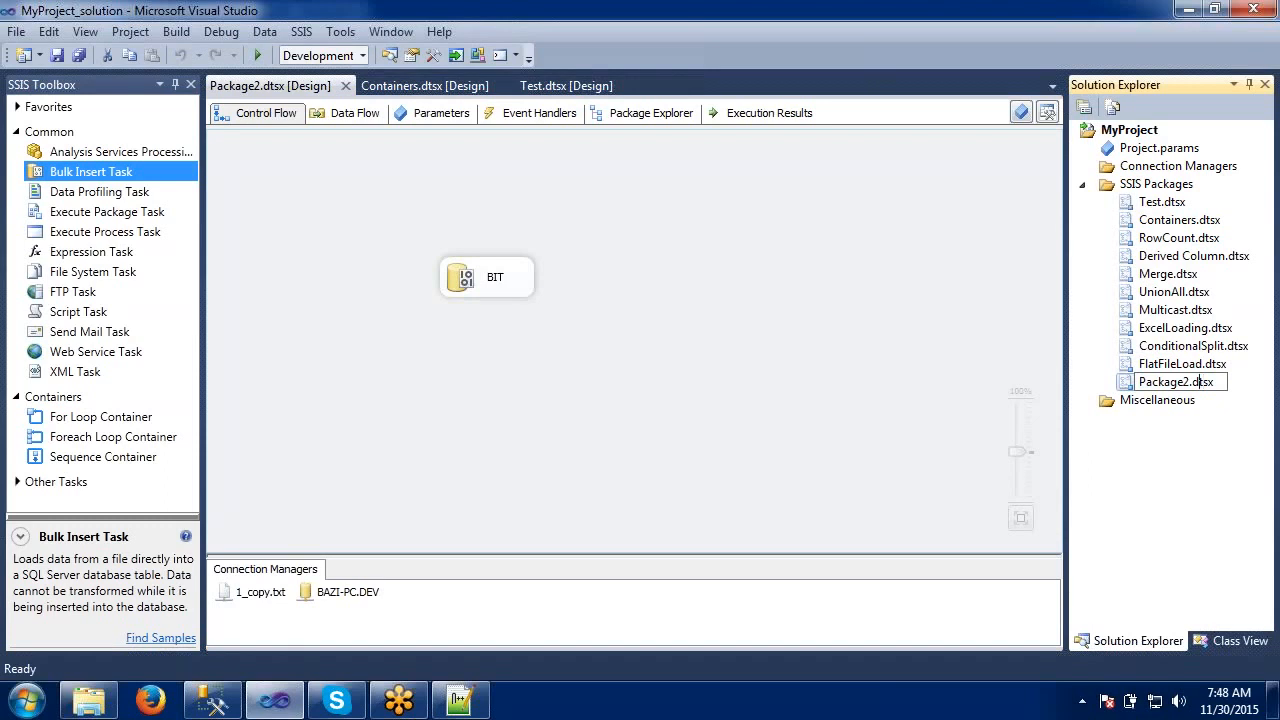
pyautogui.press('BackSpace')
pyautogui.press('BackSpace')
pyautogui.press('BackSpace')
pyautogui.press('BackSpace')
pyautogui.press('BackSpace')
pyautogui.press('BackSpace')
pyautogui.press('BackSpace')
pyautogui.press('BackSpace')
pyautogui.write('Bulk')
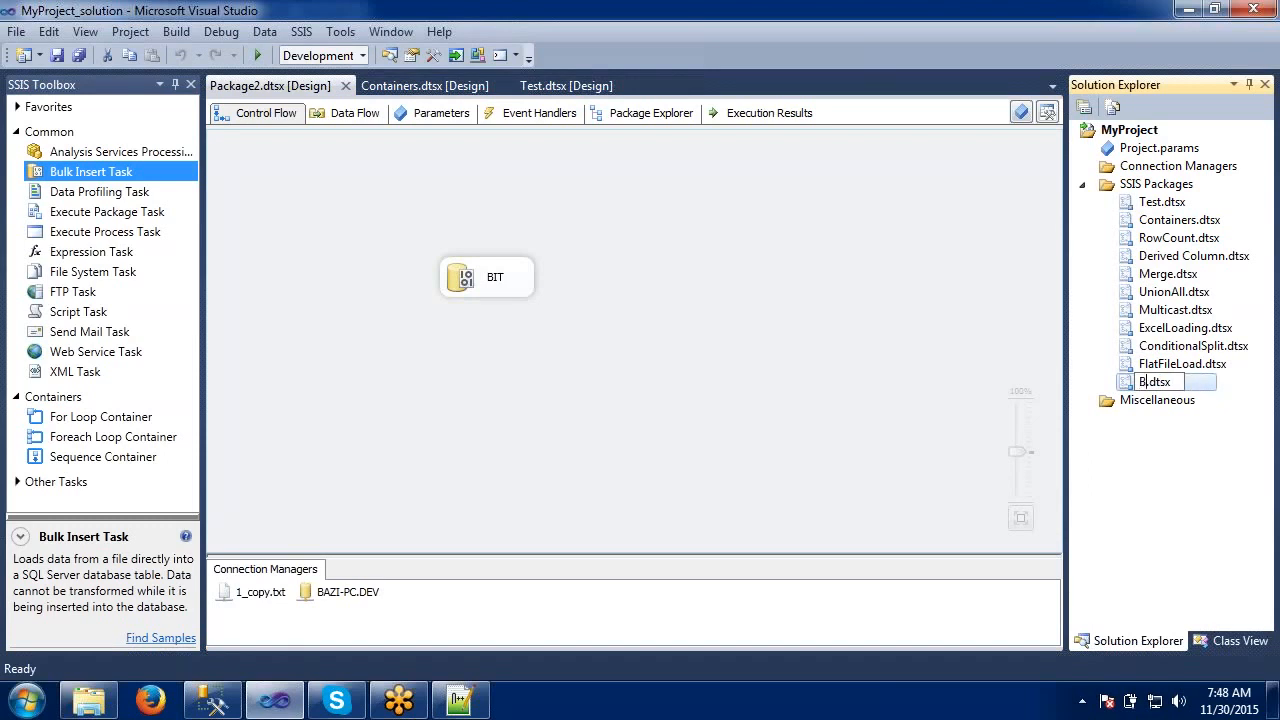
pyautogui.write(' Insert T')
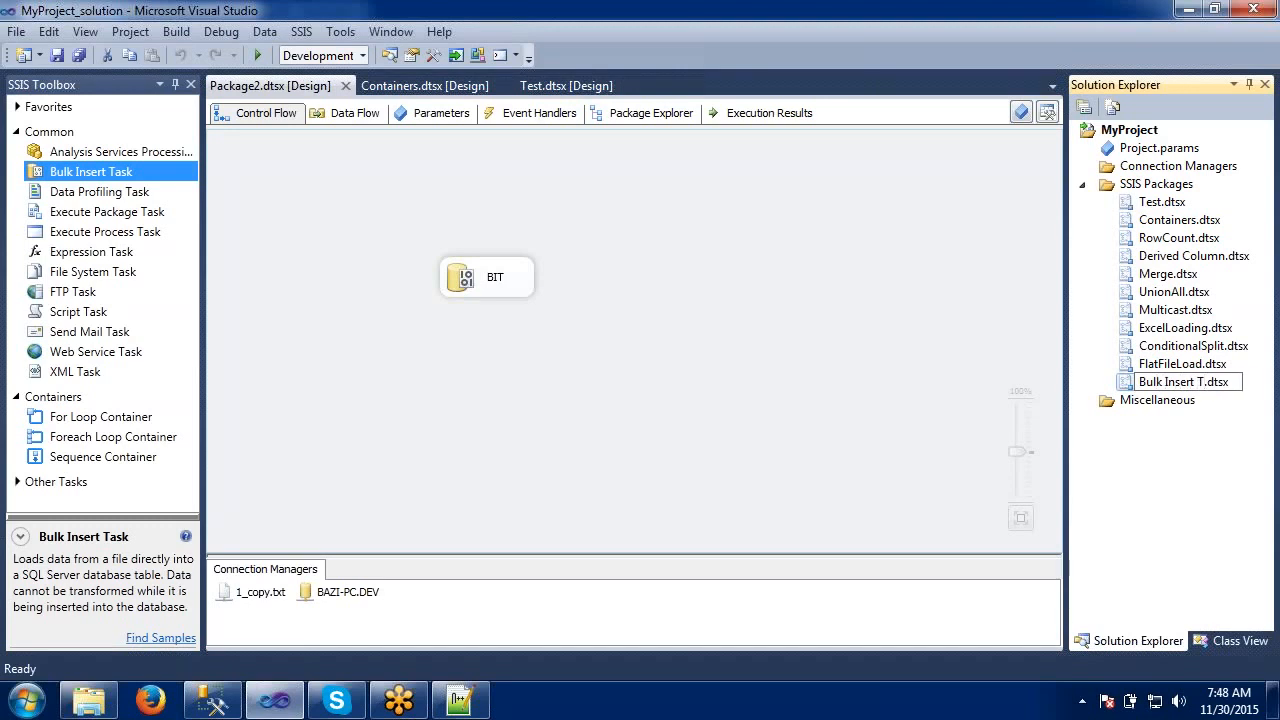
pyautogui.write('ask')
pyautogui.press('Return')
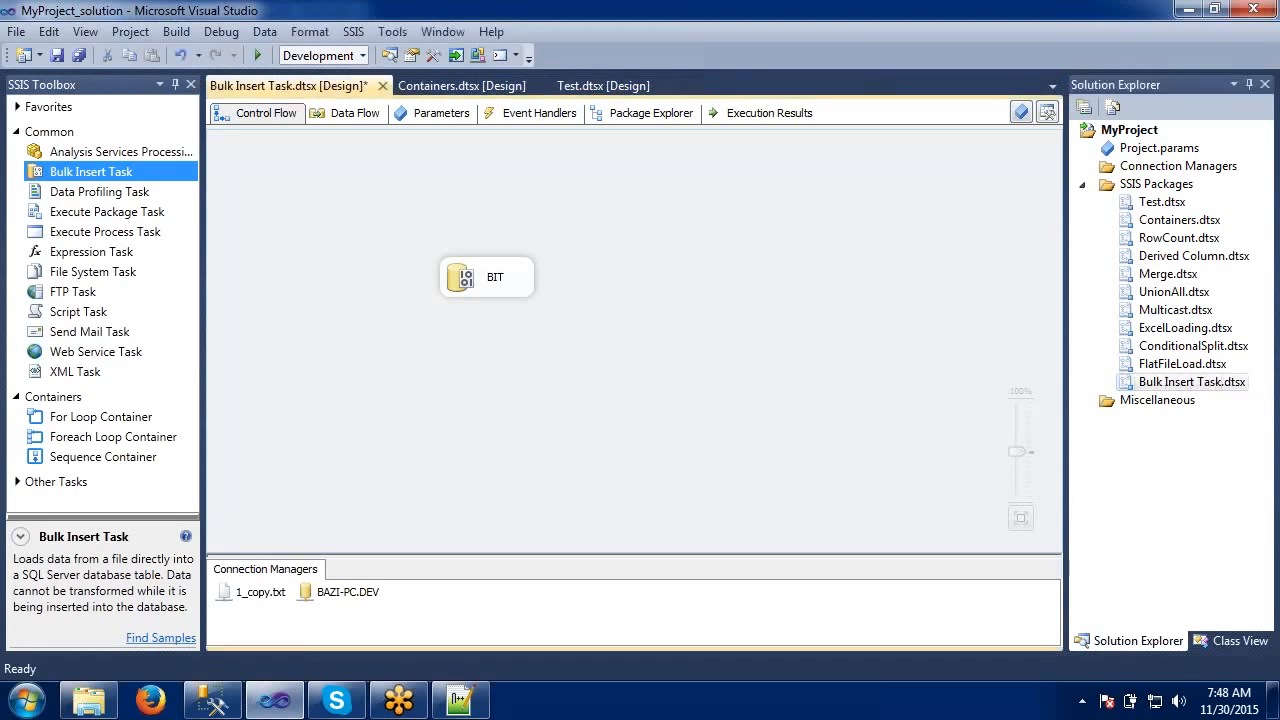
# - Create a new SSIS package in the project and add an Execute Process Task to its control flow
pyautogui.rightClick(1155, 186)
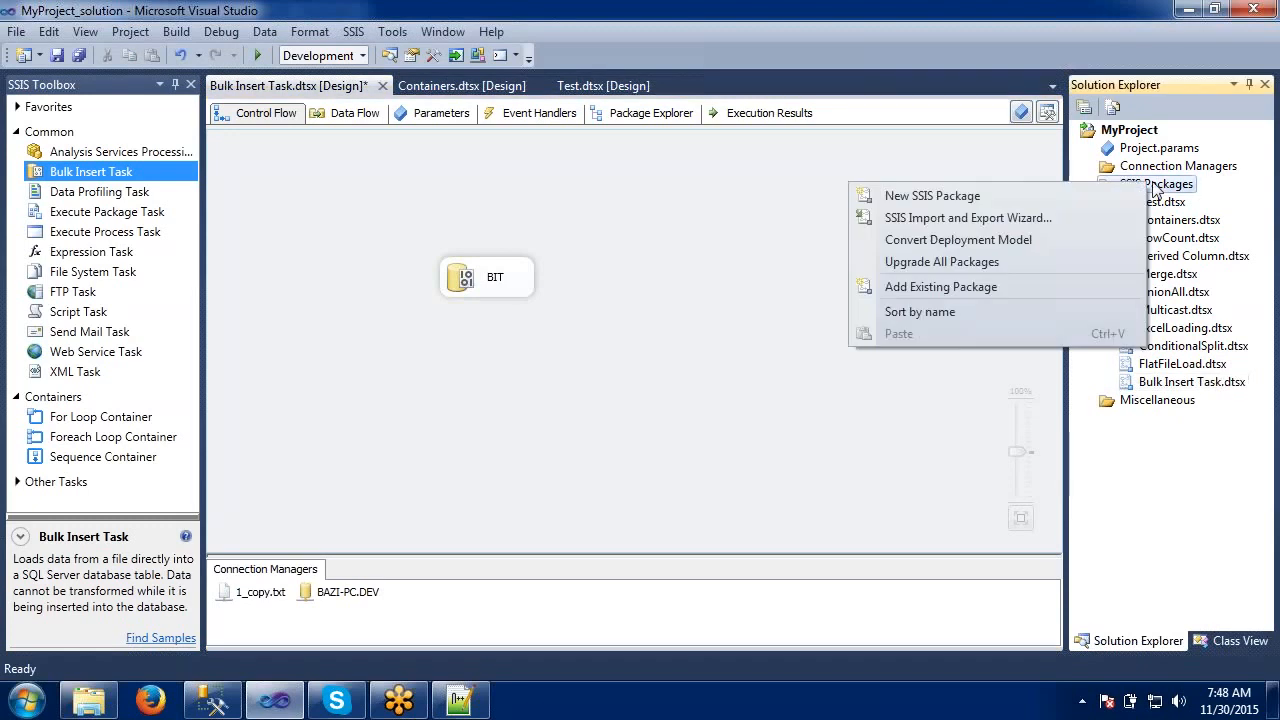
pyautogui.click(1000, 192)
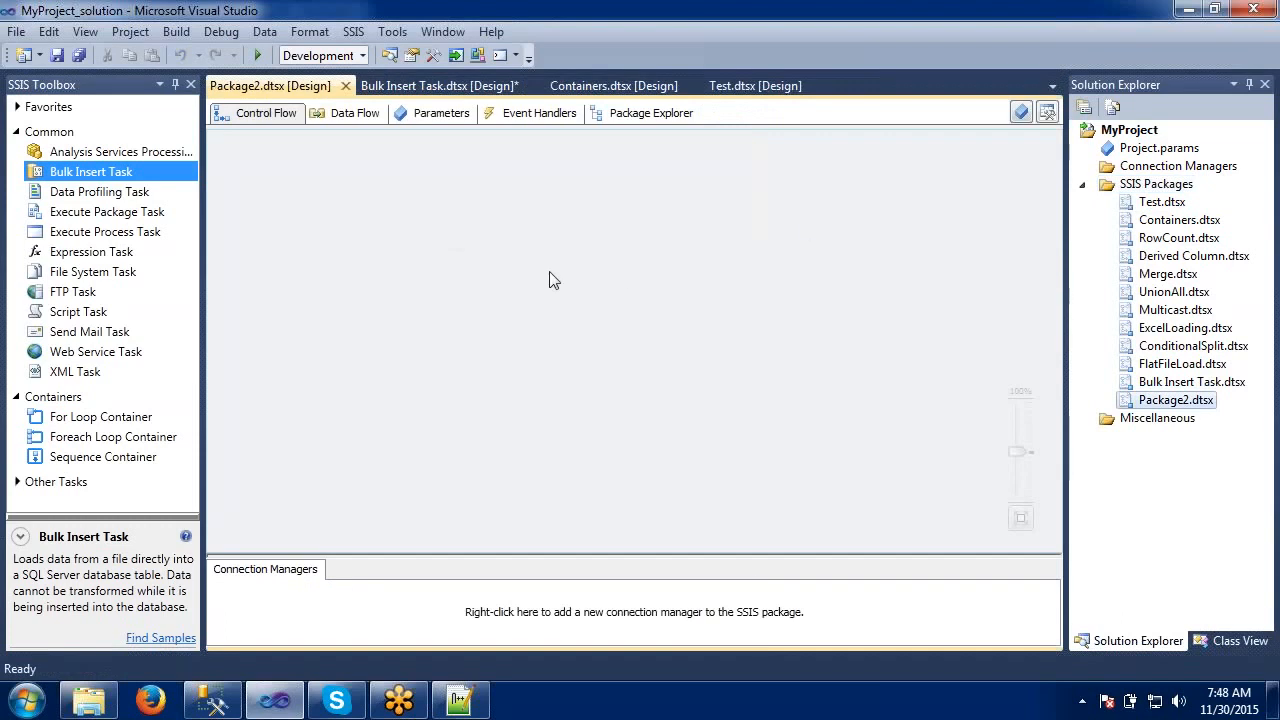
pyautogui.click(134, 213)
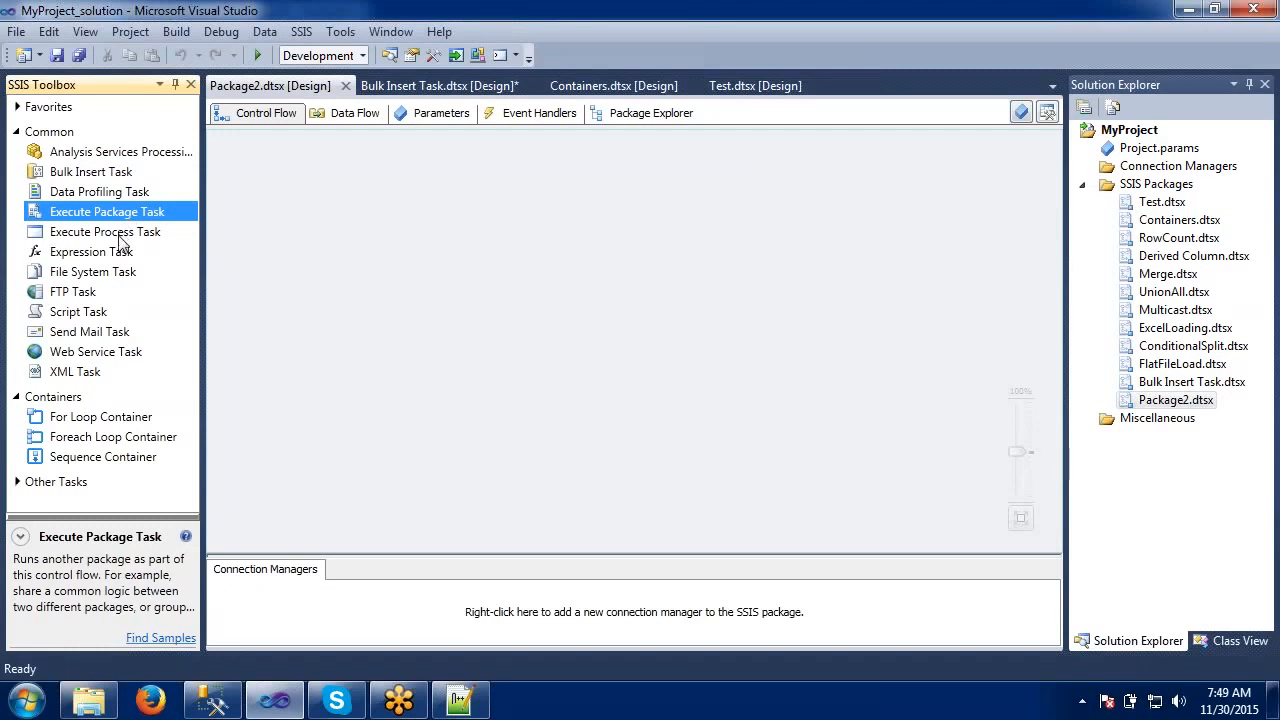
pyautogui.click(120, 240)
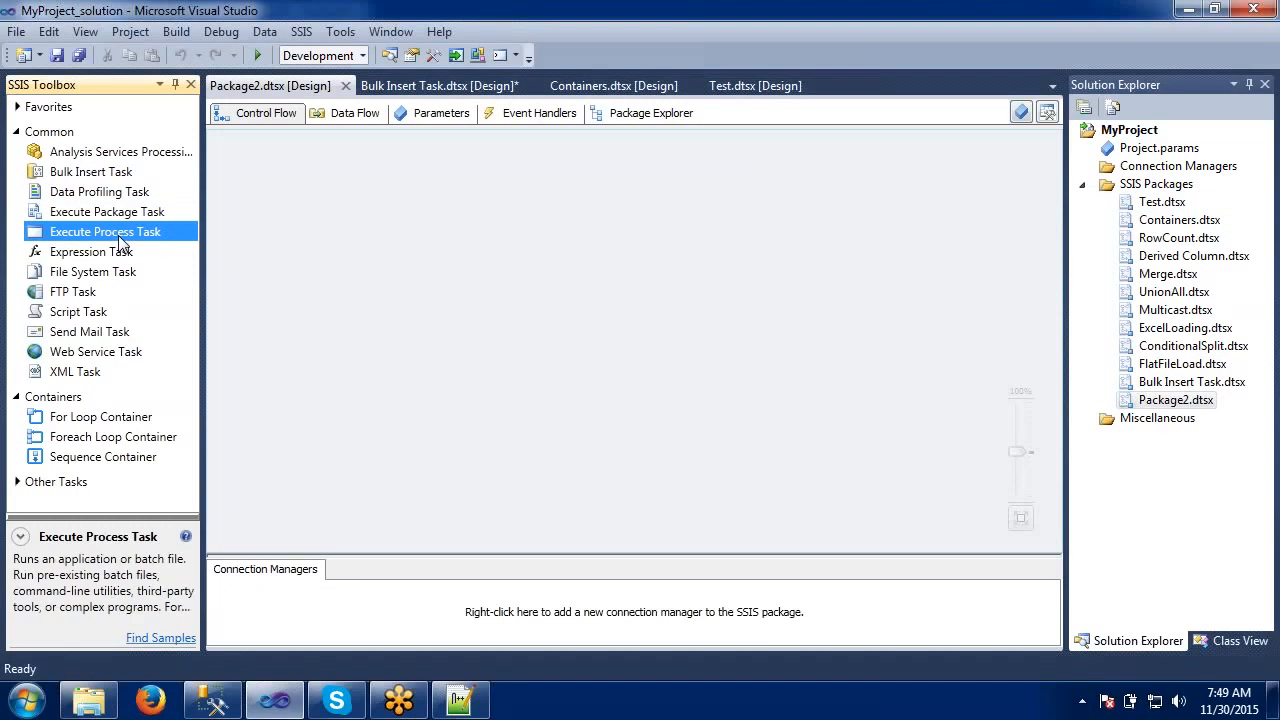
pyautogui.moveTo(120, 240); pyautogui.dragTo(477, 266)
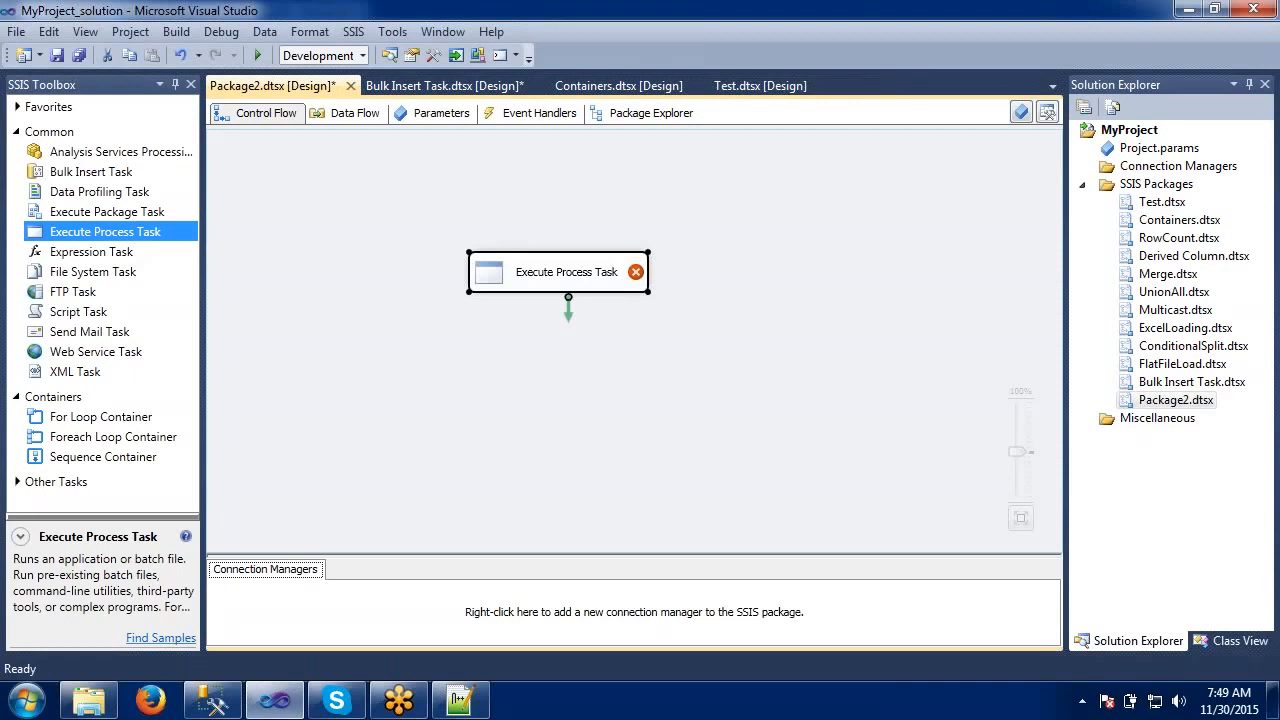
pyautogui.click(450, 349)
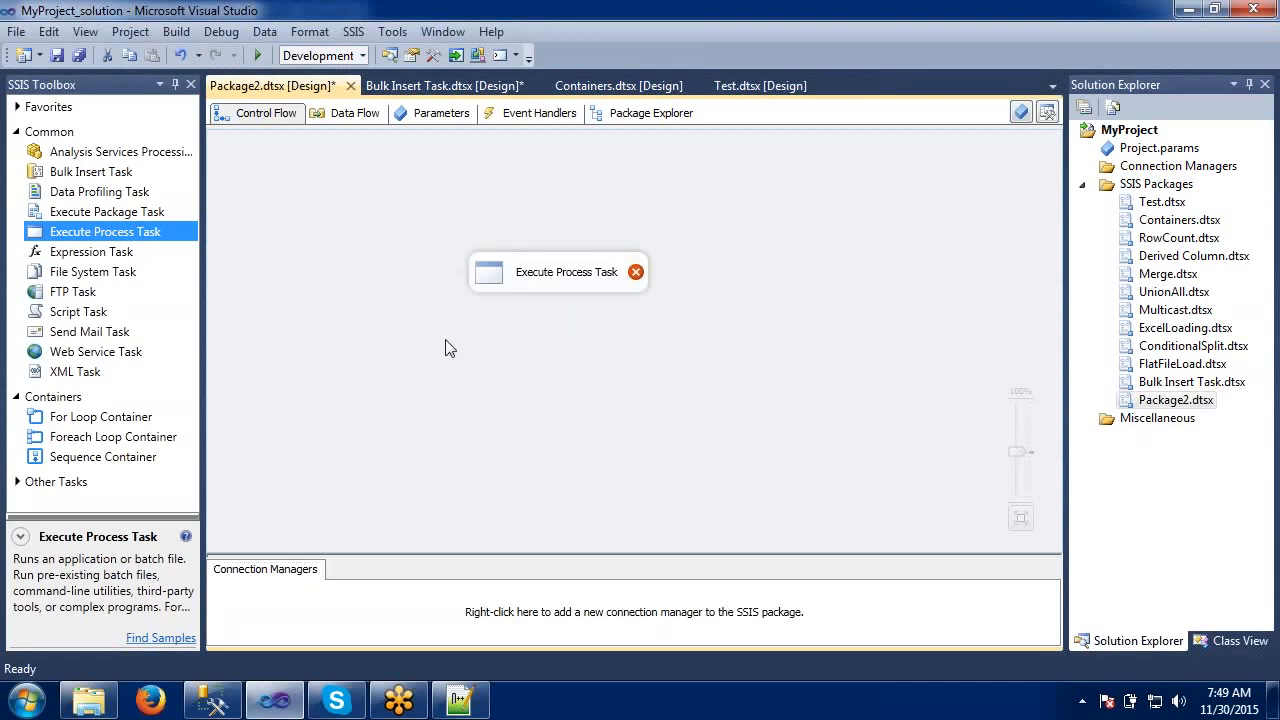
pyautogui.moveTo(507, 288)
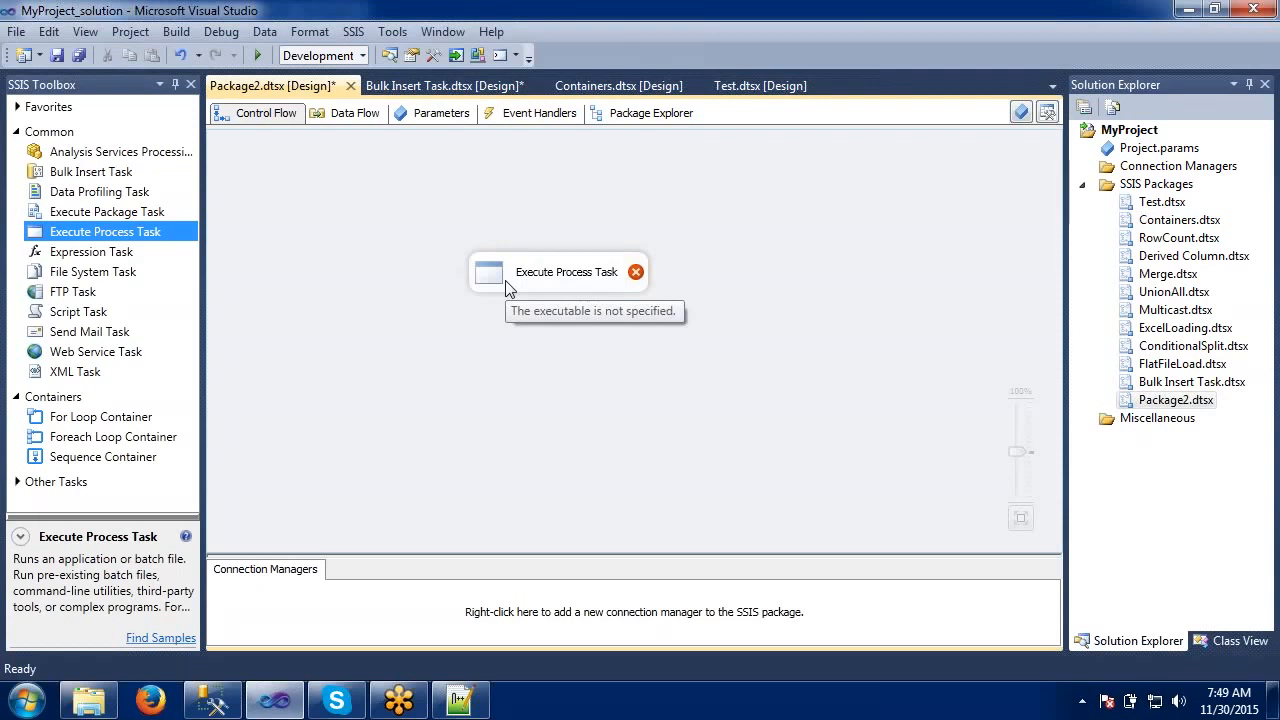
# - Switch to the "new 1" notes in Notepad++ and add the heading "-----------Execute Process Task" with an empty "1)" item below the existing points
pyautogui.click(462, 699)
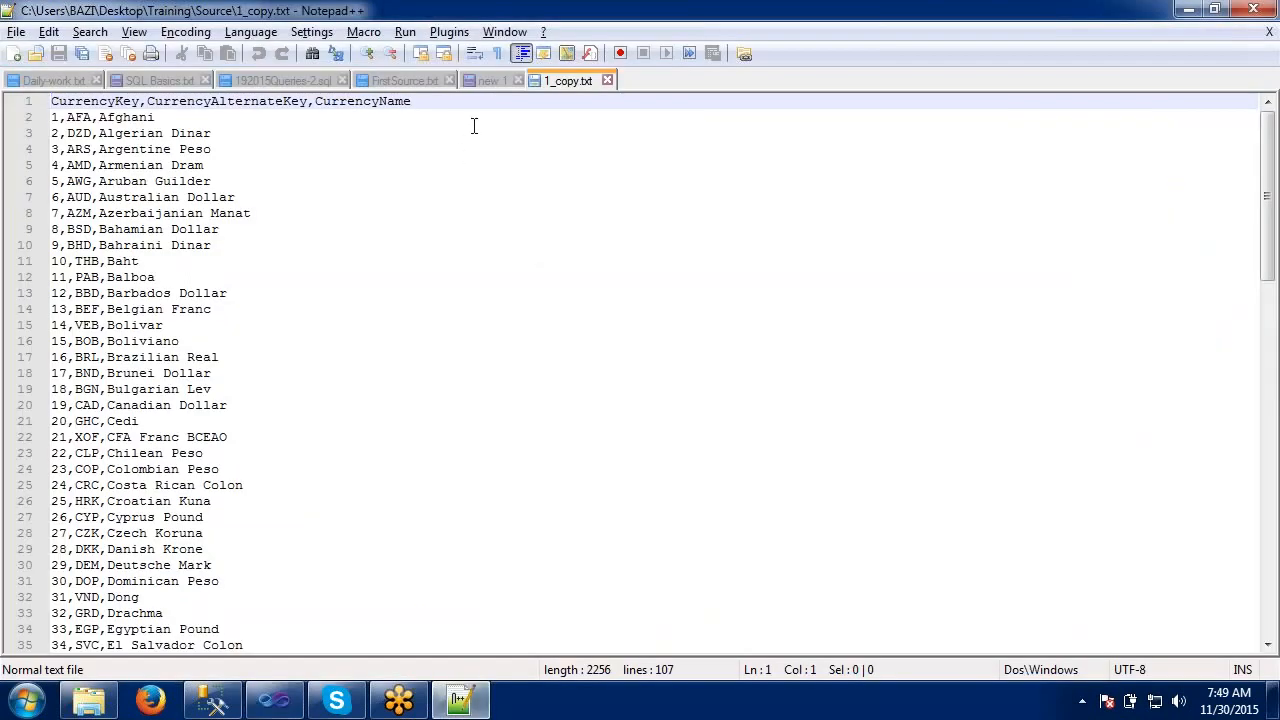
pyautogui.click(488, 80)
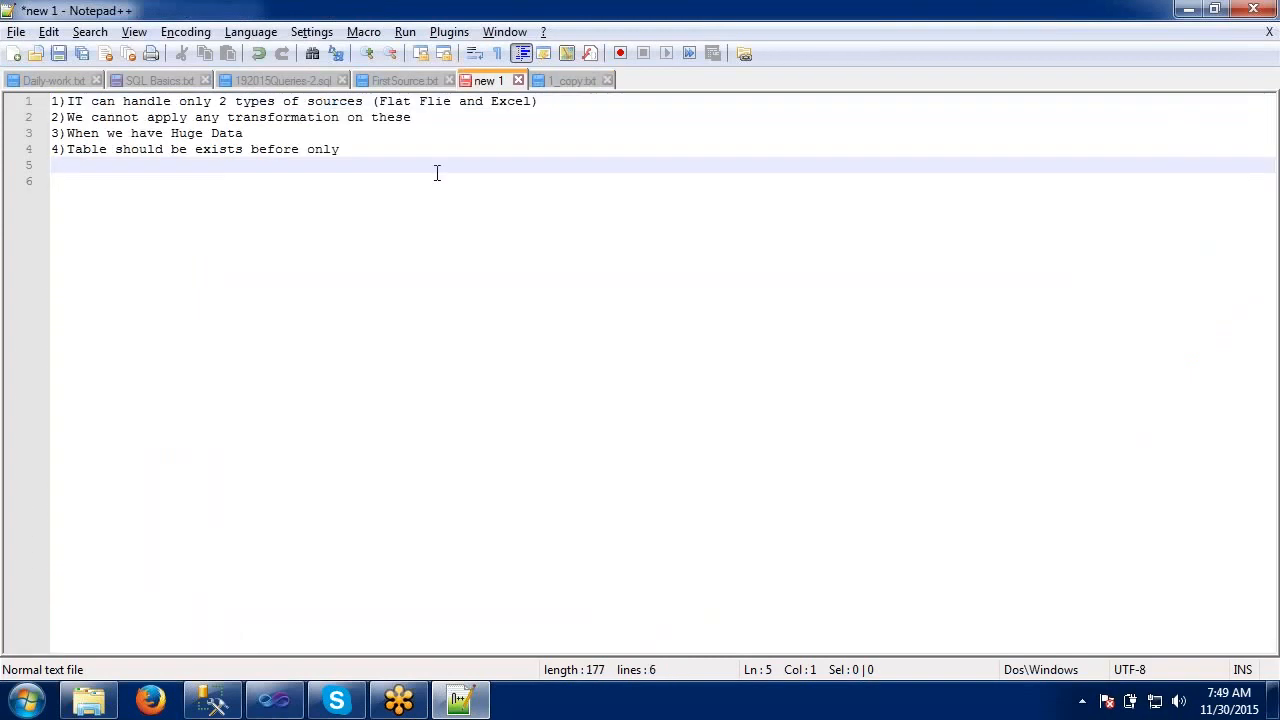
pyautogui.press('Return')
pyautogui.press('Return')
pyautogui.write('-')
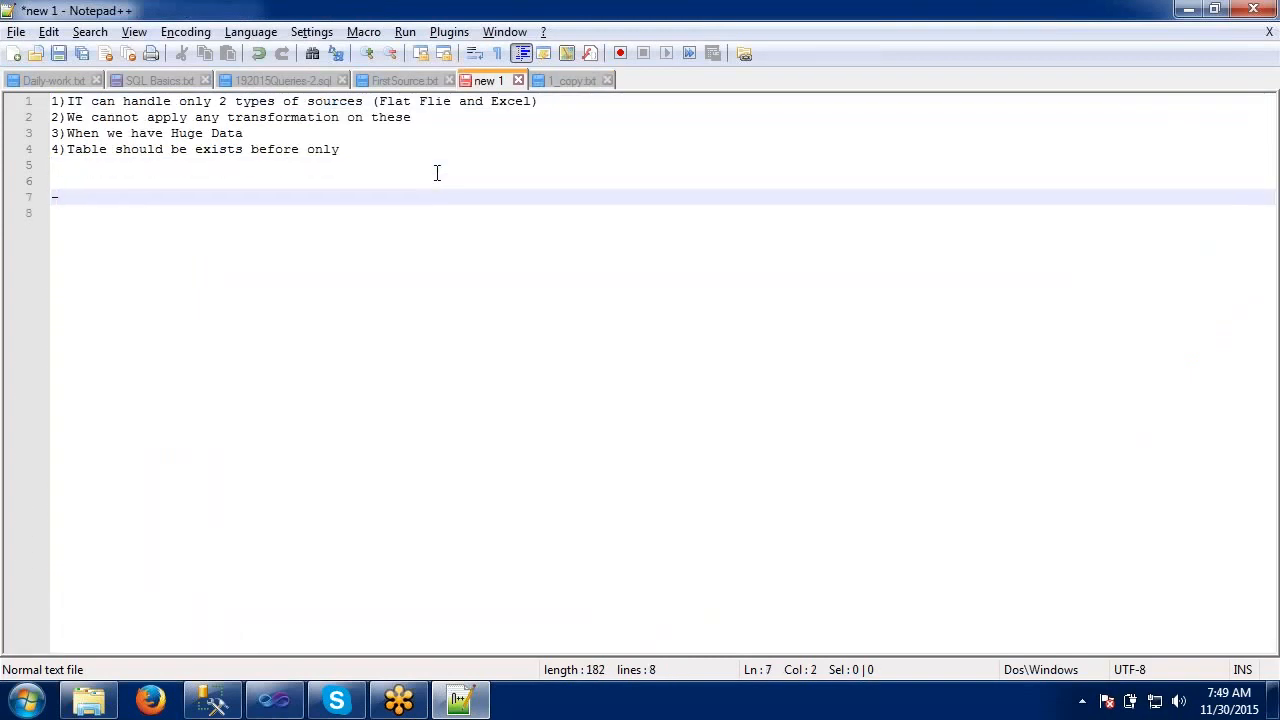
pyautogui.write('----------Exec')
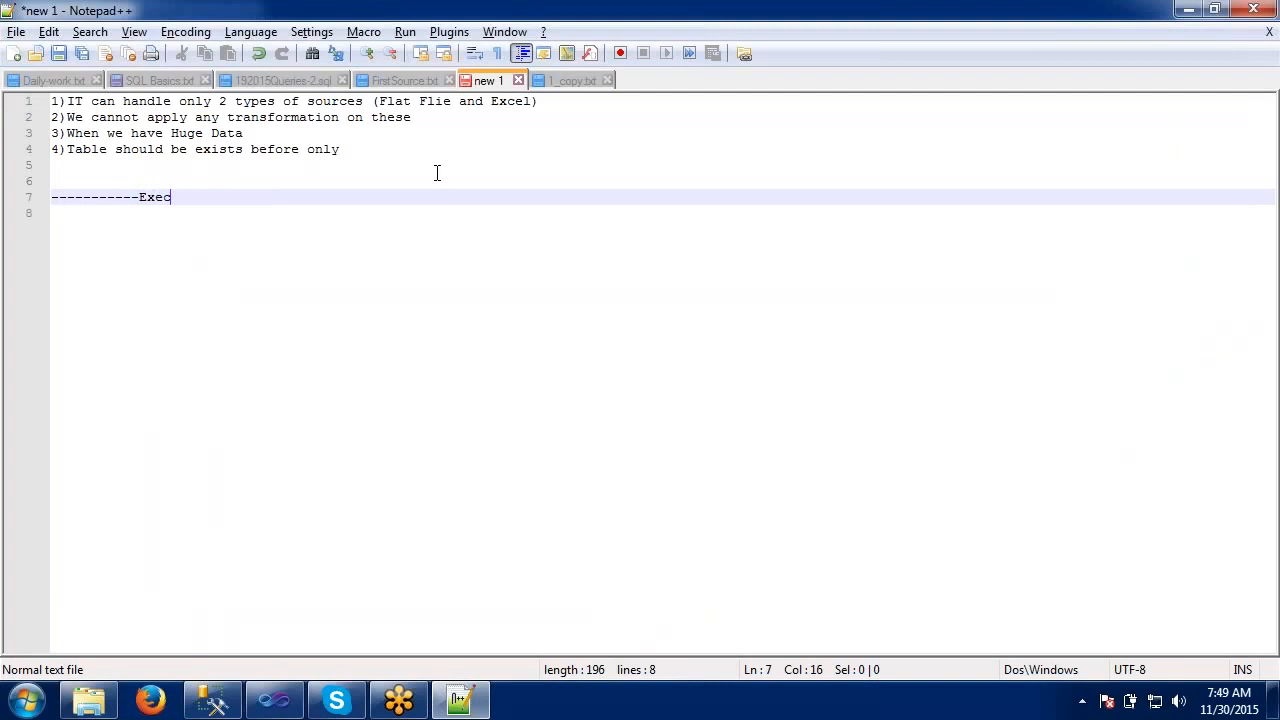
pyautogui.write('ute Process Task')
pyautogui.press('Return')
pyautogui.press('Return')
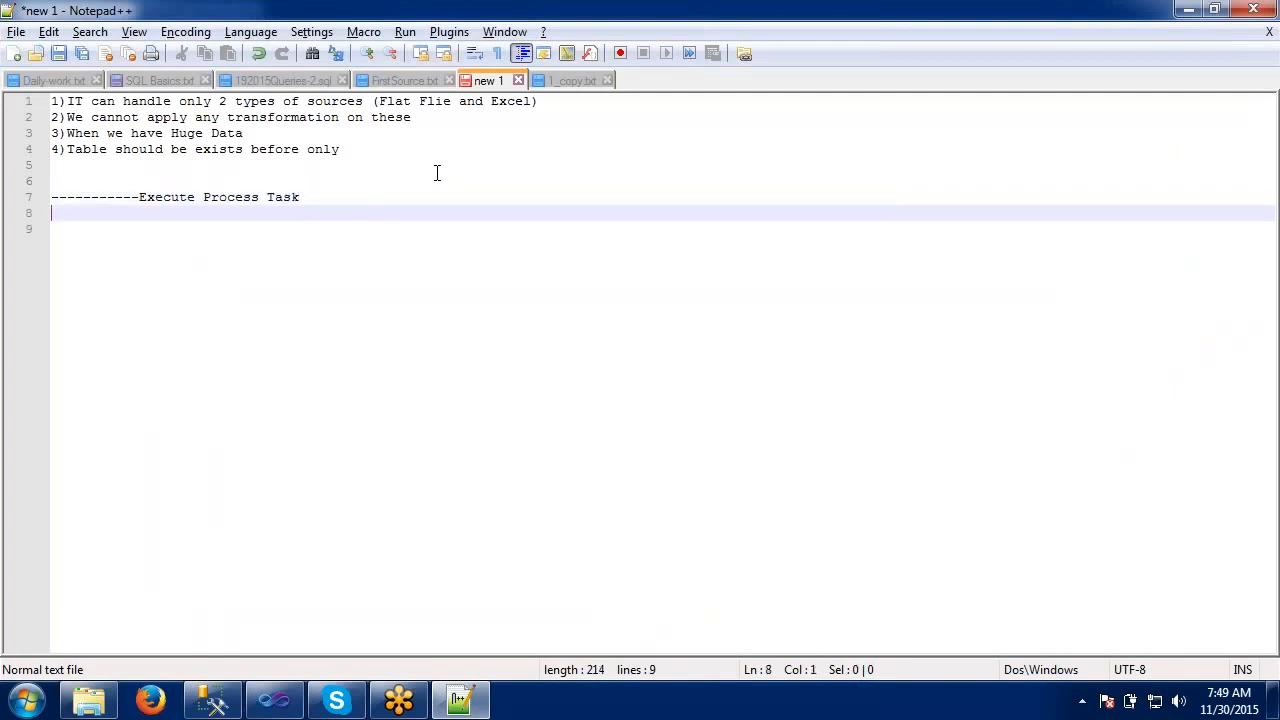
pyautogui.write('1)')
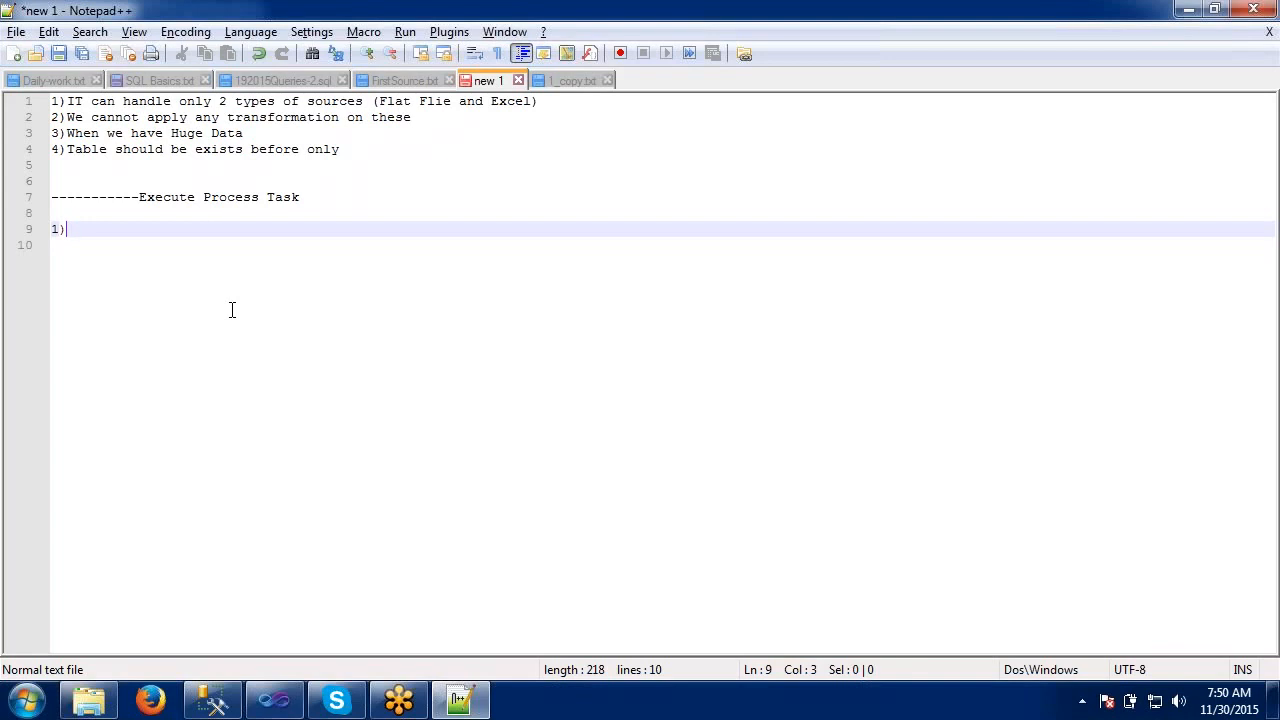
# - Return to Visual Studio, set the Execute Process Task's Executable property to calc.exe, and confirm the editor
pyautogui.hotkey('alt', 'Tab')
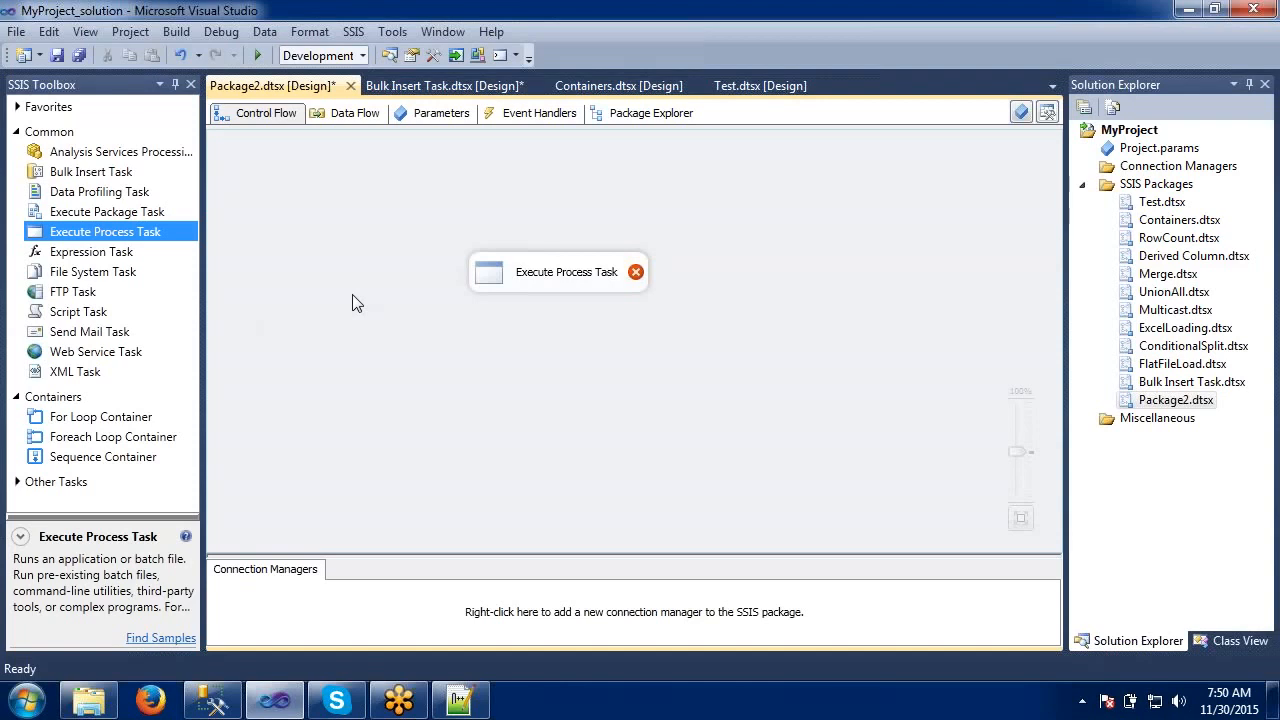
pyautogui.click(499, 274)
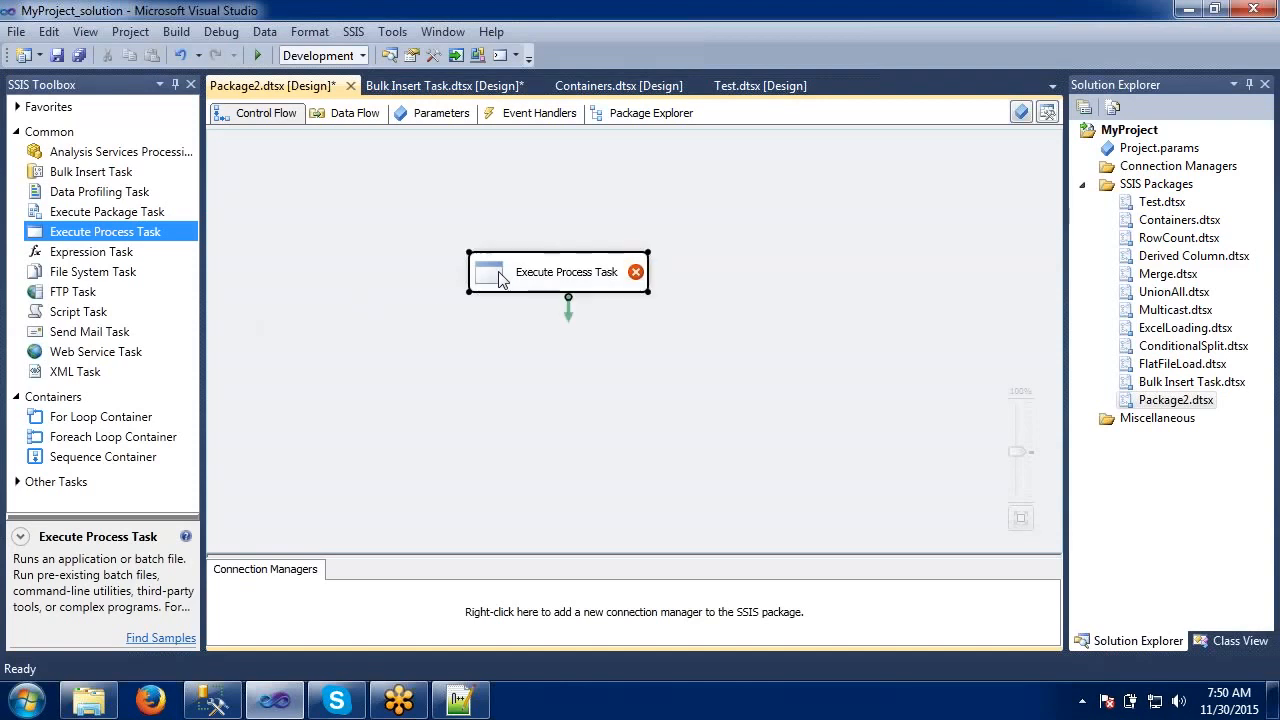
pyautogui.doubleClick(499, 274)
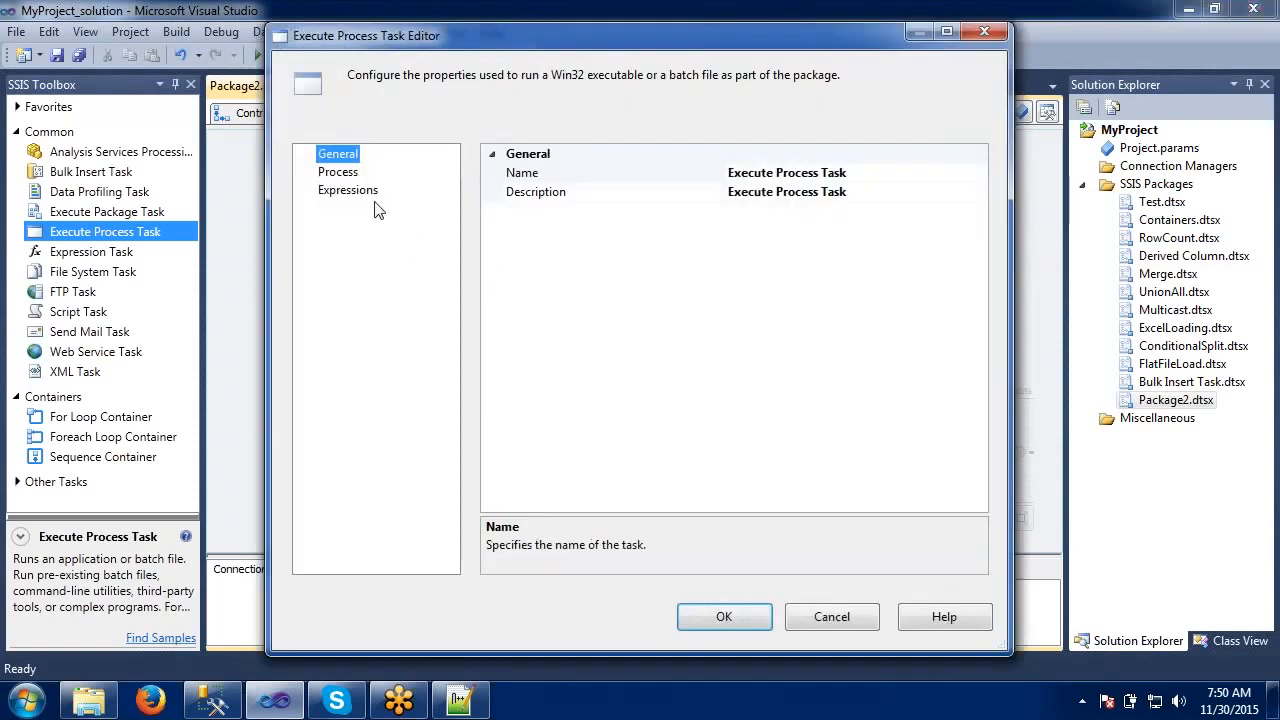
pyautogui.click(340, 174)
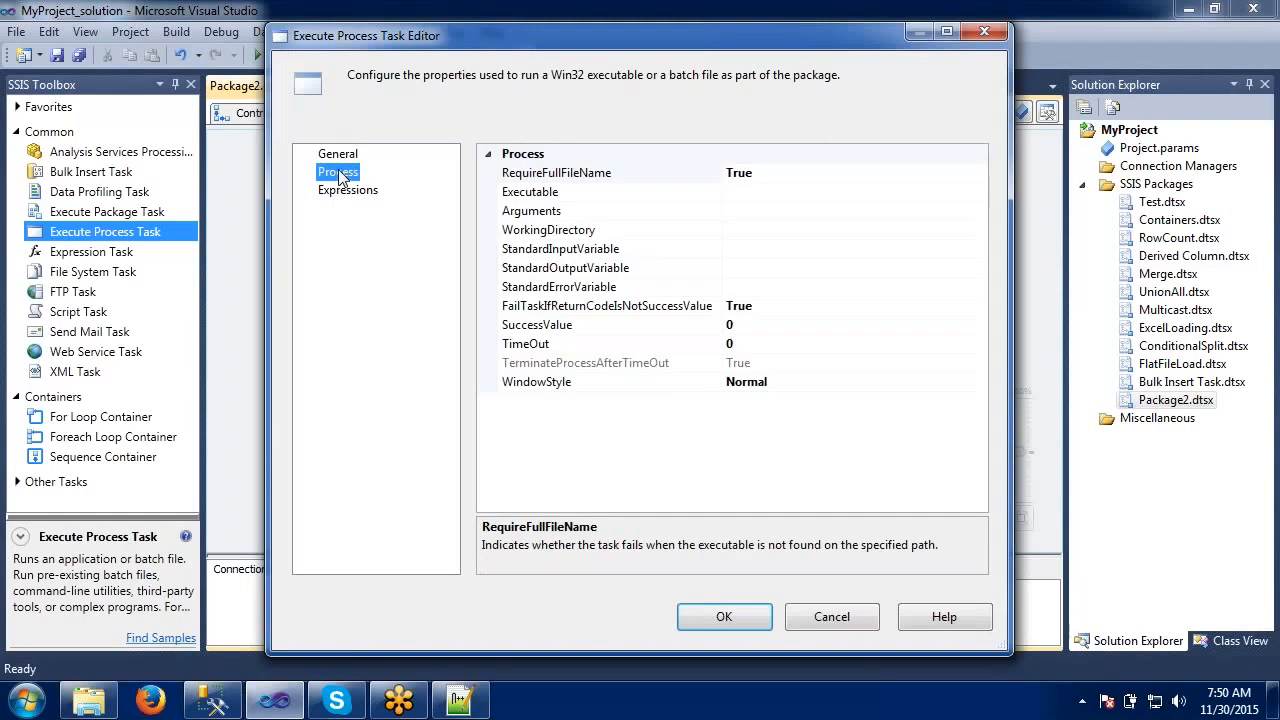
pyautogui.click(778, 194)
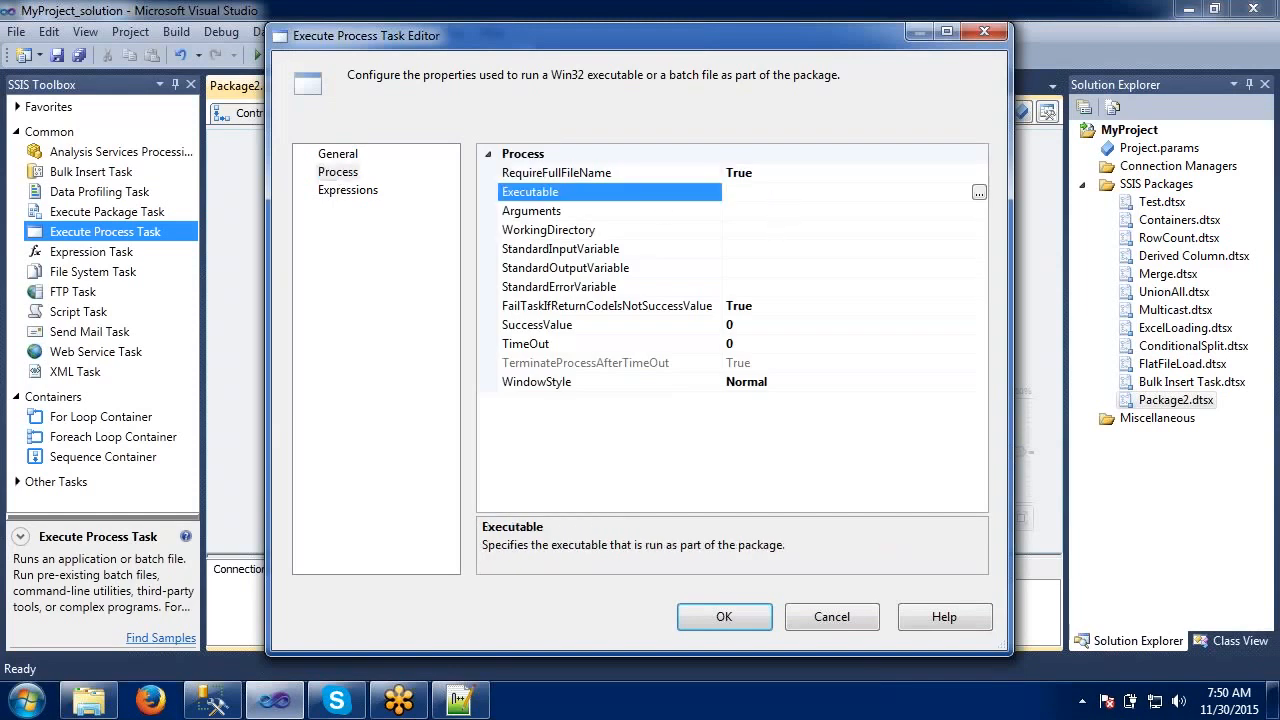
pyautogui.write('calc.exe')
pyautogui.click(720, 615)
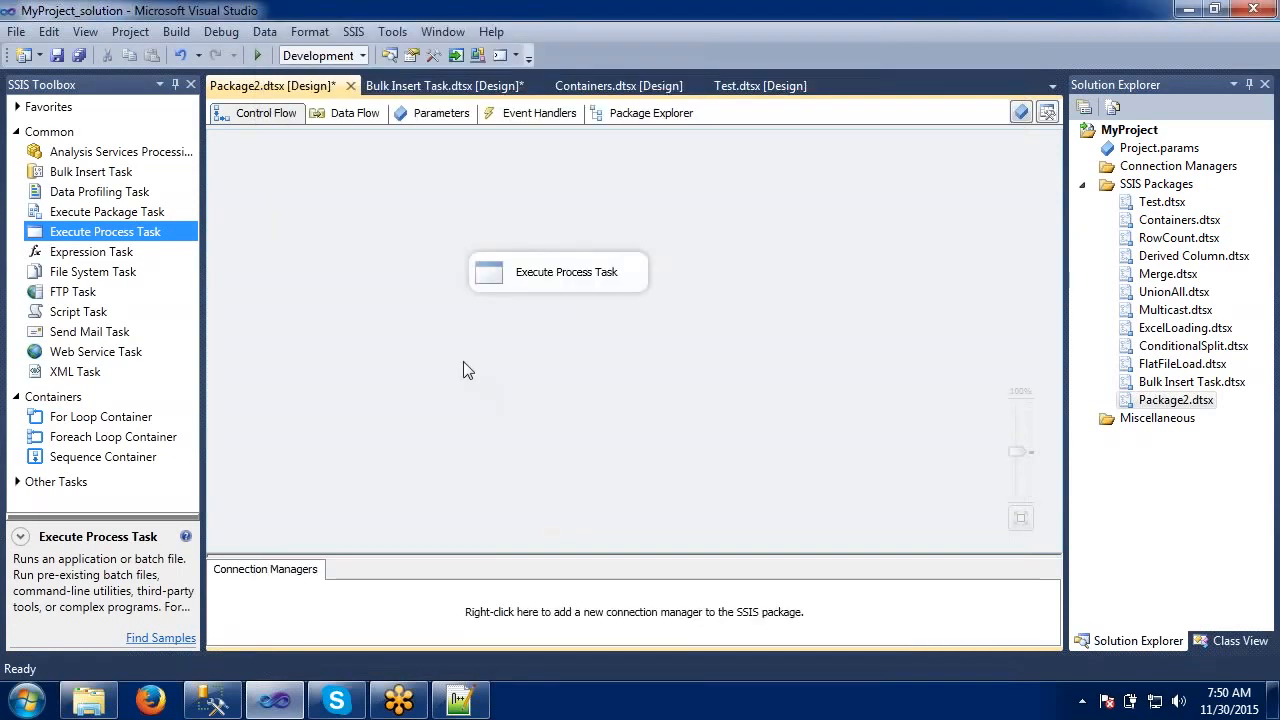
# - Execute only the Execute Process Task, close the launched Calculator, and stop debugging
pyautogui.rightClick(509, 279)
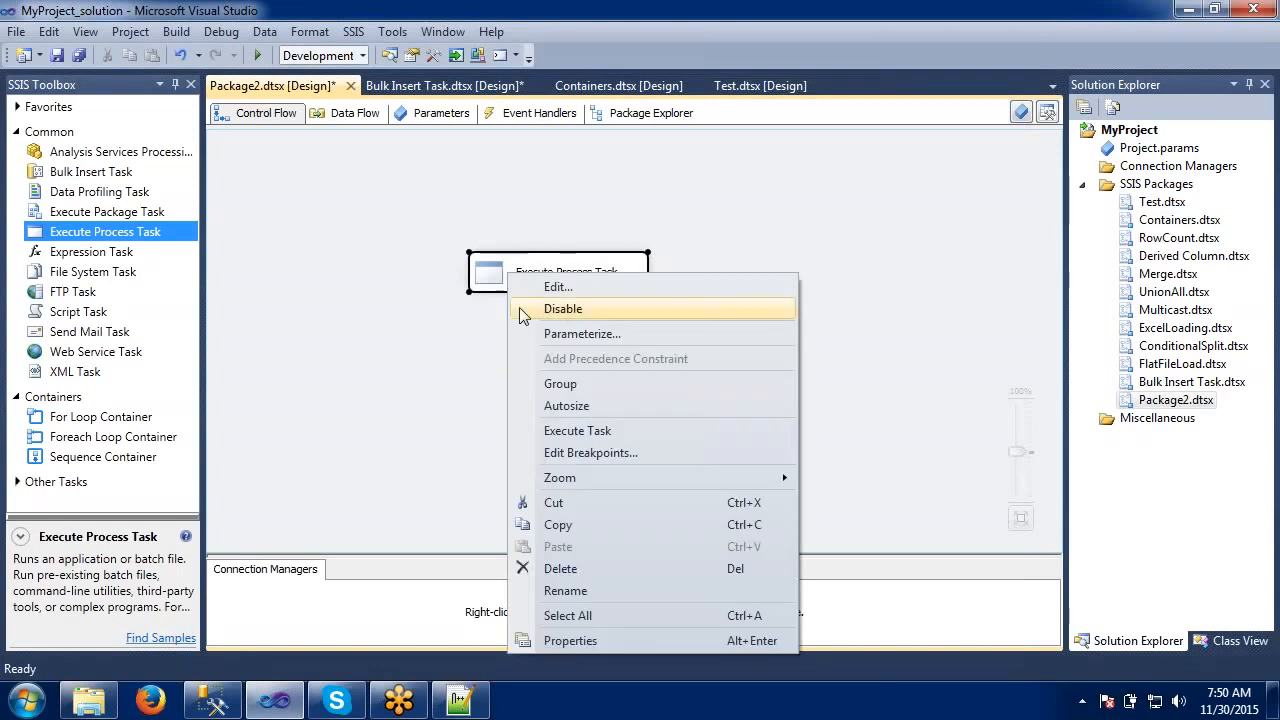
pyautogui.click(563, 432)
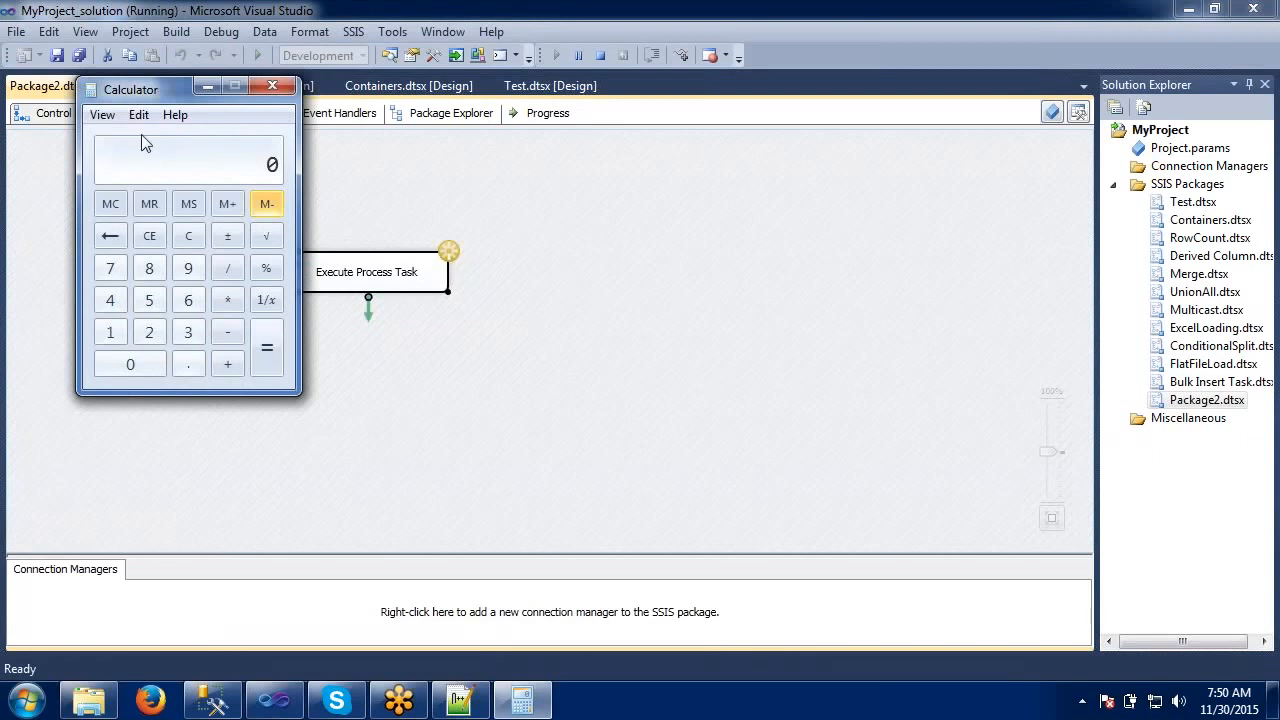
pyautogui.moveTo(142, 91); pyautogui.dragTo(641, 183)
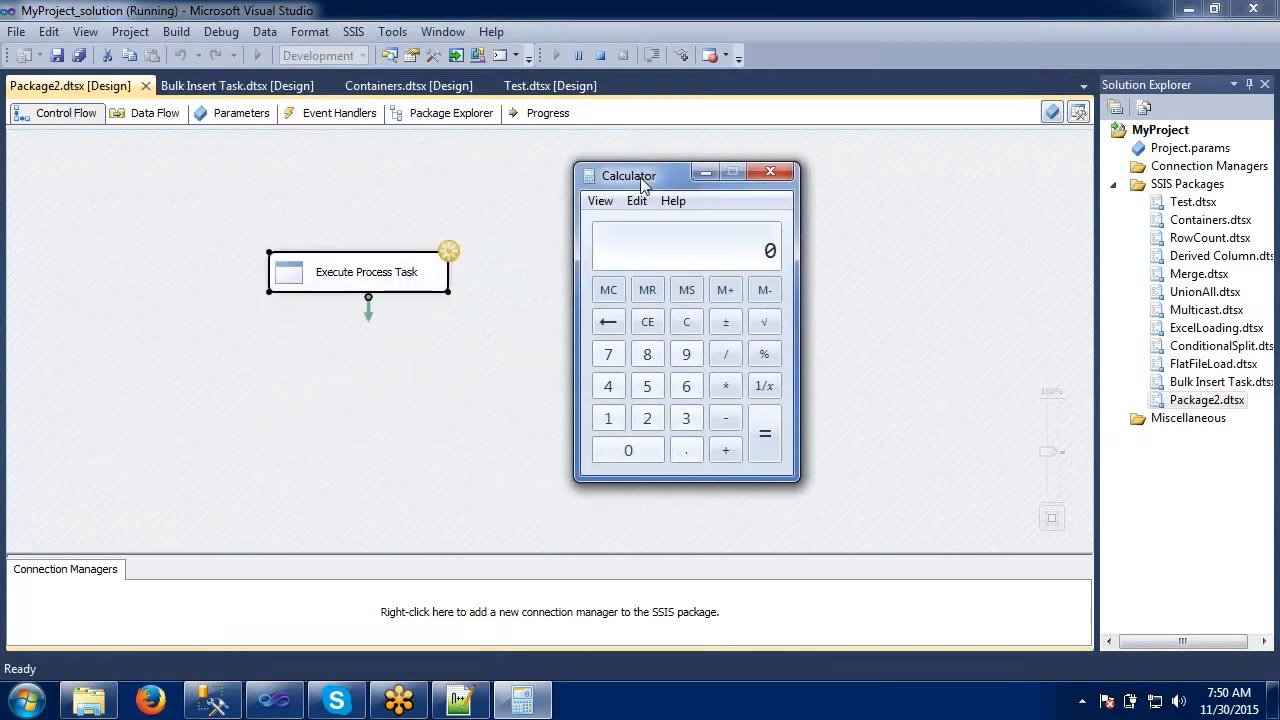
pyautogui.click(769, 171)
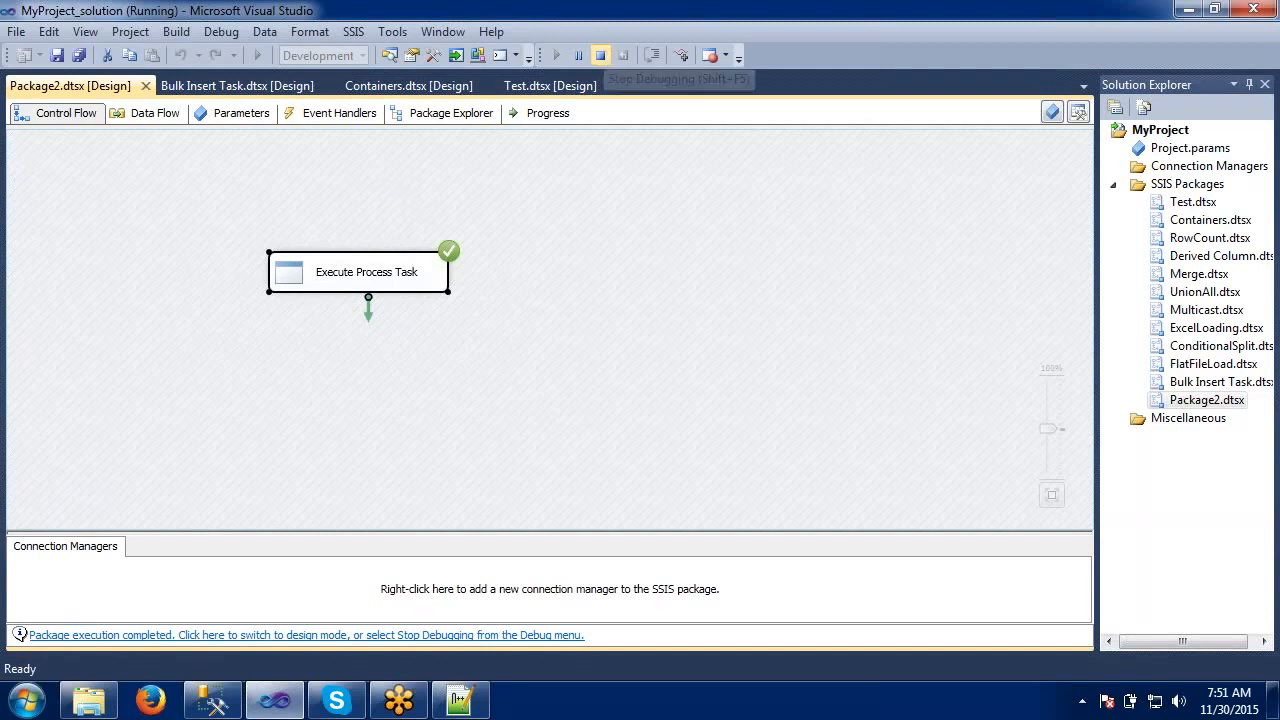
pyautogui.click(600, 55)
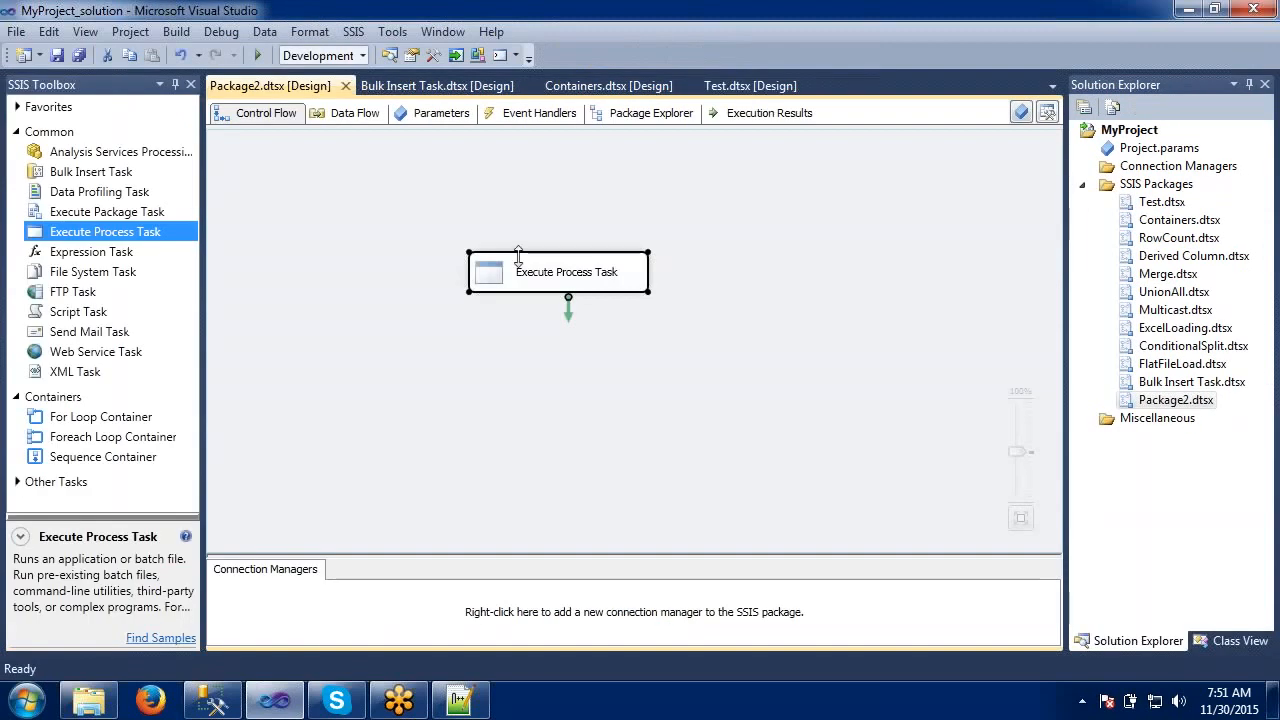
# - Reopen the Execute Process Task's process settings, change the Executable to Notepad.exe, and confirm the editor
pyautogui.doubleClick(499, 279)
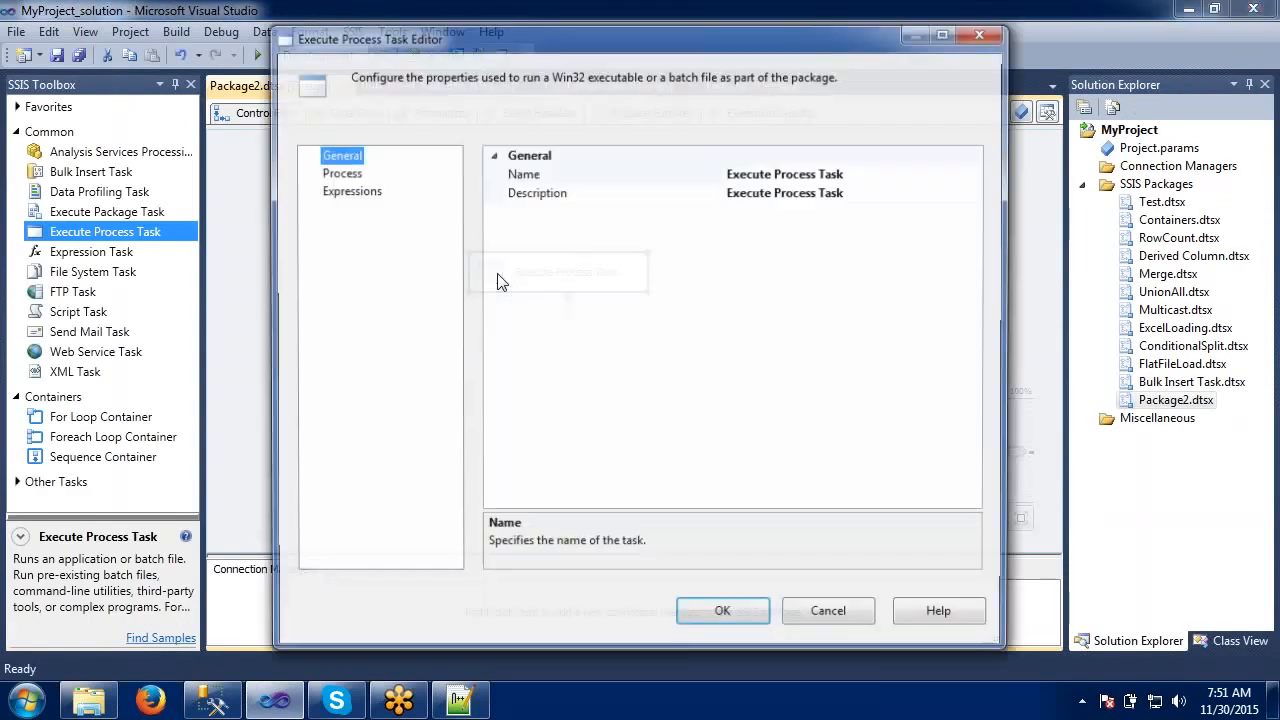
pyautogui.click(338, 174)
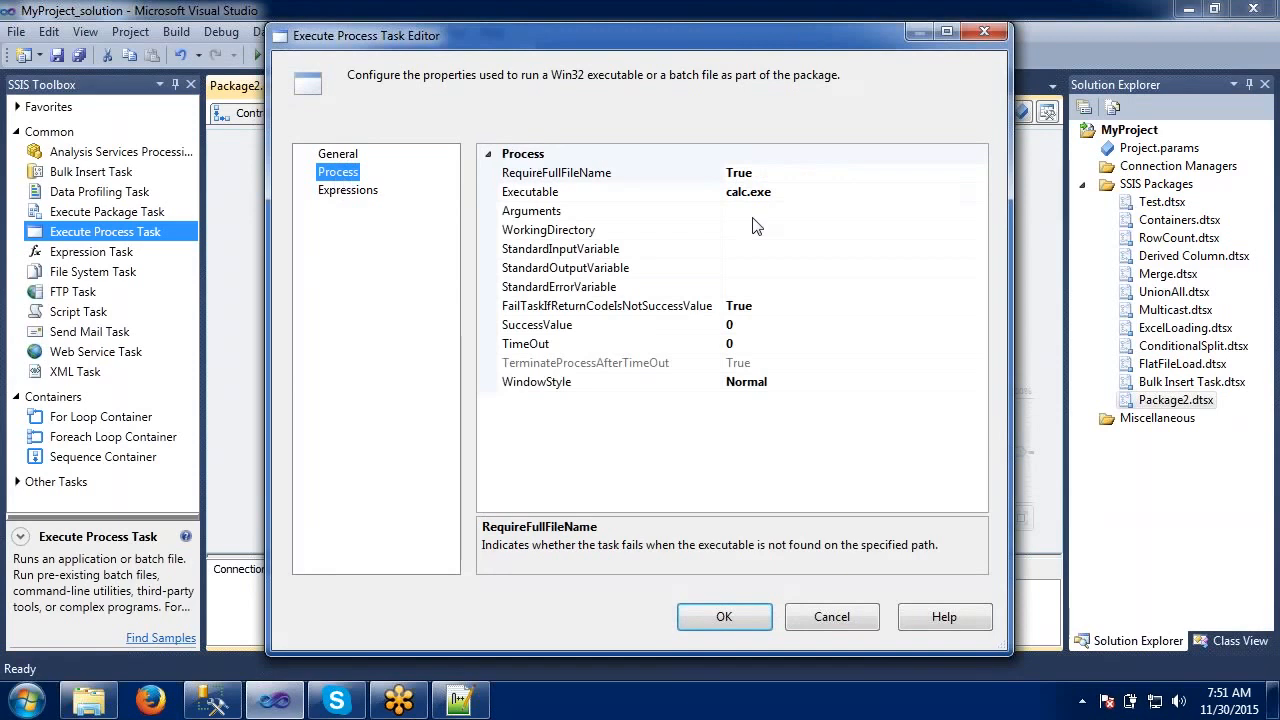
pyautogui.click(785, 197)
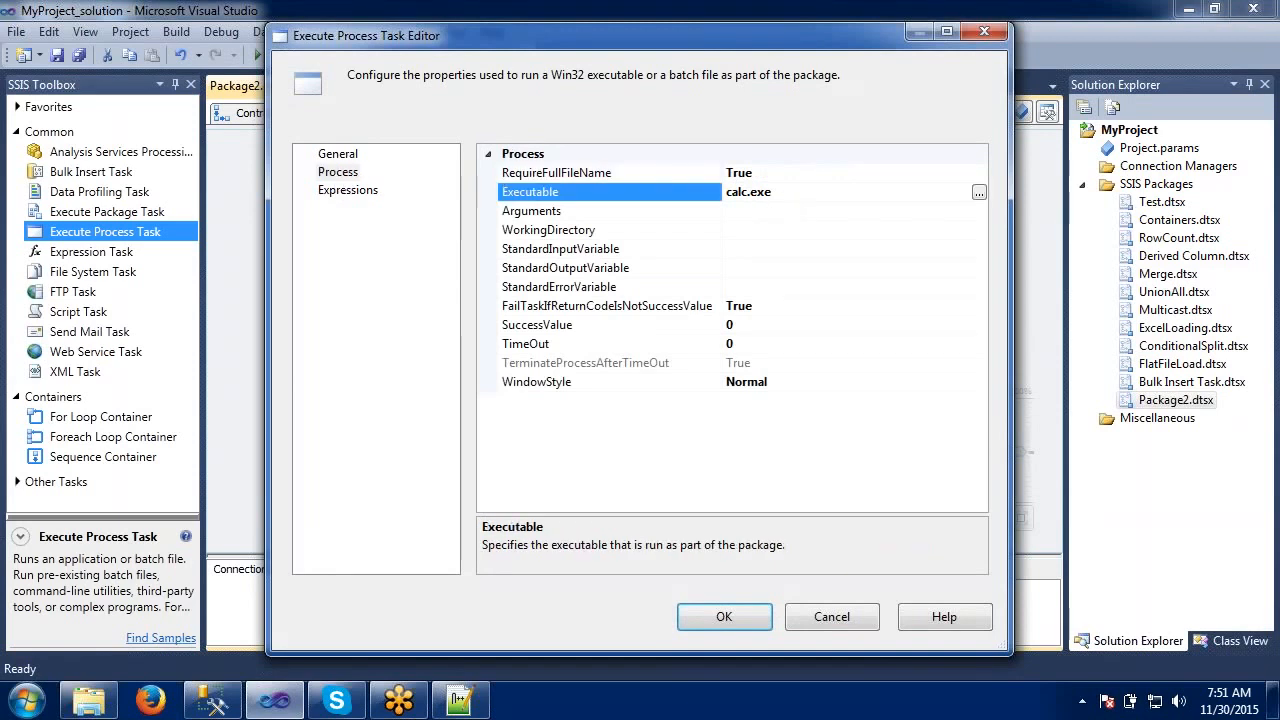
pyautogui.press('BackSpace')
pyautogui.press('BackSpace')
pyautogui.press('BackSpace')
pyautogui.press('BackSpace')
pyautogui.press('BackSpace')
pyautogui.press('BackSpace')
pyautogui.press('BackSpace')
pyautogui.press('BackSpace')
pyautogui.write('Notepas')
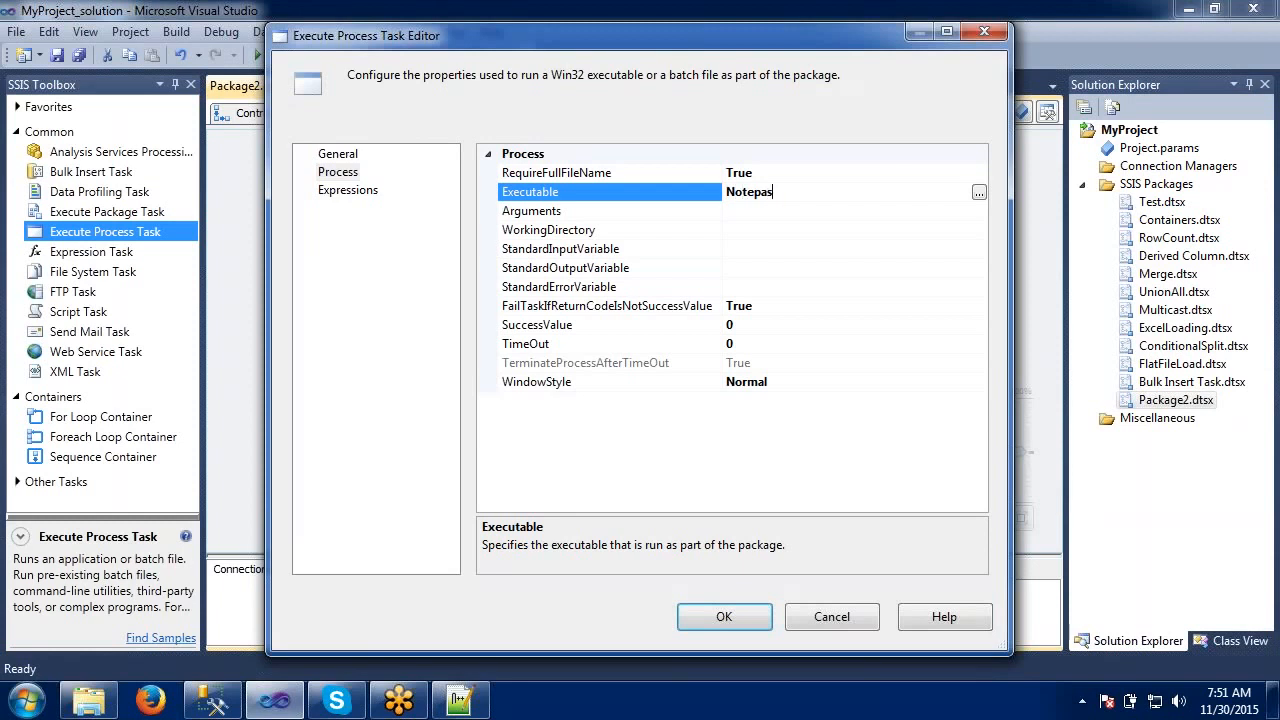
pyautogui.press('BackSpace')
pyautogui.write('d.exe')
pyautogui.click(690, 614)
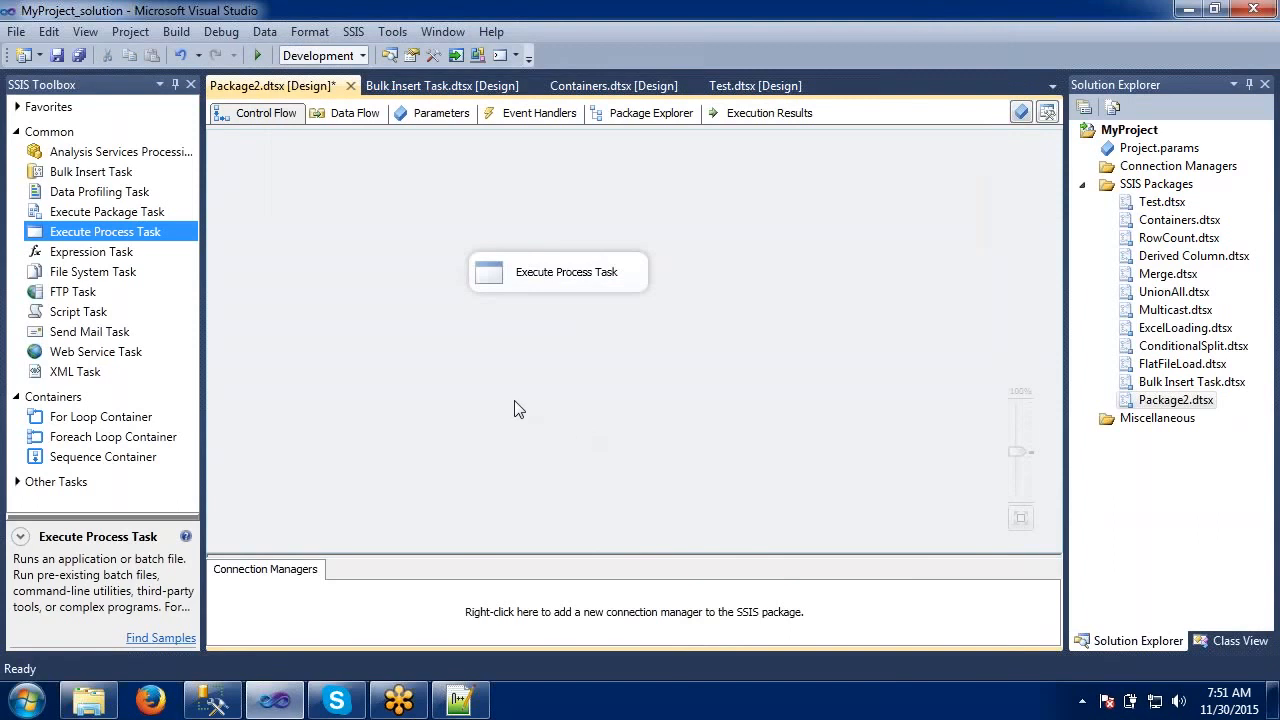
# - Save the package containing the Execute Process Task
pyautogui.rightClick(522, 274)
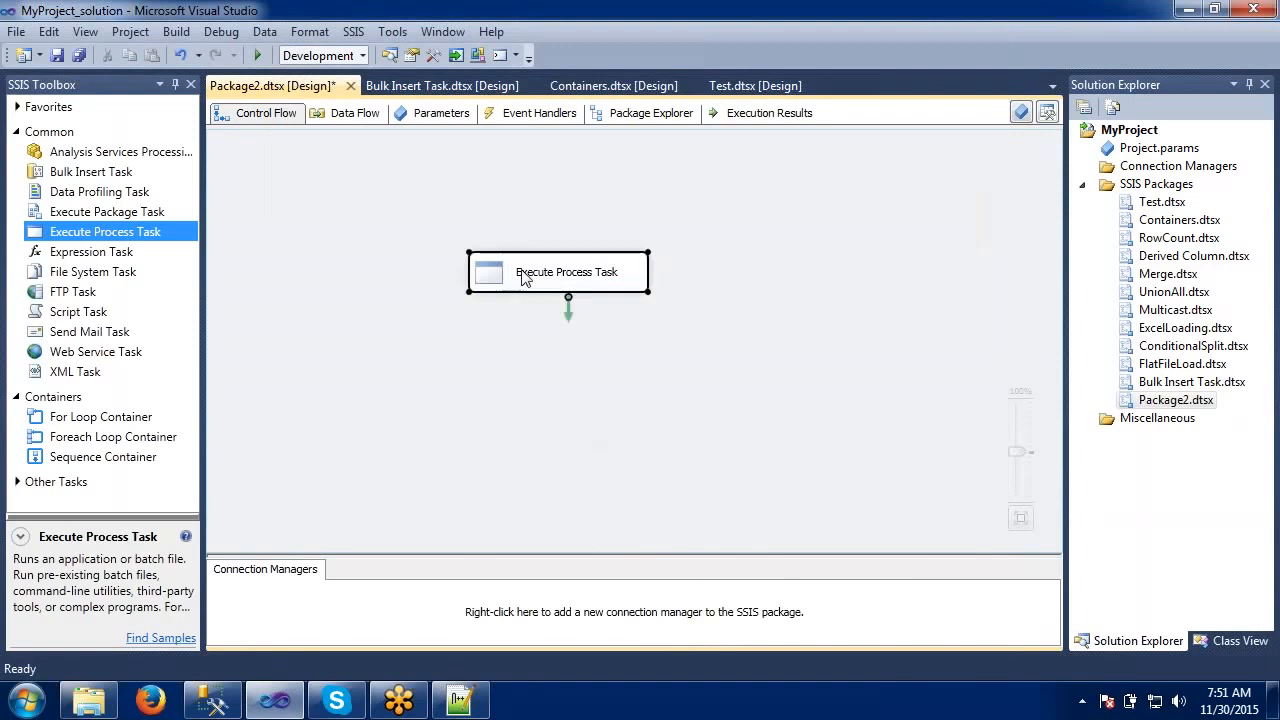
pyautogui.click(462, 329)
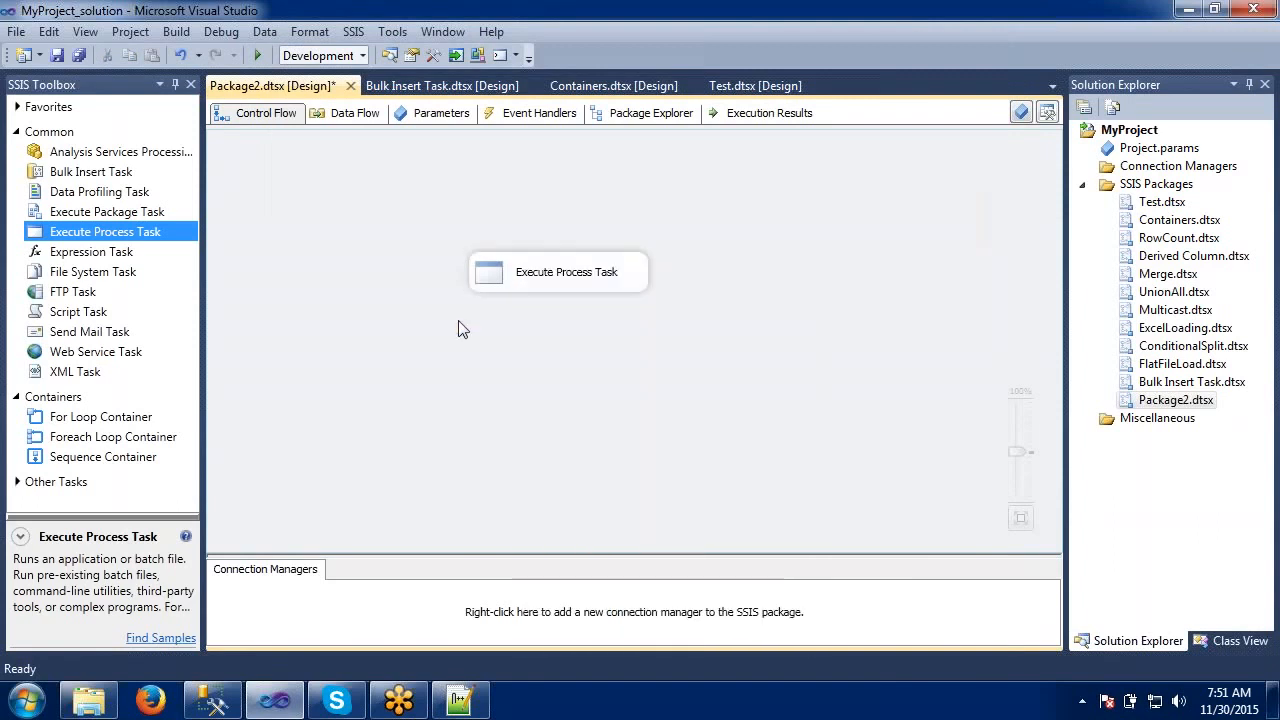
pyautogui.hotkey('ctrl', 's')
# - Execute only the Execute Process Task, close the launched Notepad window, and stop debugging
pyautogui.rightClick(497, 278)
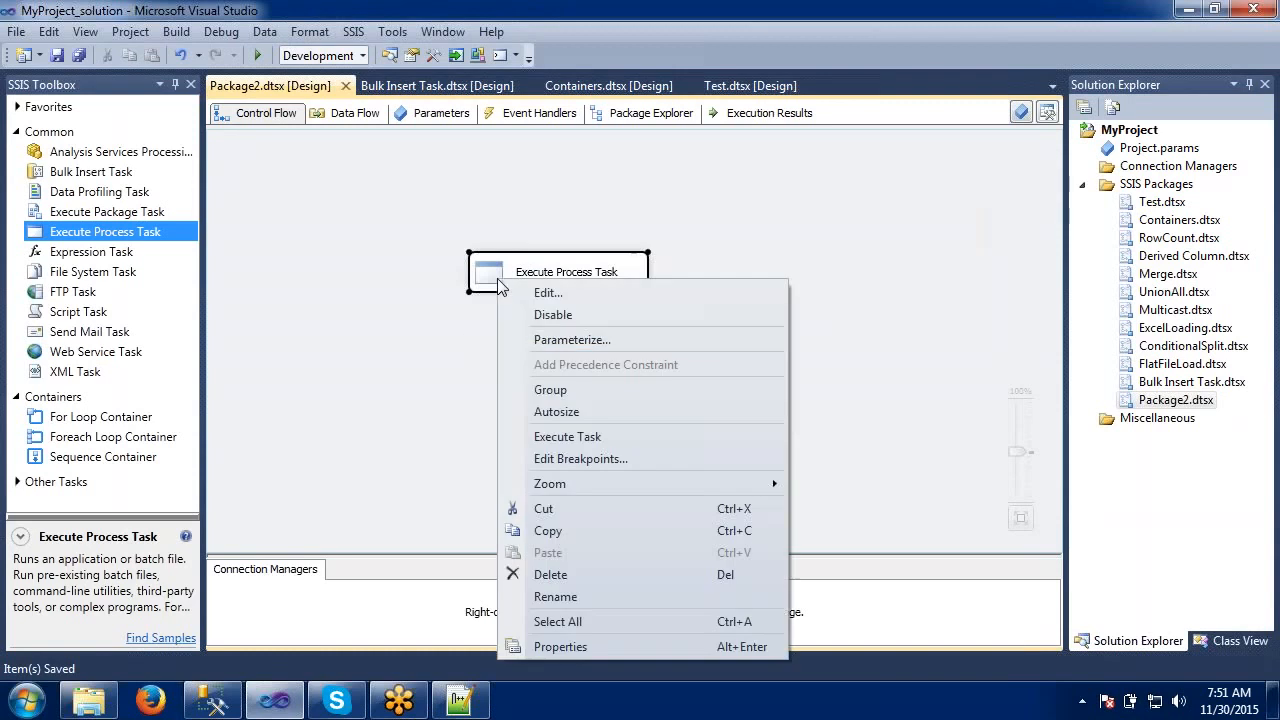
pyautogui.click(552, 434)
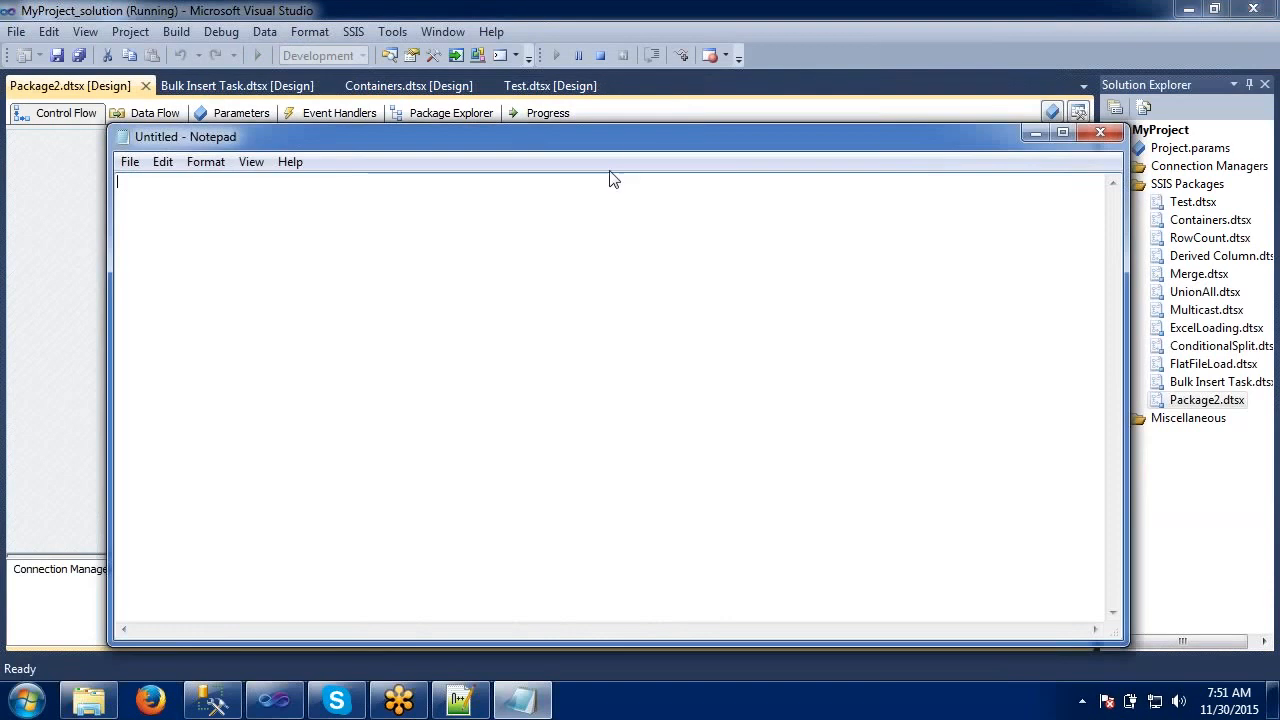
pyautogui.moveTo(634, 141); pyautogui.dragTo(567, 340)
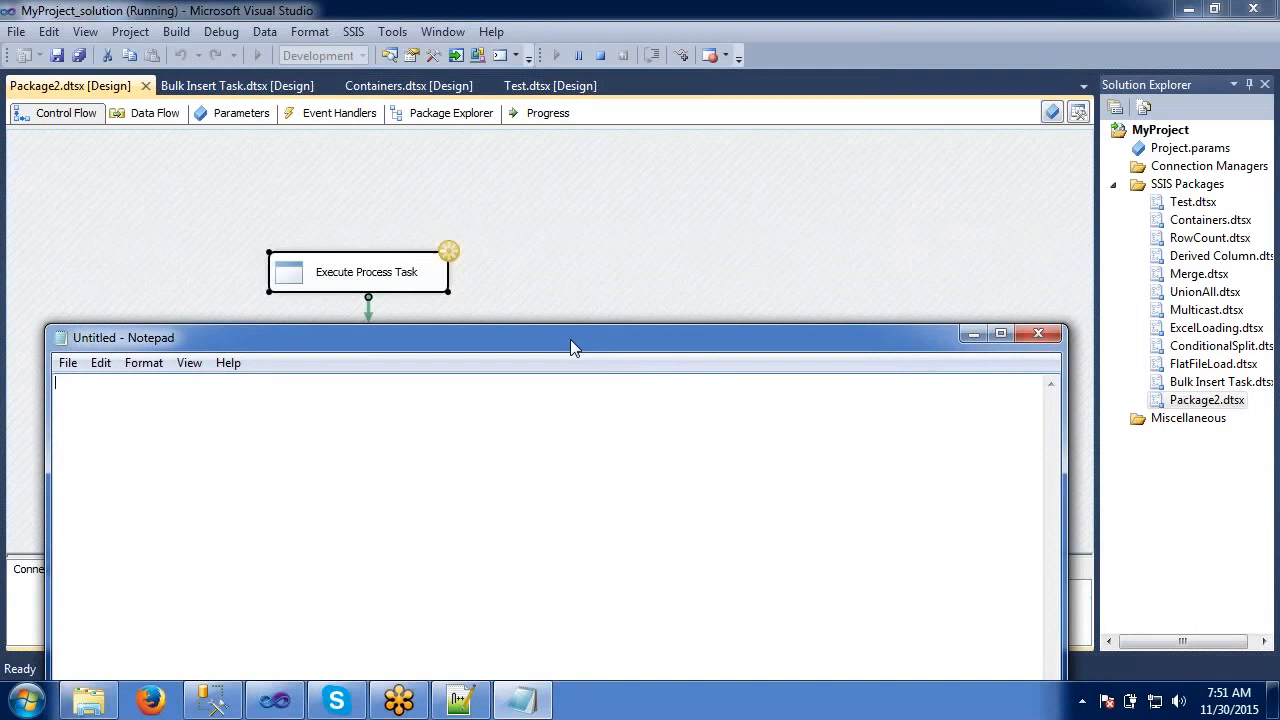
pyautogui.click(1024, 335)
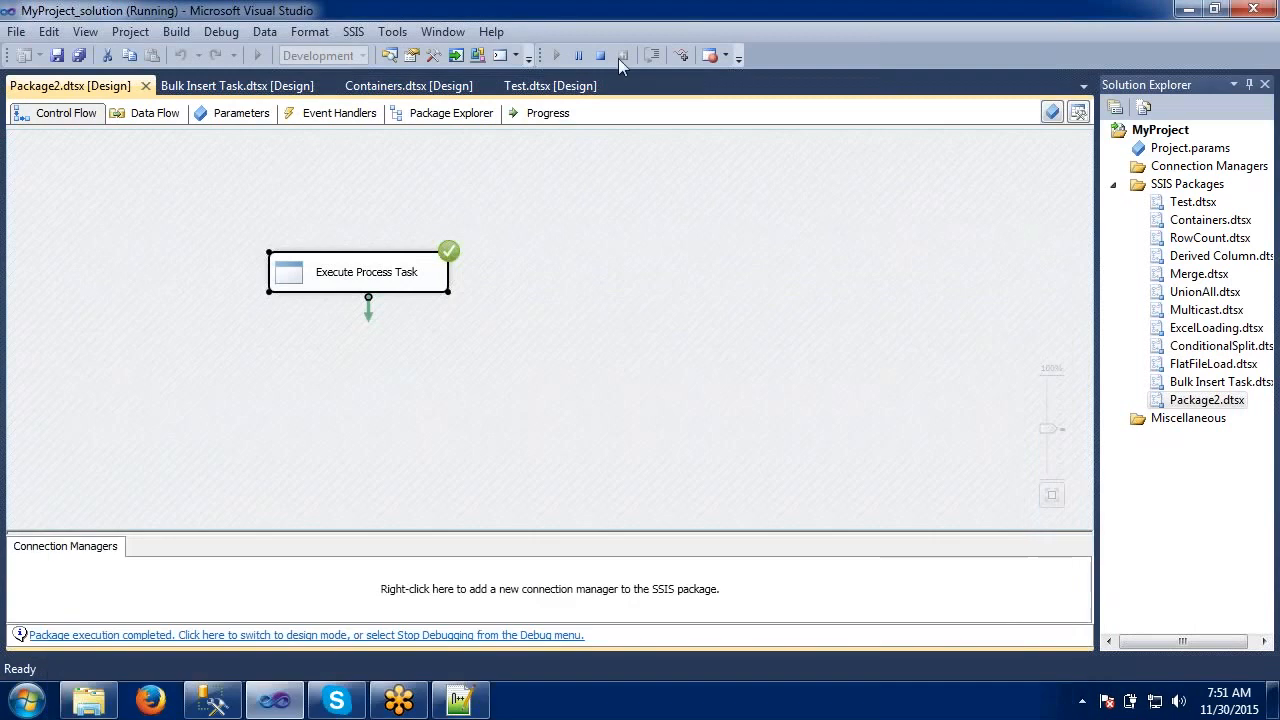
pyautogui.click(602, 55)
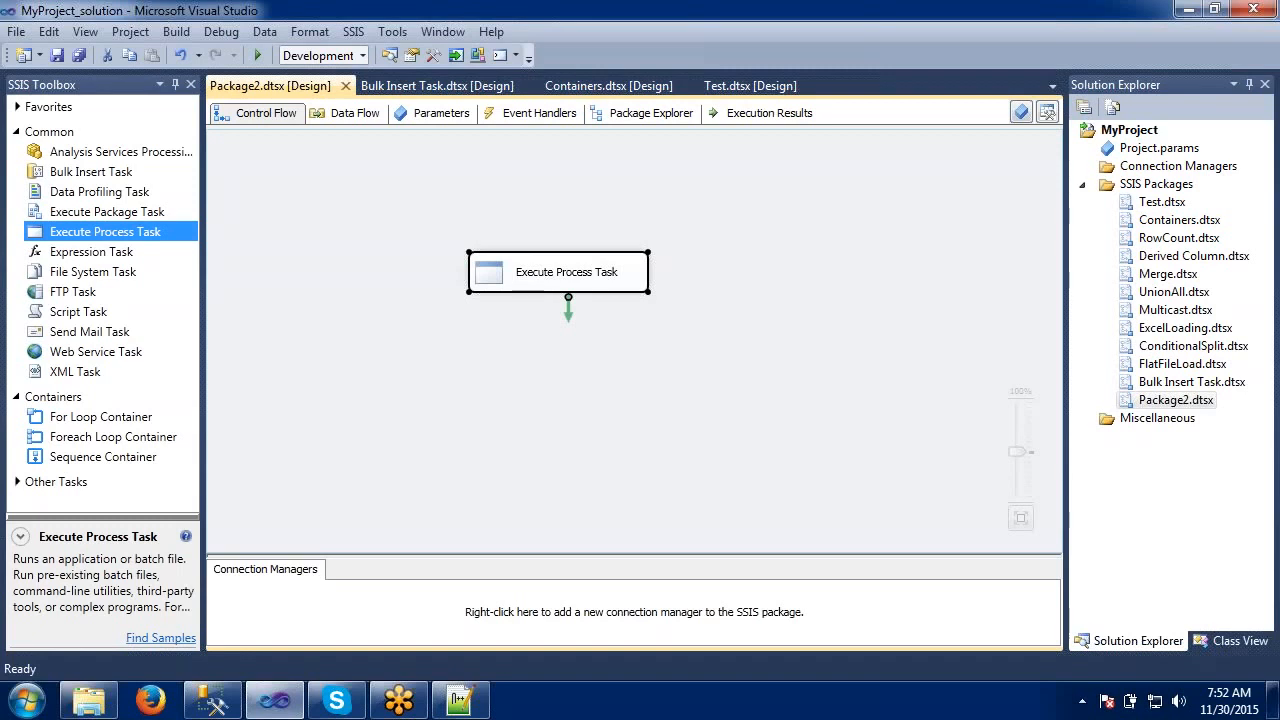
# - Reopen the Execute Process Task's process settings and clear the Executable property
pyautogui.click(358, 284)
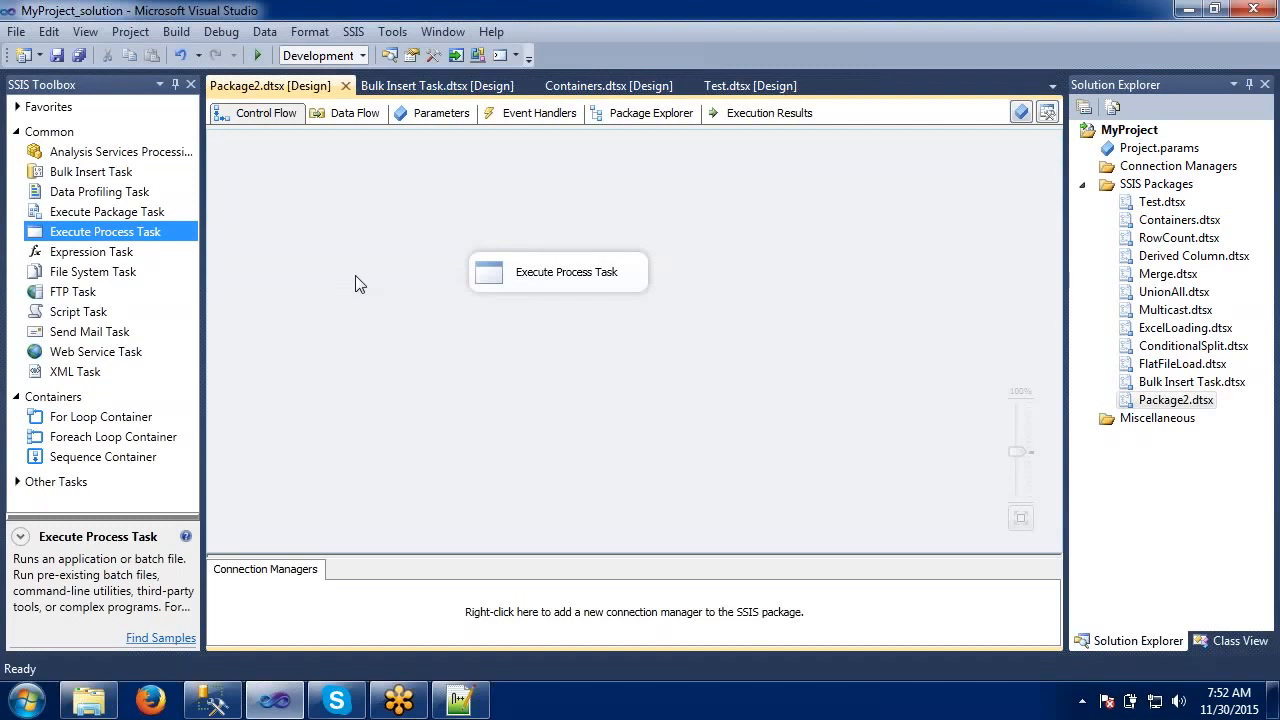
pyautogui.doubleClick(528, 280)
pyautogui.click(349, 176)
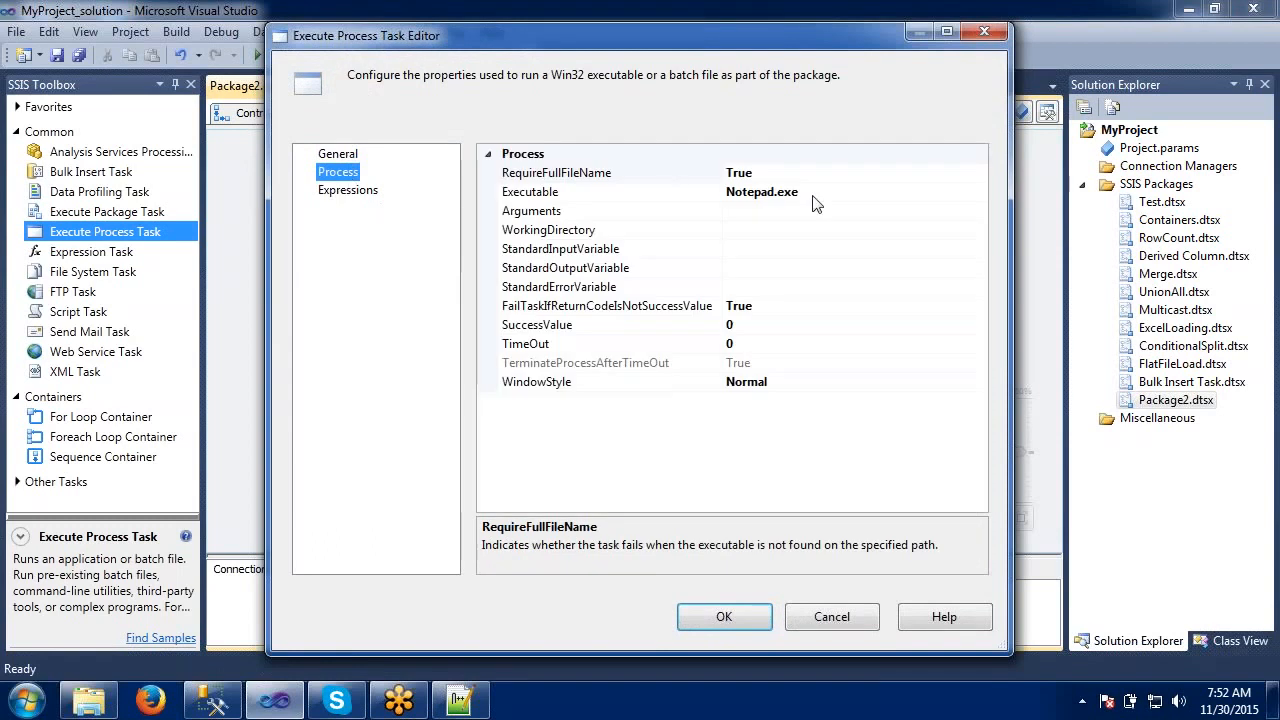
pyautogui.click(813, 195)
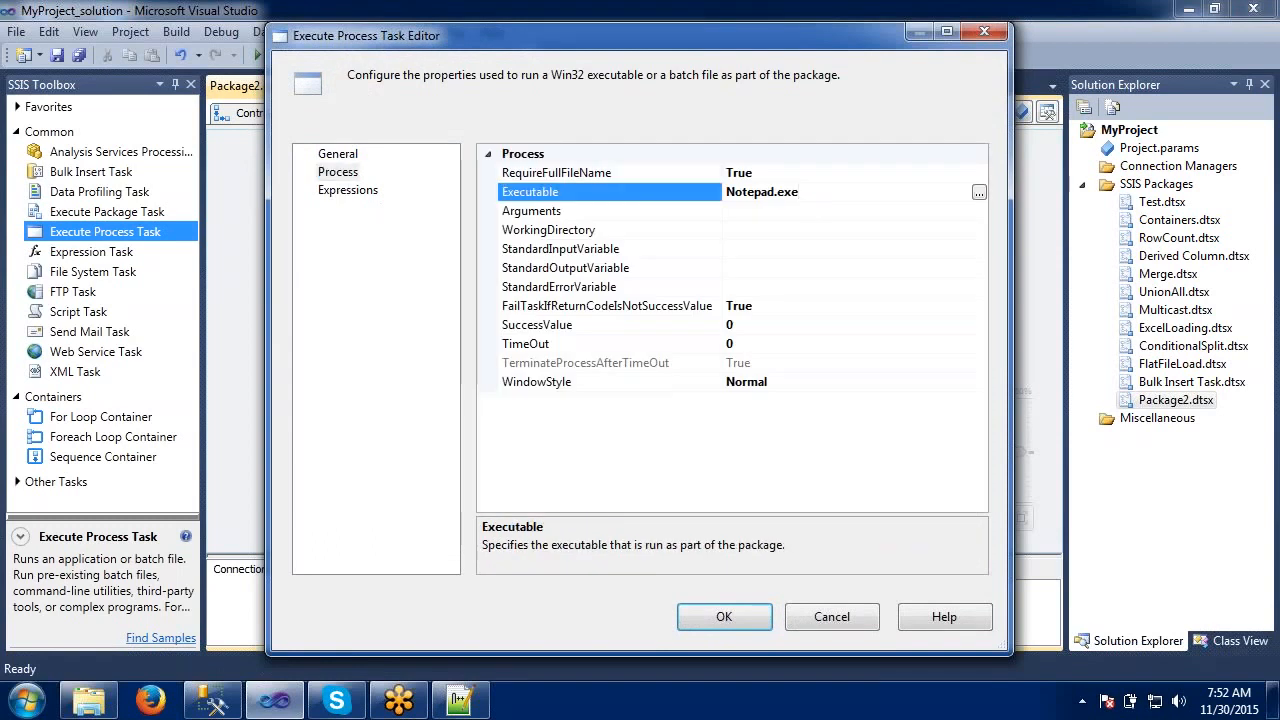
pyautogui.hotkey('shift', 'Home')
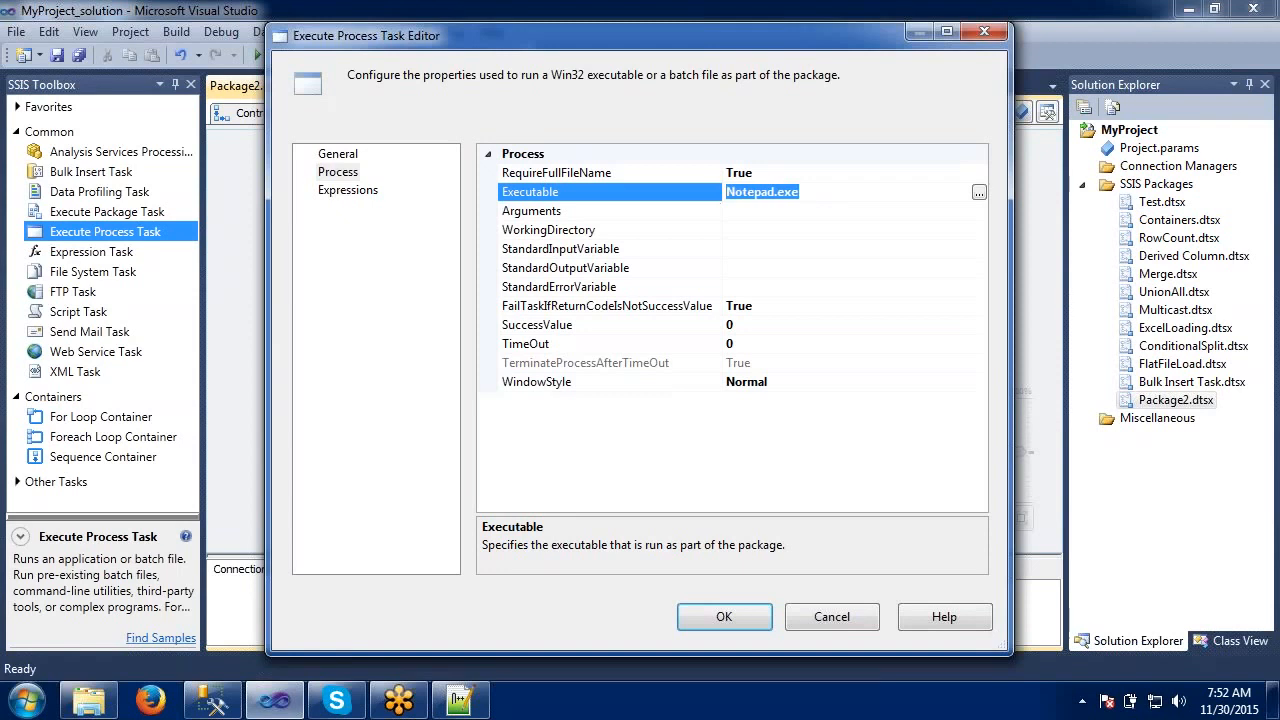
pyautogui.press('BackSpace')
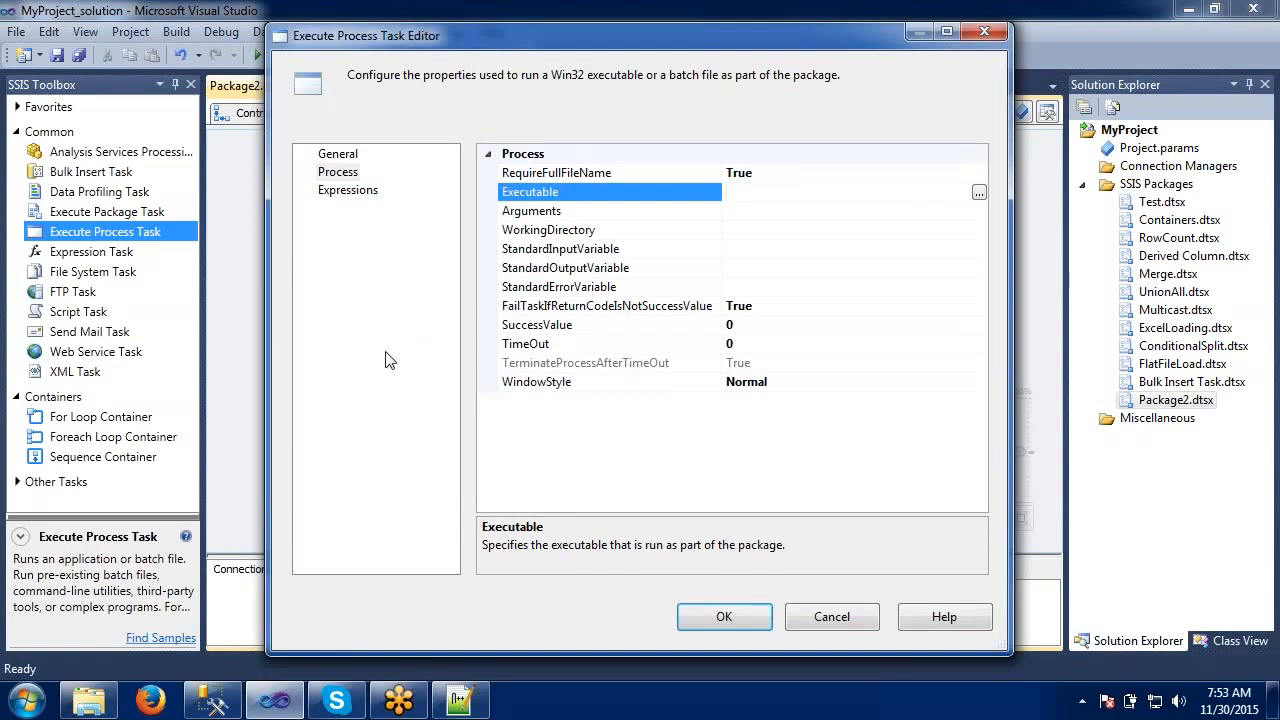
# - Switch to the Source folder in Windows Explorer, maximize it, and examine the text files 1_copy through 4_copy individually and as a group
pyautogui.click(100, 706)
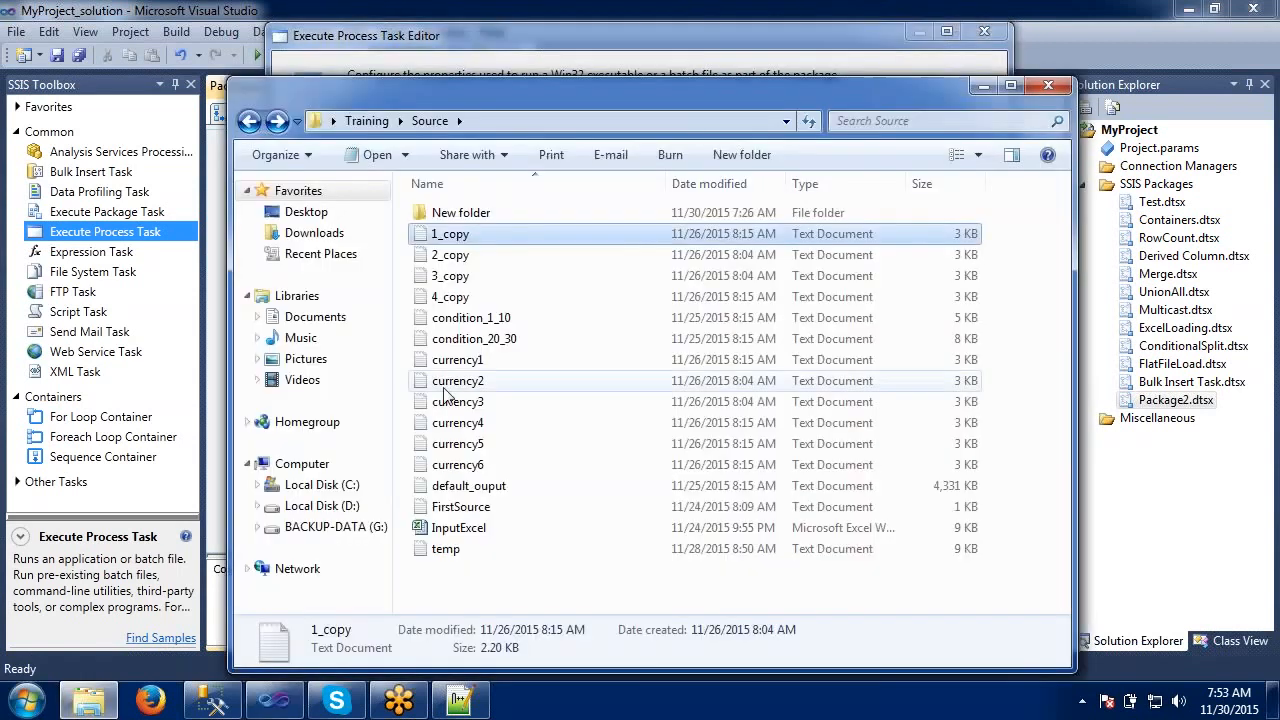
pyautogui.click(1011, 86)
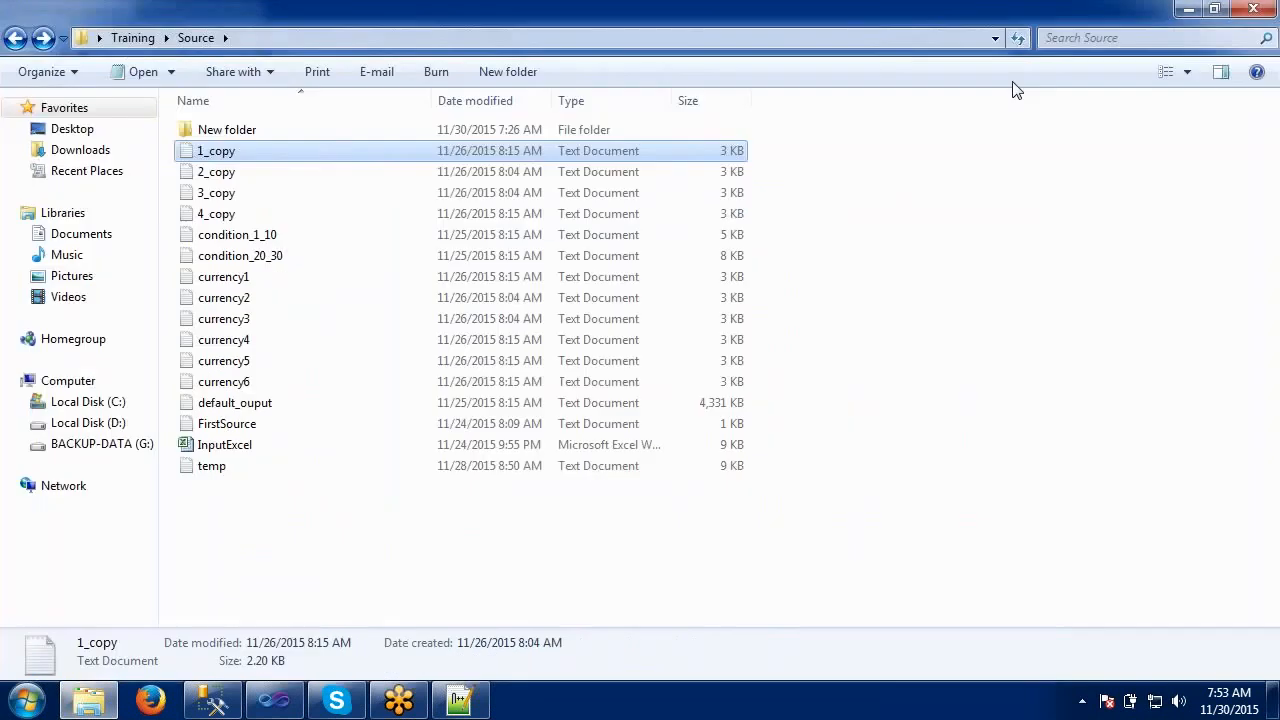
pyautogui.click(218, 177)
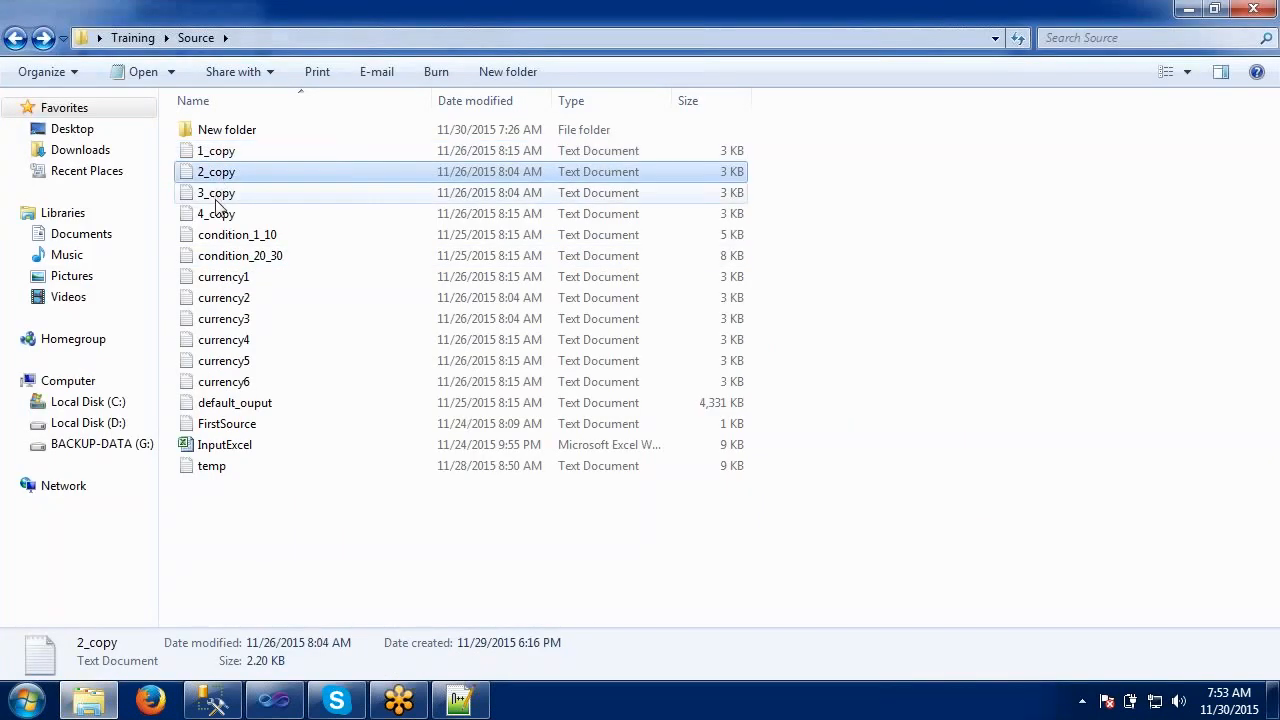
pyautogui.click(217, 198)
pyautogui.click(216, 179)
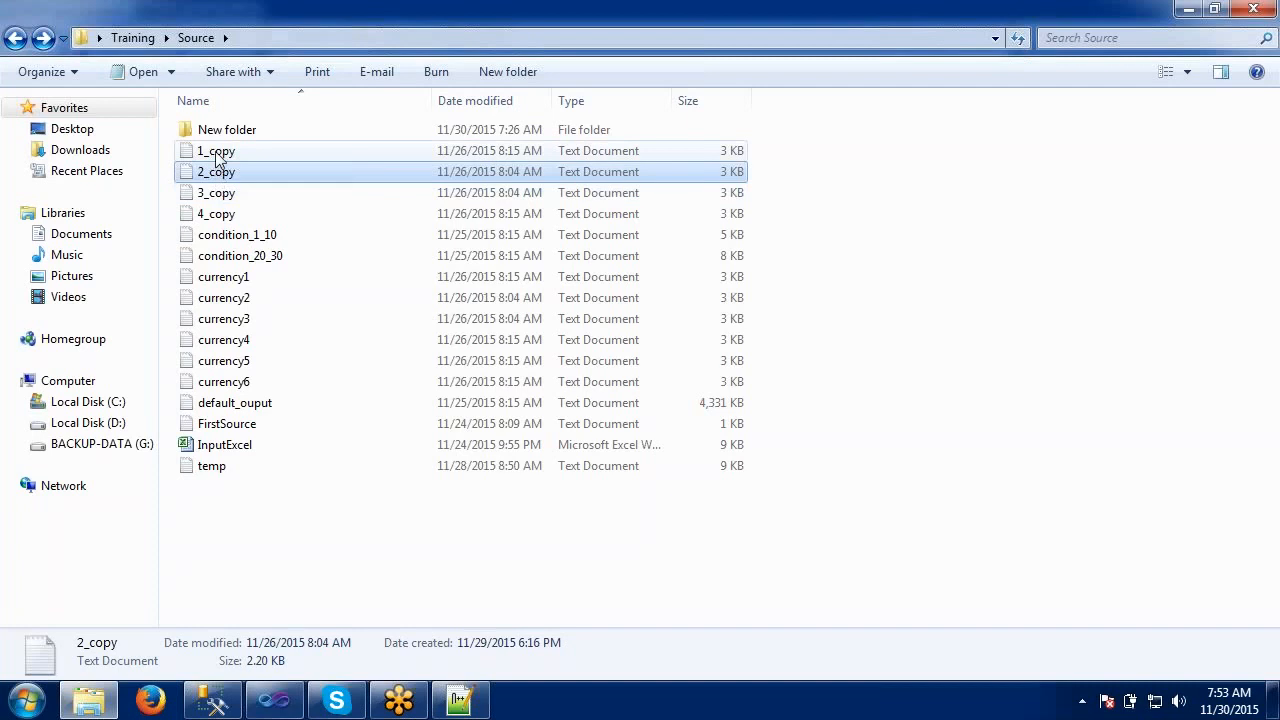
pyautogui.click(217, 157)
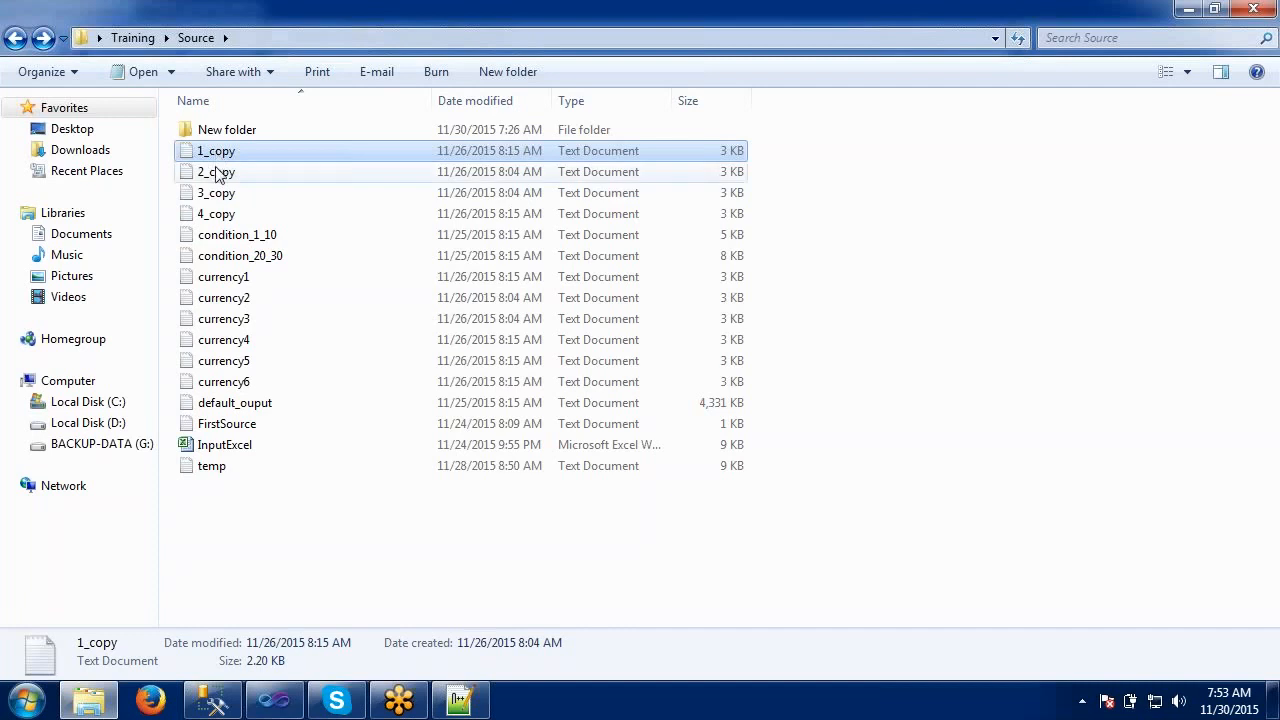
pyautogui.click(216, 172)
pyautogui.click(219, 193)
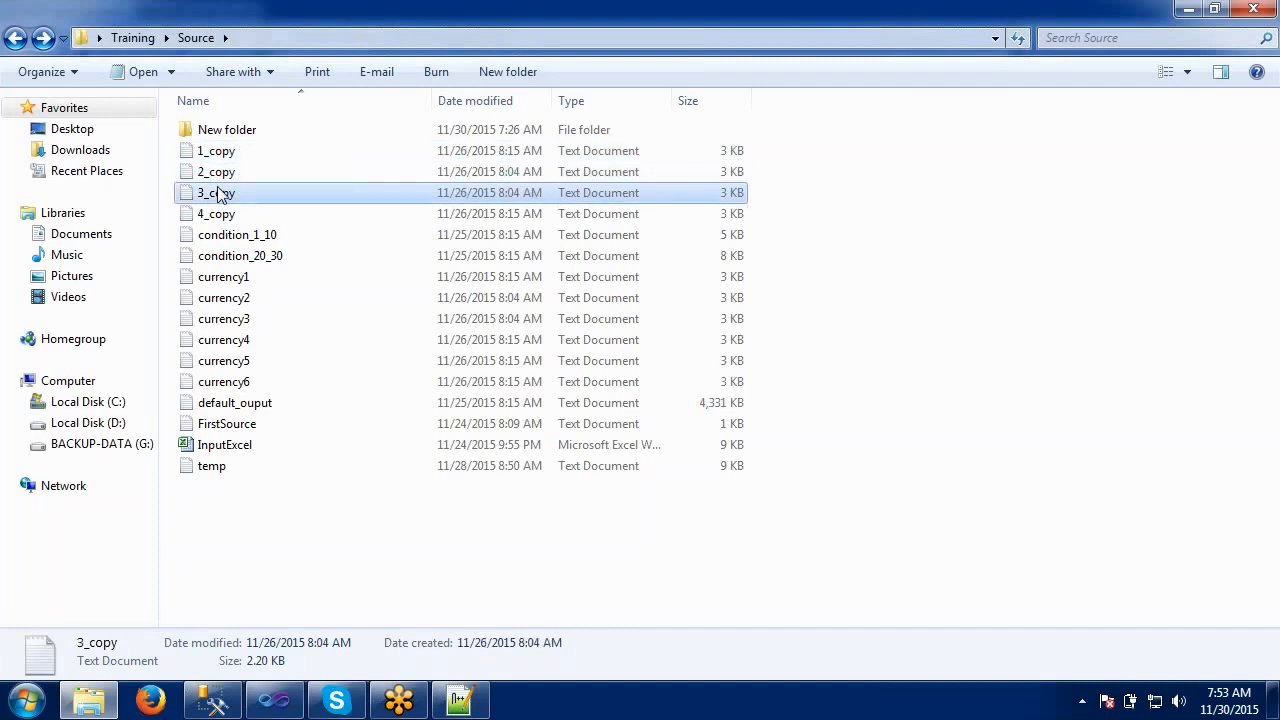
pyautogui.click(219, 214)
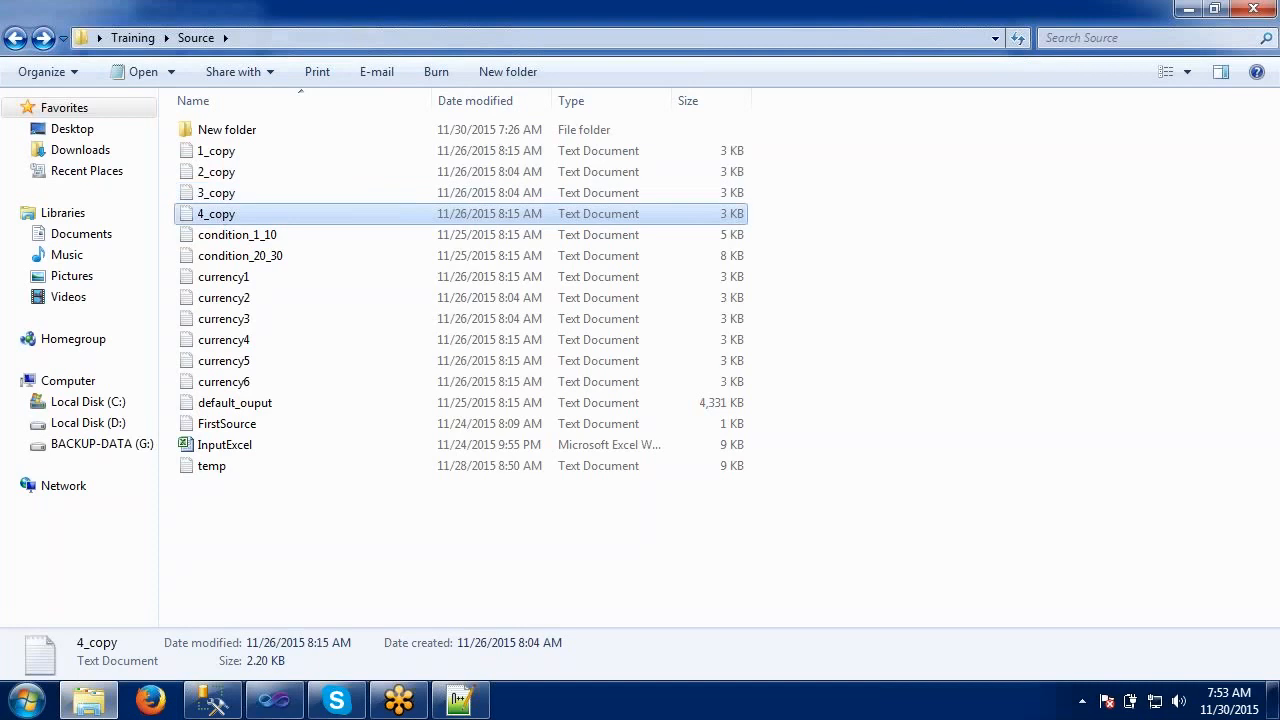
pyautogui.click(217, 152)
pyautogui.hotkey('shift', 'Down')
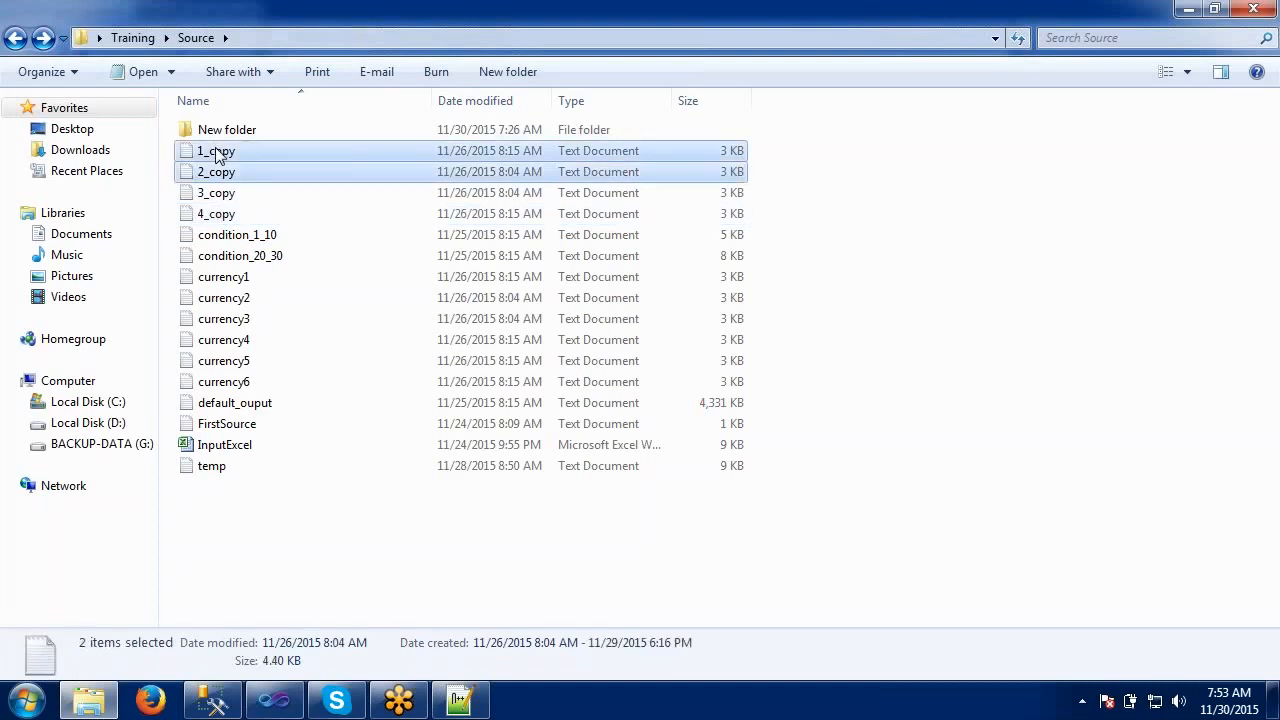
pyautogui.hotkey('shift', 'Down')
pyautogui.hotkey('shift', 'Down')
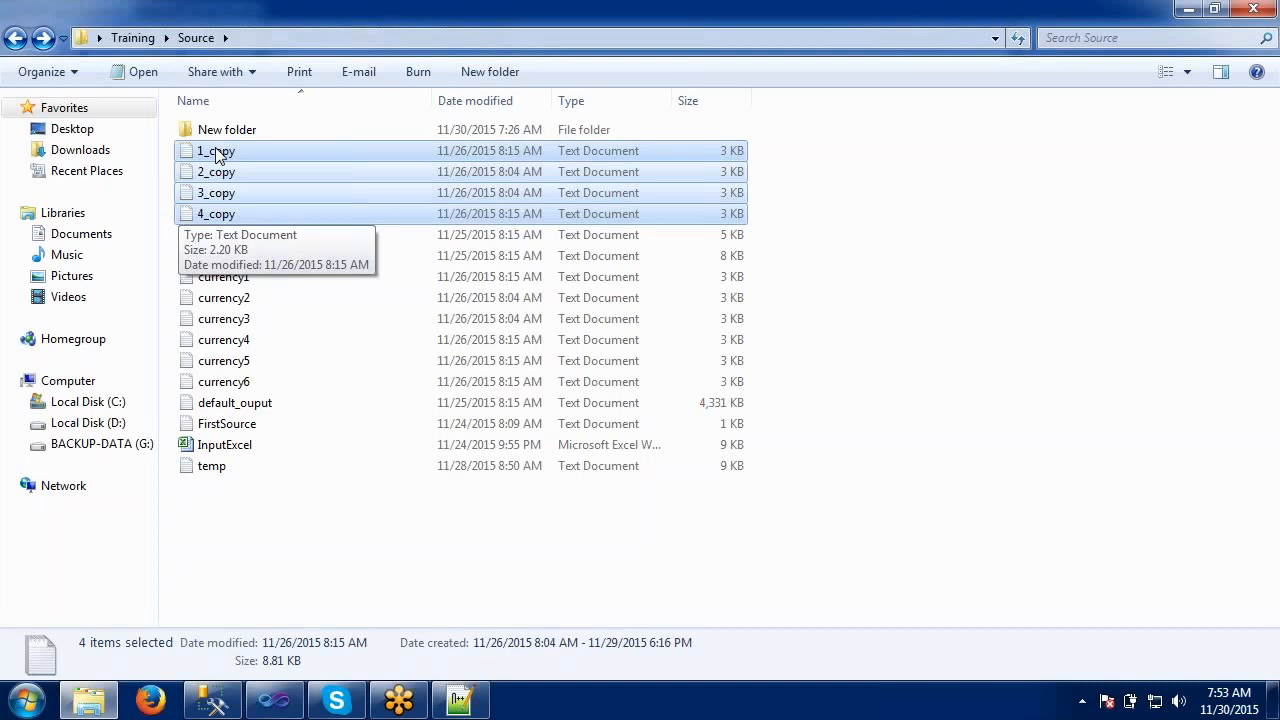
# - Compress the 1_copy text file into the archive 1_copy.7z with 7-Zip
pyautogui.click(215, 172)
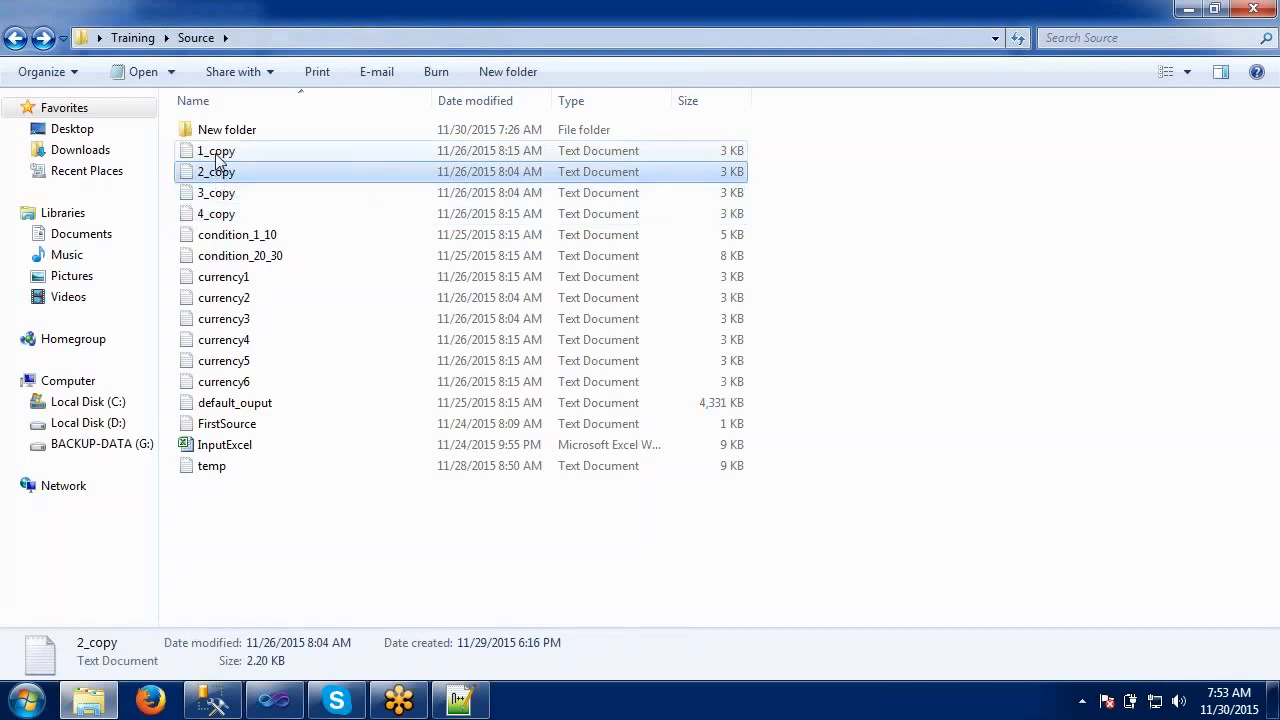
pyautogui.click(219, 158)
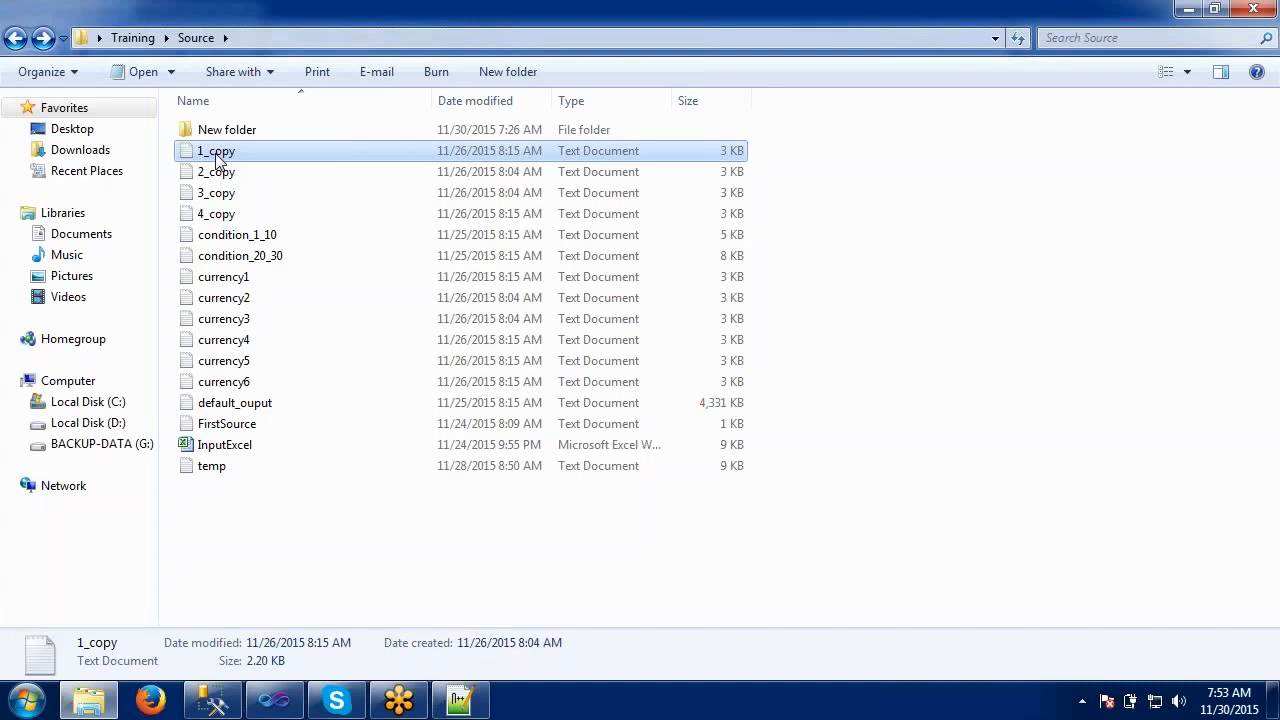
pyautogui.rightClick(219, 158)
pyautogui.moveTo(262, 233)
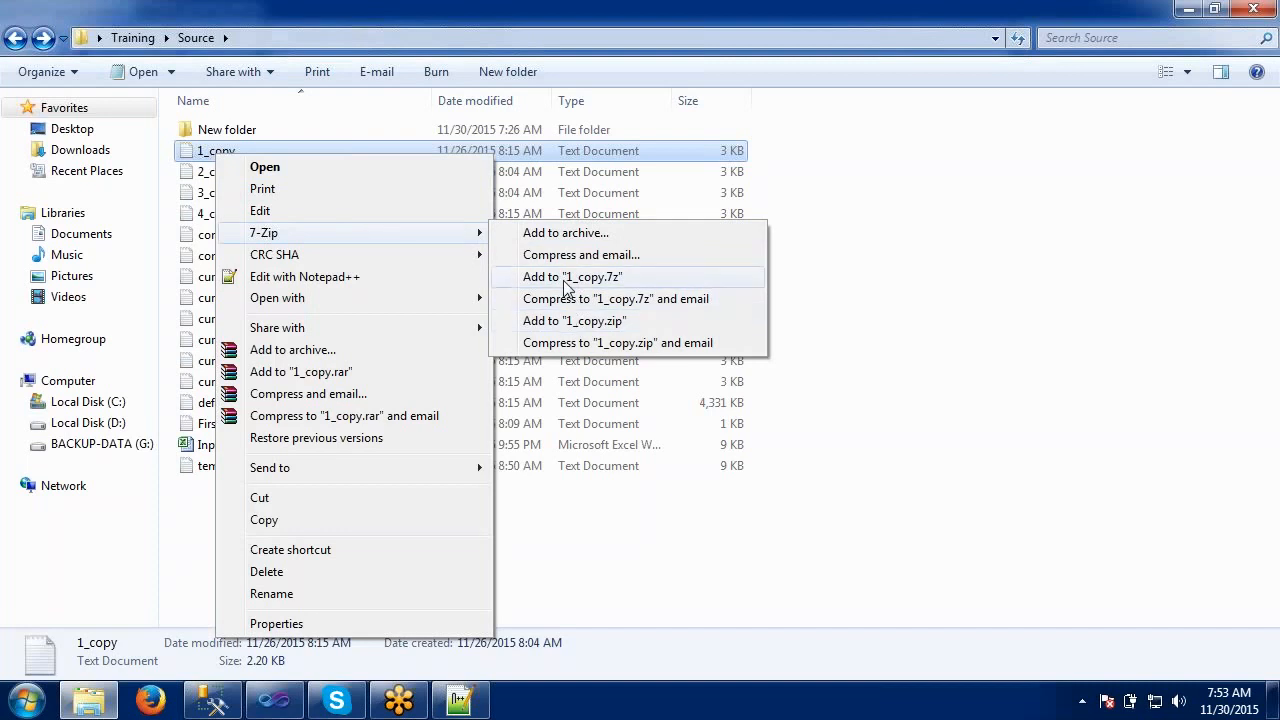
pyautogui.click(566, 284)
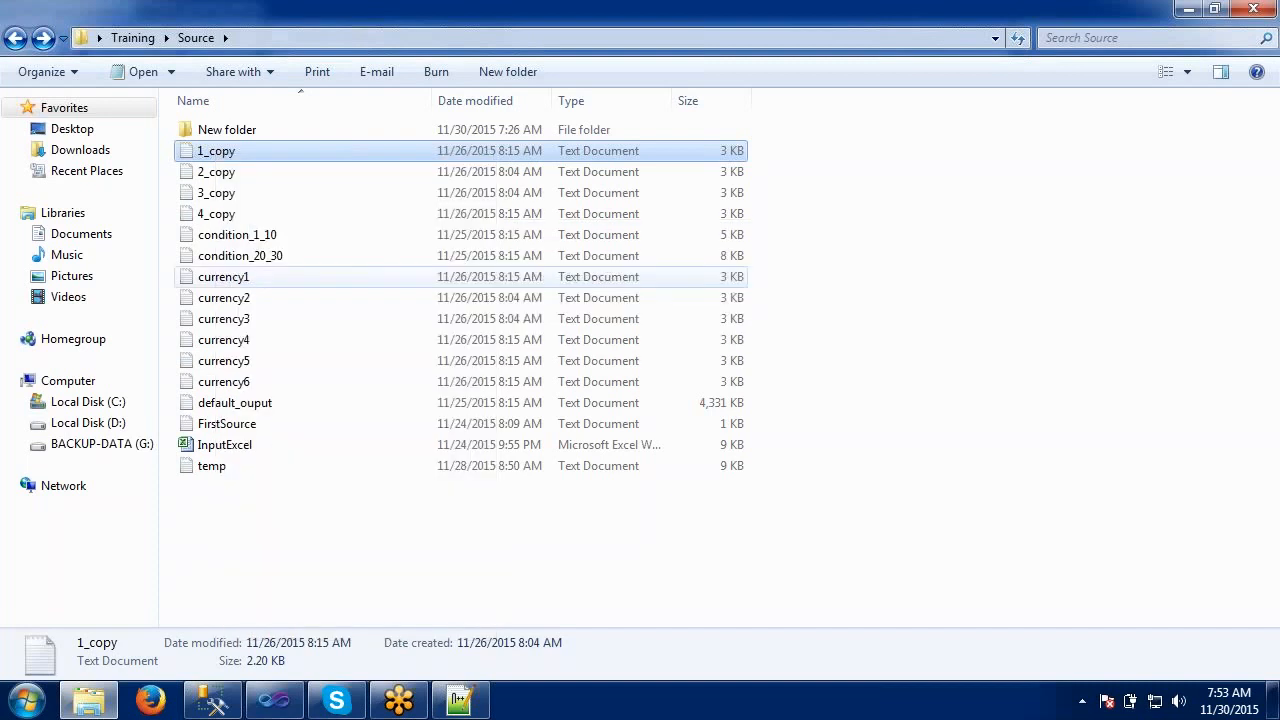
pyautogui.click(235, 150)
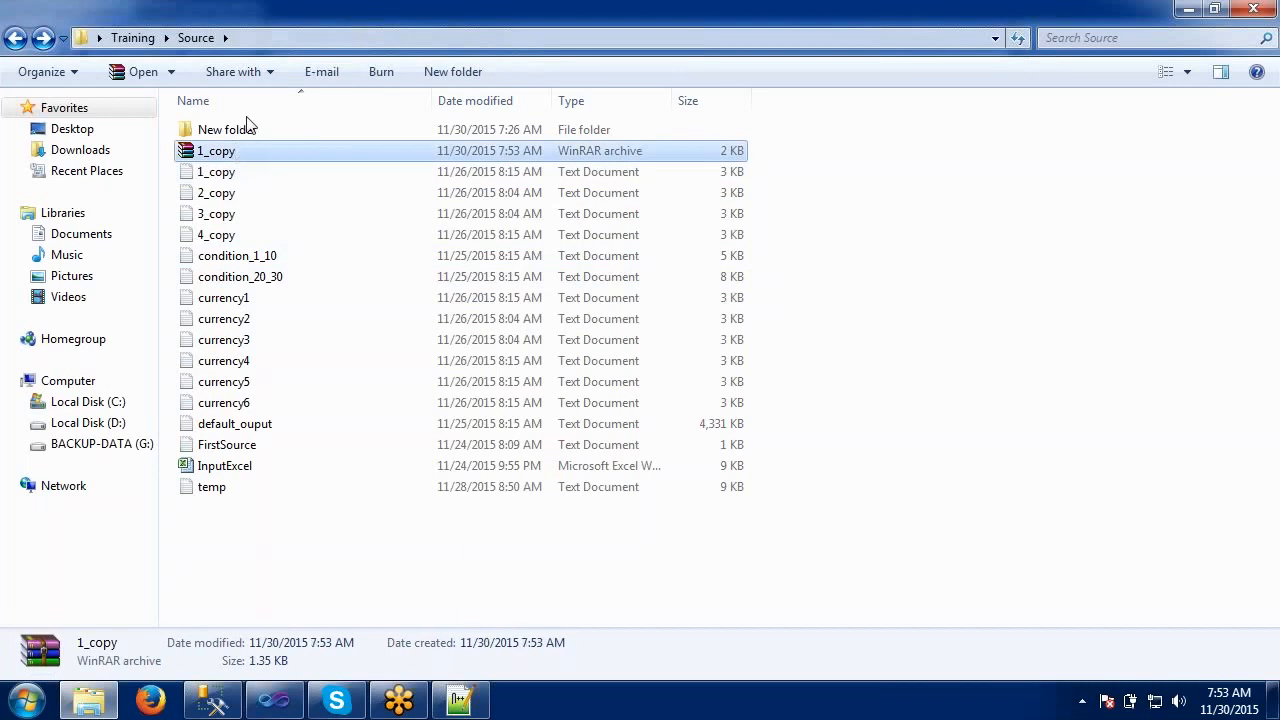
pyautogui.click(268, 181)
pyautogui.hotkey('shift', 'Down')
pyautogui.hotkey('shift', 'Down')
pyautogui.hotkey('shift', 'Down')
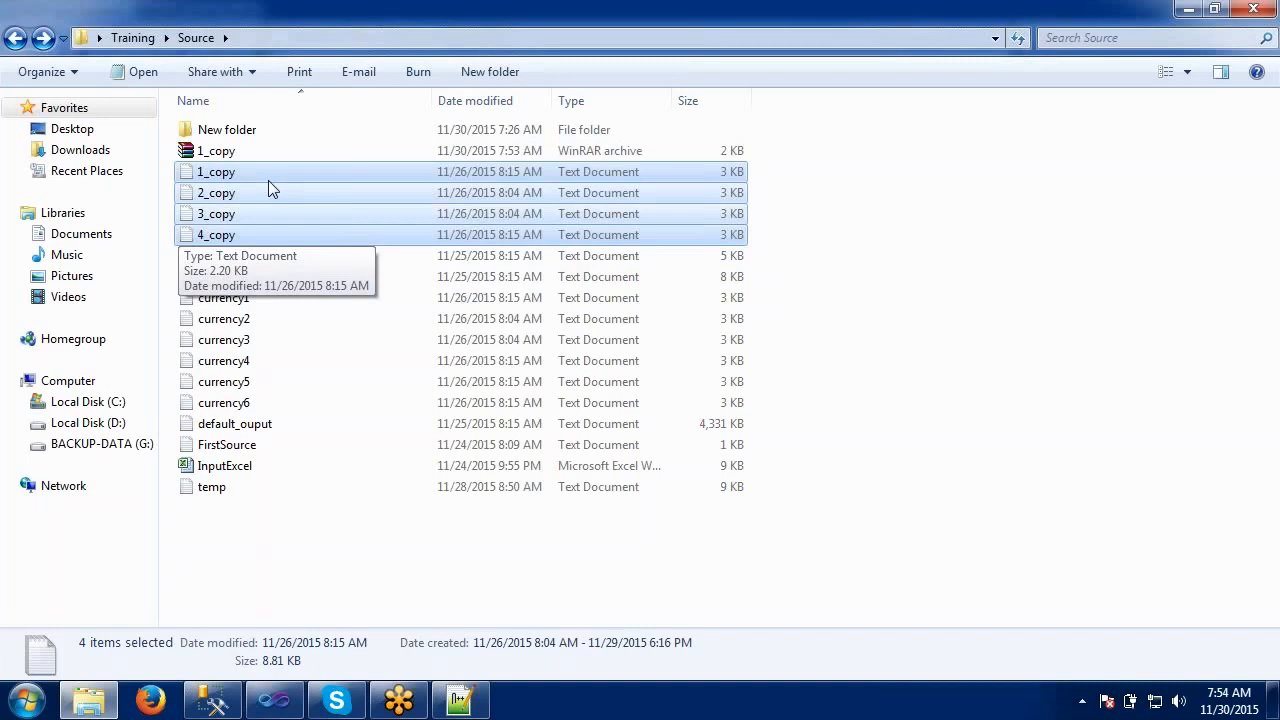
pyautogui.click(220, 553)
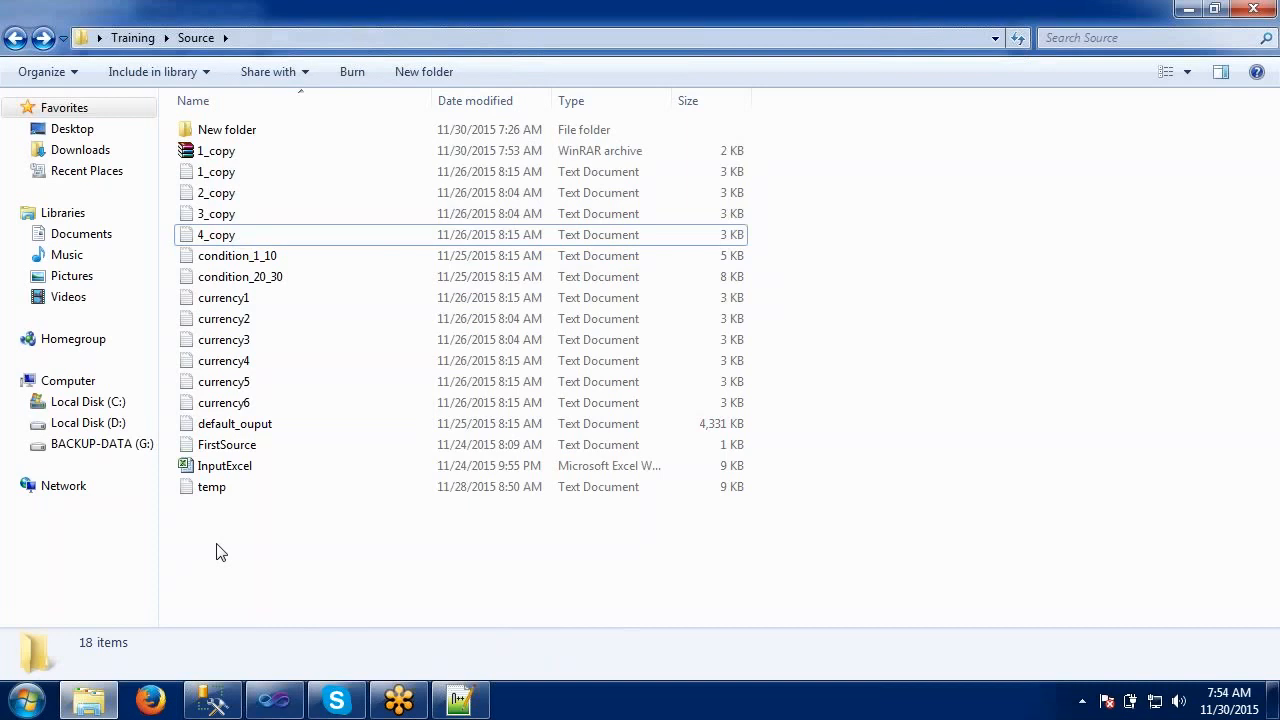
# - Delete the 1_copy archive from the Source folder and confirm moving it to the Recycle Bin
pyautogui.click(222, 158)
pyautogui.press('Delete')
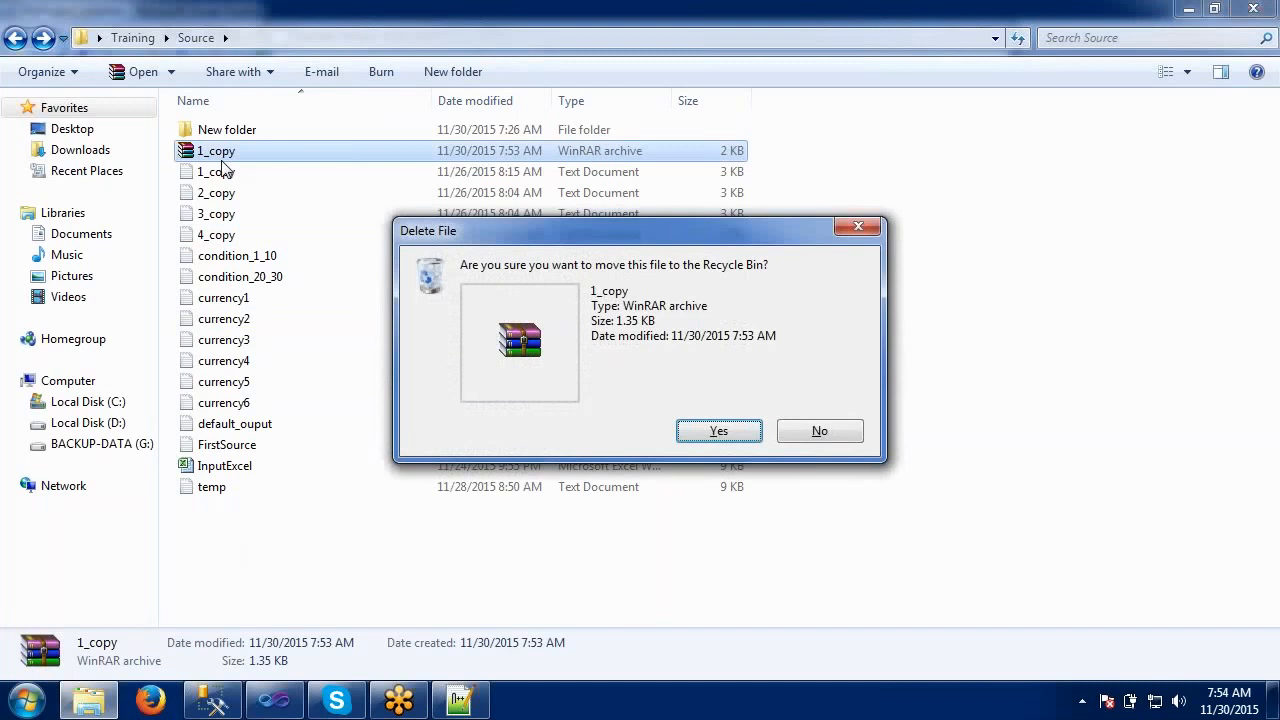
pyautogui.press('Return')
pyautogui.click(222, 160)
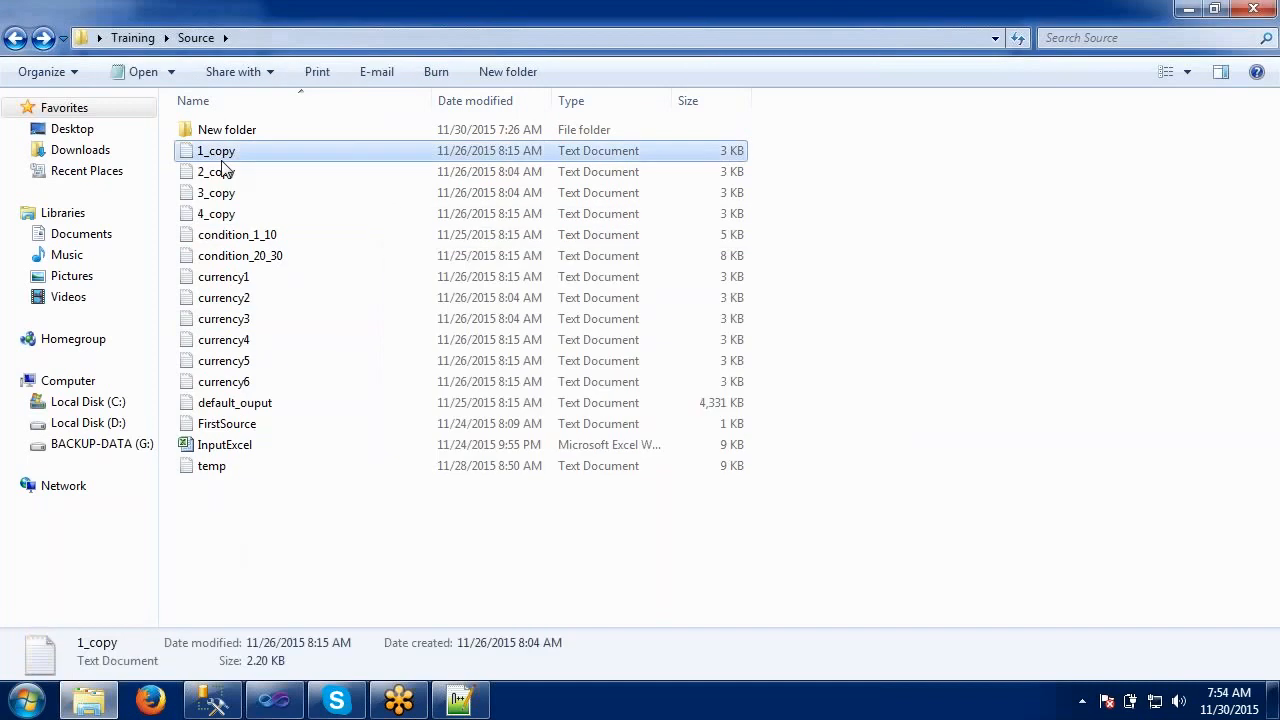
pyautogui.click(222, 176)
pyautogui.click(222, 194)
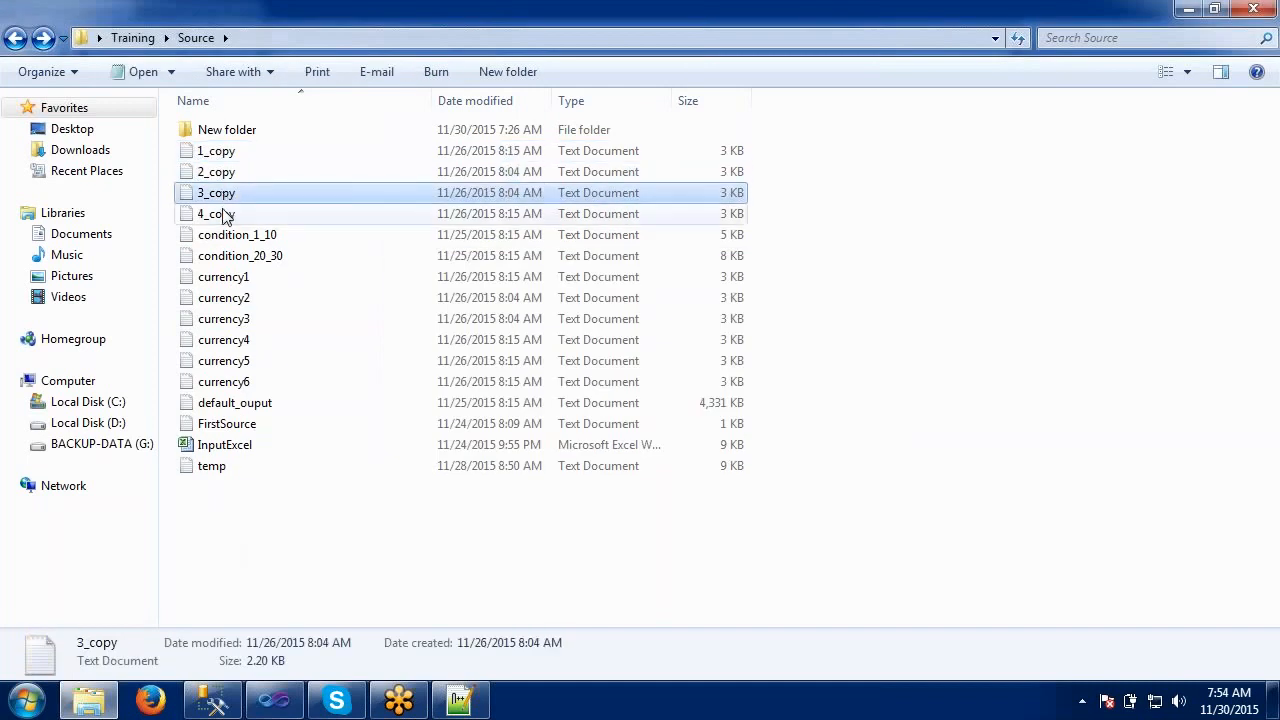
pyautogui.click(222, 214)
pyautogui.click(222, 160)
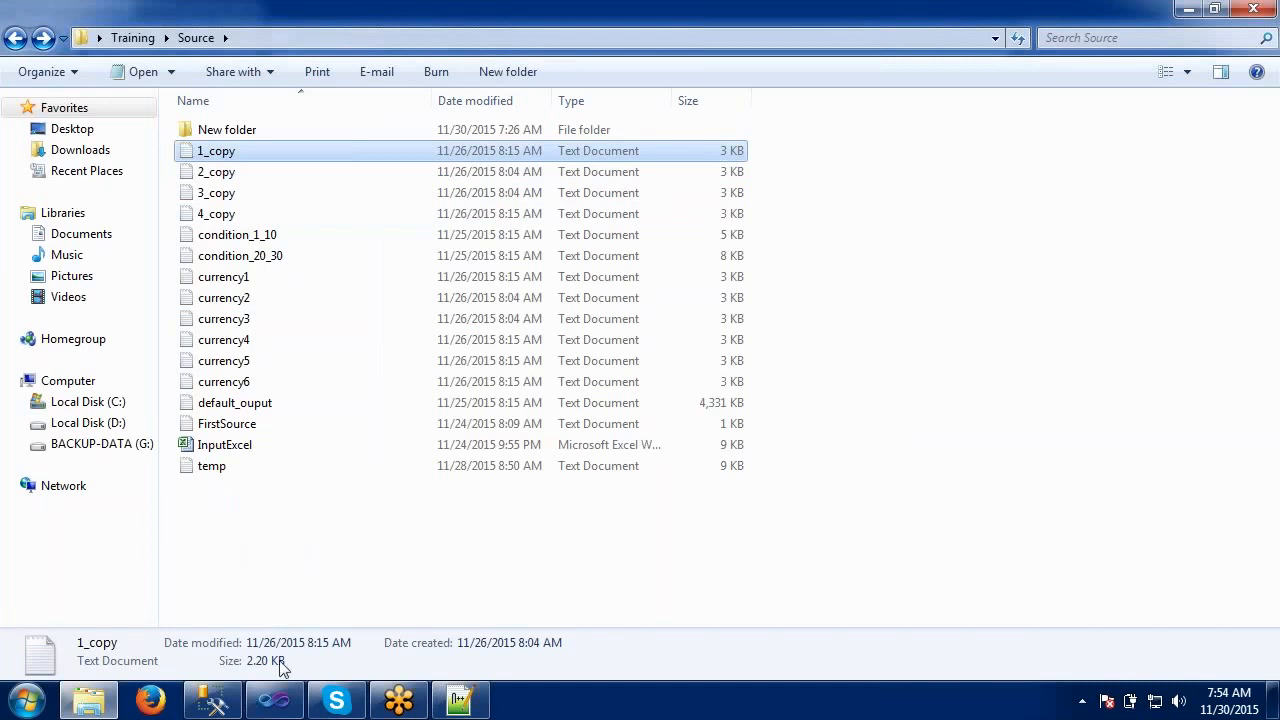
# - Switch to Visual Studio, set the task's Executable to C:\Program Files\7-Zip\7z.exe, and open the Arguments property for editing
pyautogui.click(278, 699)
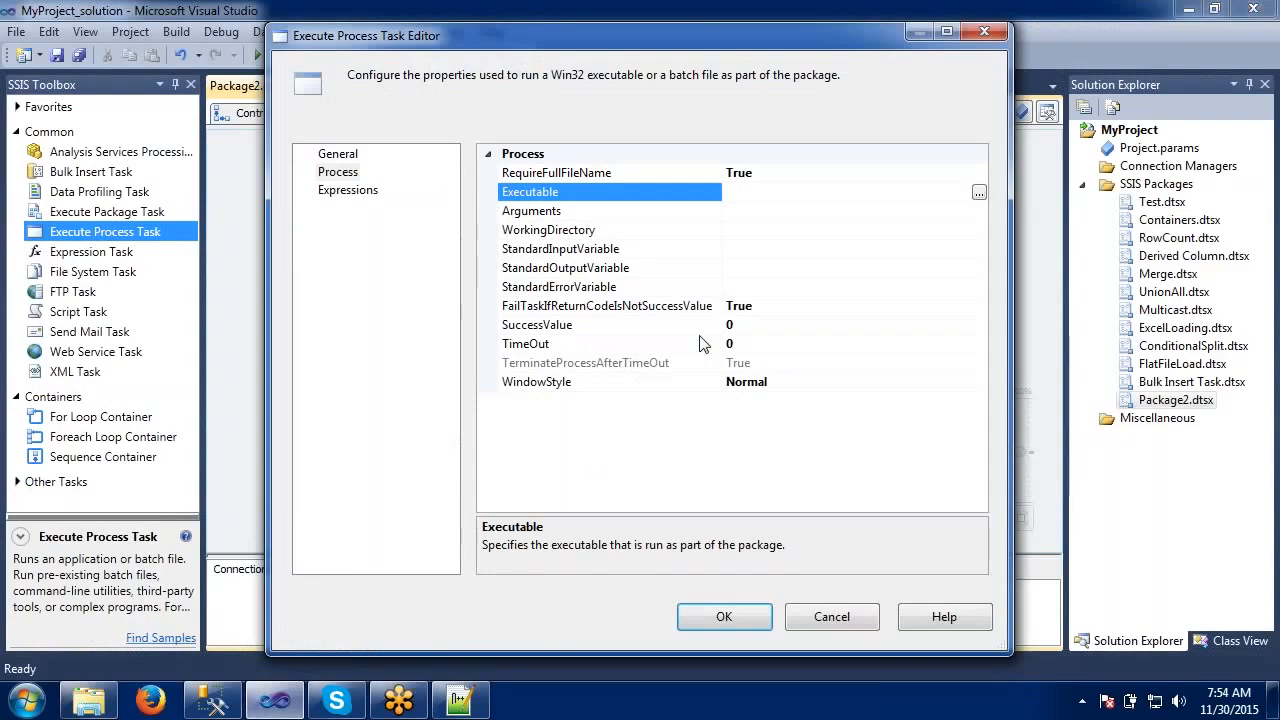
pyautogui.click(978, 194)
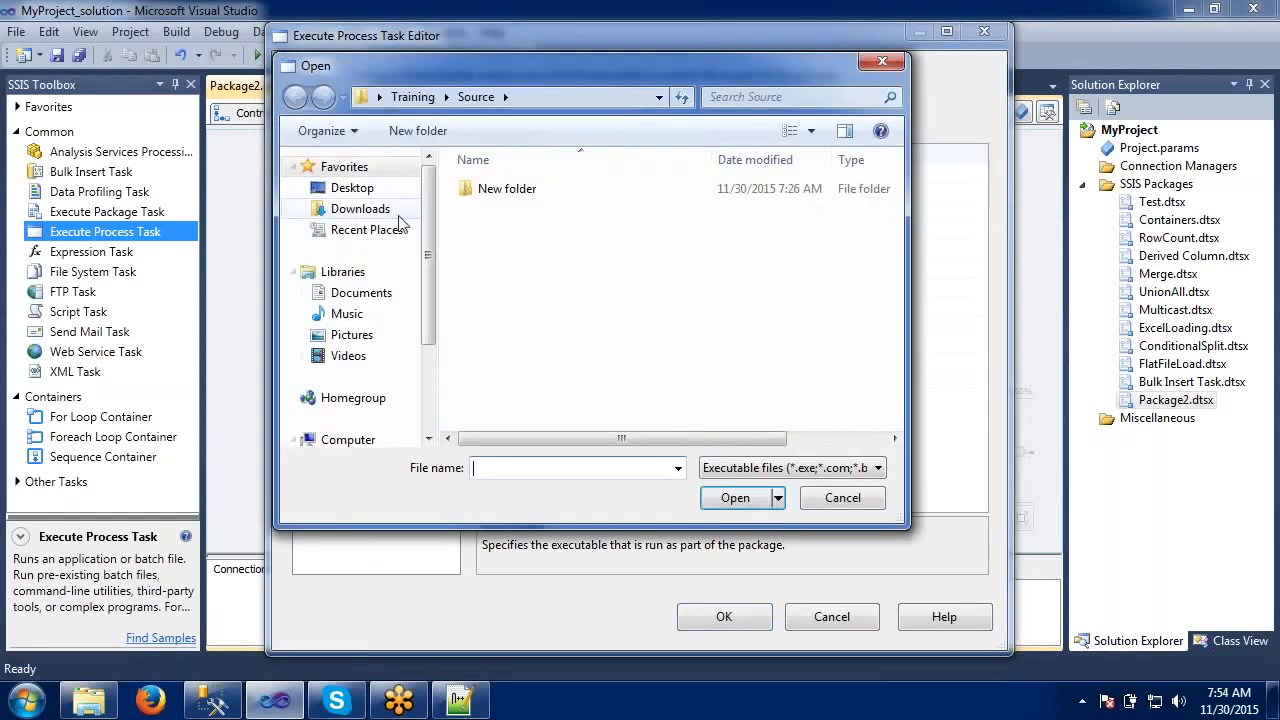
pyautogui.moveTo(433, 209); pyautogui.dragTo(427, 302)
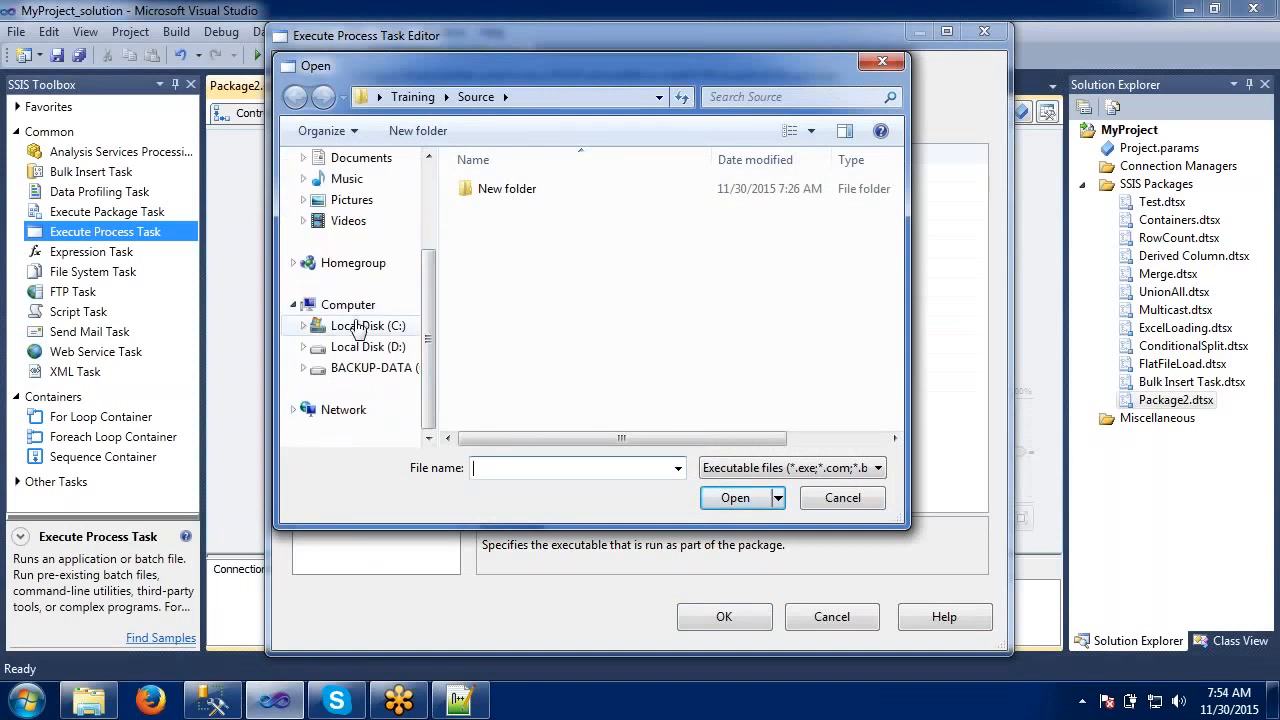
pyautogui.click(362, 326)
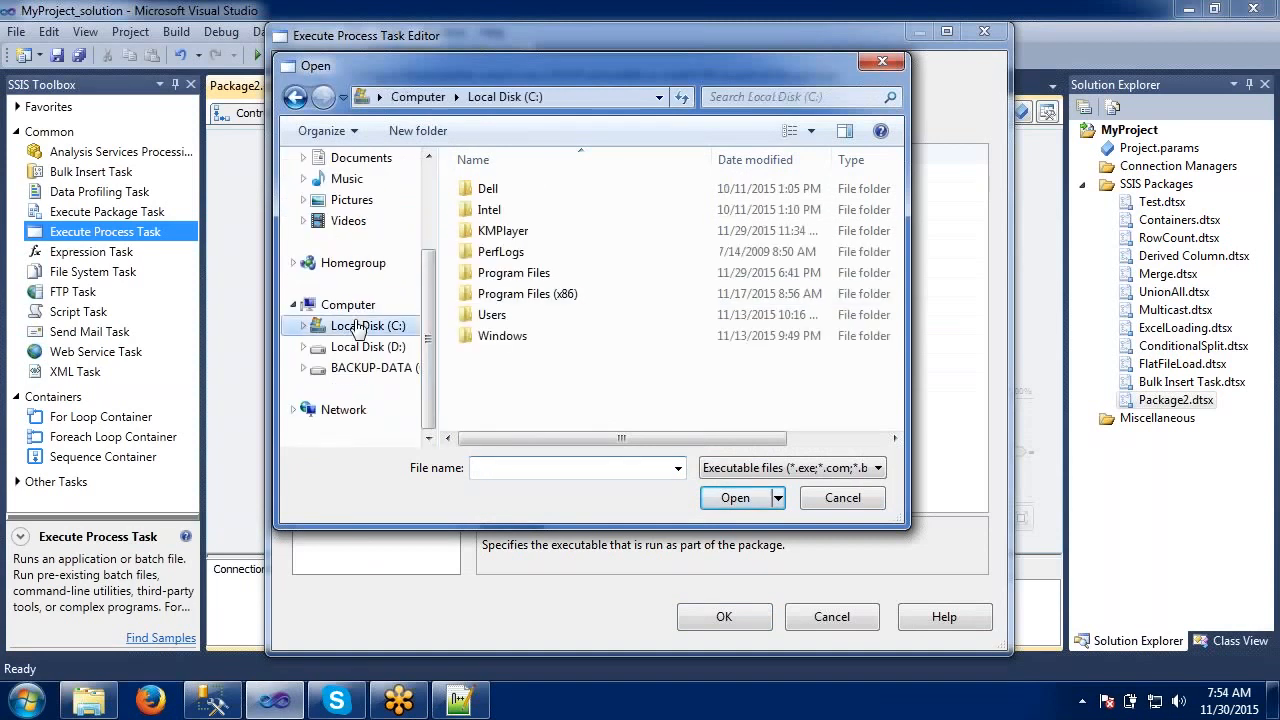
pyautogui.doubleClick(497, 280)
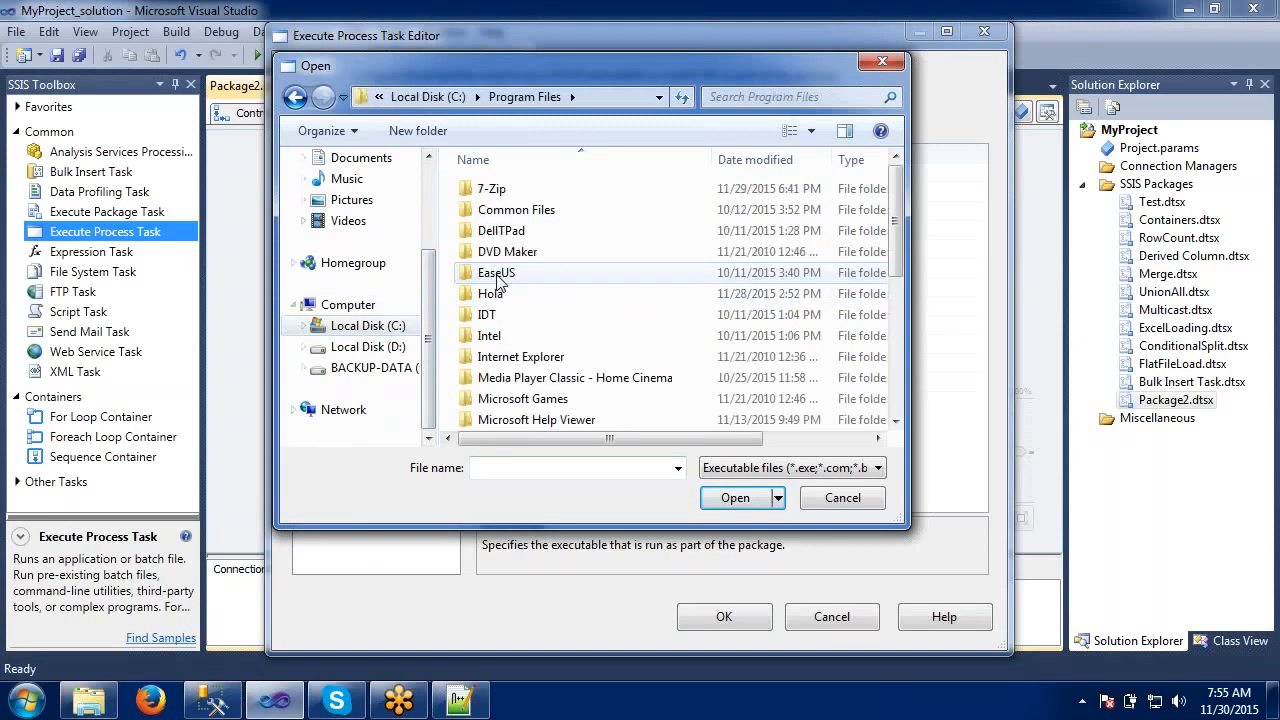
pyautogui.doubleClick(491, 190)
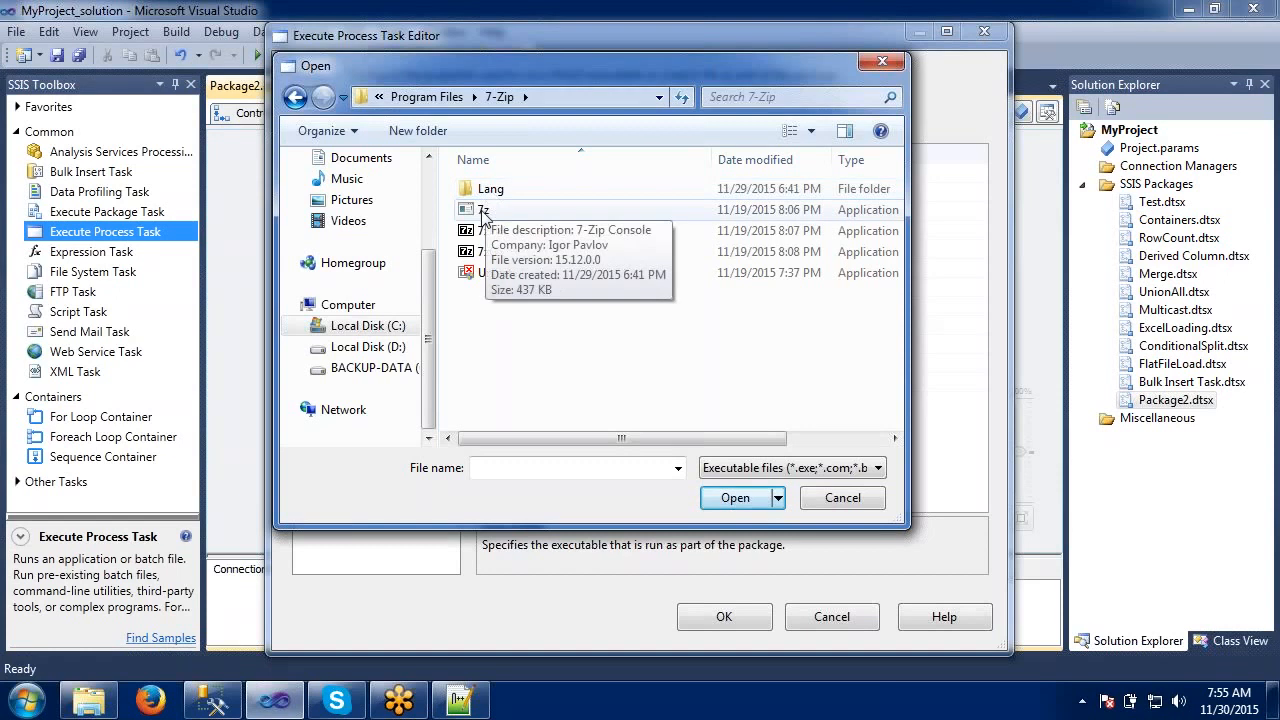
pyautogui.click(483, 212)
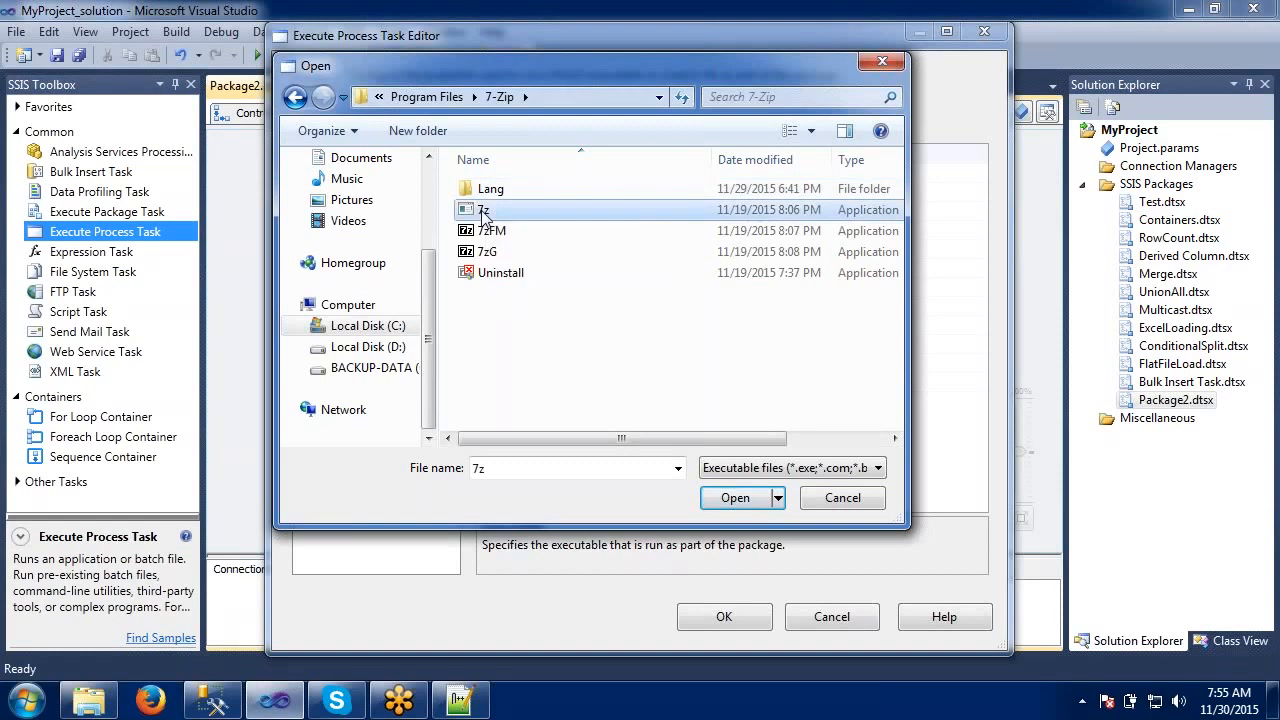
pyautogui.click(734, 497)
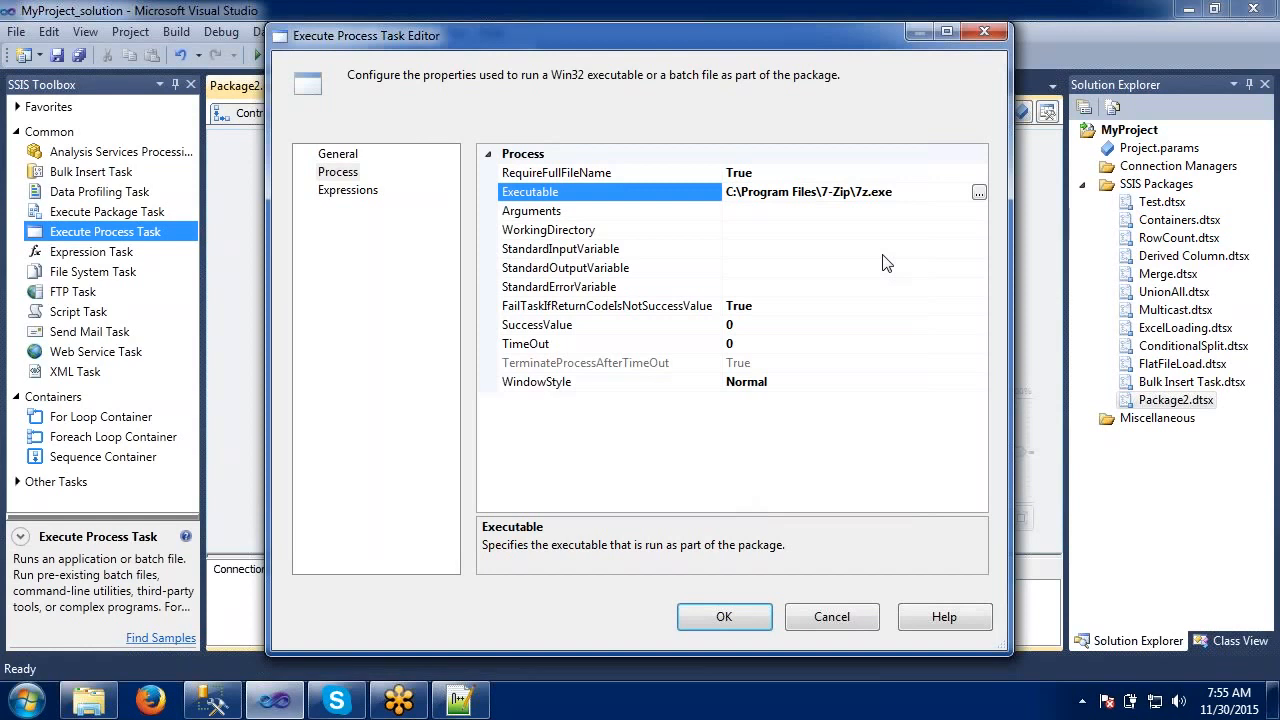
pyautogui.click(778, 211)
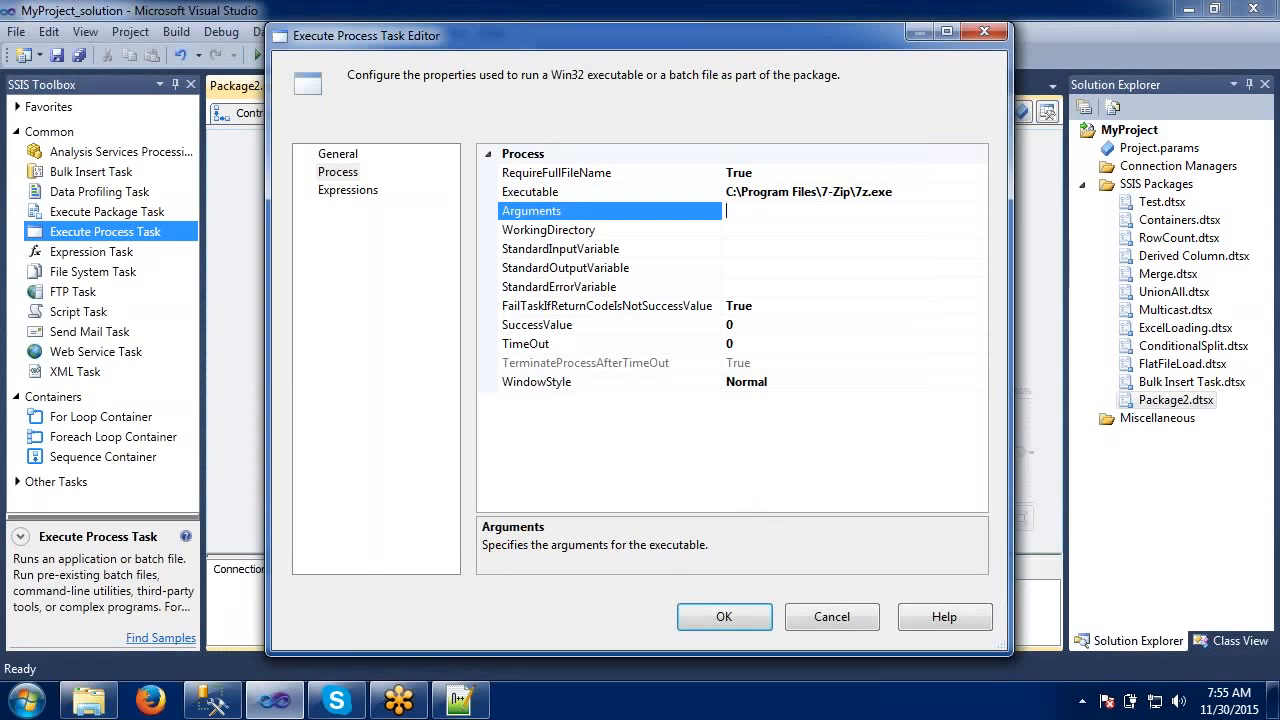
# - Switch to Notepad++ and copy the a -tzip command for 1_copy from Daily-work.txt into item 1 of the new 1 notes
pyautogui.click(457, 700)
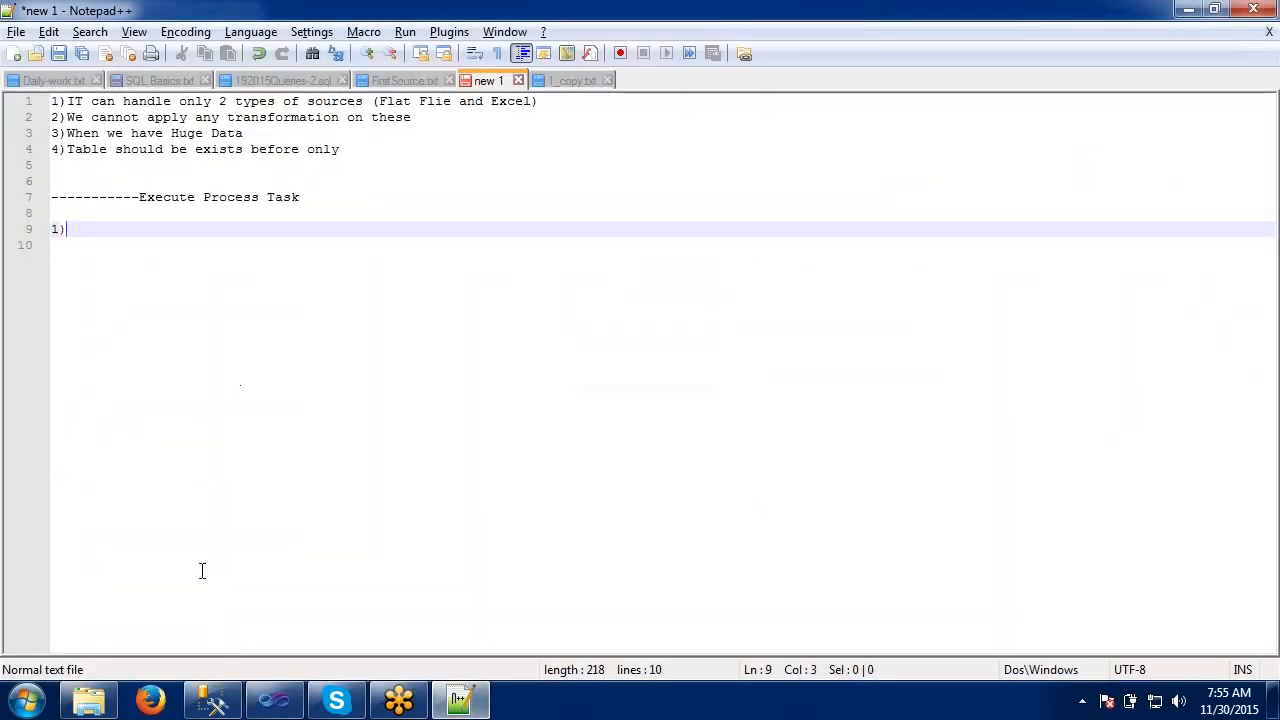
pyautogui.click(74, 76)
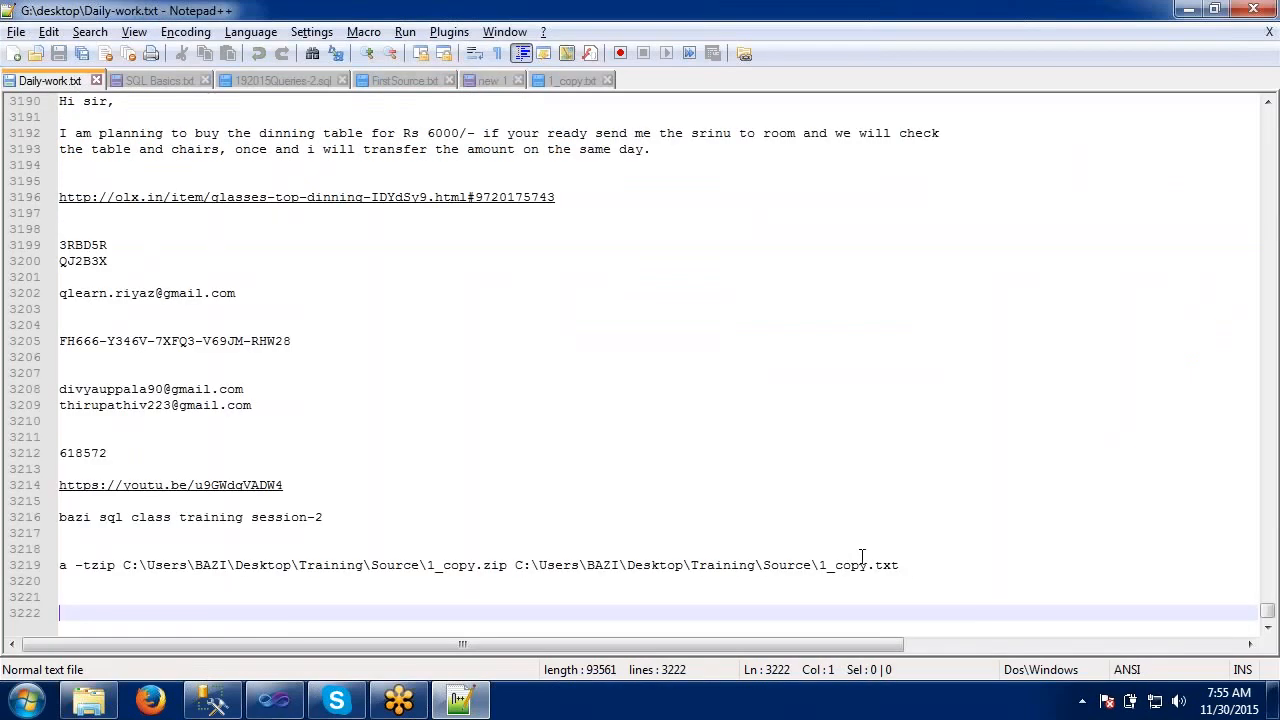
pyautogui.click(917, 568)
pyautogui.hotkey('shift', 'Home')
pyautogui.hotkey('ctrl', 'c')
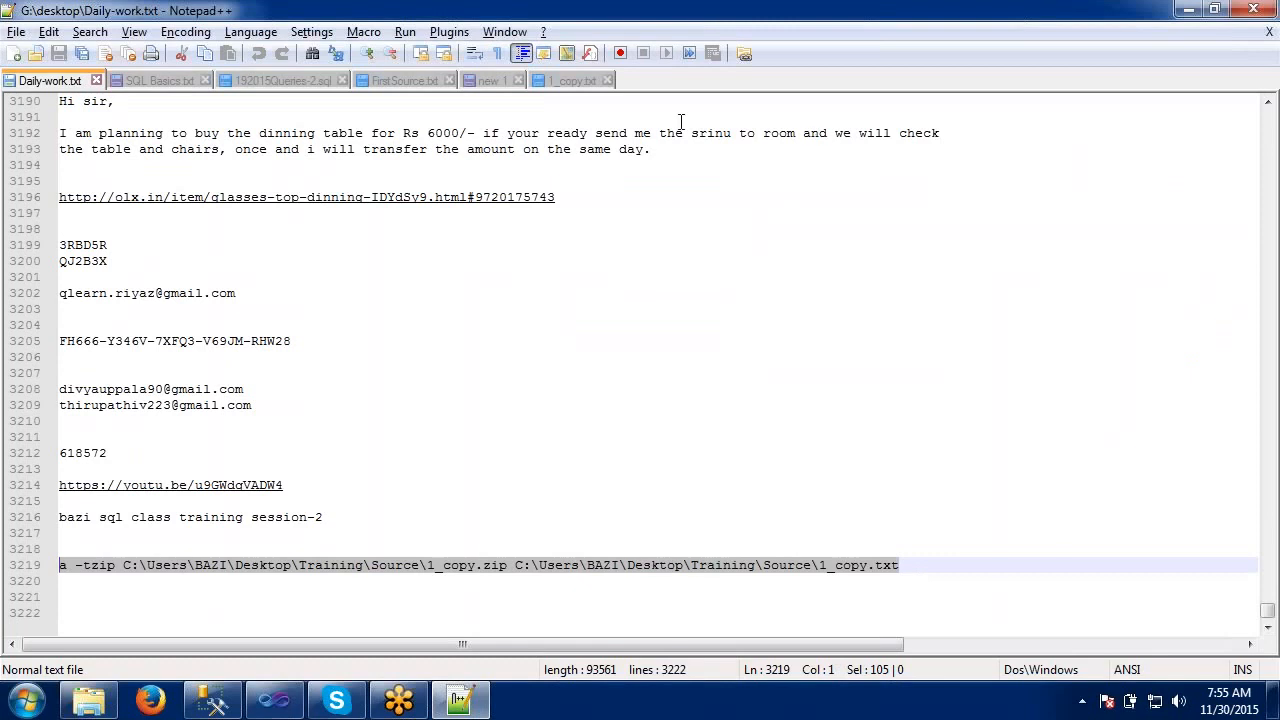
pyautogui.click(482, 84)
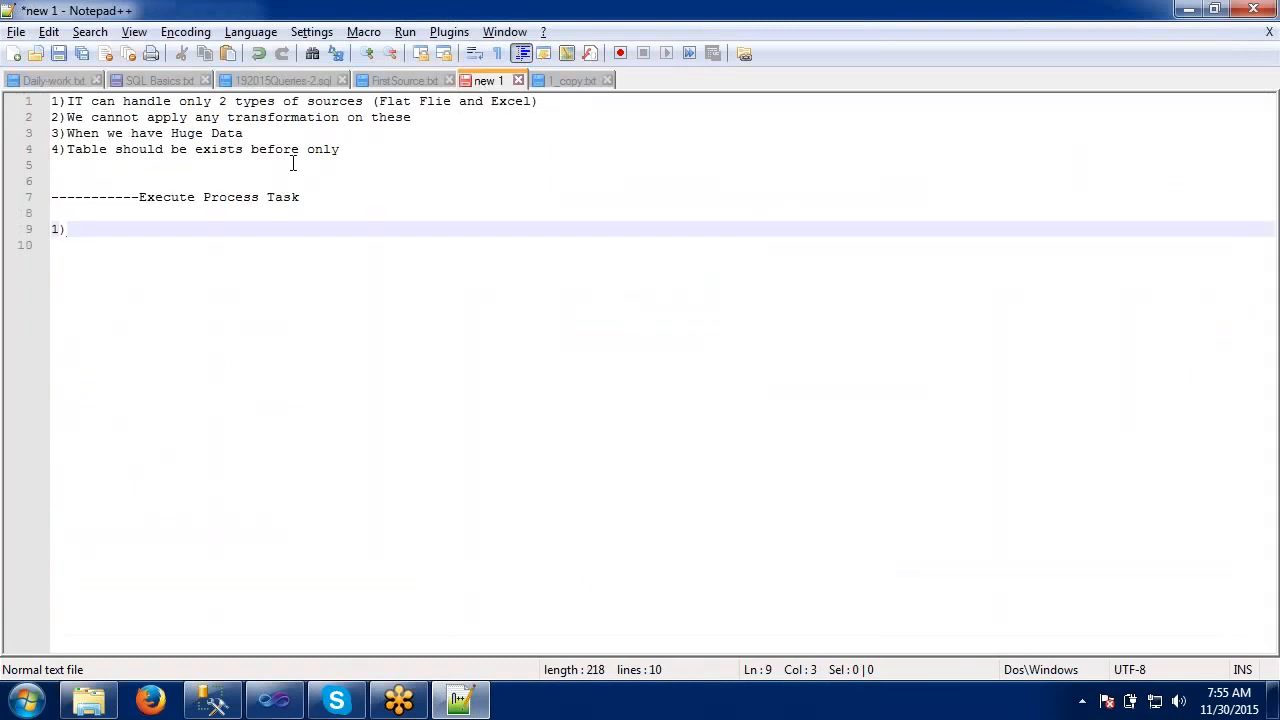
pyautogui.hotkey('ctrl', 'v')
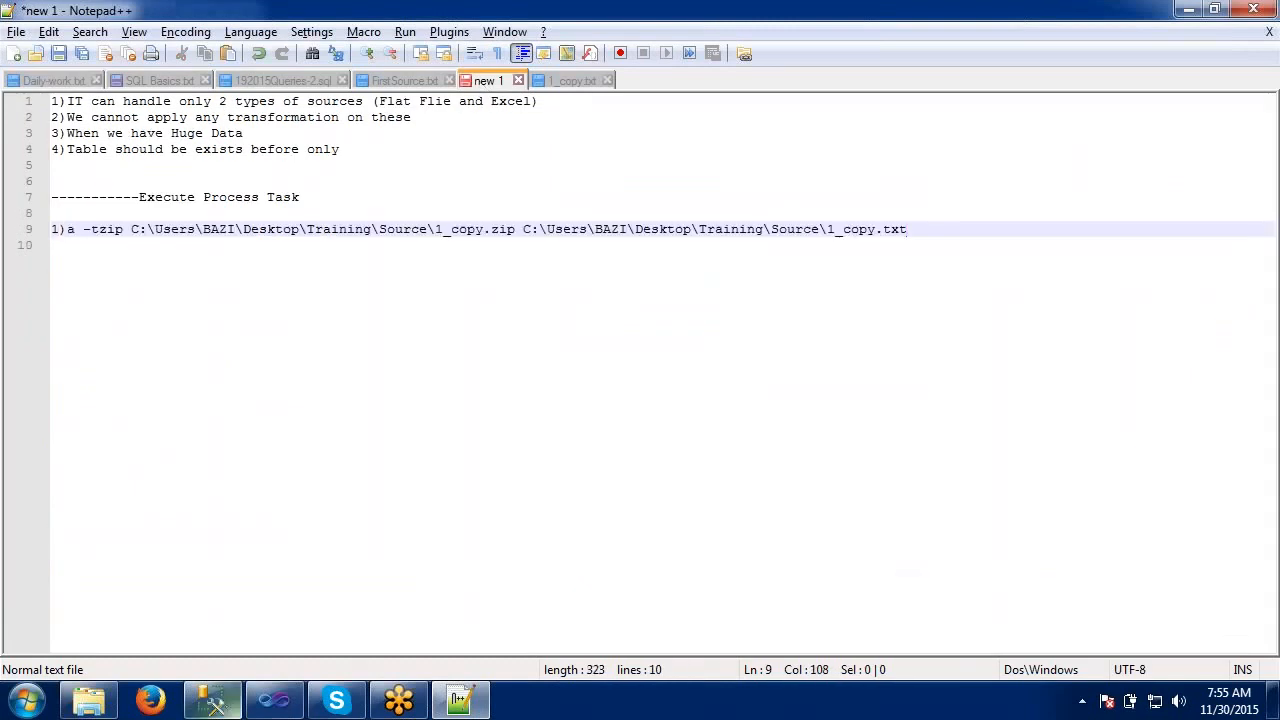
# - Switch to SQL Server Management Studio and paste the a -tzip command on a new line below the select query
pyautogui.click(228, 708)
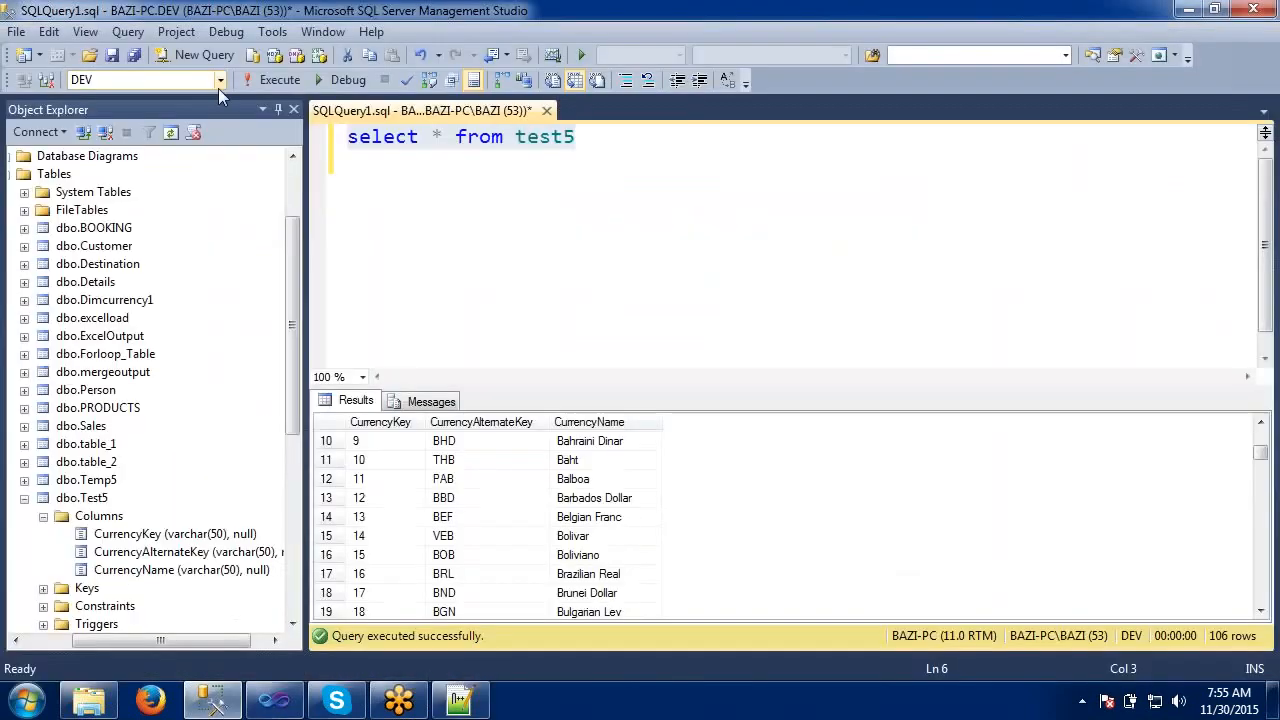
pyautogui.press('Return')
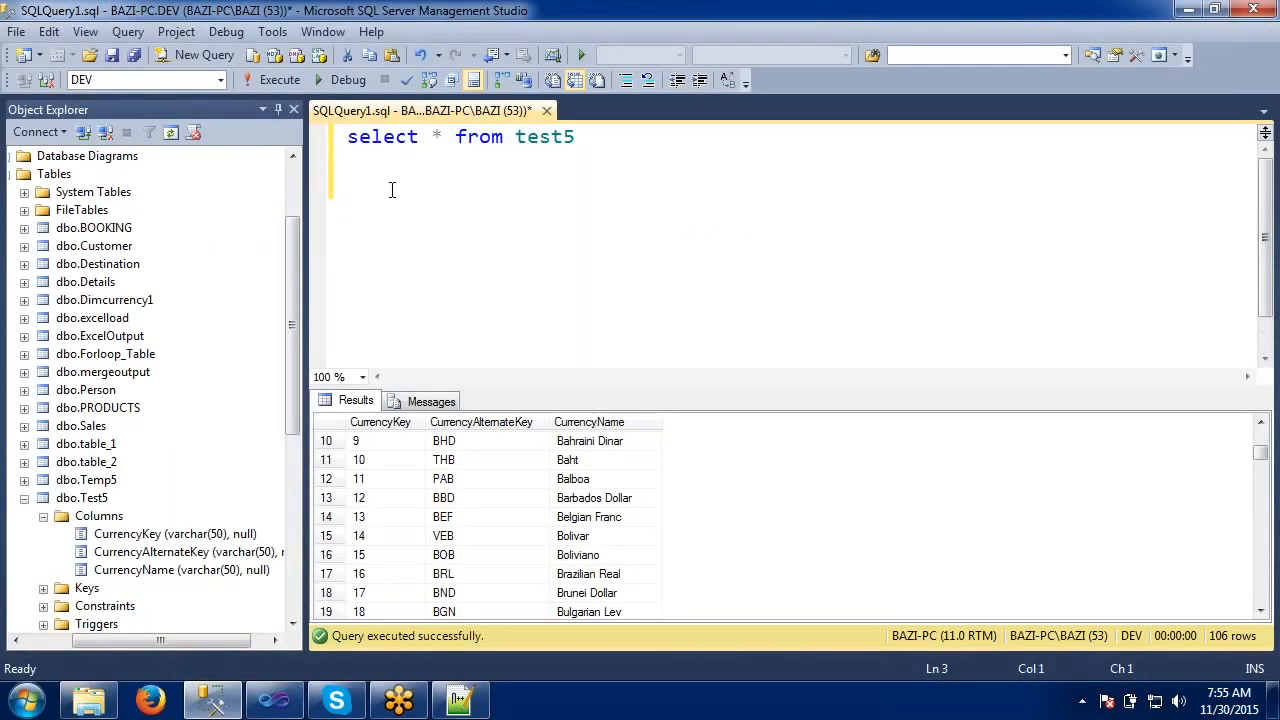
pyautogui.hotkey('ctrl', 'v')
pyautogui.press('Home')
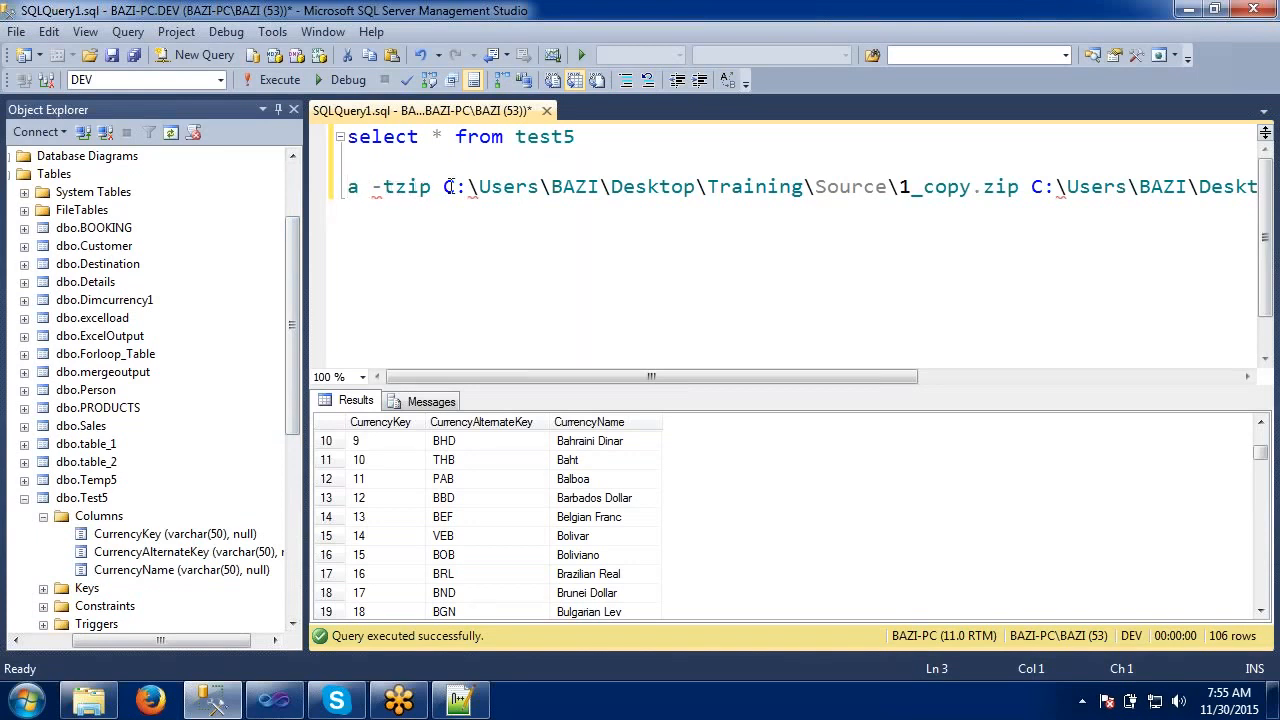
# - Examine the 1_copy.zip destination path, the 1_copy.txt source path, and the Source folder portion of the pasted command
pyautogui.moveTo(443, 190); pyautogui.dragTo(1020, 190)
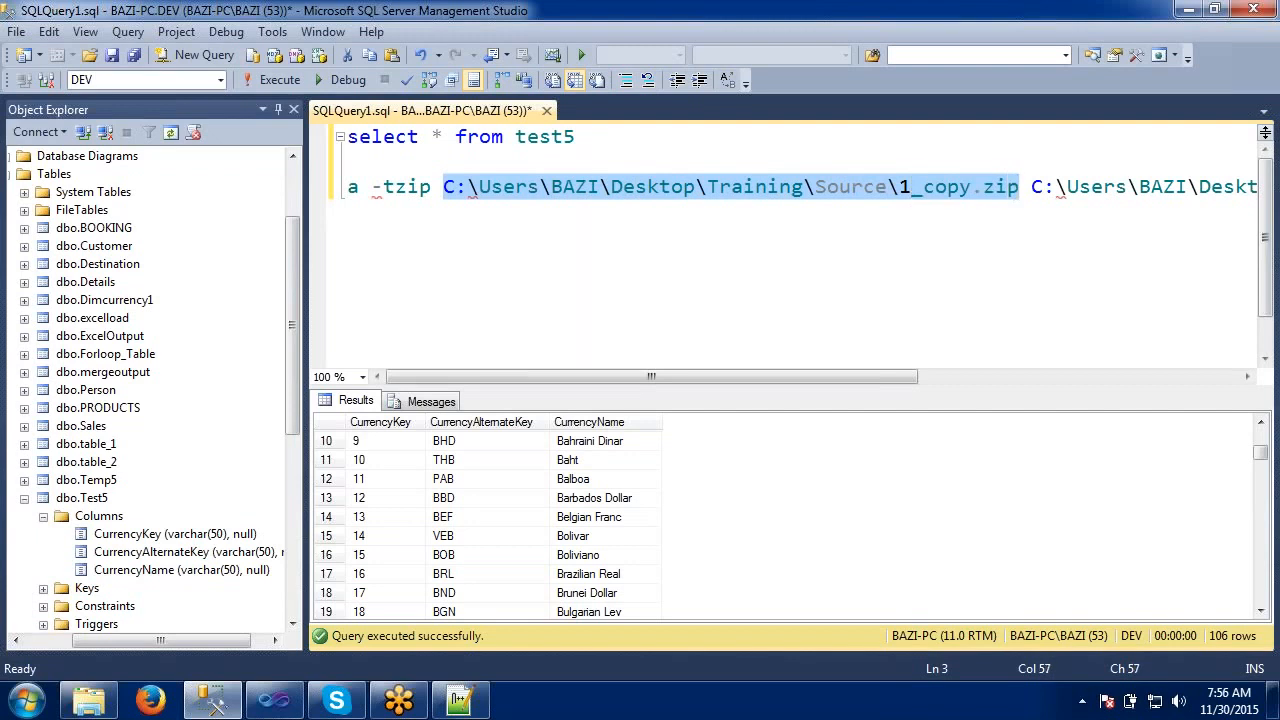
pyautogui.moveTo(718, 375); pyautogui.dragTo(944, 360)
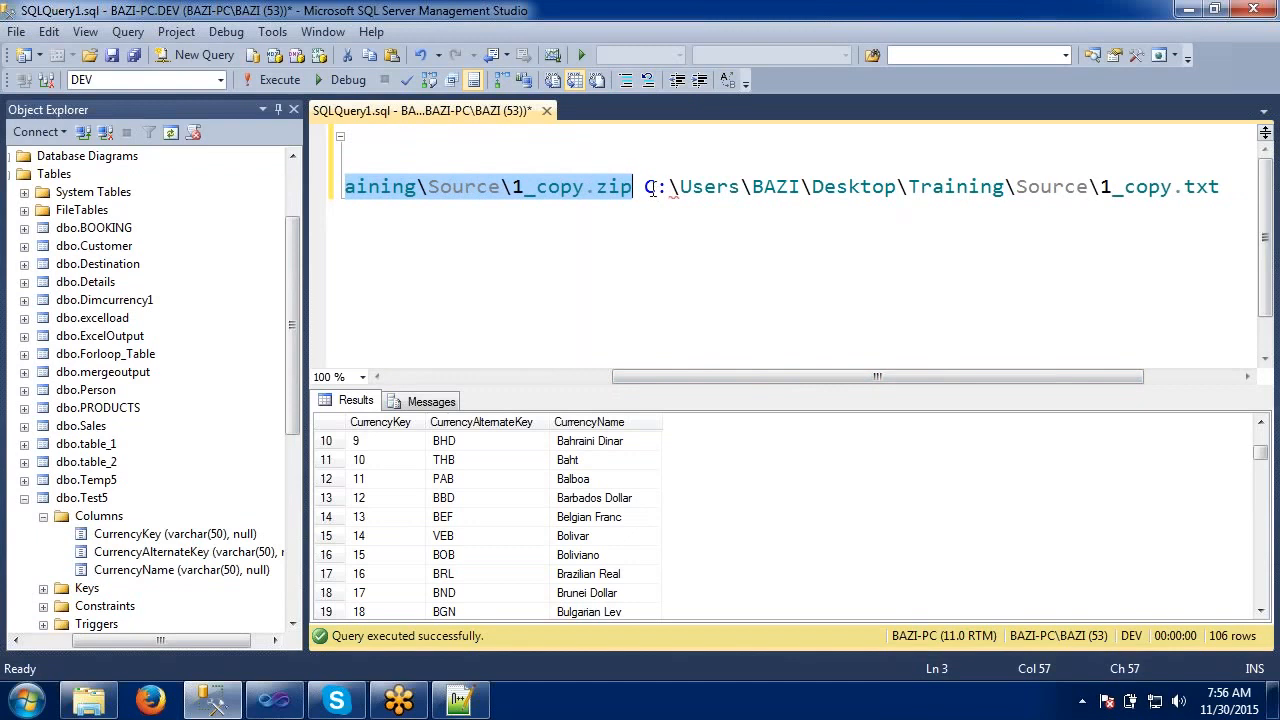
pyautogui.click(652, 188)
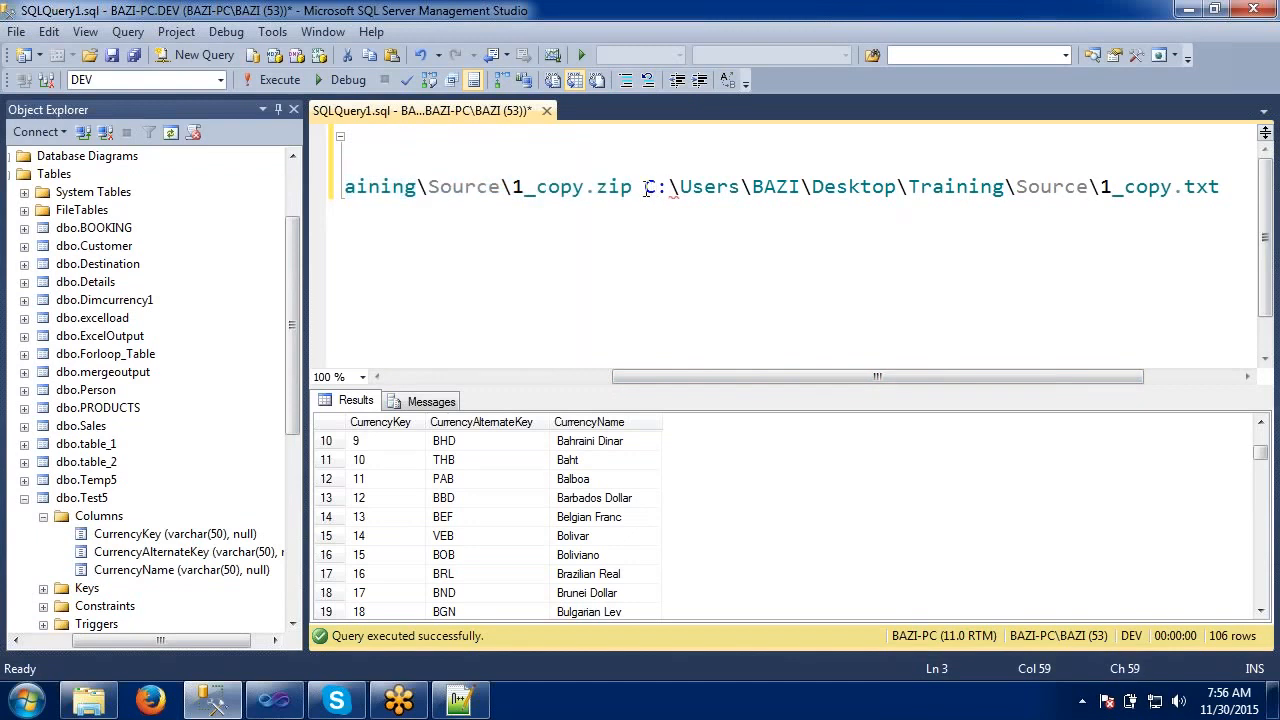
pyautogui.moveTo(644, 188); pyautogui.dragTo(1221, 188)
pyautogui.moveTo(838, 374); pyautogui.dragTo(594, 377)
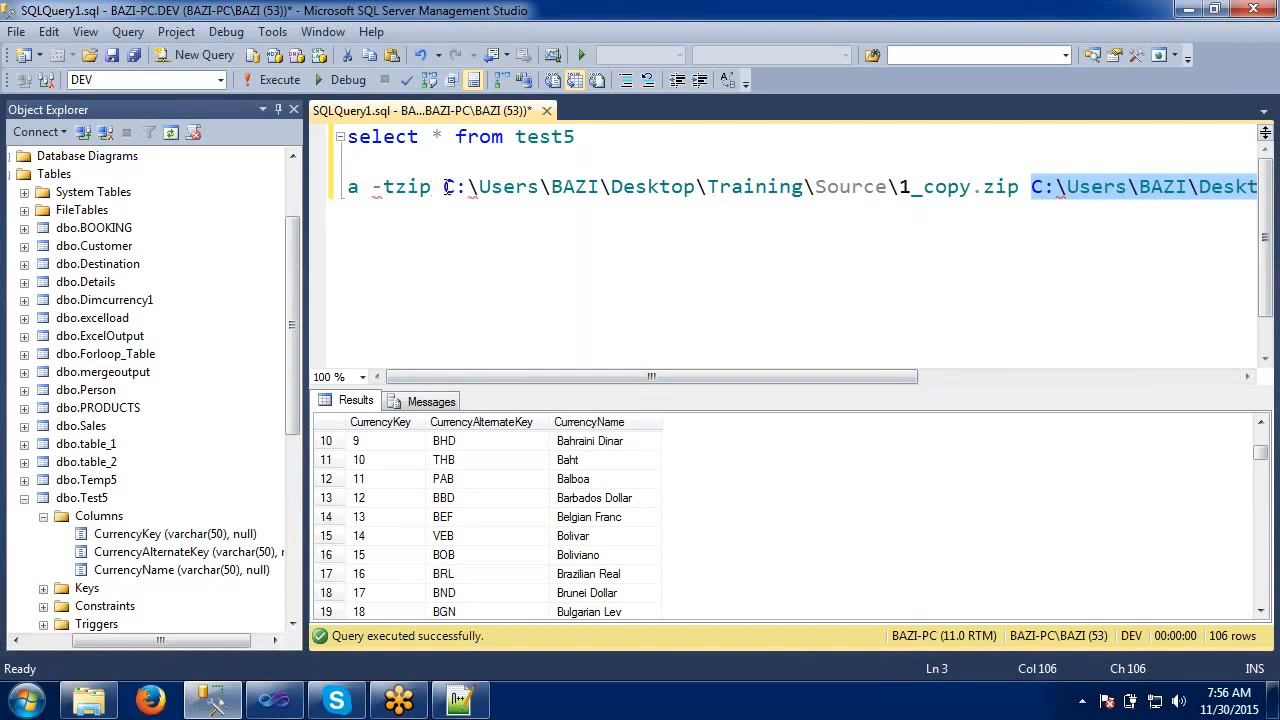
pyautogui.moveTo(443, 187); pyautogui.dragTo(885, 186)
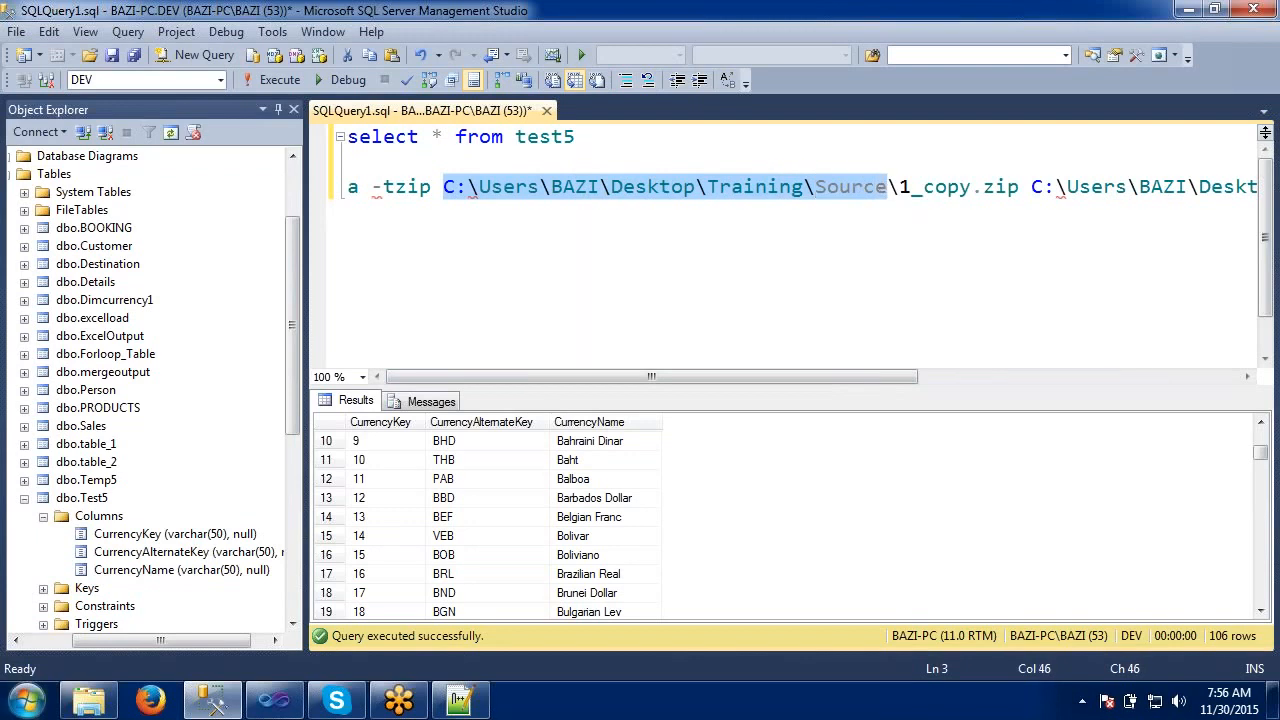
# - Switch to Windows Explorer, reveal the Source folder's full path, and extend it to 1_copy.txt
pyautogui.click(90, 700)
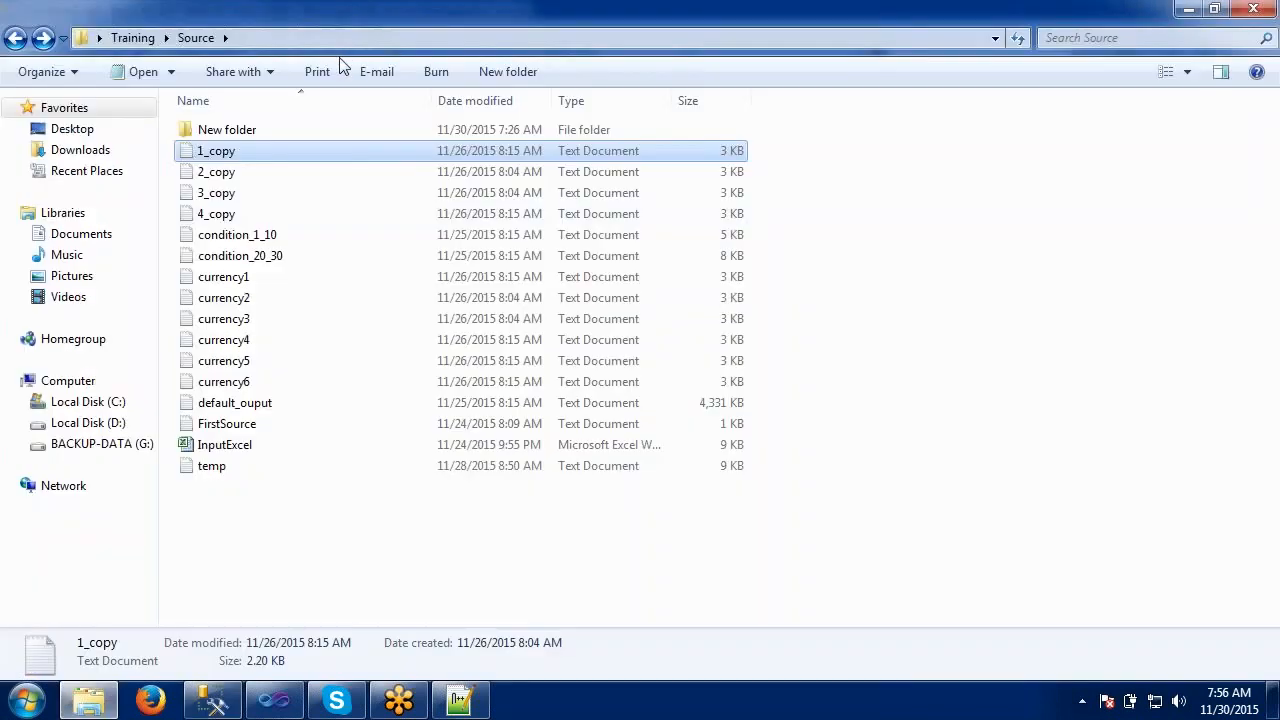
pyautogui.click(358, 33)
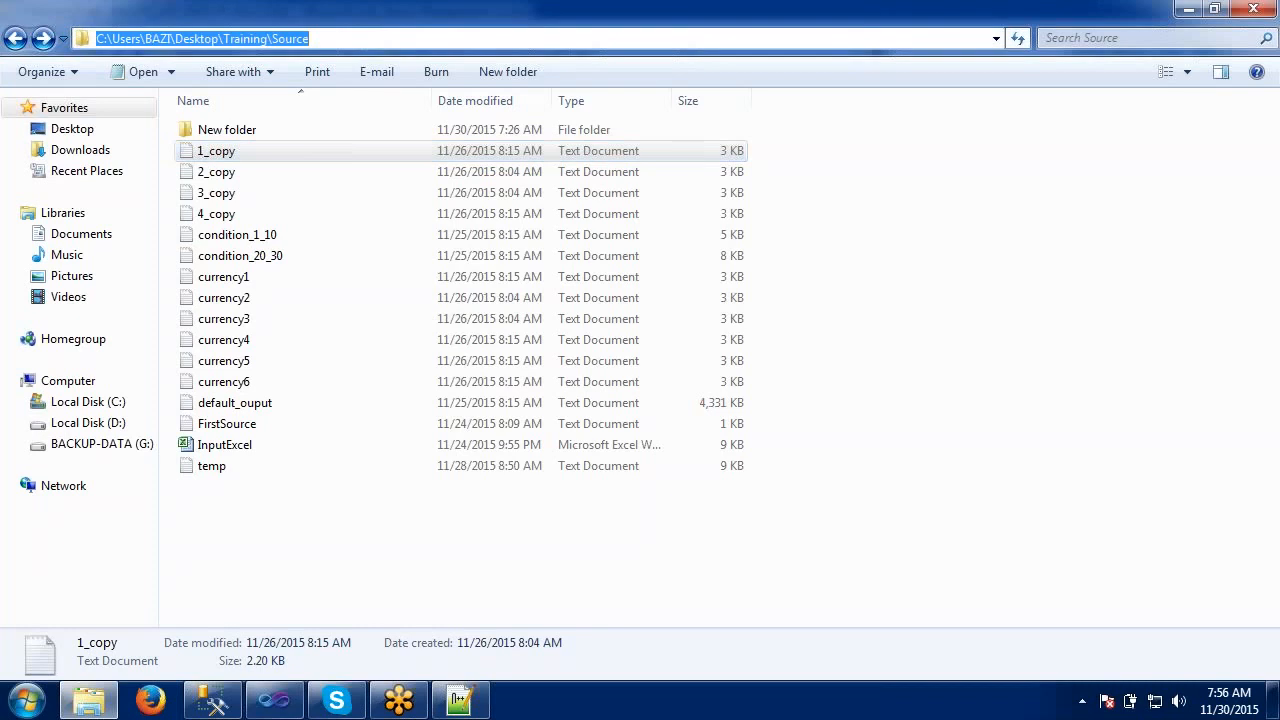
pyautogui.click(361, 36)
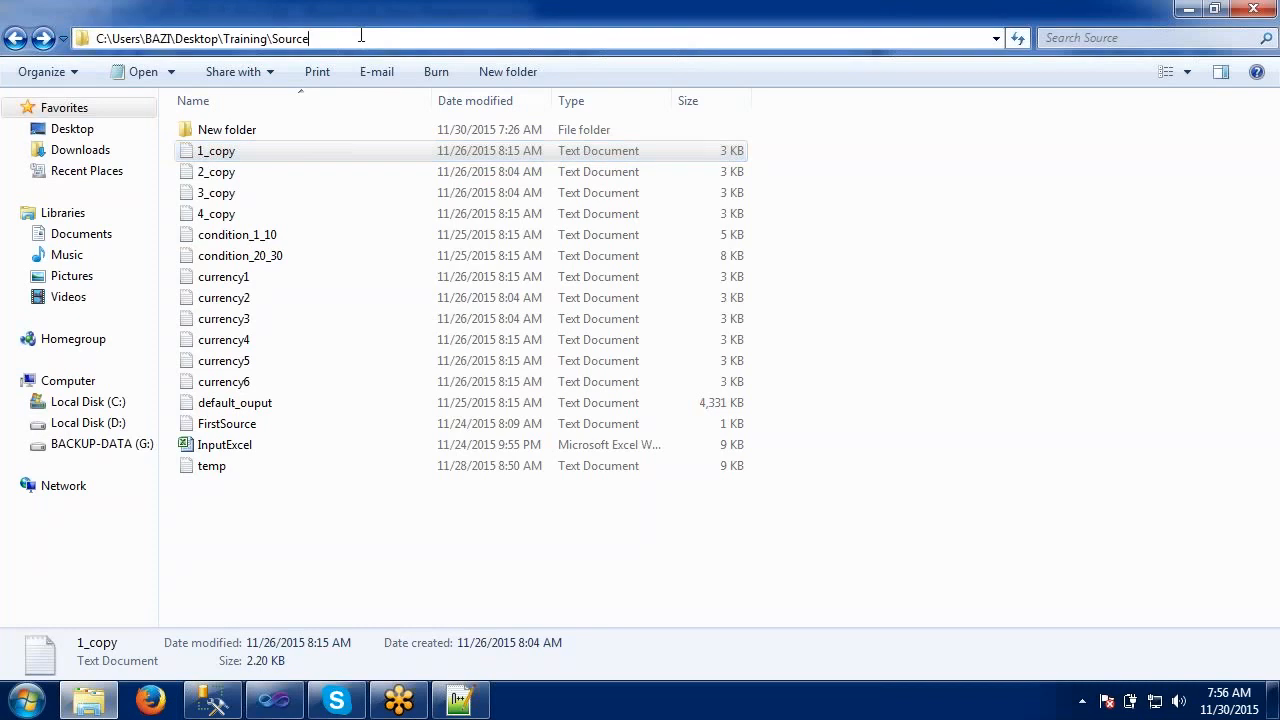
pyautogui.write('\\')
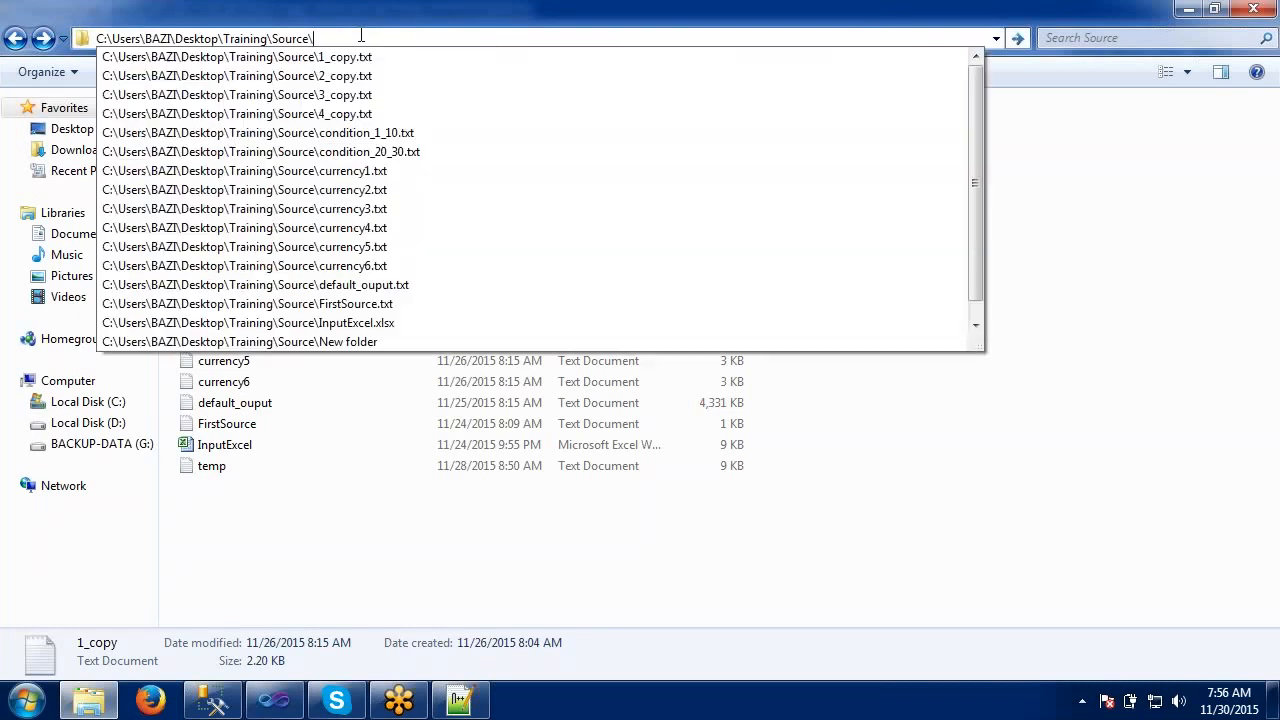
pyautogui.press('Down')
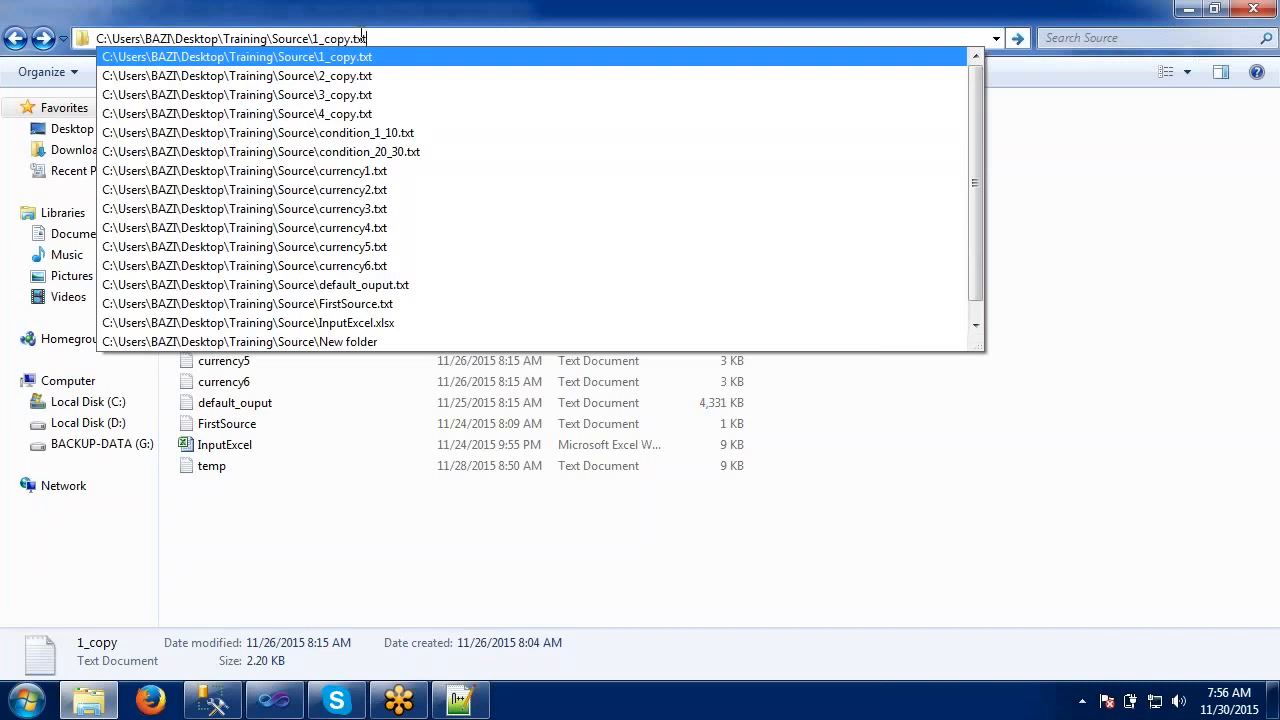
# - Return to SQL Server Management Studio and examine the command's 1_copy.zip archive name, 1_copy.txt source path, and full argument line
pyautogui.hotkey('alt', 'Tab')
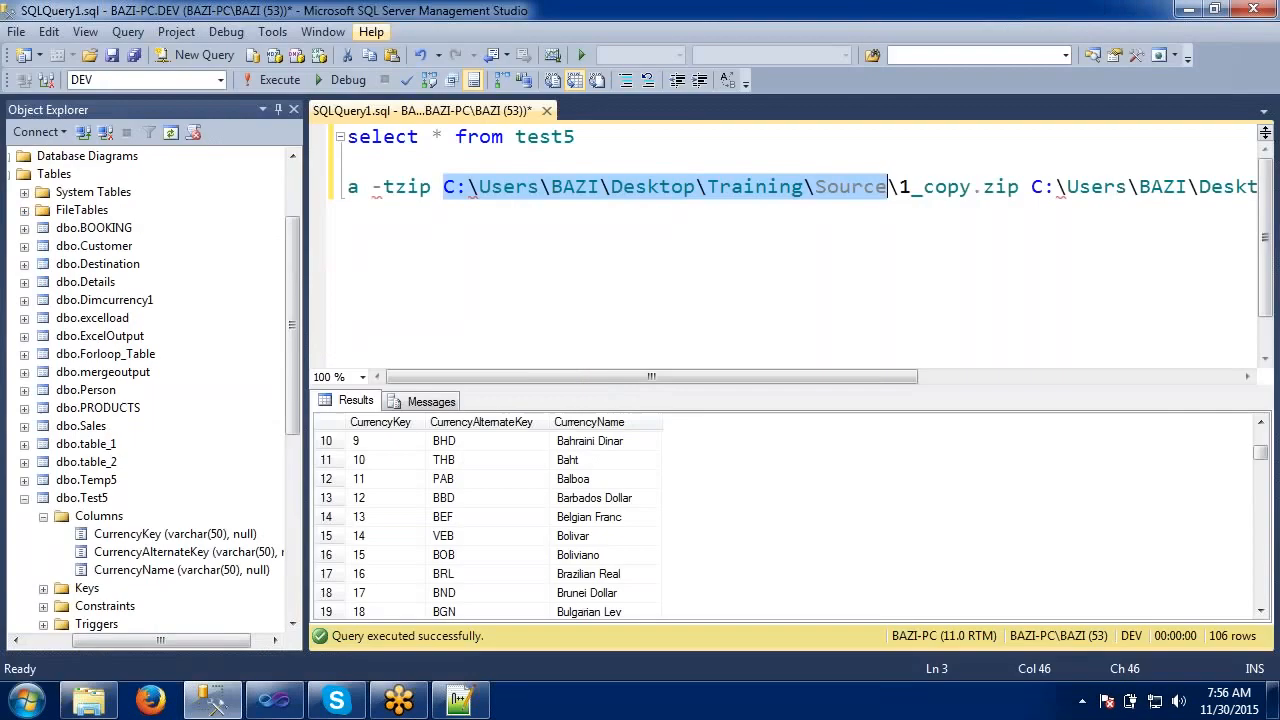
pyautogui.moveTo(1022, 190); pyautogui.dragTo(903, 190)
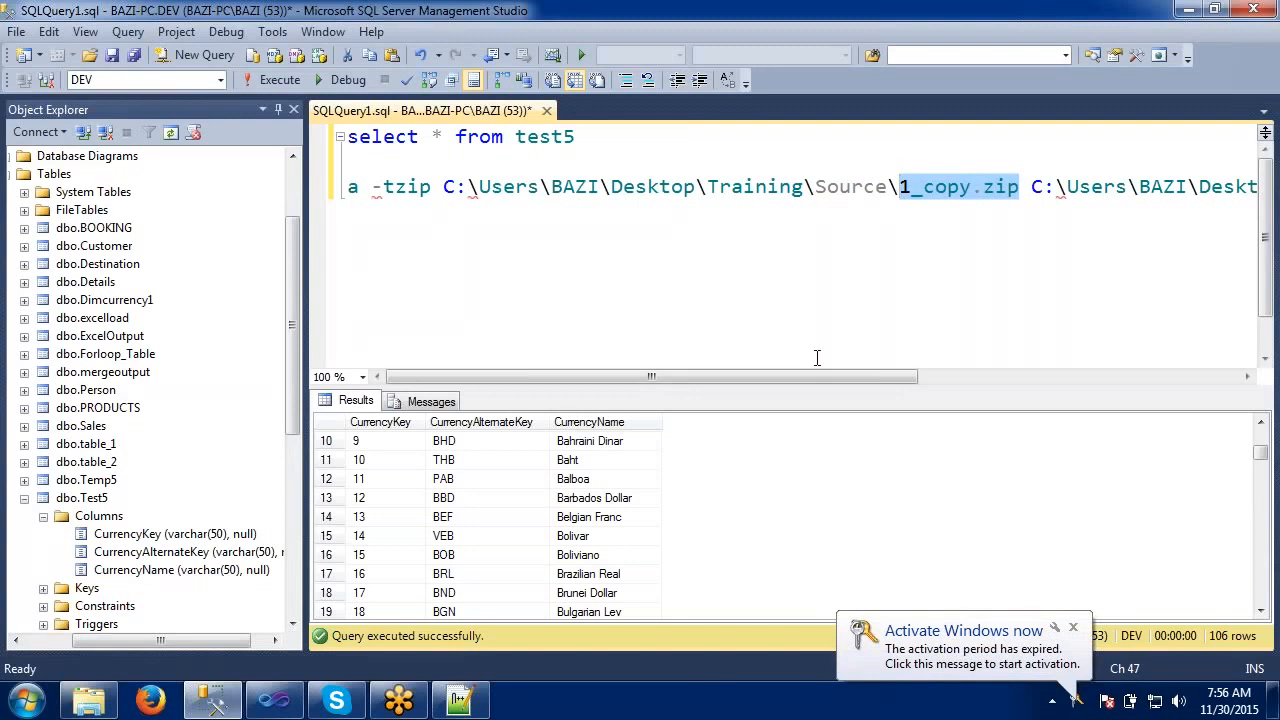
pyautogui.moveTo(815, 376); pyautogui.dragTo(1073, 356)
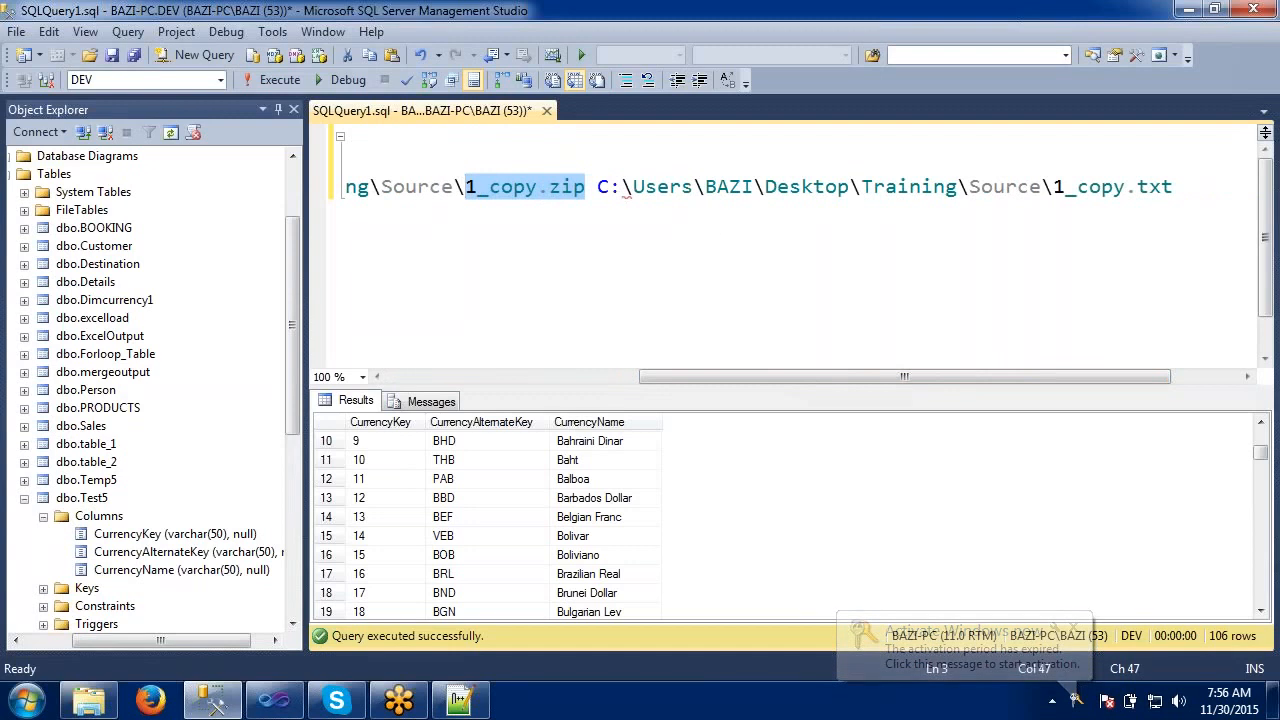
pyautogui.moveTo(1031, 186); pyautogui.dragTo(1070, 186)
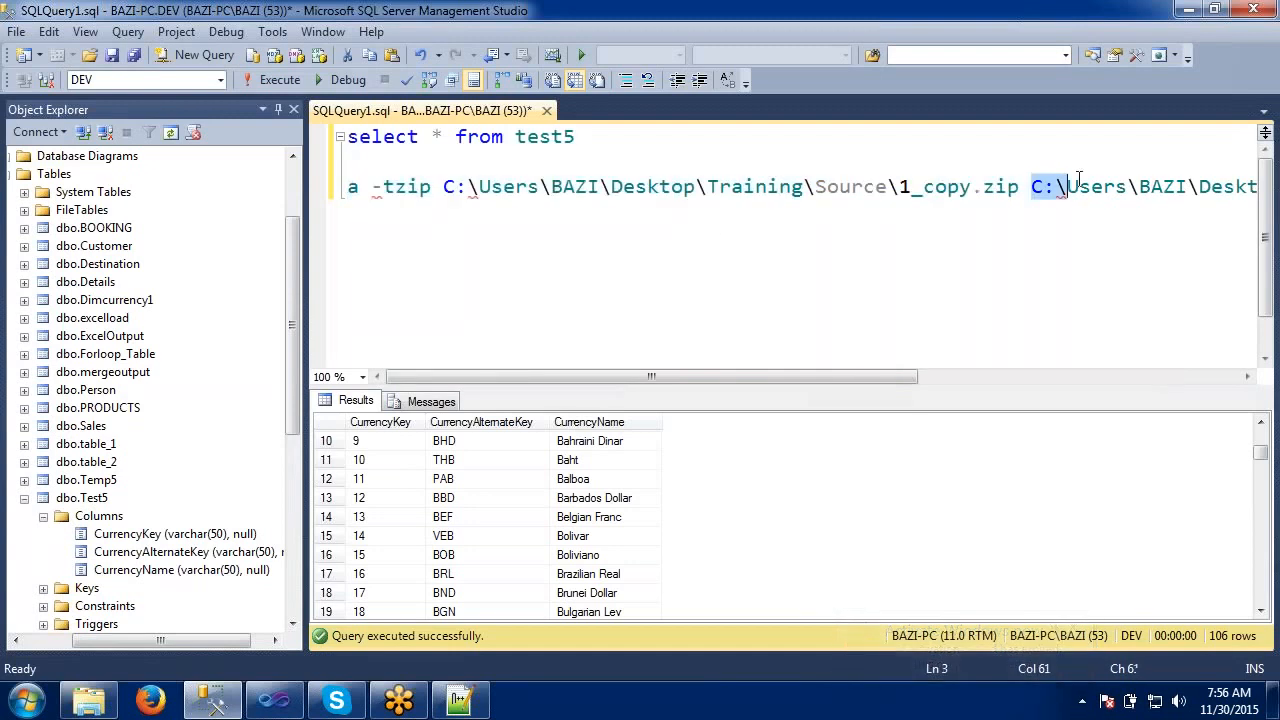
pyautogui.click(689, 320)
pyautogui.moveTo(668, 375); pyautogui.dragTo(700, 378)
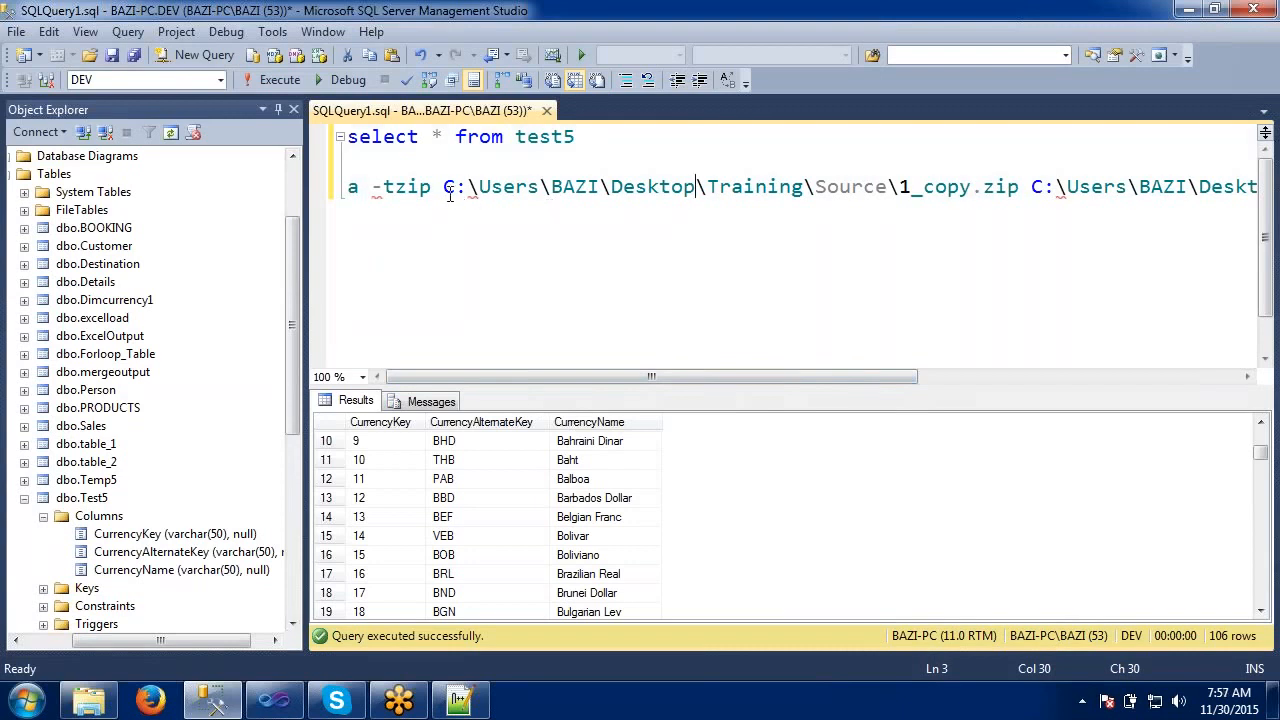
pyautogui.click(352, 189)
pyautogui.hotkey('shift', 'End')
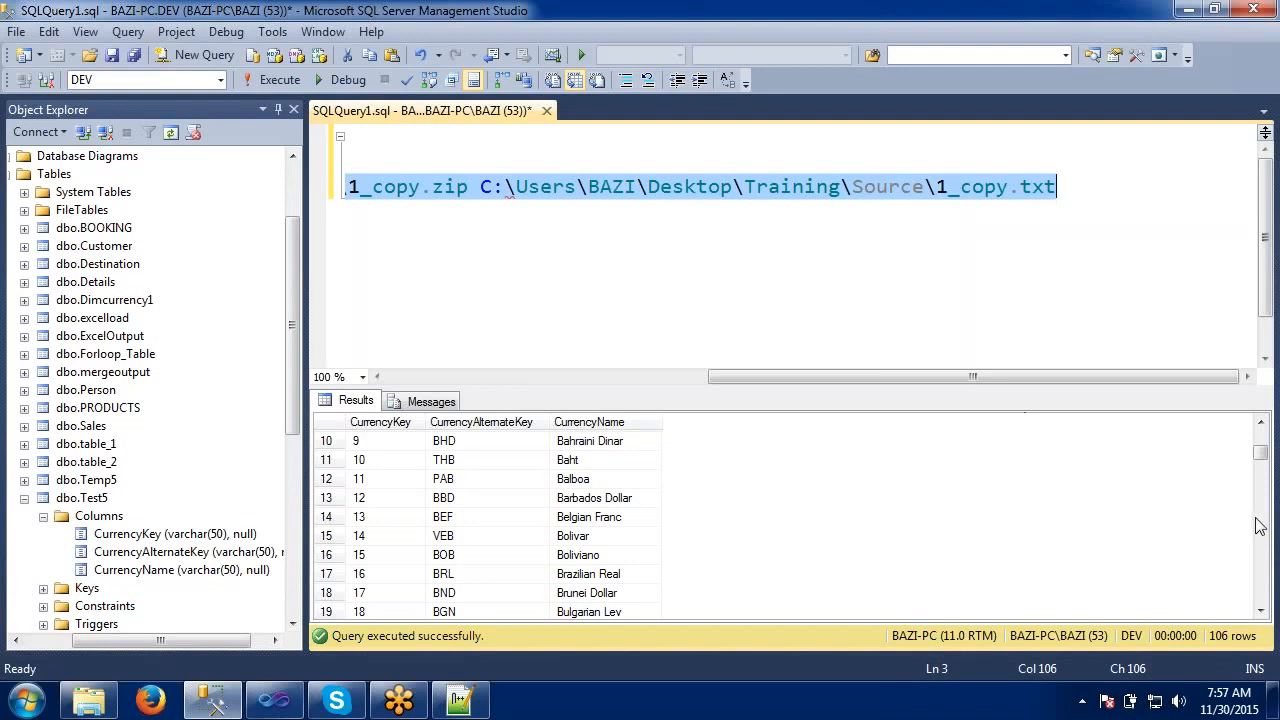
pyautogui.hotkey('alt', 'Tab')
pyautogui.hotkey('alt', 'Tab')
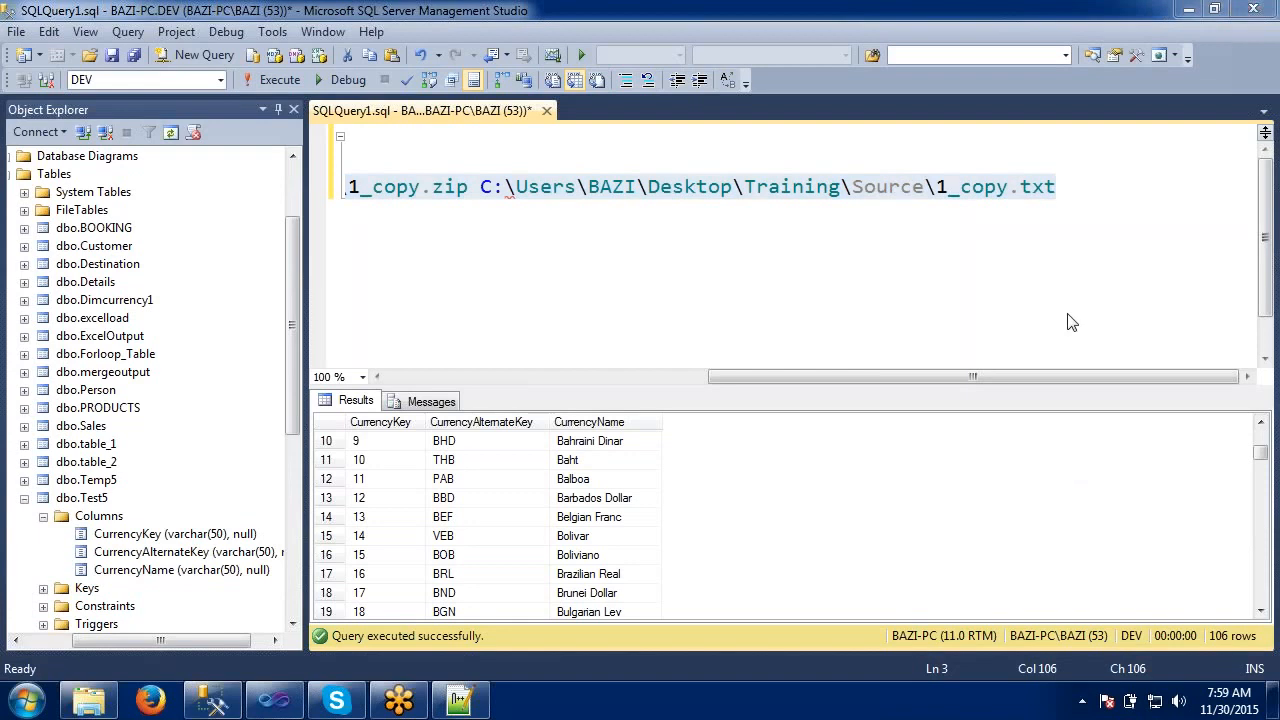
pyautogui.click(735, 274)
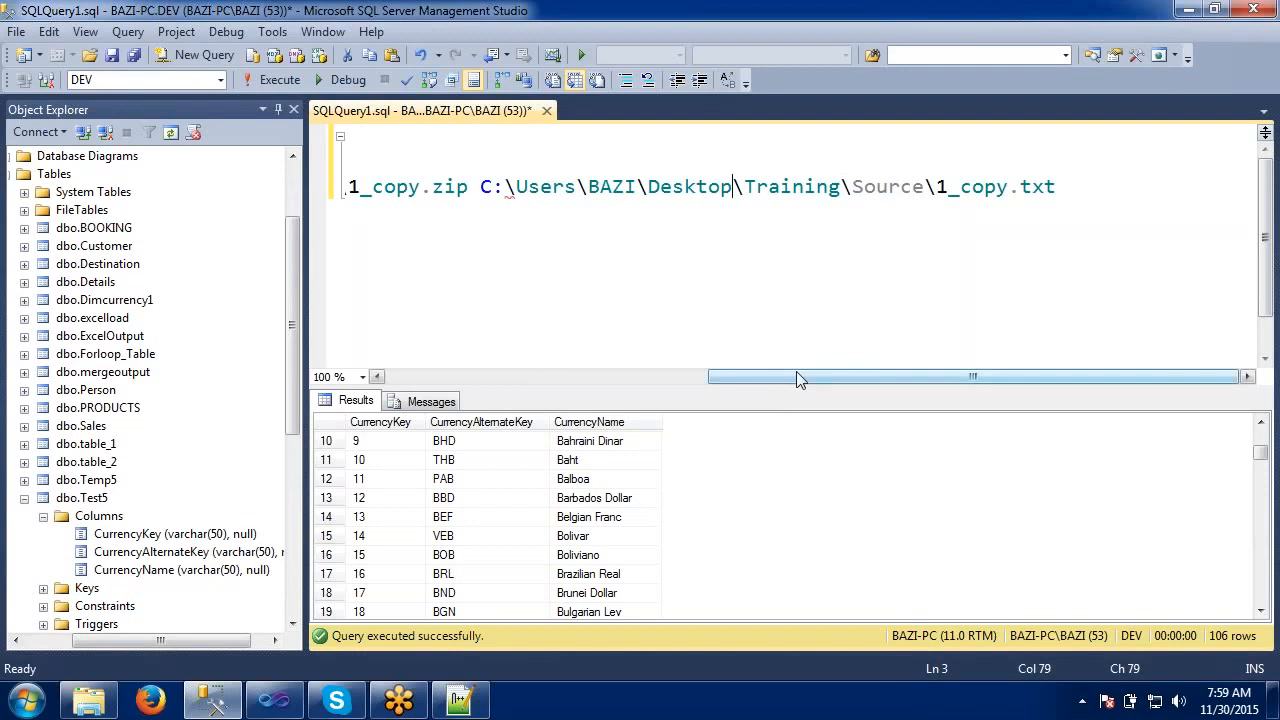
# - Switch to Windows Explorer to view the 1_copy file in the Source folder, and to Visual Studio to view the Arguments property
pyautogui.moveTo(769, 376); pyautogui.dragTo(447, 376)
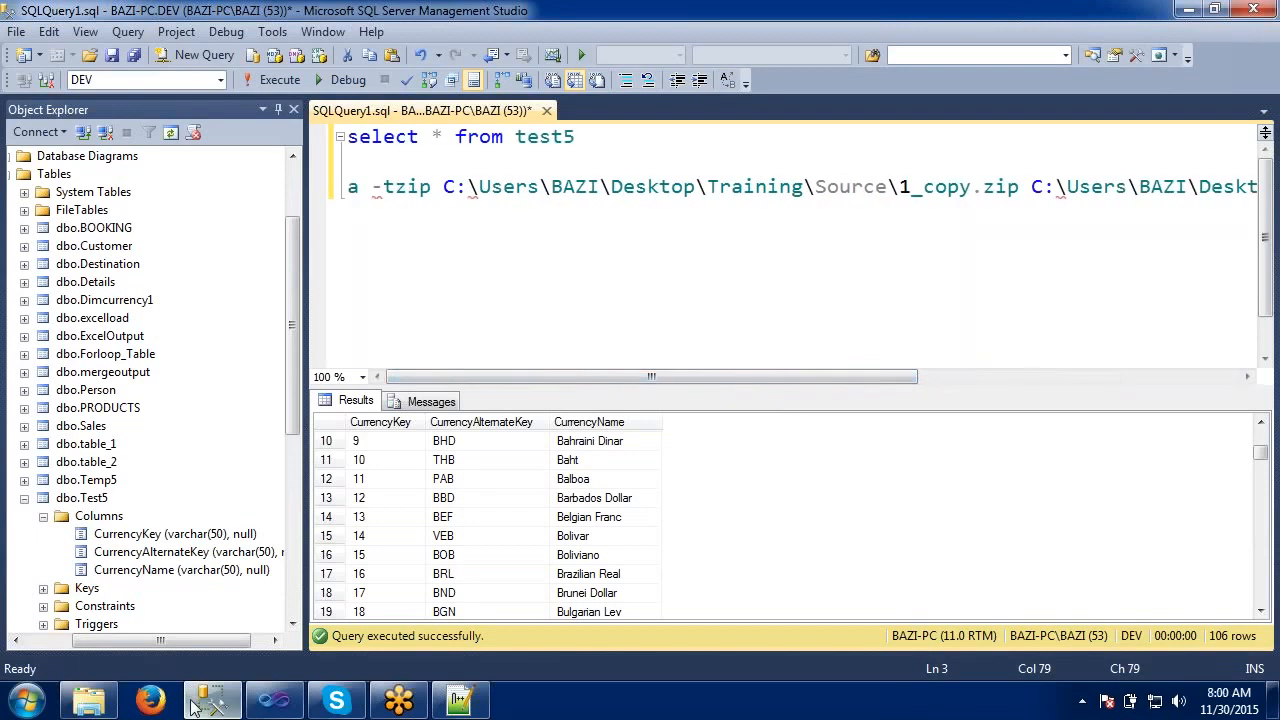
pyautogui.click(103, 703)
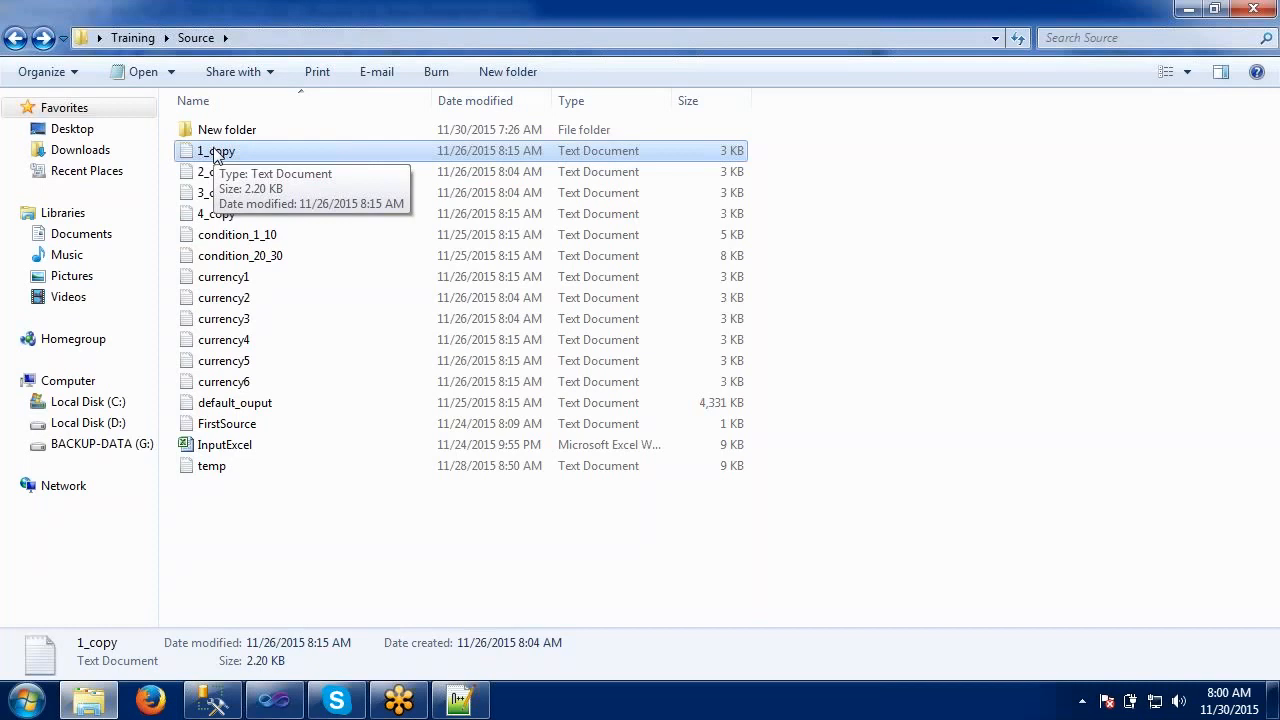
pyautogui.click(270, 698)
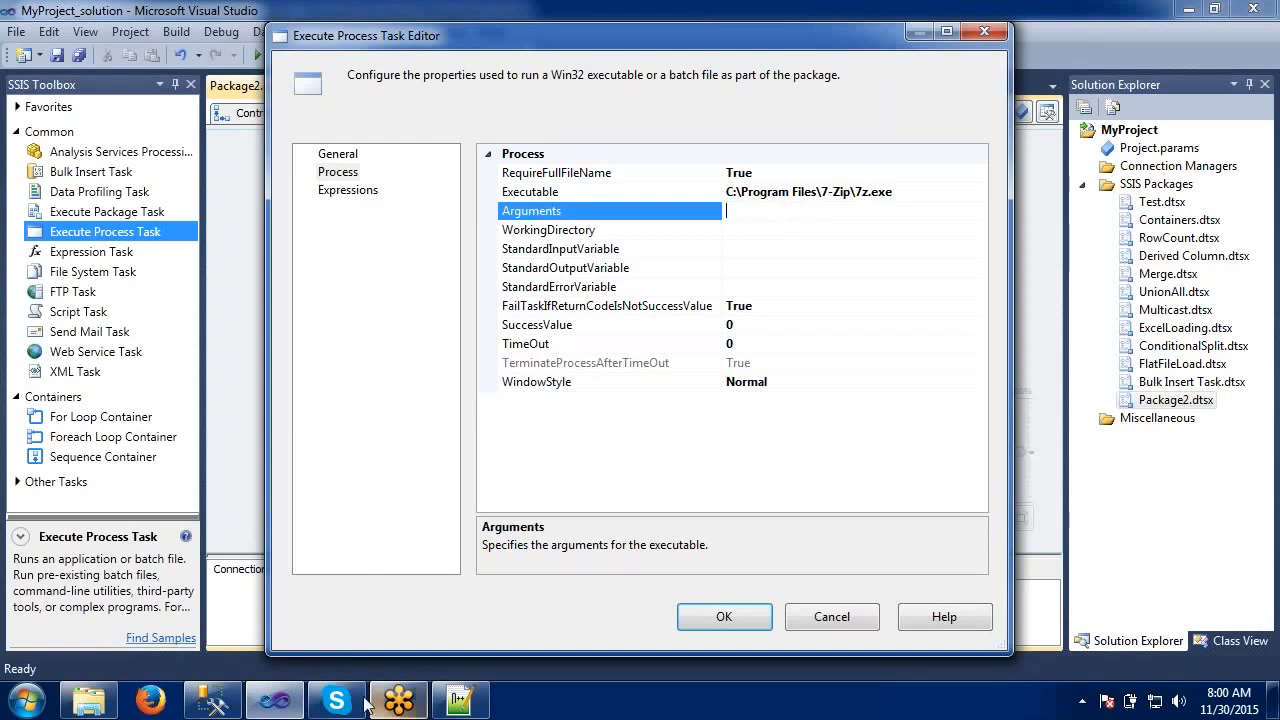
# - Return to SQL Server Management Studio, examine the -tzip switch, and add the syntax line "a -tzip destinationpath sourcepath" below the command
pyautogui.click(214, 706)
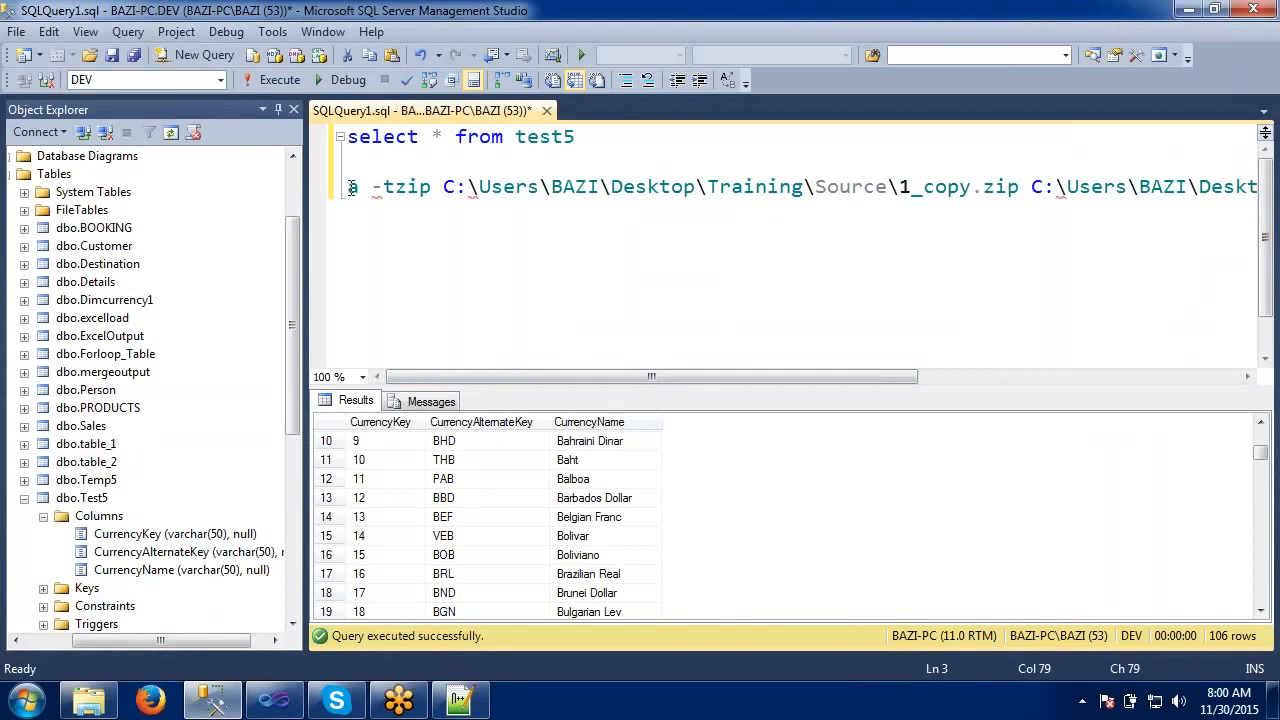
pyautogui.moveTo(373, 189); pyautogui.dragTo(432, 189)
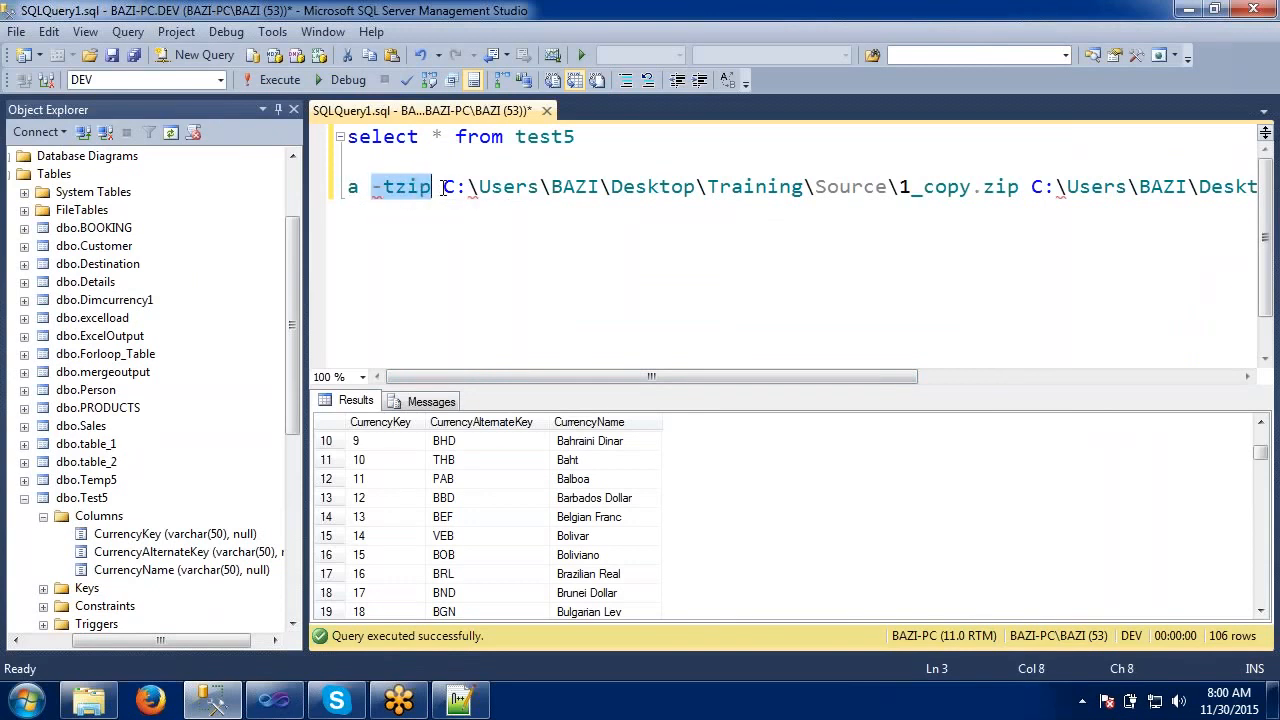
pyautogui.click(446, 221)
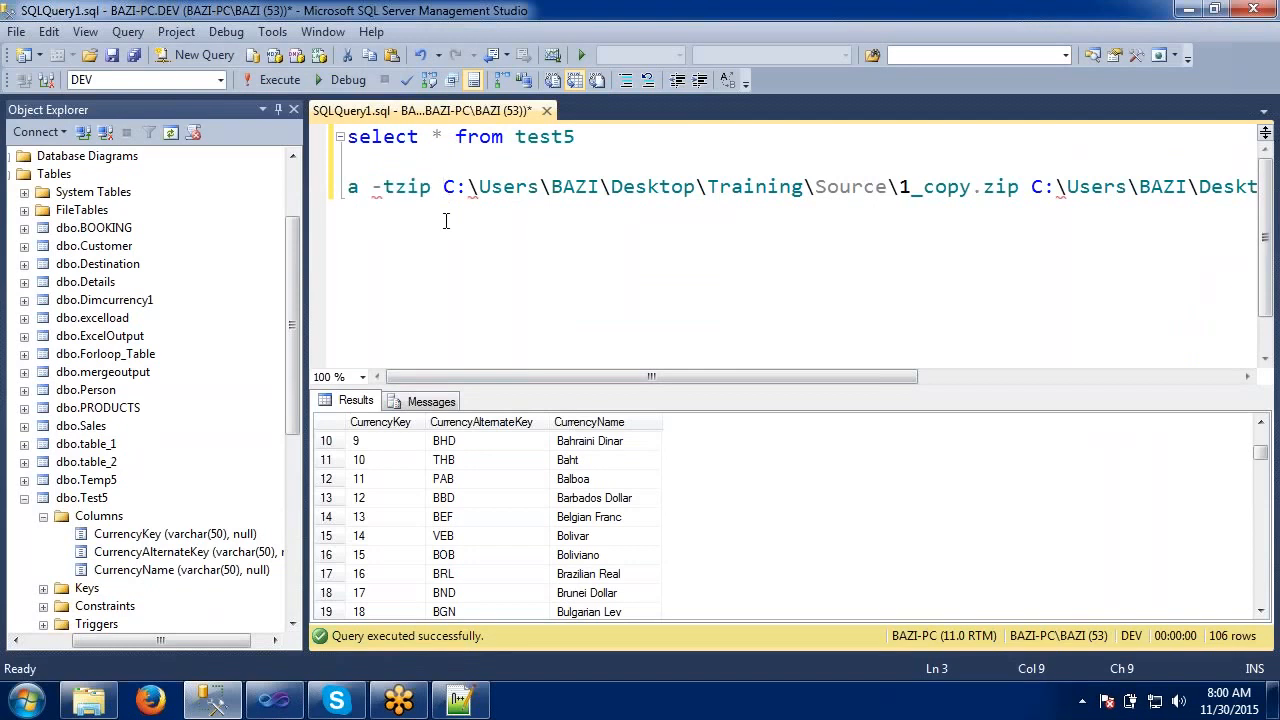
pyautogui.press('End')
pyautogui.press('Return')
pyautogui.write('a -')
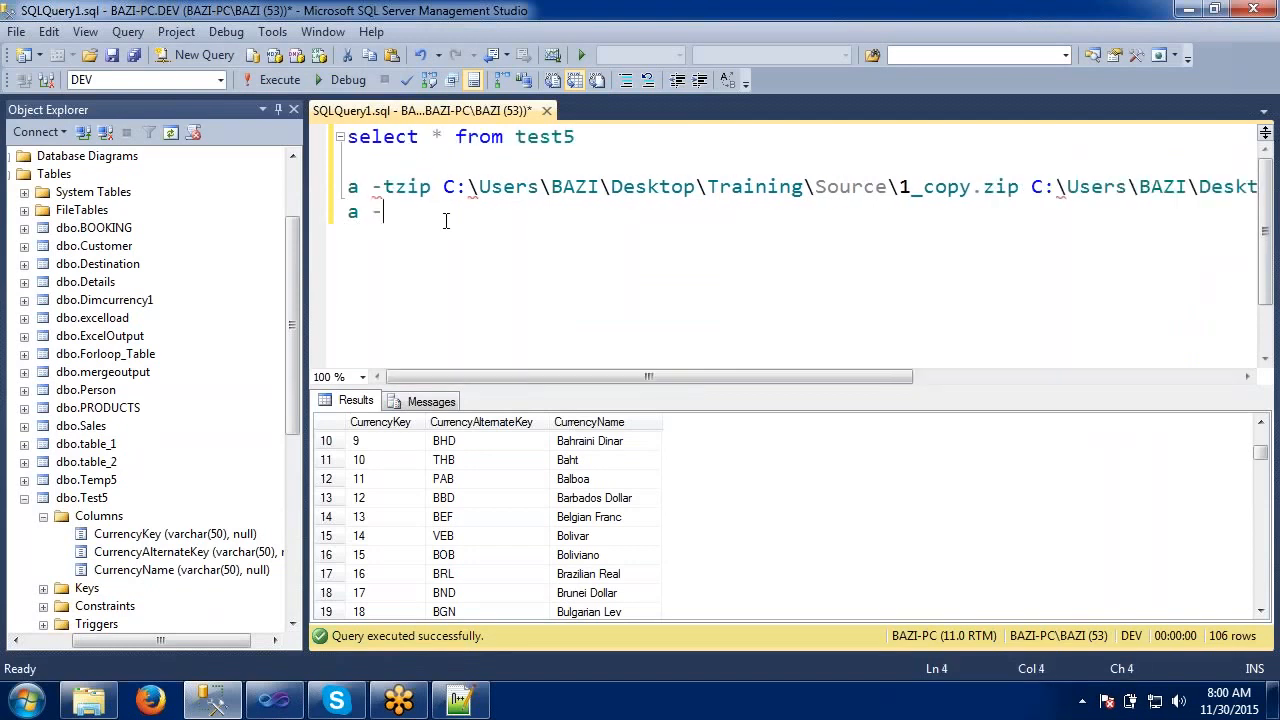
pyautogui.write('tzip destination')
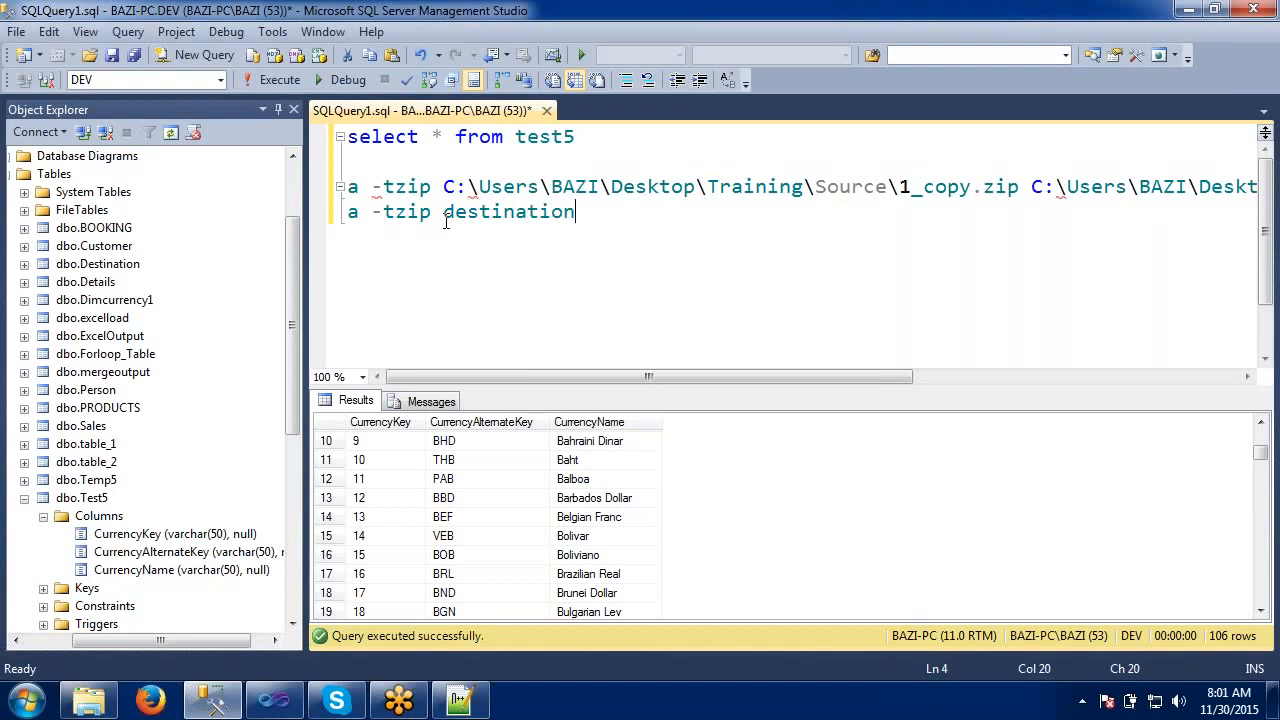
pyautogui.write('path sourcepath')
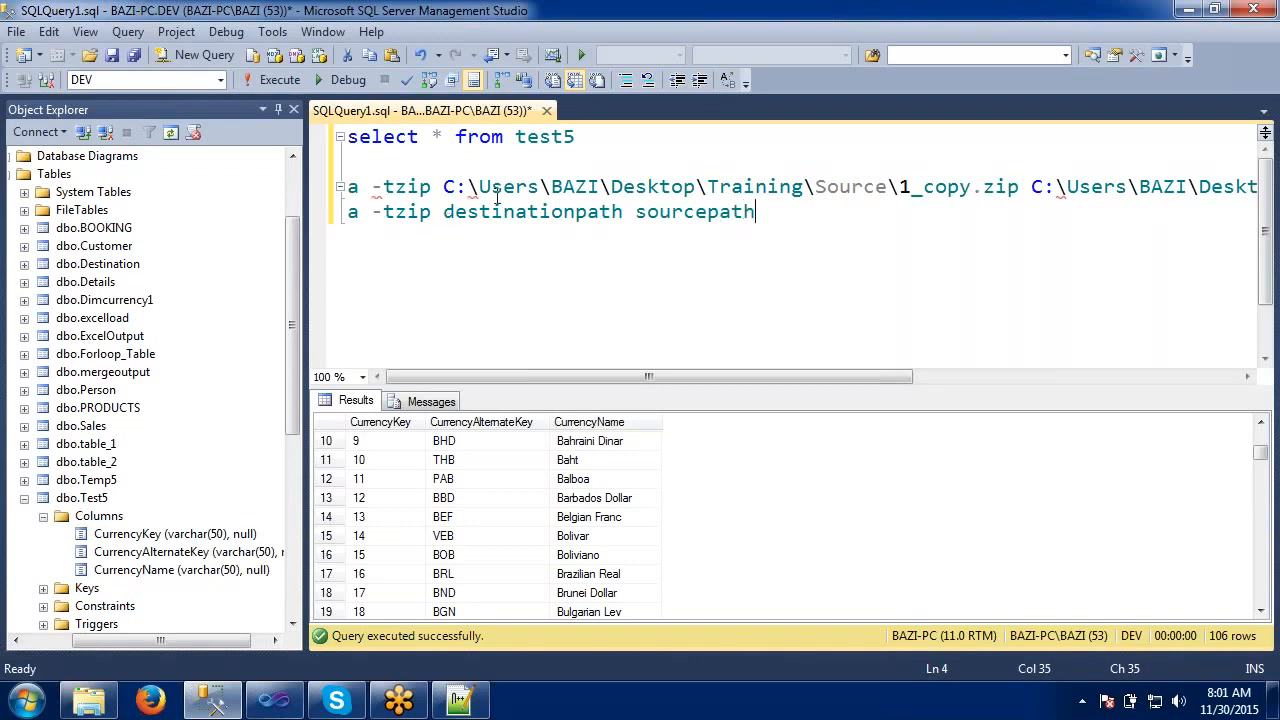
# - Compare the command's 1_copy.zip destination path and 1_copy.txt source path with the syntax line below it
pyautogui.moveTo(444, 187); pyautogui.dragTo(1020, 187)
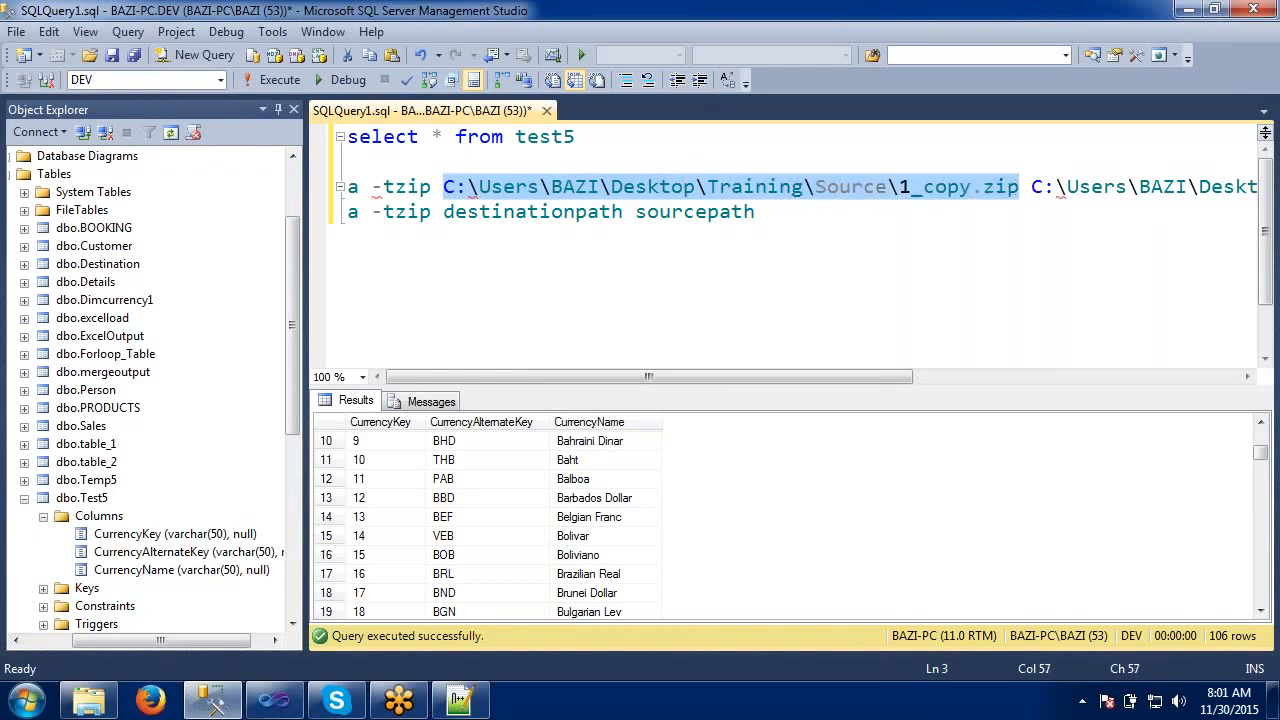
pyautogui.moveTo(857, 381); pyautogui.dragTo(1110, 360)
pyautogui.moveTo(598, 187); pyautogui.dragTo(958, 208)
pyautogui.hotkey('ctrl', 'z')
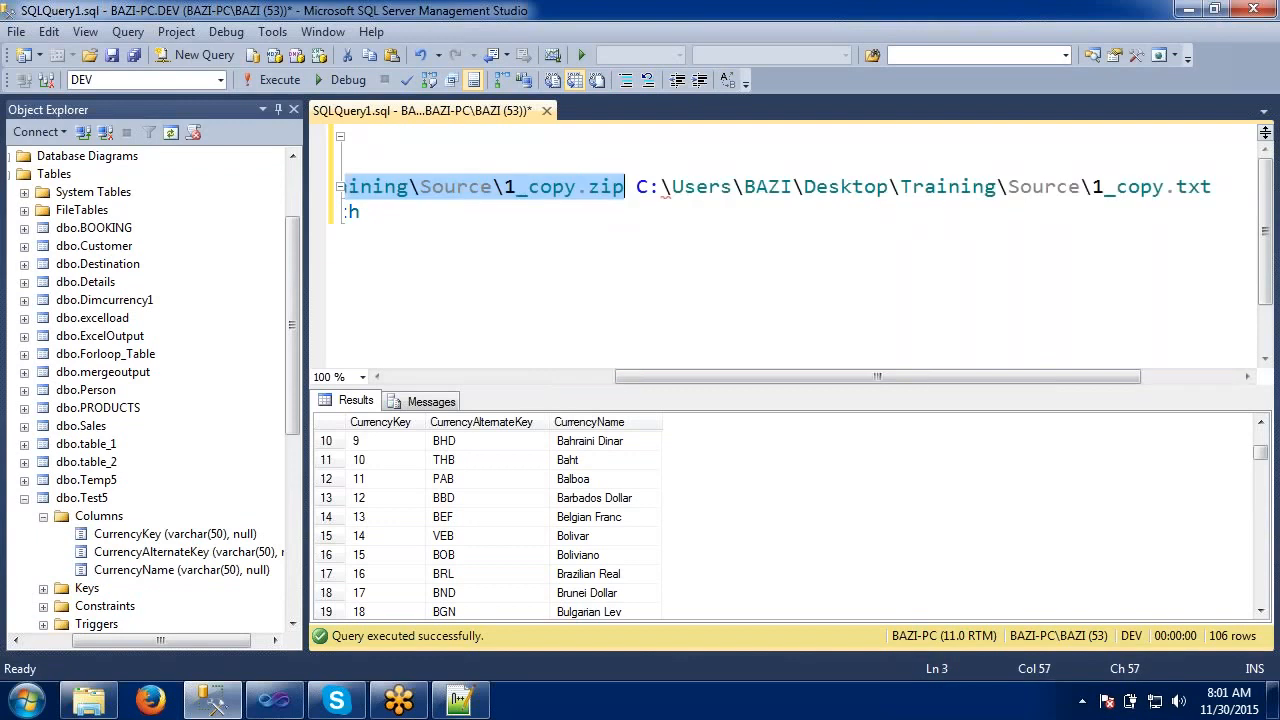
pyautogui.click(951, 214)
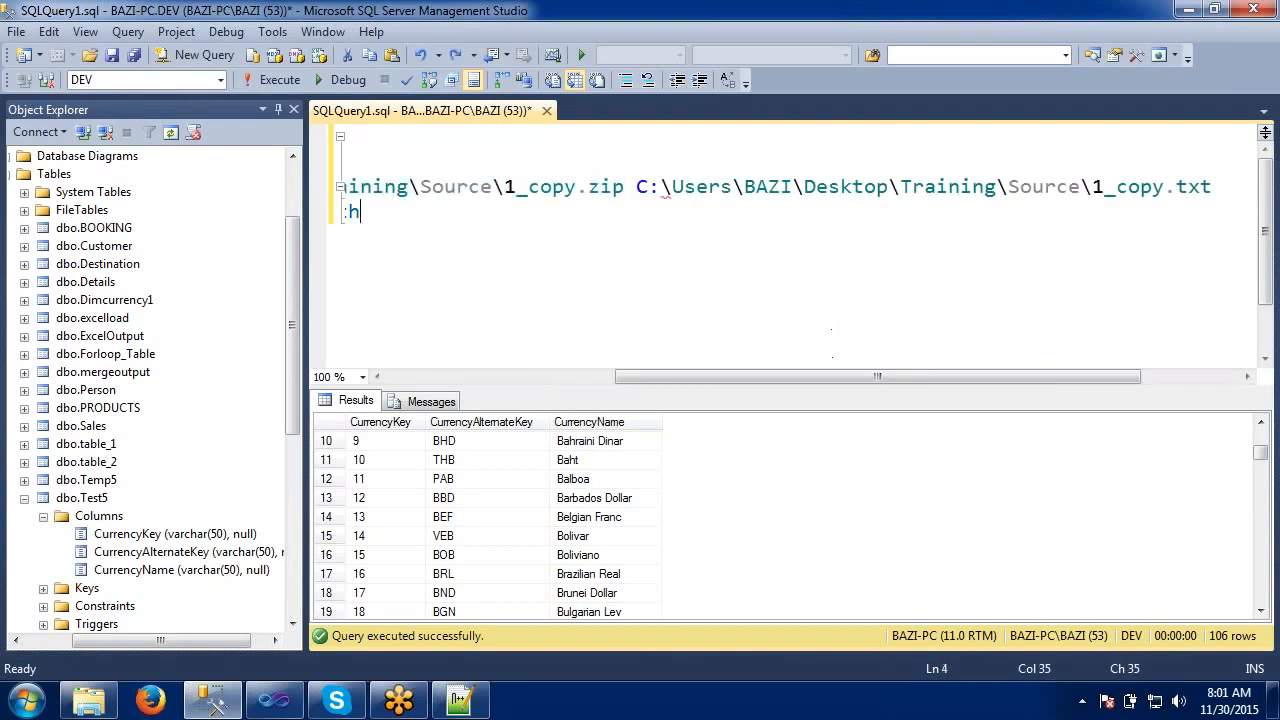
pyautogui.moveTo(731, 381); pyautogui.dragTo(501, 381)
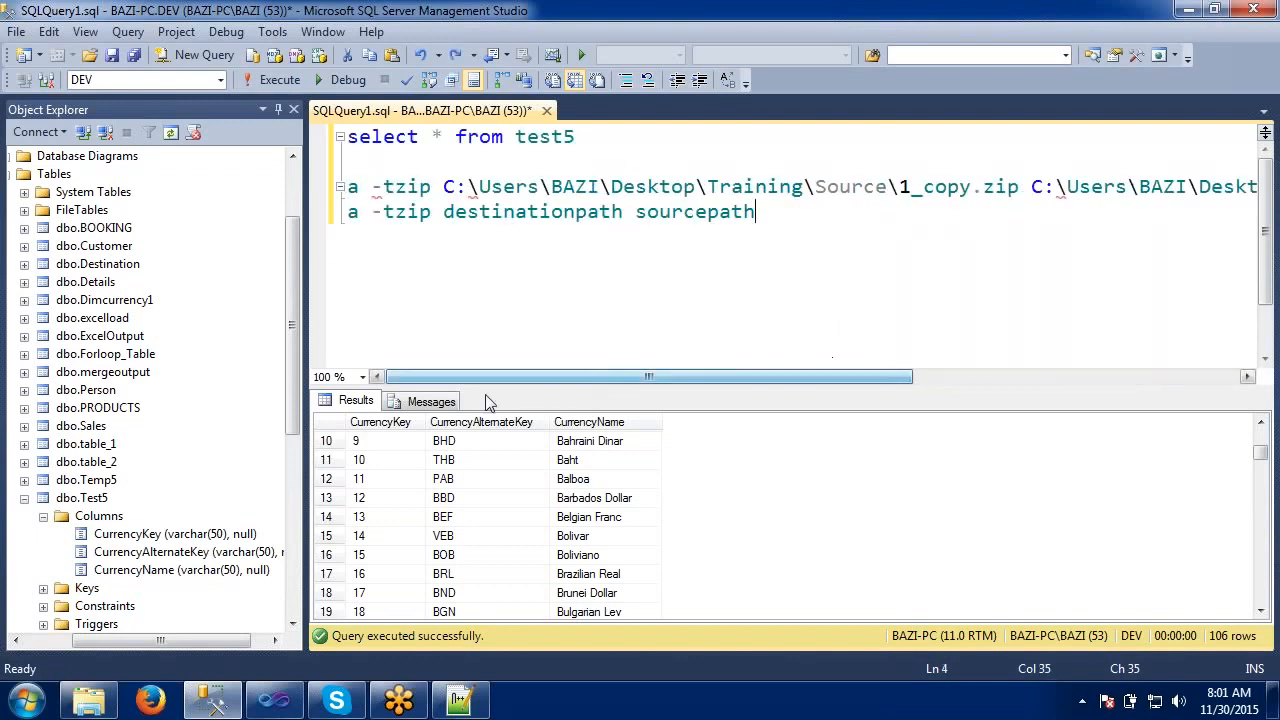
# - Copy the full a -tzip command line and switch to Visual Studio to open the Execute Process Task's Arguments property for editing
pyautogui.click(352, 187)
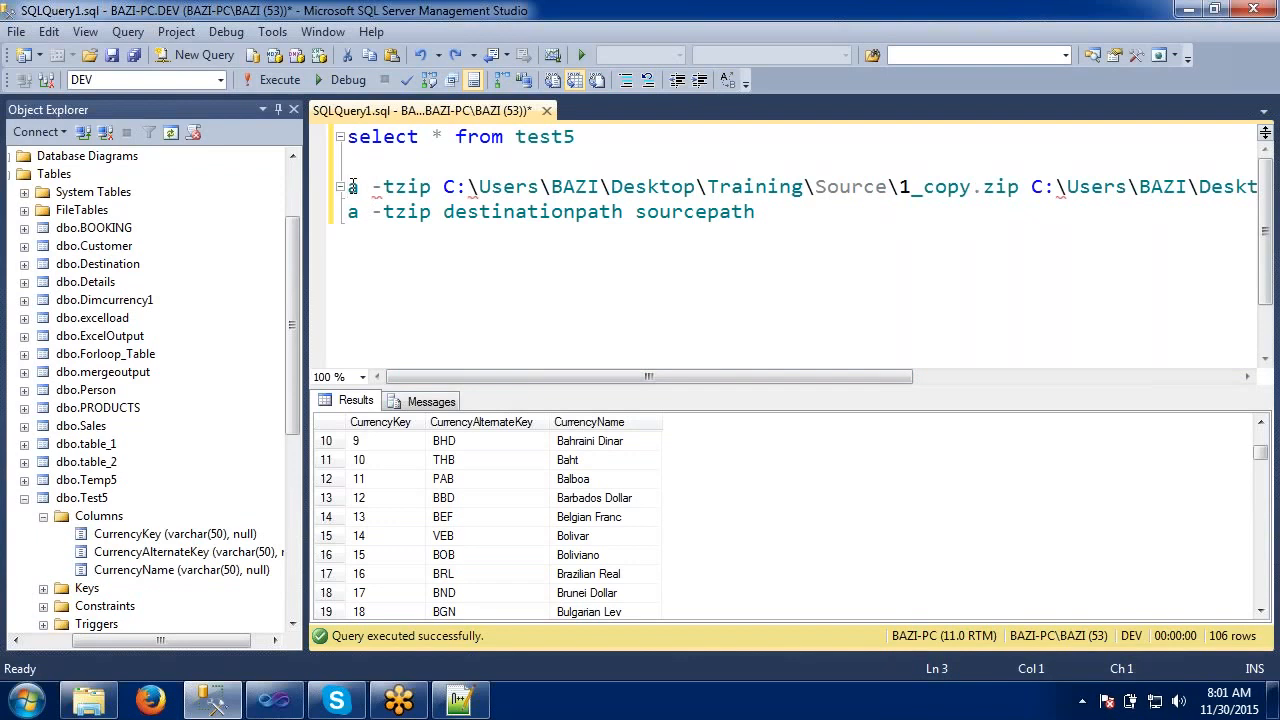
pyautogui.hotkey('shift', 'End')
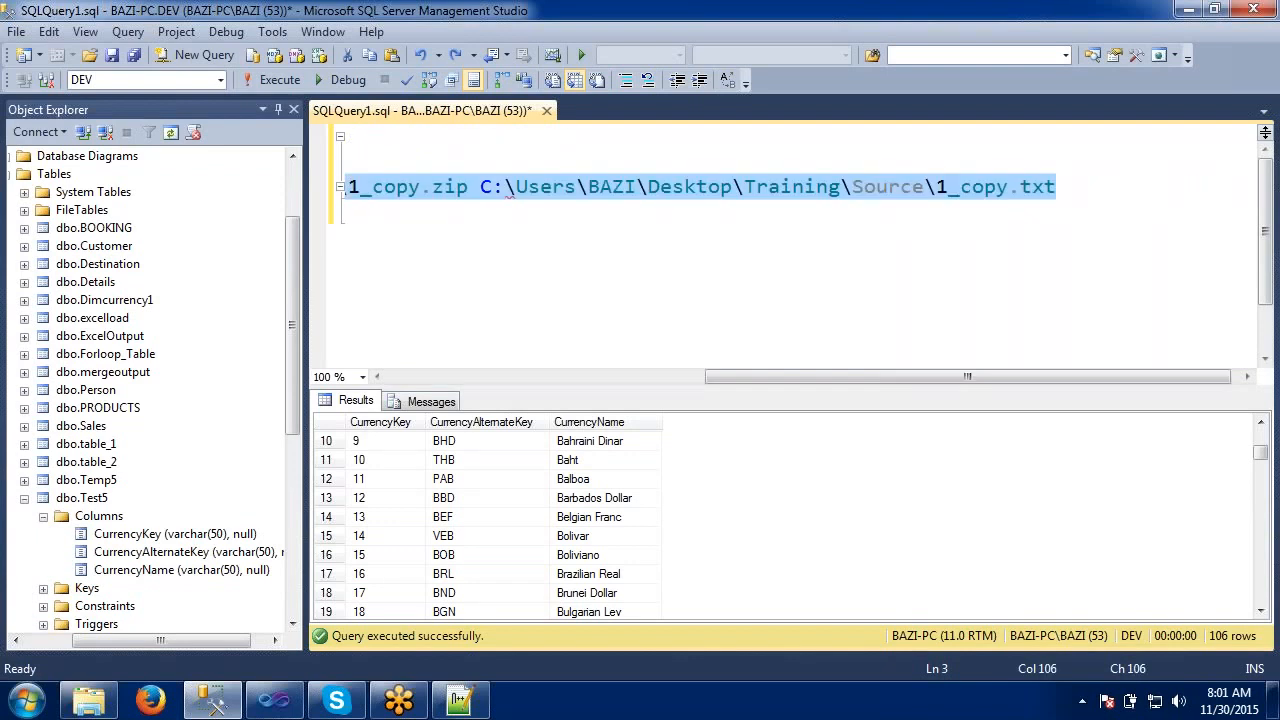
pyautogui.click(274, 700)
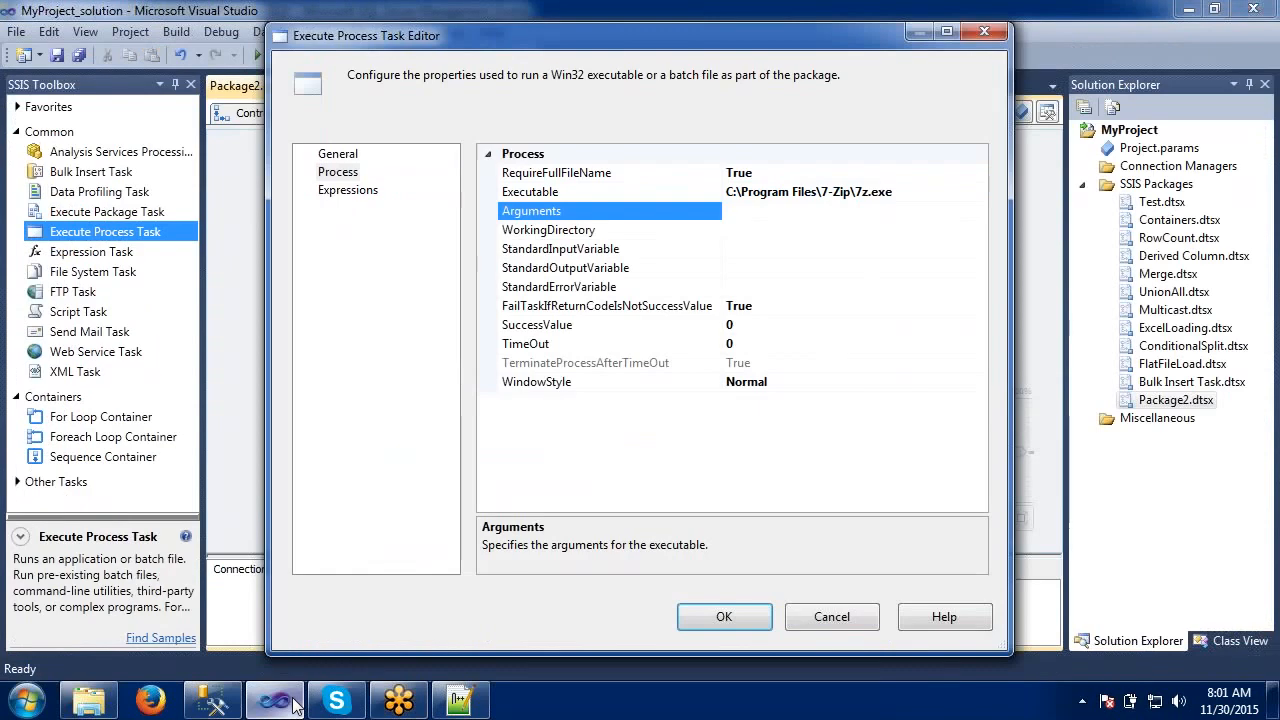
pyautogui.click(745, 213)
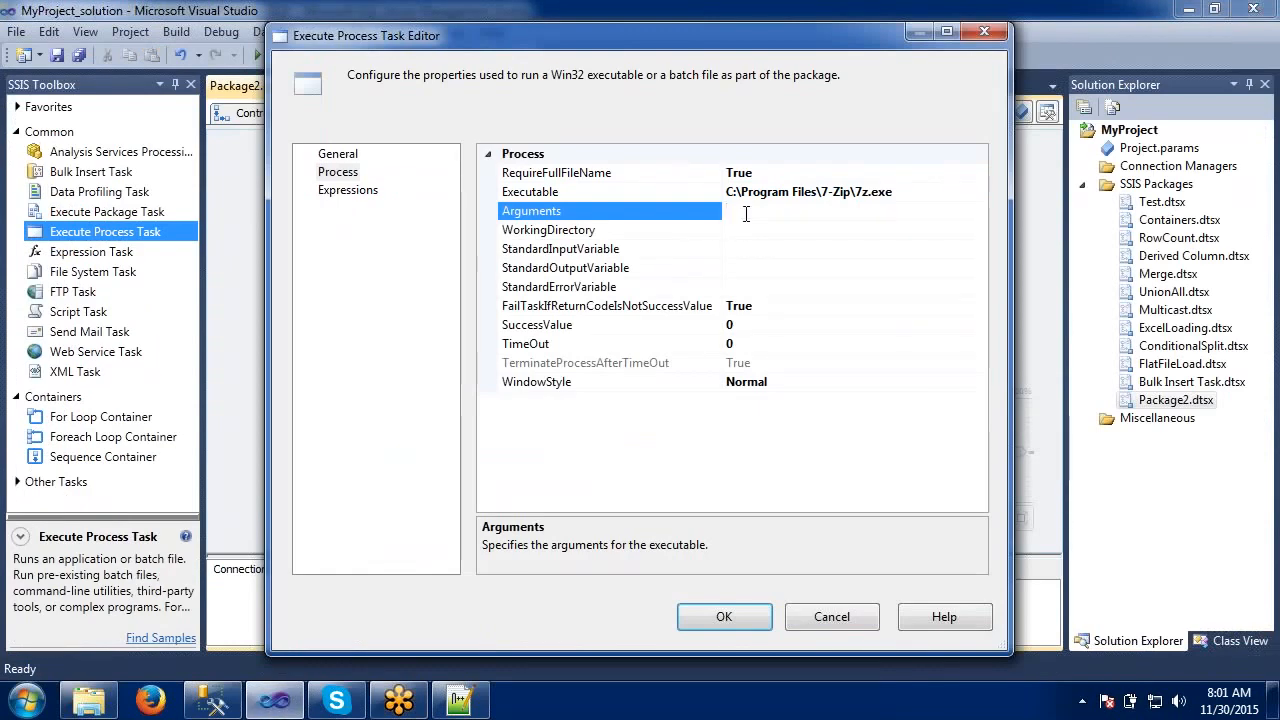
# - Set the process Arguments to the copied "a -tzip" command with the 1_copy.zip and 1_copy.txt paths, accept the settings and save the package
pyautogui.hotkey('ctrl', 'v')
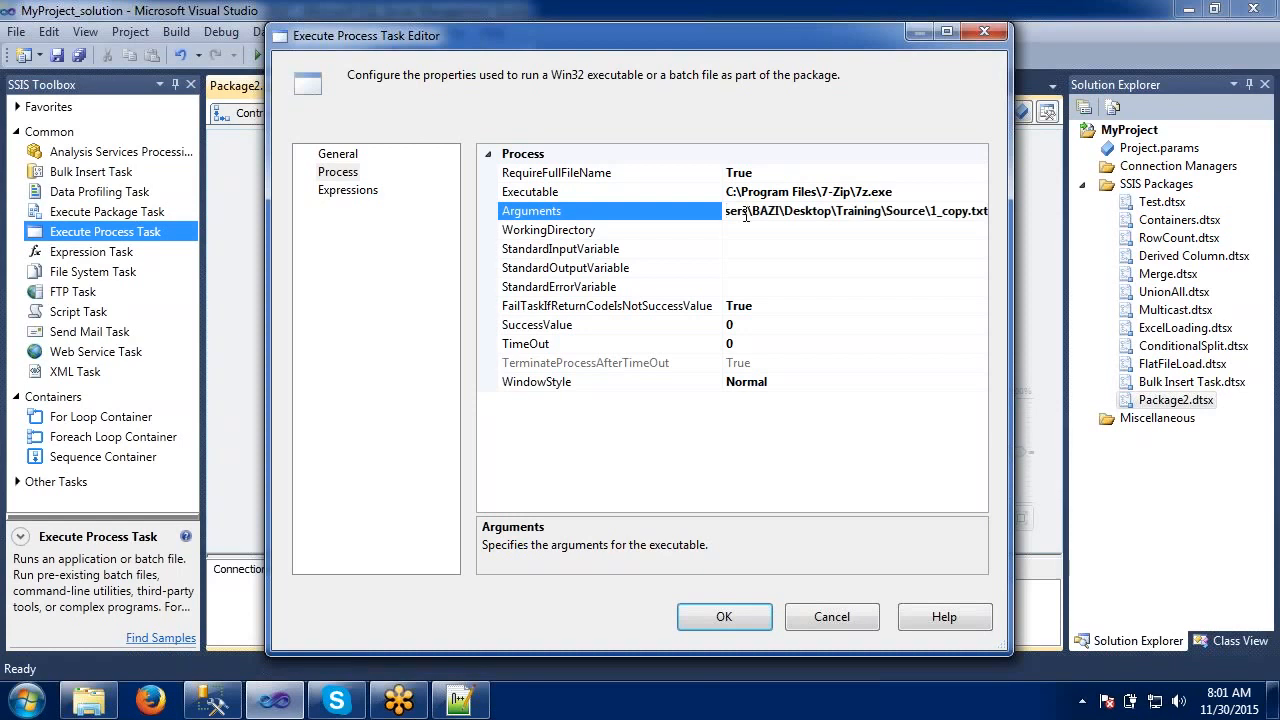
pyautogui.click(745, 268)
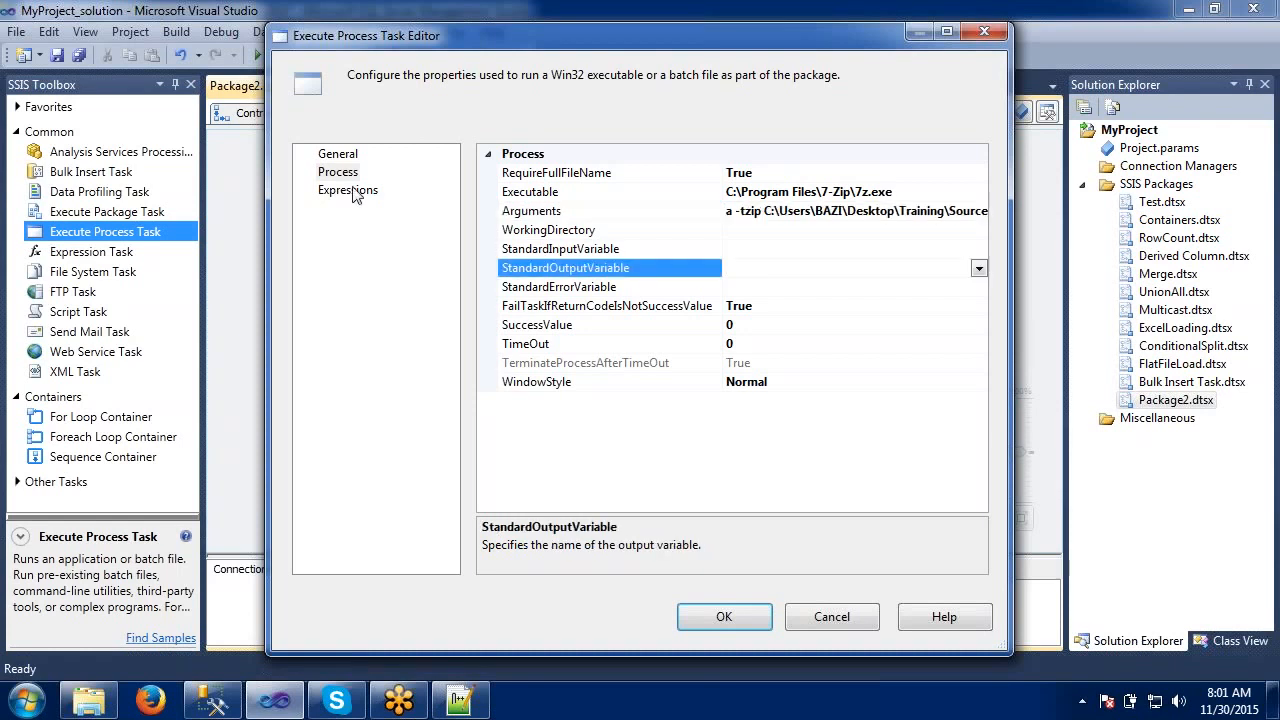
pyautogui.click(706, 612)
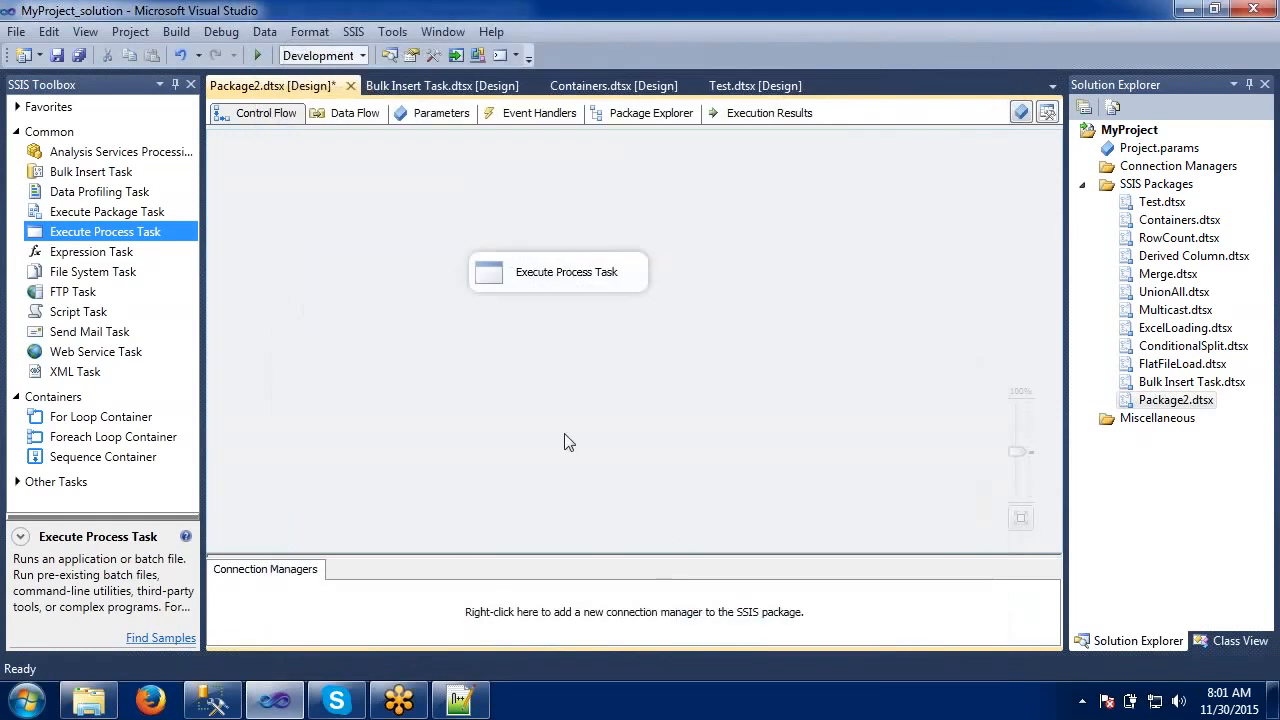
pyautogui.hotkey('ctrl', 's')
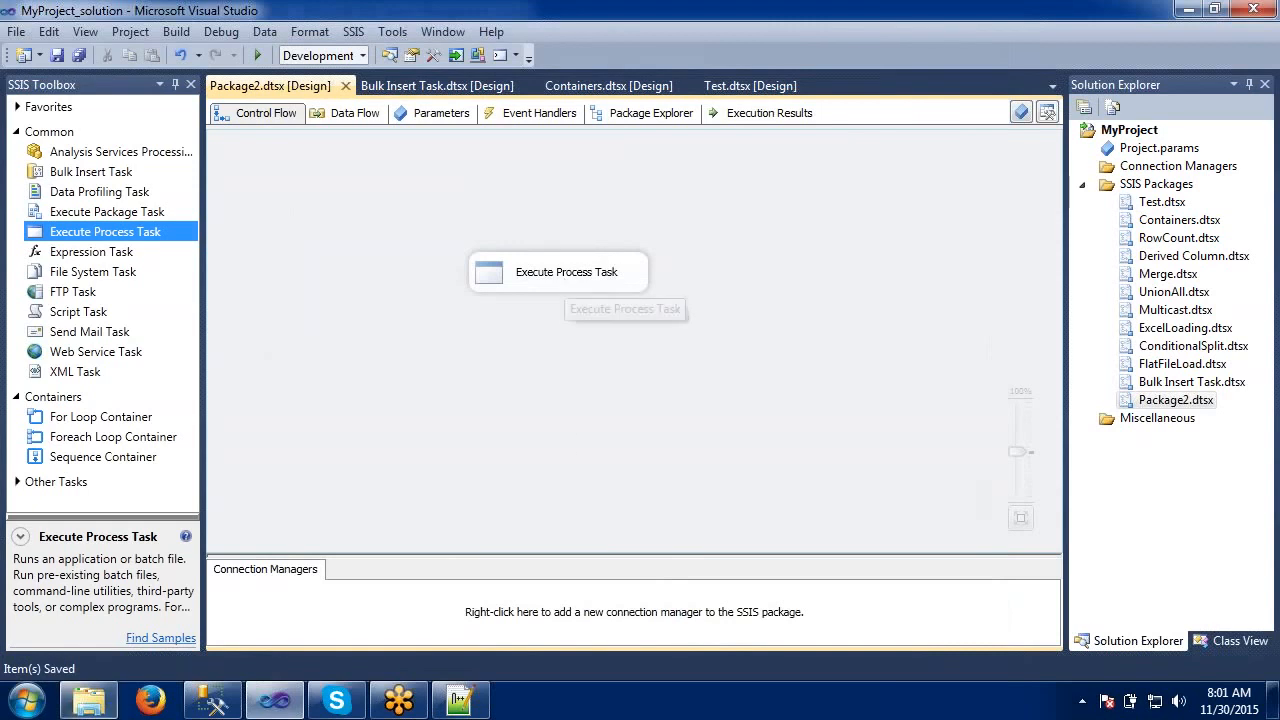
# - Check the 1_copy text file in the Training\Source folder in Windows Explorer, and return to Visual Studio
pyautogui.click(89, 700)
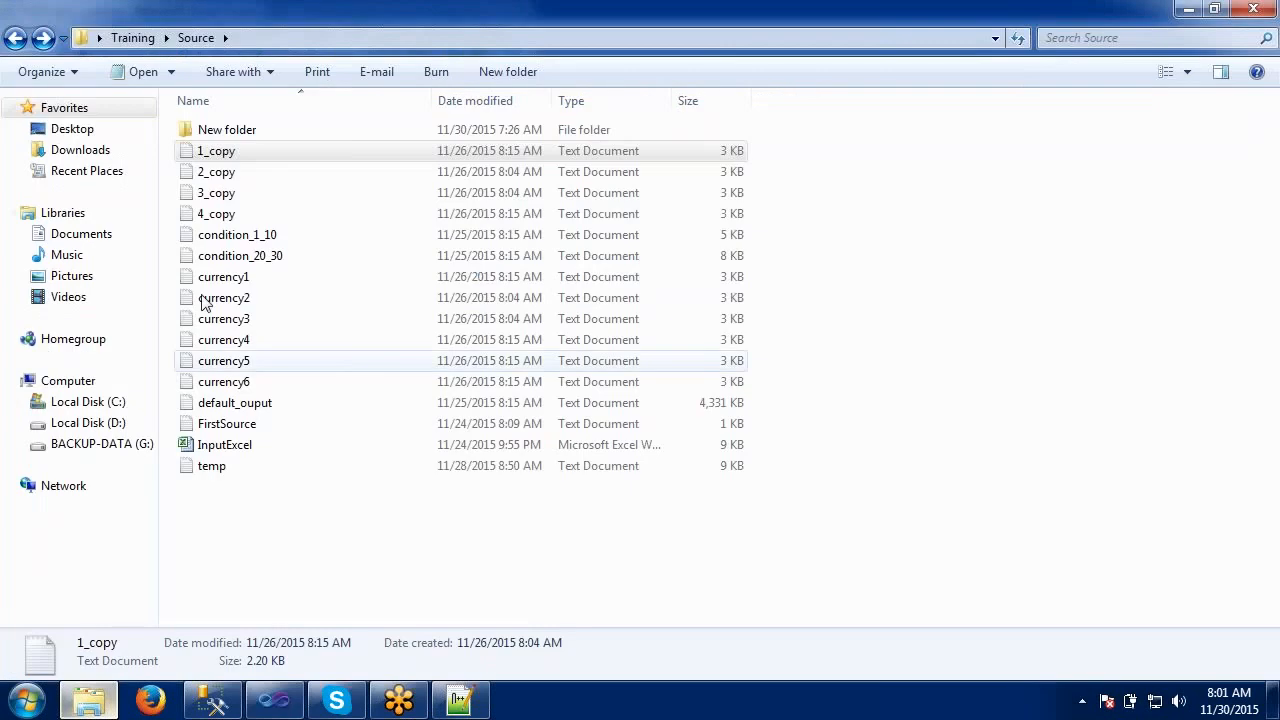
pyautogui.click(226, 155)
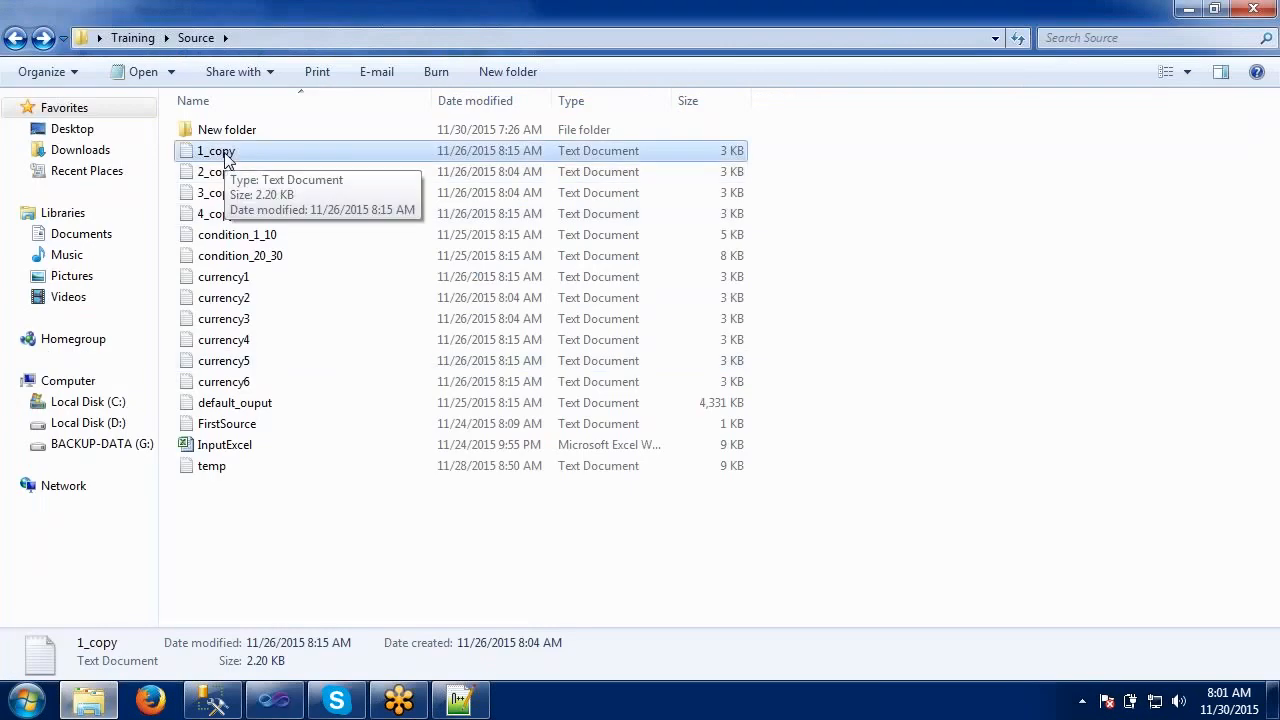
pyautogui.hotkey('alt', 'Tab')
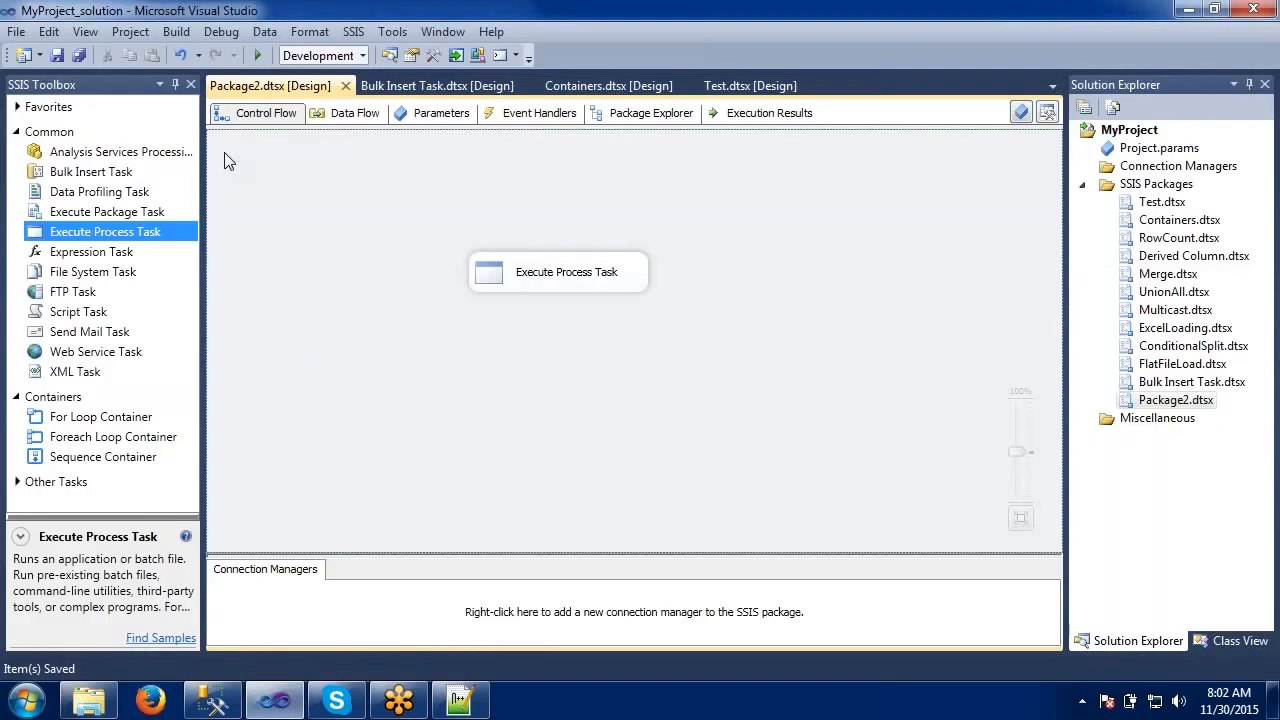
# - Run the Execute Process Task in debug mode and stop debugging once execution completes
pyautogui.click(557, 275)
pyautogui.rightClick(557, 277)
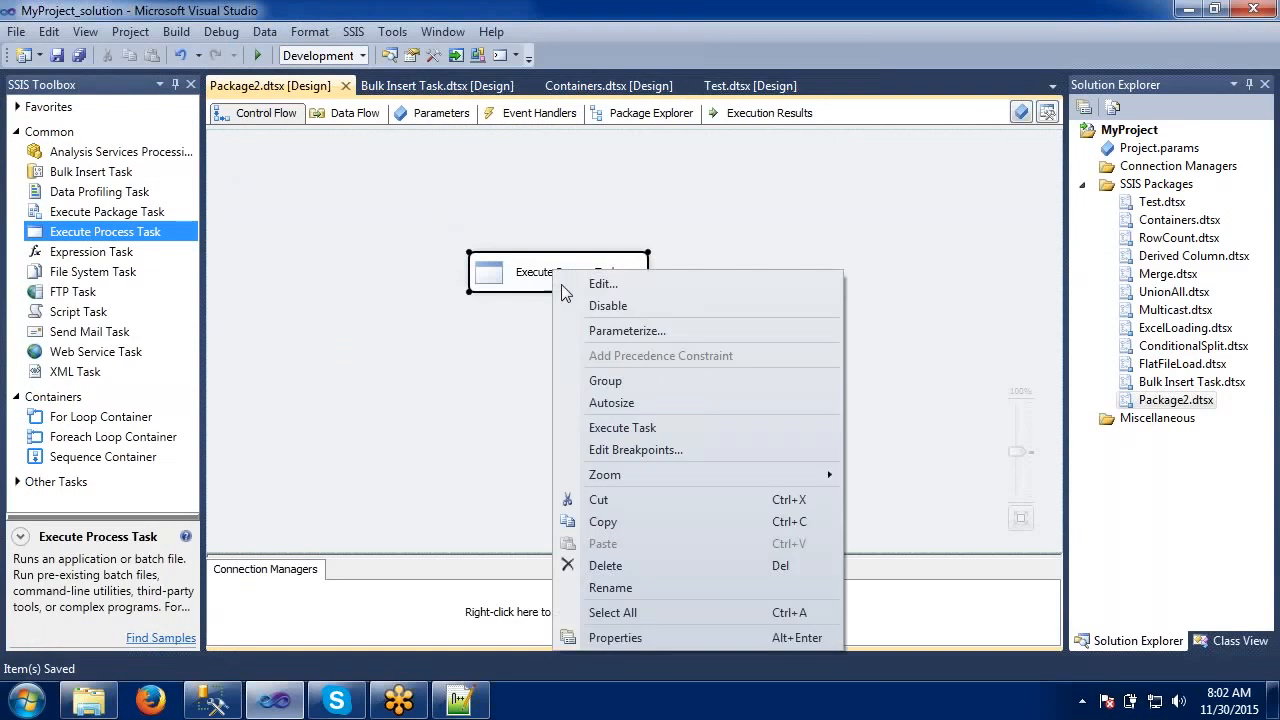
pyautogui.click(611, 402)
pyautogui.press('F5')
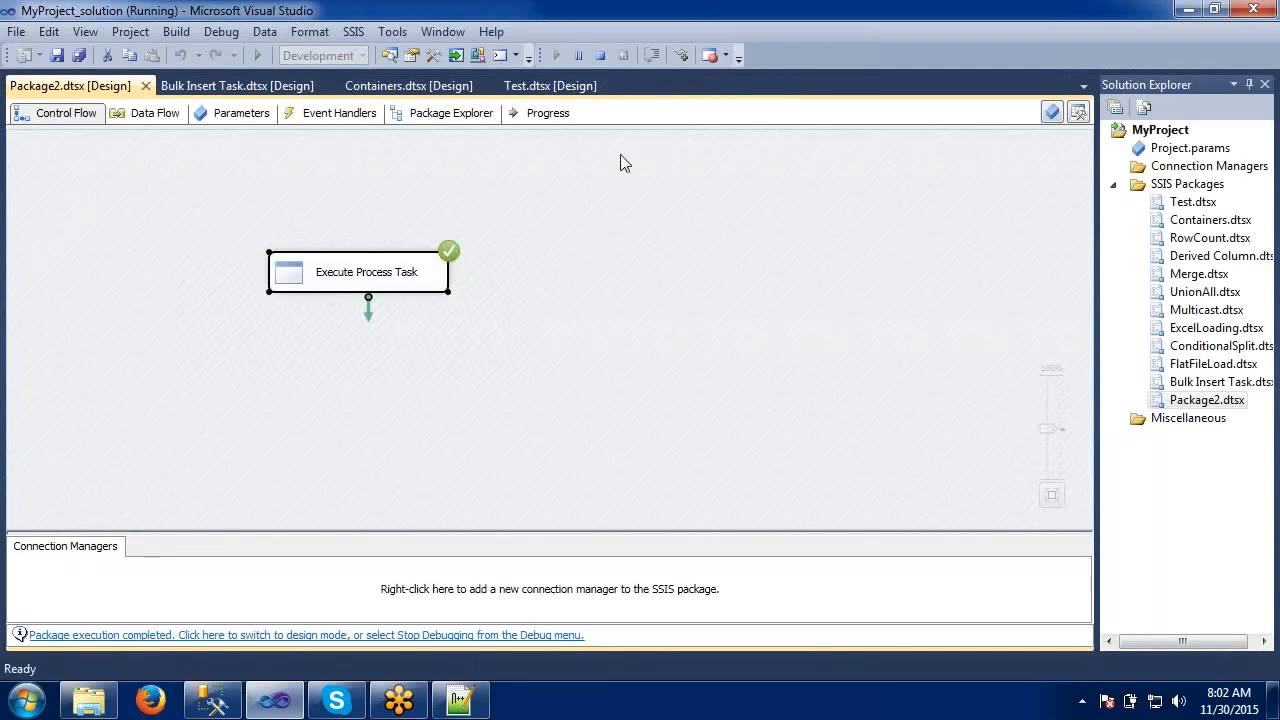
pyautogui.click(601, 56)
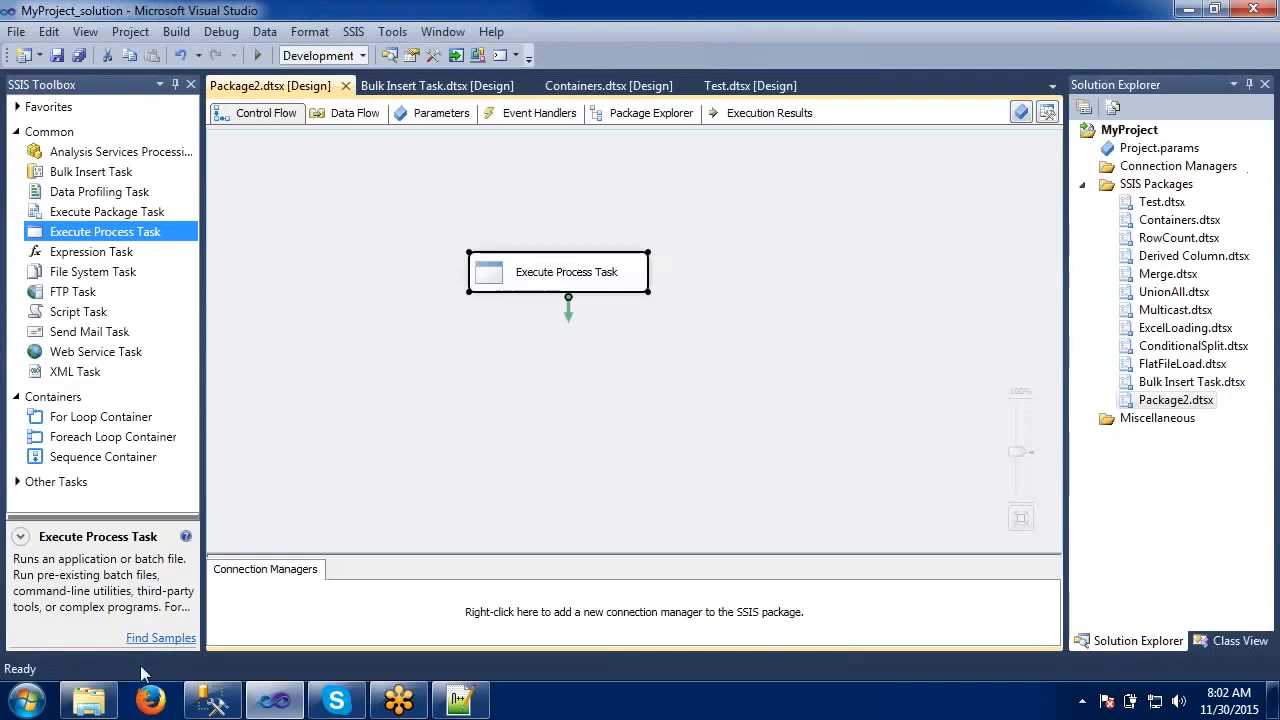
# - Inspect the 1_copy ZIP archive and the 1_copy text file in Windows Explorer's Source folder, and return to Visual Studio
pyautogui.click(89, 700)
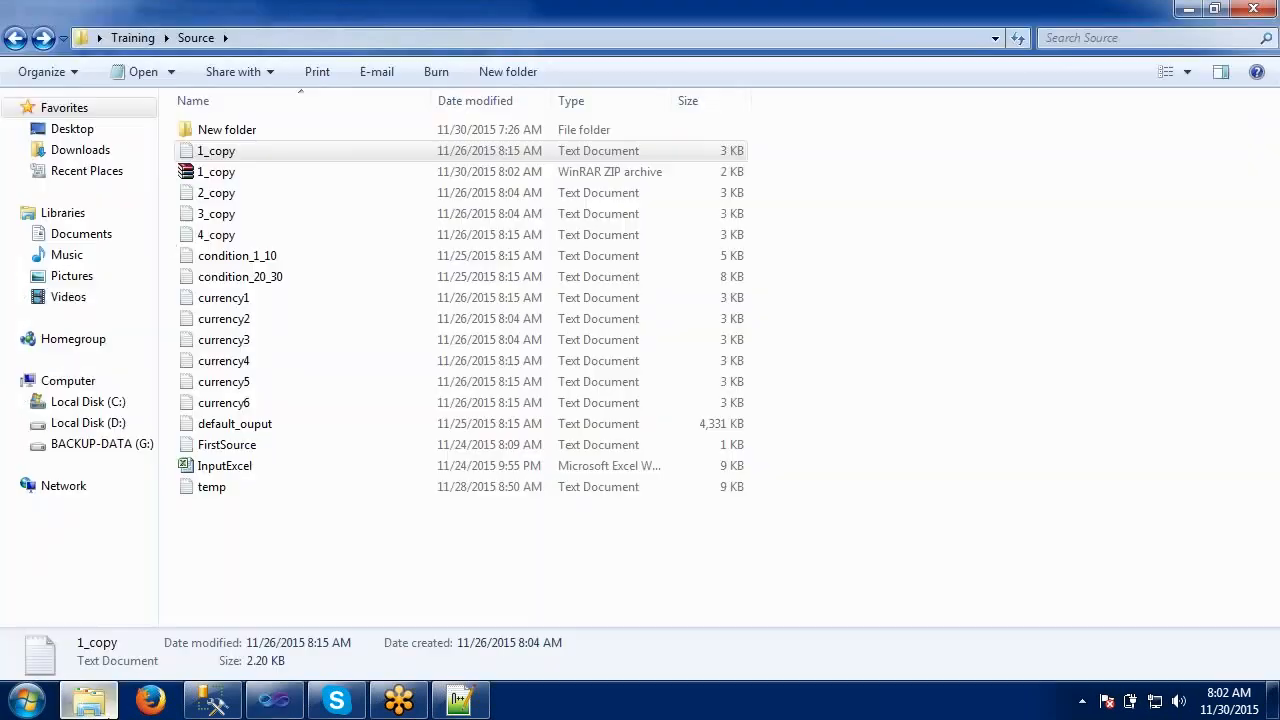
pyautogui.click(209, 178)
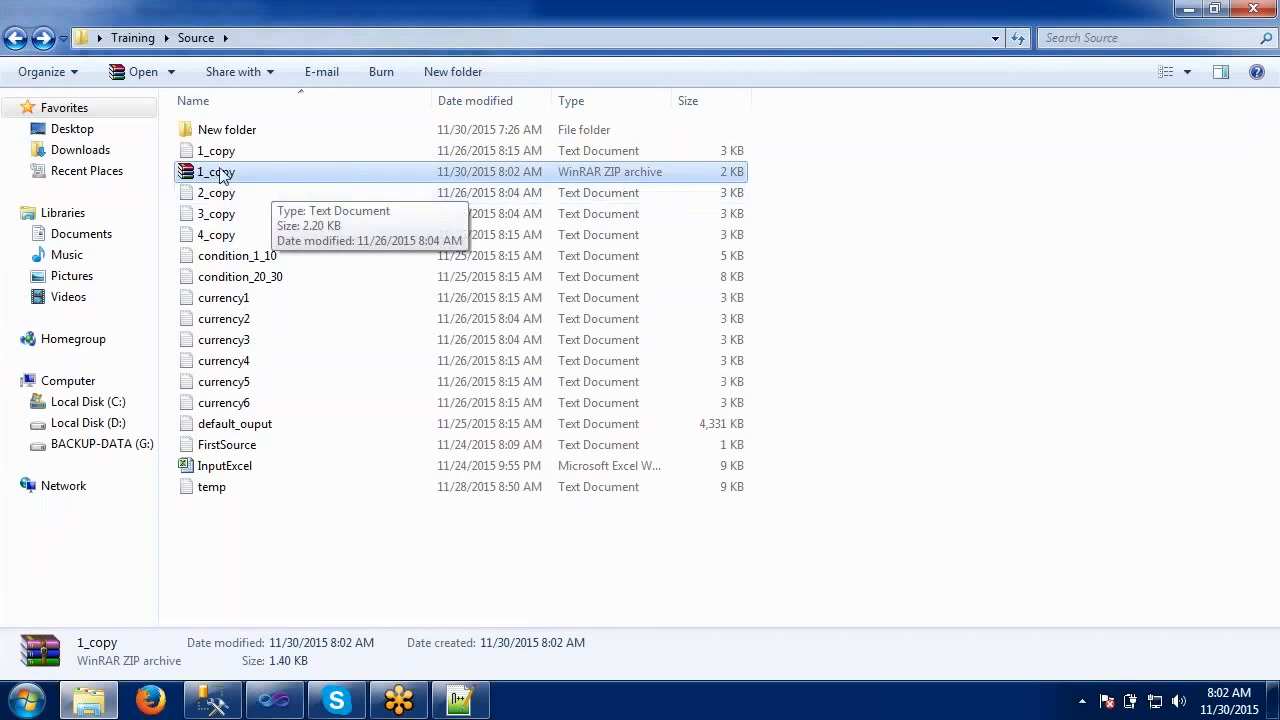
pyautogui.click(220, 154)
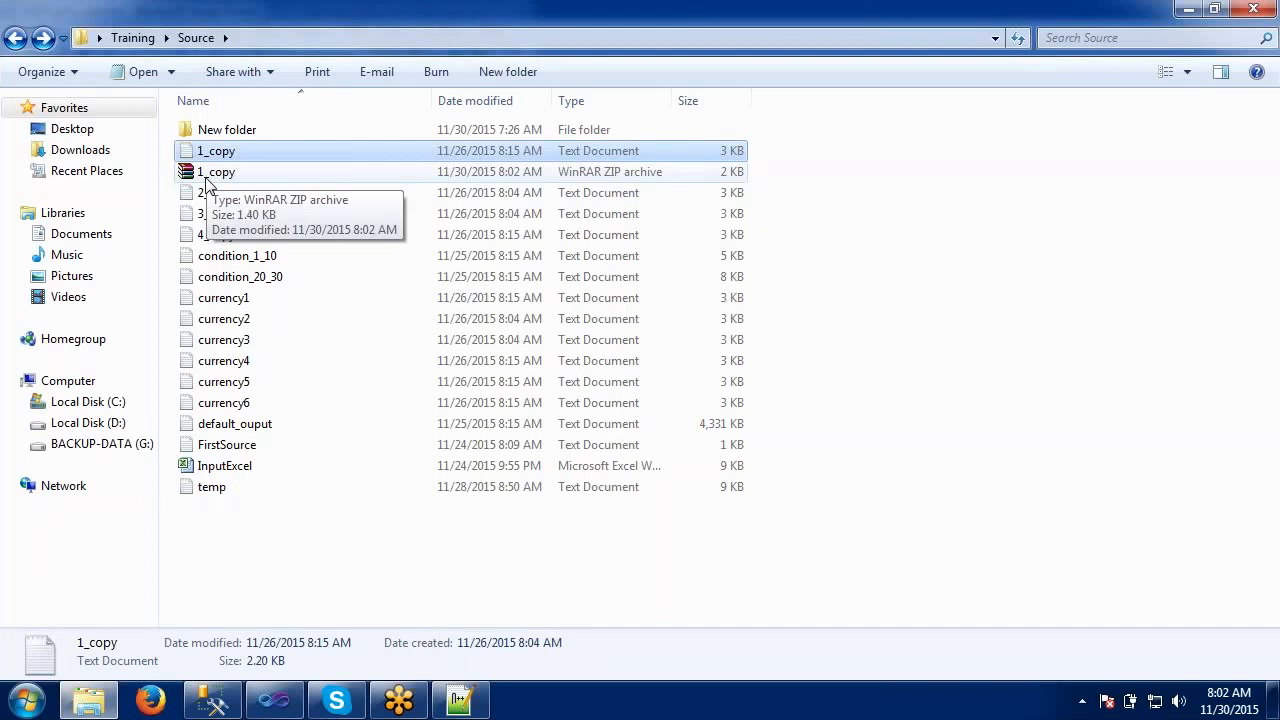
pyautogui.hotkey('alt', 'Tab')
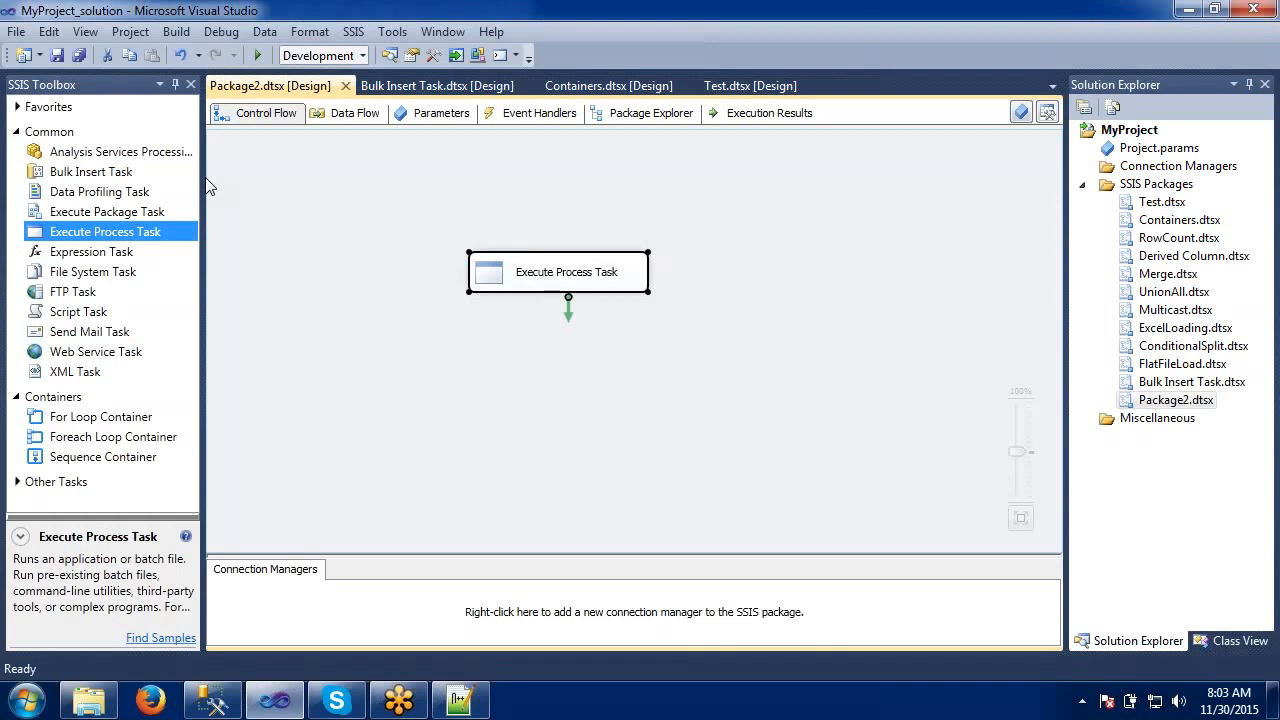
# - Rename the Package2.dtsx package to "Execute Process task.dtsx"
pyautogui.rightClick(1146, 401)
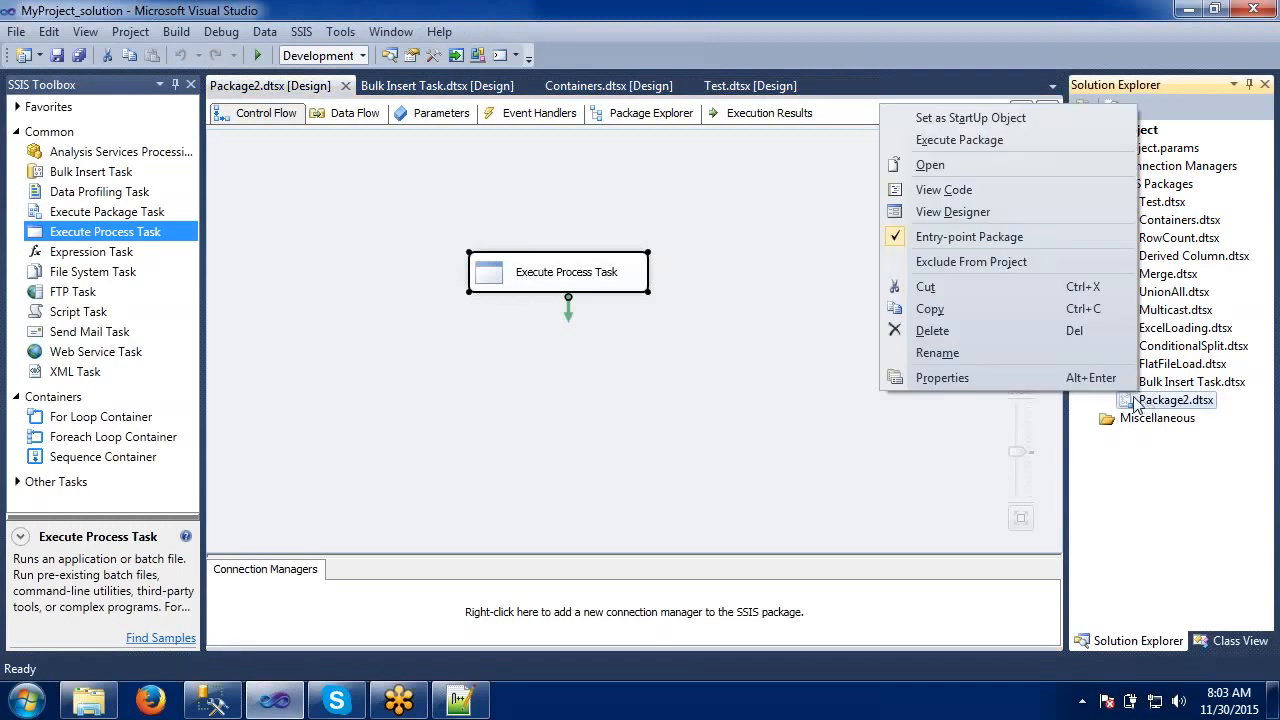
pyautogui.click(979, 360)
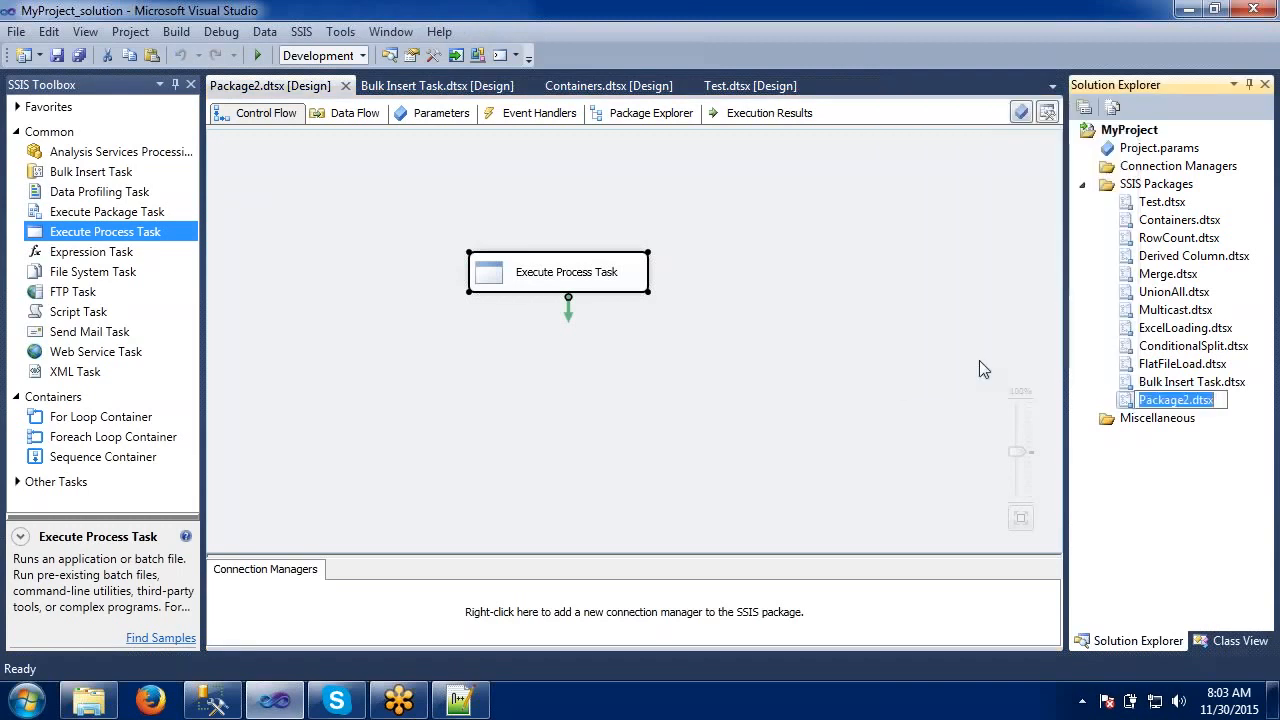
pyautogui.click(1191, 401)
pyautogui.press('BackSpace')
pyautogui.press('BackSpace')
pyautogui.press('BackSpace')
pyautogui.press('BackSpace')
pyautogui.press('BackSpace')
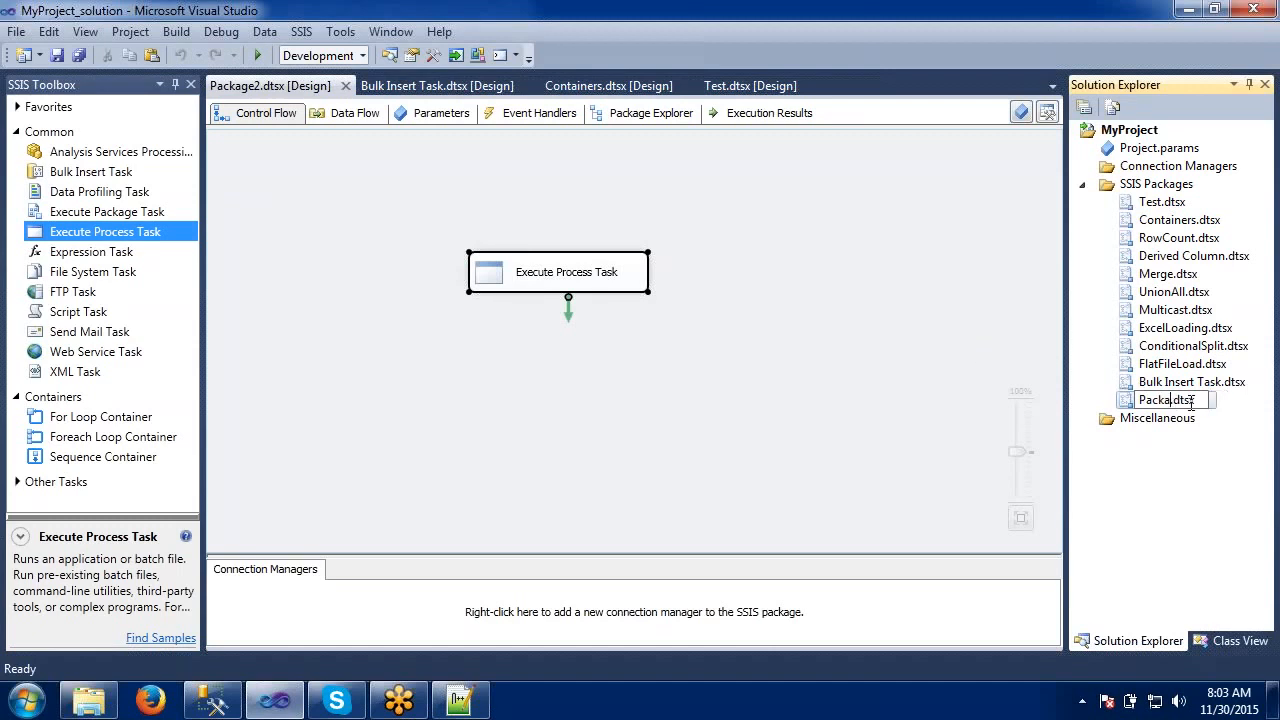
pyautogui.press('BackSpace')
pyautogui.press('BackSpace')
pyautogui.press('BackSpace')
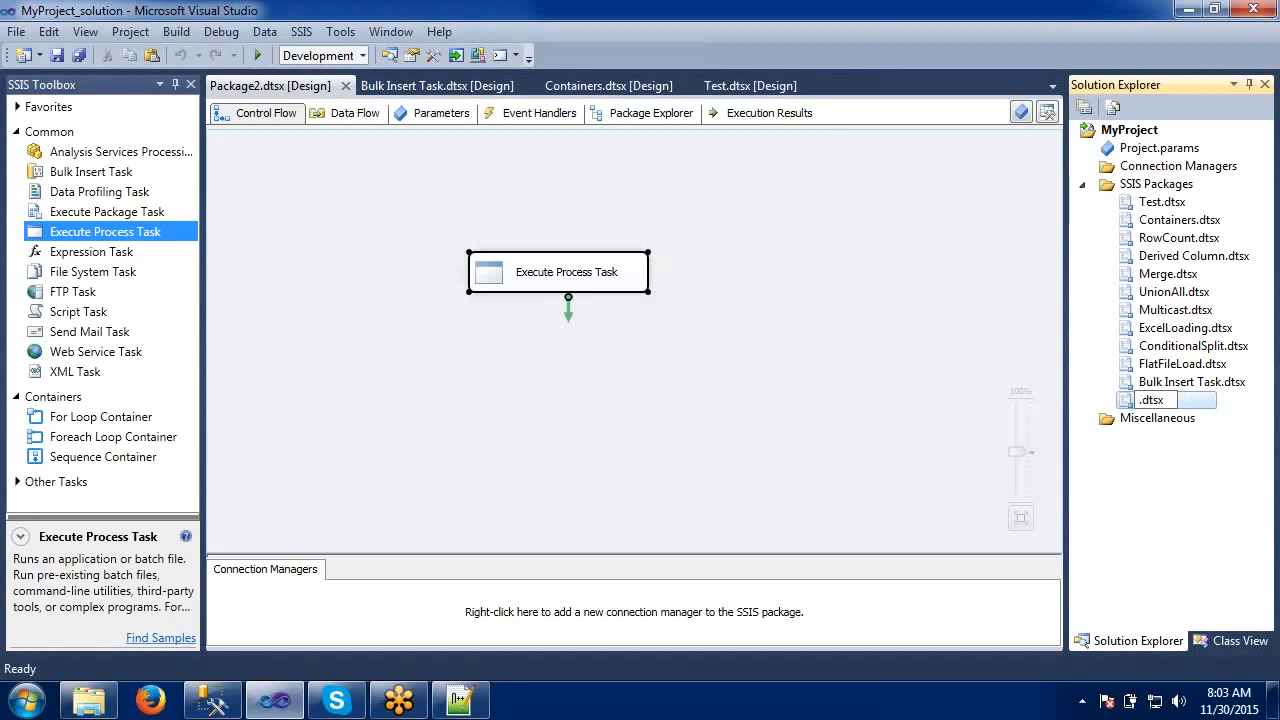
pyautogui.write('Execute')
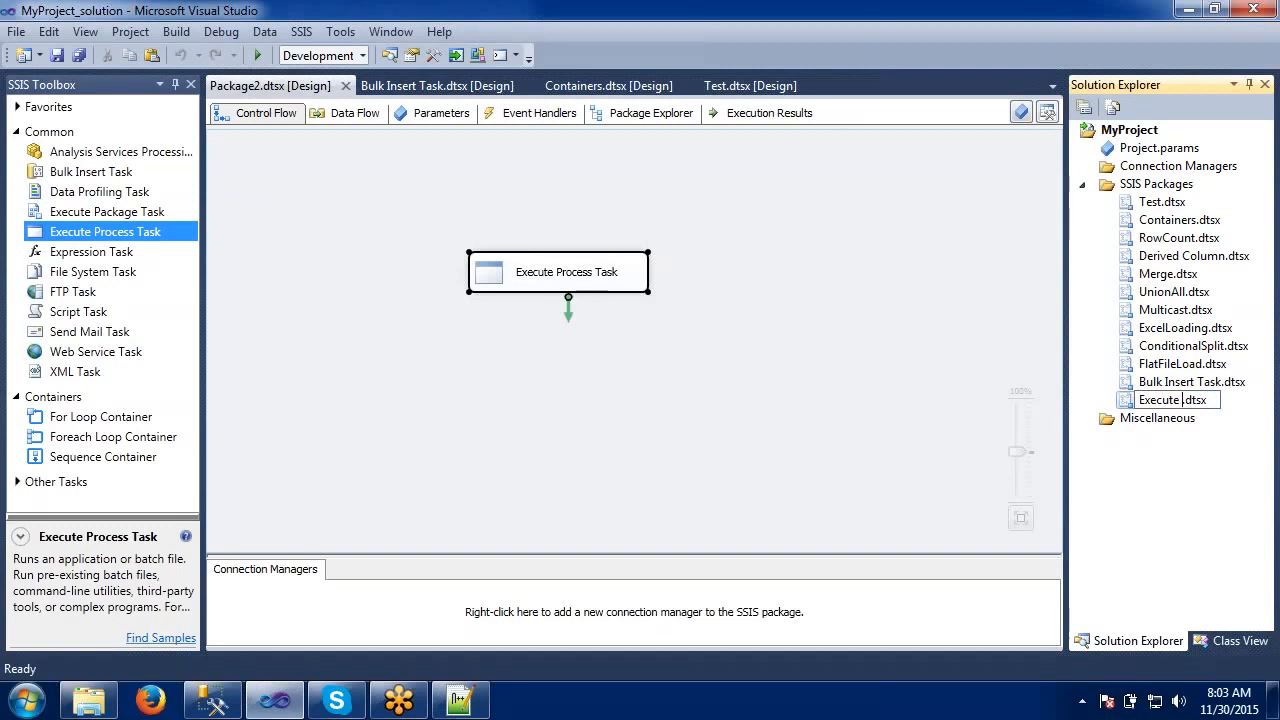
pyautogui.write(' Process task')
pyautogui.press('Return')
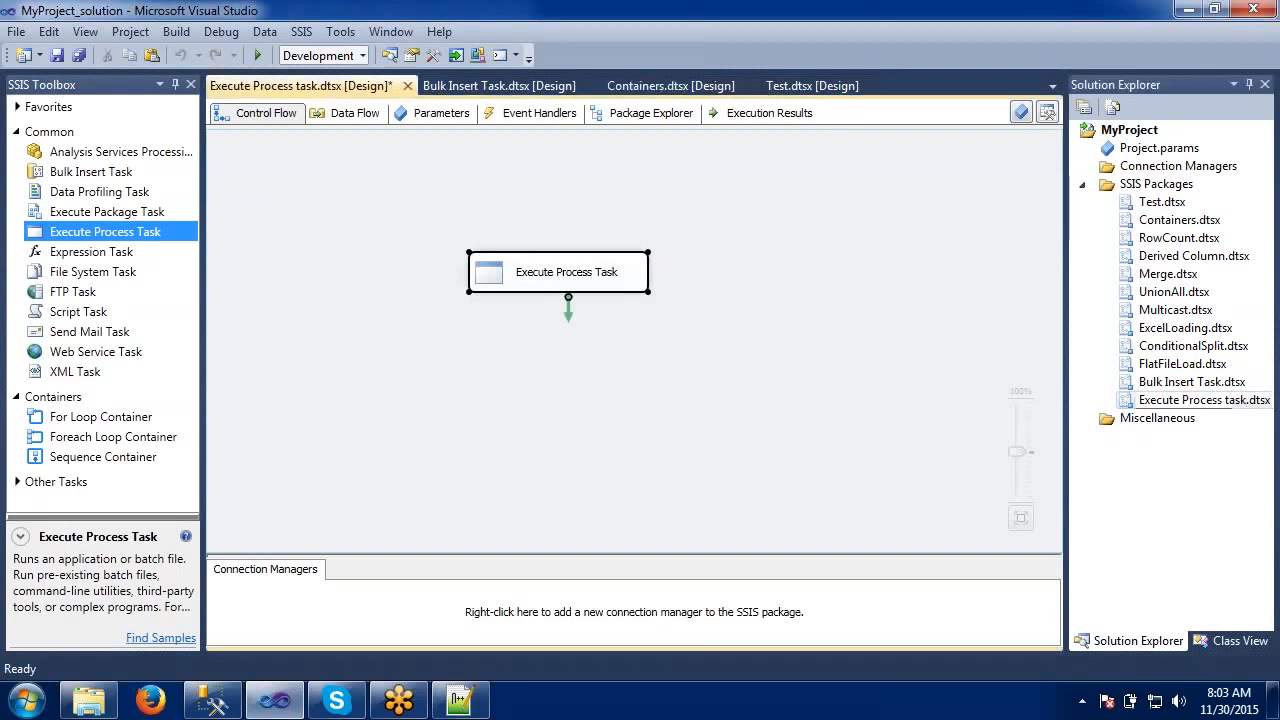
pyautogui.click(603, 408)
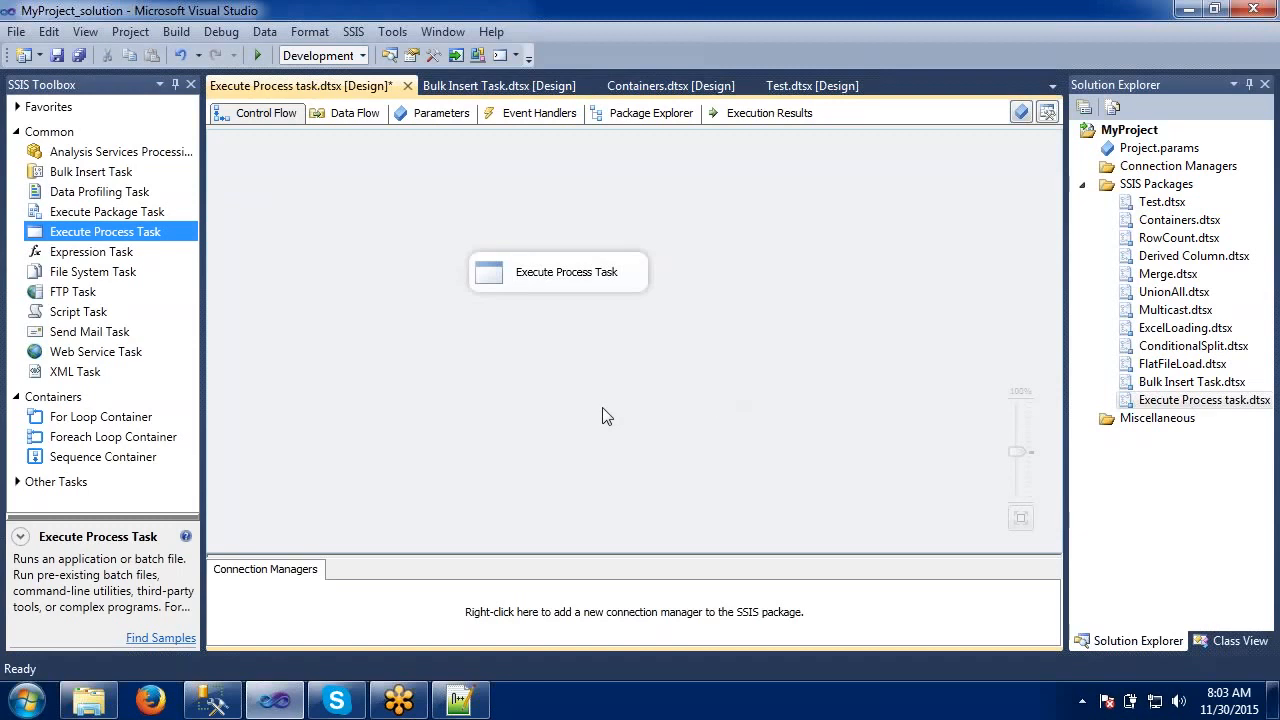
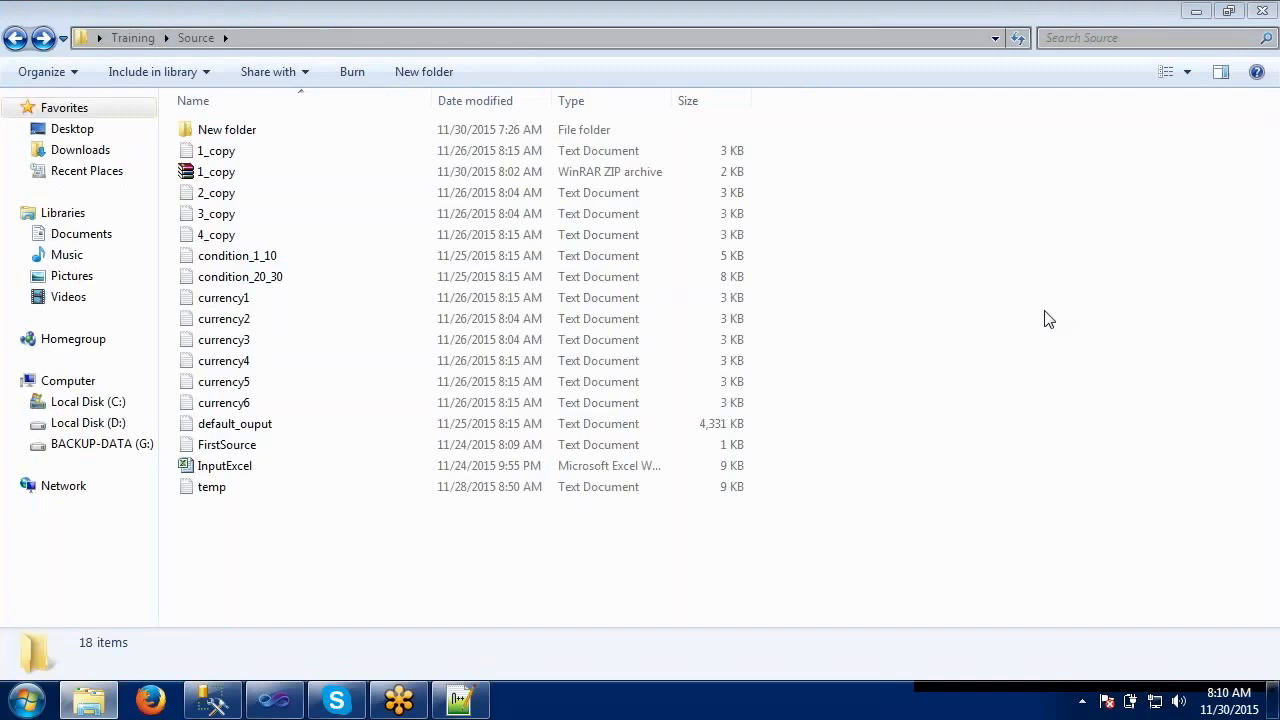
# - In Visual Studio, create a new SSIS package in MyProject and add a File System Task to its control flow
pyautogui.click(914, 391)
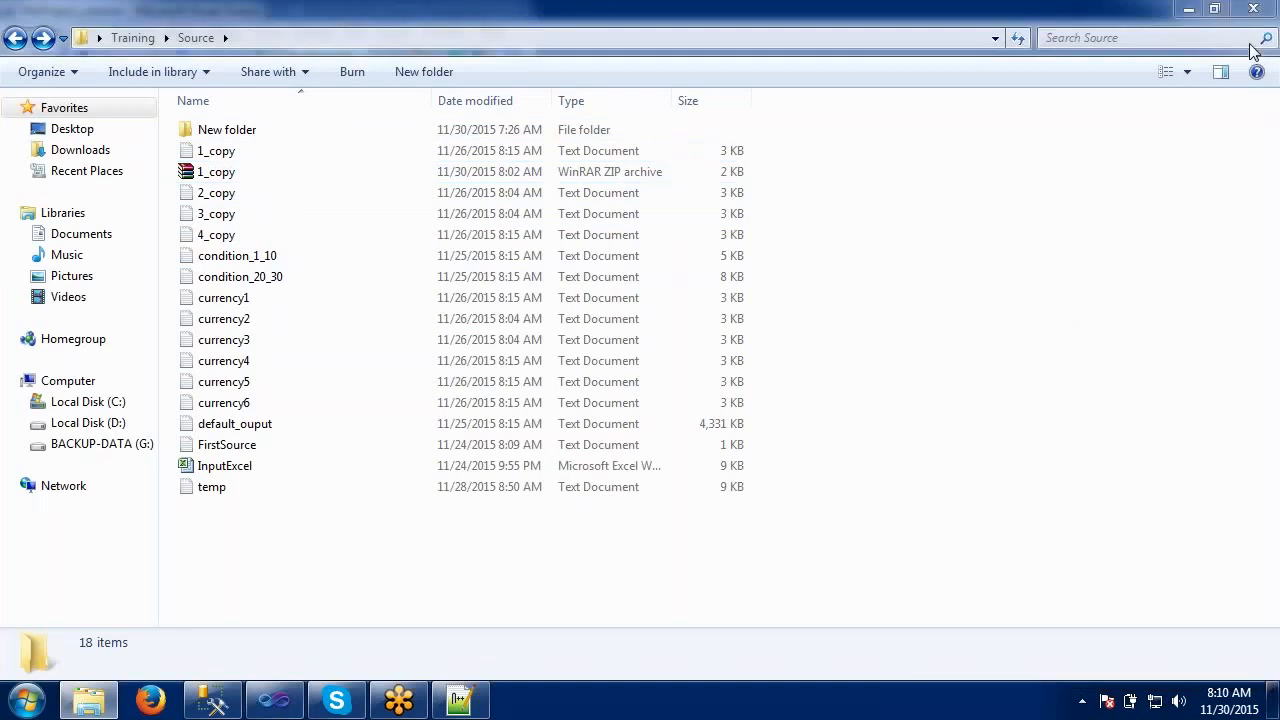
pyautogui.click(274, 700)
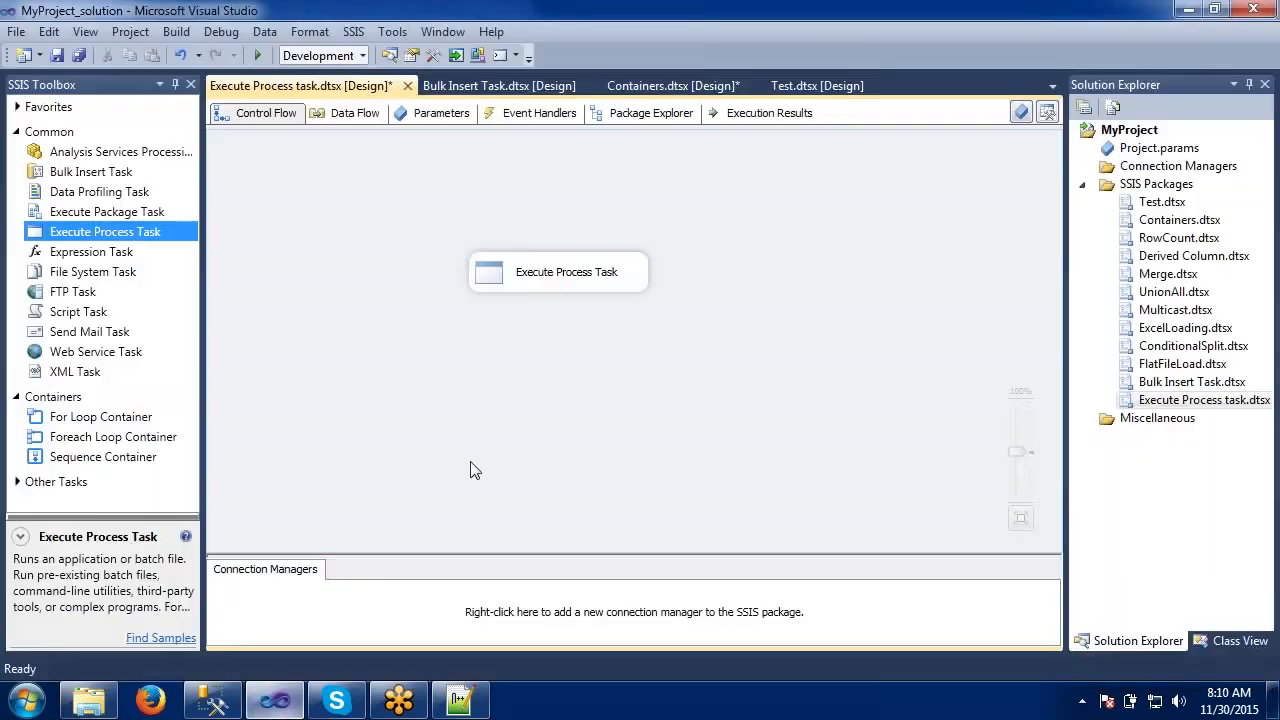
pyautogui.click(1143, 190)
pyautogui.rightClick(1143, 189)
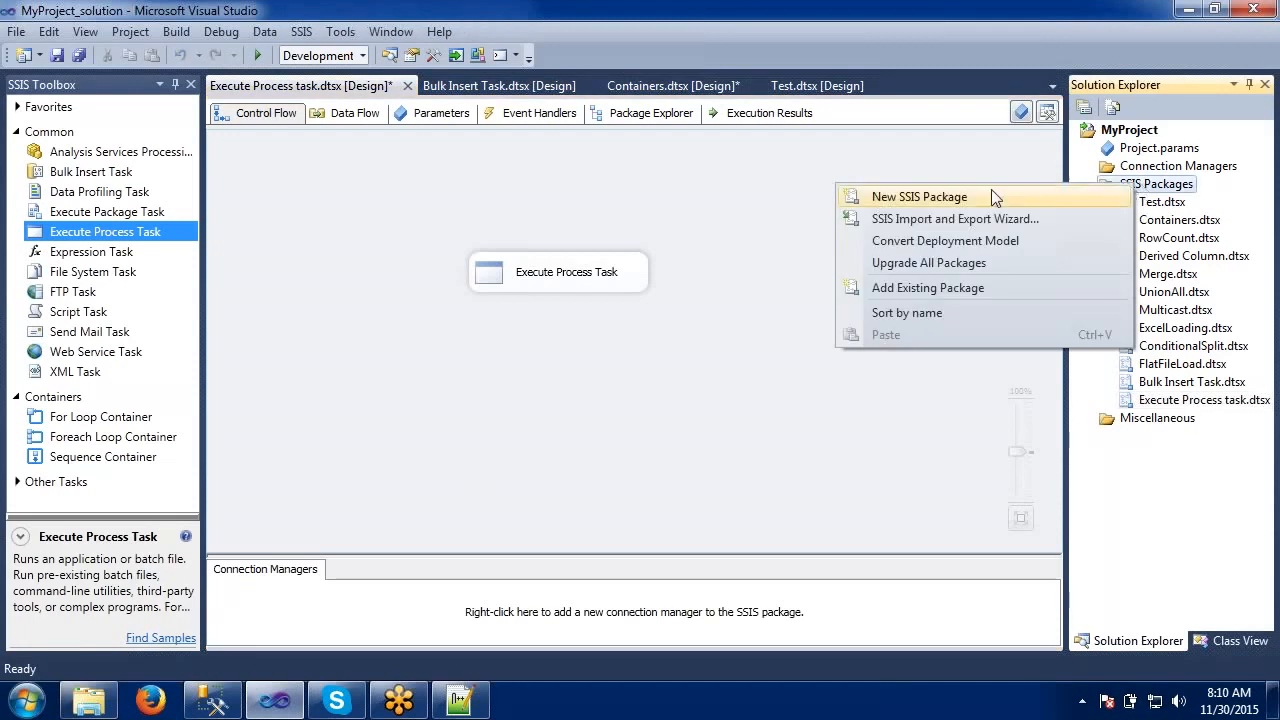
pyautogui.click(905, 194)
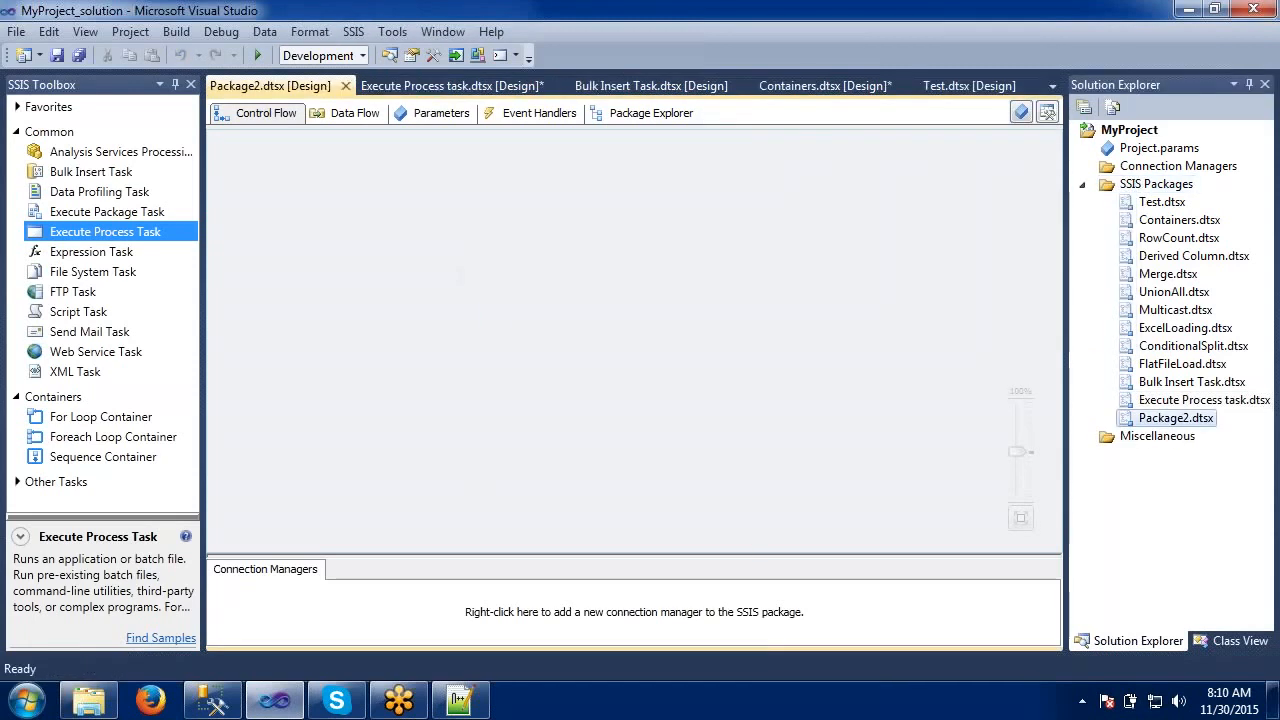
pyautogui.click(79, 276)
pyautogui.moveTo(79, 279); pyautogui.dragTo(480, 286)
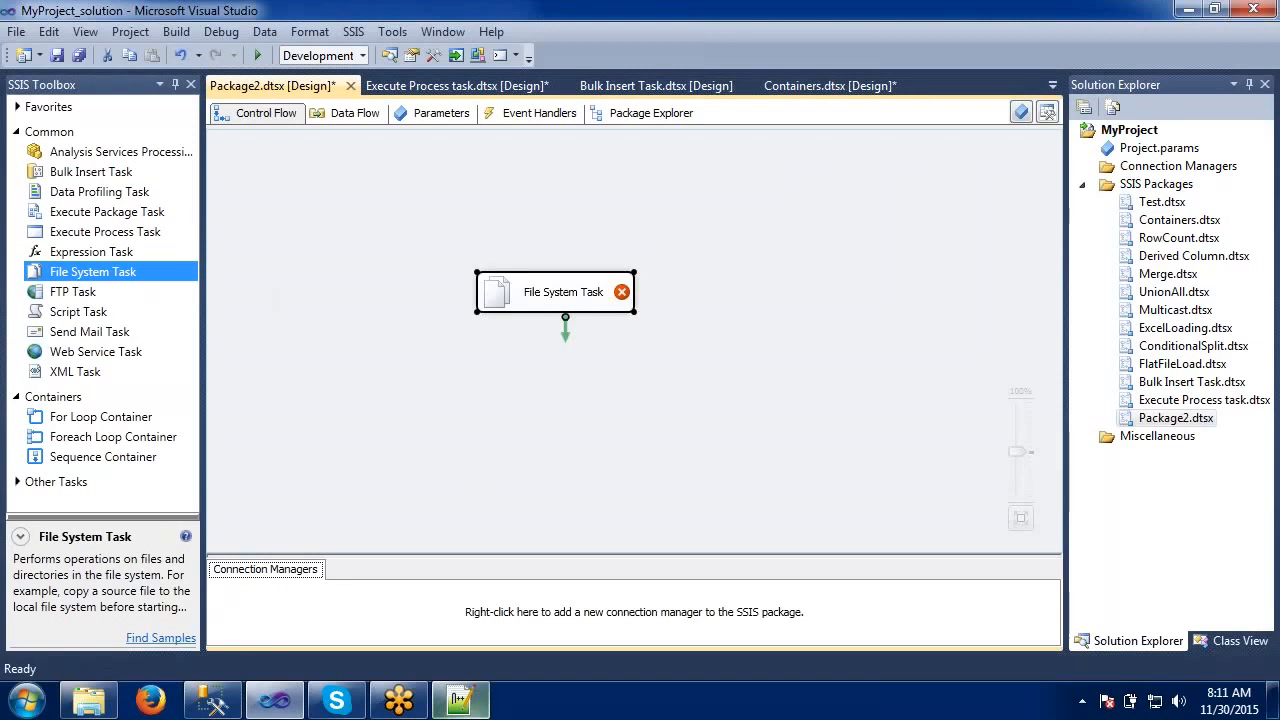
# - In Notepad++, add the dashed heading "-----------File System Task" below the Execute Process Task notes, followed by a blank line
pyautogui.click(459, 700)
pyautogui.click(75, 286)
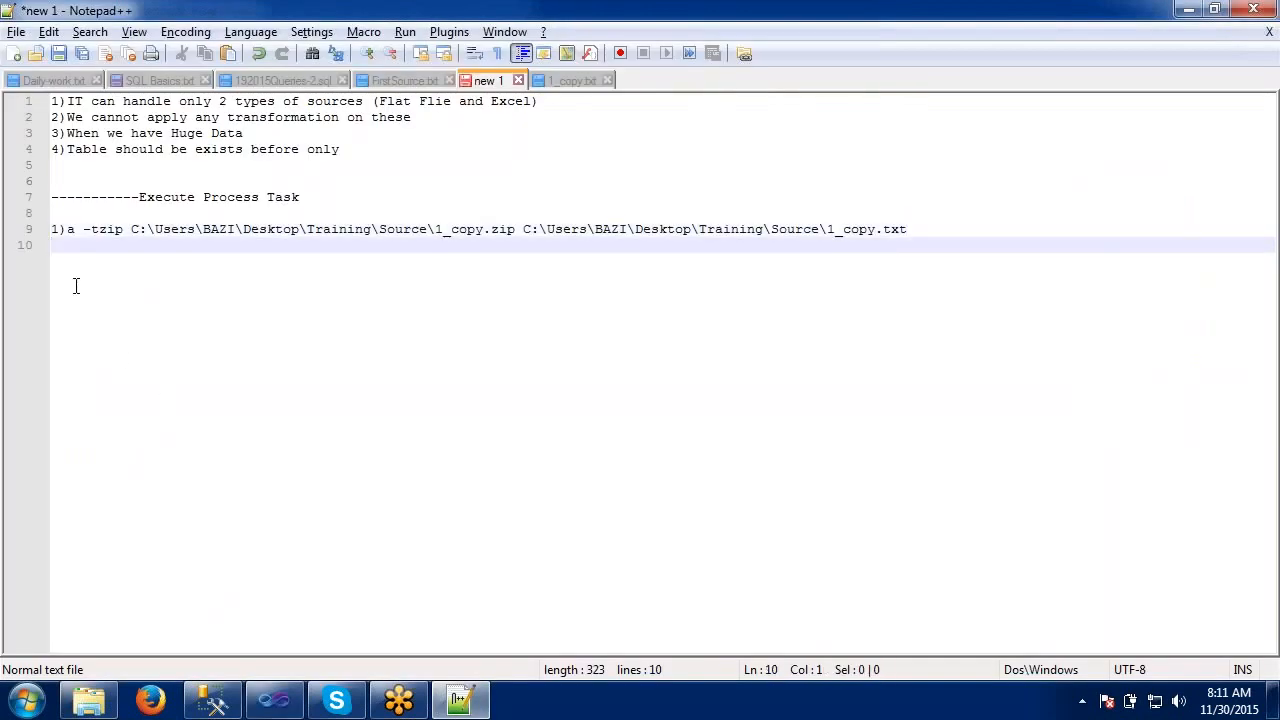
pyautogui.press('Return')
pyautogui.press('Return')
pyautogui.write('-----------')
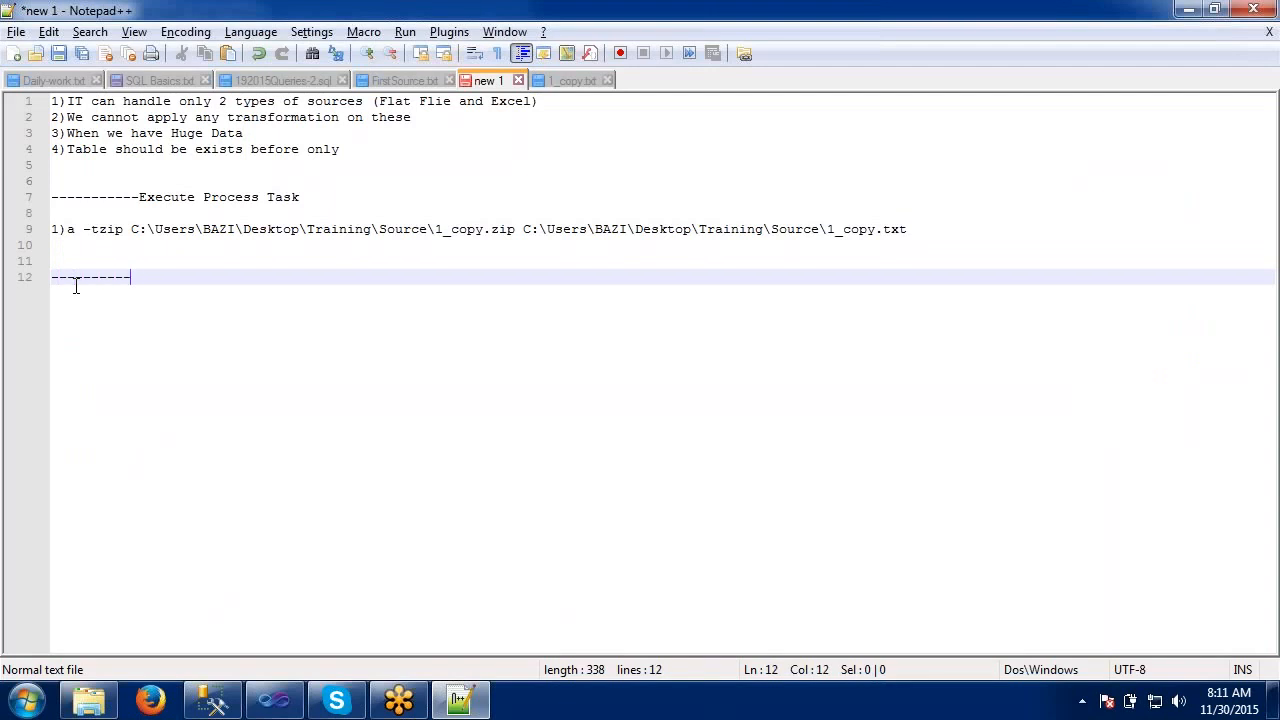
pyautogui.write('File System Task')
pyautogui.press('Return')
pyautogui.press('Return')
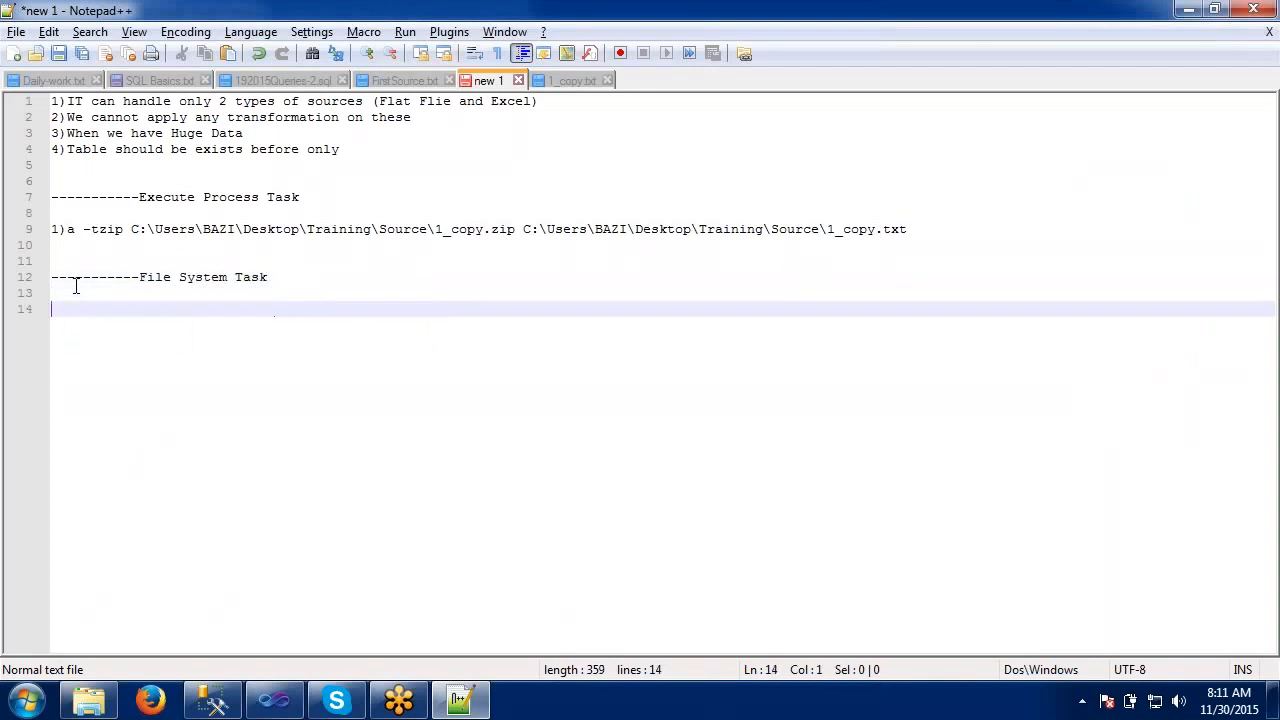
# - Write the note "1)All opertions on the File can be handle in FST" under the File System Task heading
pyautogui.write('1)')
pyautogui.press('BackSpace')
pyautogui.write('All ')
pyautogui.write('oper')
pyautogui.write('tiom')
pyautogui.press('BackSpace')
pyautogui.write('ns on th')
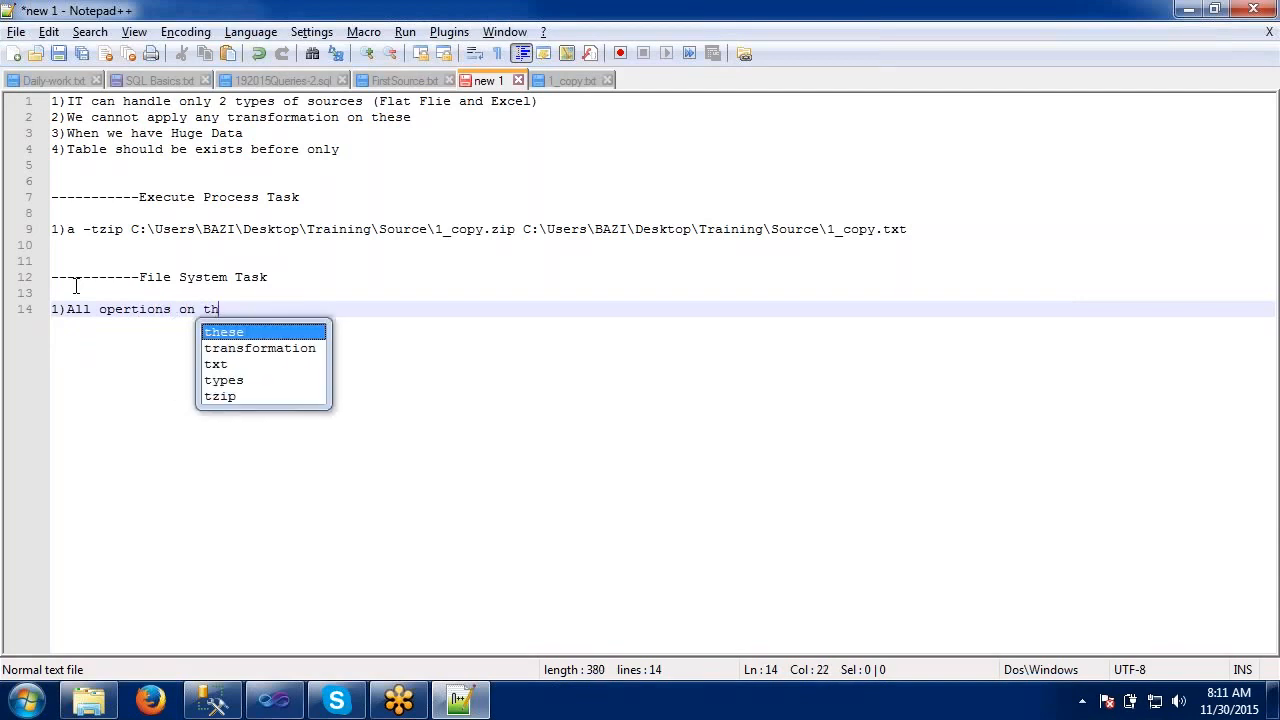
pyautogui.write('e File ')
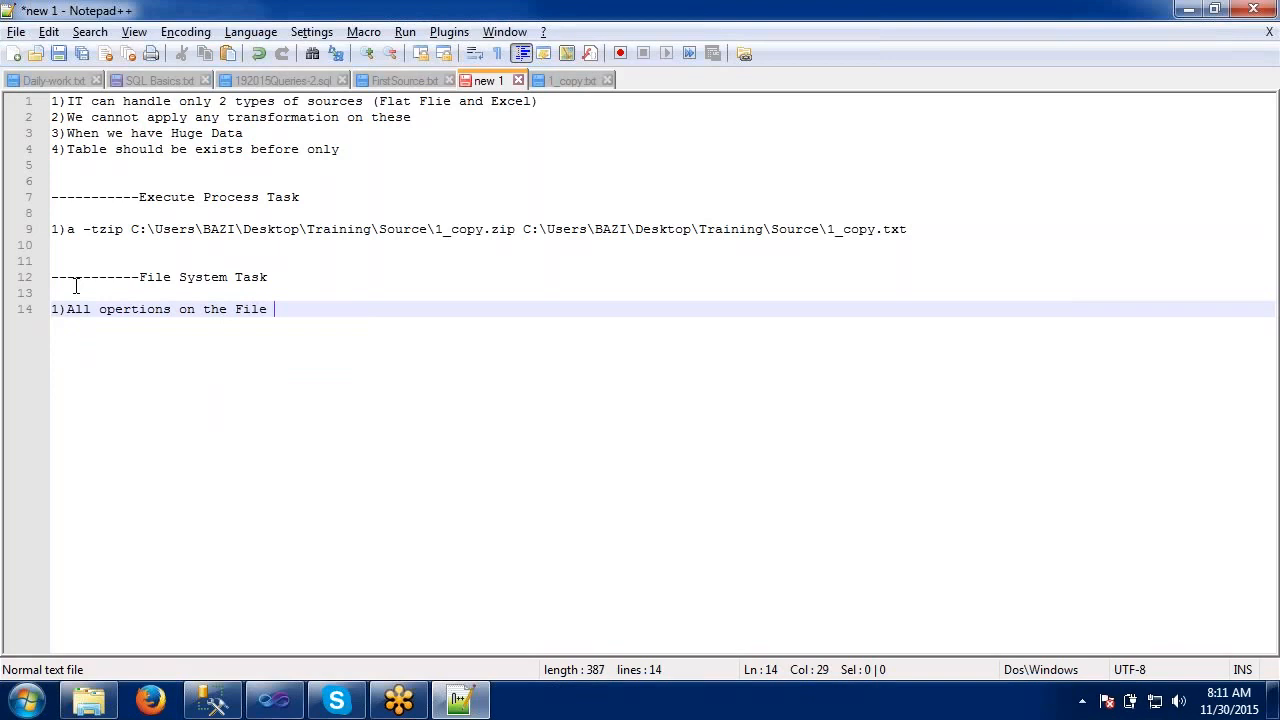
pyautogui.write('can be ha')
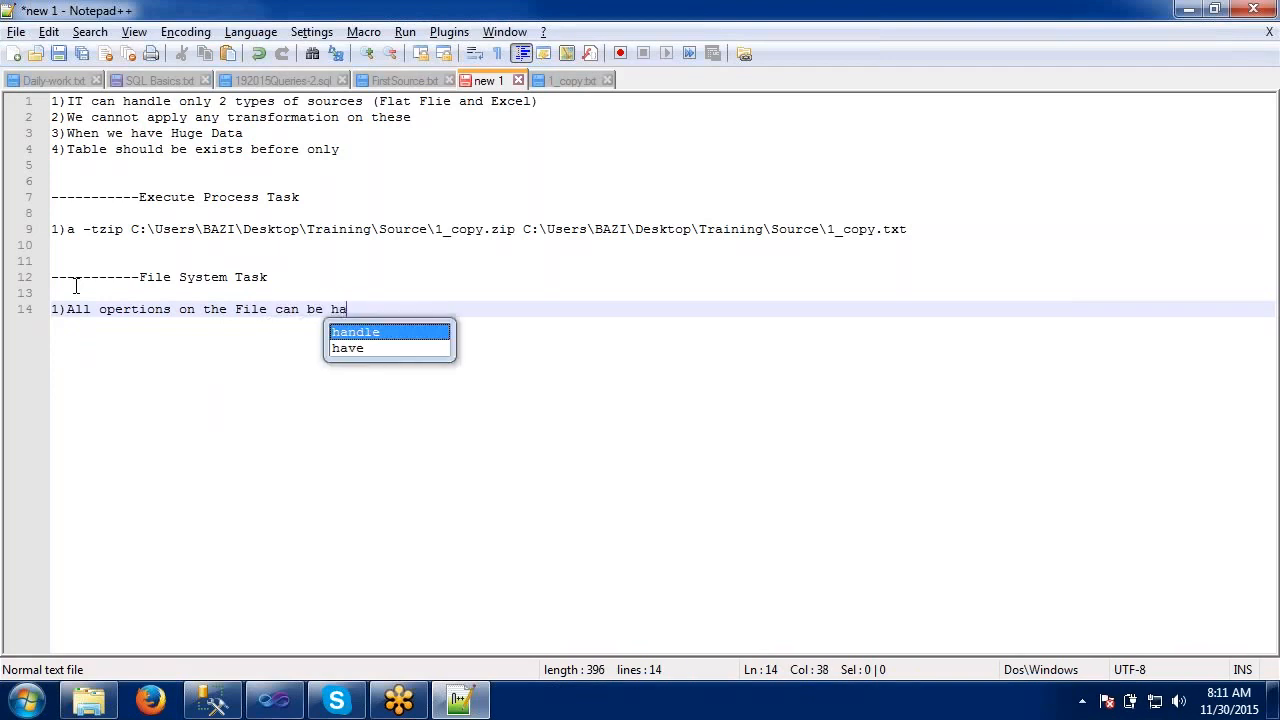
pyautogui.write('ndle in ')
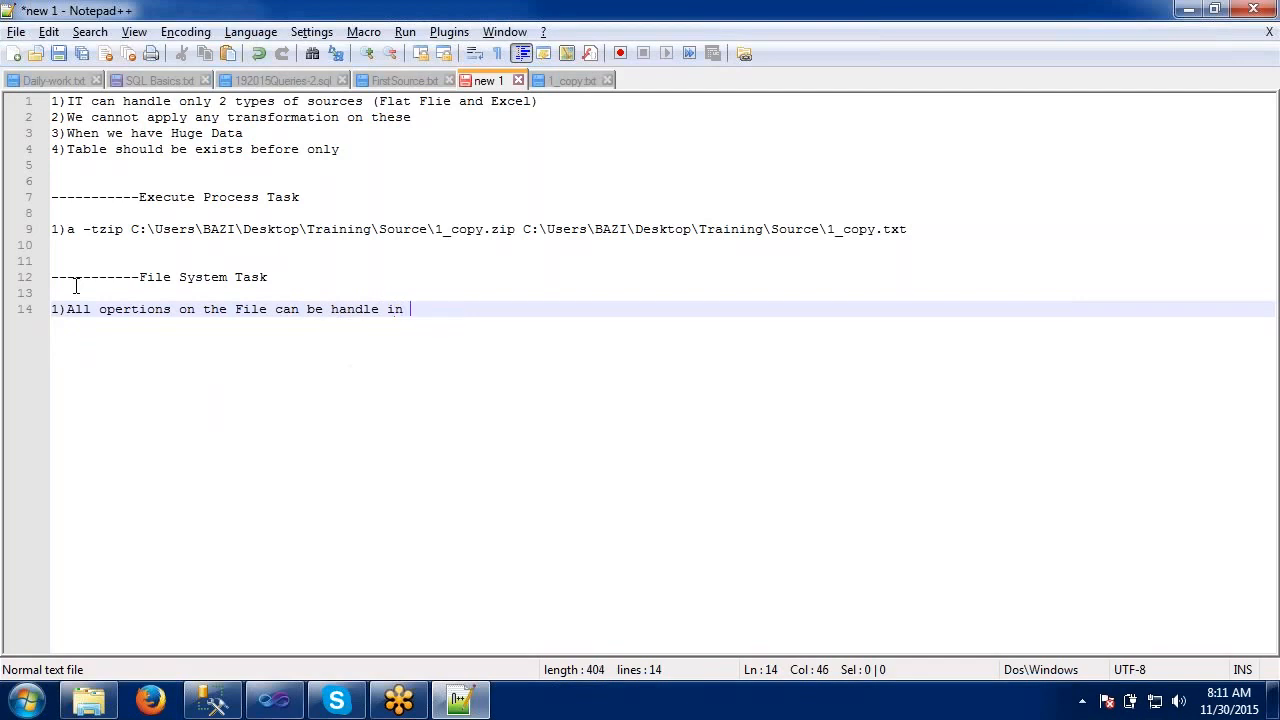
pyautogui.write('FST')
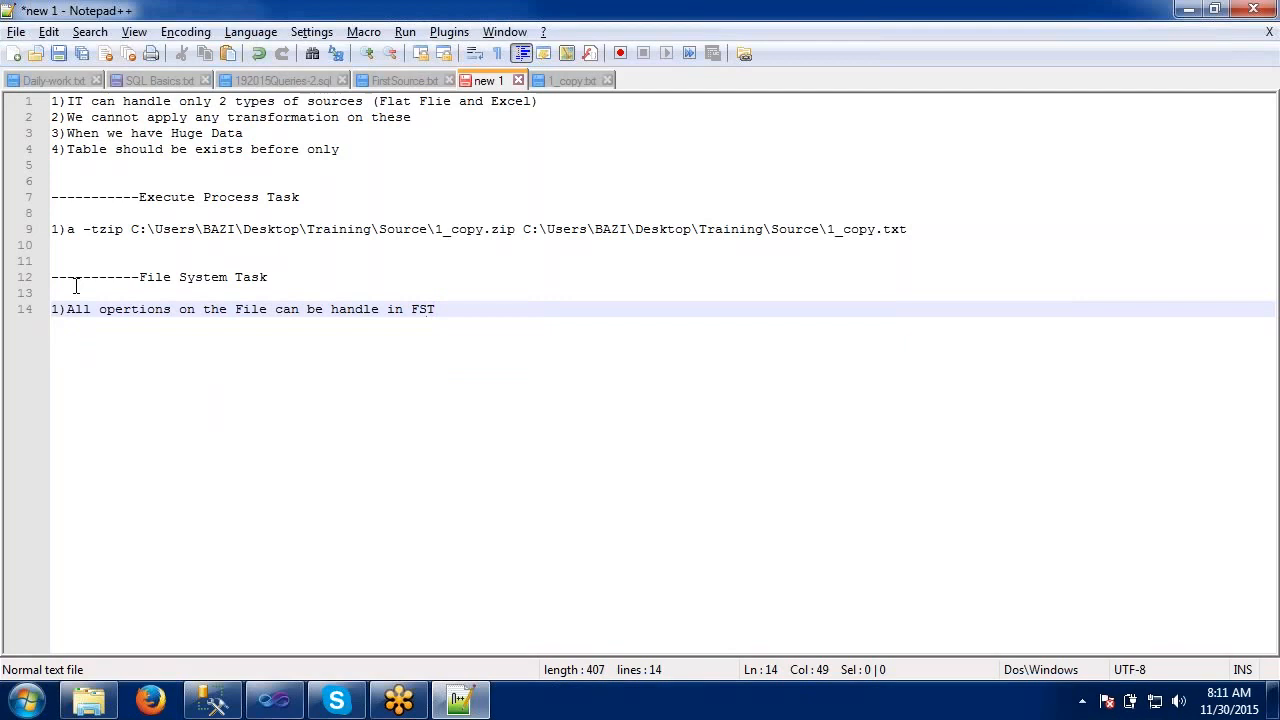
# - Start a new line below the first note under the File System Task heading
pyautogui.press('Return')
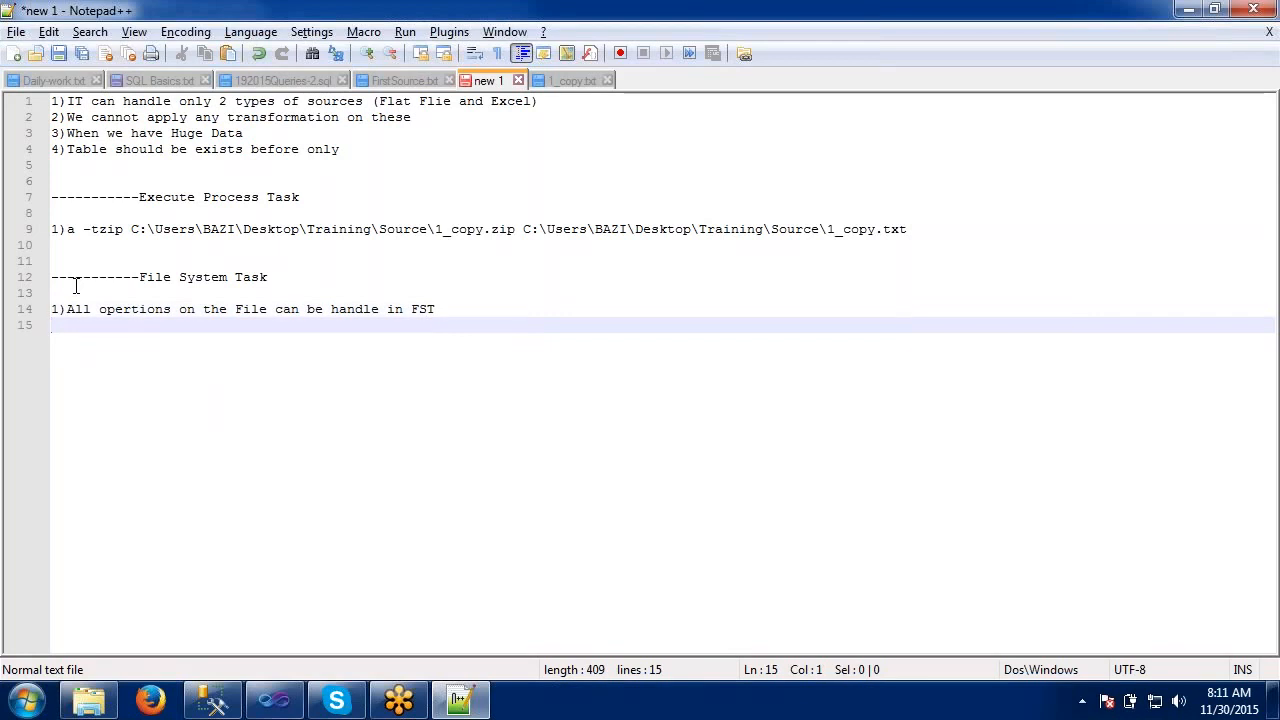
pyautogui.hotkey('ctrl', 's')
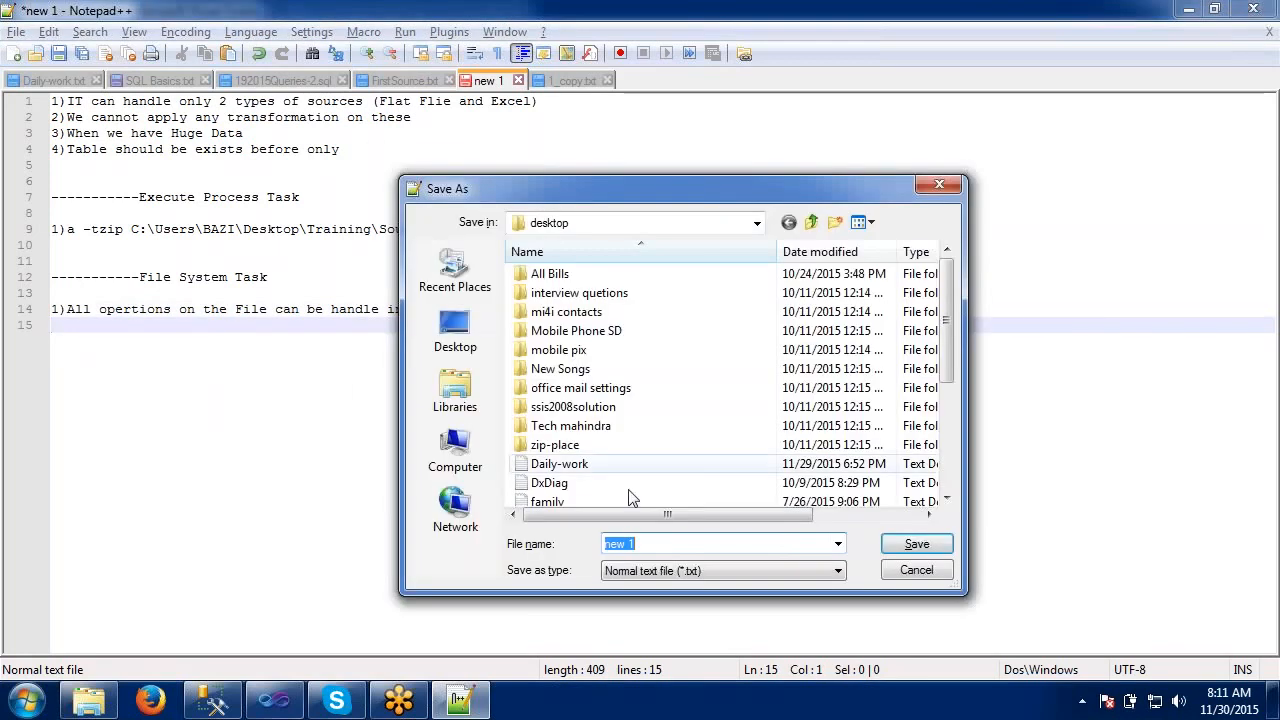
pyautogui.click(915, 569)
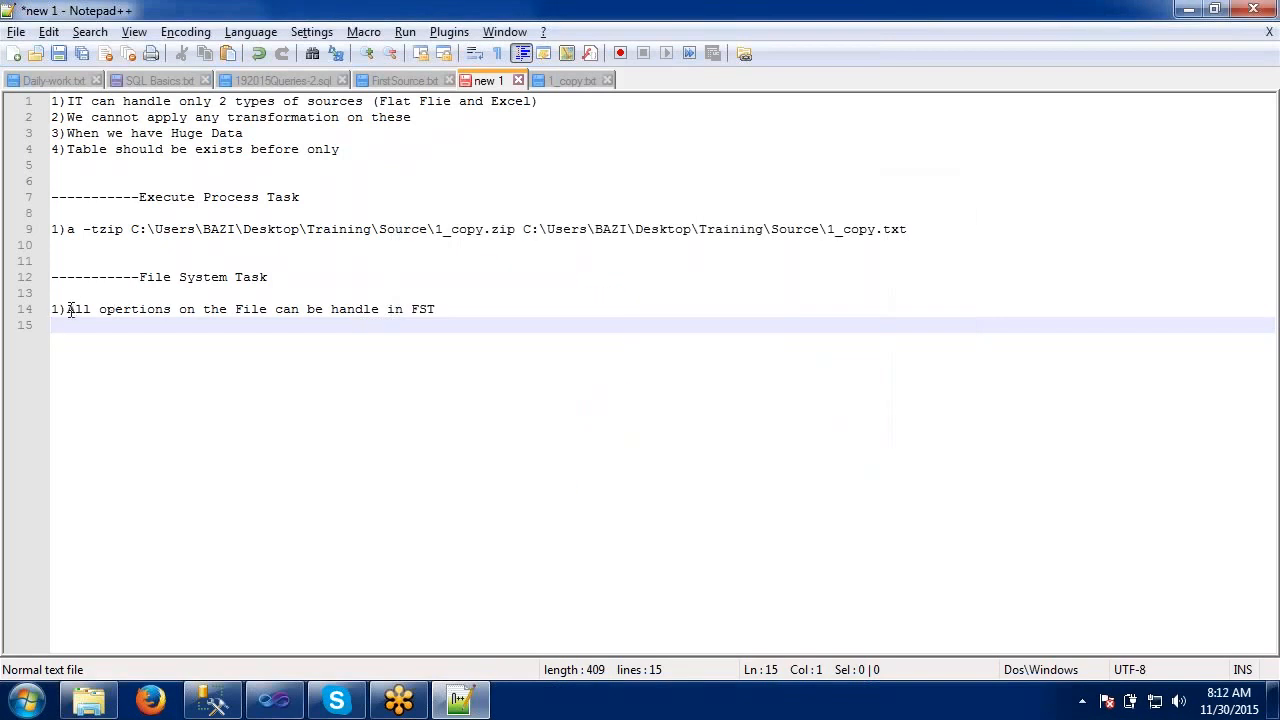
pyautogui.moveTo(67, 308); pyautogui.dragTo(444, 309)
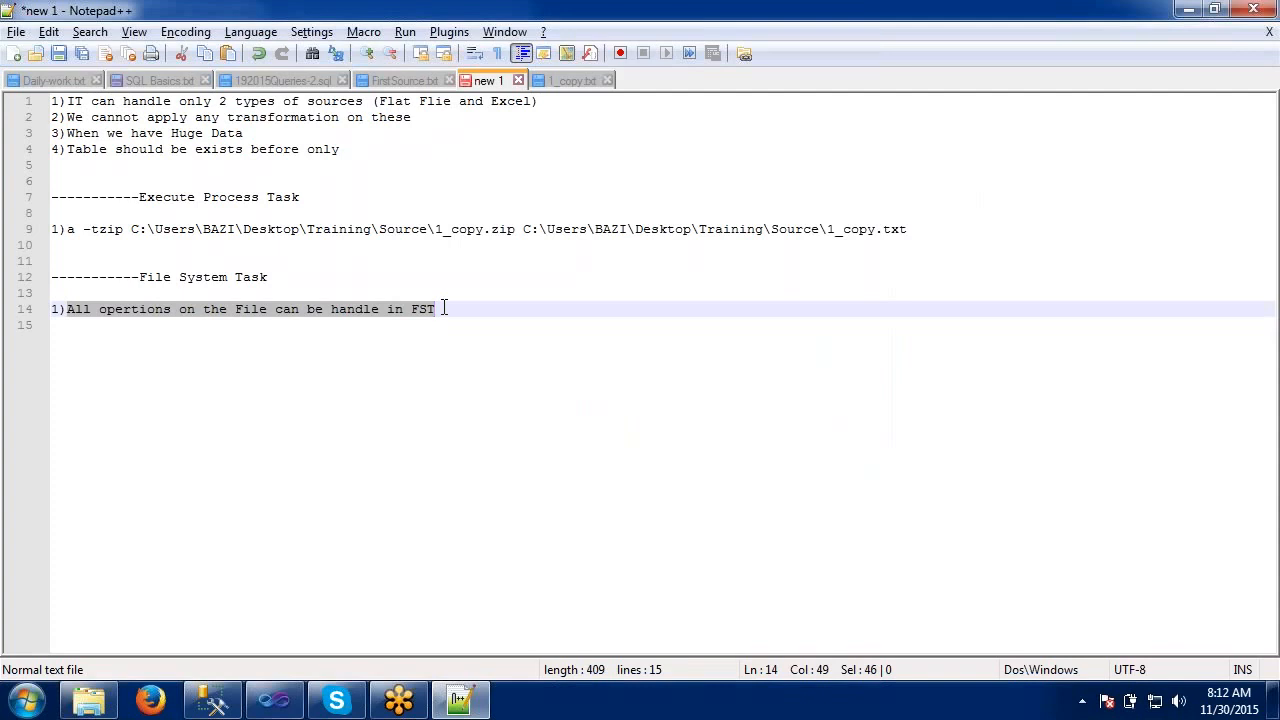
pyautogui.click(444, 308)
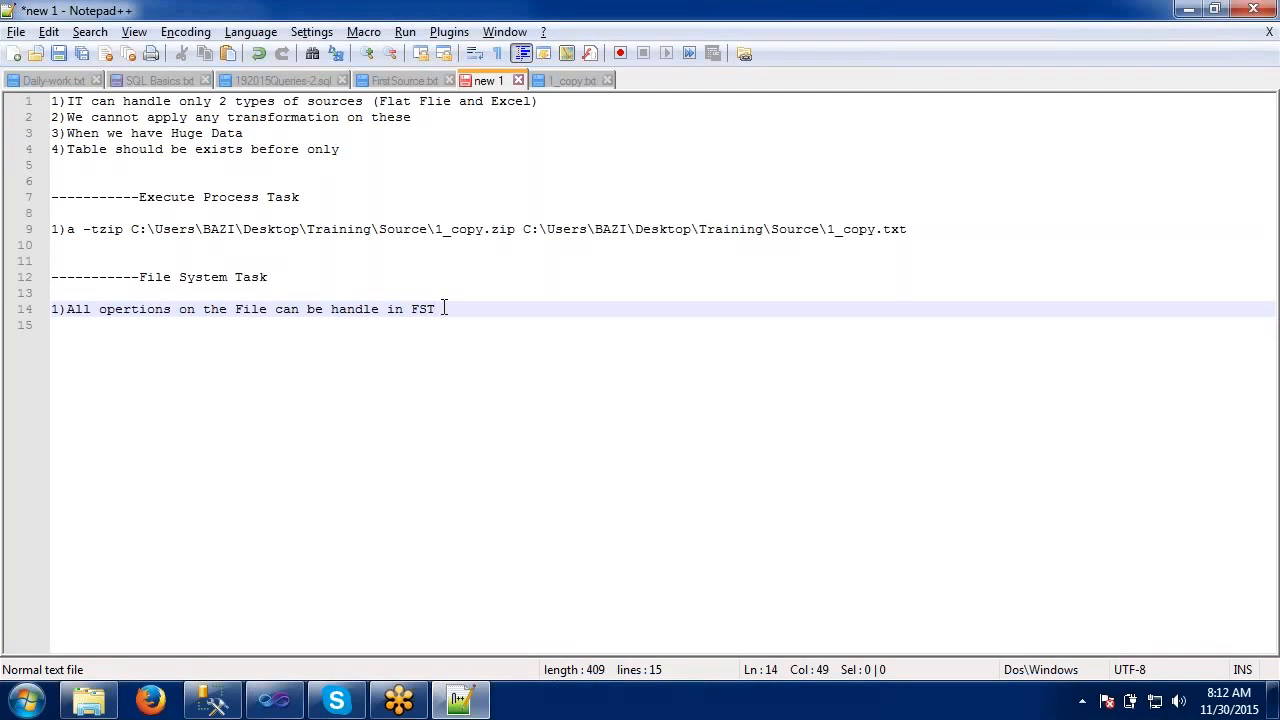
# - Switch to Visual Studio and open the editor of the File System Task in Package2.dtsx
pyautogui.hotkey('alt', 'Tab')
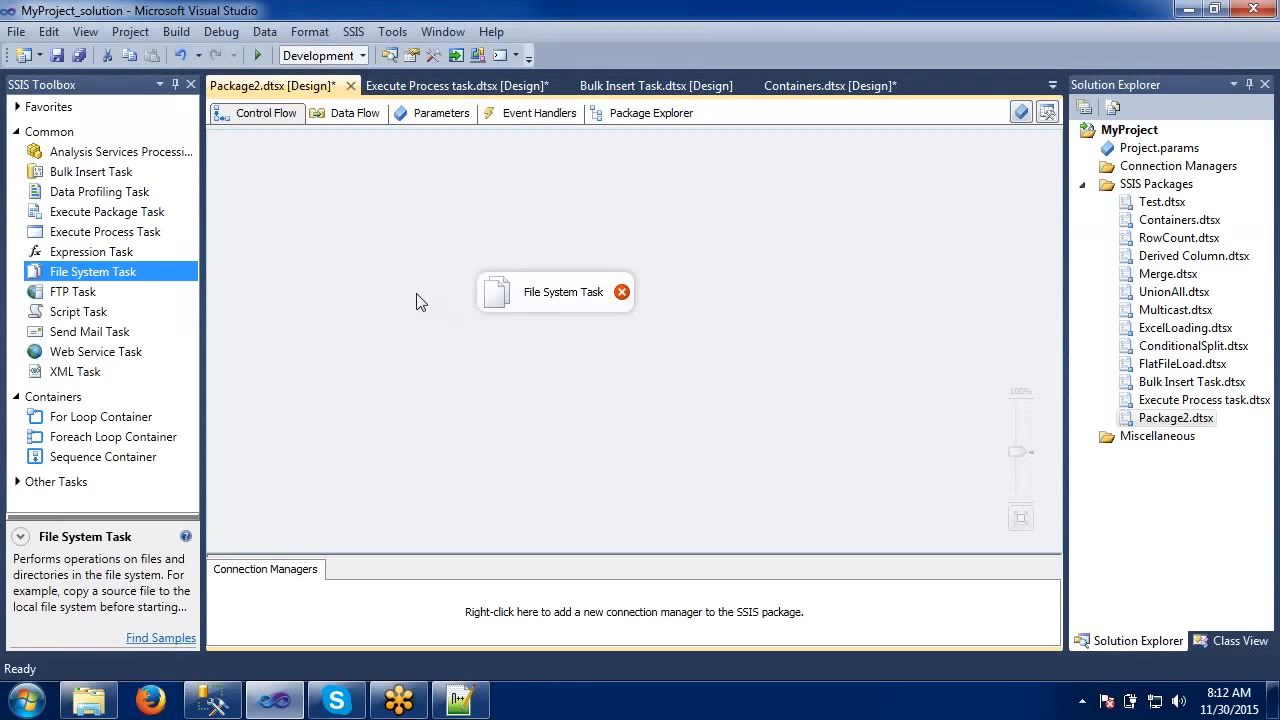
pyautogui.click(525, 300)
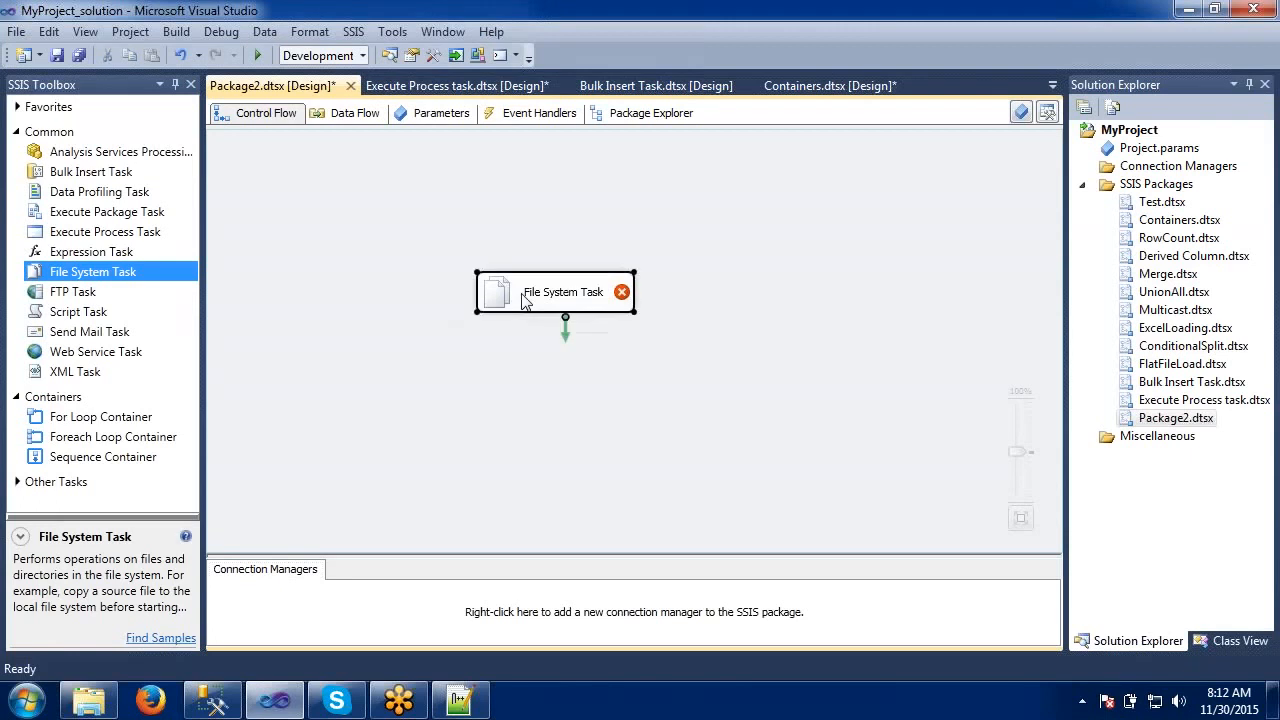
pyautogui.doubleClick(525, 300)
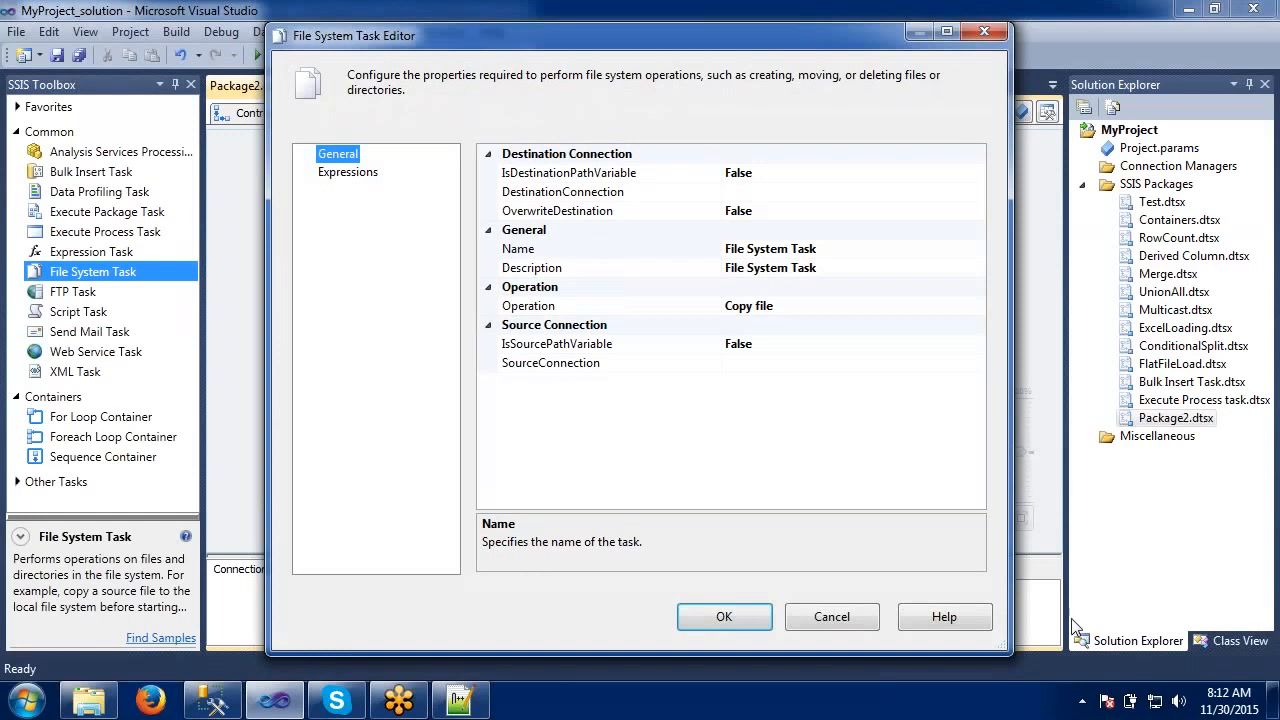
pyautogui.click(1038, 642)
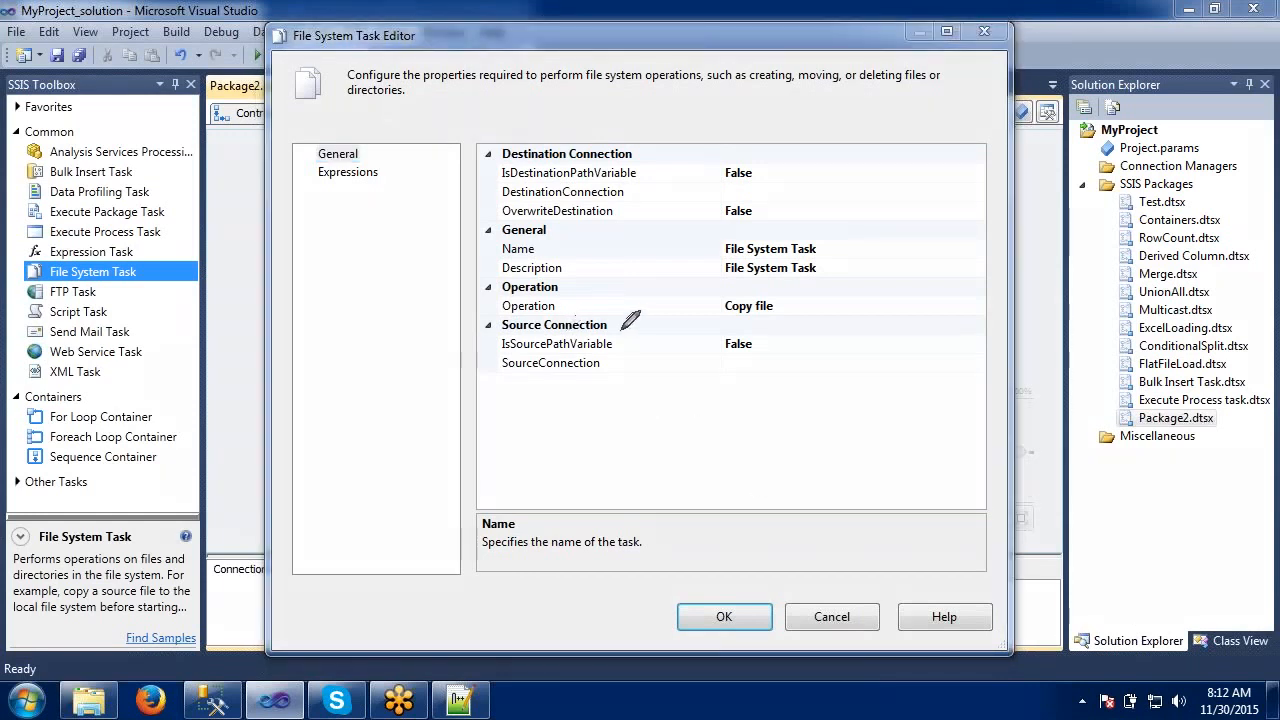
pyautogui.moveTo(616, 327); pyautogui.dragTo(680, 364)
pyautogui.moveTo(612, 326); pyautogui.dragTo(632, 346)
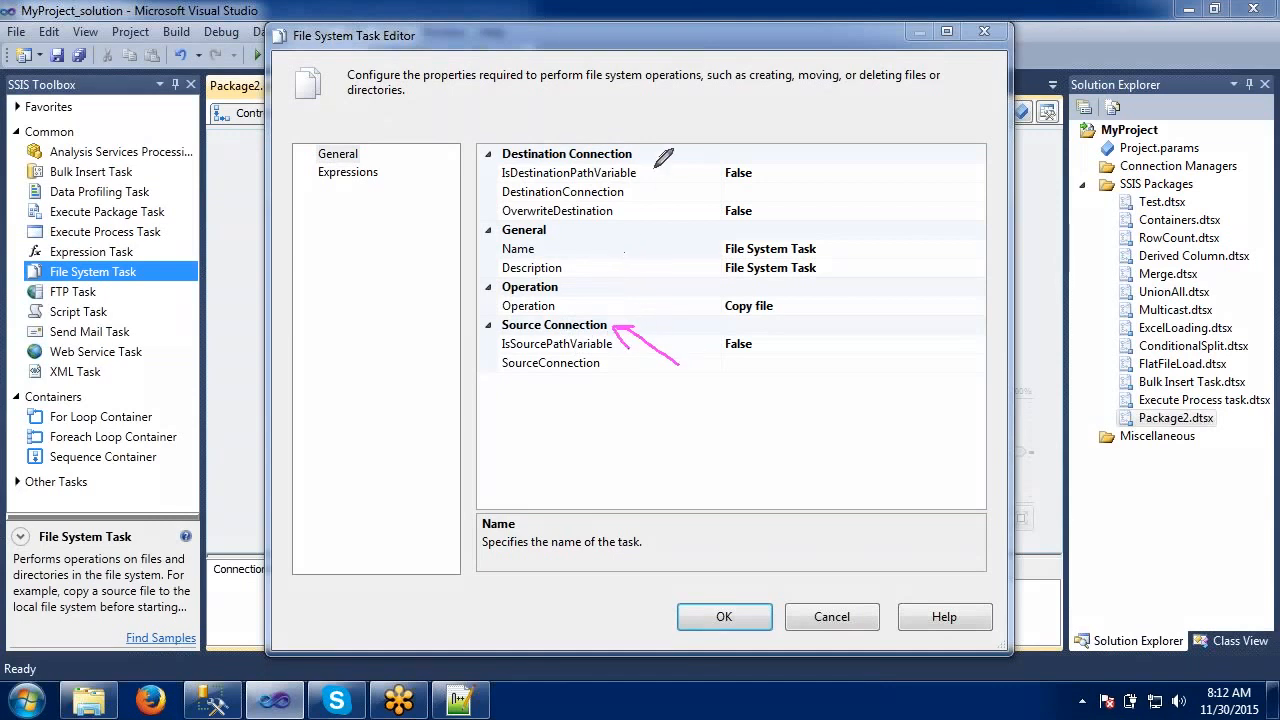
pyautogui.moveTo(647, 159)
pyautogui.mouseDown()
pyautogui.moveTo(721, 148)
pyautogui.moveTo(648, 160)
pyautogui.moveTo(659, 167)
pyautogui.mouseUp()
pyautogui.moveTo(566, 287)
pyautogui.mouseDown()
pyautogui.moveTo(626, 288)
pyautogui.moveTo(592, 302)
pyautogui.mouseUp()
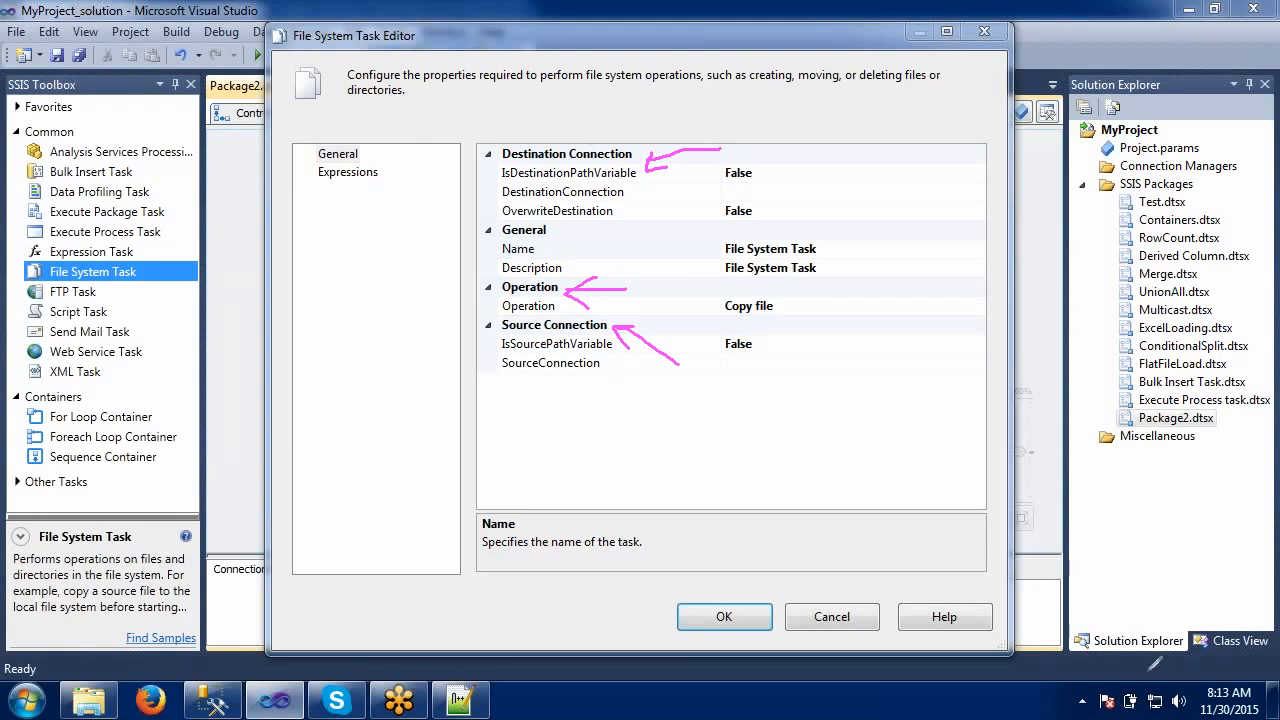
pyautogui.press('e')
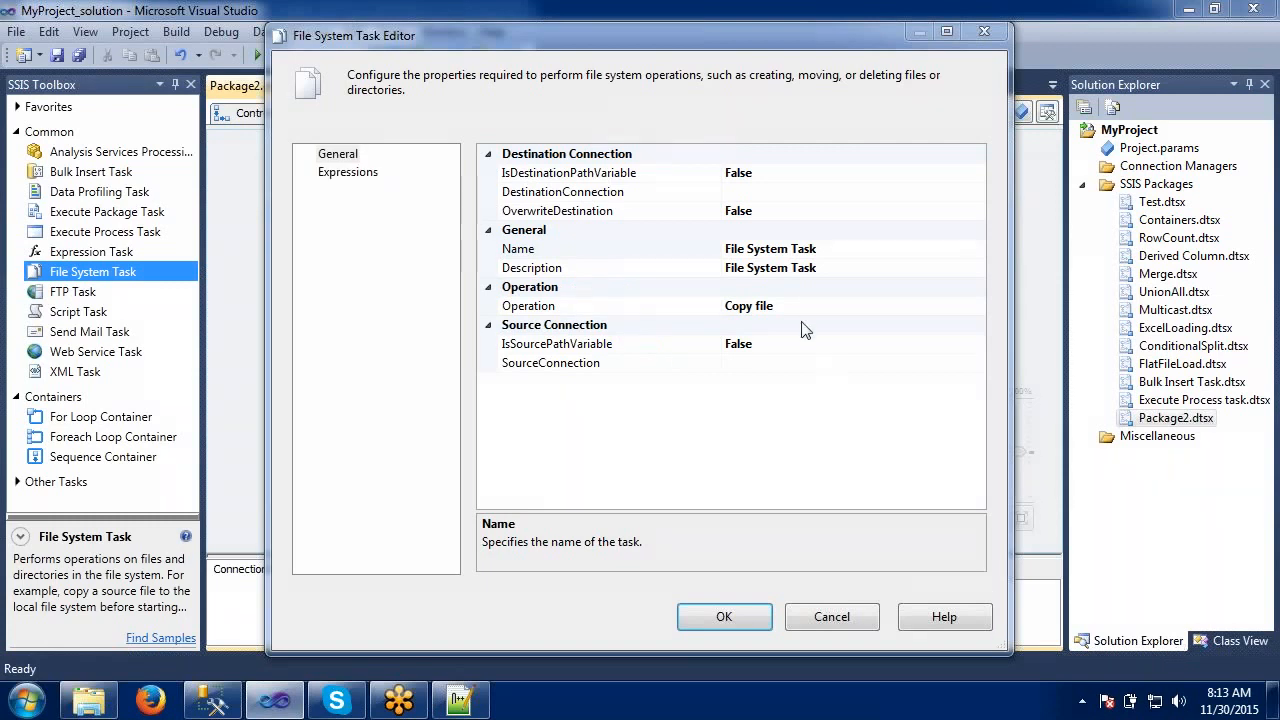
# - In Windows Explorer, examine the 1_copy text file and the contents of New folder in Training\Source, then return to Visual Studio
pyautogui.click(807, 364)
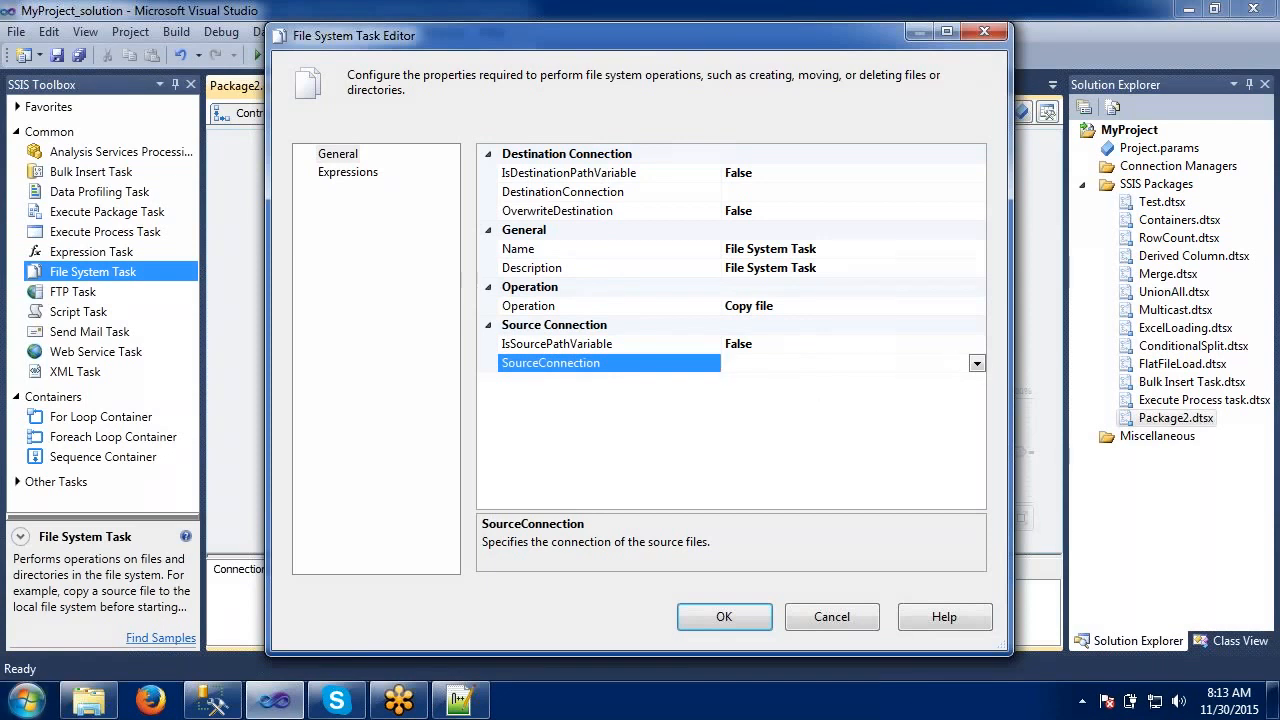
pyautogui.click(89, 700)
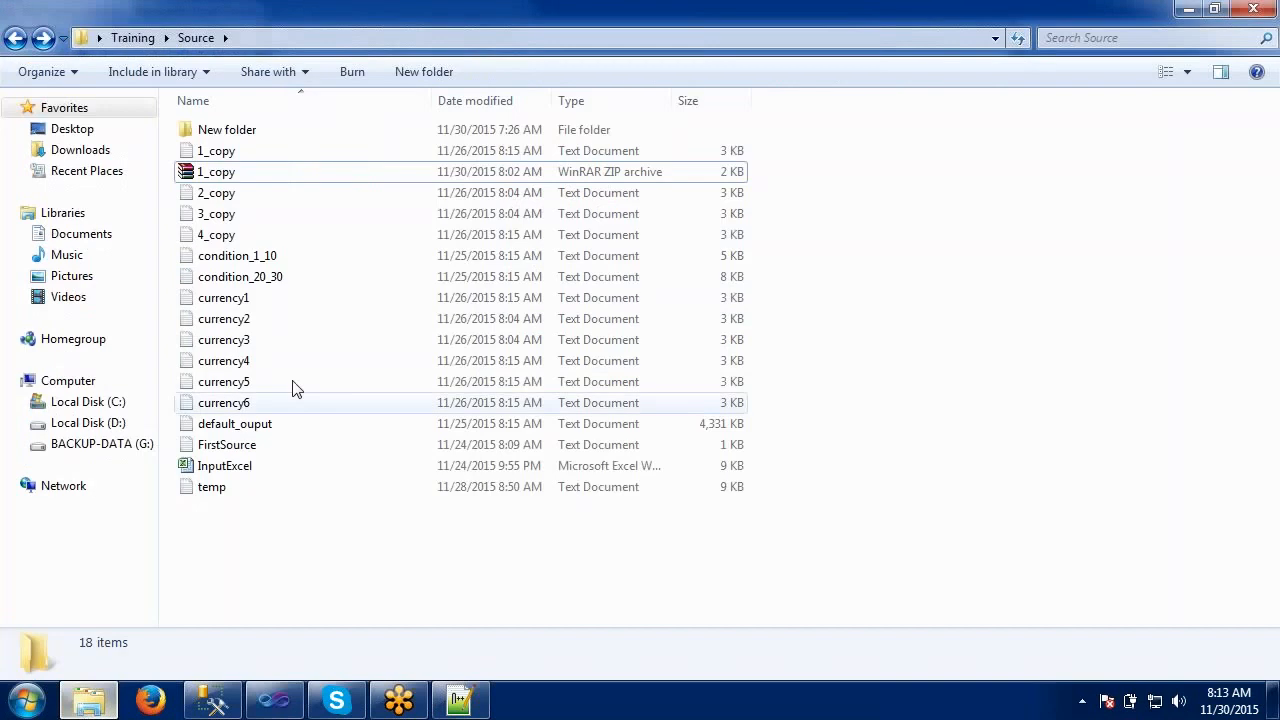
pyautogui.click(219, 155)
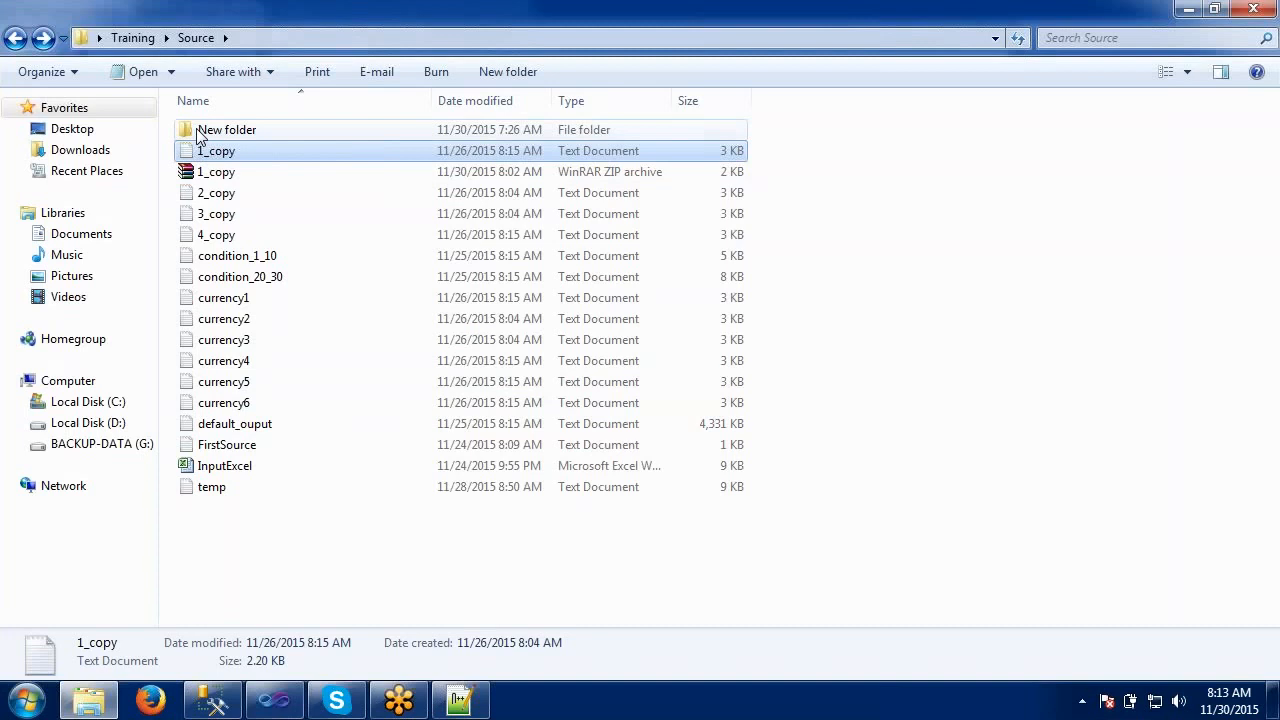
pyautogui.doubleClick(199, 131)
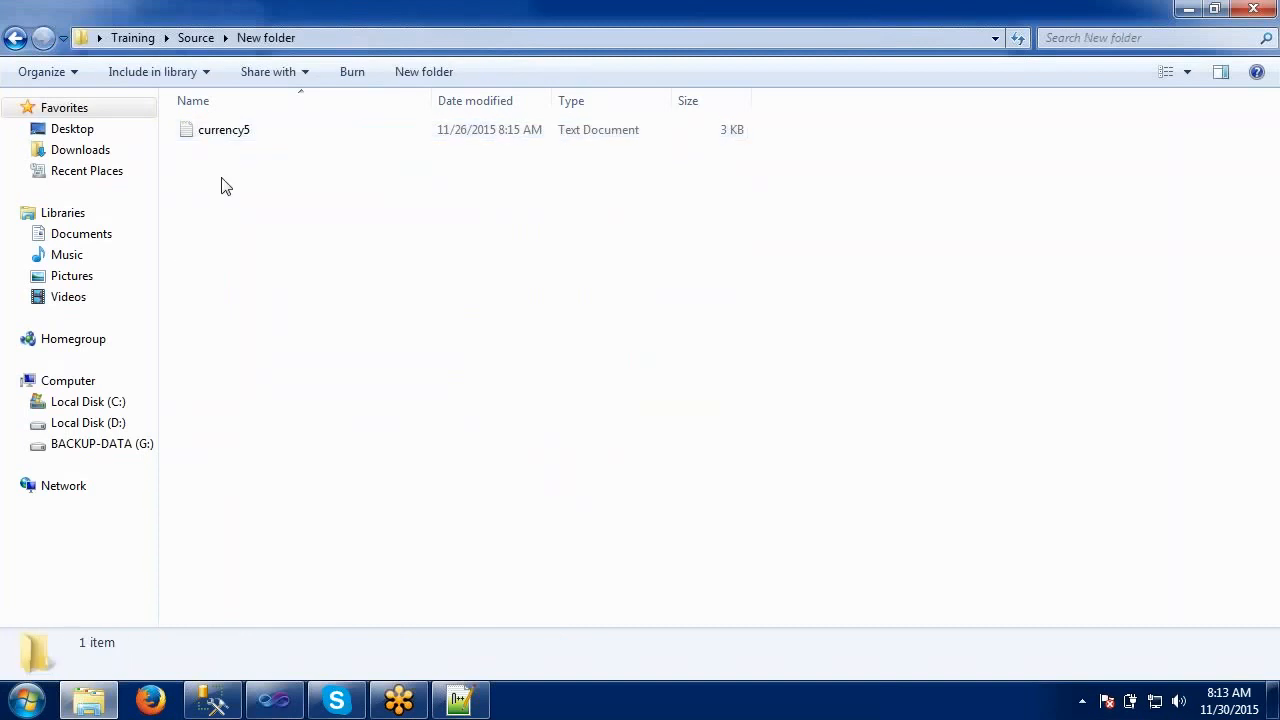
pyautogui.click(14, 38)
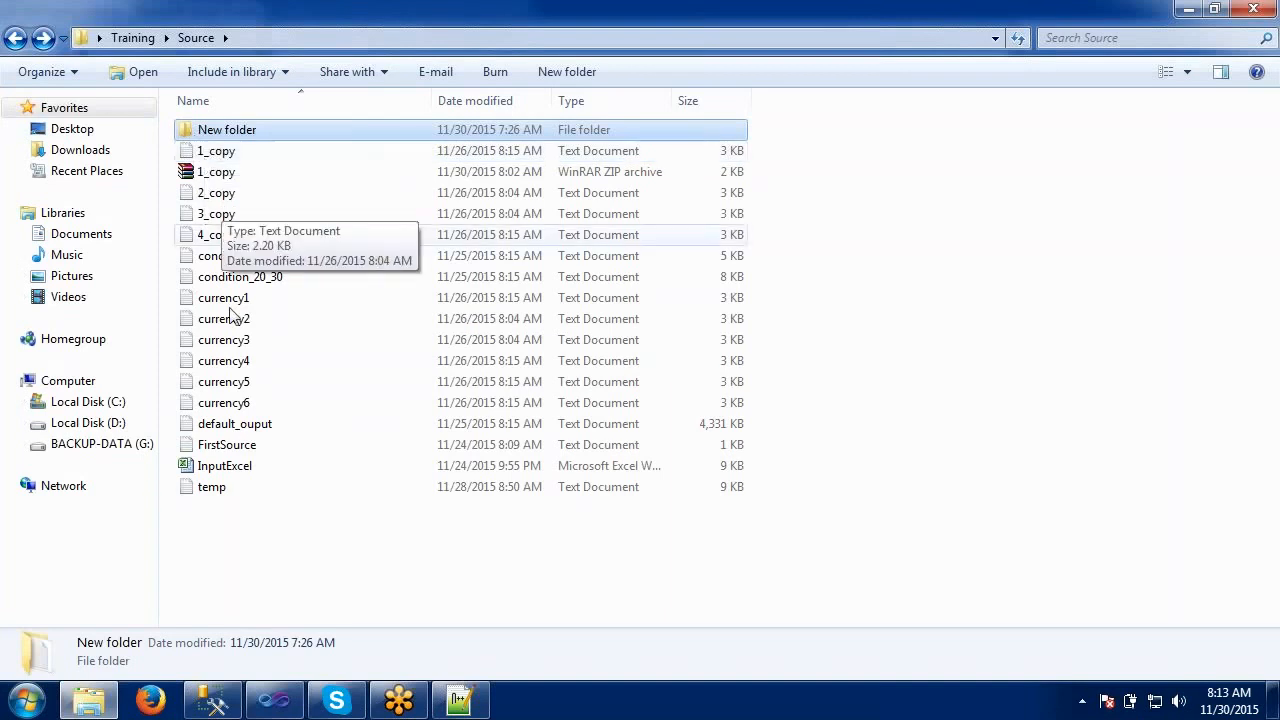
pyautogui.click(277, 705)
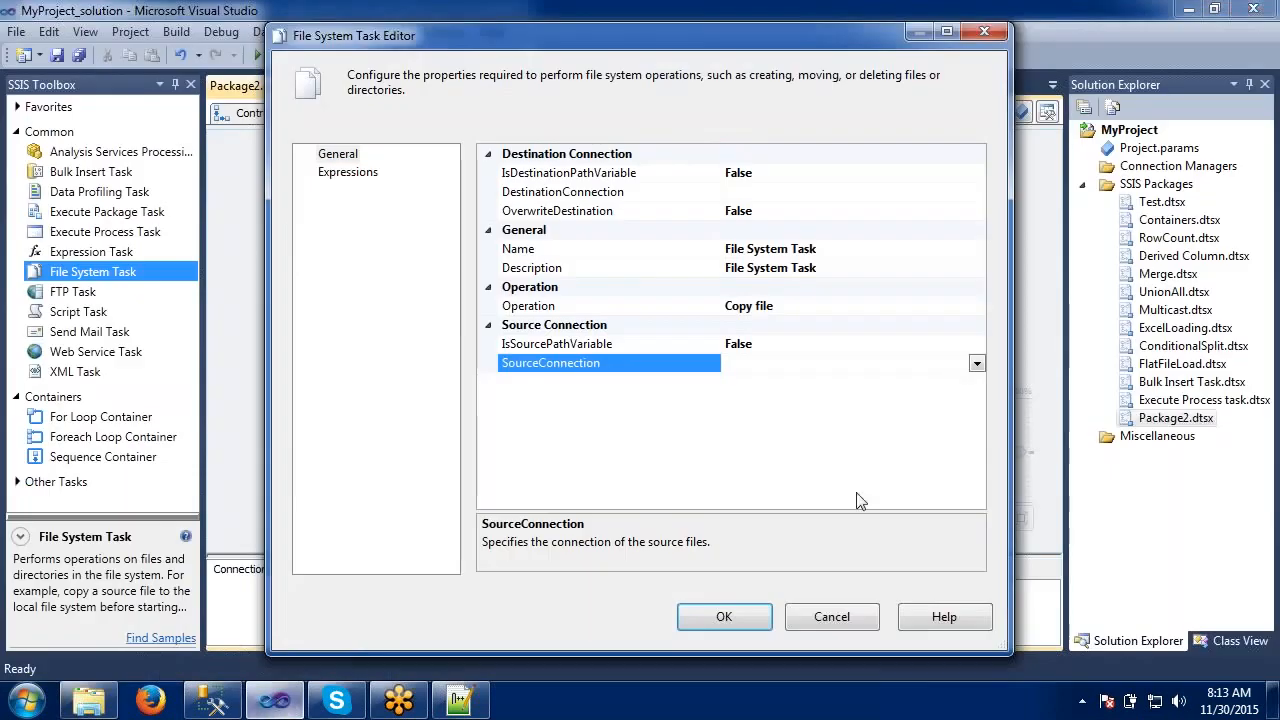
# - Start a new file connection for the task's SourceConnection, keeping the usage type Existing file
pyautogui.click(976, 363)
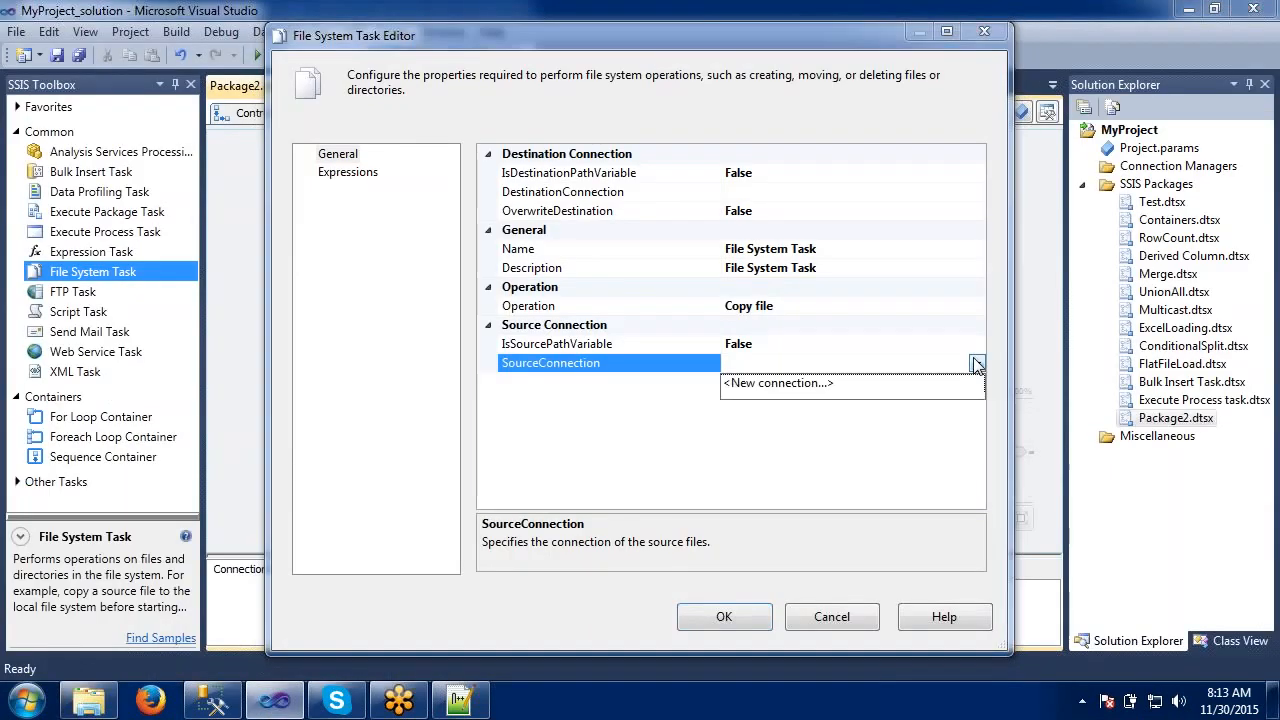
pyautogui.click(781, 382)
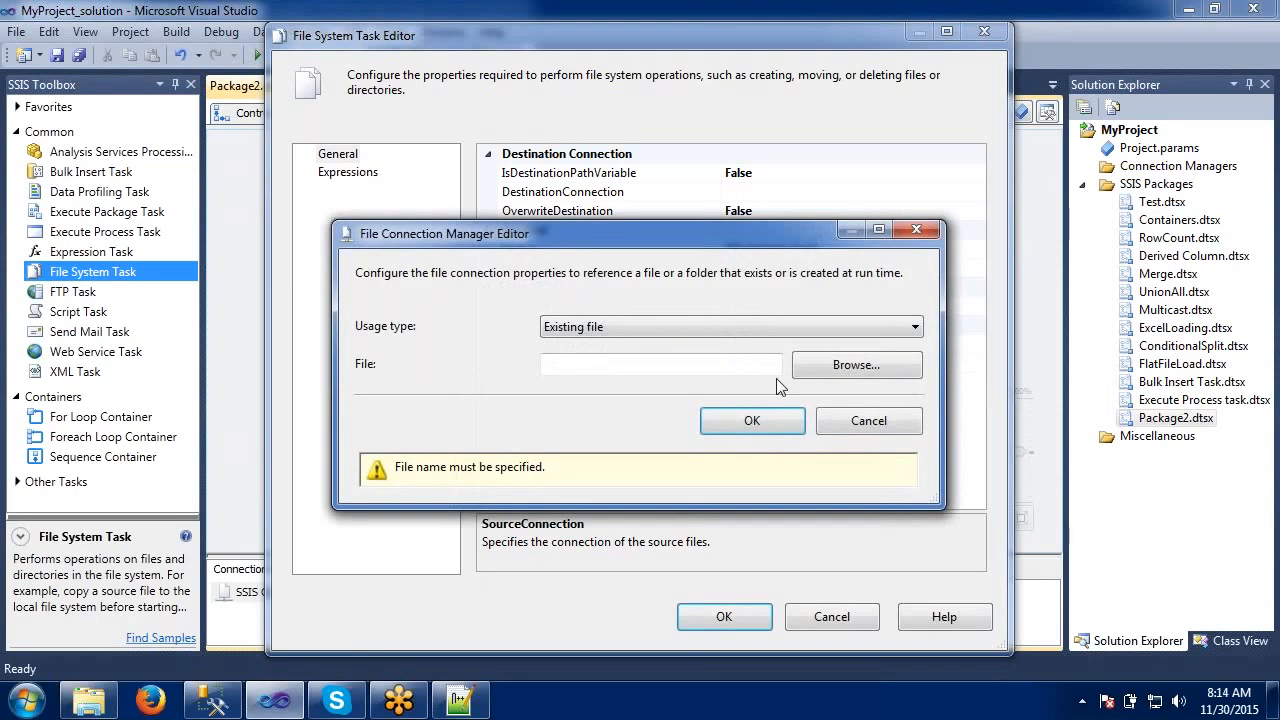
pyautogui.click(610, 327)
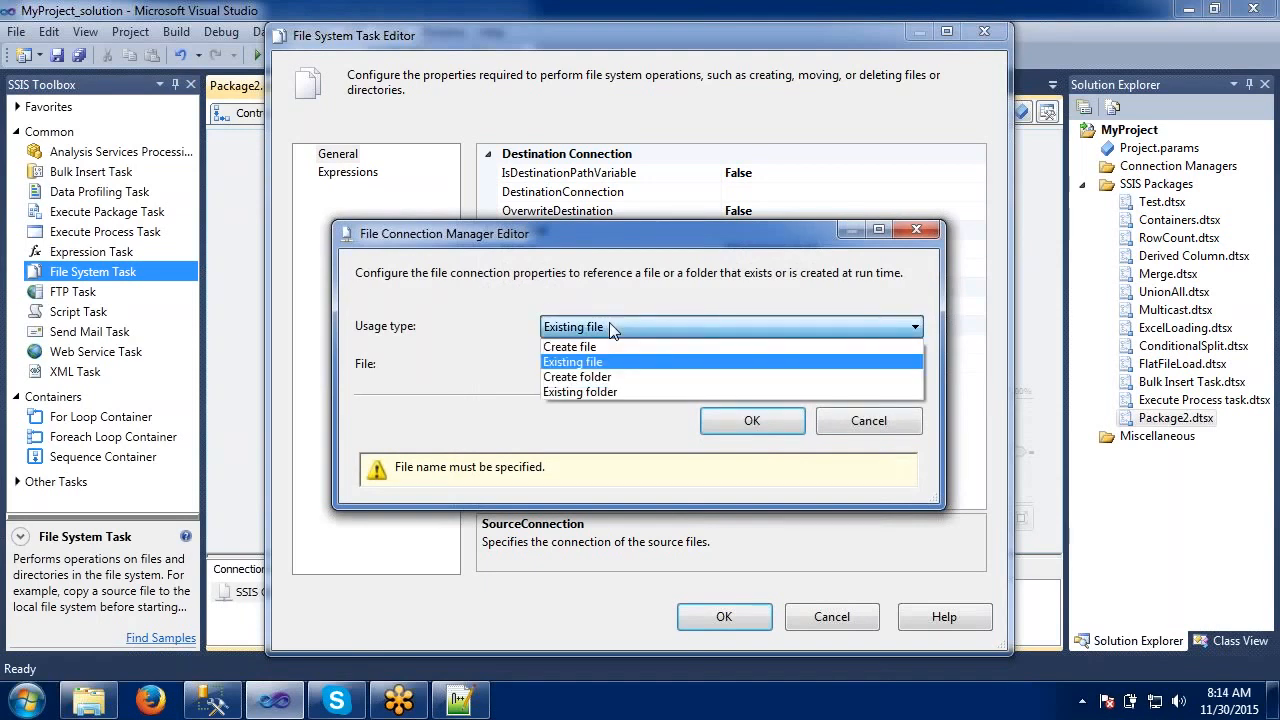
pyautogui.click(610, 326)
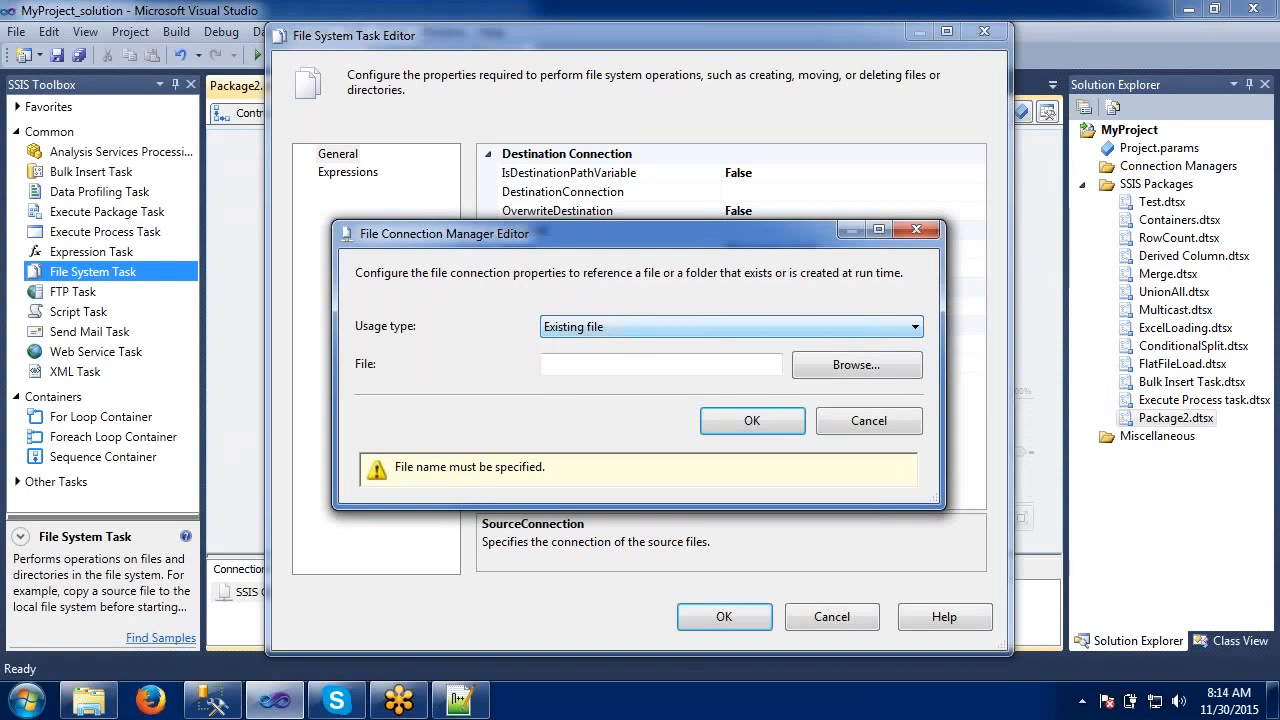
# - Browse for the connection's file in the Training\Source folder on the Desktop
pyautogui.click(831, 367)
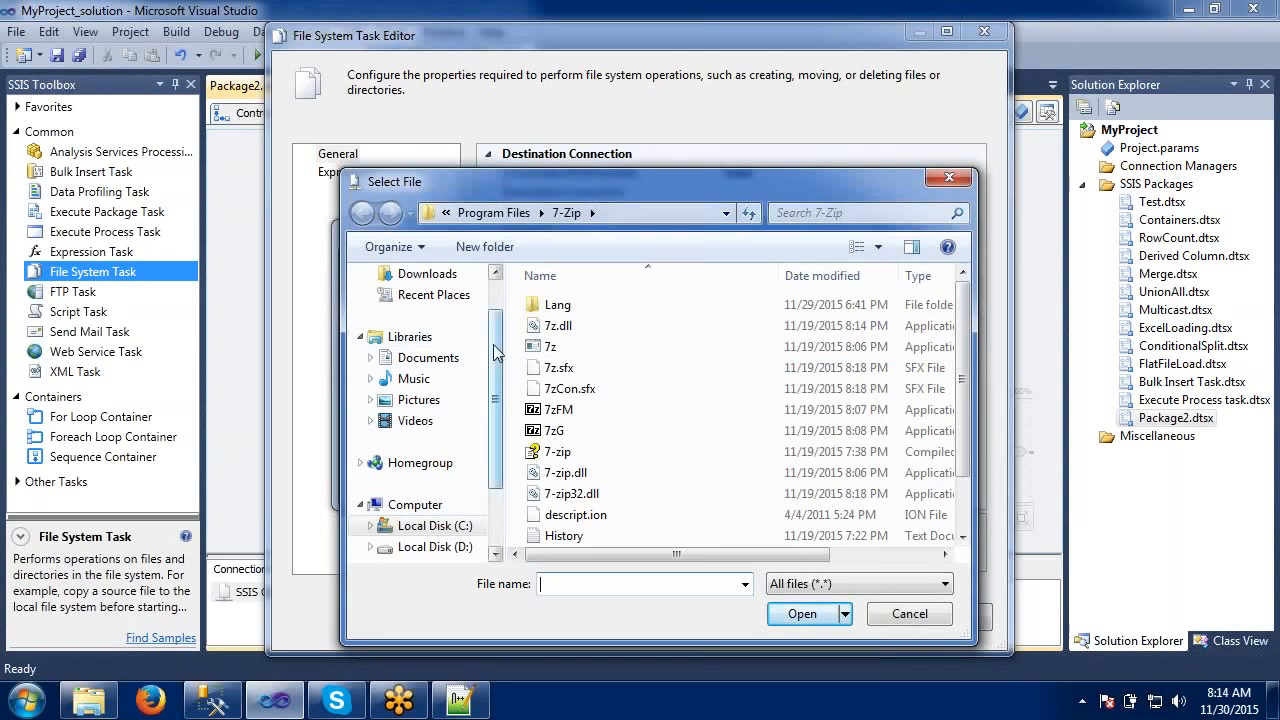
pyautogui.scroll(1, 494, 330)
pyautogui.click(419, 303)
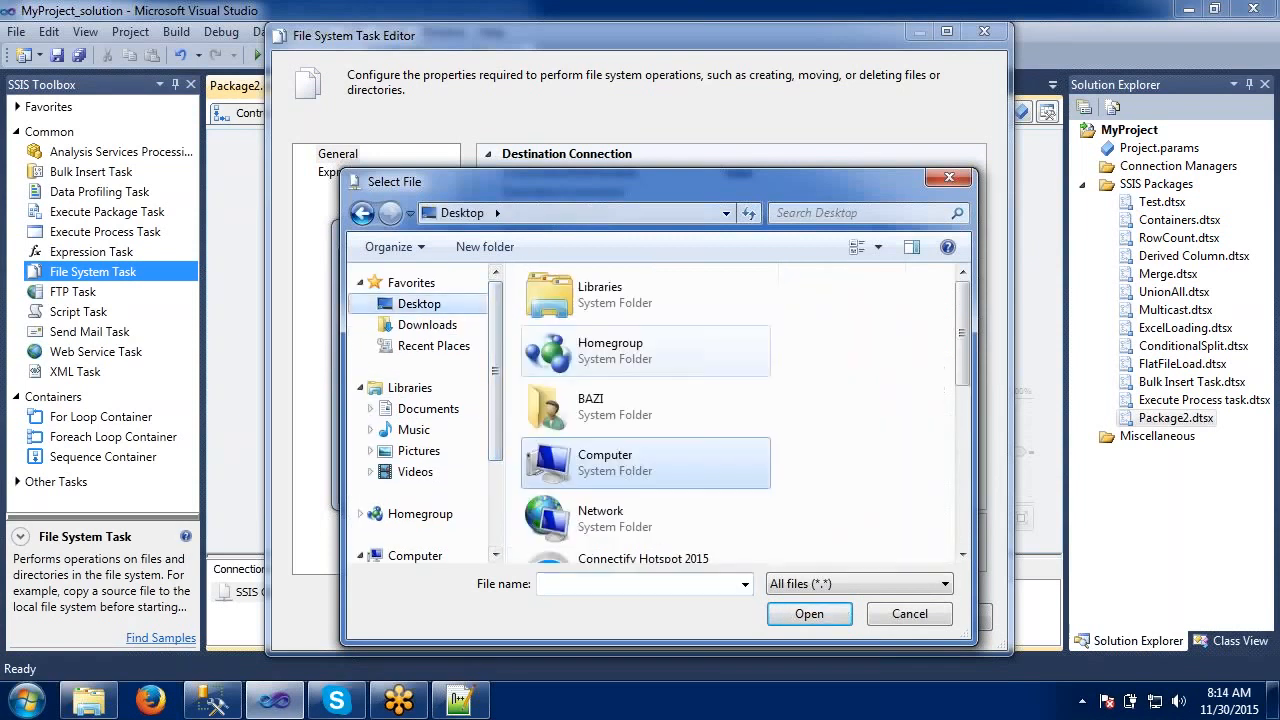
pyautogui.click(593, 447)
pyautogui.press('t')
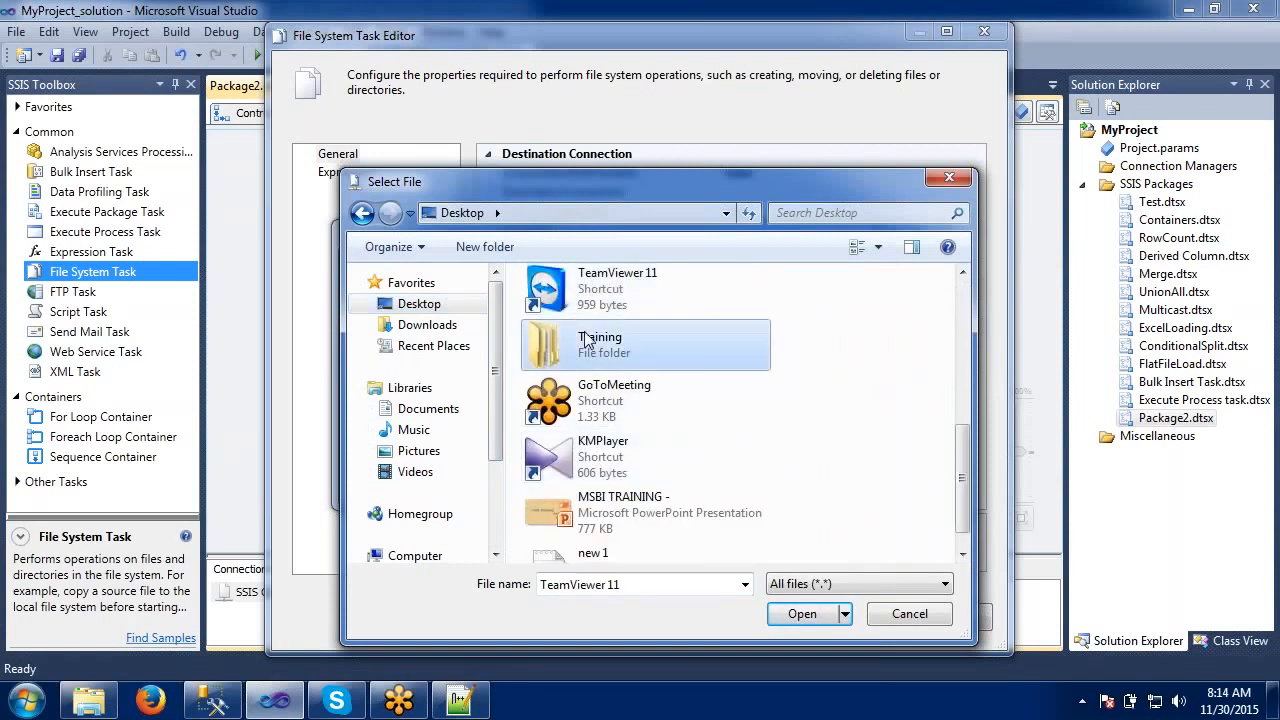
pyautogui.doubleClick(600, 344)
pyautogui.doubleClick(583, 340)
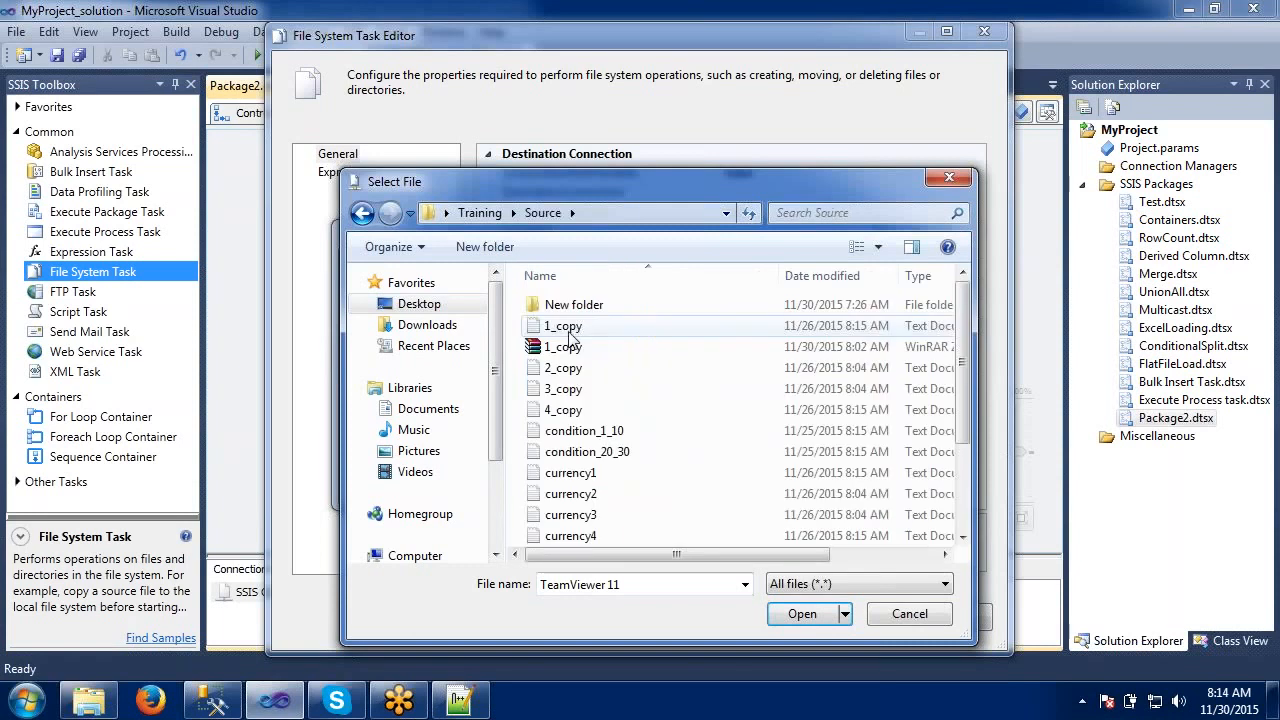
# - Choose the 1_copy text document as the existing file and confirm the source connection
pyautogui.click(564, 334)
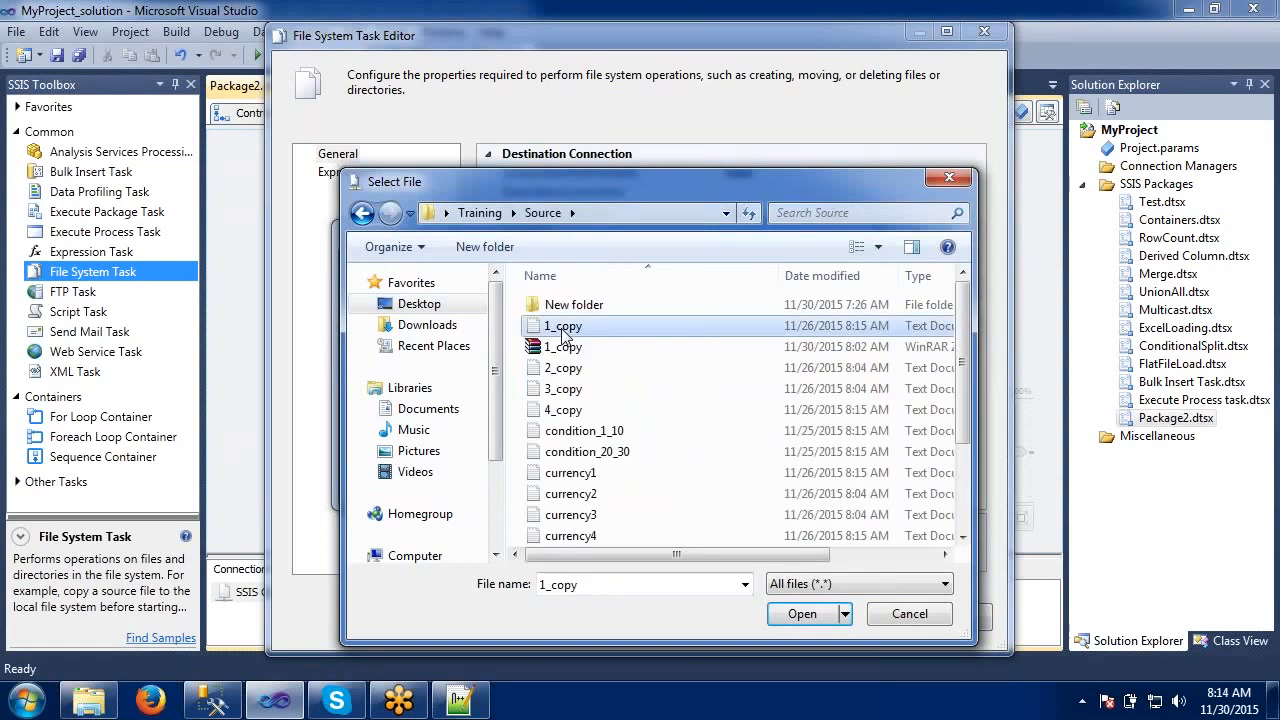
pyautogui.click(565, 332)
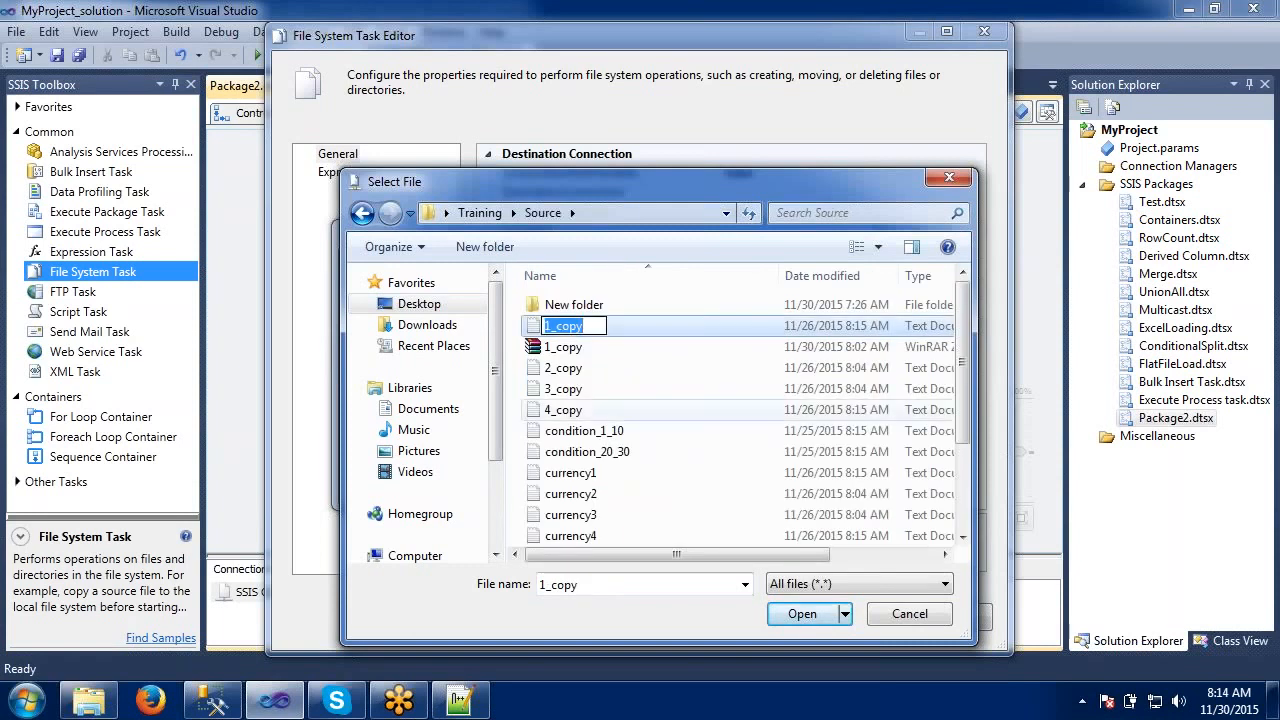
pyautogui.click(723, 409)
pyautogui.click(558, 347)
pyautogui.click(553, 333)
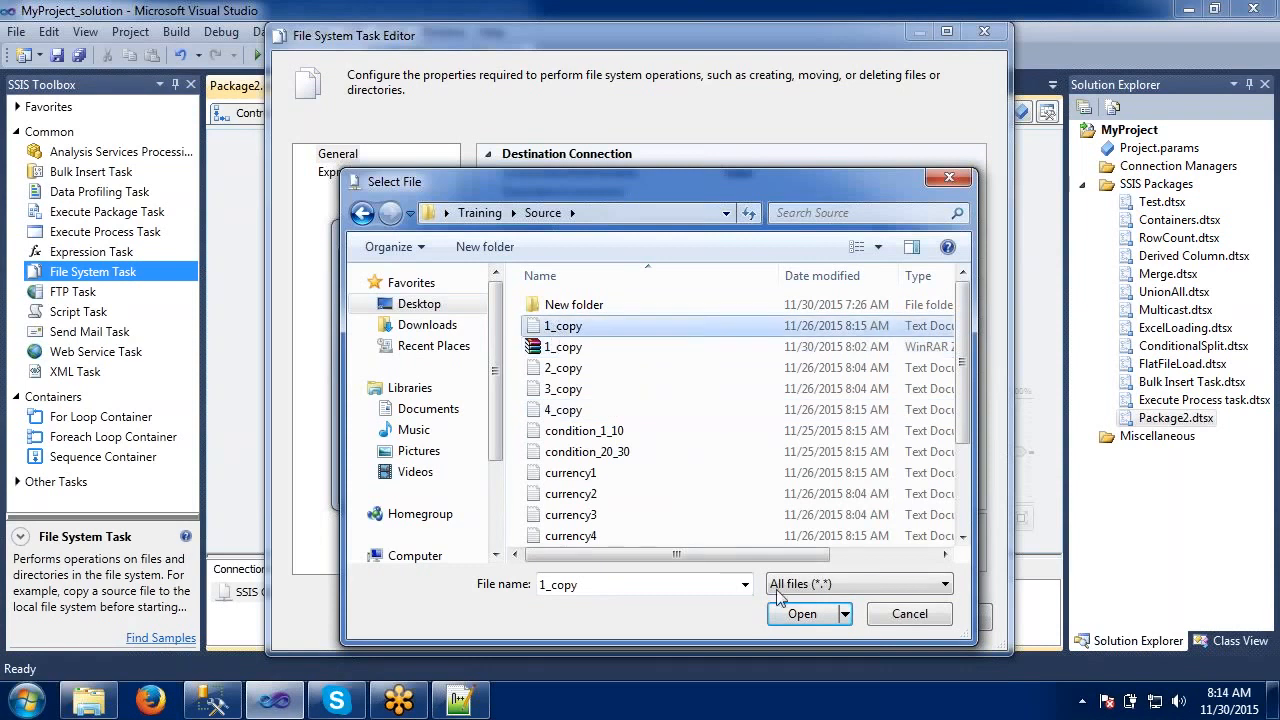
pyautogui.click(795, 613)
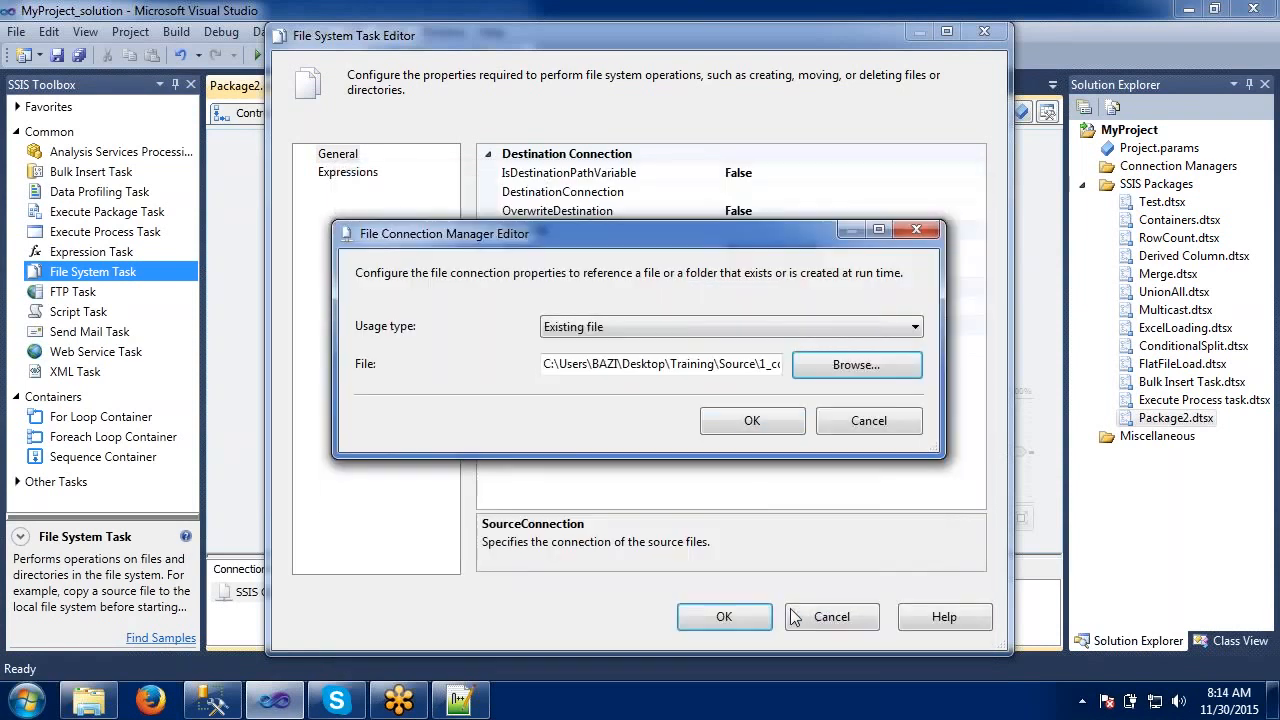
pyautogui.click(750, 420)
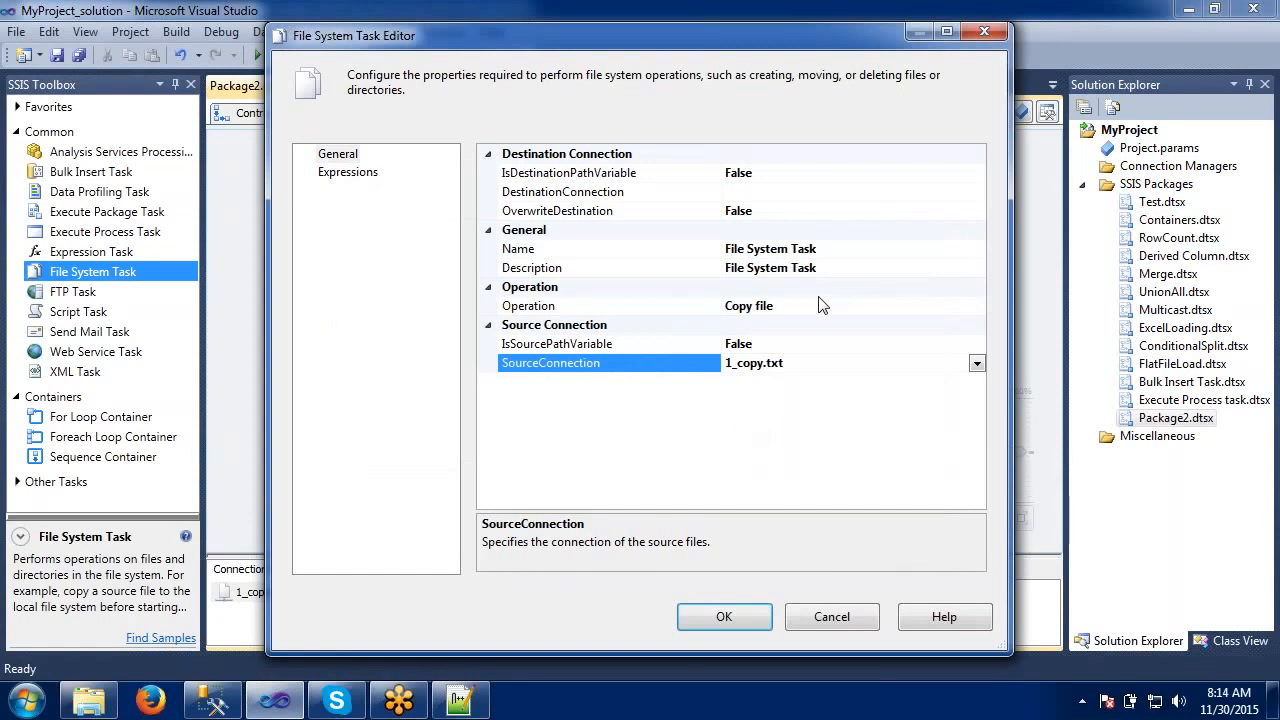
# - Review the available operations of the File System Task and choose Copy file
pyautogui.click(822, 306)
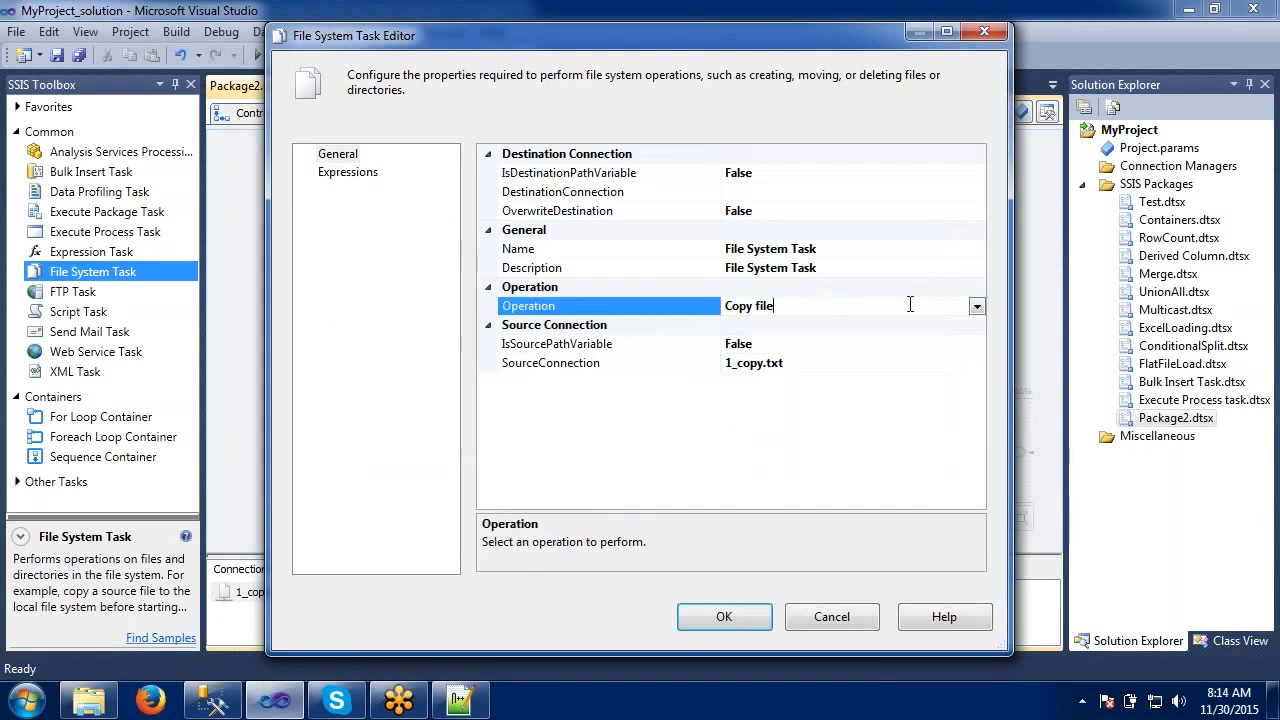
pyautogui.click(977, 308)
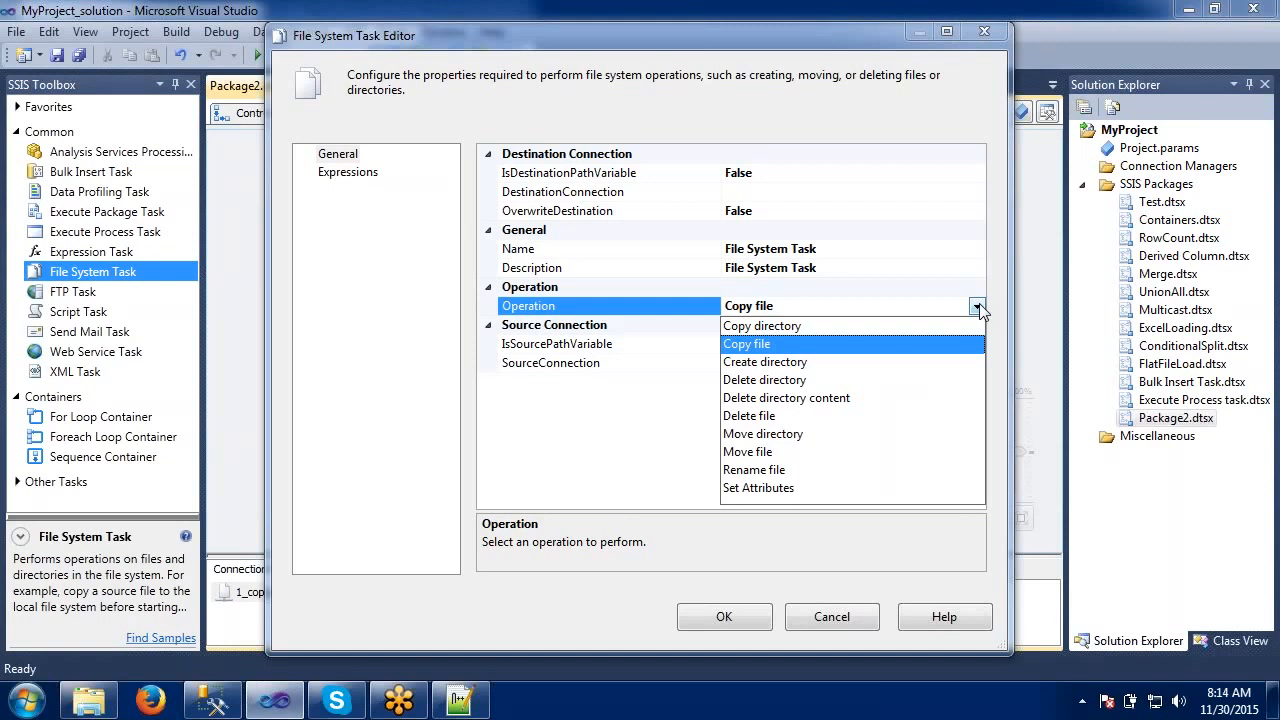
pyautogui.click(773, 347)
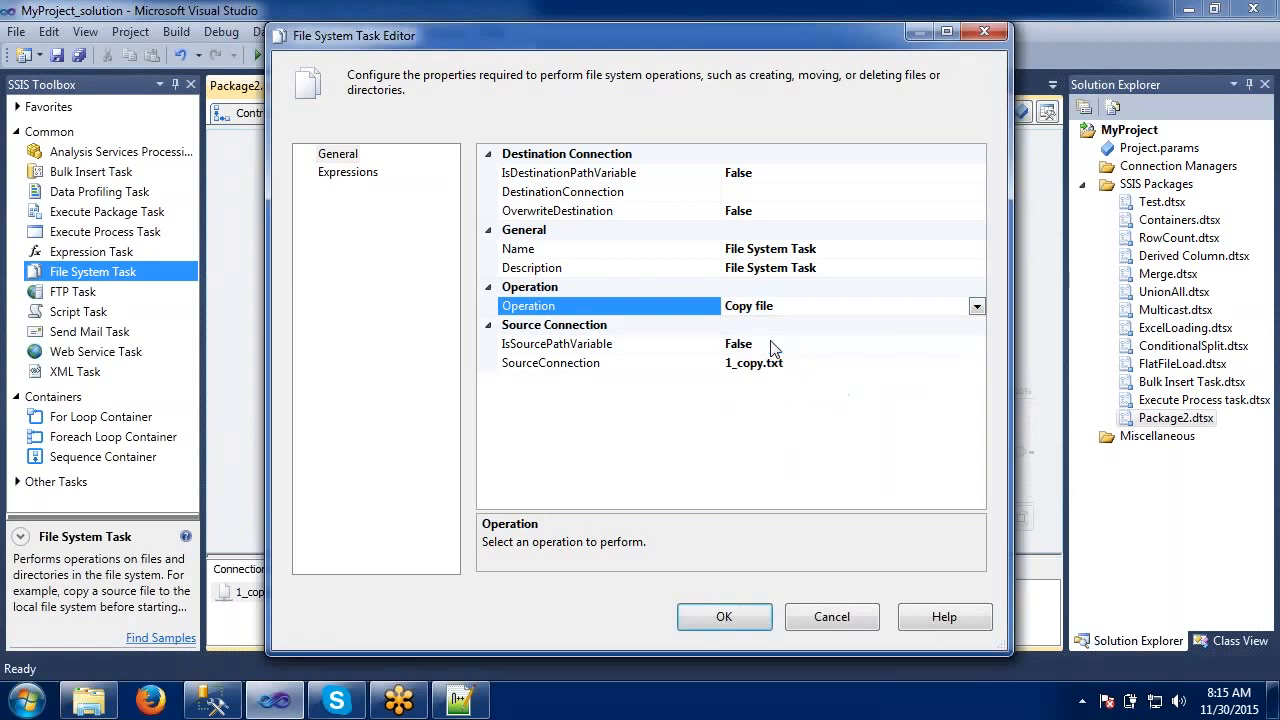
# - Start a new file connection for the task's DestinationConnection with the usage type Existing folder
pyautogui.click(776, 194)
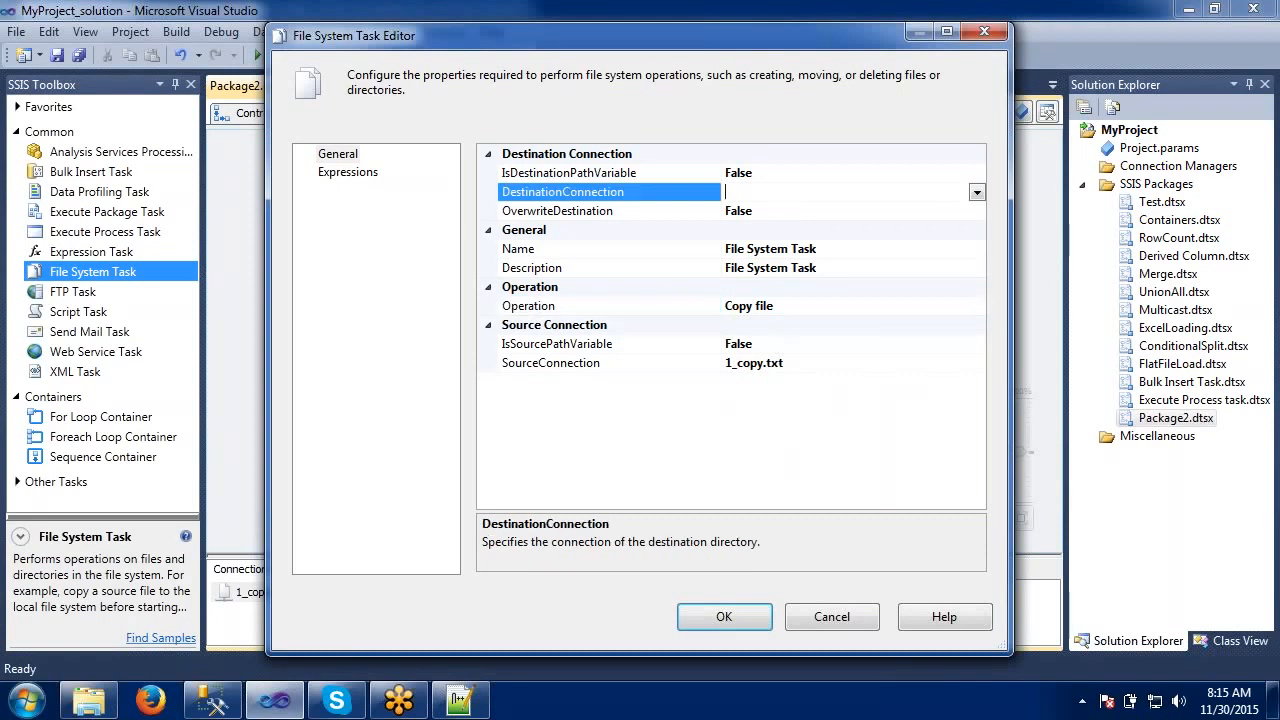
pyautogui.click(977, 192)
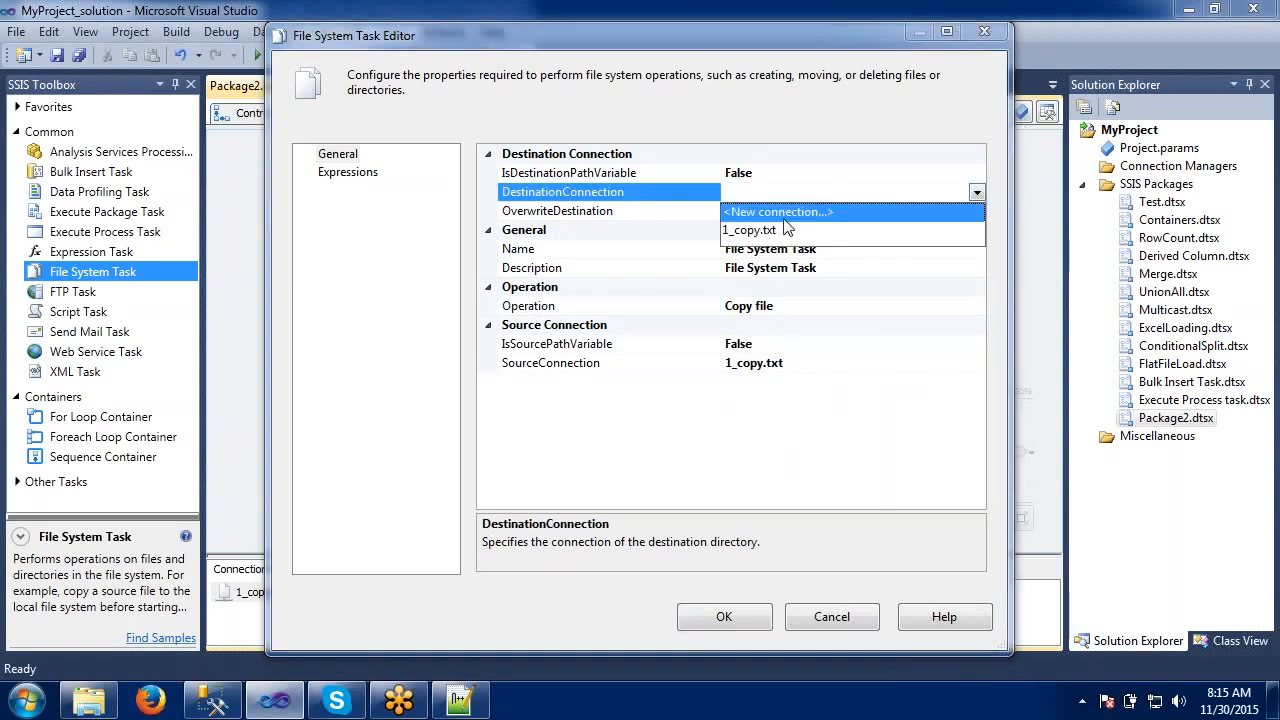
pyautogui.click(790, 212)
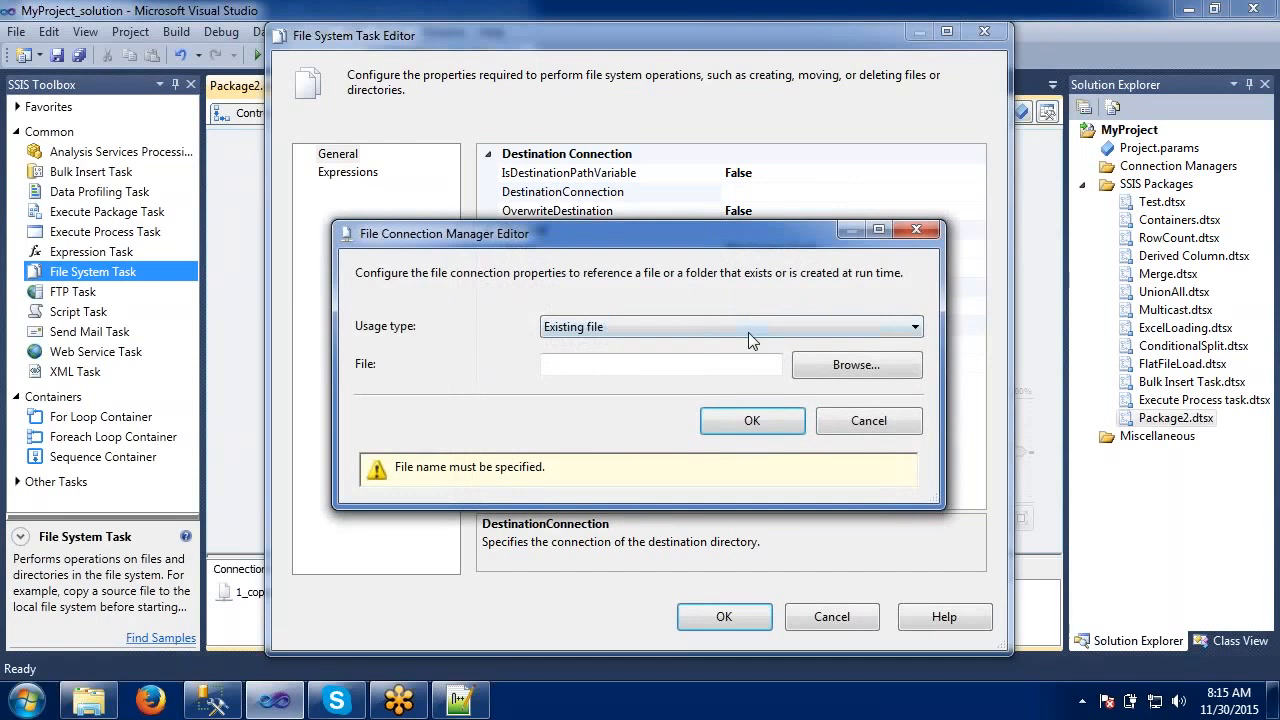
pyautogui.click(747, 333)
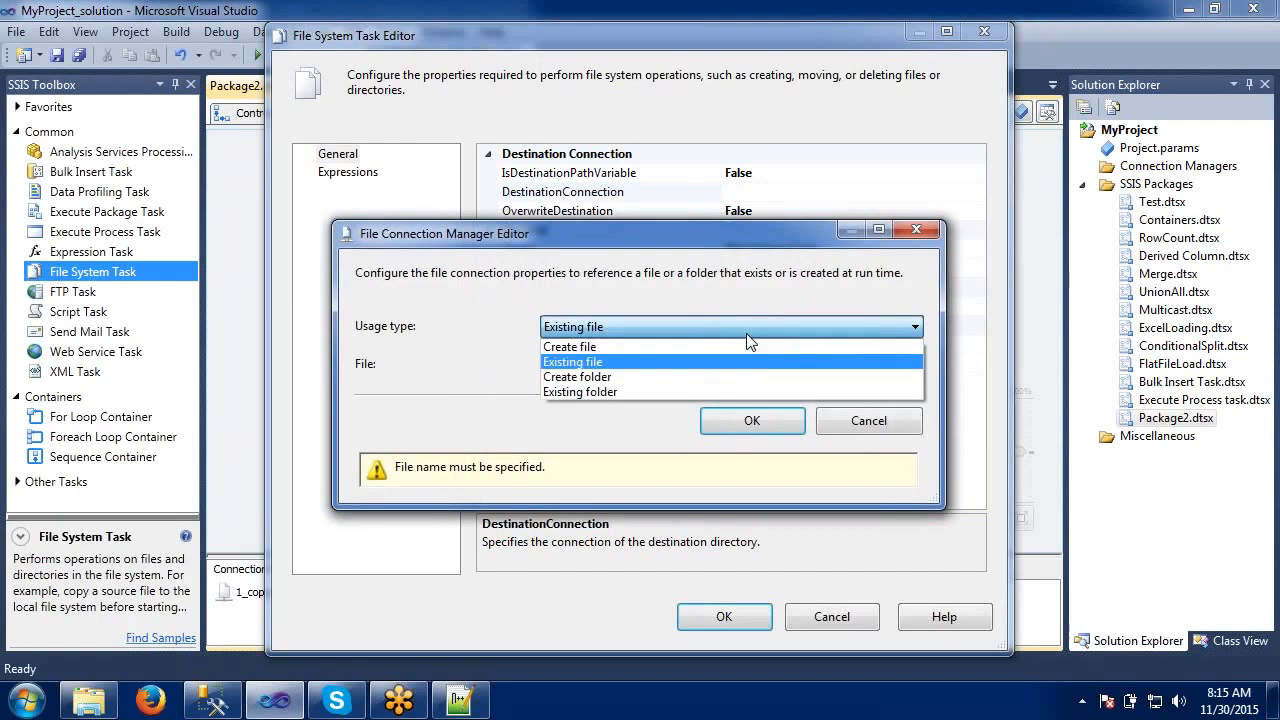
pyautogui.click(611, 391)
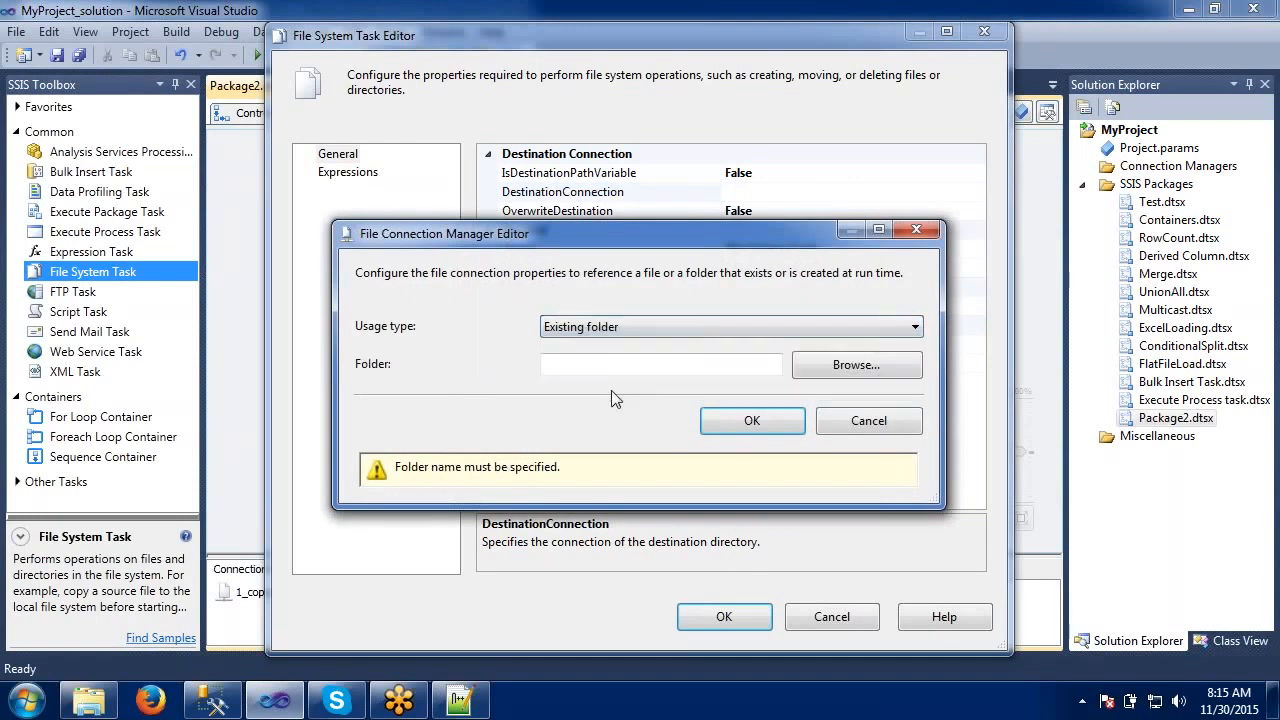
# - Choose New folder inside Training\Source as the destination folder, then confirm the connection and the File System Task settings
pyautogui.click(823, 366)
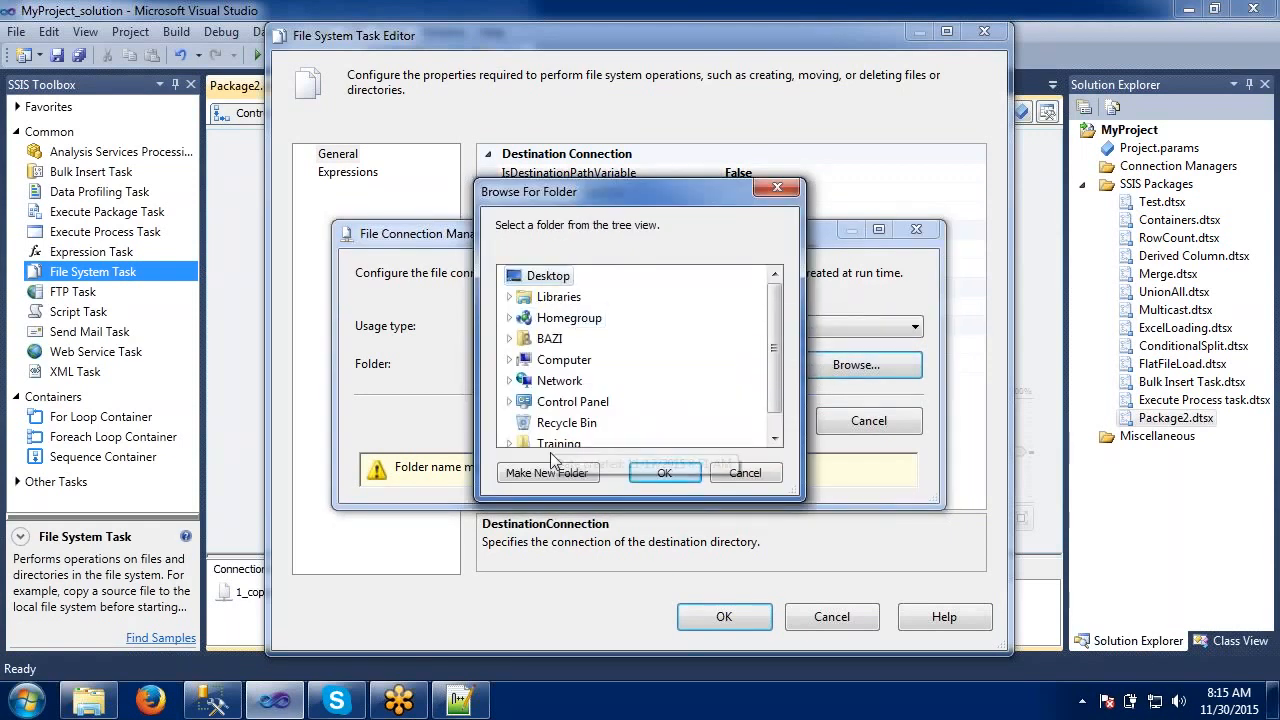
pyautogui.click(509, 443)
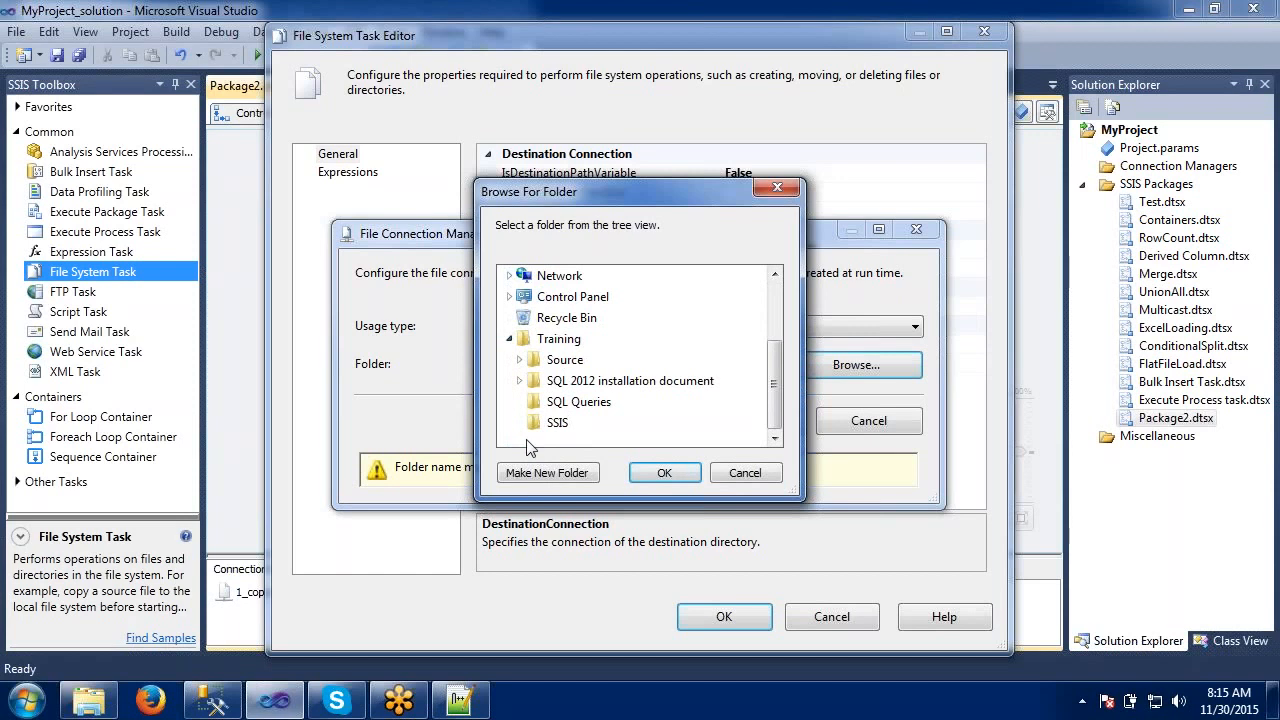
pyautogui.click(520, 361)
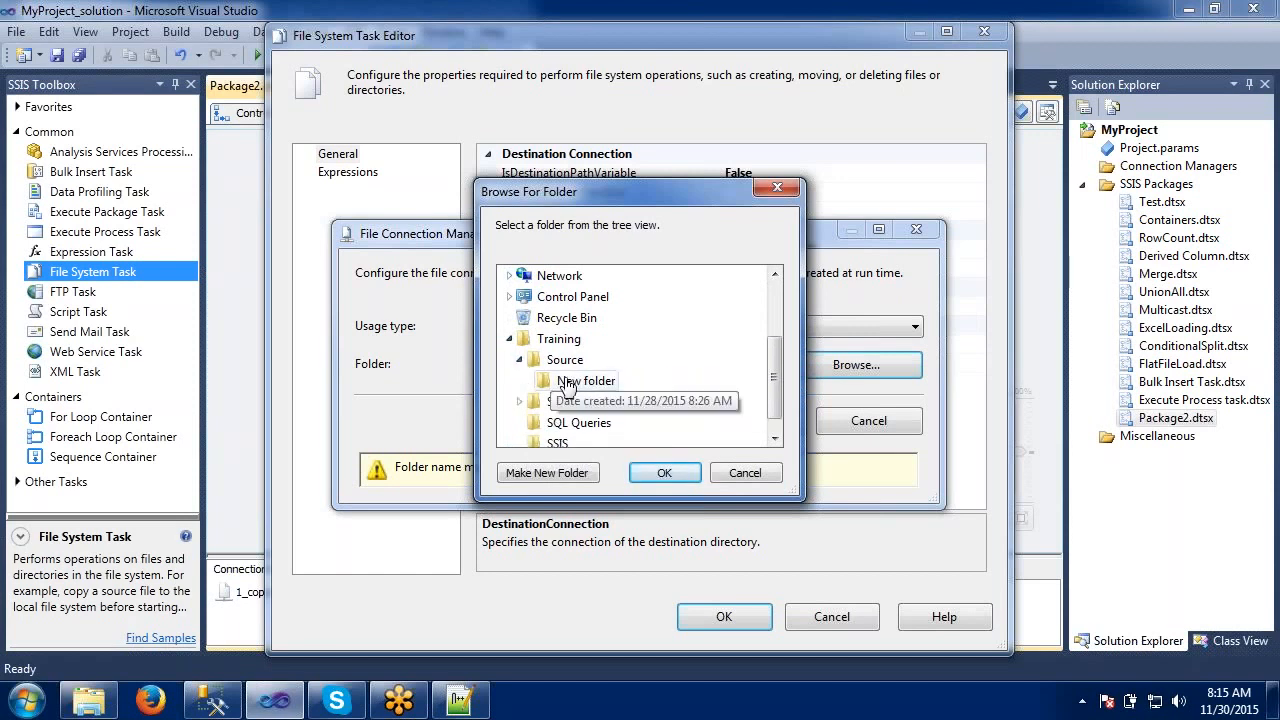
pyautogui.click(566, 383)
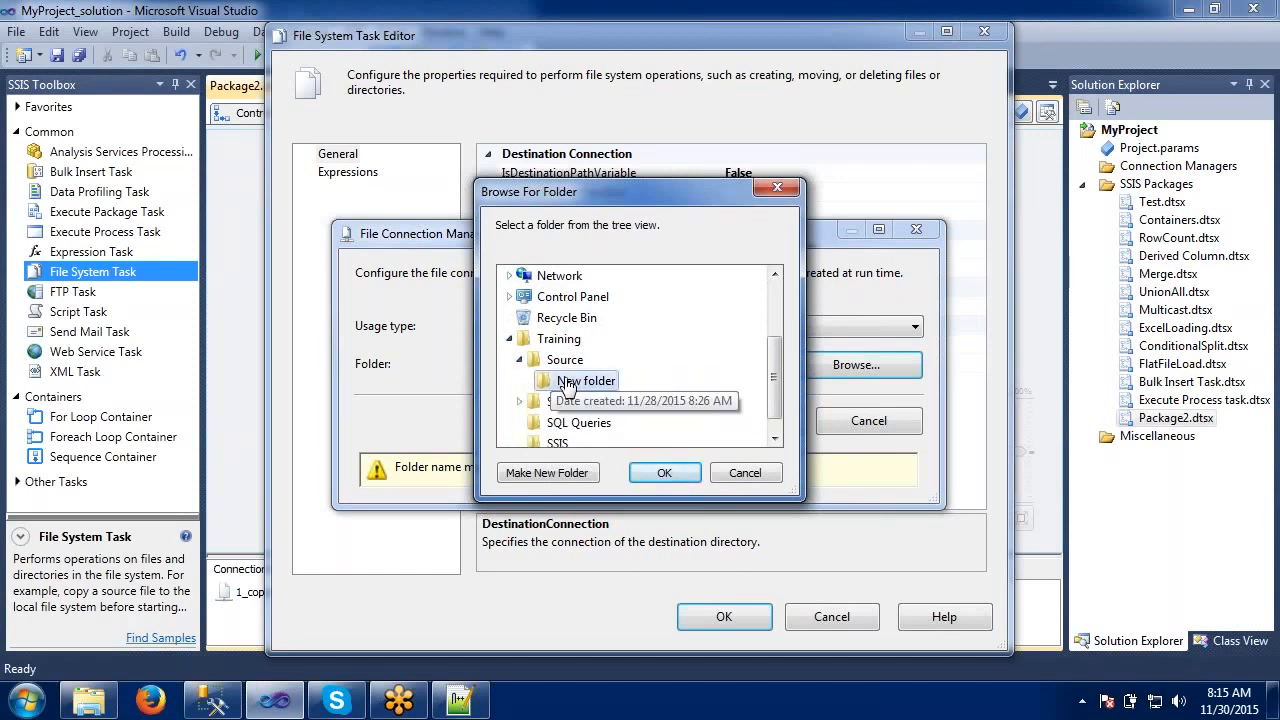
pyautogui.click(663, 474)
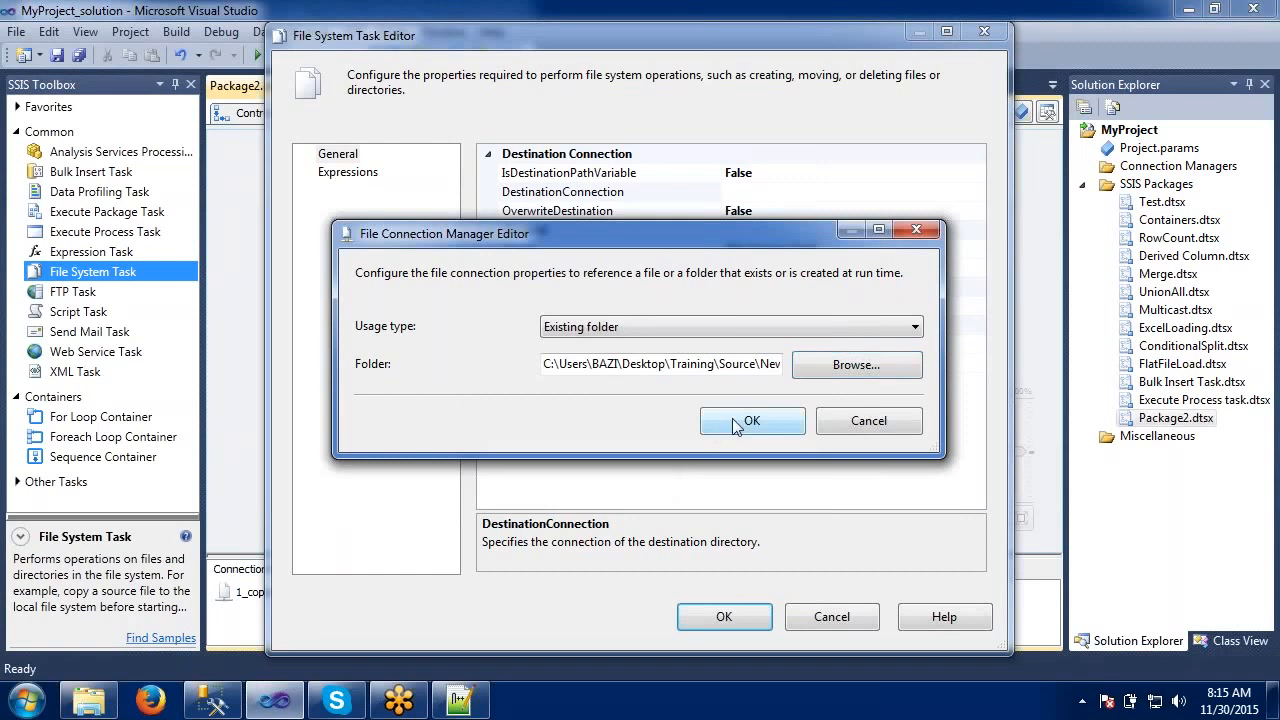
pyautogui.click(734, 425)
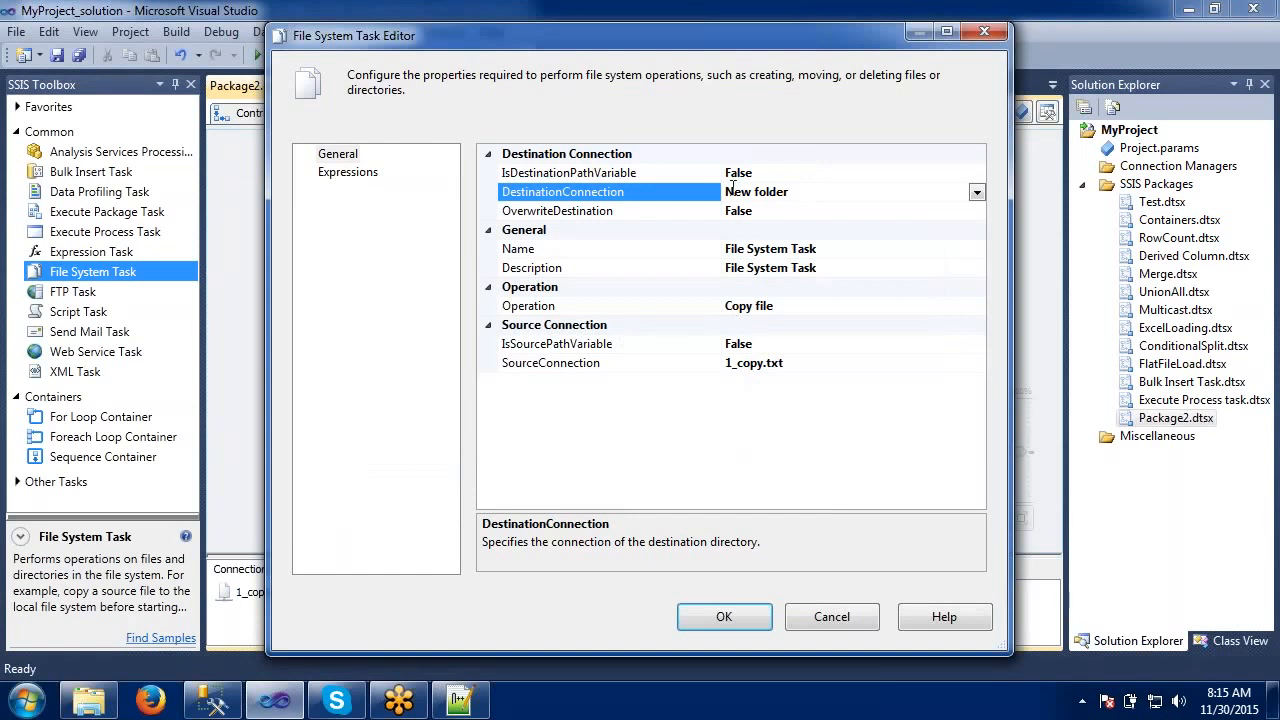
pyautogui.click(706, 623)
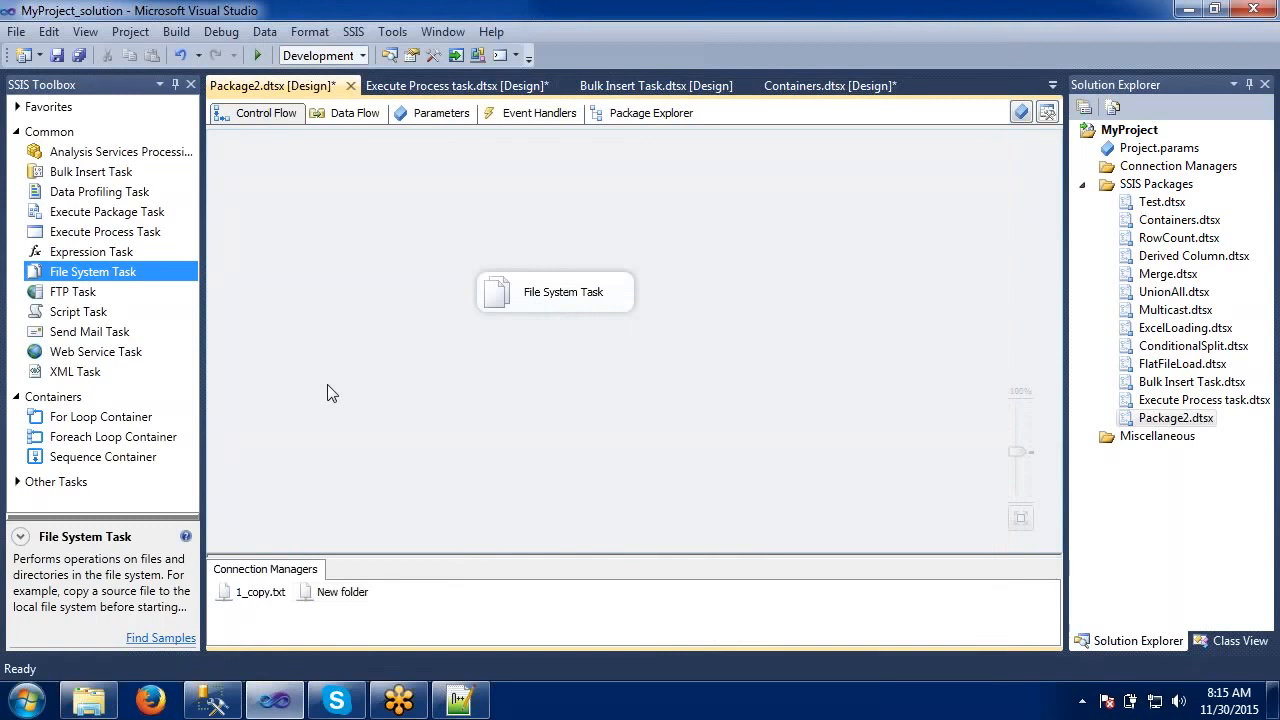
# - Save Package2.dtsx, run it to copy the file, and stop debugging
pyautogui.hotkey('ctrl', 's')
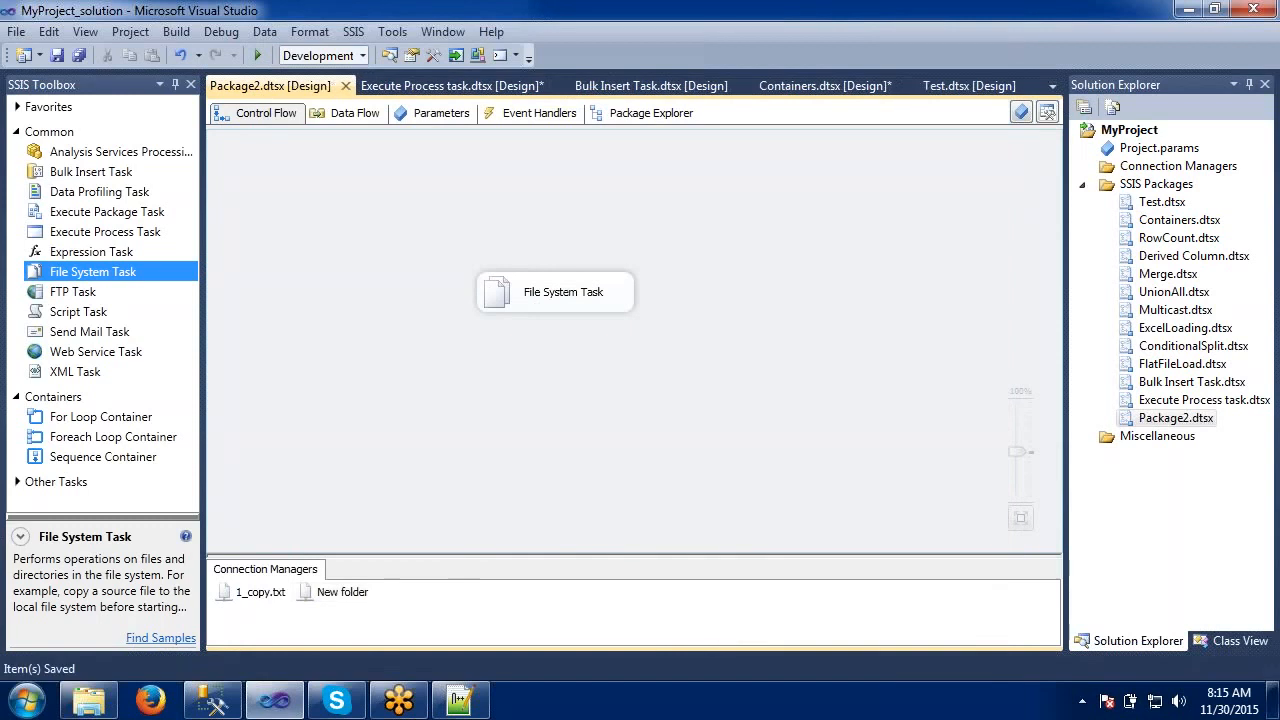
pyautogui.click(257, 55)
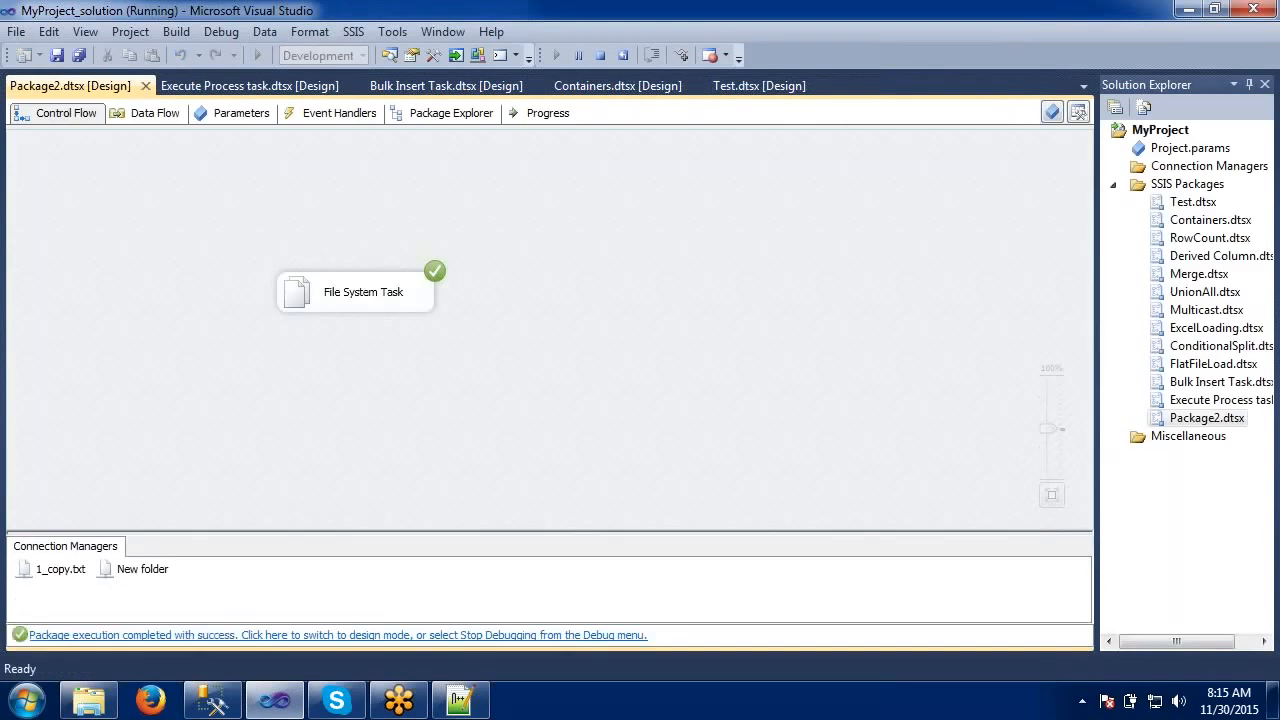
pyautogui.click(600, 56)
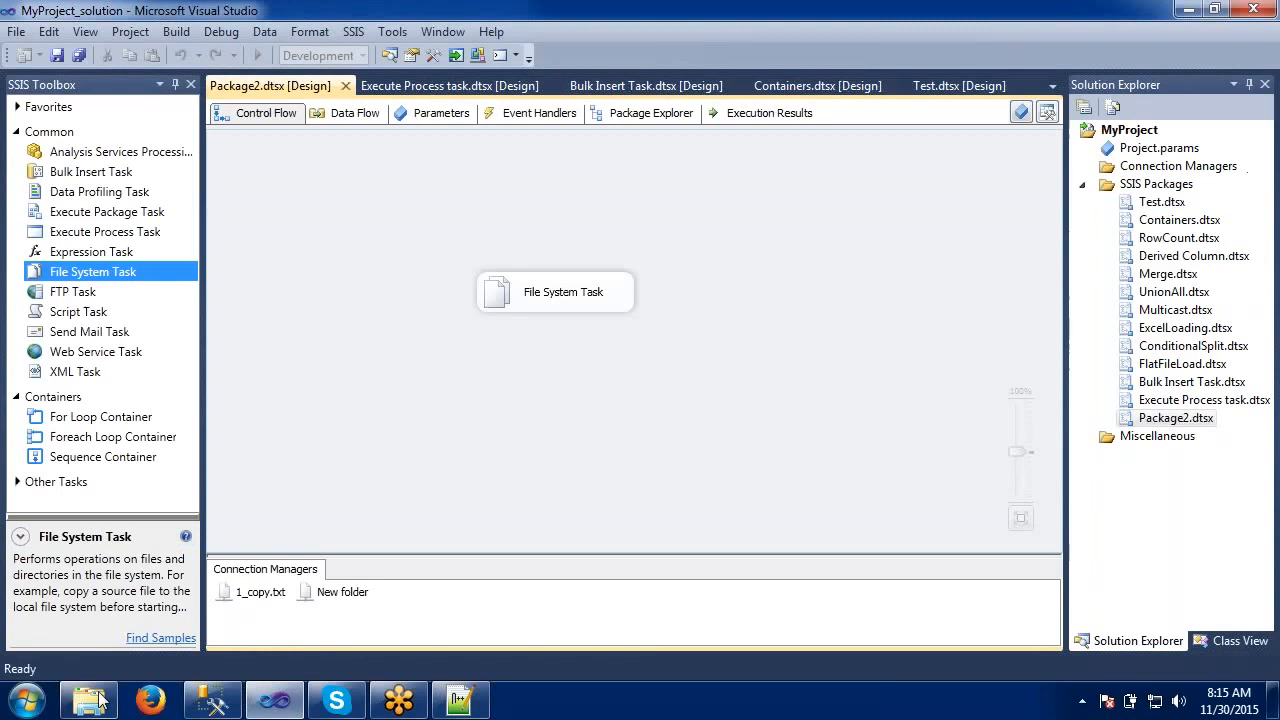
# - Switch to Windows Explorer and check for the 1_copy text document in New folder and in the Source folder
pyautogui.click(90, 700)
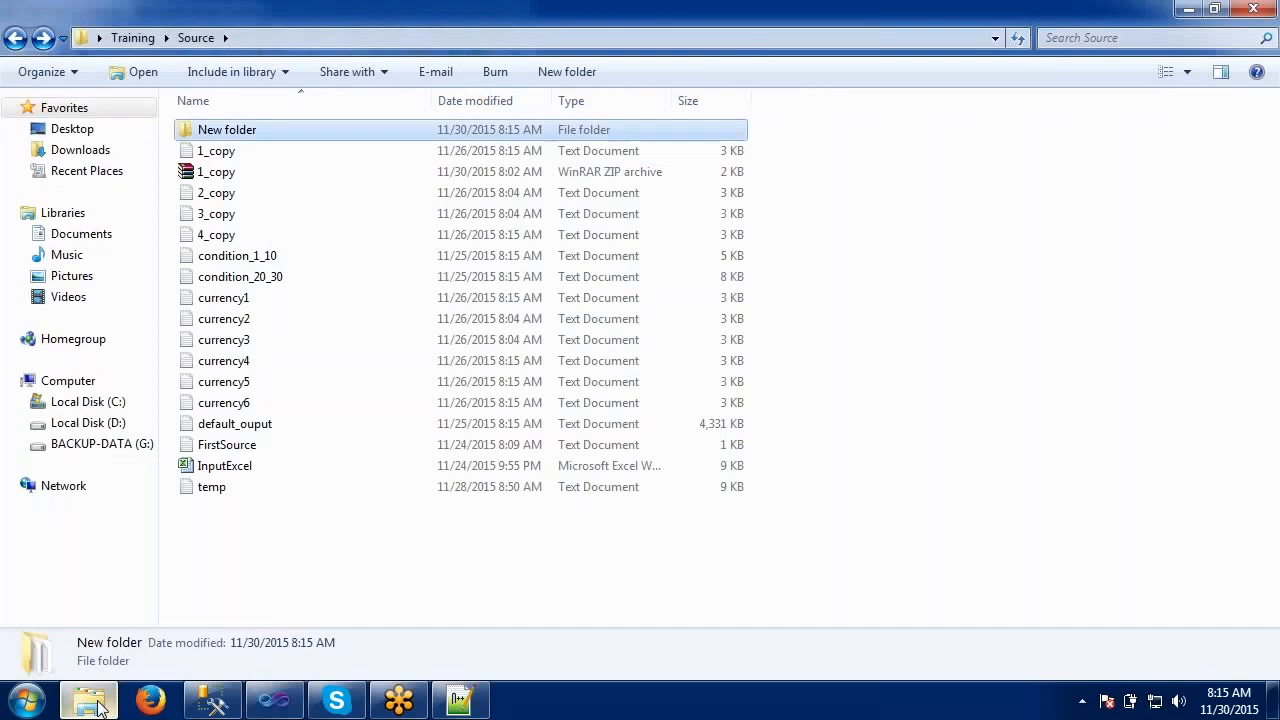
pyautogui.doubleClick(210, 137)
pyautogui.click(210, 137)
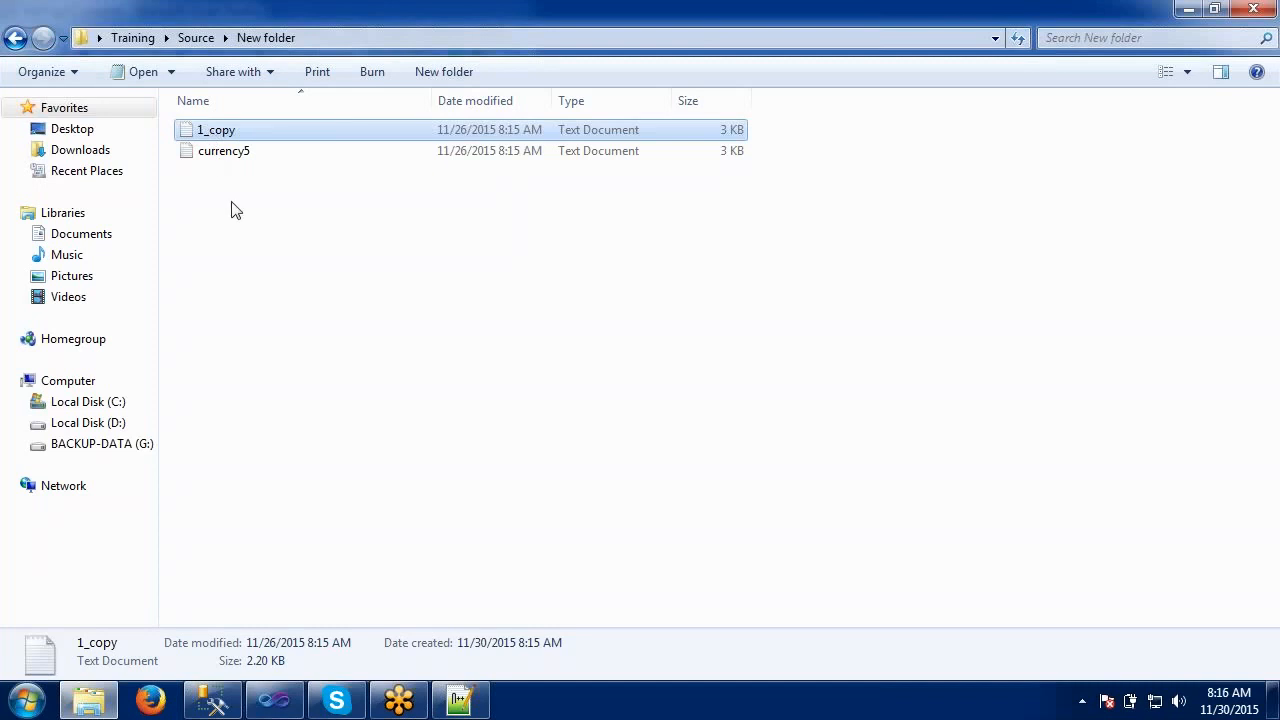
pyautogui.click(15, 38)
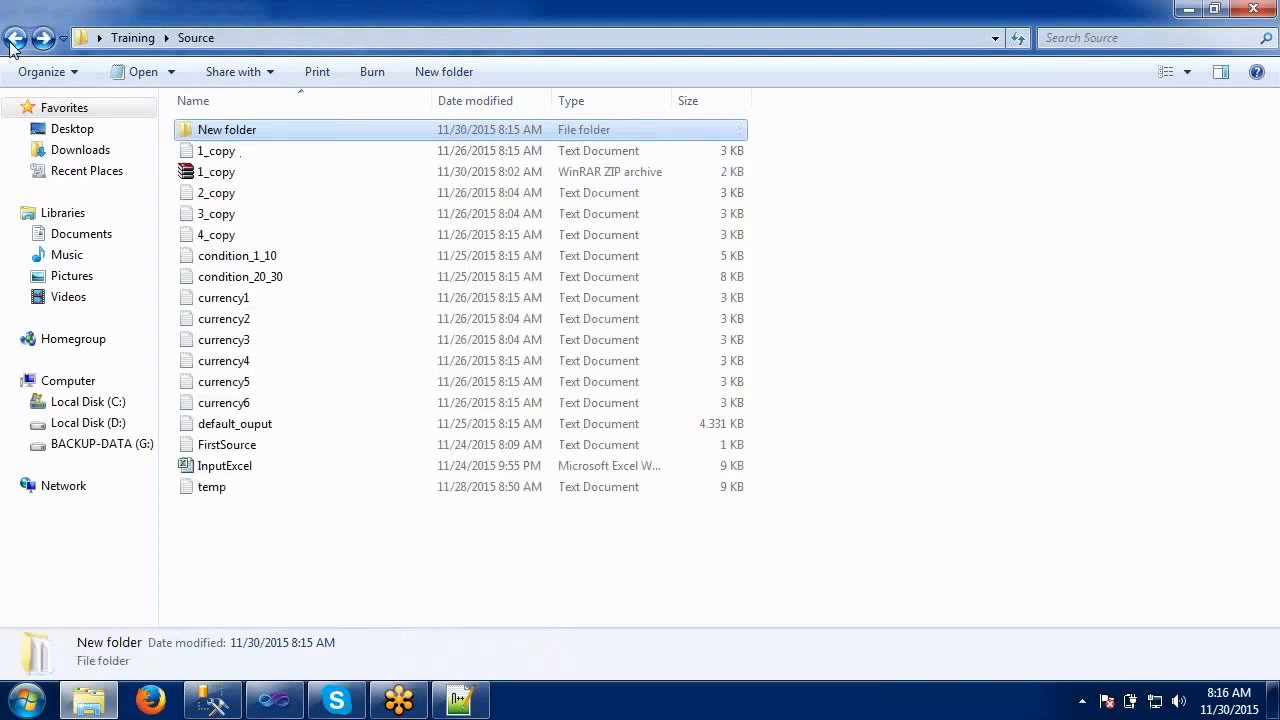
pyautogui.click(205, 149)
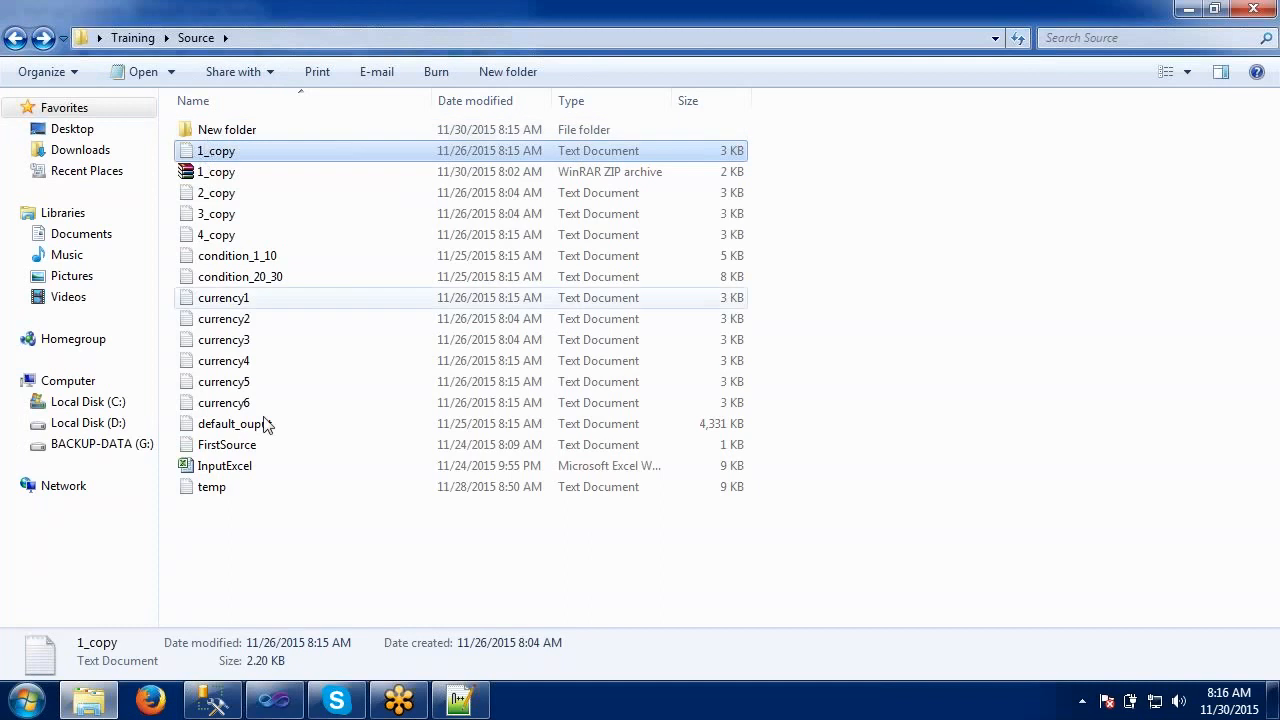
# - Return to Visual Studio and change the File System Task's operation to Move file
pyautogui.click(272, 700)
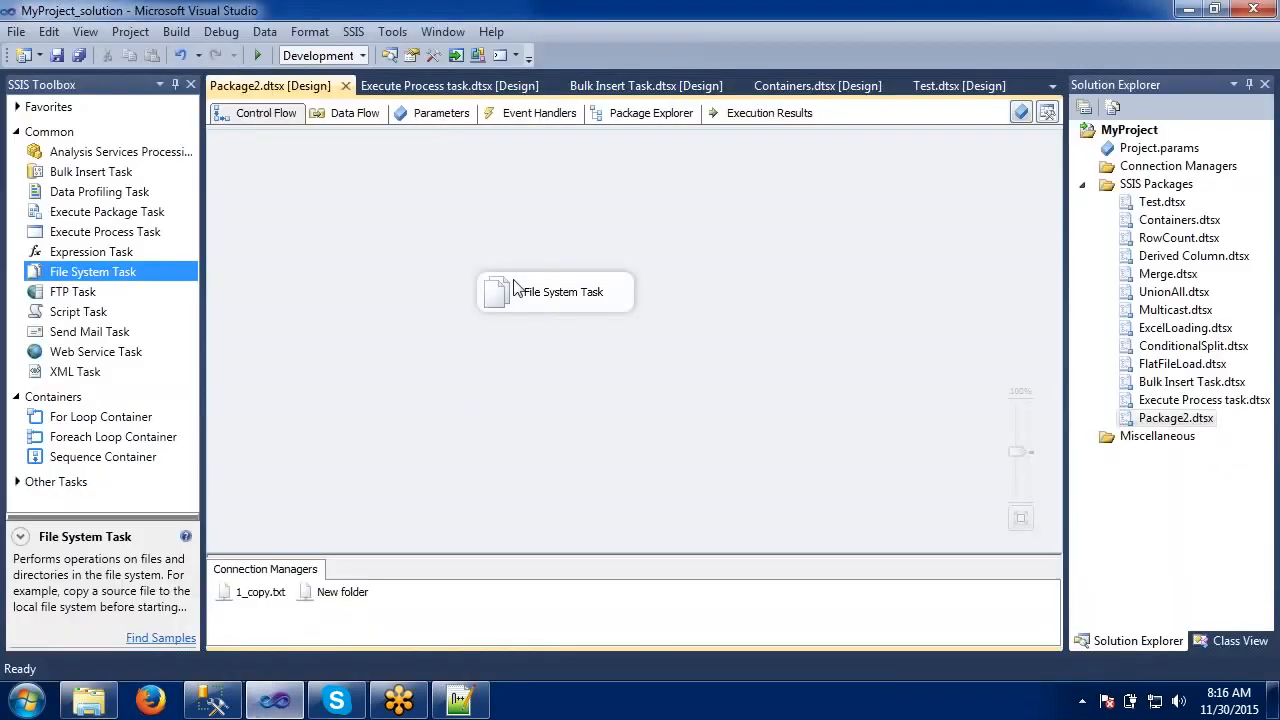
pyautogui.doubleClick(558, 297)
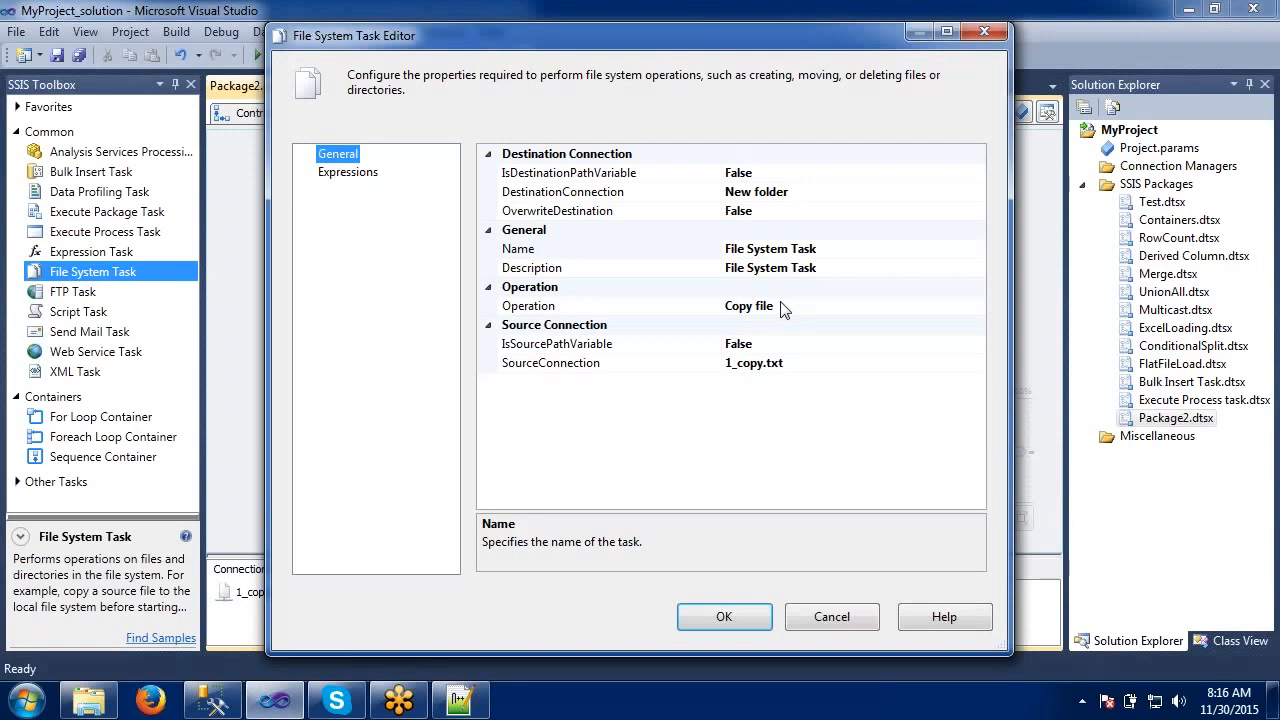
pyautogui.click(786, 306)
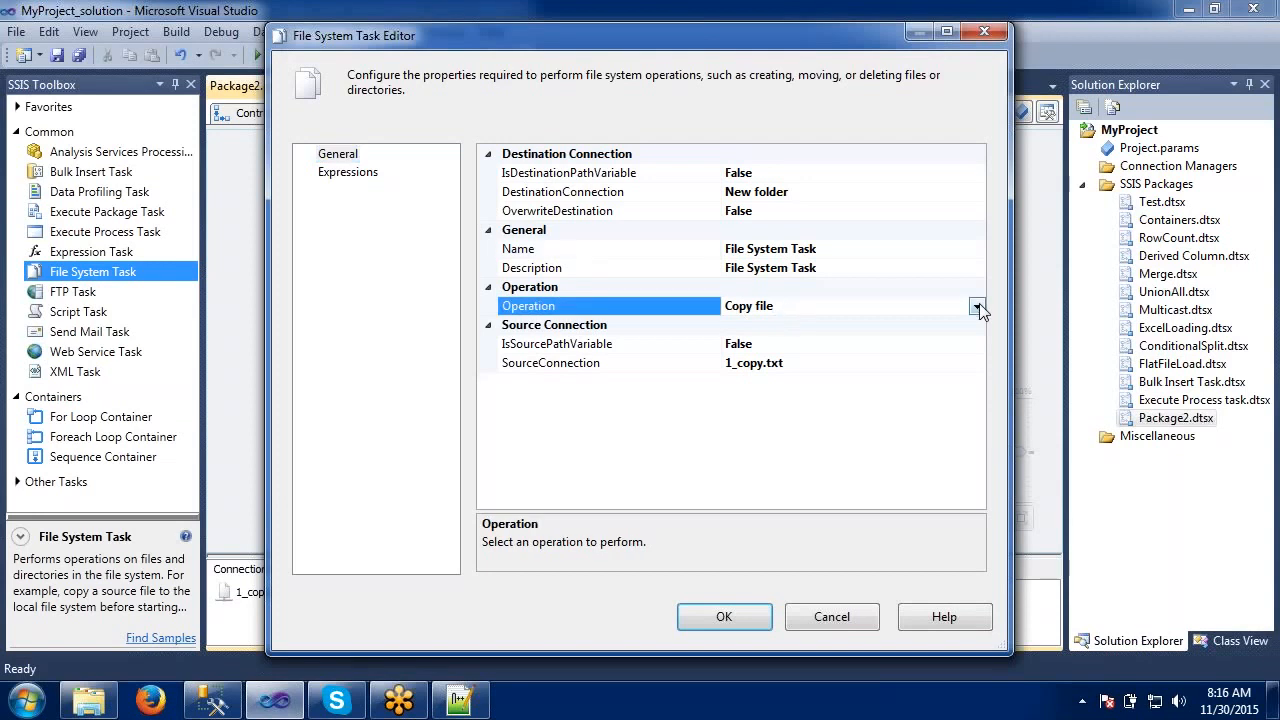
pyautogui.click(976, 306)
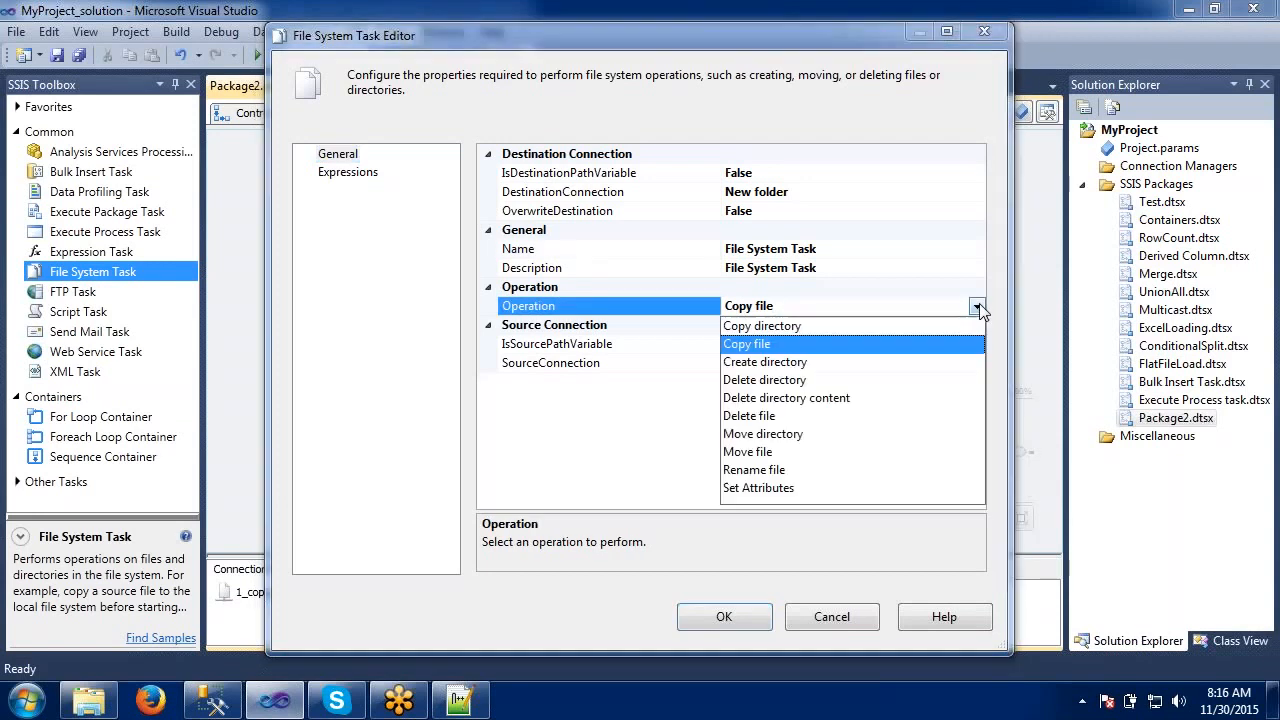
pyautogui.click(770, 452)
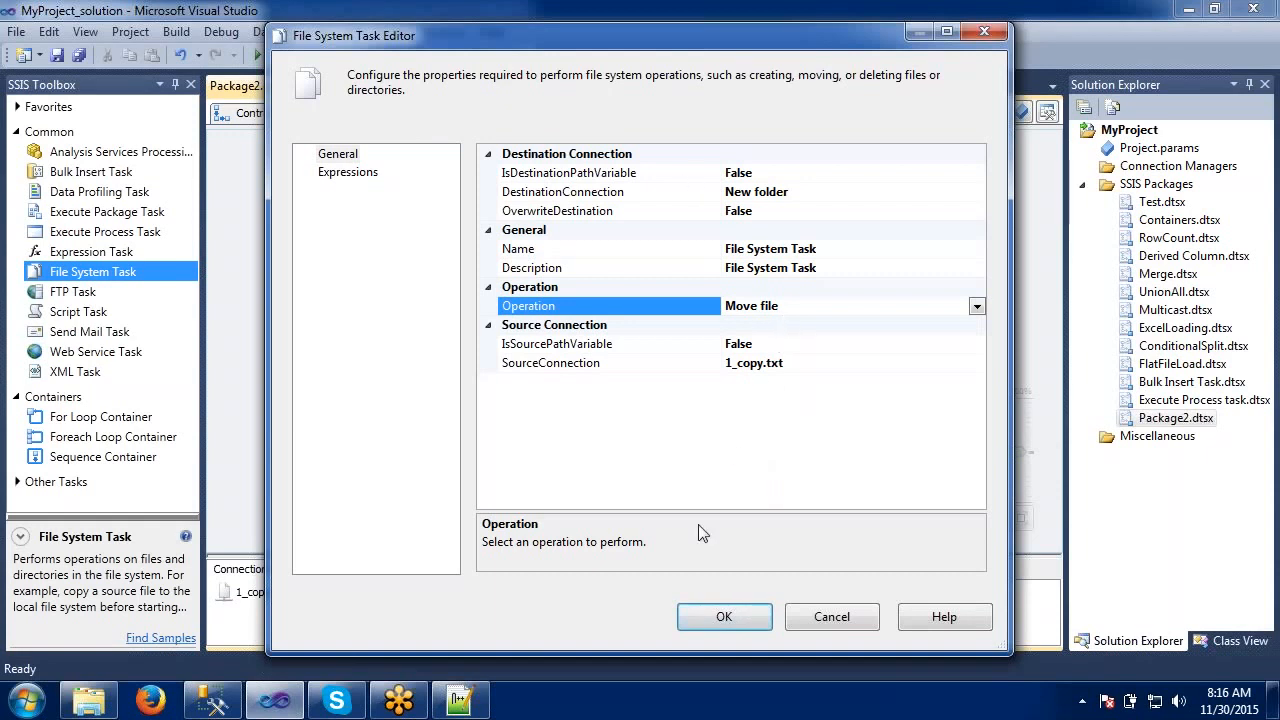
pyautogui.click(712, 612)
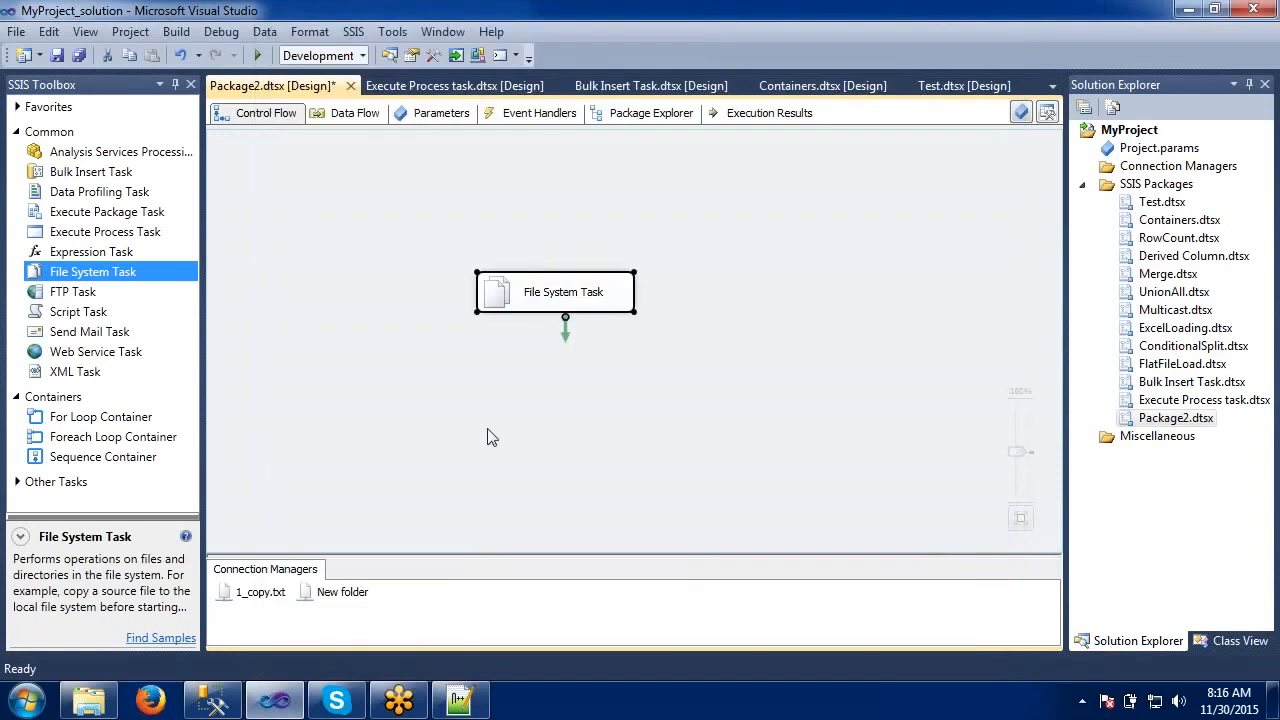
pyautogui.click(491, 434)
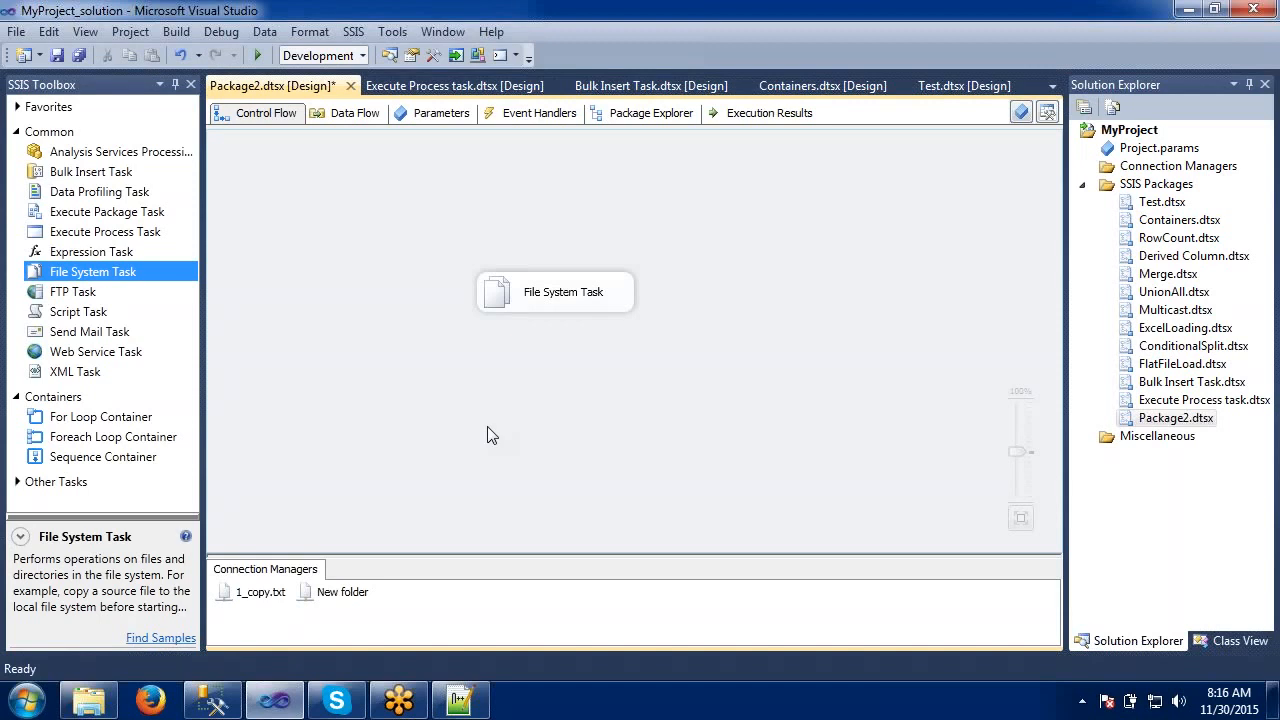
# - Look at the 1_copy text document inside New folder in Windows Explorer and return to the Source folder
pyautogui.click(89, 700)
pyautogui.doubleClick(233, 133)
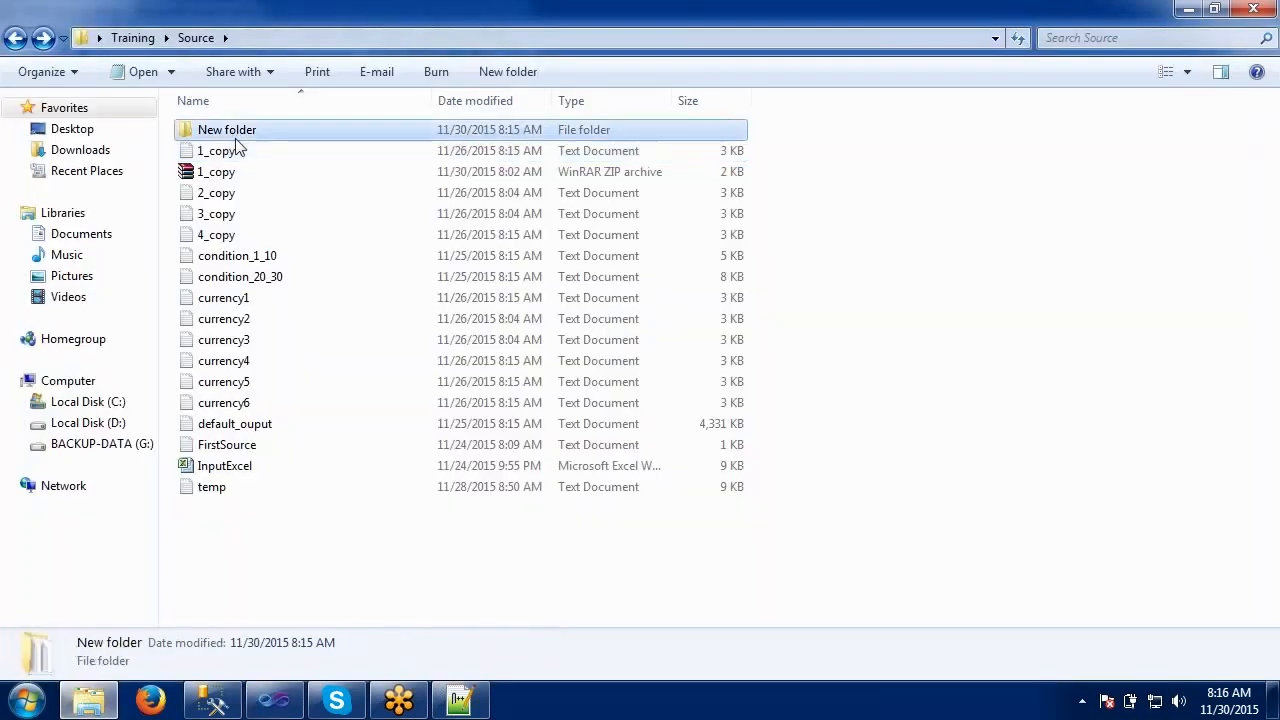
pyautogui.click(236, 133)
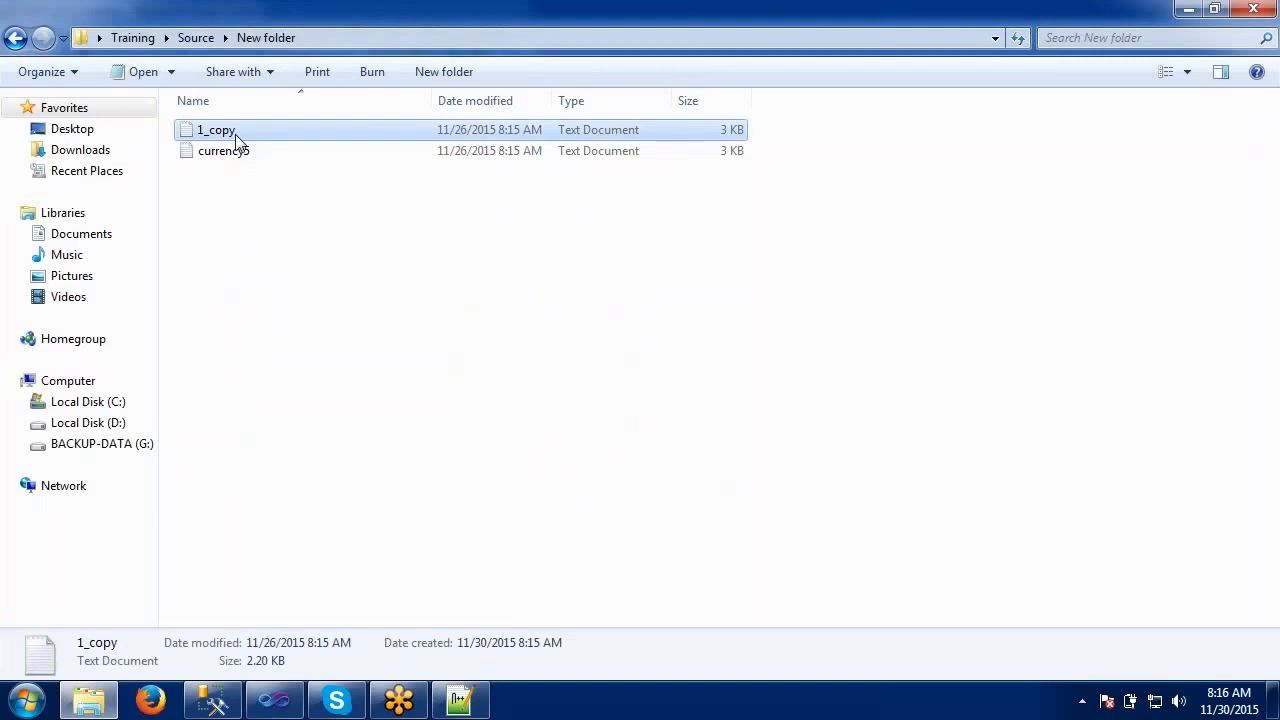
pyautogui.click(15, 37)
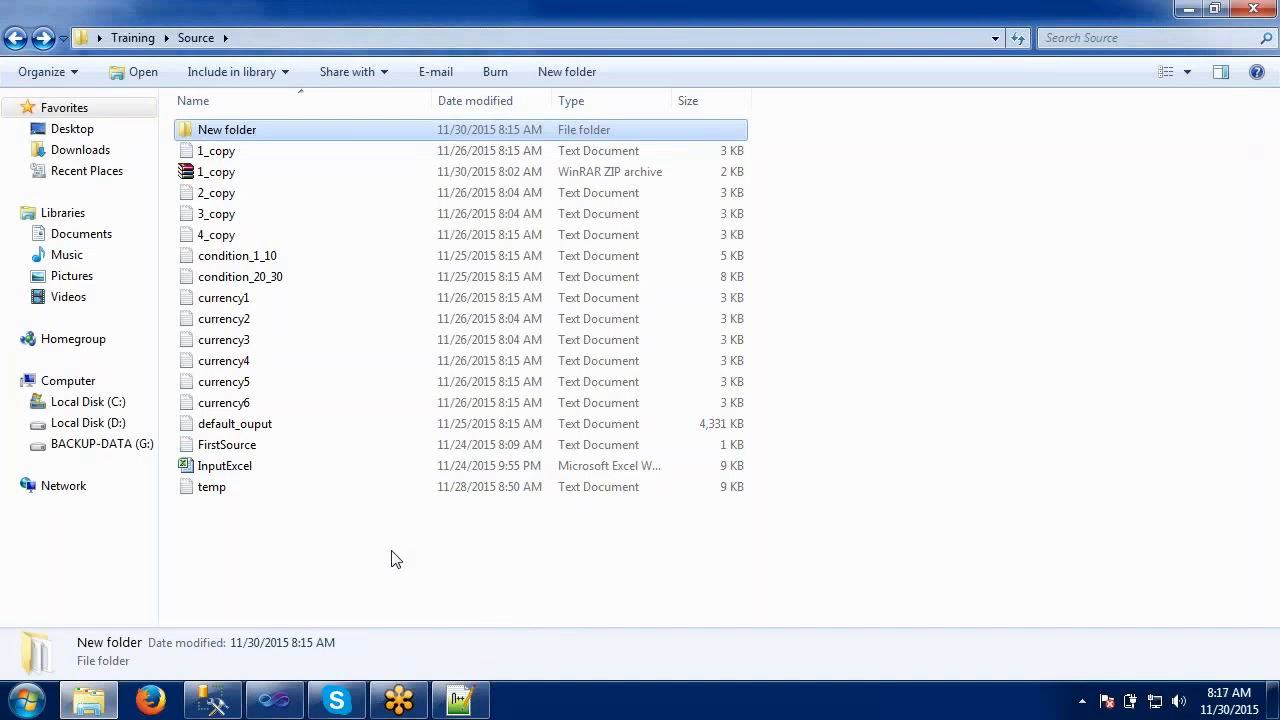
# - Run the package from Visual Studio, examine its execution progress log, and stop debugging to return to the control flow design
pyautogui.click(276, 700)
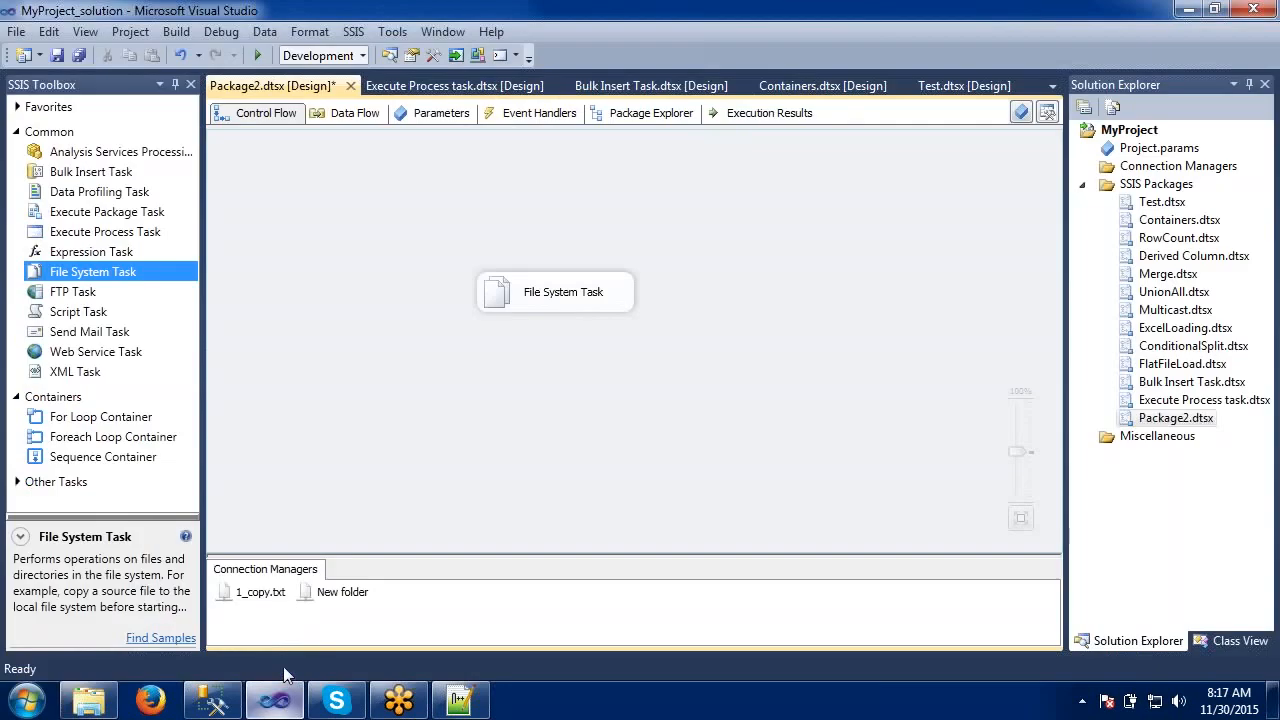
pyautogui.click(260, 54)
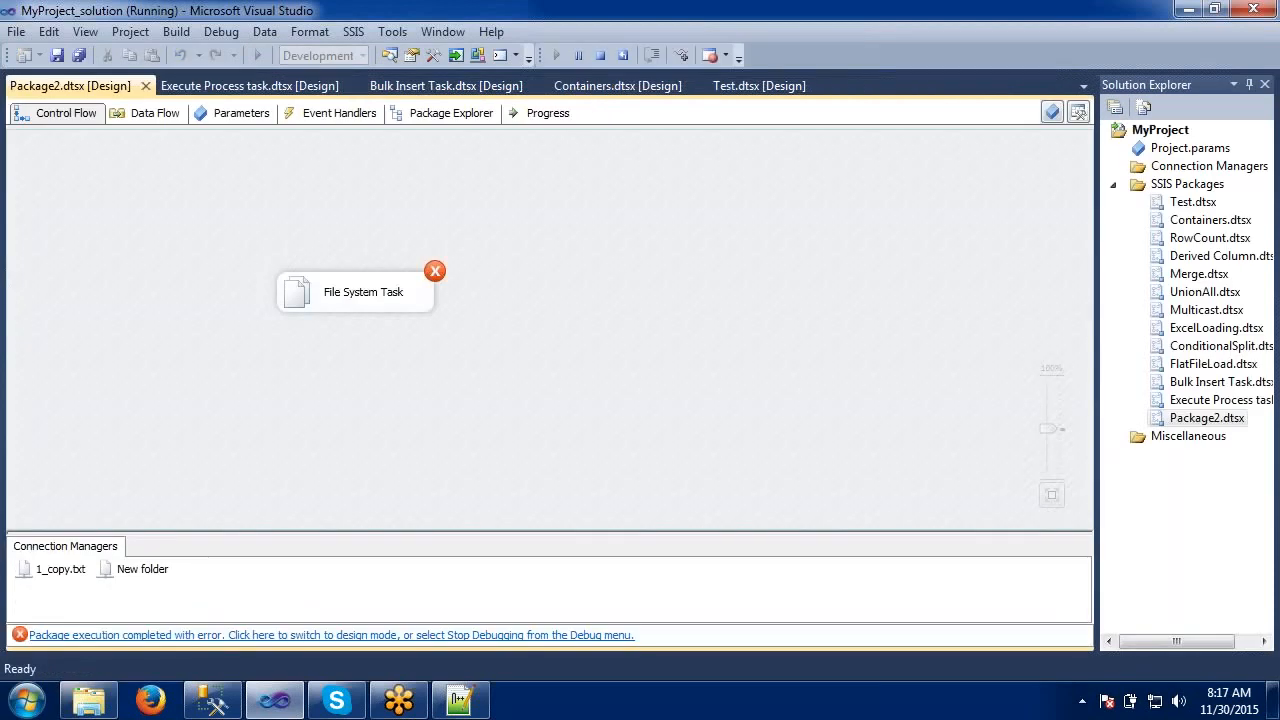
pyautogui.click(535, 115)
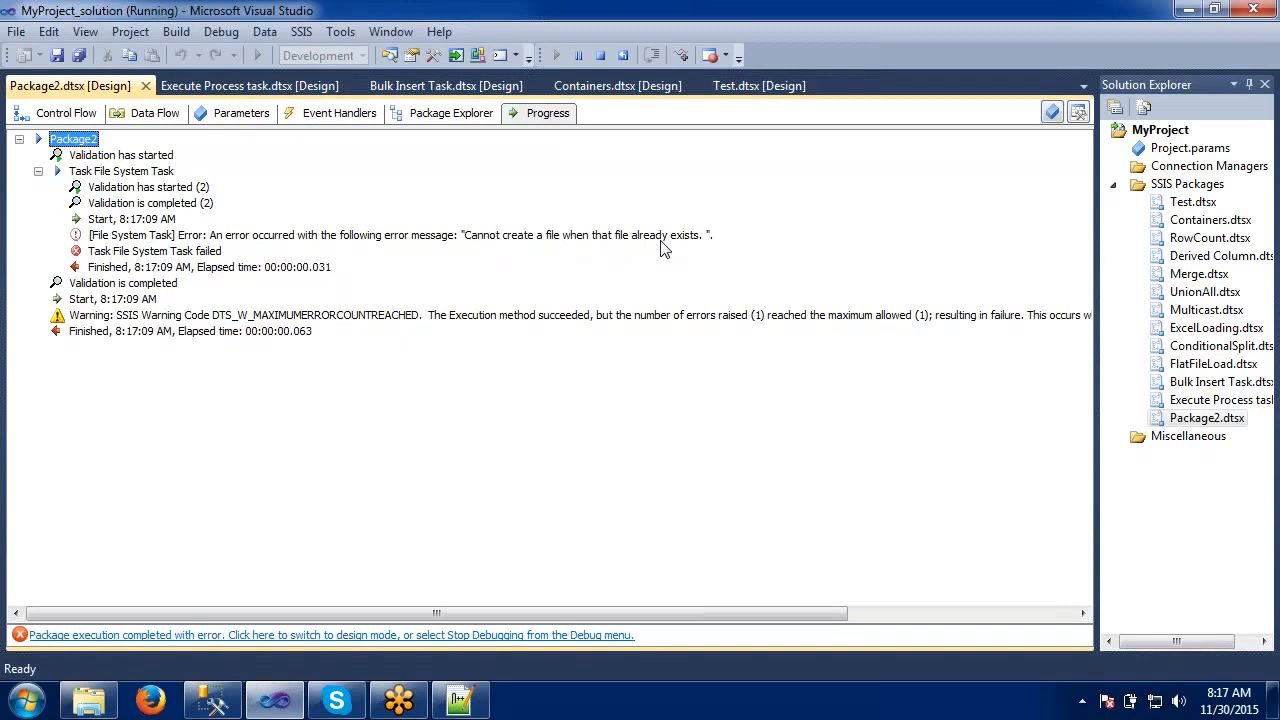
pyautogui.click(601, 57)
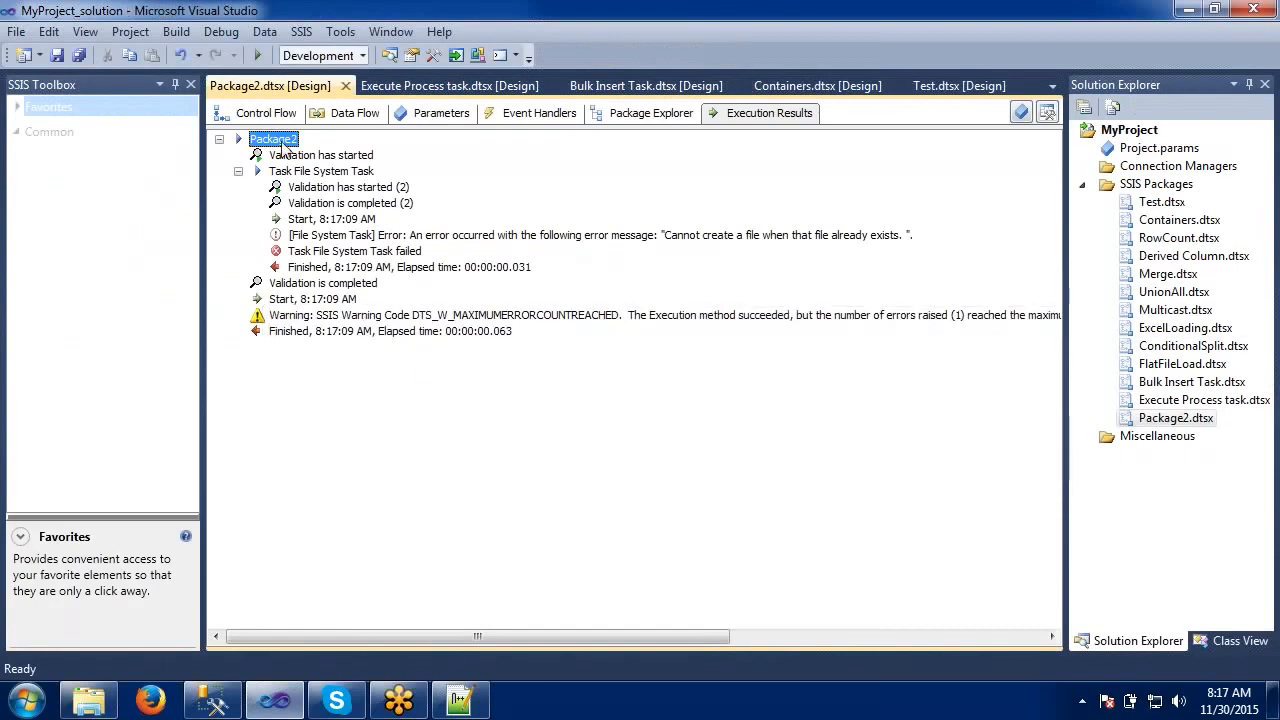
pyautogui.click(268, 118)
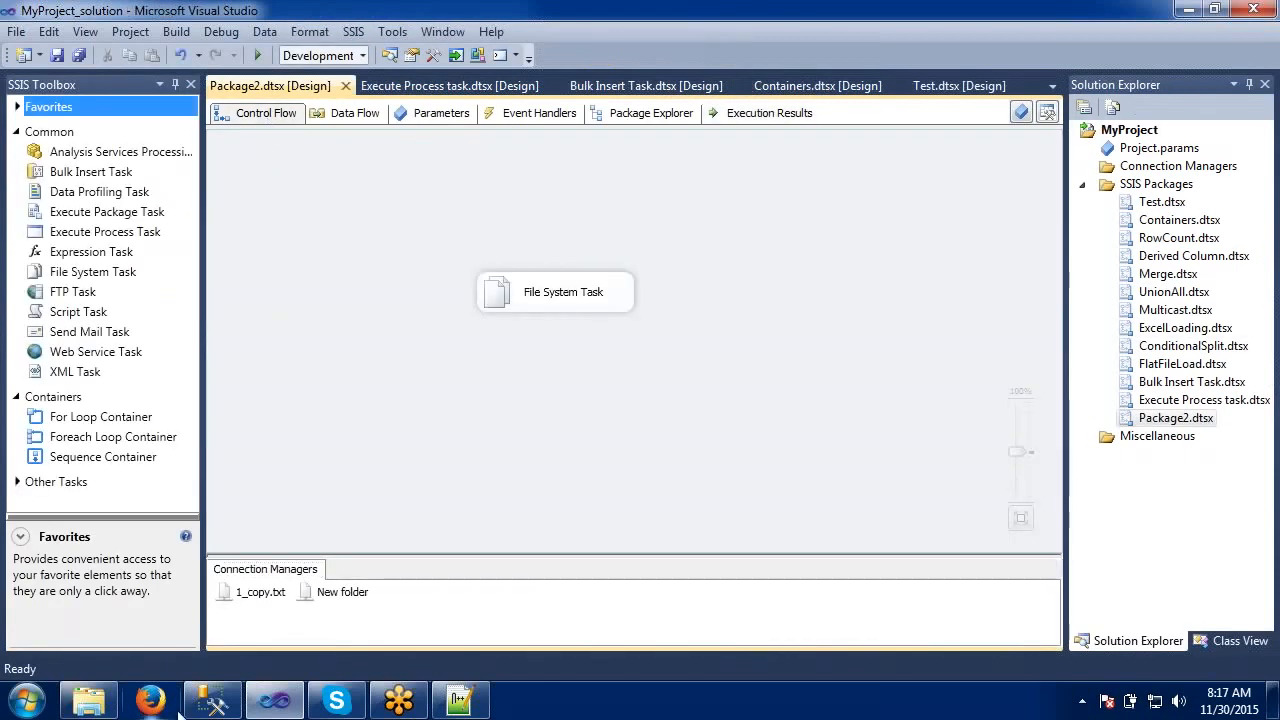
# - Switch to Windows Explorer and delete the 1_copy text document from New folder inside Source
pyautogui.click(95, 702)
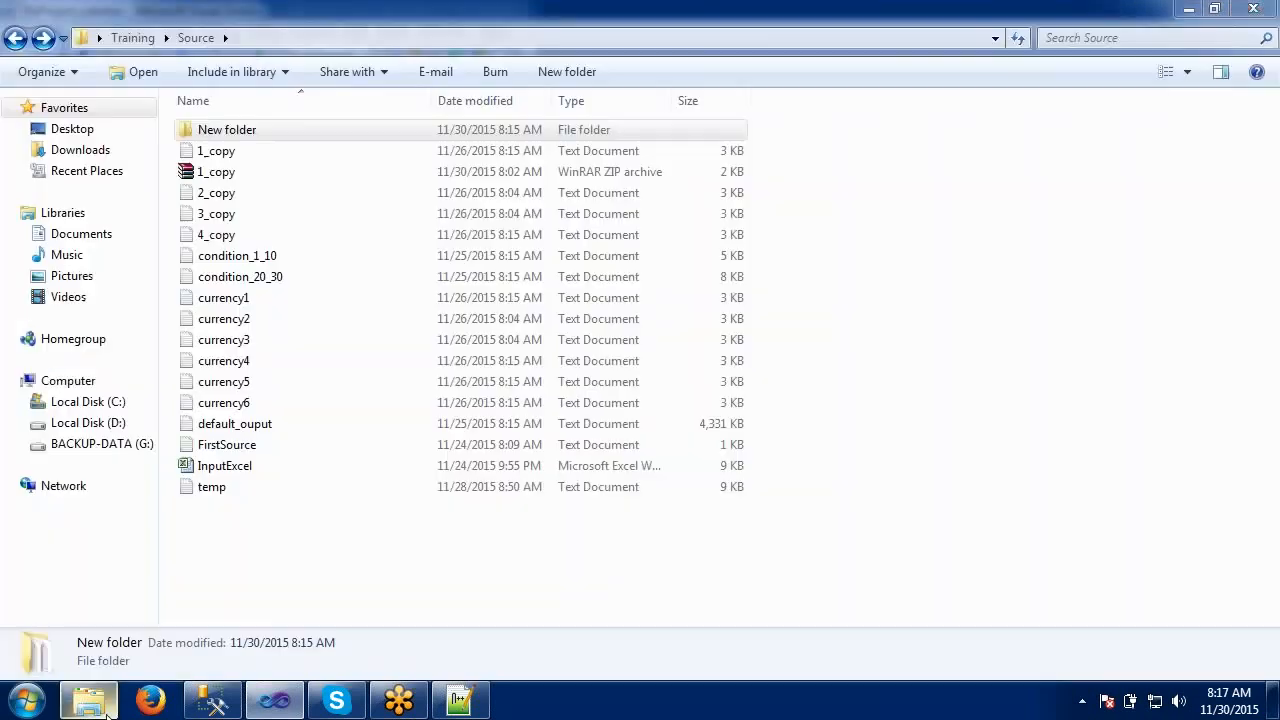
pyautogui.click(221, 138)
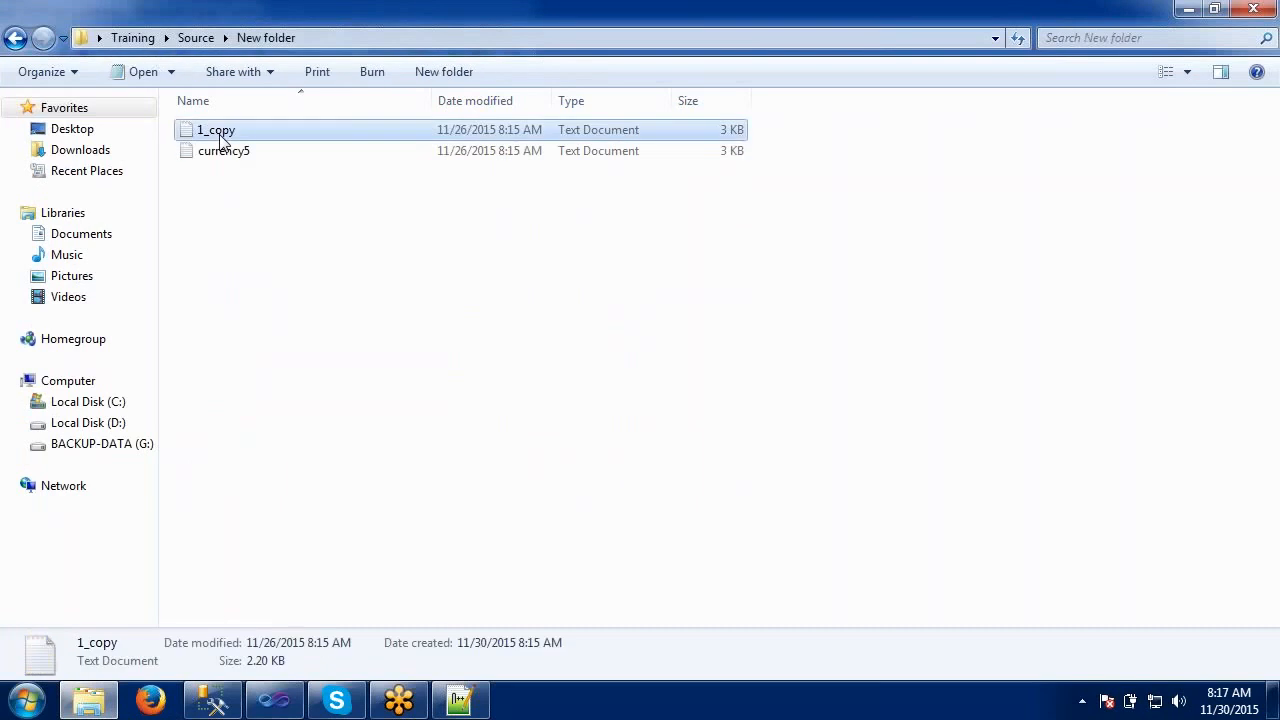
pyautogui.press('Delete')
pyautogui.press('Return')
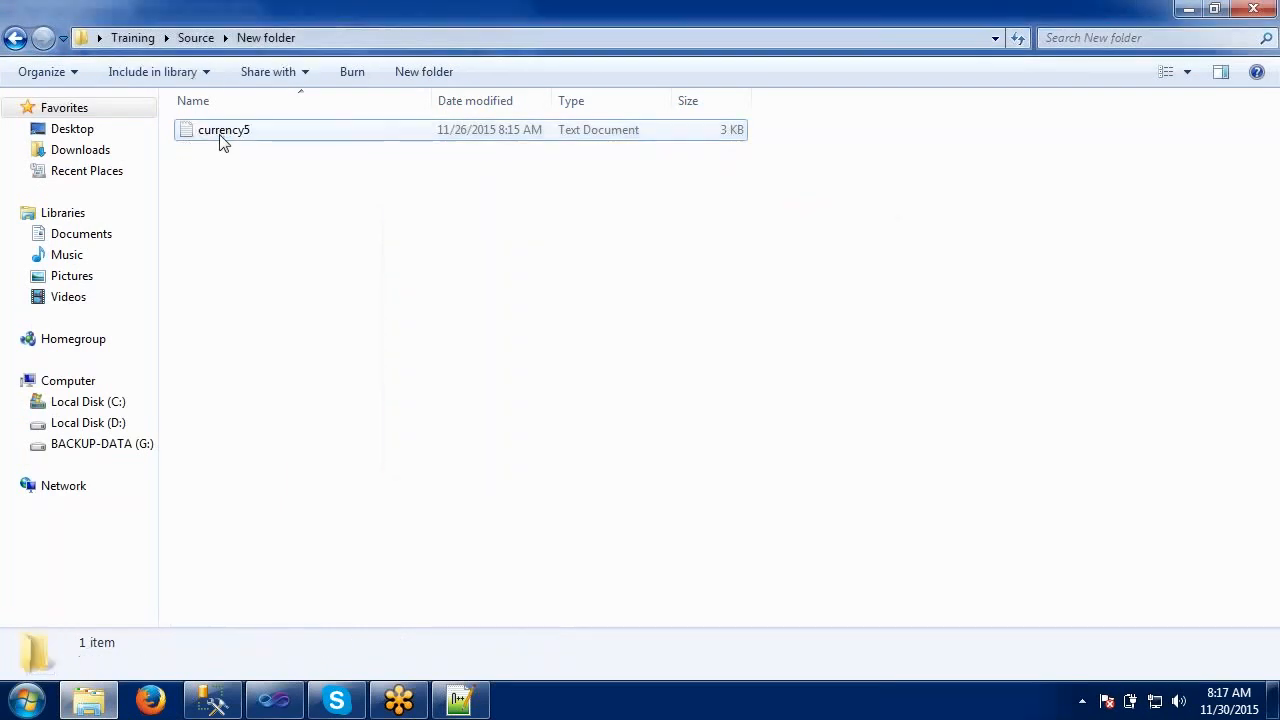
# - Return to Visual Studio, run the package with the File System Task, and stop debugging
pyautogui.click(274, 703)
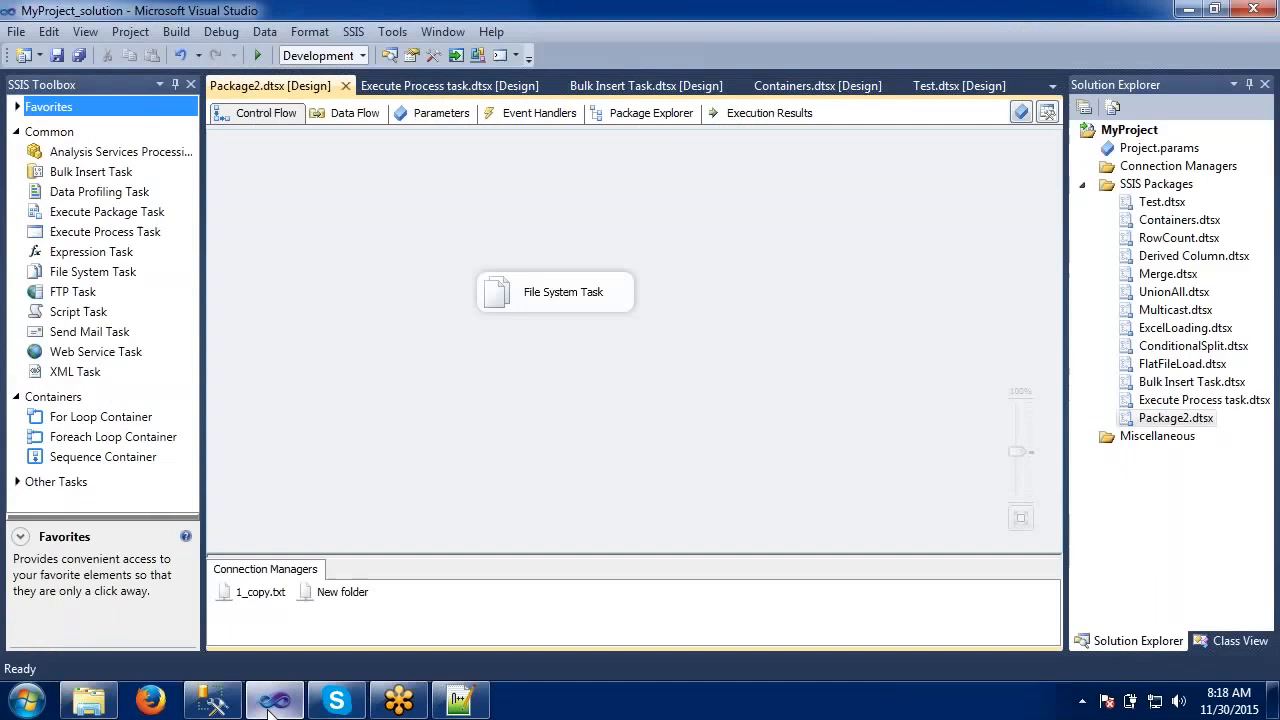
pyautogui.click(259, 56)
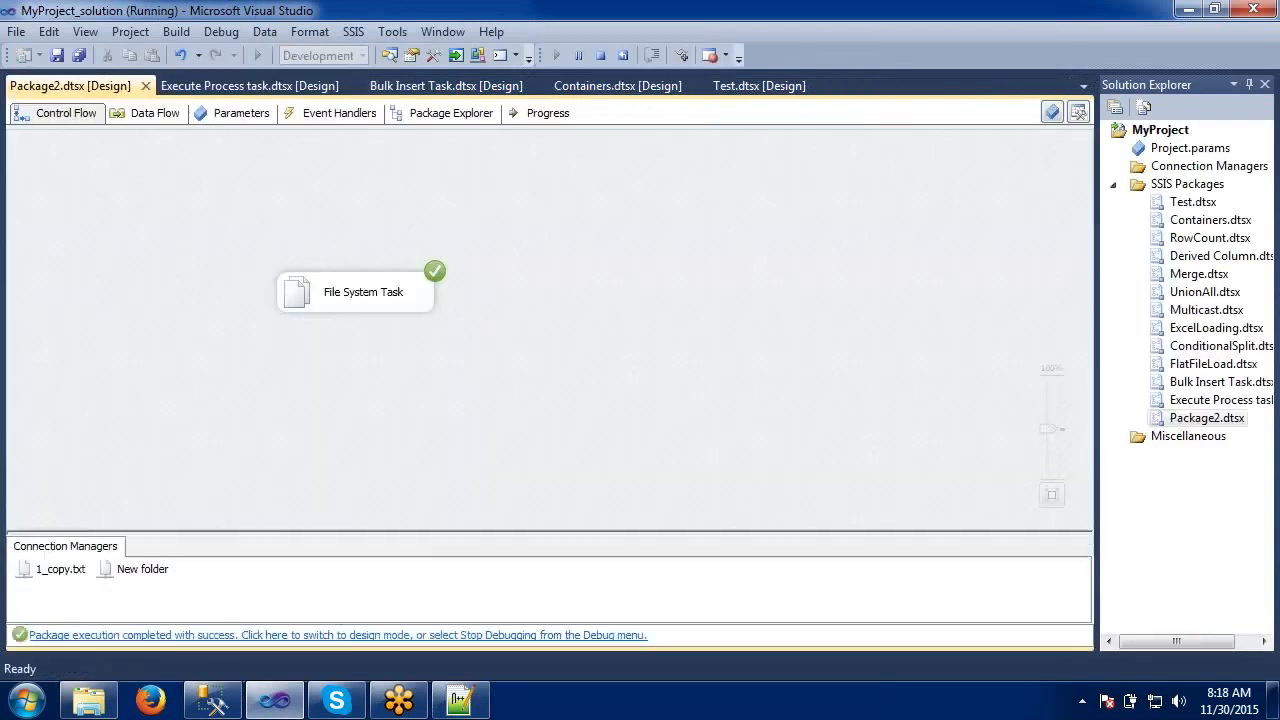
pyautogui.click(600, 56)
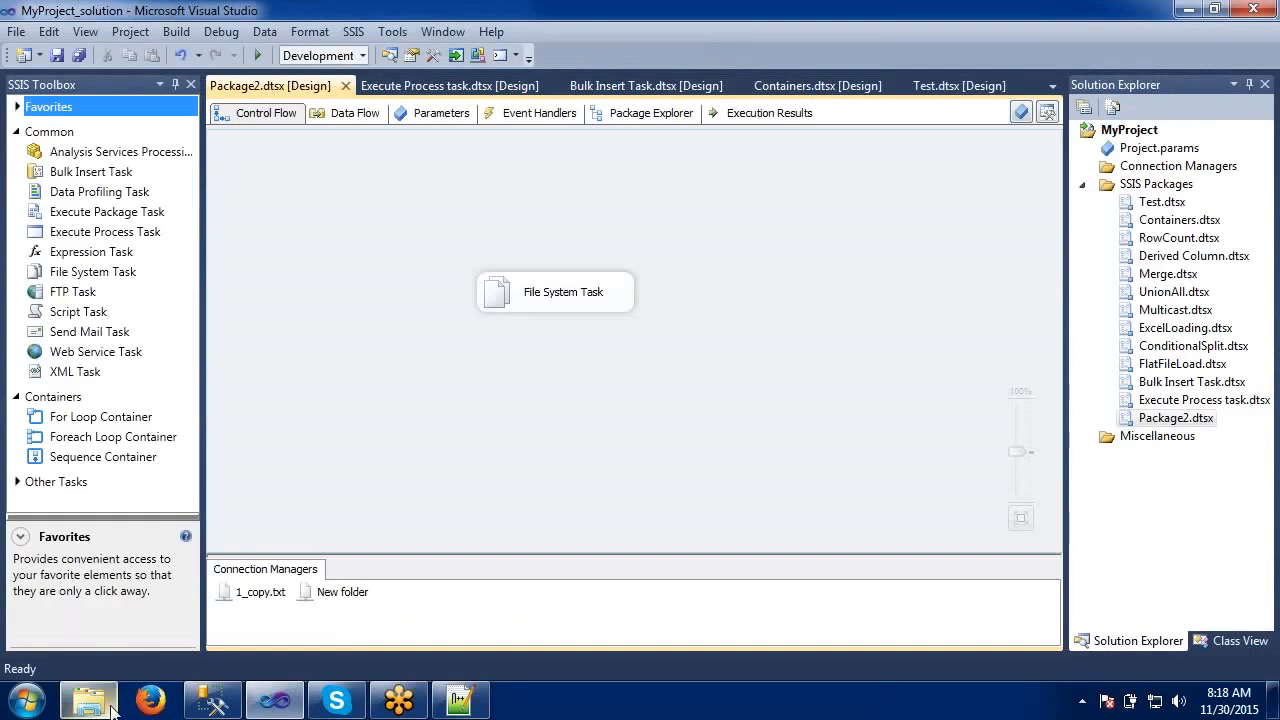
# - Check in Windows Explorer whether the 1_copy text document is in New folder or in the Source folder
pyautogui.click(120, 595)
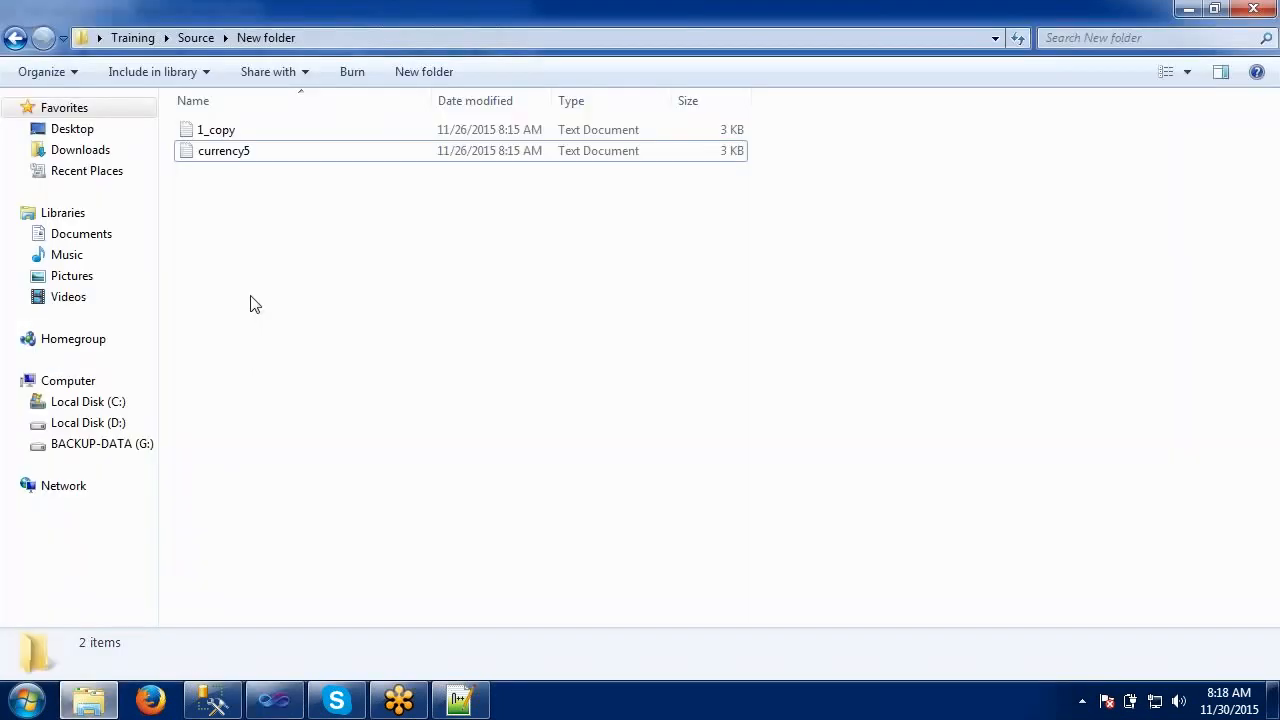
pyautogui.click(197, 38)
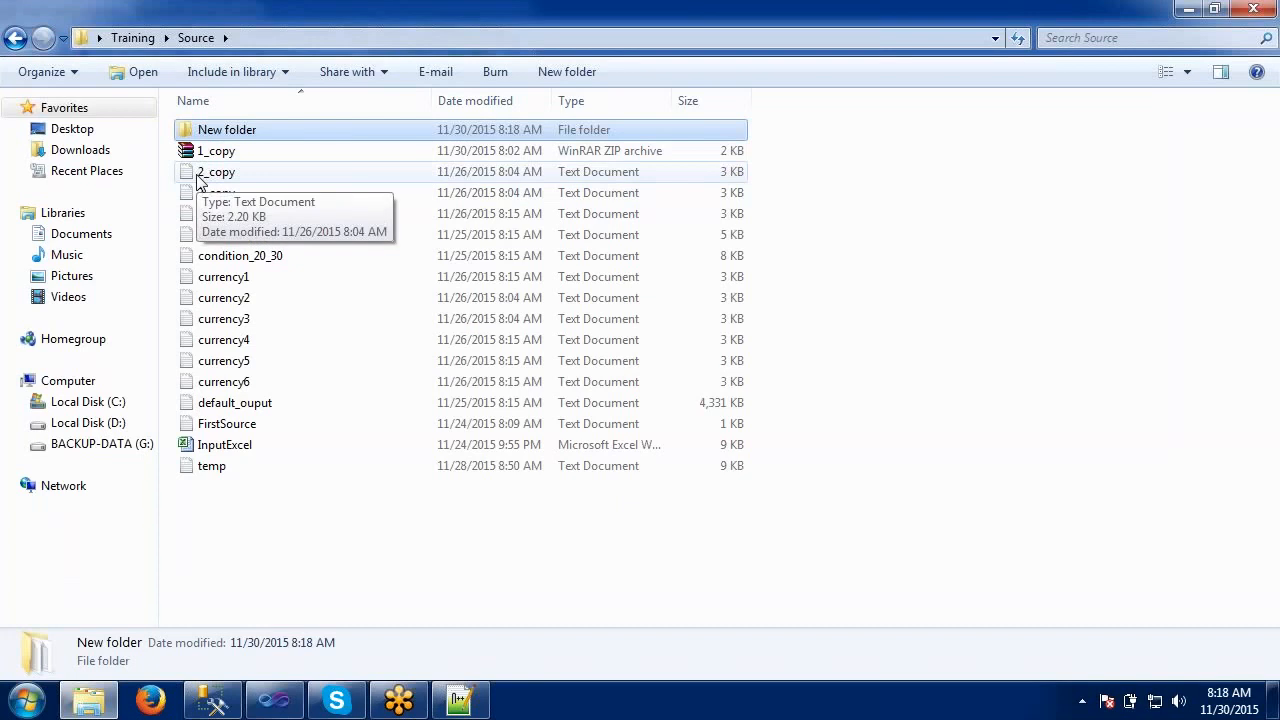
pyautogui.doubleClick(205, 130)
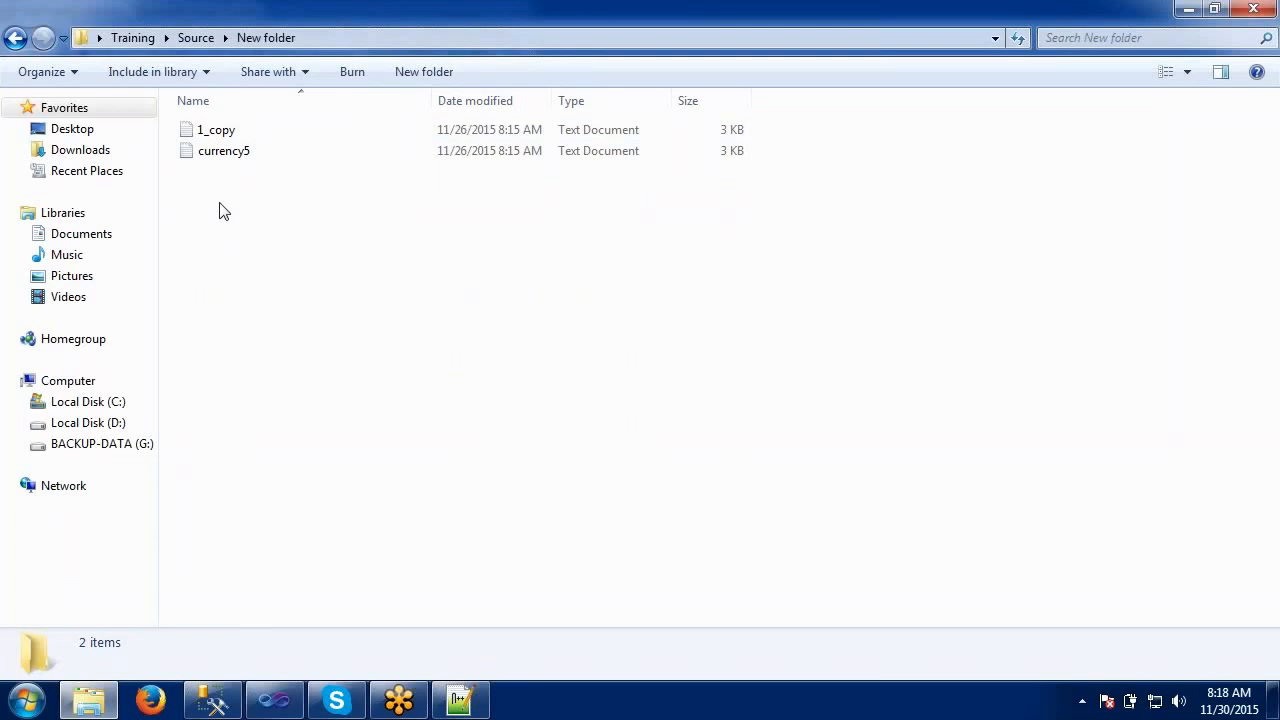
pyautogui.click(15, 38)
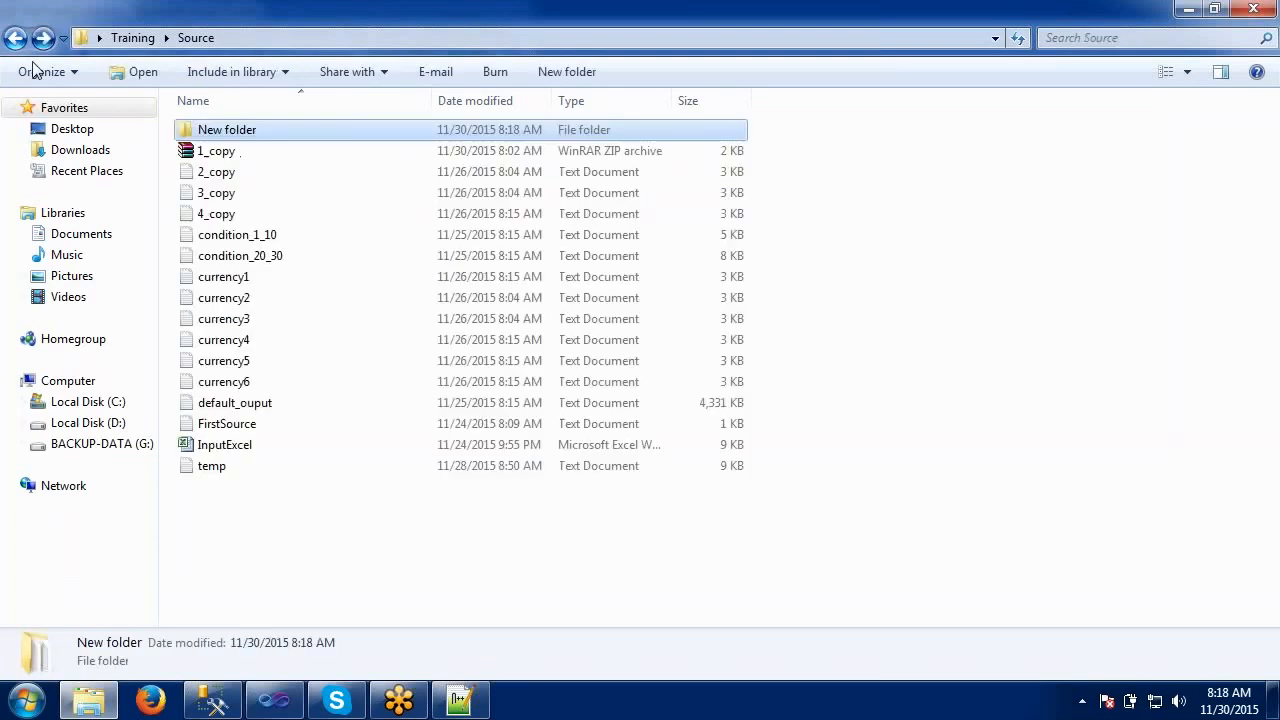
# - Return to Visual Studio and rename the Package2.dtsx package as File System Task.dtsx
pyautogui.click(268, 708)
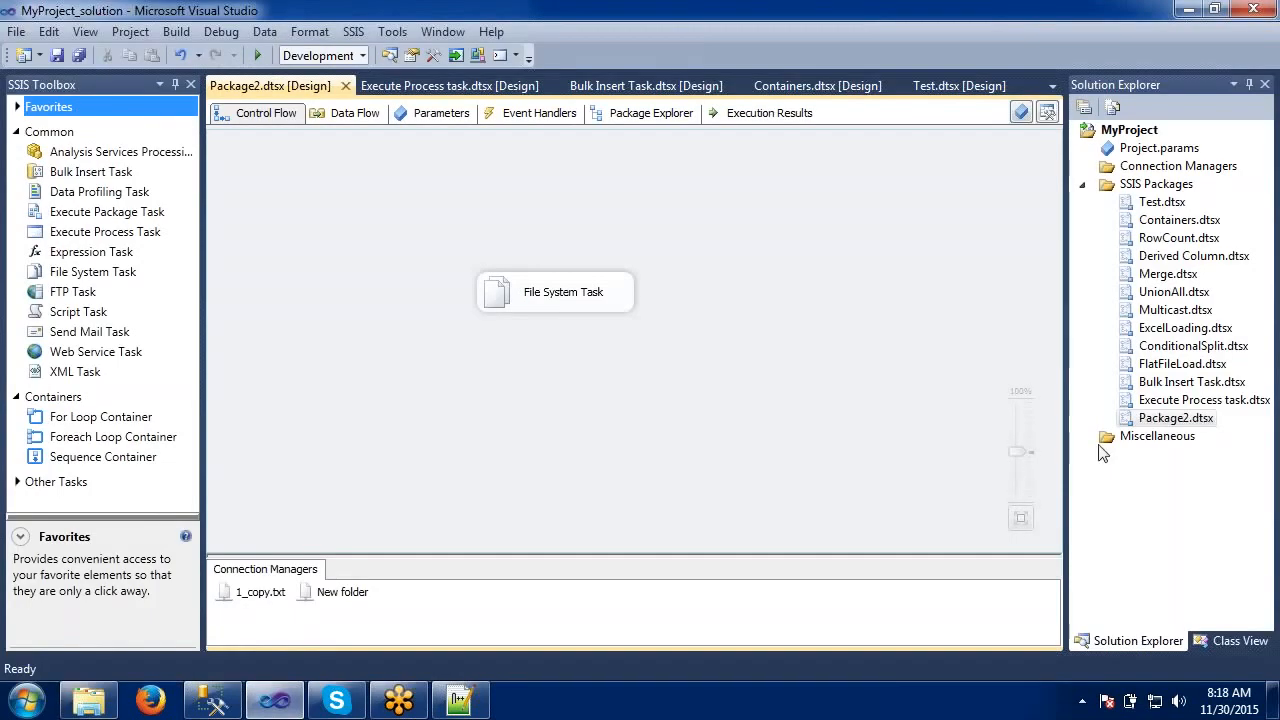
pyautogui.click(1173, 420)
pyautogui.click(1173, 420)
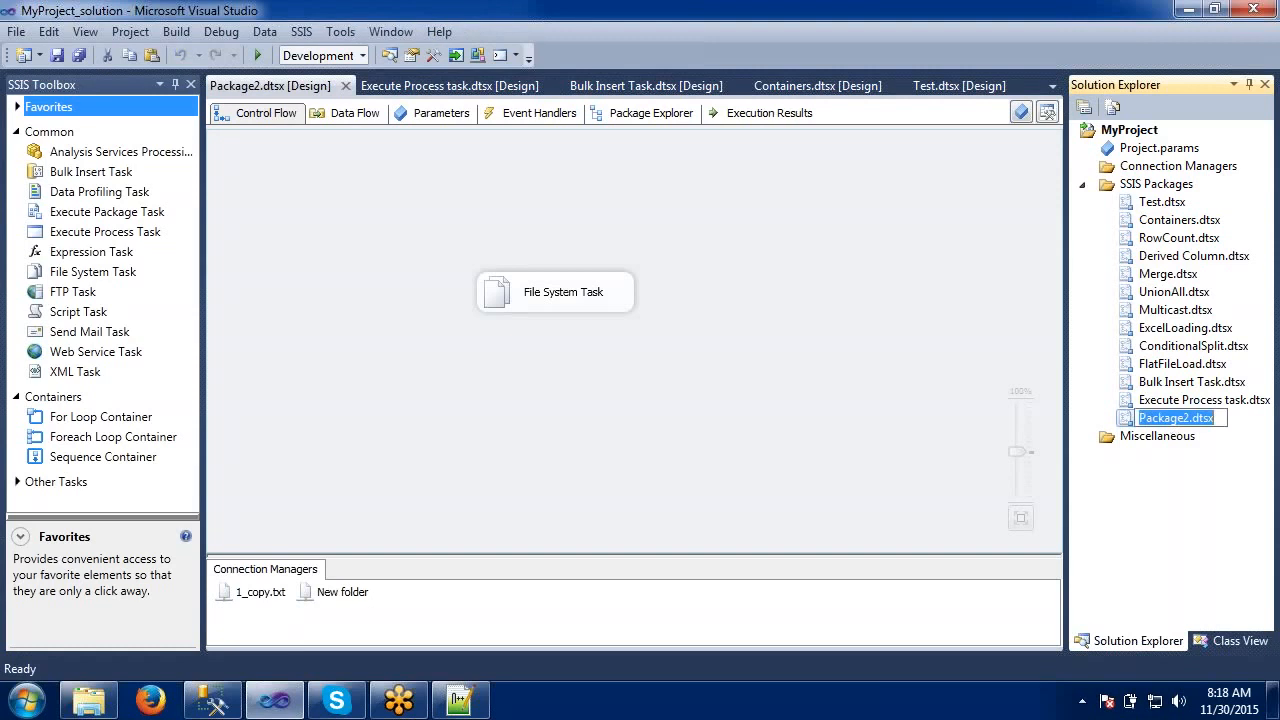
pyautogui.click(1209, 418)
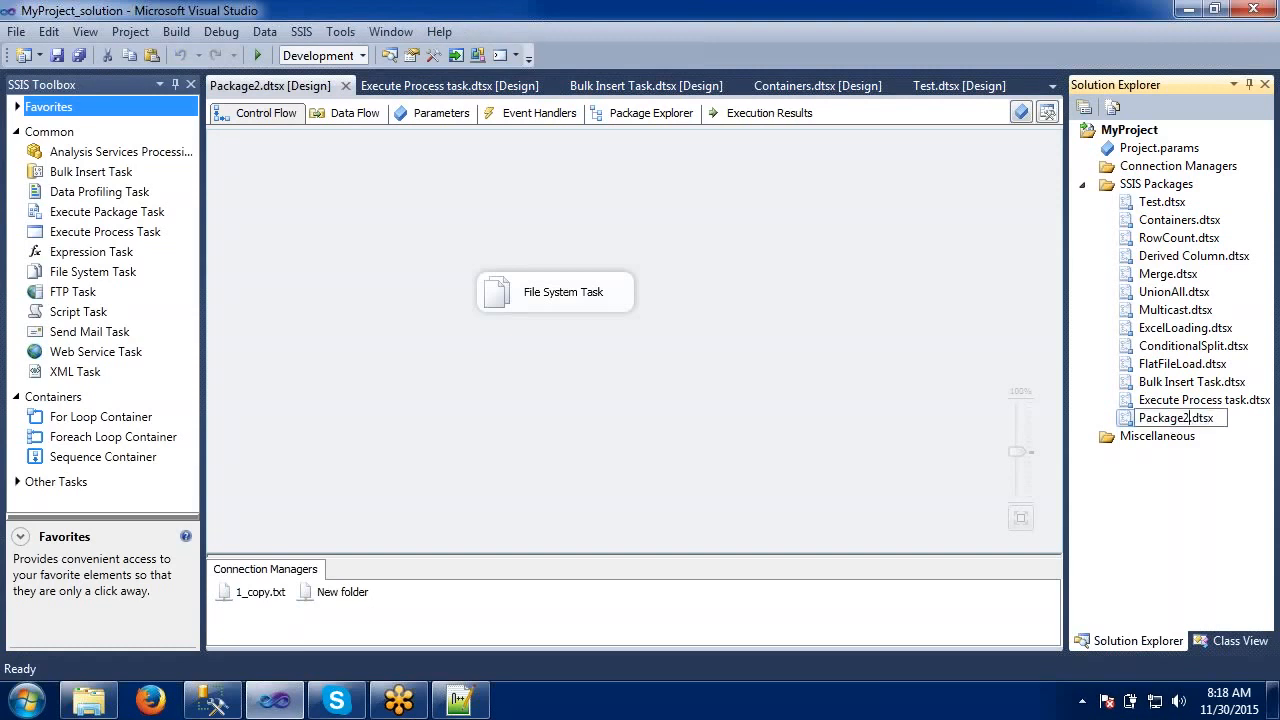
pyautogui.press('BackSpace')
pyautogui.press('BackSpace')
pyautogui.press('BackSpace')
pyautogui.press('BackSpace')
pyautogui.press('BackSpace')
pyautogui.press('BackSpace')
pyautogui.press('BackSpace')
pyautogui.press('BackSpace')
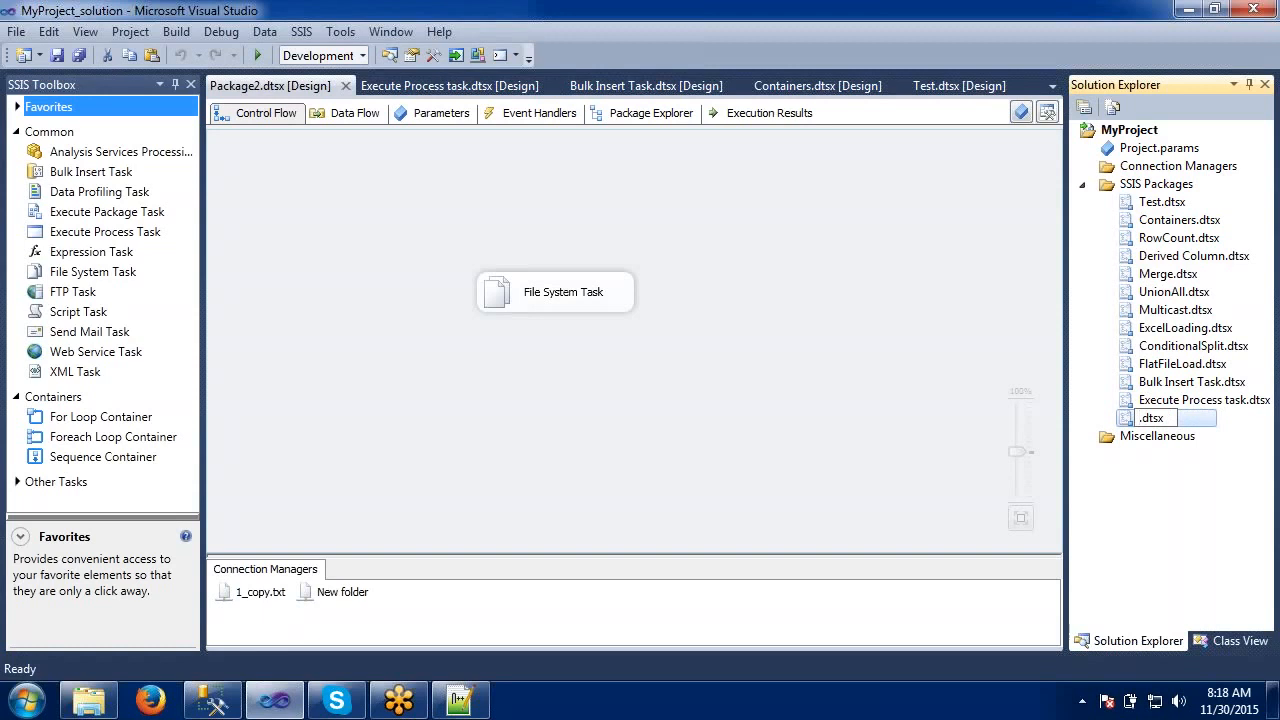
pyautogui.write('File St')
pyautogui.press('BackSpace')
pyautogui.write('ysy')
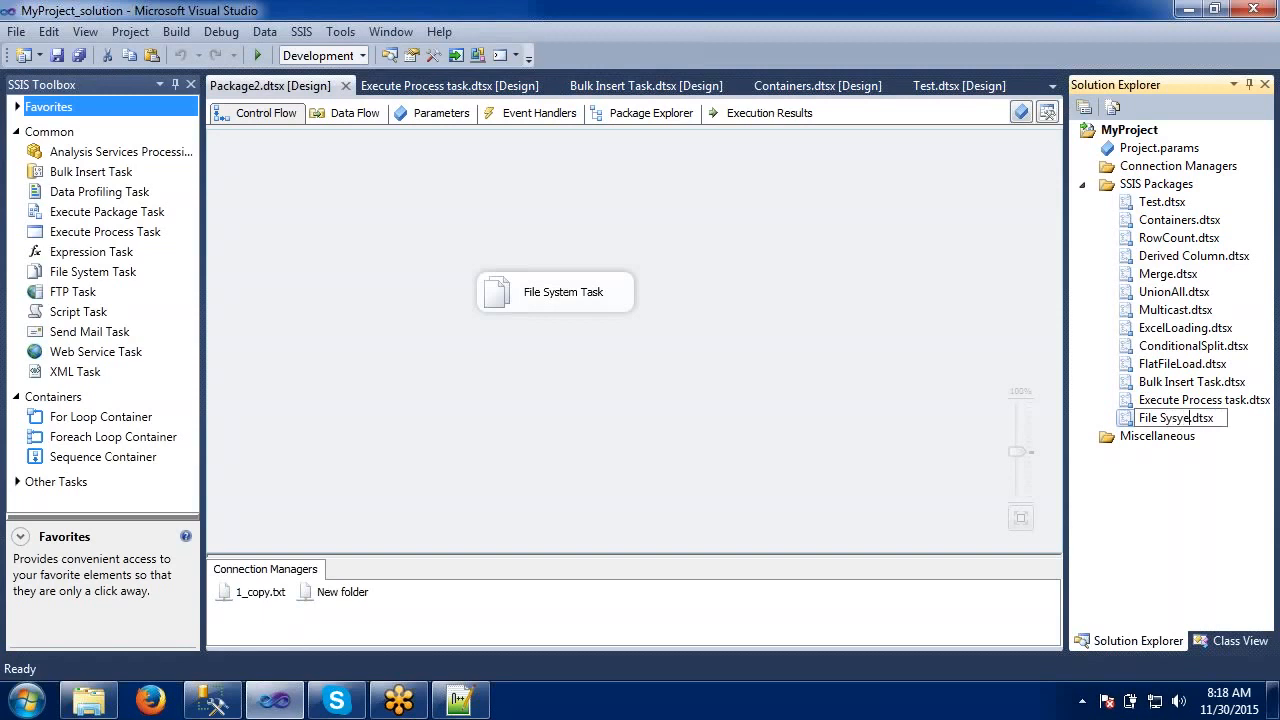
pyautogui.press('BackSpace')
pyautogui.write('tem Task')
pyautogui.press('Return')
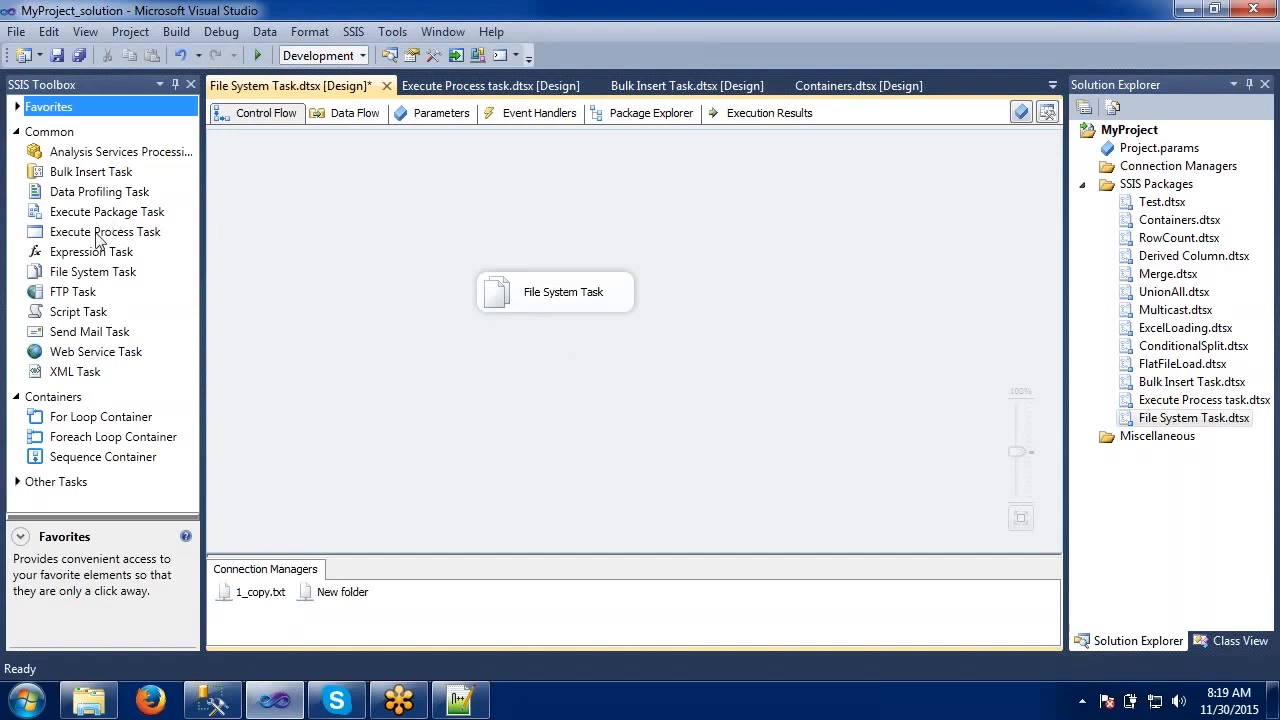
# - Try placing an Execute Process Task ahead of the File System Task with a connecting precedence constraint, and delete it again
pyautogui.moveTo(97, 238); pyautogui.dragTo(526, 189)
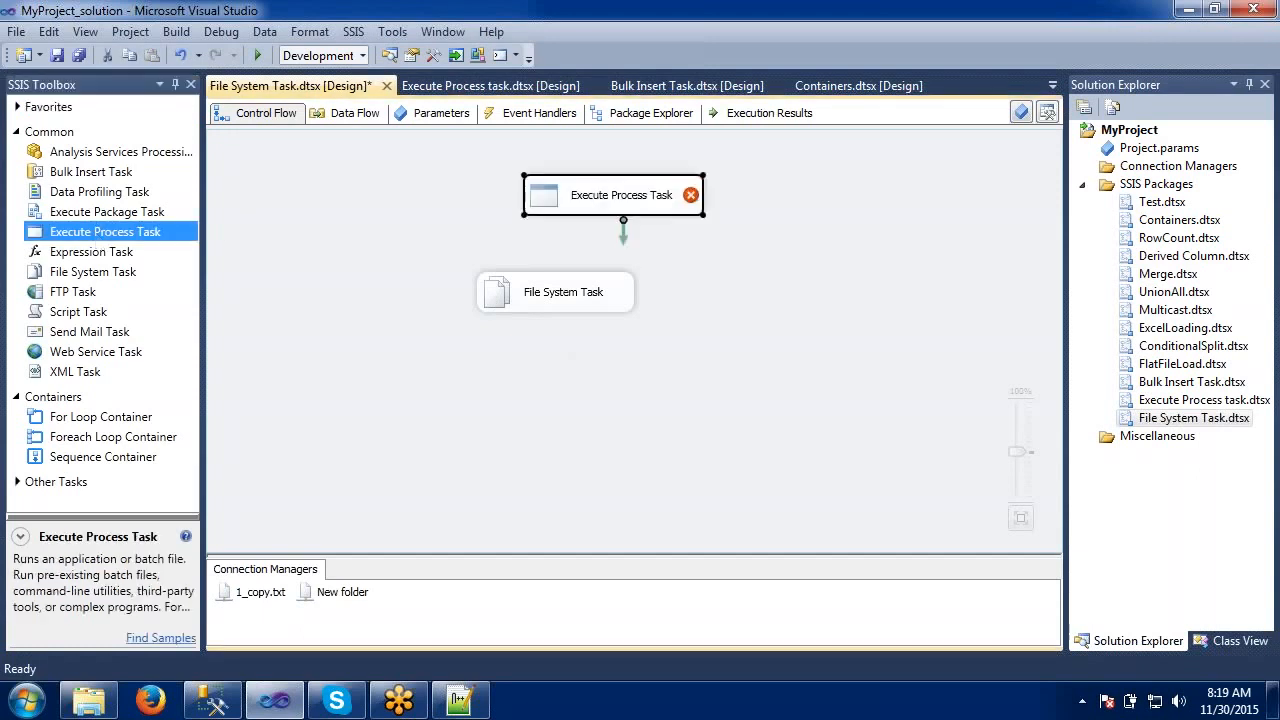
pyautogui.moveTo(623, 236); pyautogui.dragTo(558, 298)
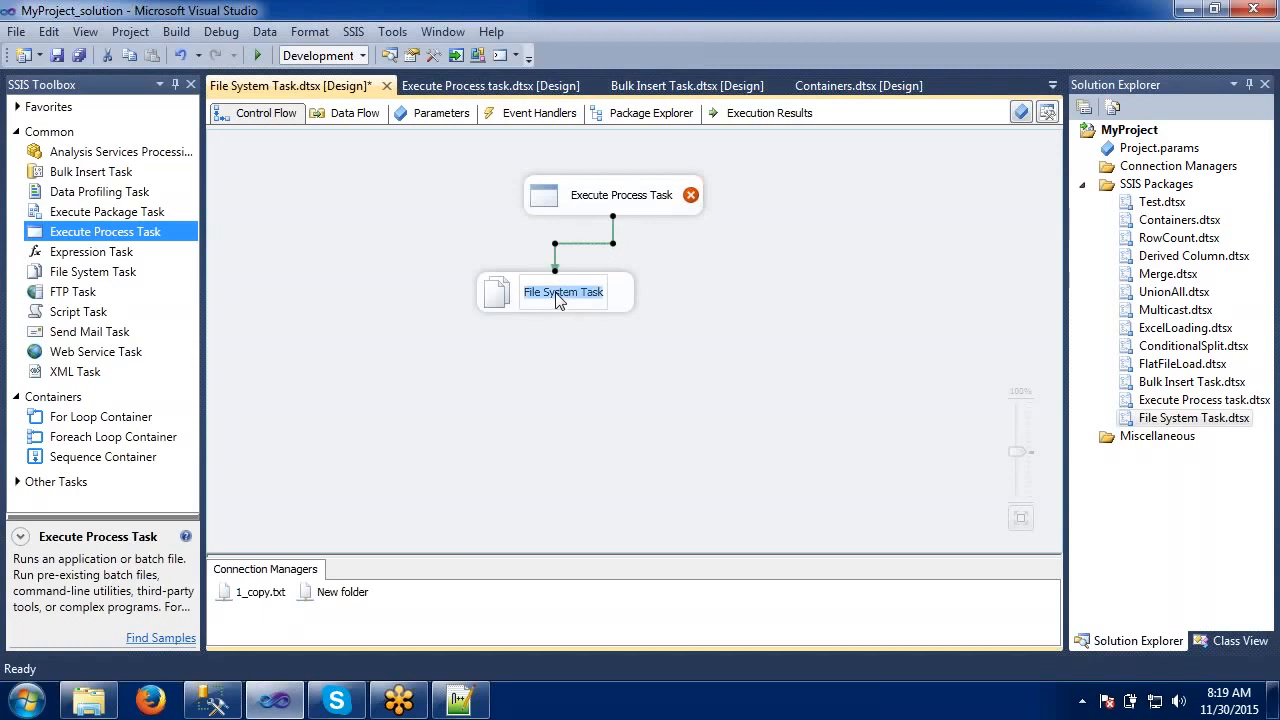
pyautogui.click(594, 207)
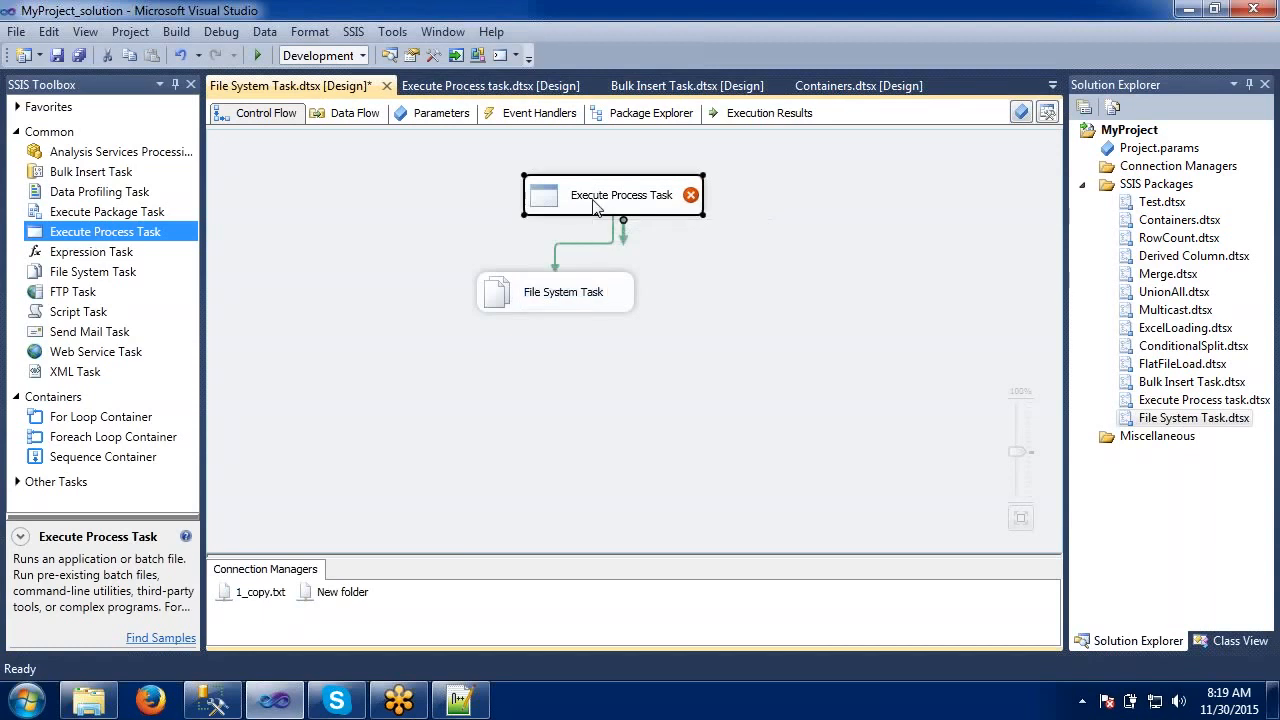
pyautogui.click(540, 301)
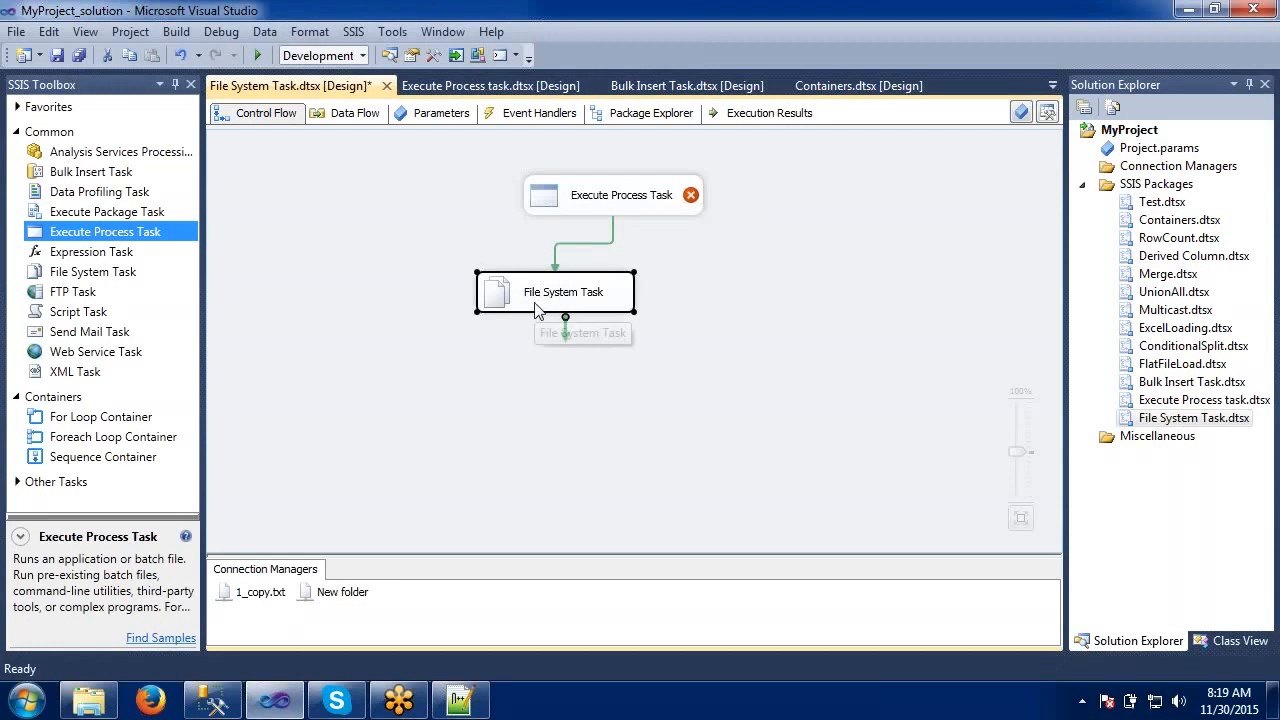
pyautogui.click(580, 208)
pyautogui.press('Delete')
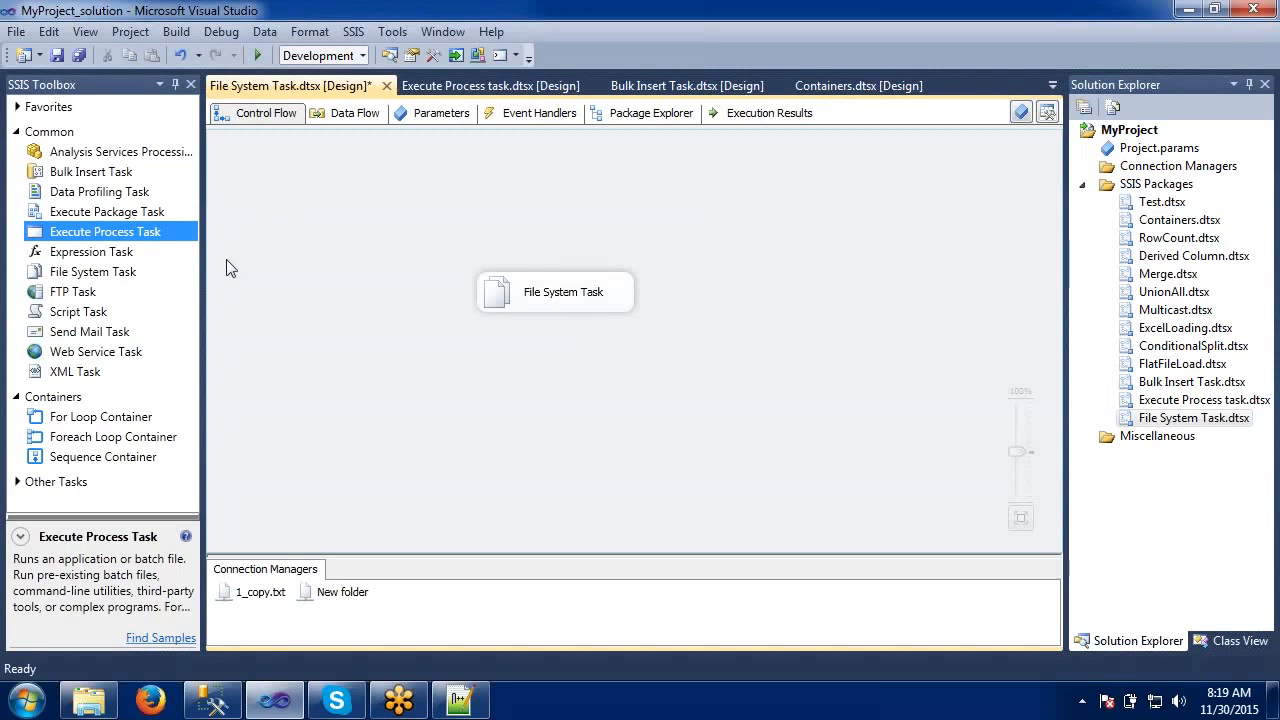
pyautogui.moveTo(66, 278); pyautogui.dragTo(282, 286)
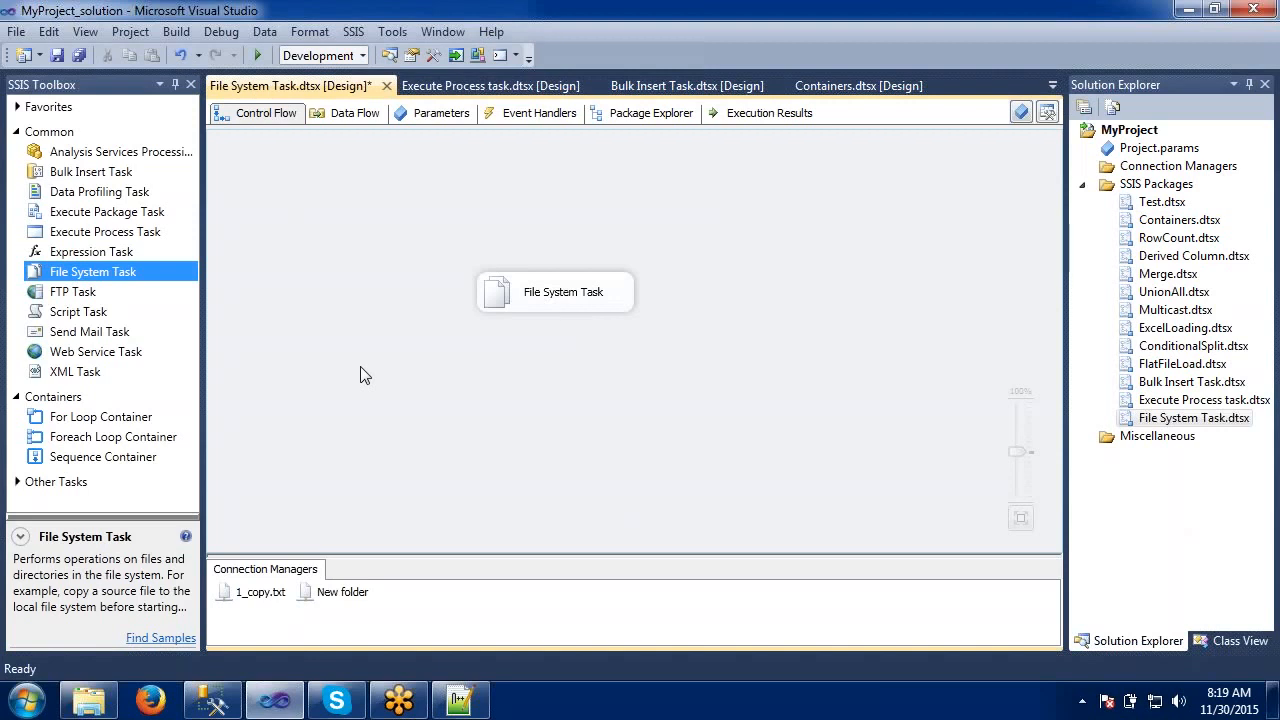
# - Create a new SSIS package in the project and add an FTP Task to its control flow
pyautogui.click(1143, 185)
pyautogui.rightClick(1140, 184)
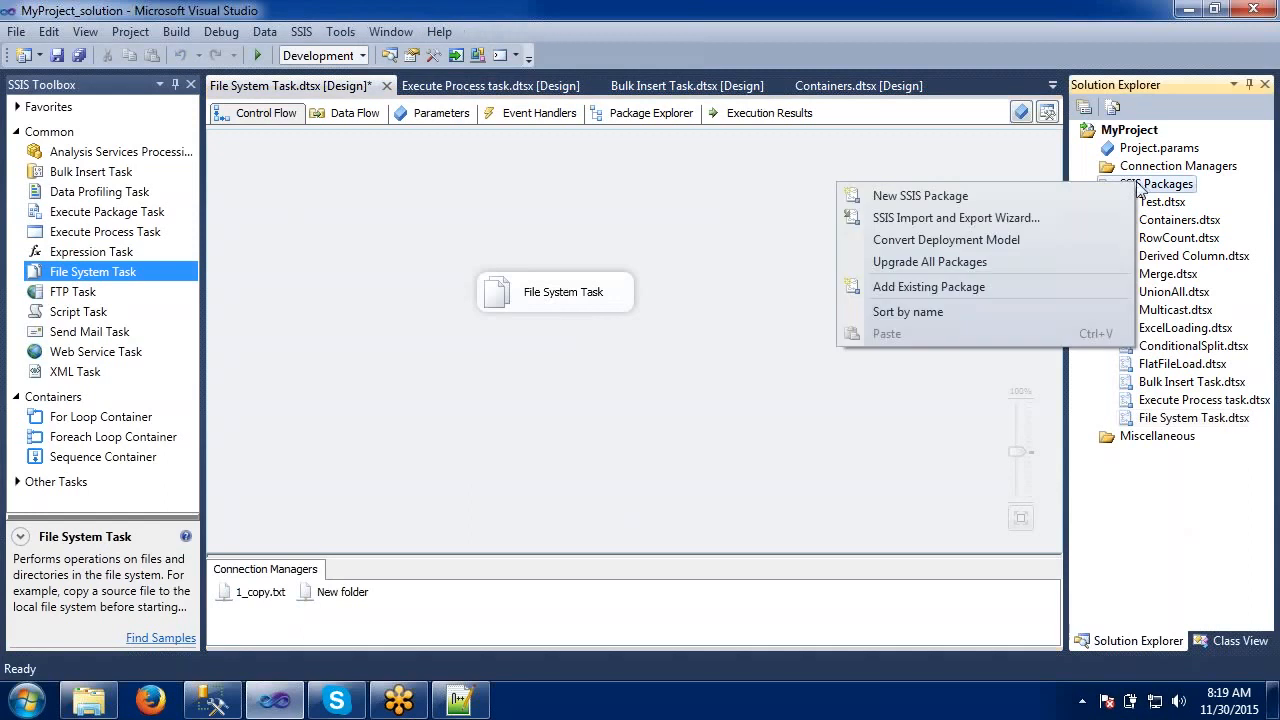
pyautogui.click(1007, 190)
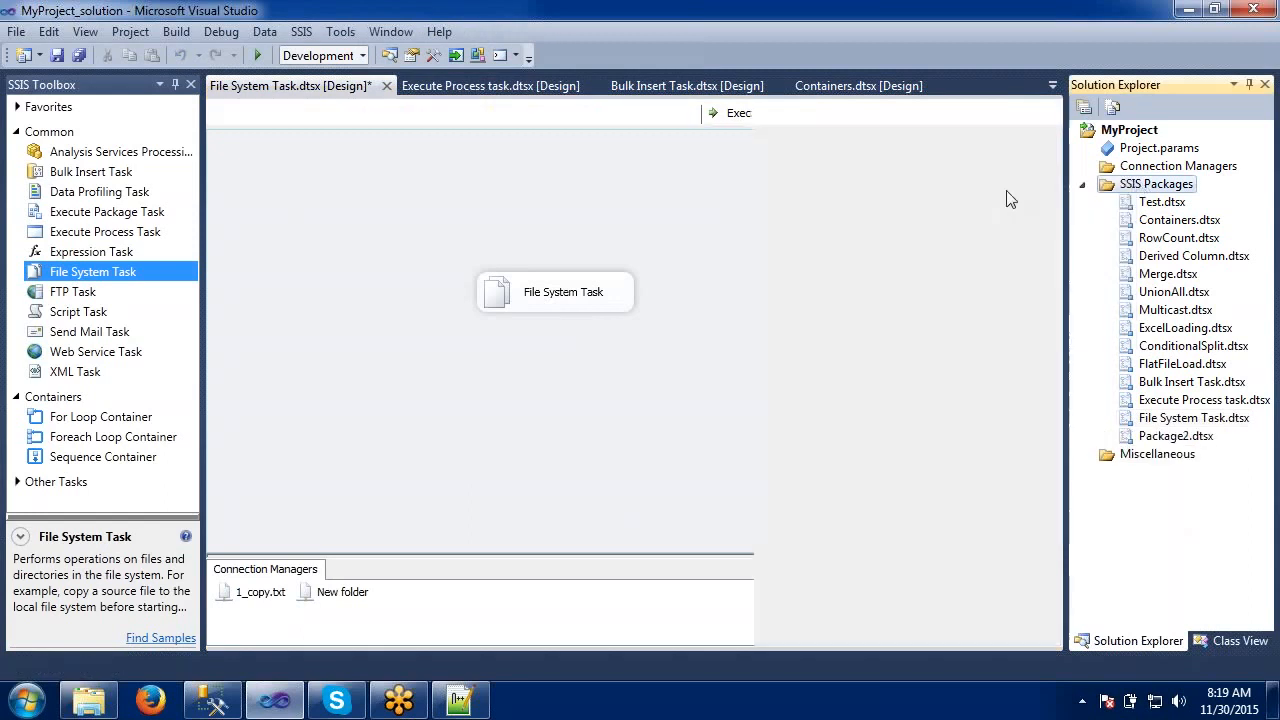
pyautogui.click(67, 296)
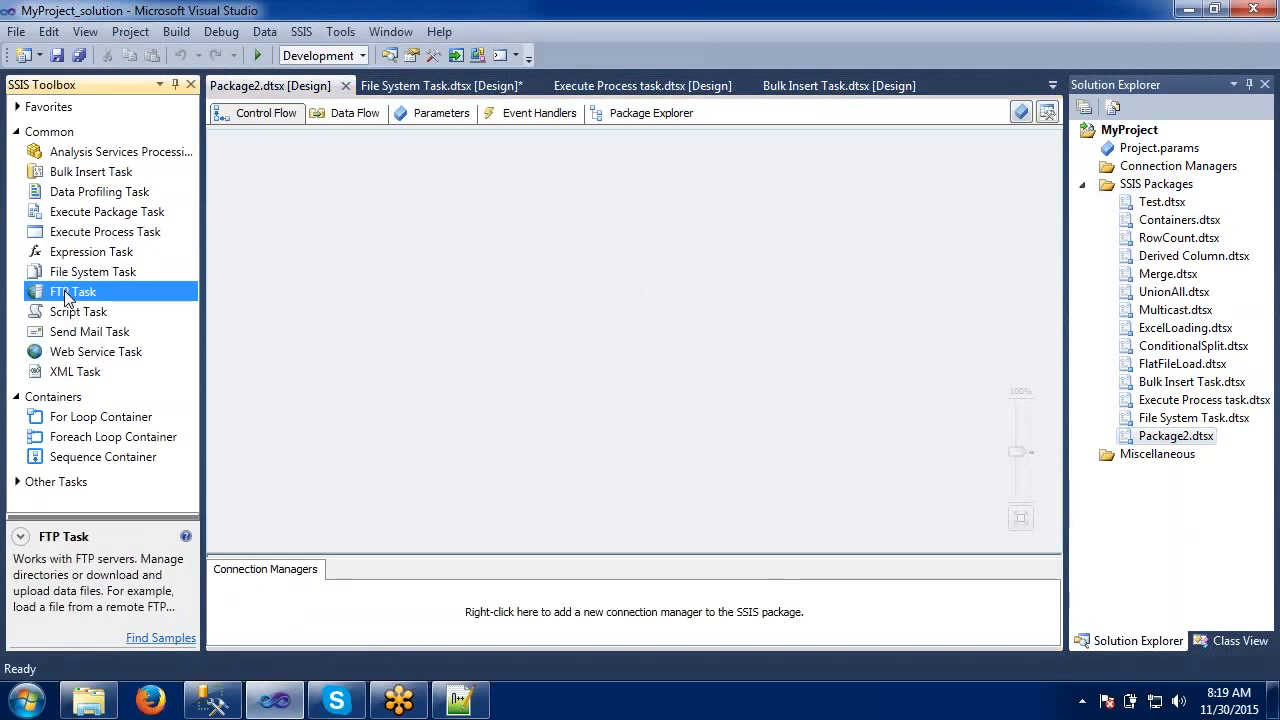
pyautogui.moveTo(67, 296); pyautogui.dragTo(485, 288)
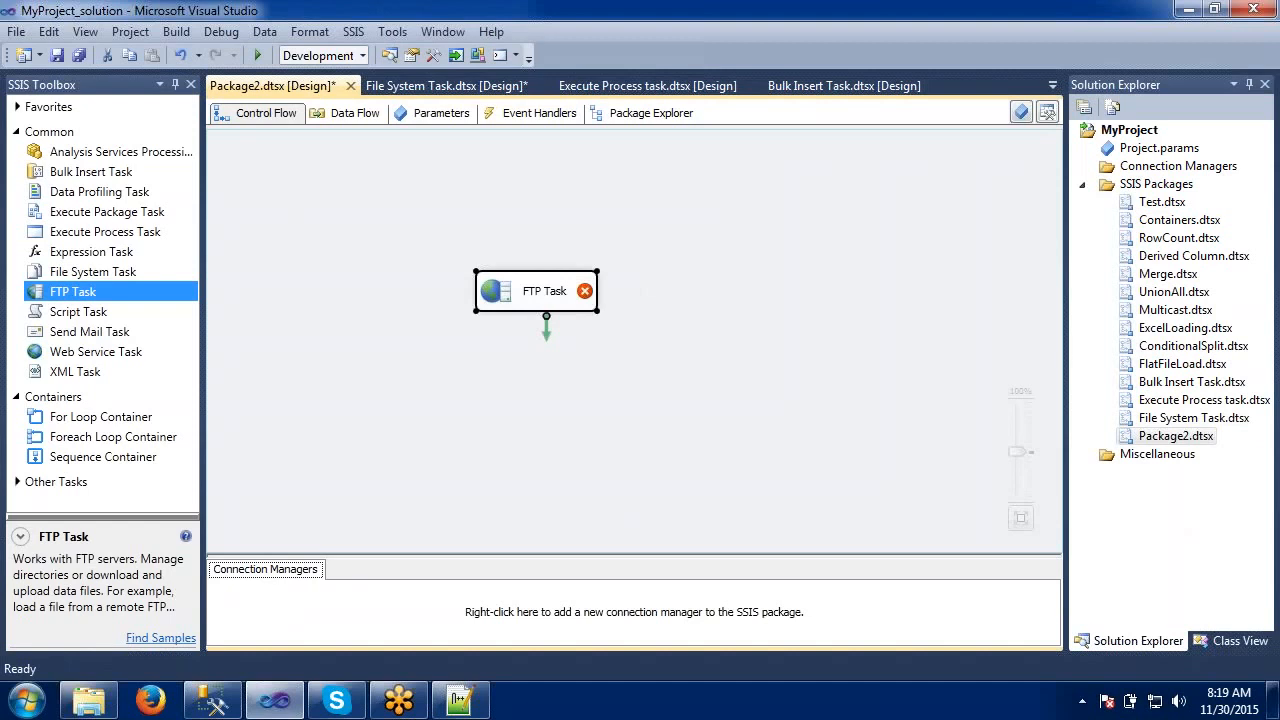
# - Switch to Notepad++ and choose not to keep the missing 1_copy.txt file in the editor
pyautogui.click(459, 700)
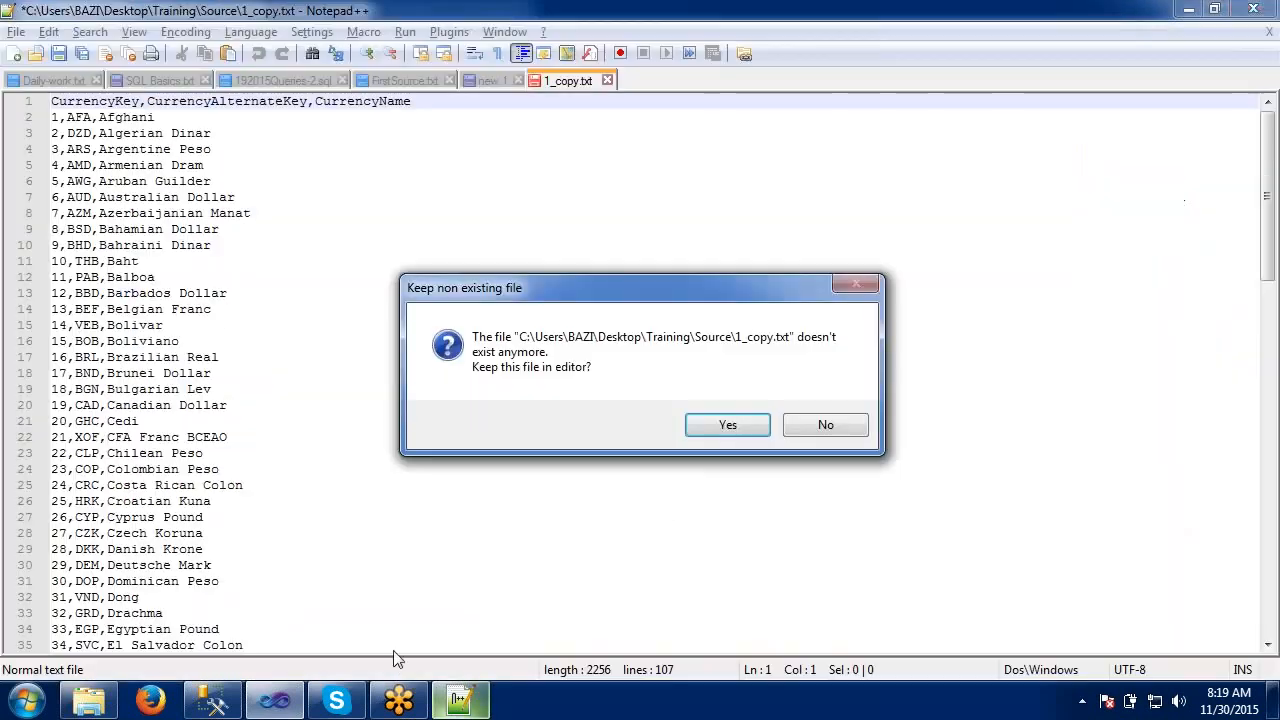
pyautogui.click(825, 425)
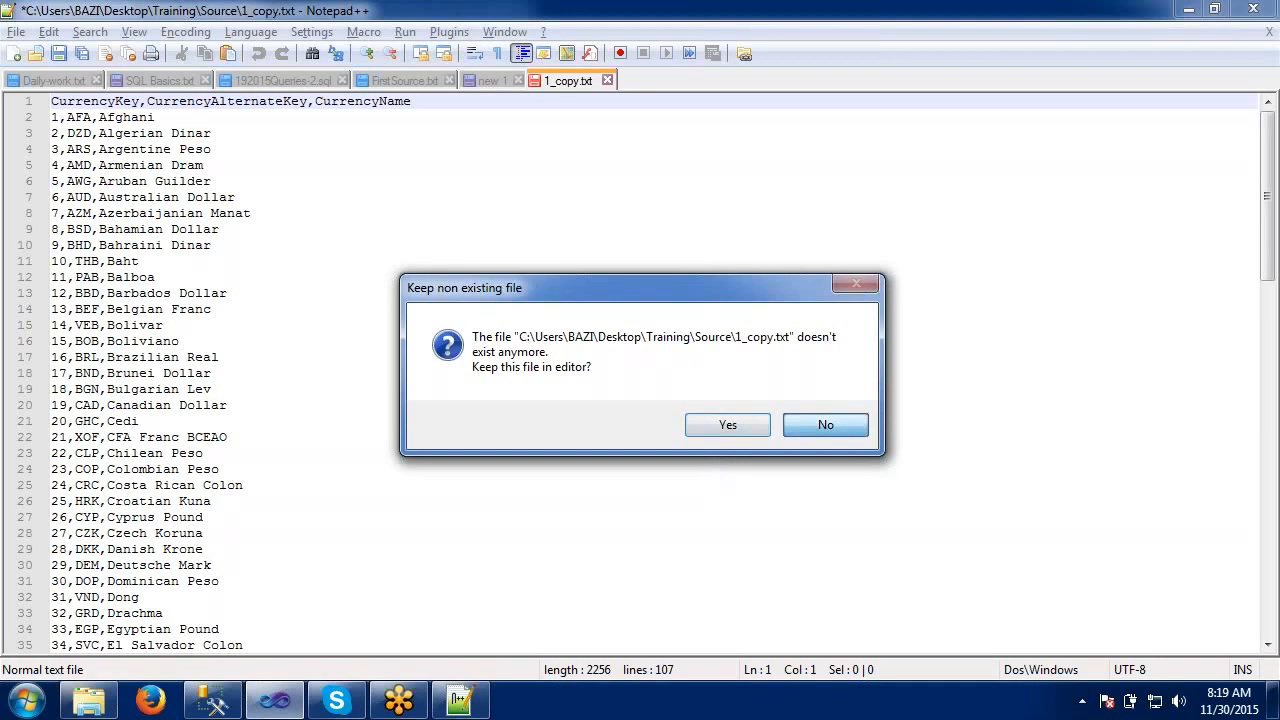
# - Add the heading "---------FTP Task (File Transfer Protocal)" below the File System Task notes and place the cursor on the line beneath it
pyautogui.press('Return')
pyautogui.press('Return')
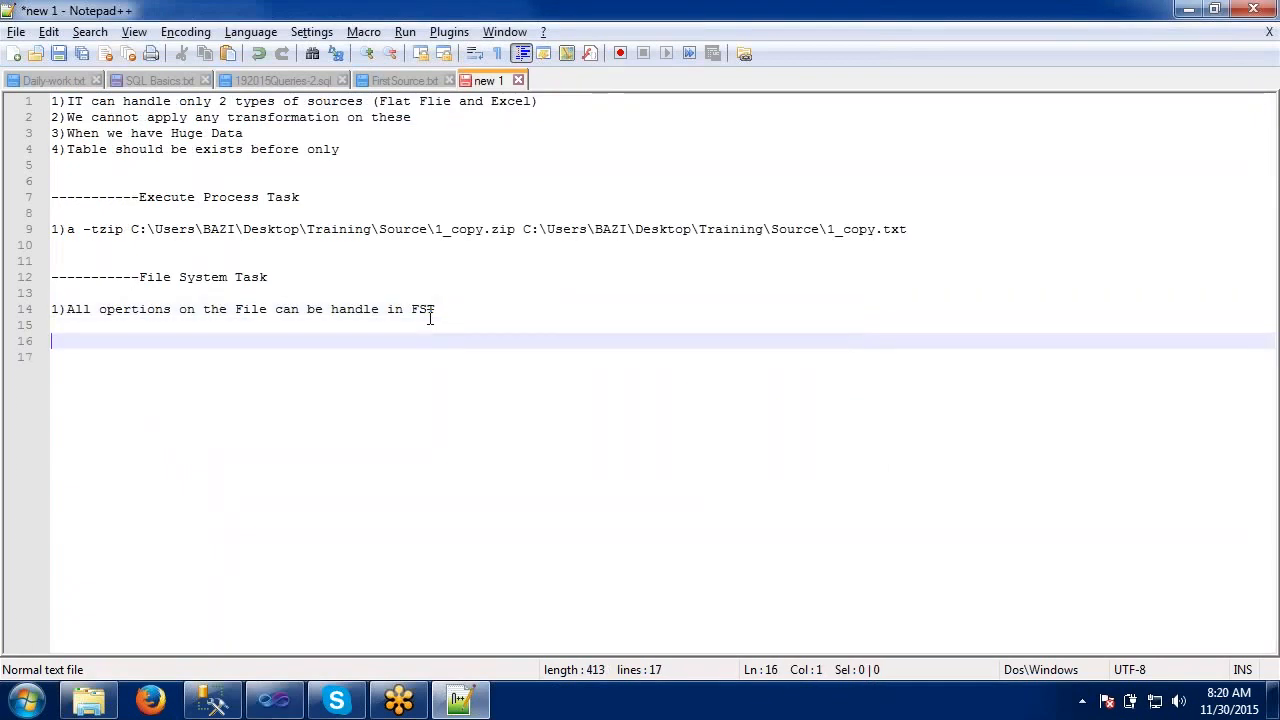
pyautogui.write('---------FTP Ta')
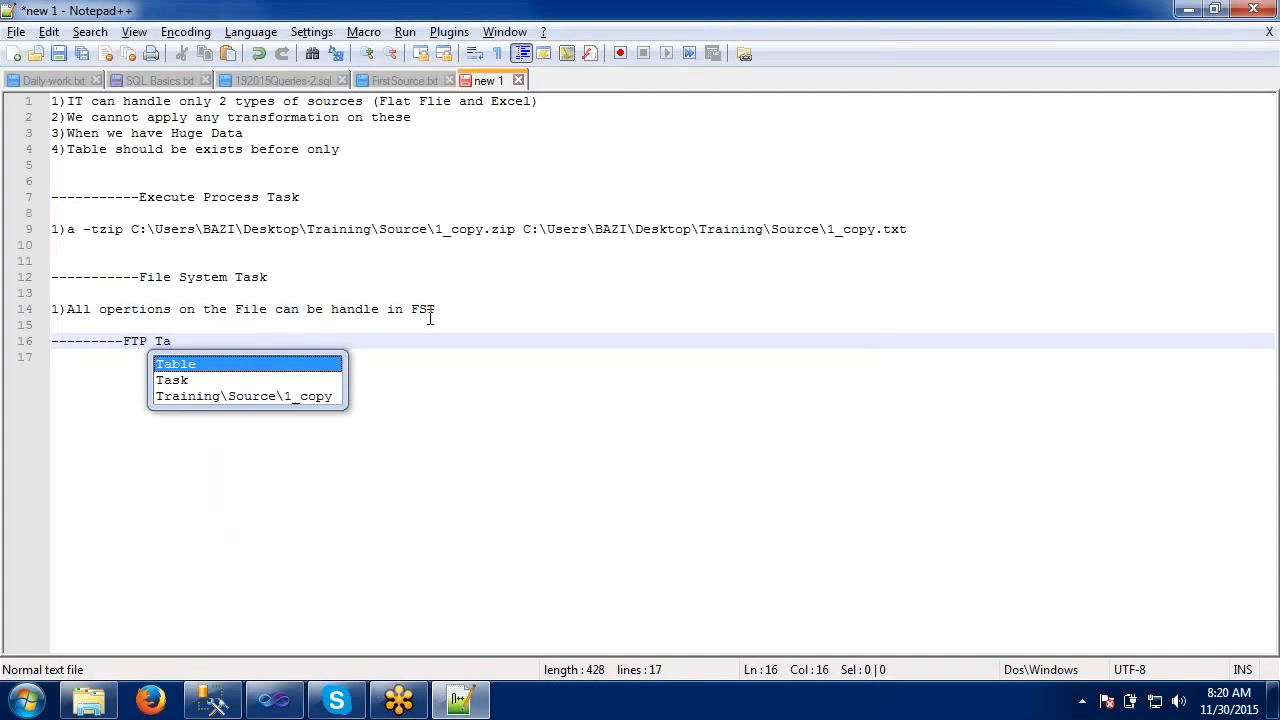
pyautogui.write('sk (File ')
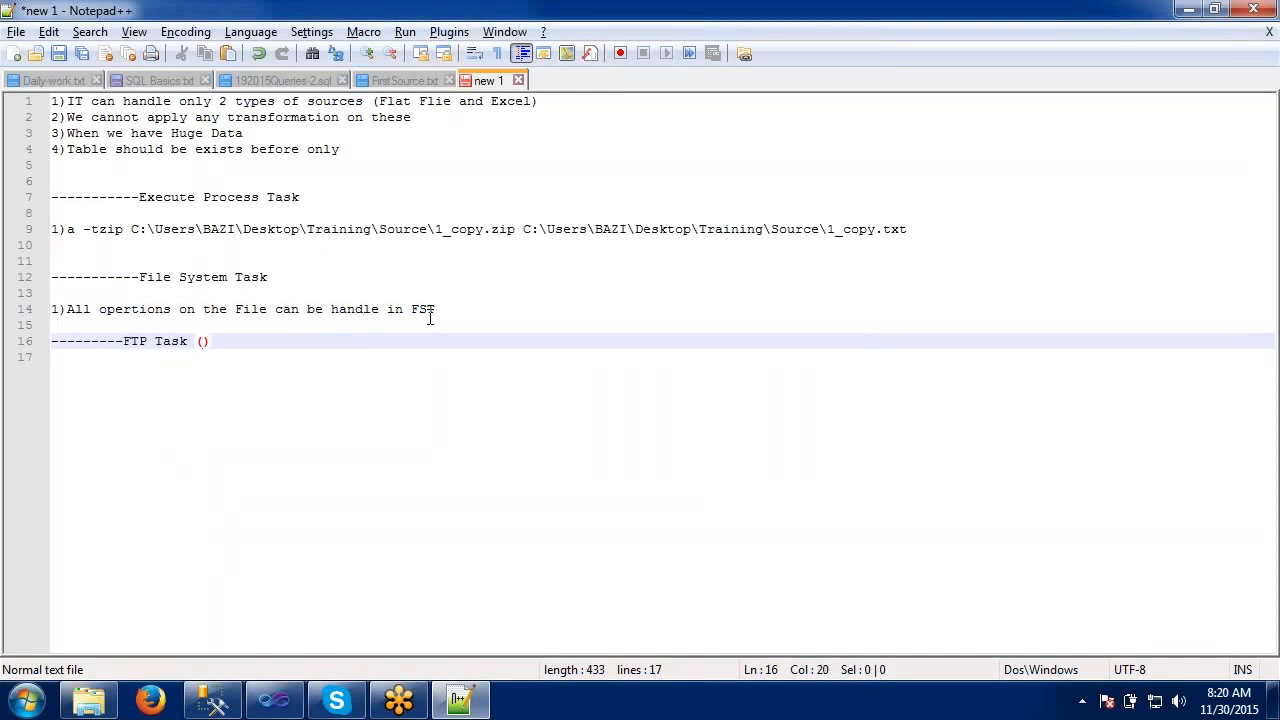
pyautogui.write('Transfe')
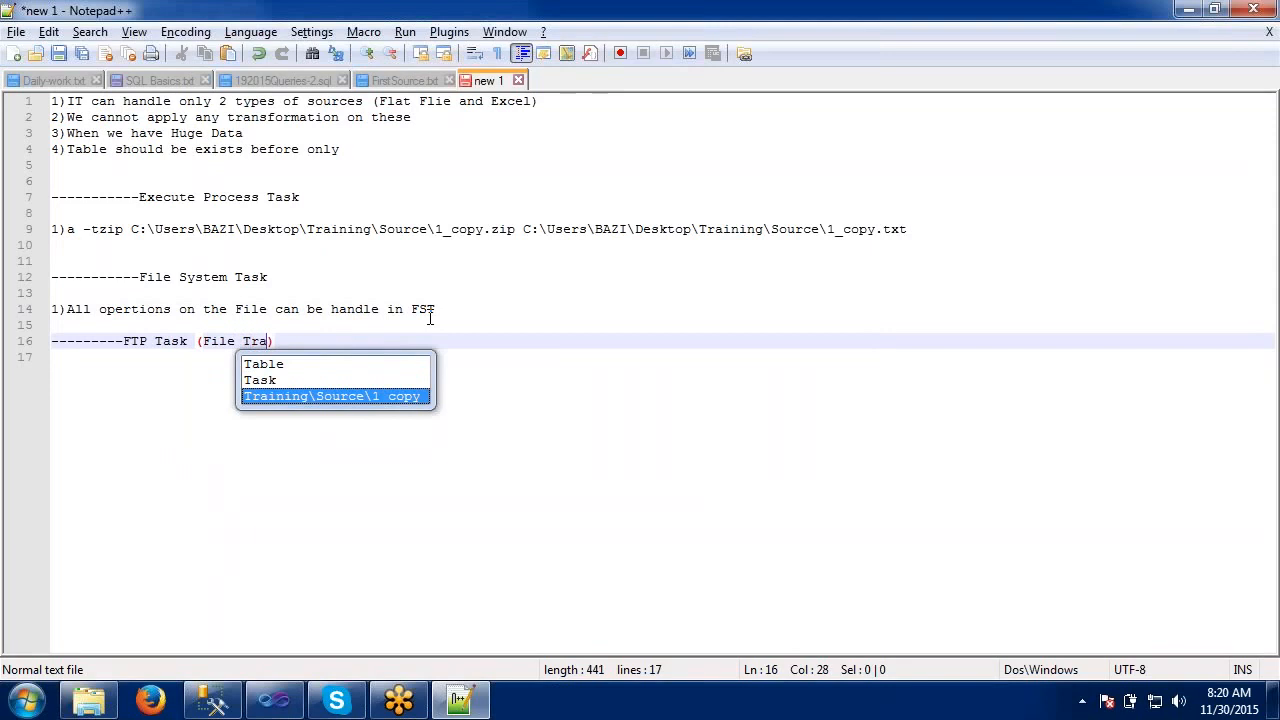
pyautogui.press('BackSpace')
pyautogui.press('BackSpace')
pyautogui.write('fer Pro')
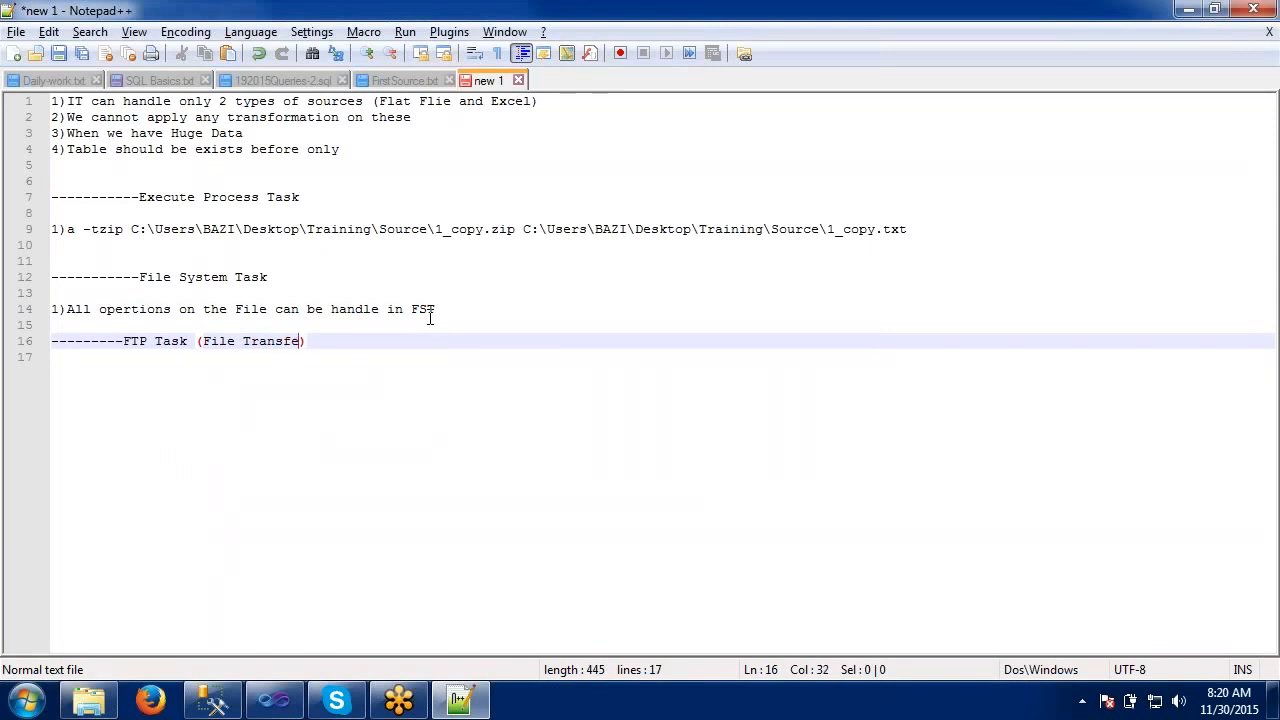
pyautogui.write('ces')
pyautogui.press('BackSpace')
pyautogui.press('BackSpace')
pyautogui.write('toco')
pyautogui.press('BackSpace')
pyautogui.press('BackSpace')
pyautogui.press('BackSpace')
pyautogui.press('BackSpace')
pyautogui.press('BackSpace')
pyautogui.write('tocal')
pyautogui.click(439, 324)
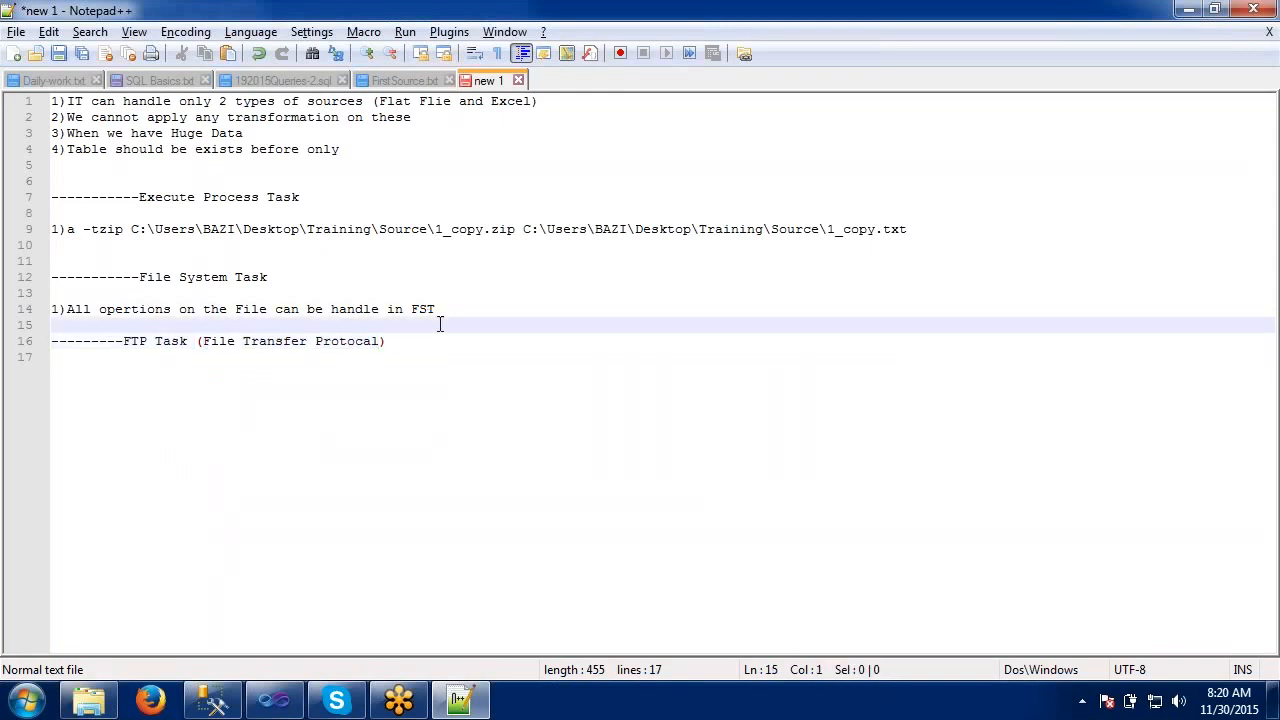
pyautogui.click(60, 385)
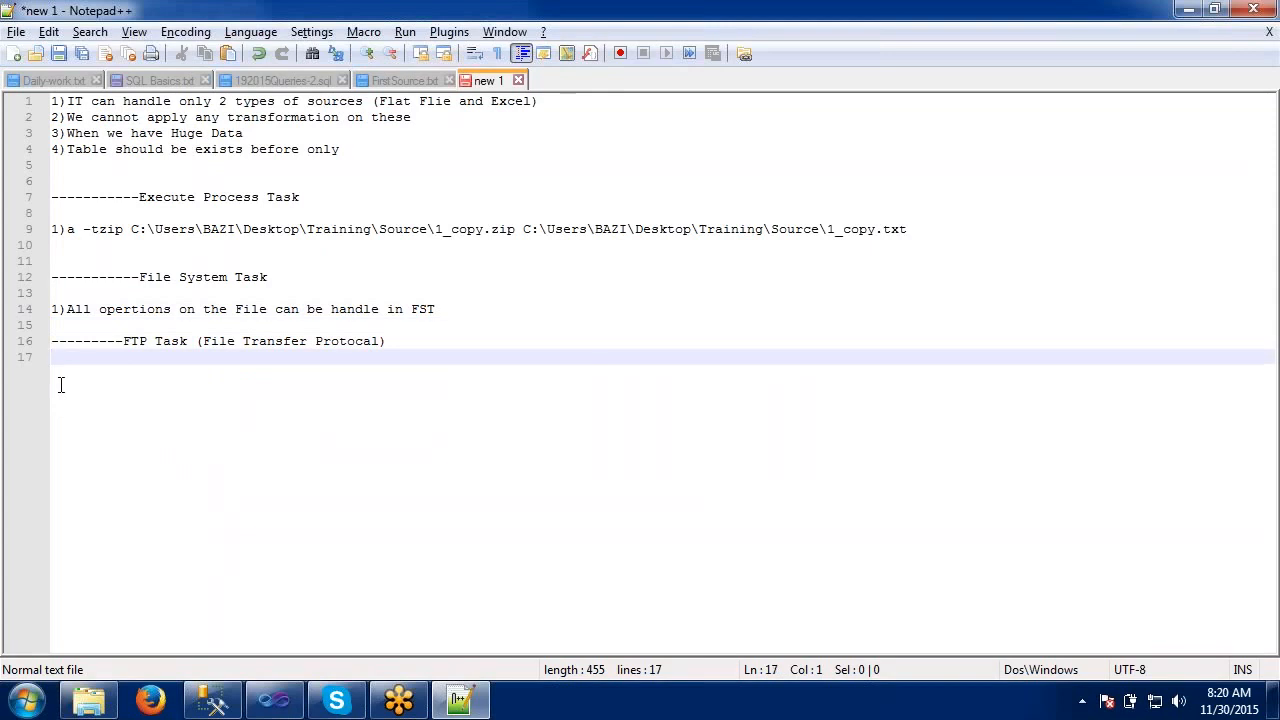
# - Start a numbered list with "1)" below the FTP Task heading in the notes
pyautogui.press('Return')
pyautogui.write('1)')
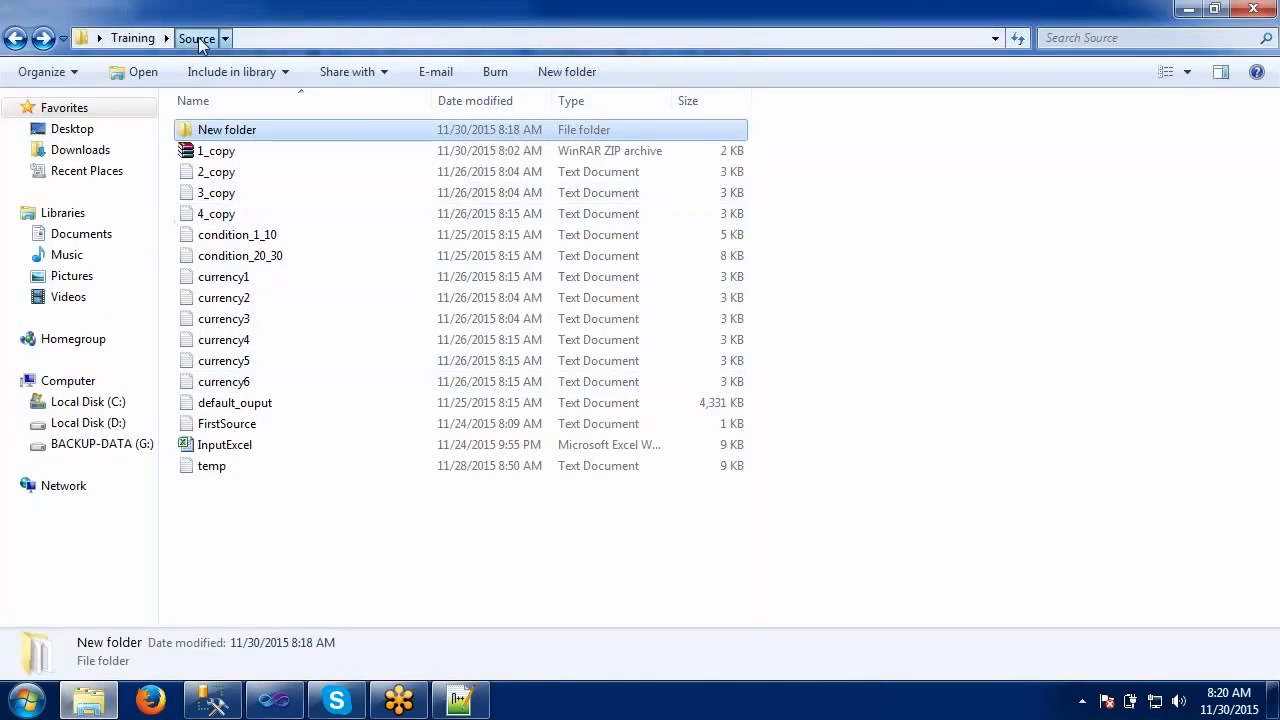
# - Switch to the Training\Source folder and look over its copy, condition and currency text files as candidates for transfer
pyautogui.click(208, 176)
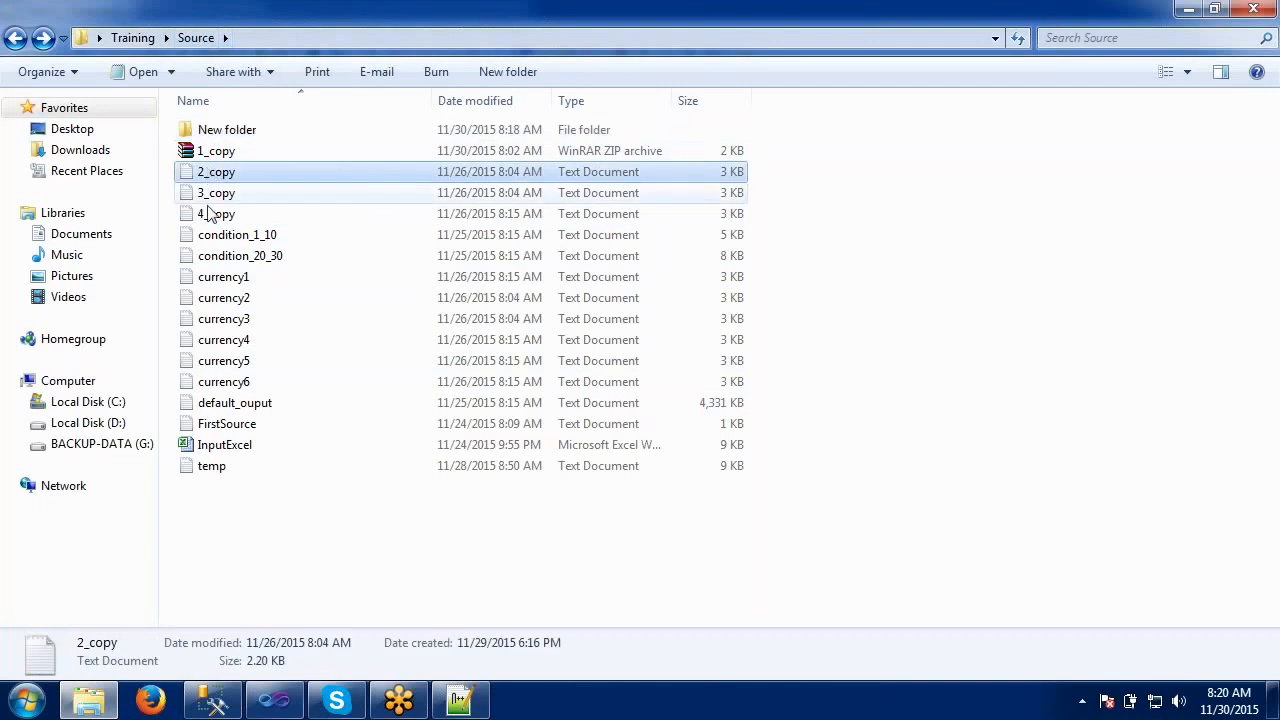
pyautogui.click(208, 236)
pyautogui.click(212, 319)
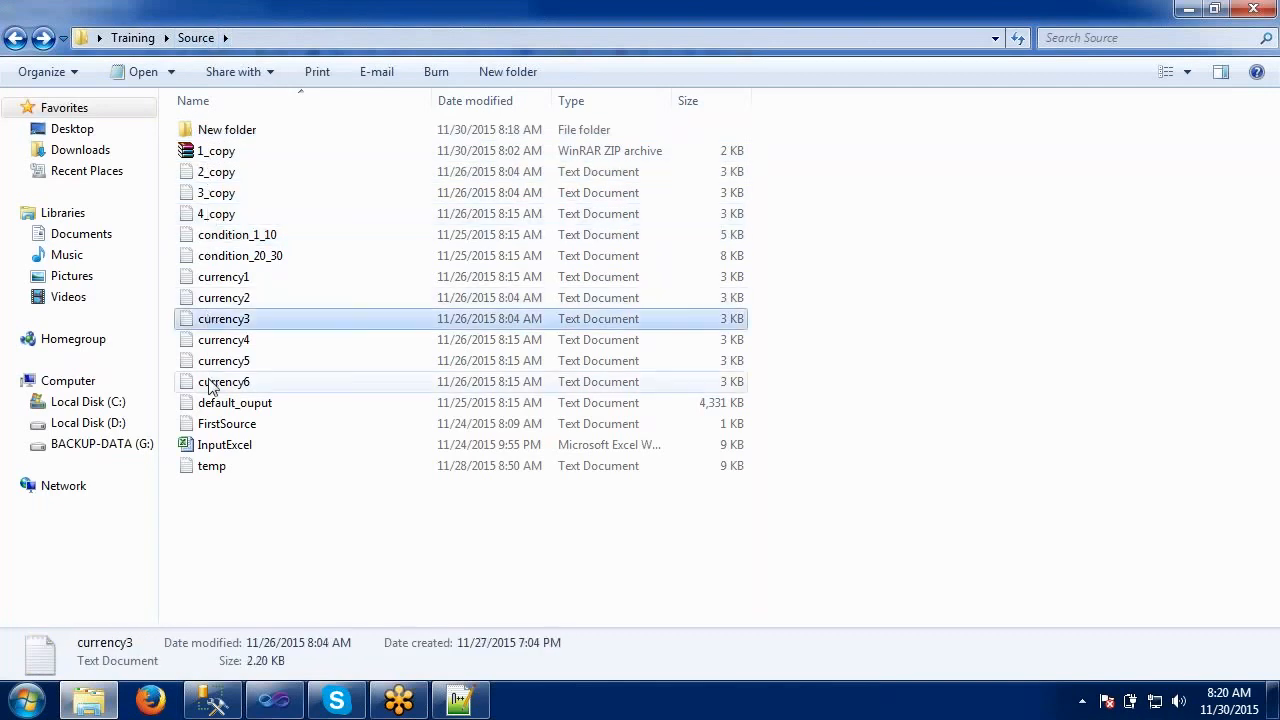
pyautogui.click(208, 381)
pyautogui.click(212, 318)
pyautogui.click(213, 280)
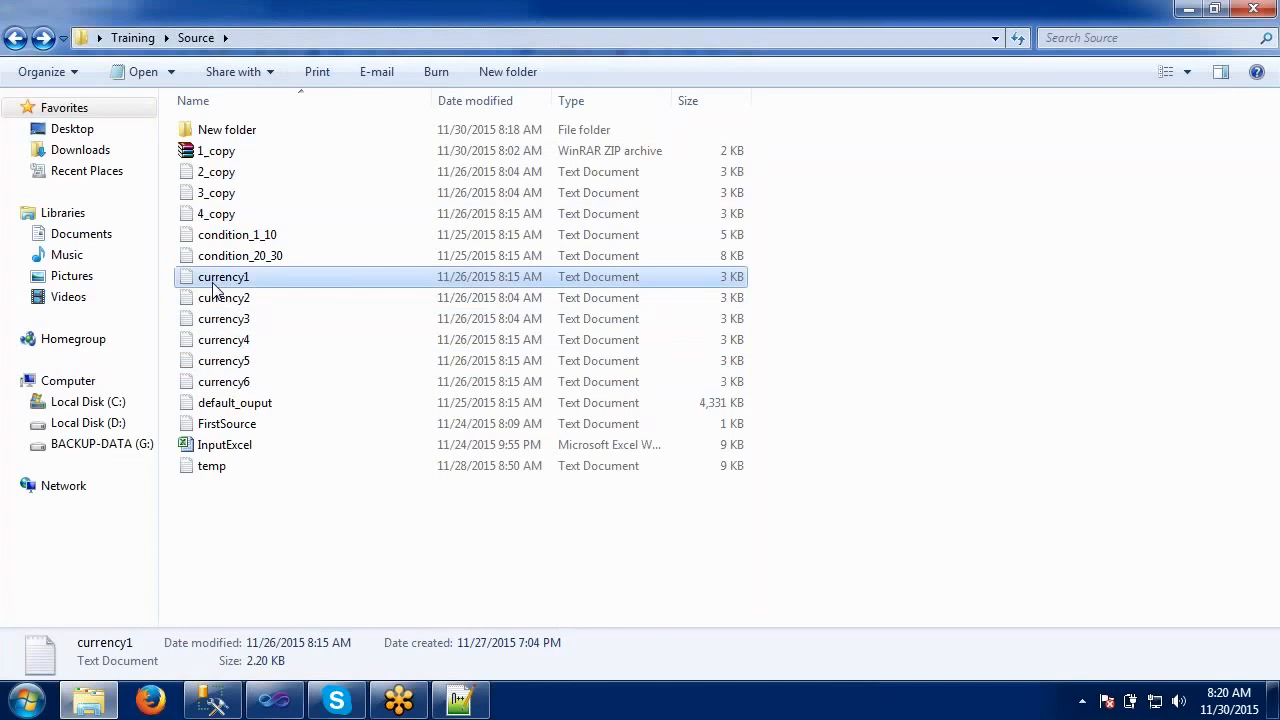
pyautogui.click(213, 215)
pyautogui.click(213, 198)
pyautogui.click(214, 178)
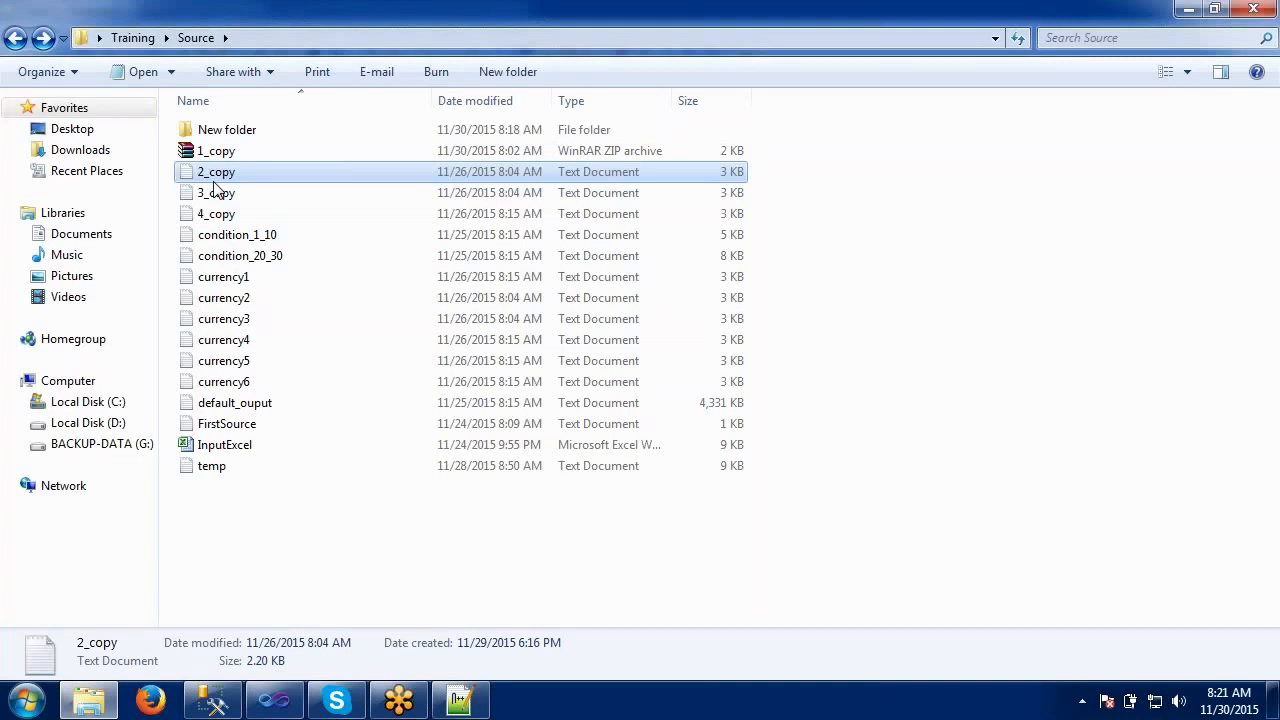
# - Open the MSBI TRAINING presentation from the desktop, maximize its window and dismiss the Office activation wizard
pyautogui.press('super+d')
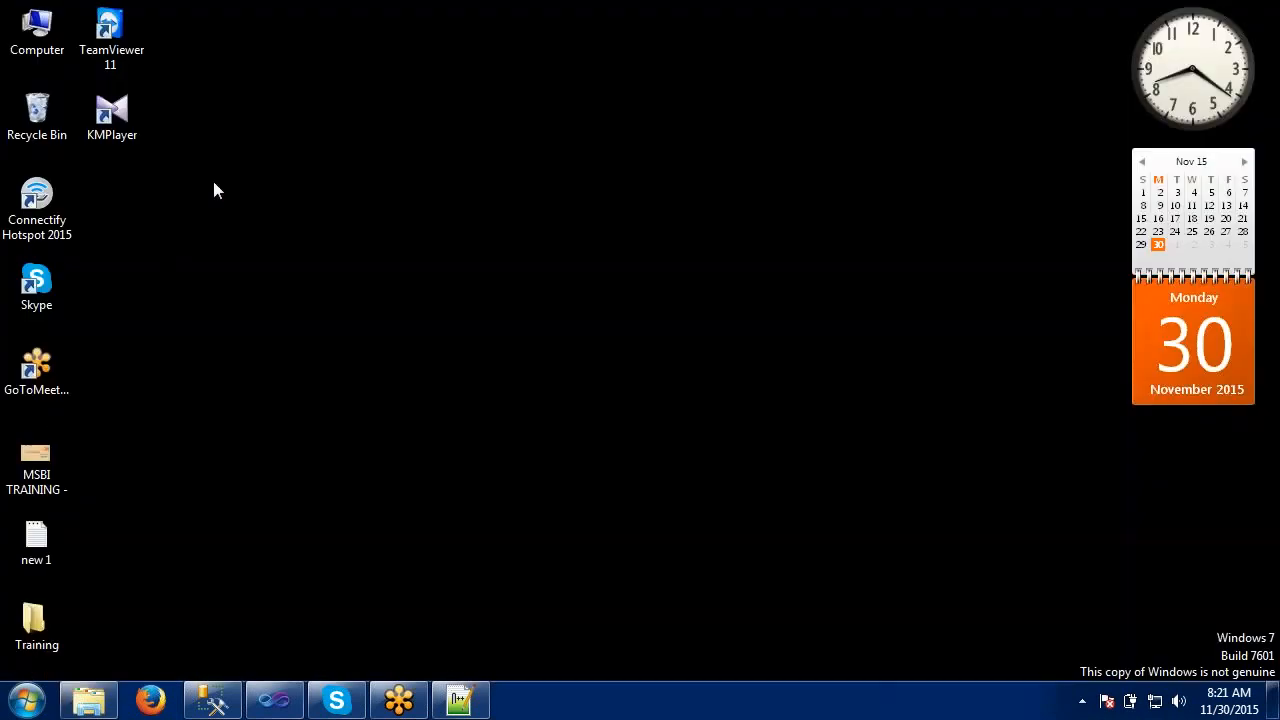
pyautogui.doubleClick(38, 465)
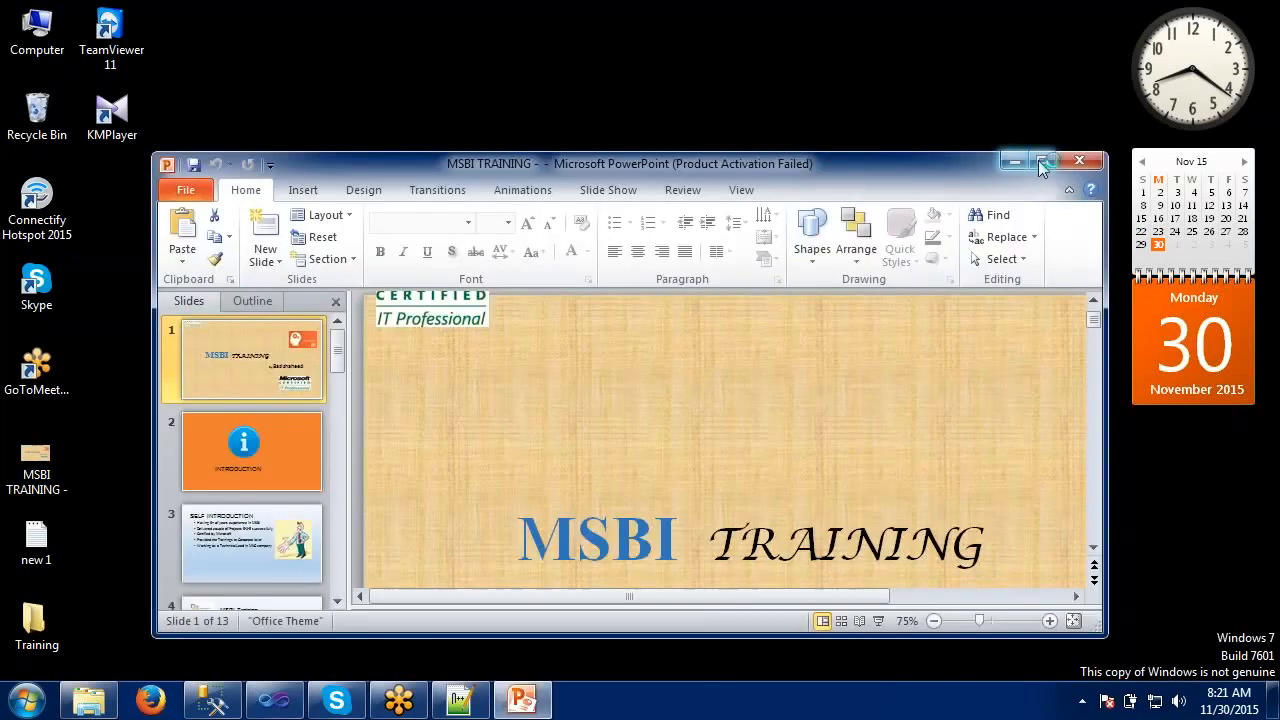
pyautogui.click(1040, 160)
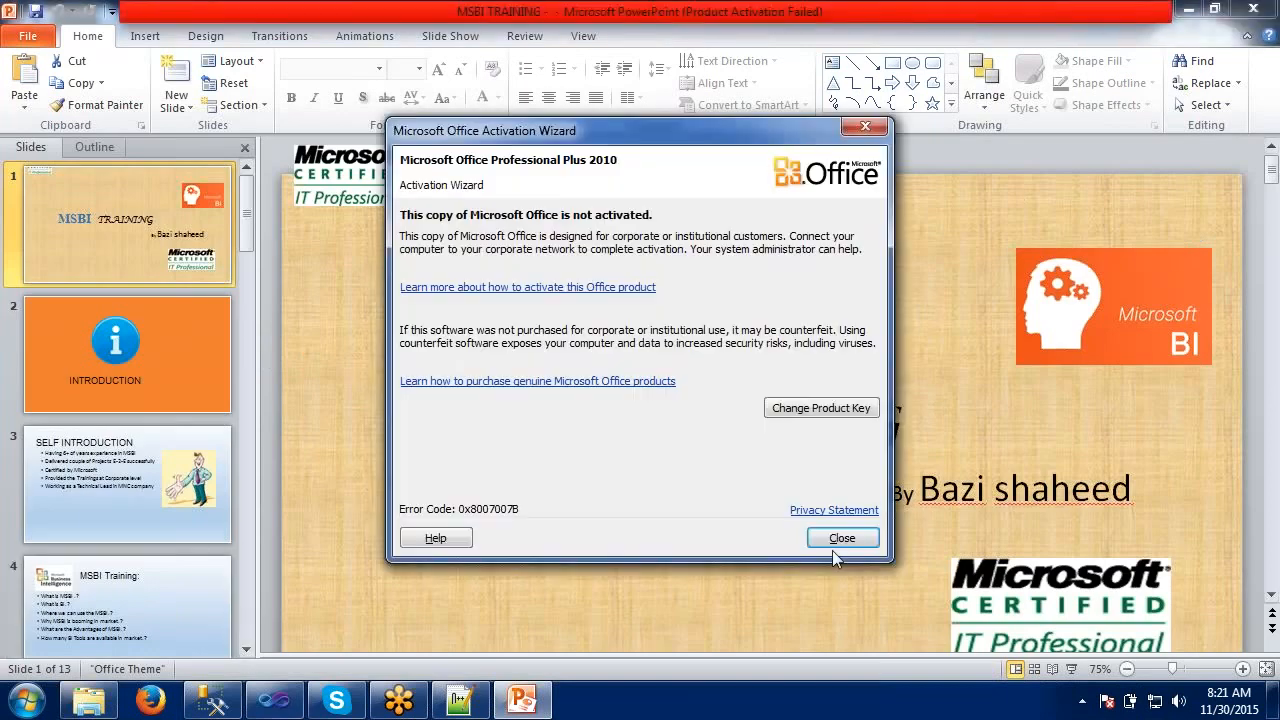
pyautogui.click(842, 538)
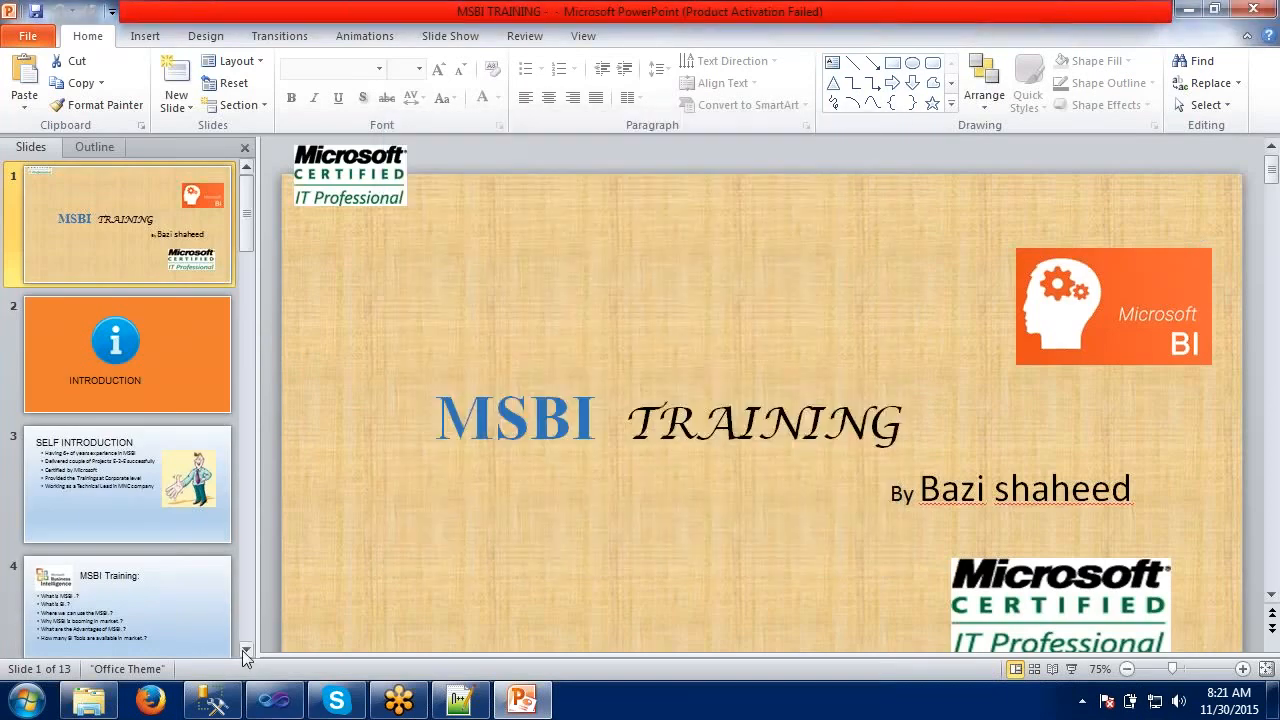
# - Show slide 8 with the SONY diagram of country sources, warehouse, analysis and reports
pyautogui.click(246, 648)
pyautogui.click(246, 648)
pyautogui.click(246, 650)
pyautogui.click(246, 650)
pyautogui.click(246, 650)
pyautogui.click(246, 650)
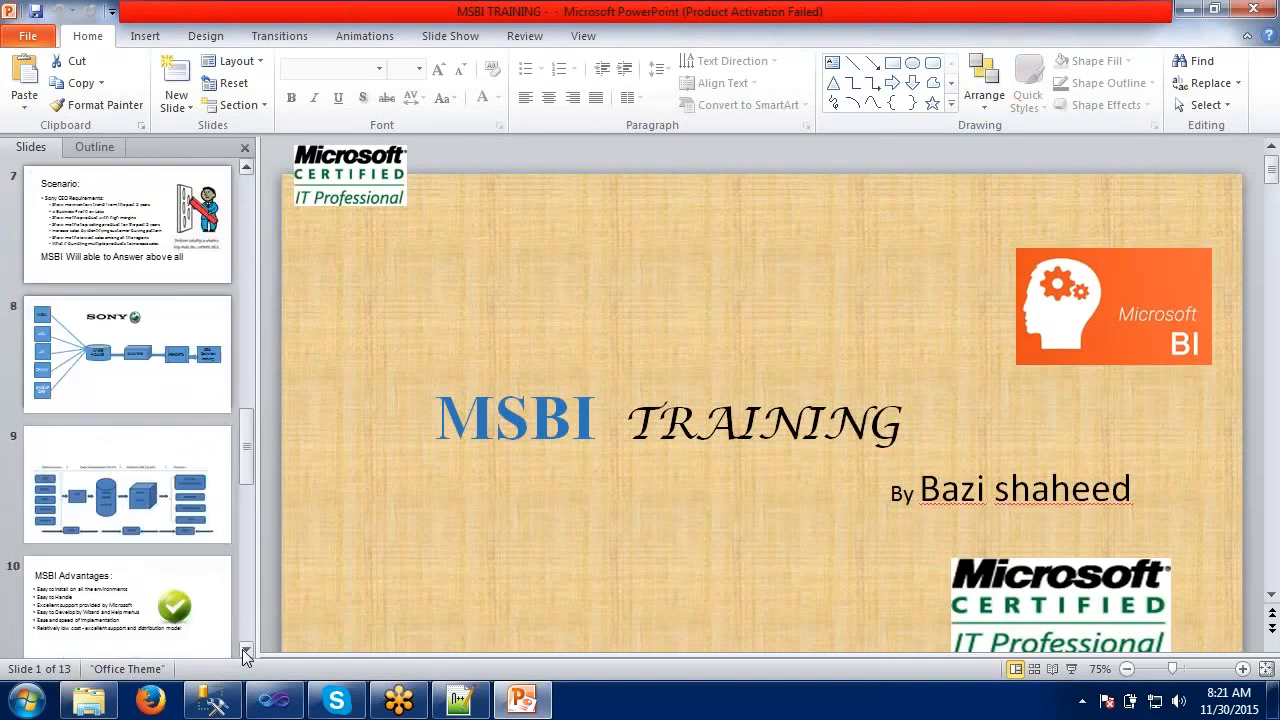
pyautogui.click(131, 357)
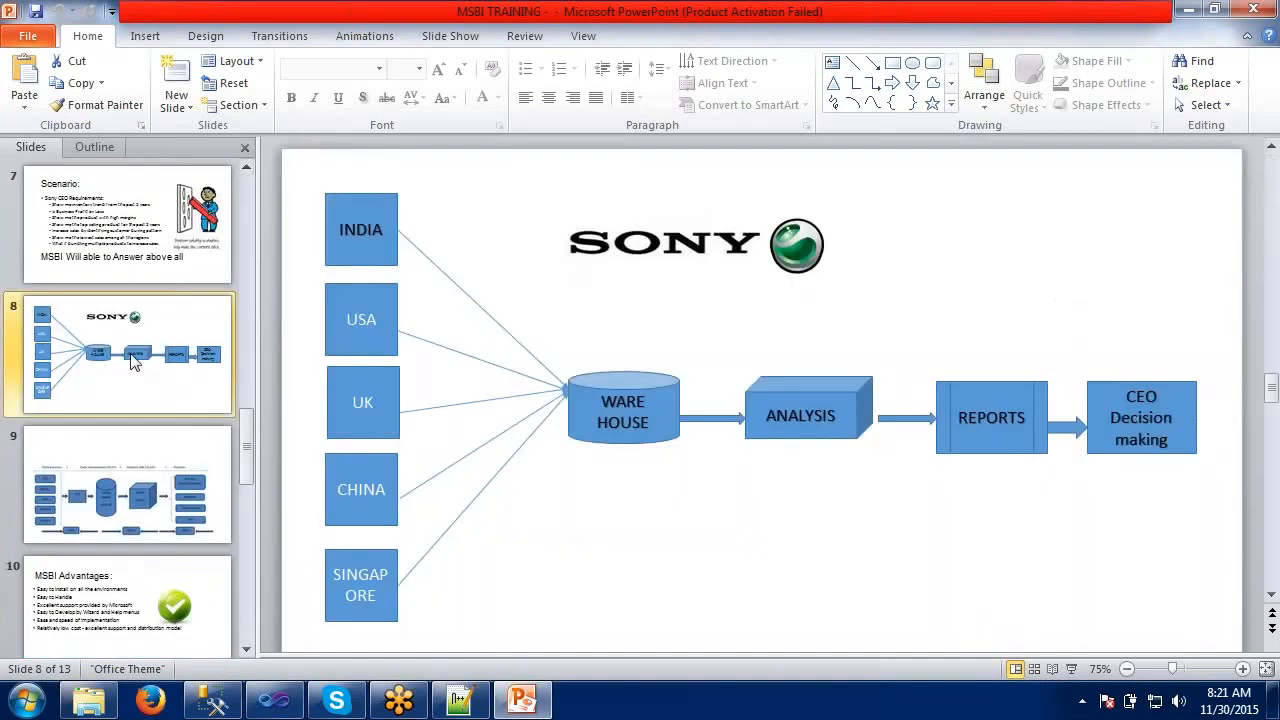
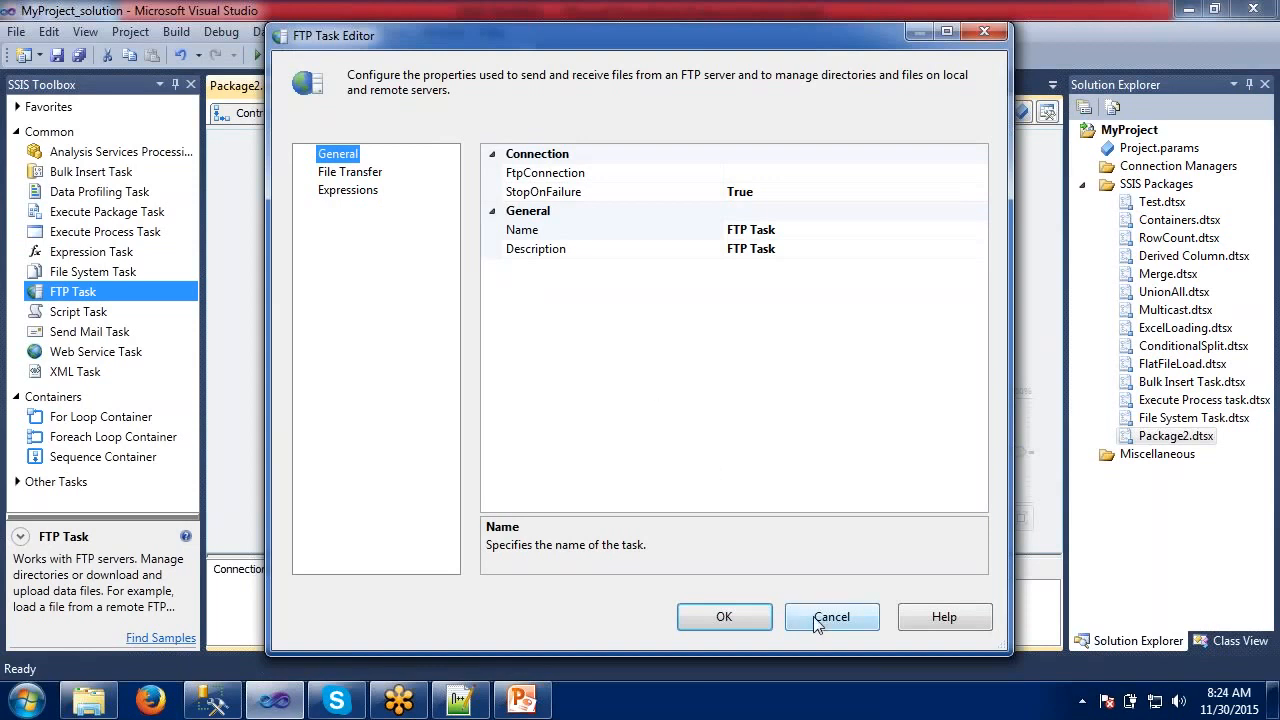
# - View the settings for a new FTP connection from the FTP Task Editor and close both dialogs without saving
pyautogui.click(790, 174)
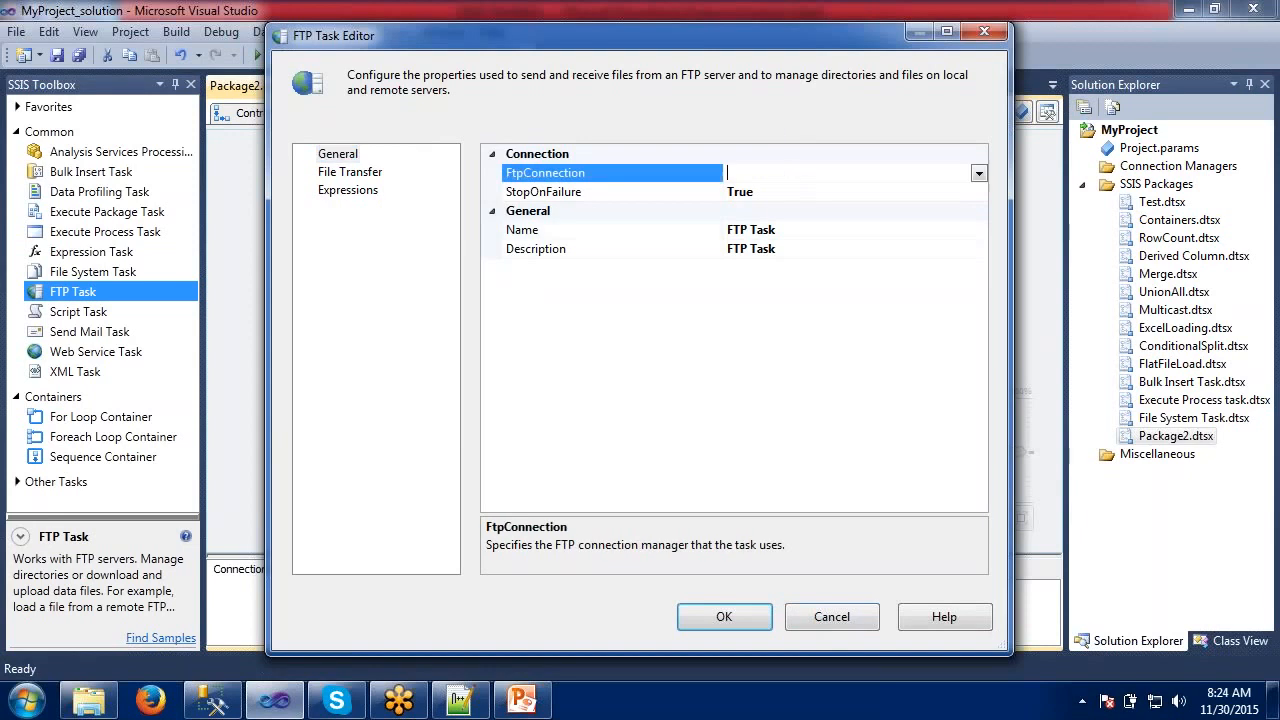
pyautogui.click(979, 174)
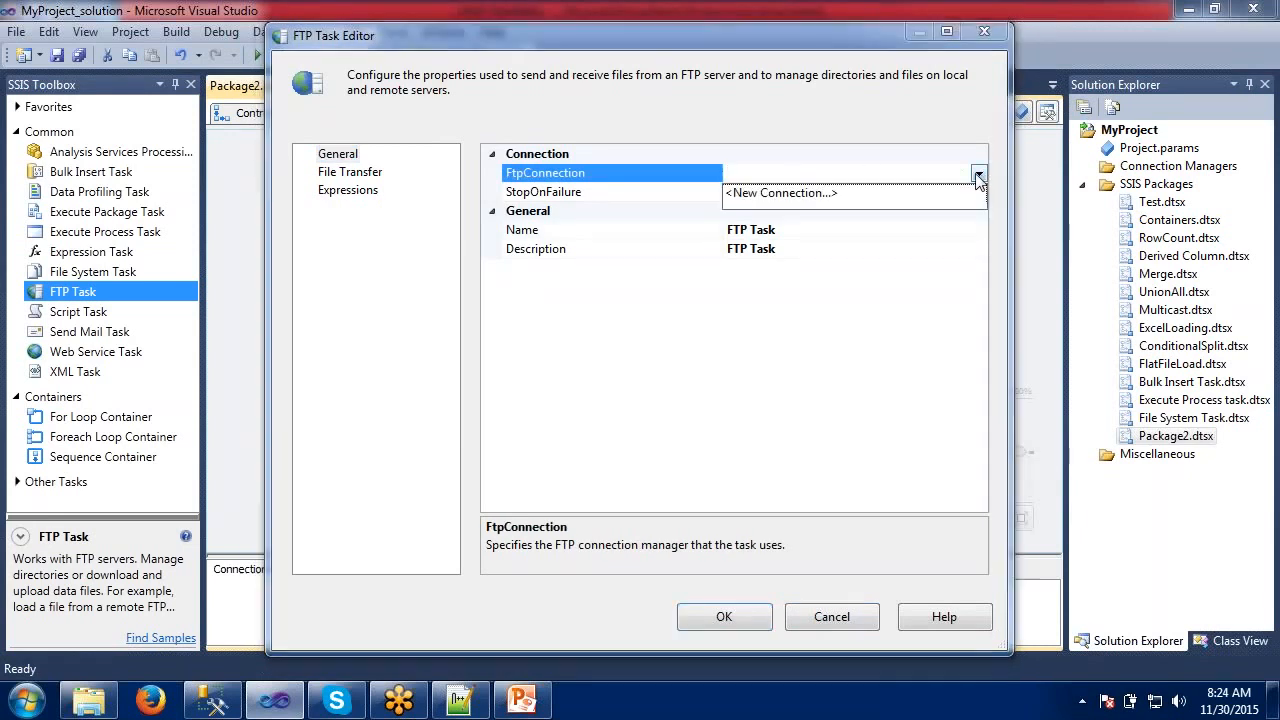
pyautogui.click(810, 194)
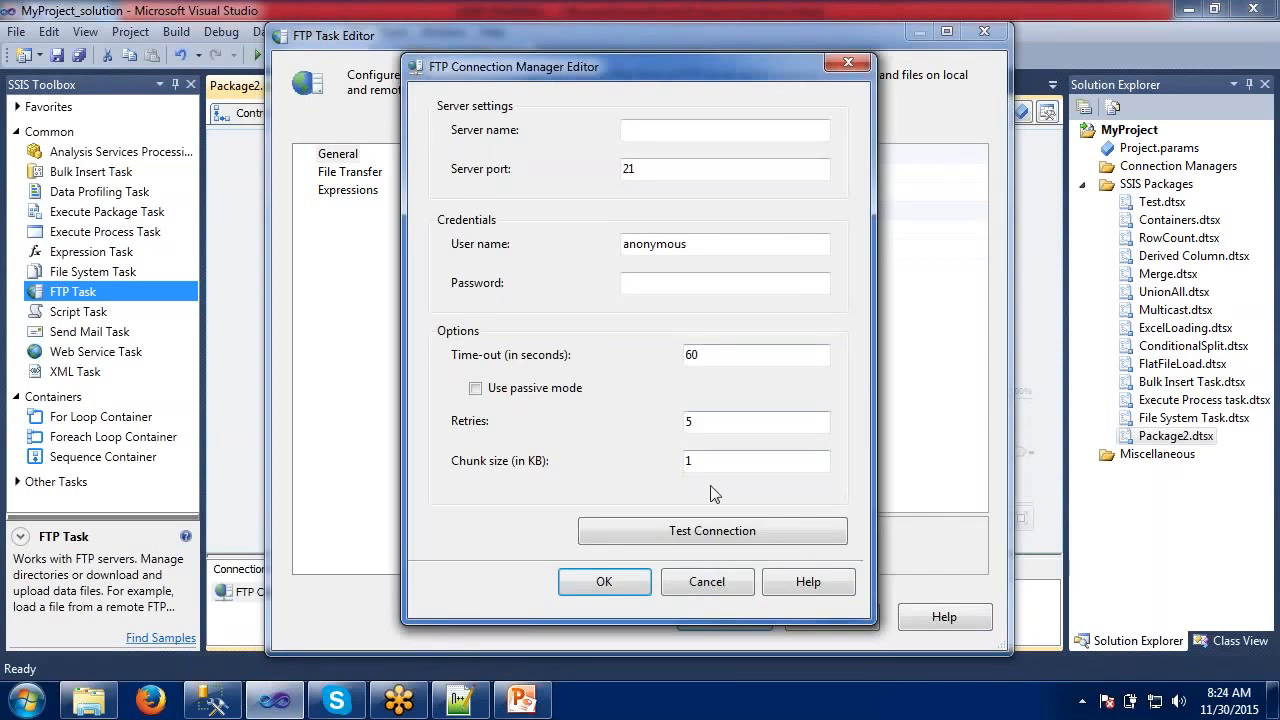
pyautogui.click(712, 580)
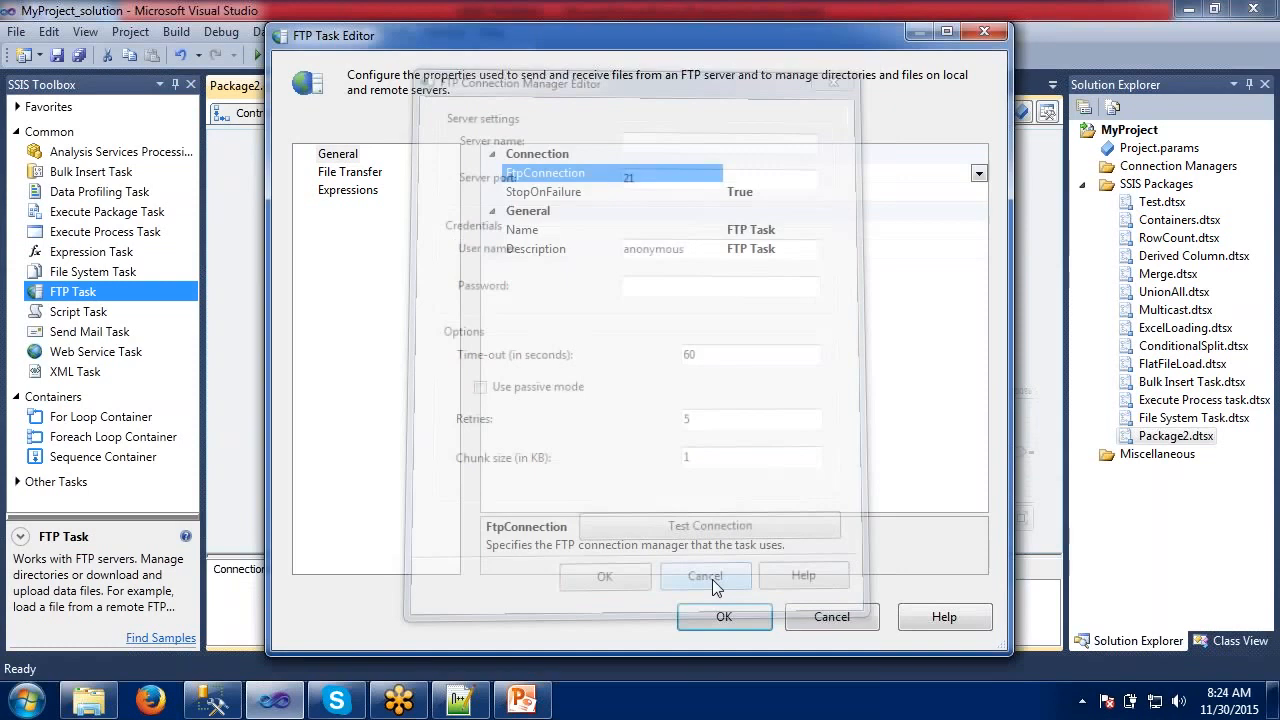
pyautogui.click(836, 620)
# - Look at the package's available connection types and the FTP Task's FtpConnection choices, leaving both without adding a connection
pyautogui.moveTo(535, 300)
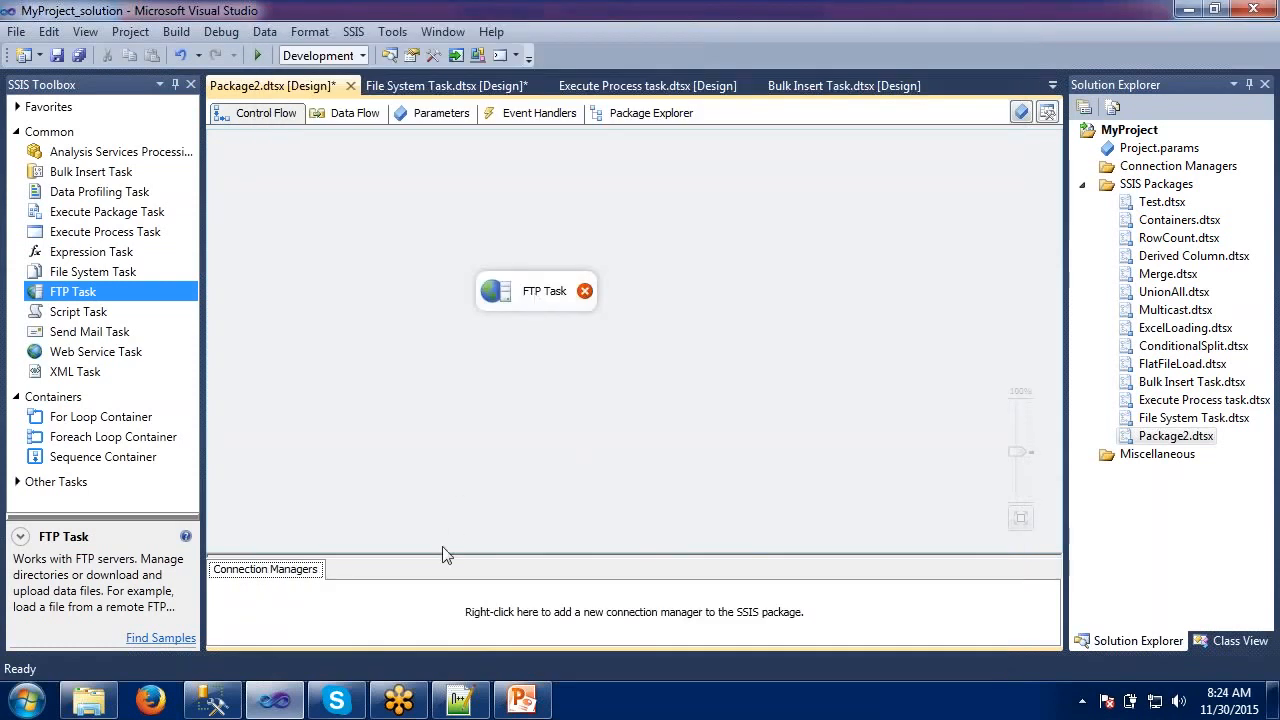
pyautogui.click(420, 620)
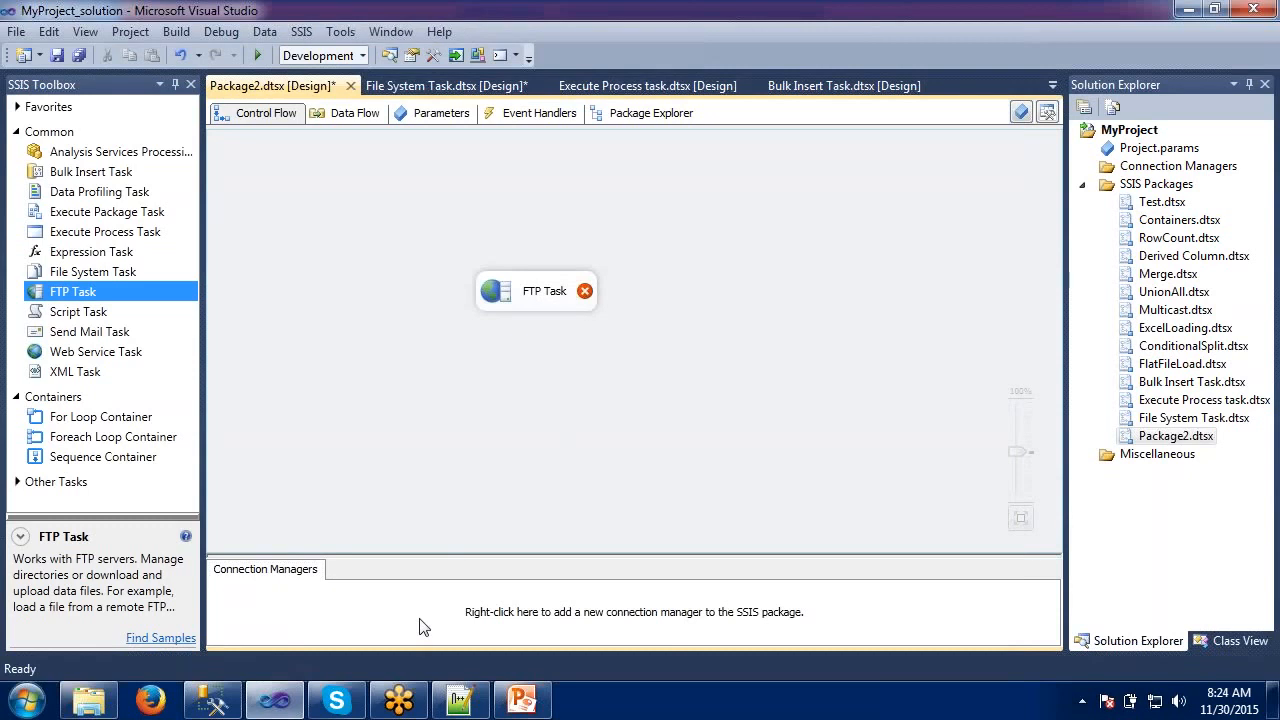
pyautogui.rightClick(420, 625)
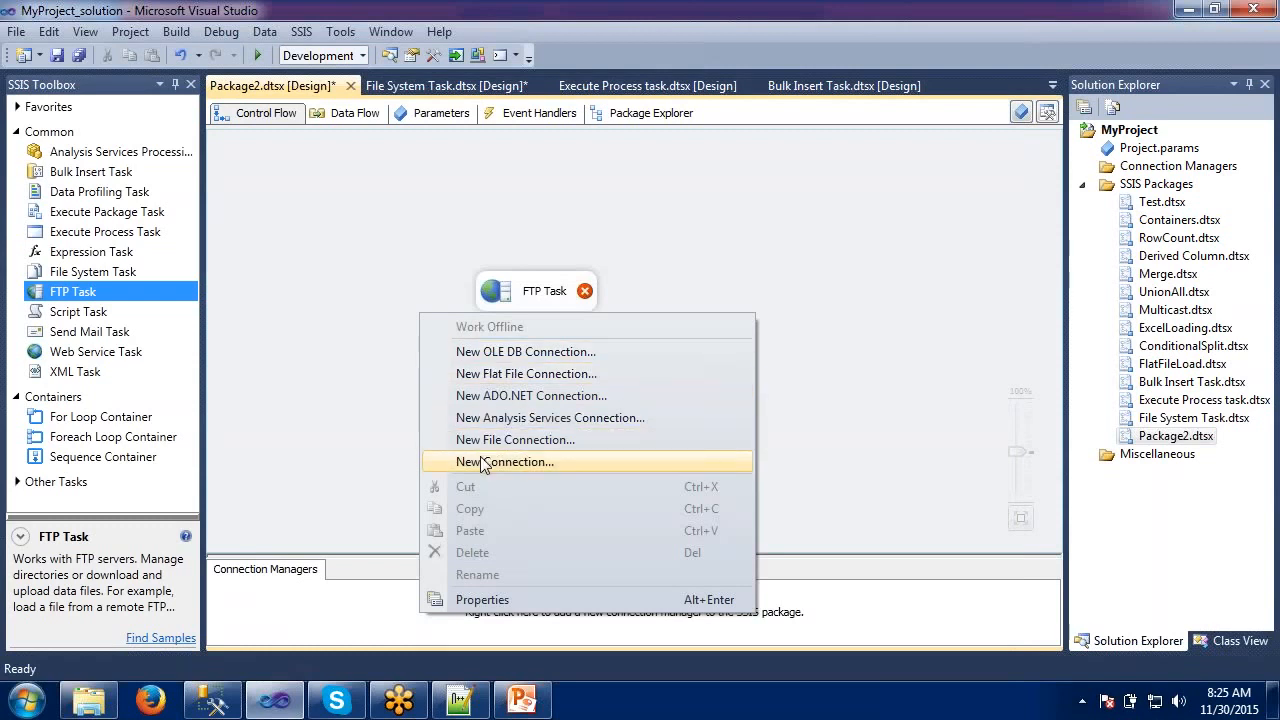
pyautogui.click(348, 306)
pyautogui.click(562, 288)
pyautogui.doubleClick(562, 288)
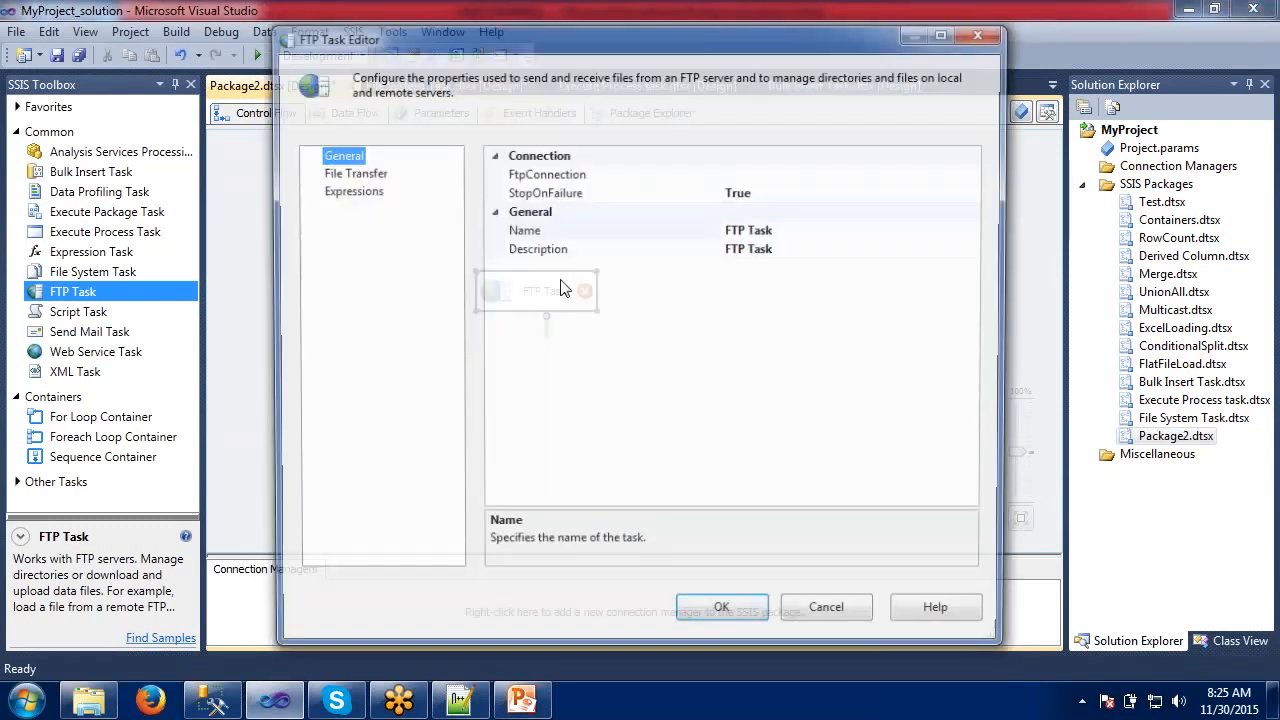
pyautogui.click(869, 175)
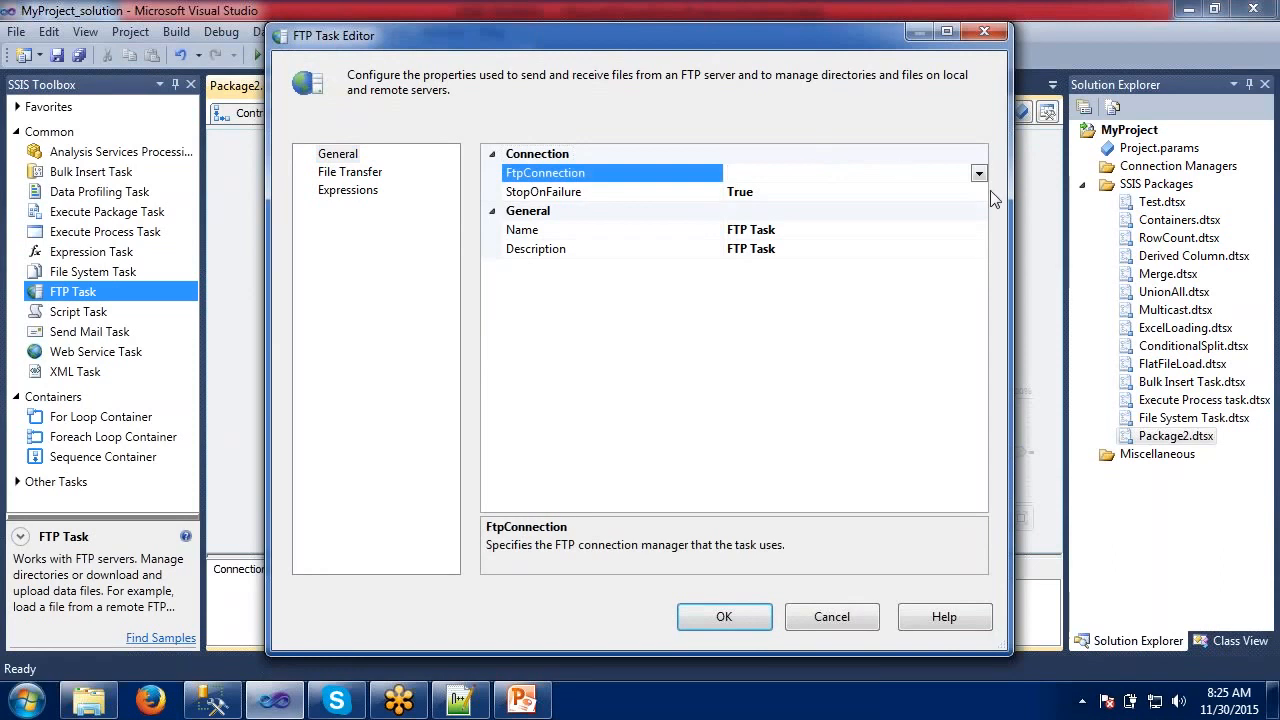
pyautogui.click(978, 173)
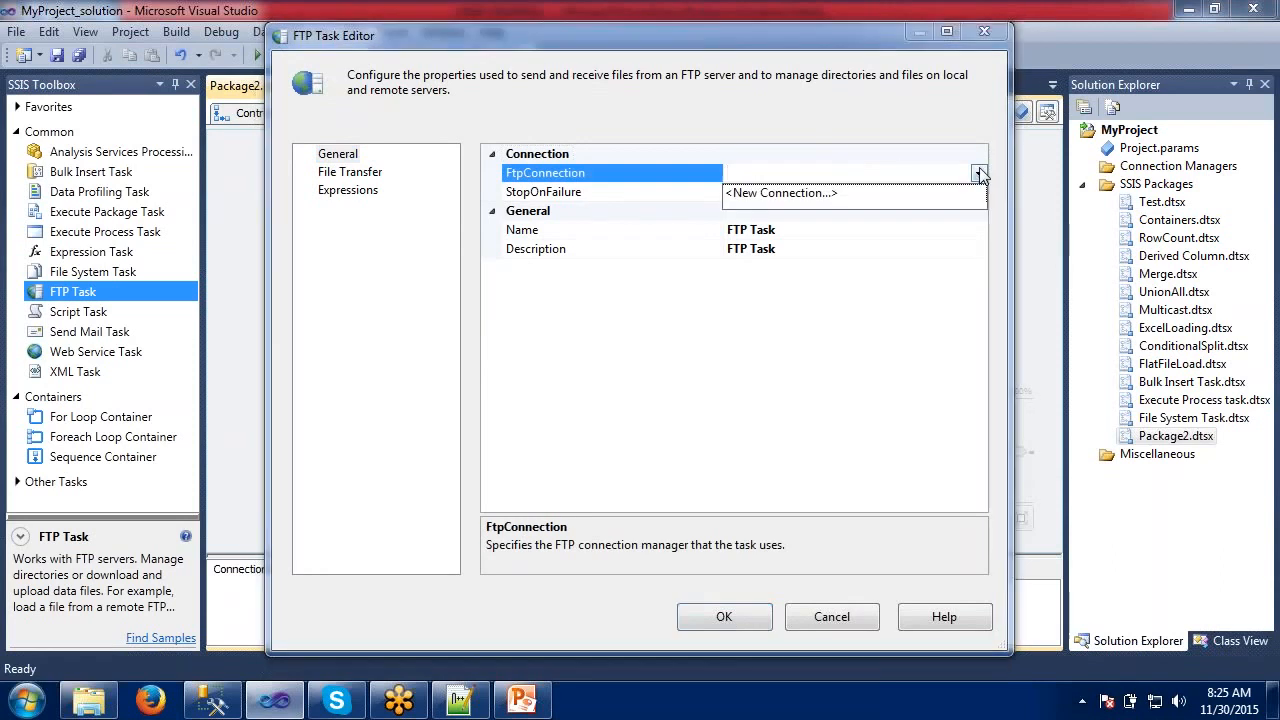
pyautogui.click(816, 617)
pyautogui.click(813, 617)
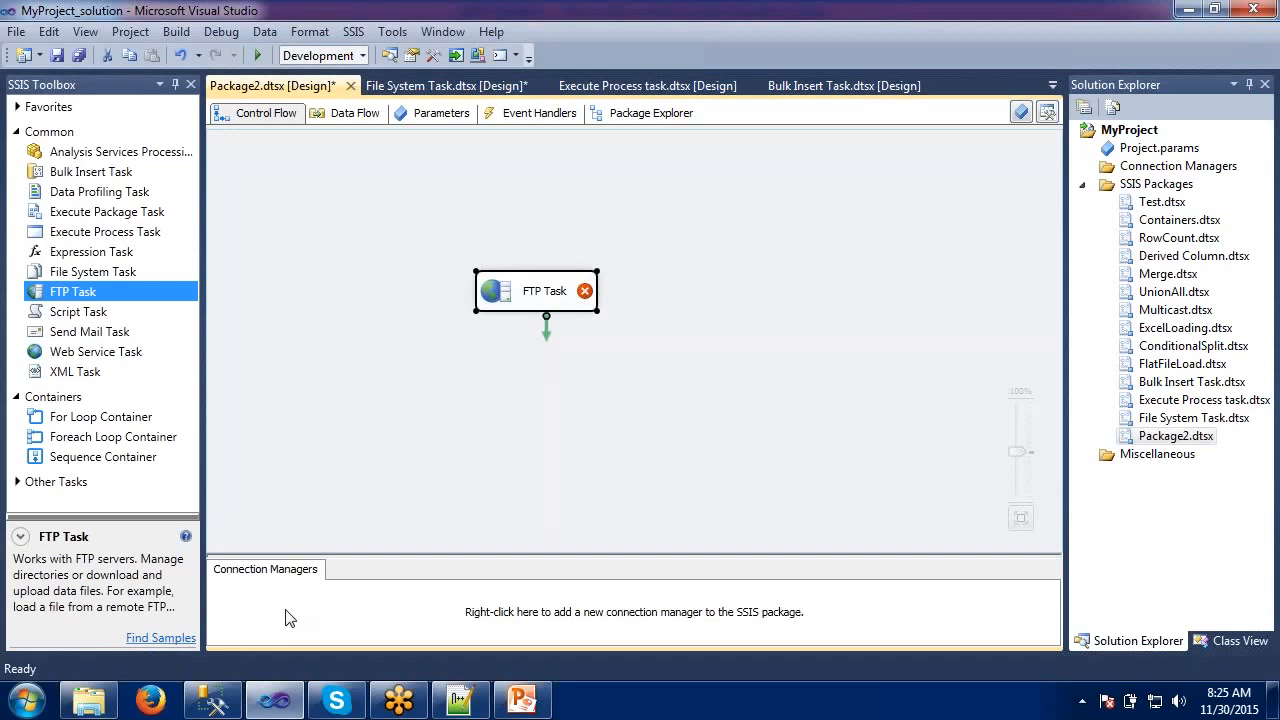
# - Add a new connection manager of type FTP to the package
pyautogui.rightClick(340, 614)
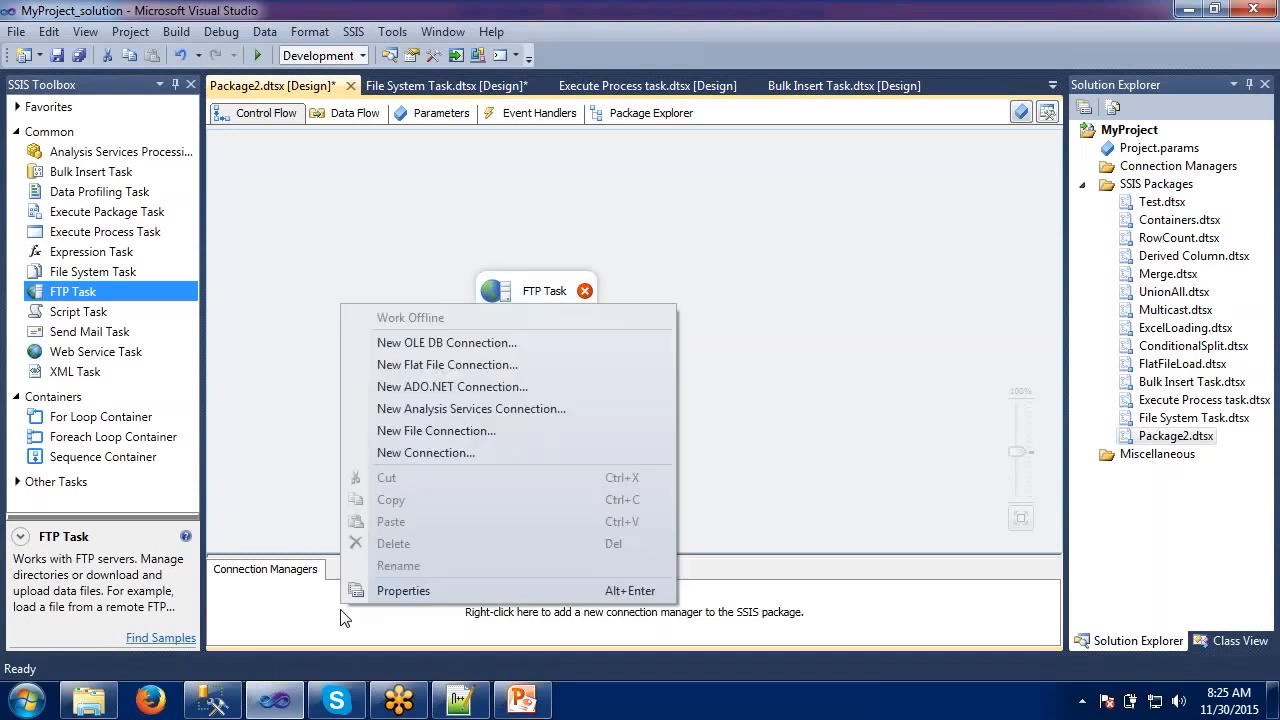
pyautogui.click(402, 456)
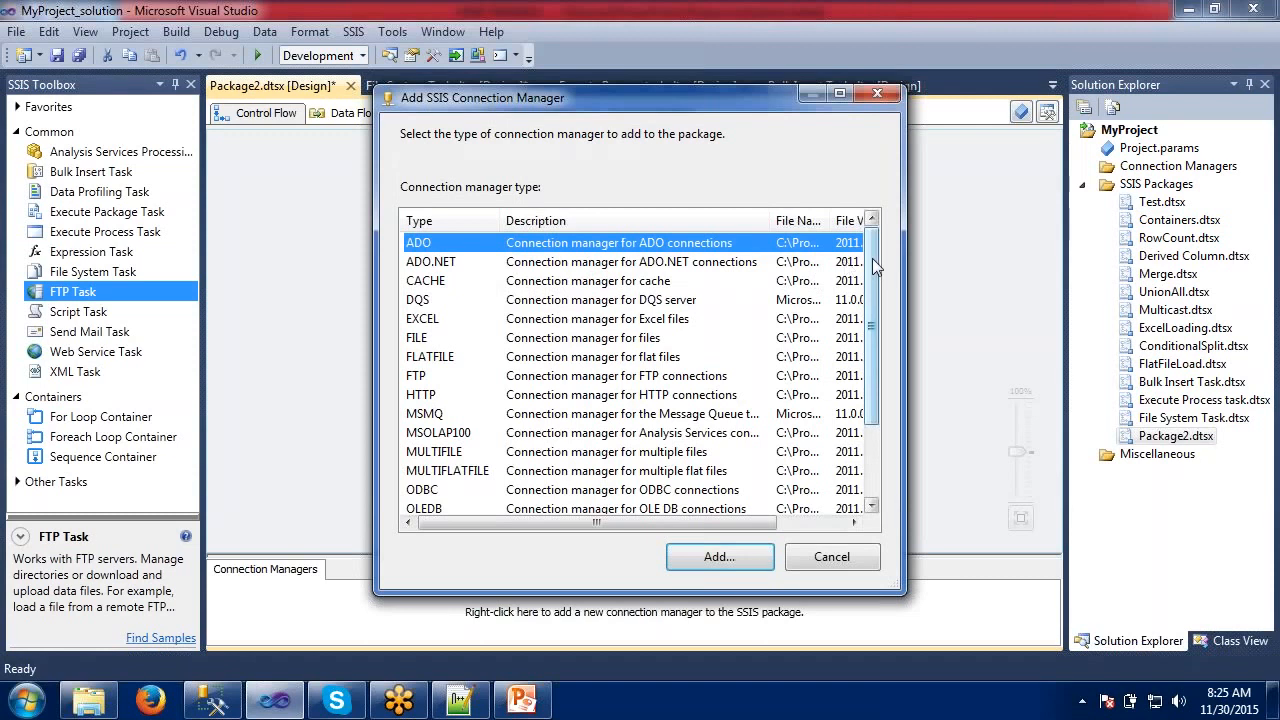
pyautogui.moveTo(872, 262)
pyautogui.mouseDown()
pyautogui.moveTo(872, 333)
pyautogui.moveTo(870, 247)
pyautogui.mouseUp()
pyautogui.moveTo(869, 250)
pyautogui.mouseDown()
pyautogui.moveTo(869, 310)
pyautogui.moveTo(869, 245)
pyautogui.mouseUp()
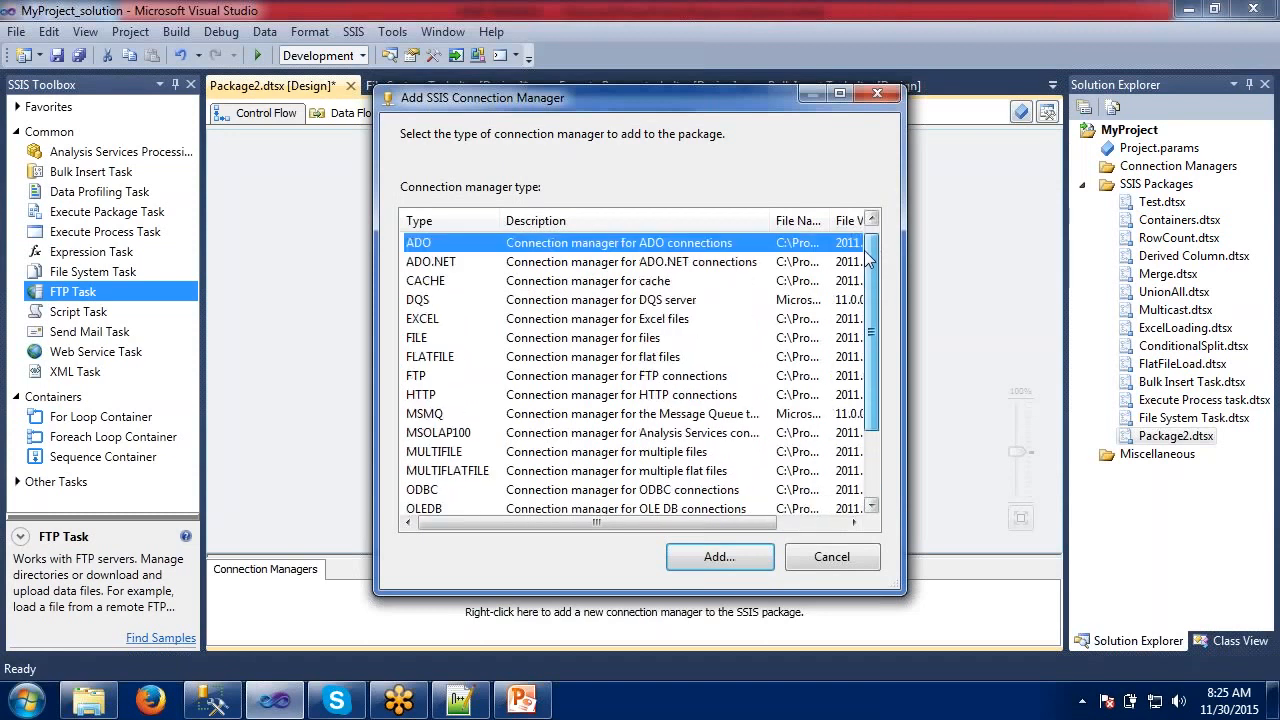
pyautogui.click(413, 381)
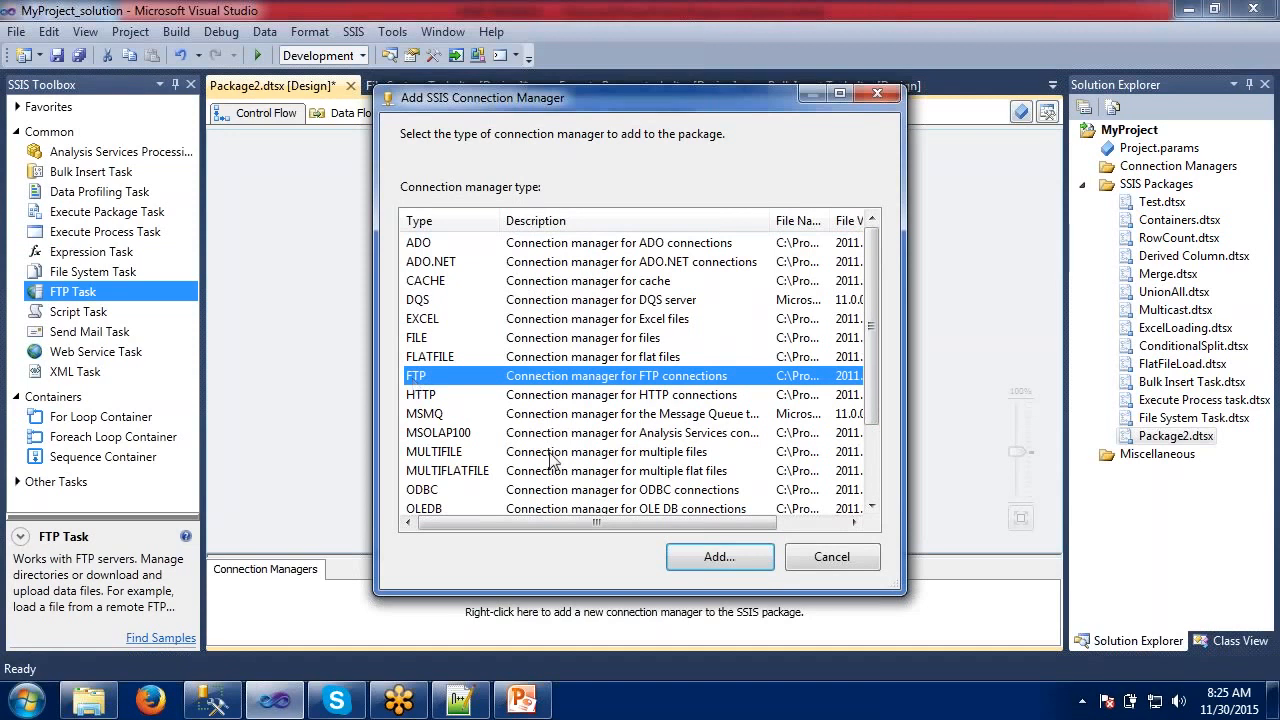
pyautogui.click(695, 562)
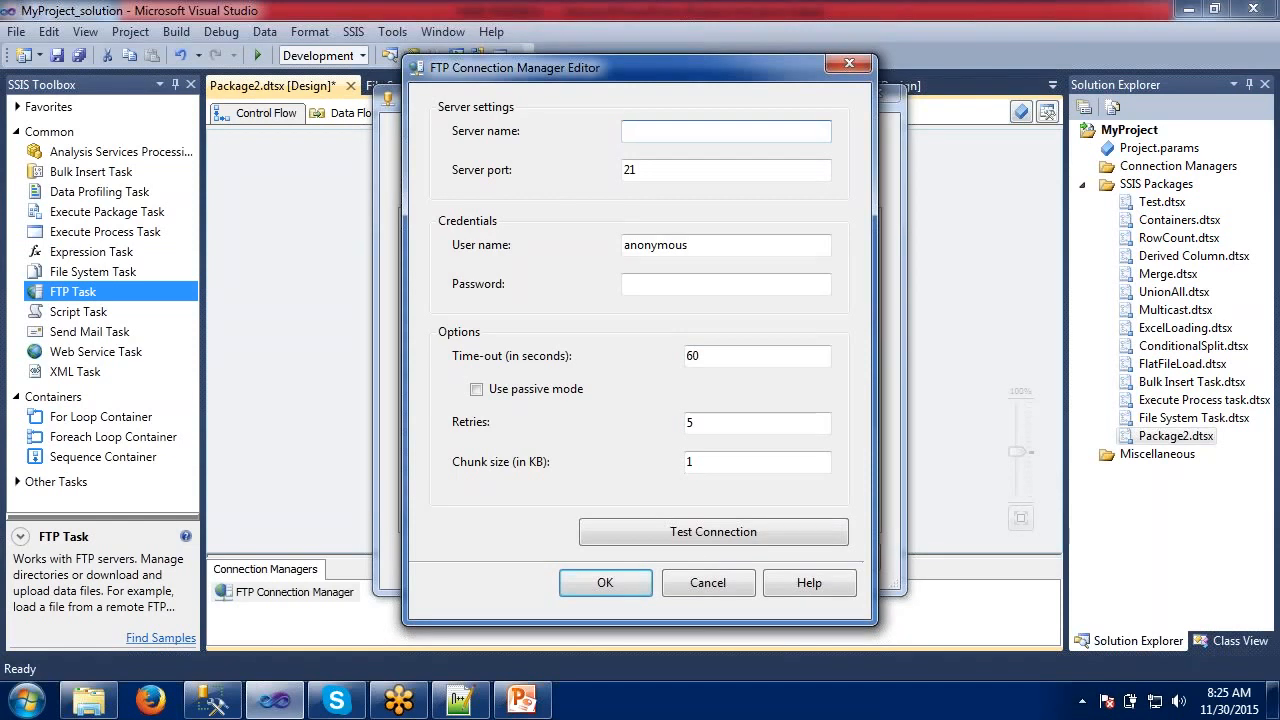
# - Set the FTP connection's server name to ftp.microsft.com, test the connection and dismiss the message
pyautogui.click(640, 131)
pyautogui.write('ftp.microsft')
pyautogui.write('.com')
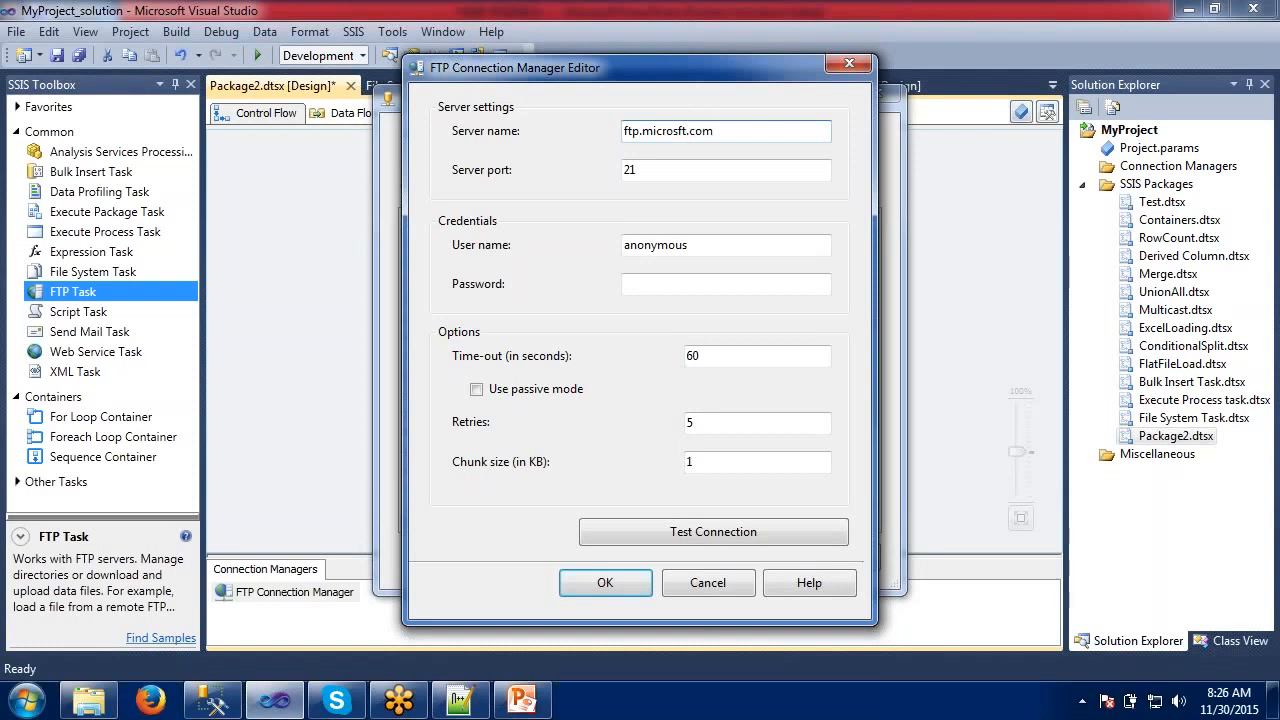
pyautogui.click(713, 533)
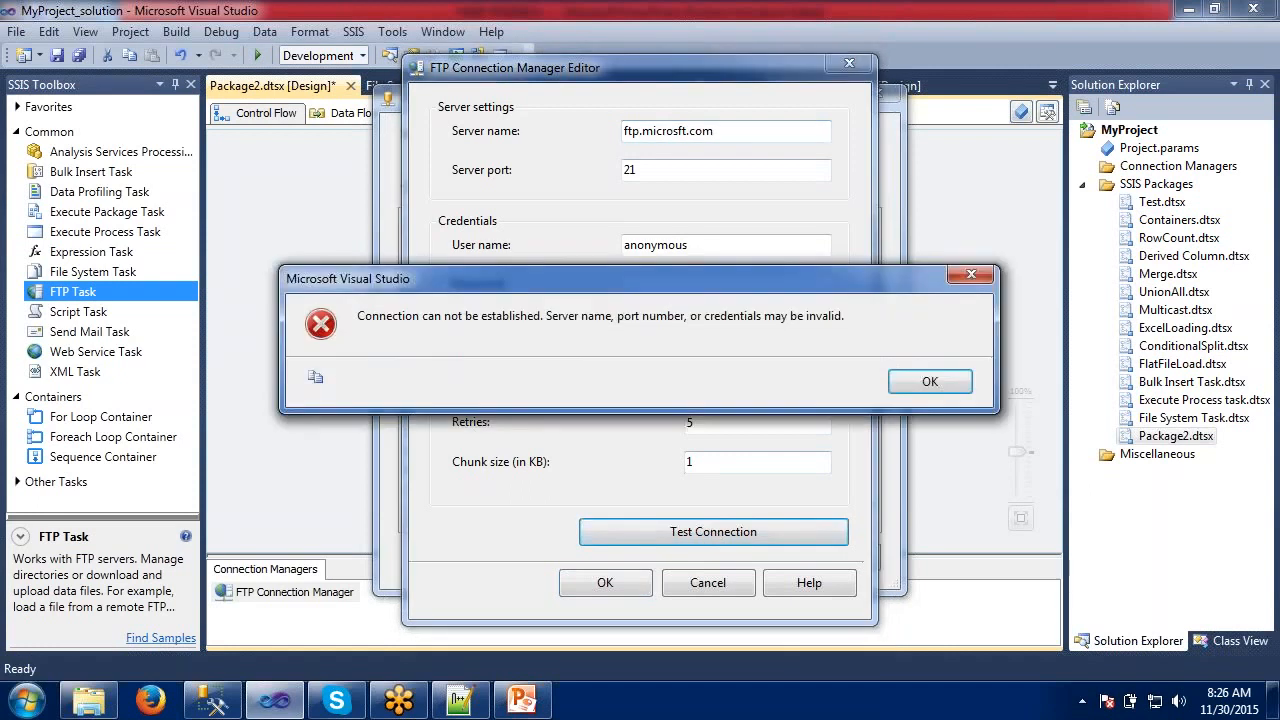
pyautogui.click(897, 383)
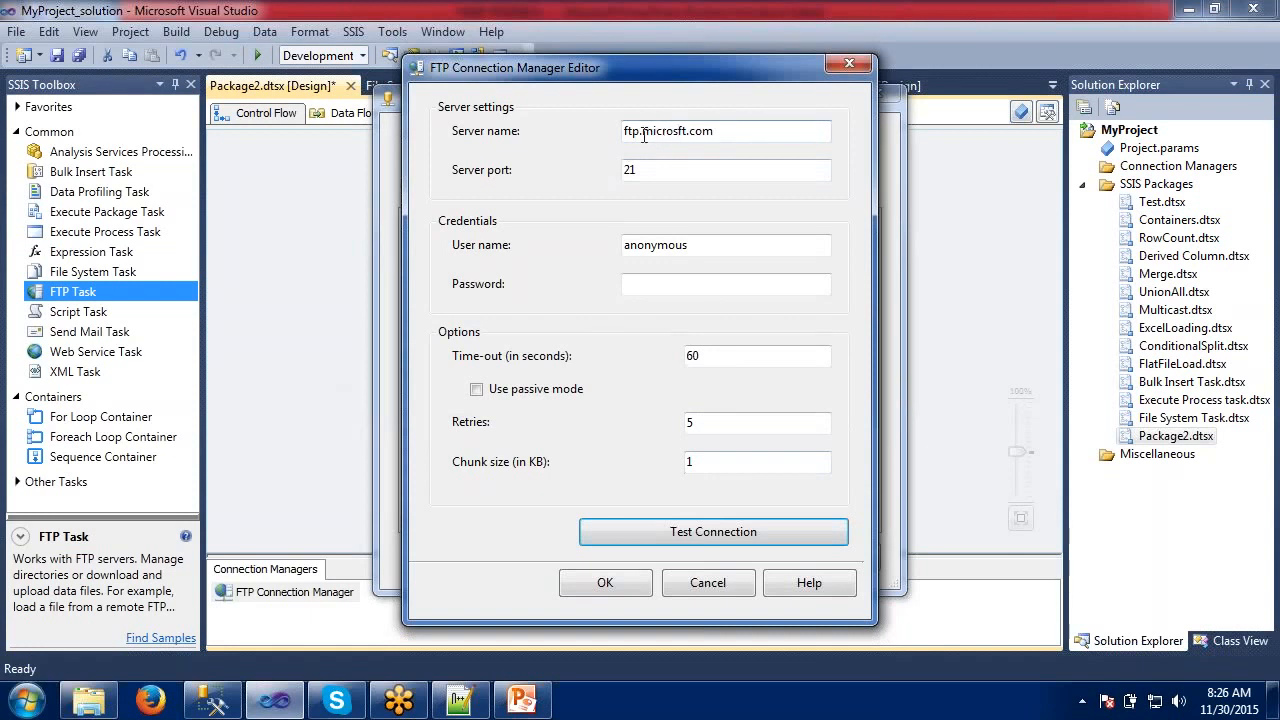
# - Change the FTP server name to ftp_microsoft.com, test the connection again and dismiss the message
pyautogui.click(642, 132)
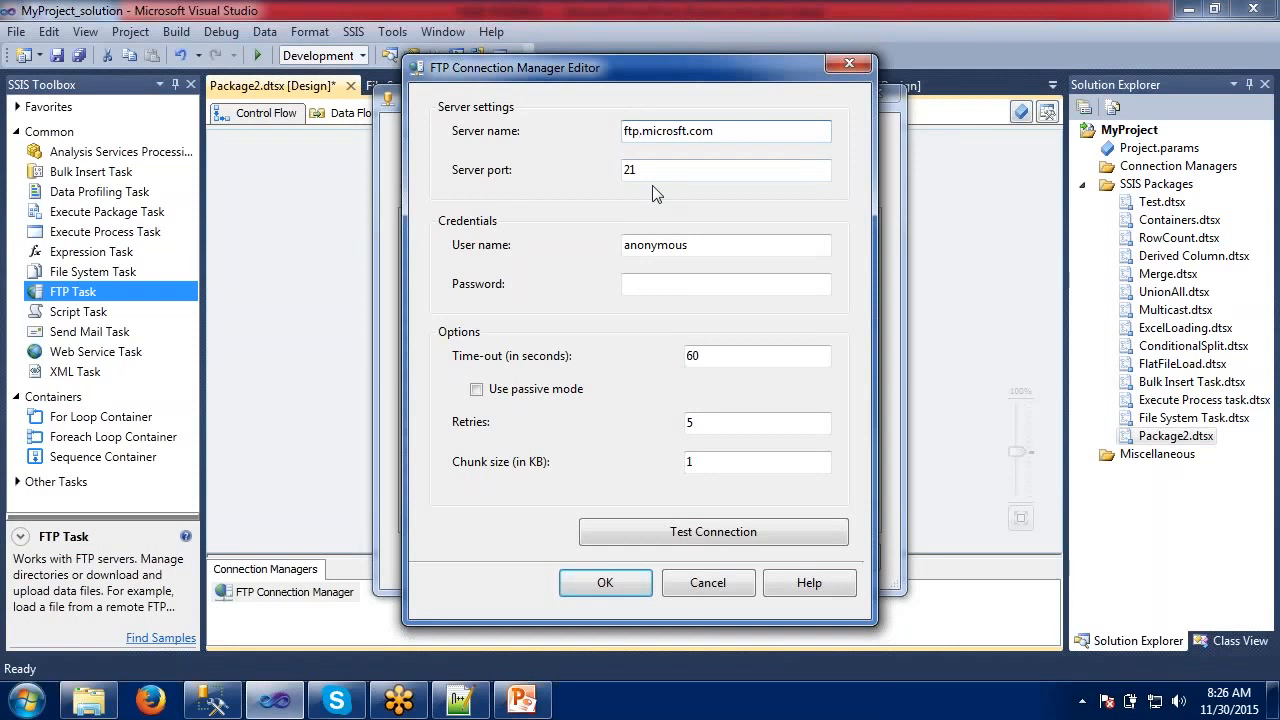
pyautogui.press('BackSpace')
pyautogui.write('_')
pyautogui.click(682, 136)
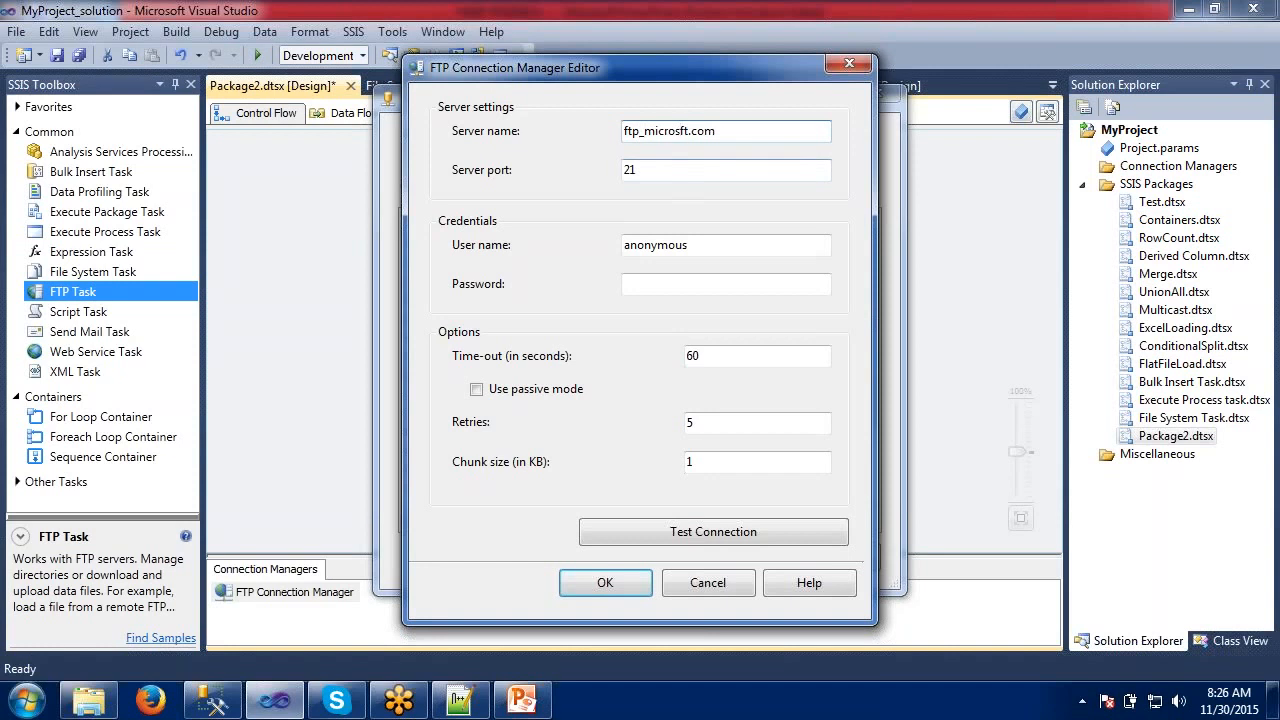
pyautogui.write('o')
pyautogui.click(659, 533)
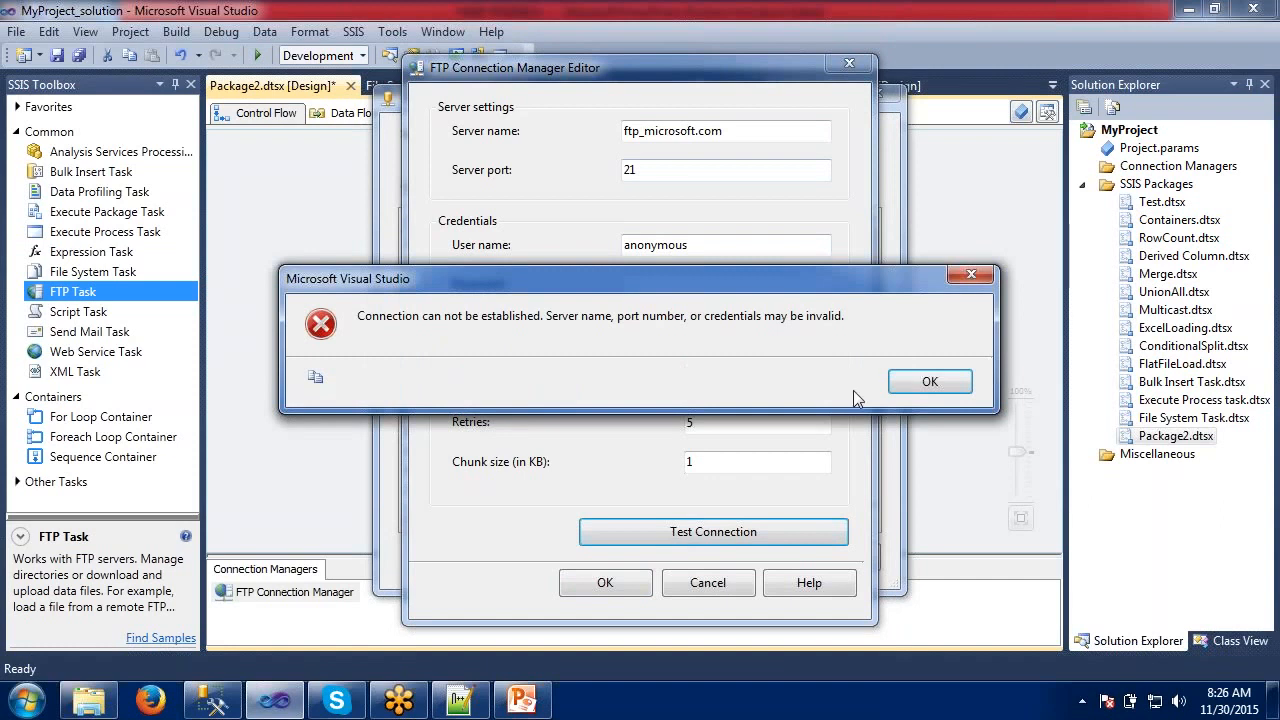
pyautogui.click(915, 387)
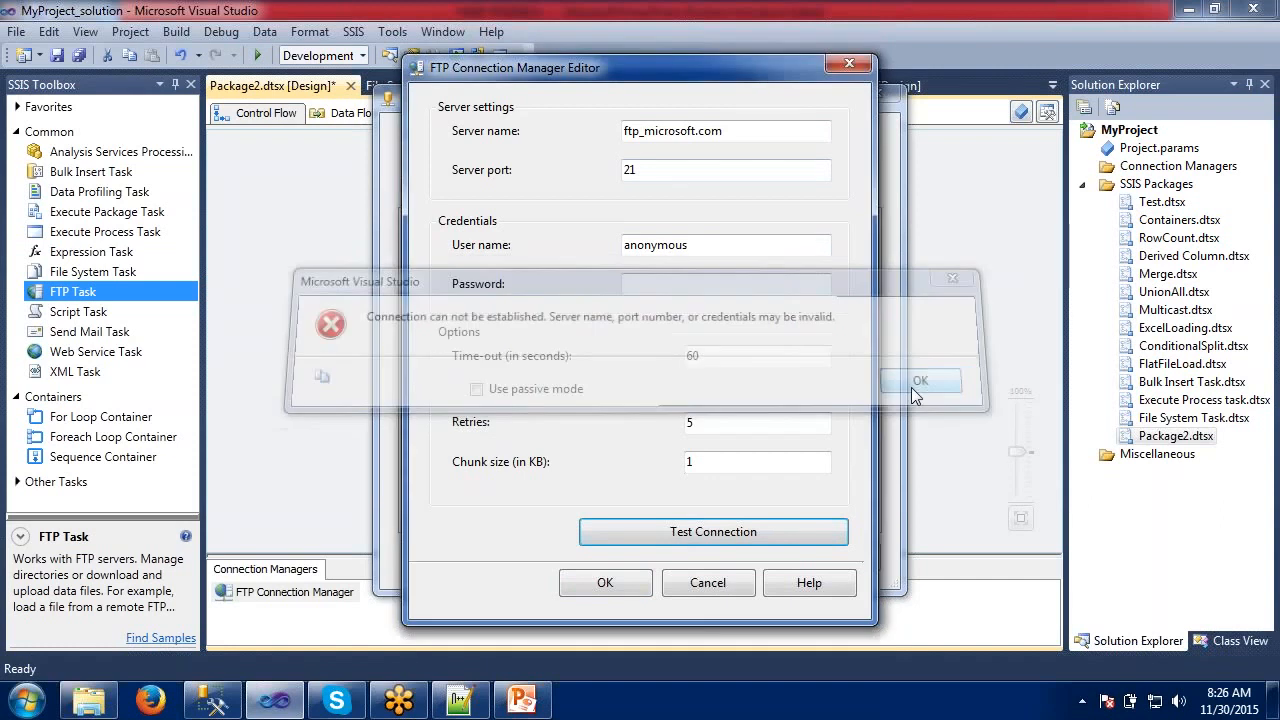
# - Correct the FTP server name to ftp.microsoft.com, test the connection and save the connection manager's settings
pyautogui.click(645, 139)
pyautogui.press('BackSpace')
pyautogui.write('.')
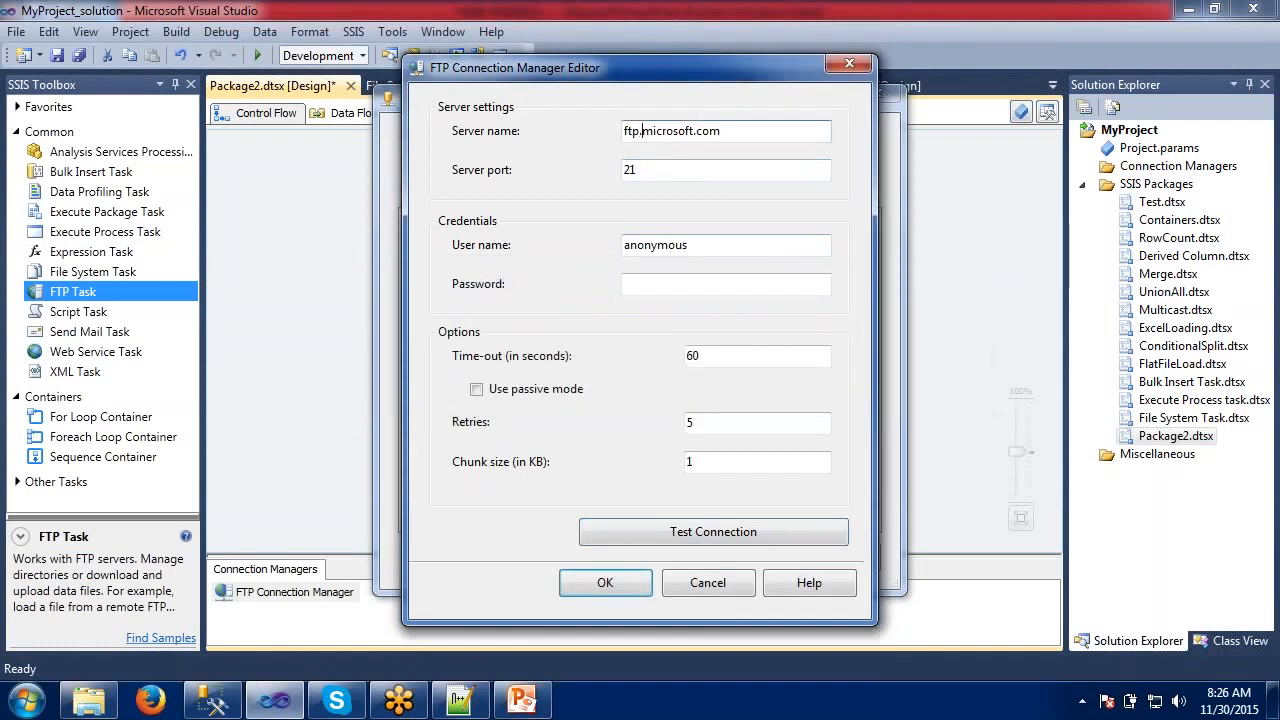
pyautogui.click(679, 535)
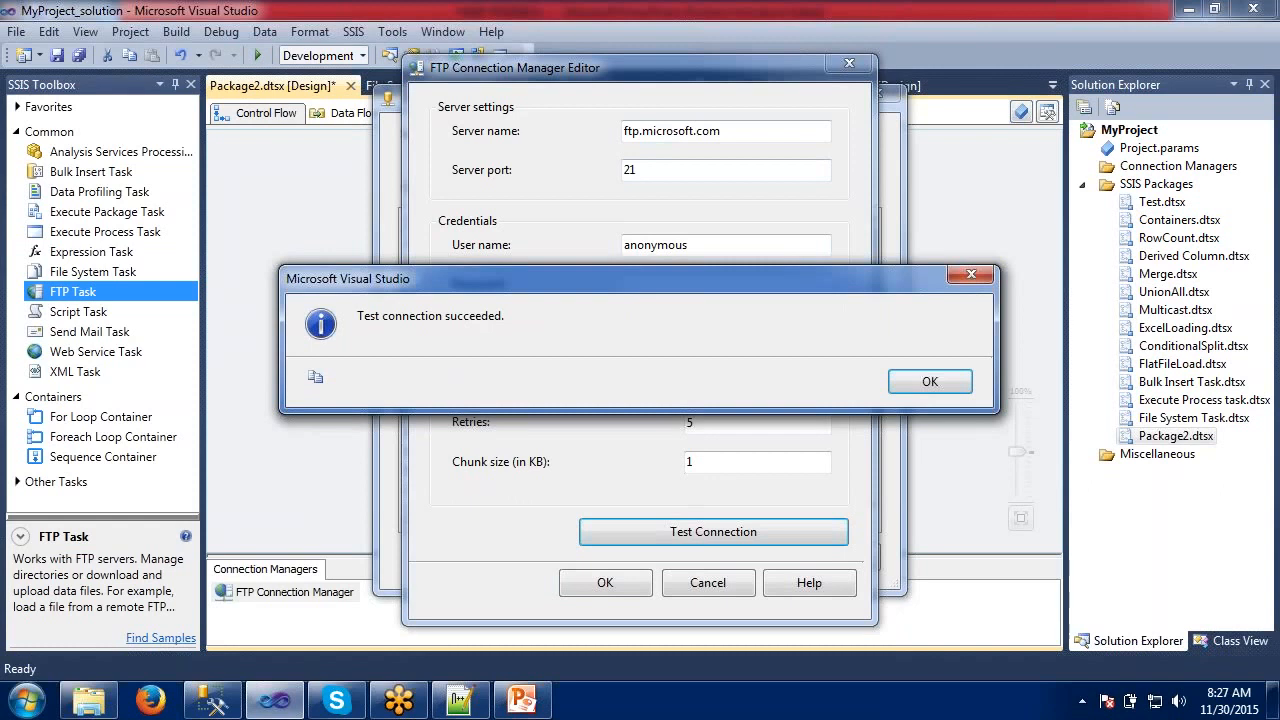
pyautogui.click(905, 387)
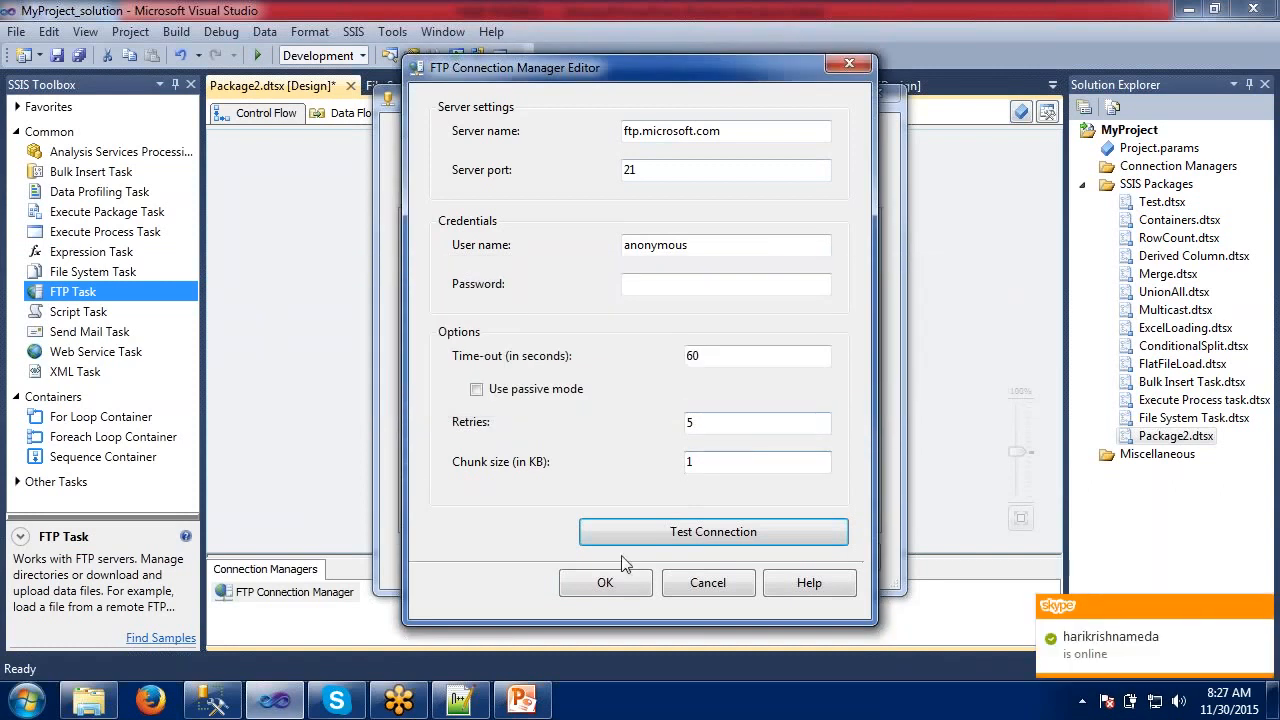
pyautogui.click(608, 582)
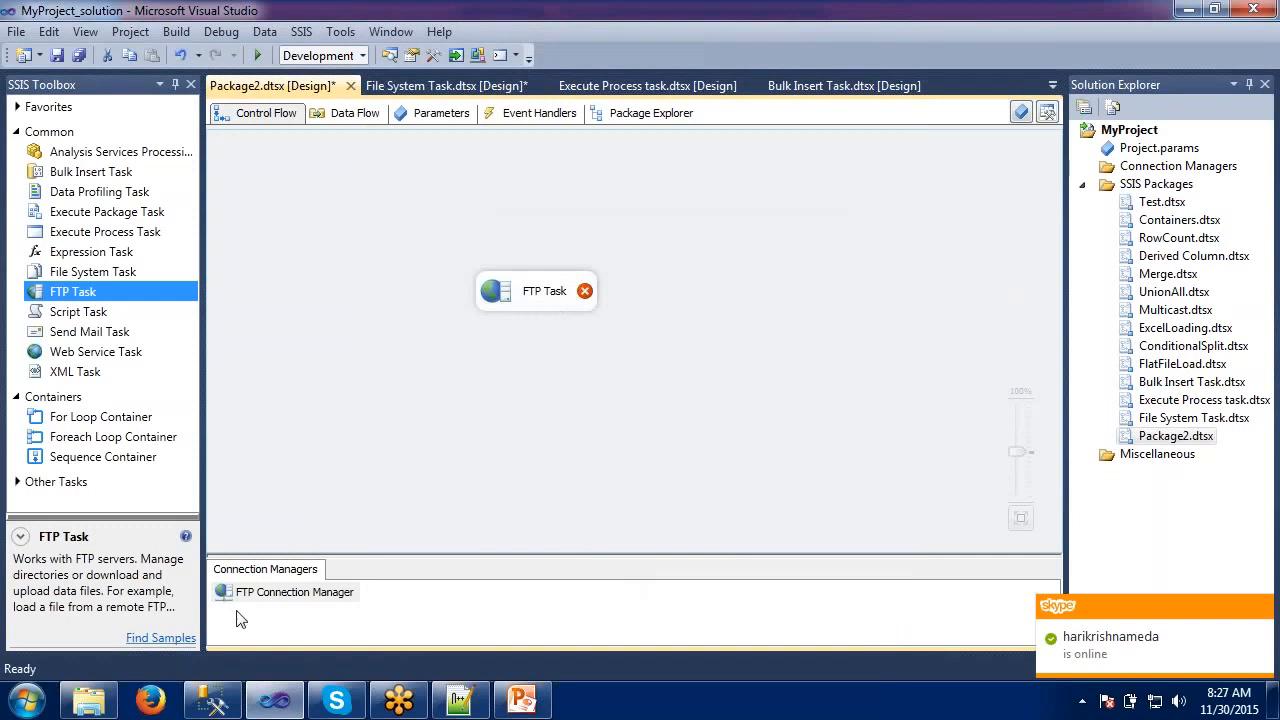
# - Open the FTP Task for editing and assign the FTP Connection Manager as its FtpConnection
pyautogui.doubleClick(532, 298)
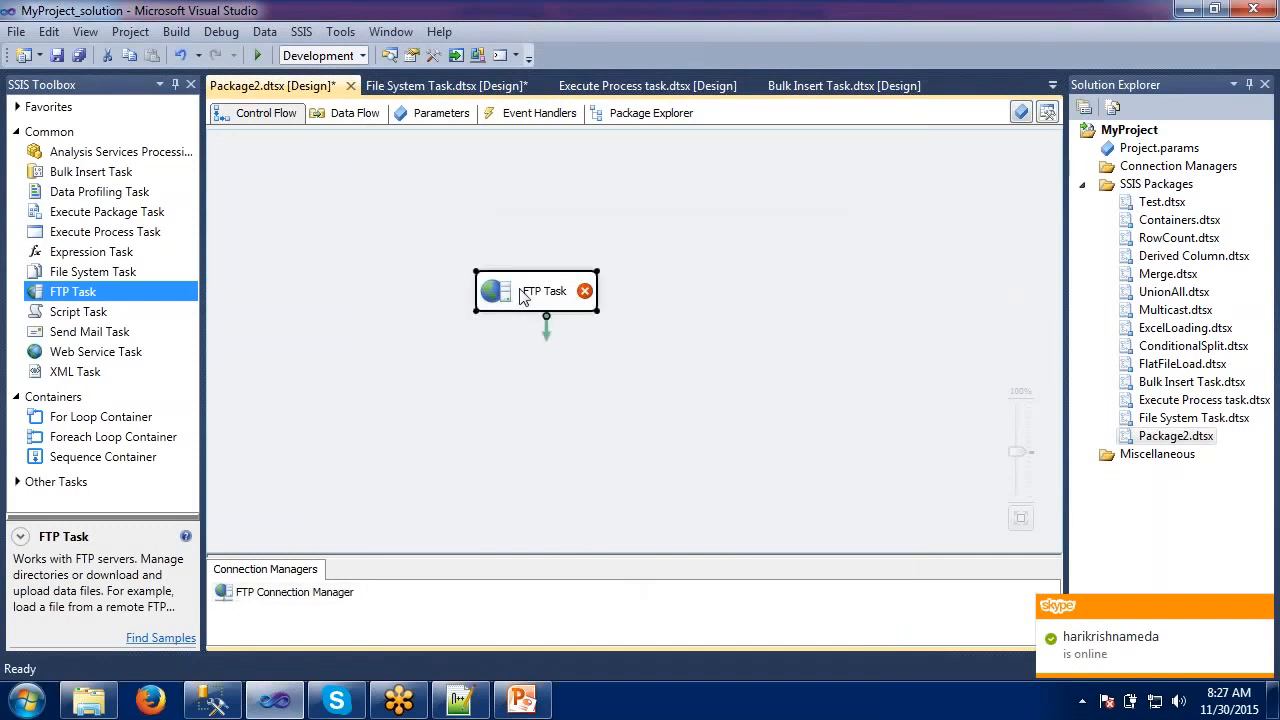
pyautogui.click(803, 178)
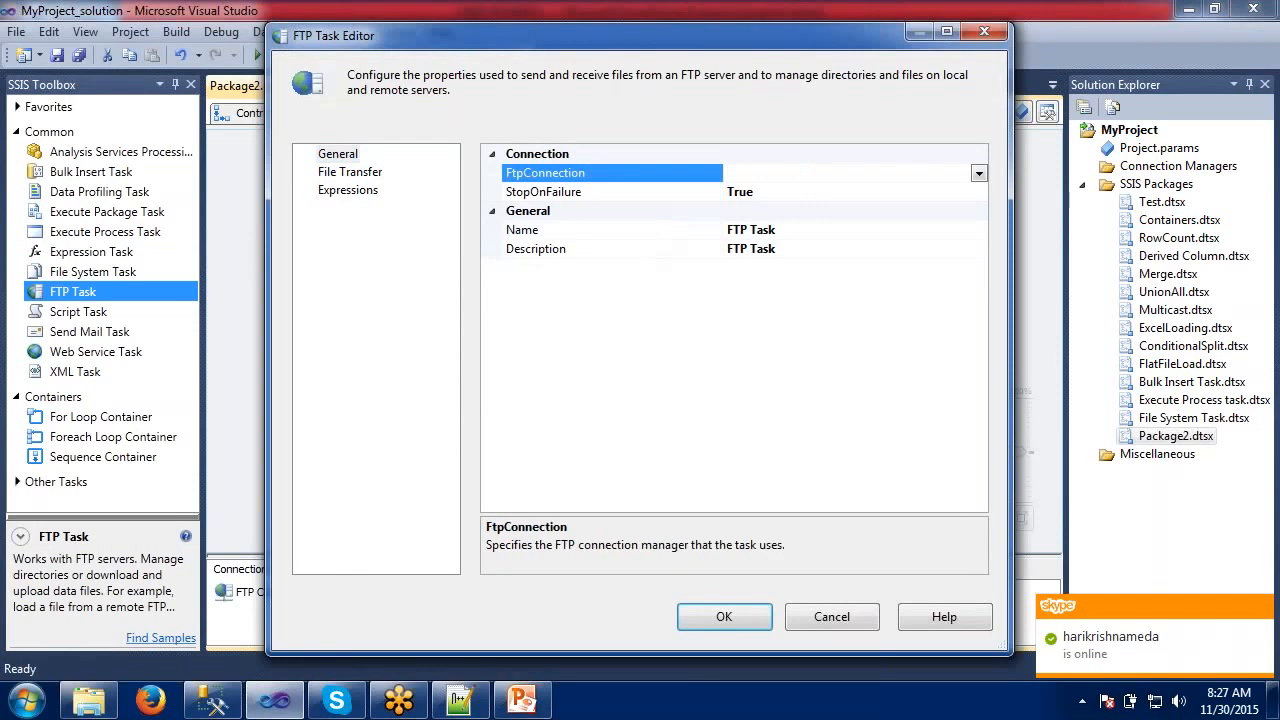
pyautogui.click(980, 173)
pyautogui.click(816, 212)
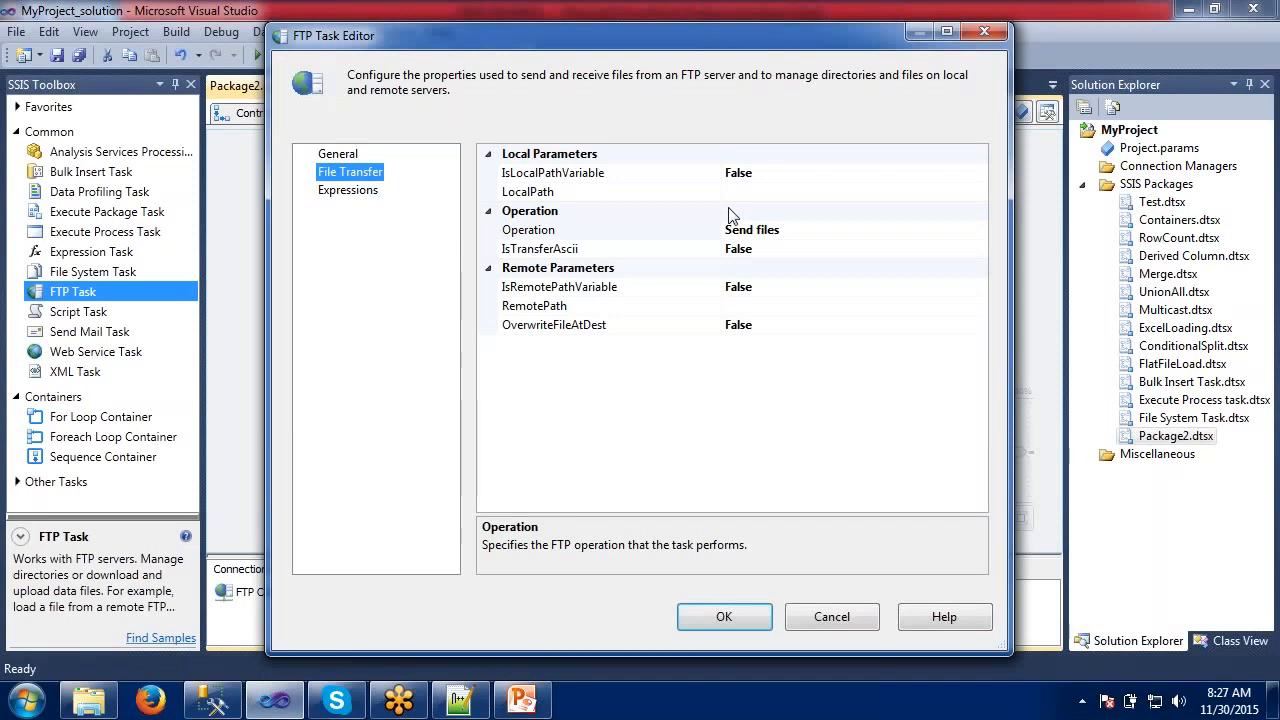
# - Set the FTP Task's file transfer operation to Receive files
pyautogui.click(866, 232)
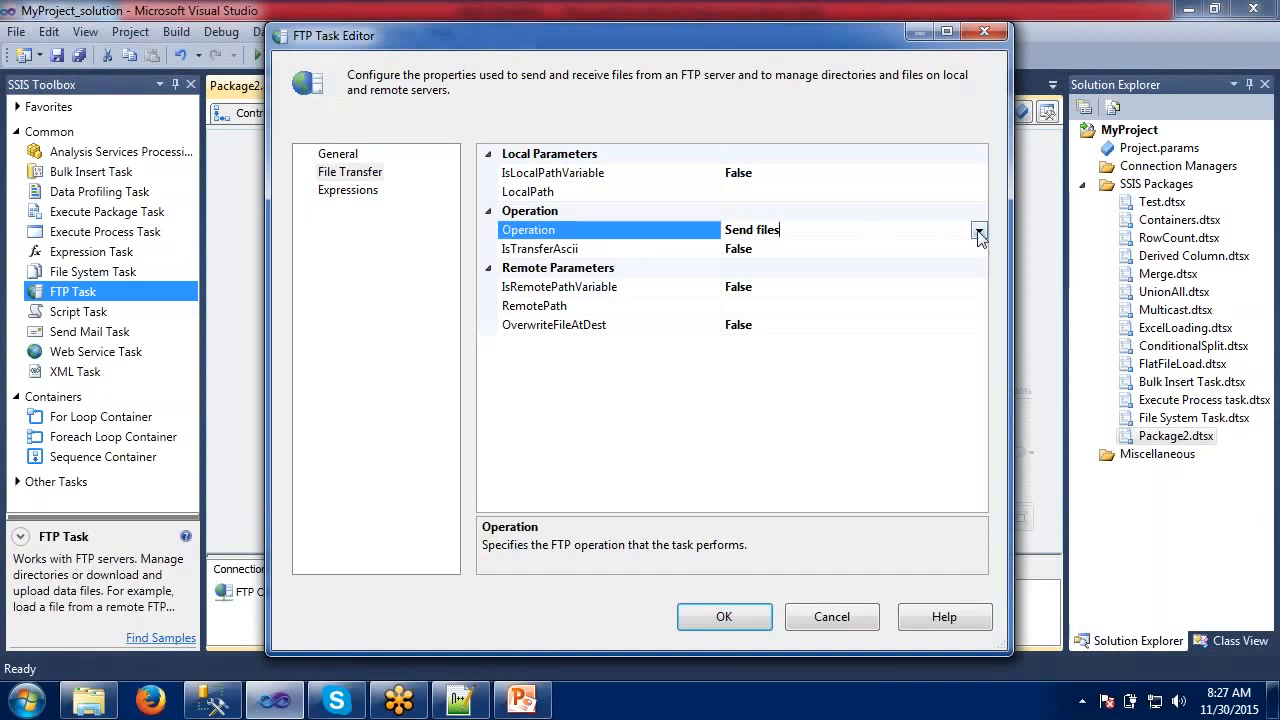
pyautogui.click(978, 230)
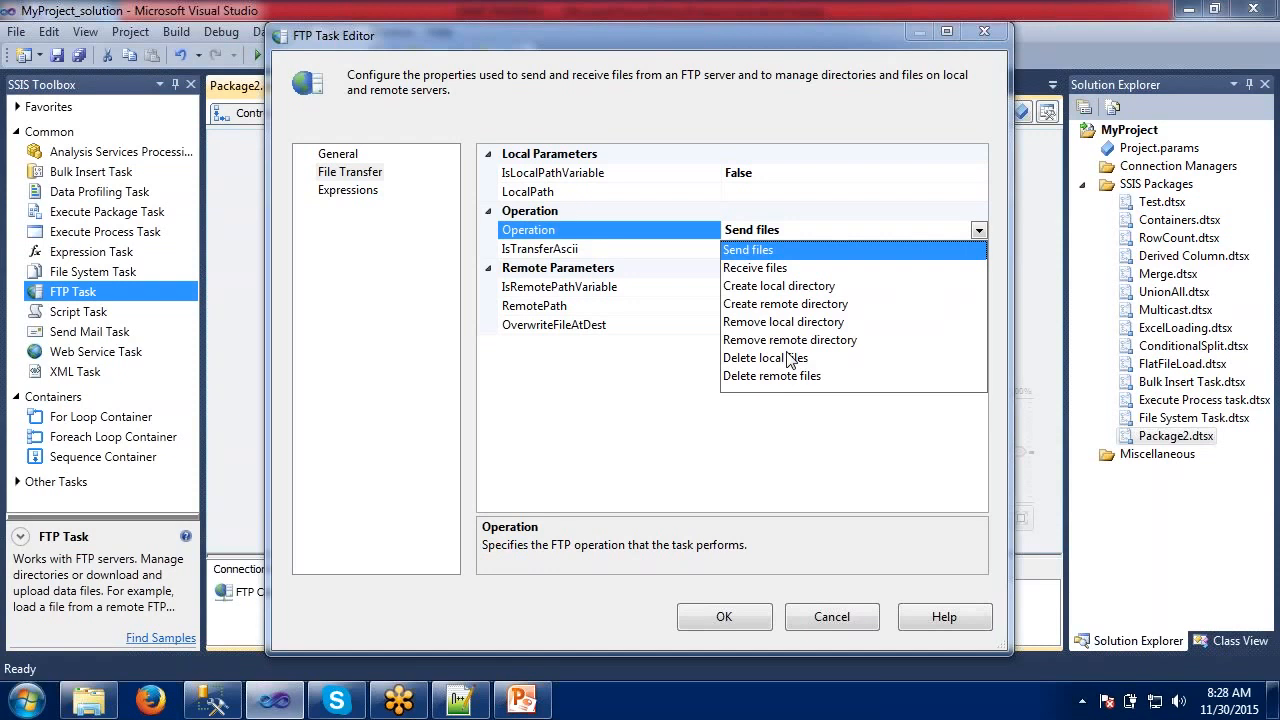
pyautogui.click(782, 270)
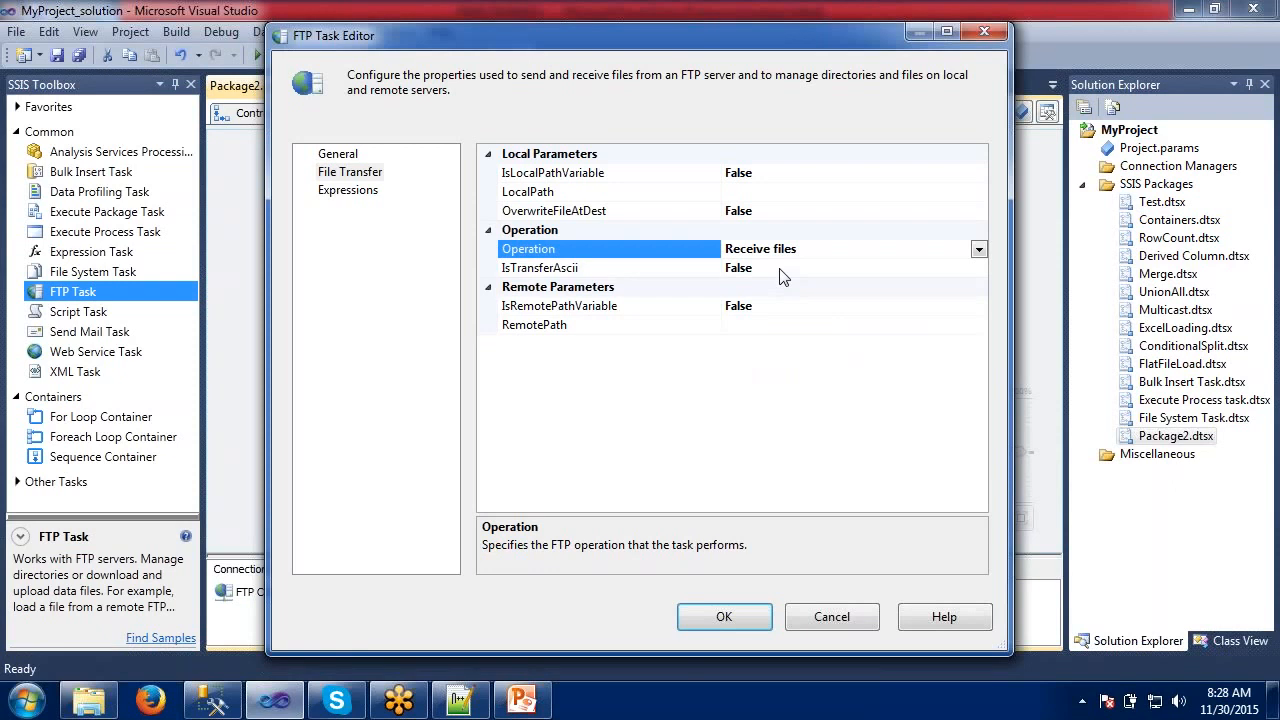
# - Set the FTP Task's RemotePath to /bussys/readme.txt by browsing the FTP server
pyautogui.click(800, 191)
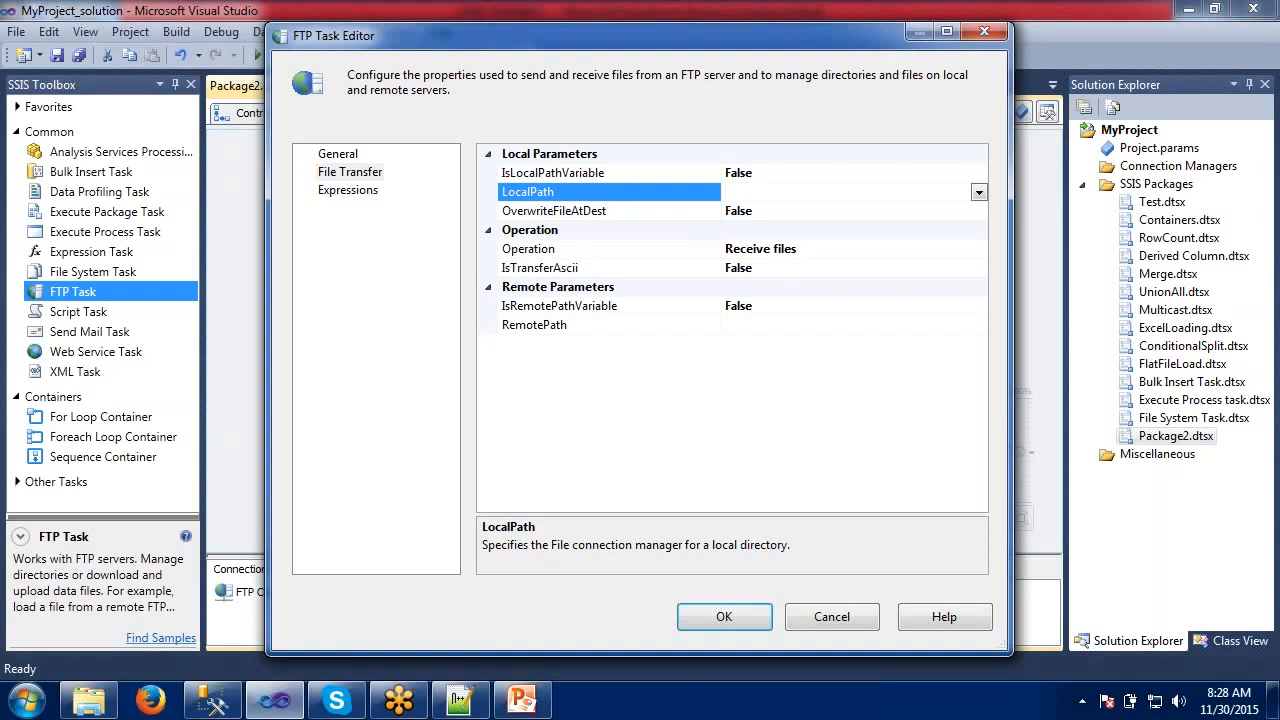
pyautogui.click(847, 325)
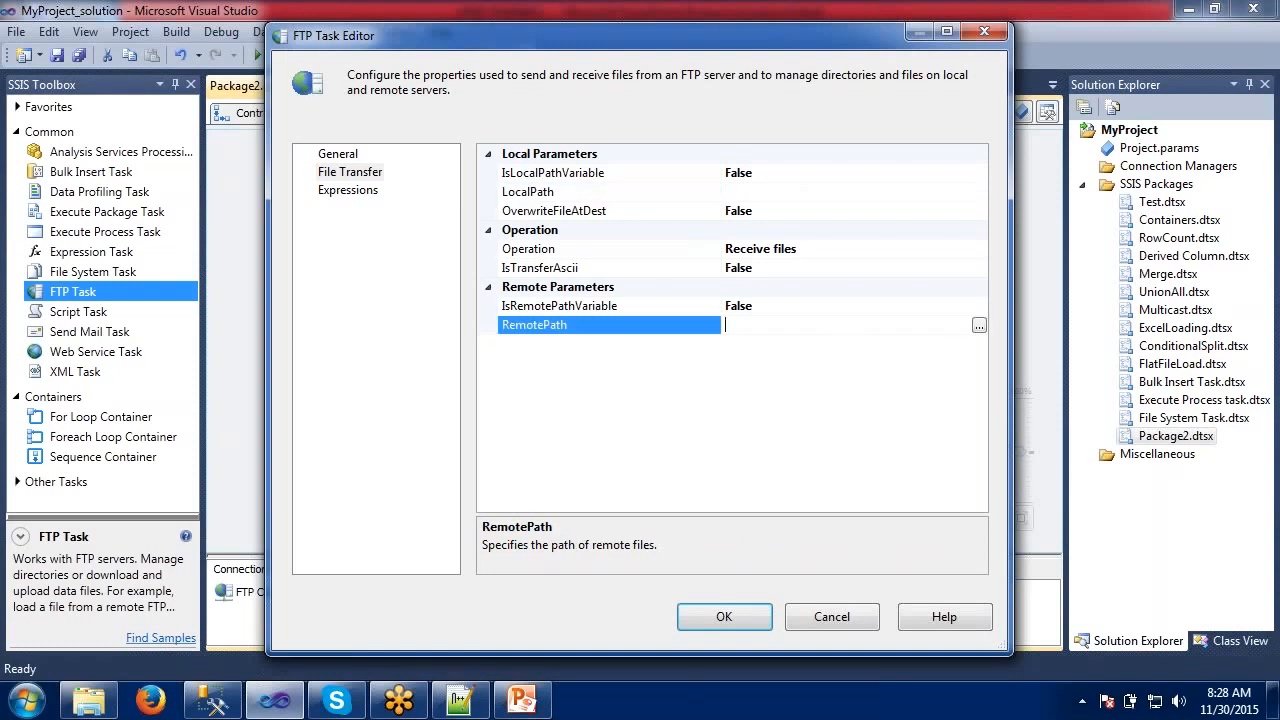
pyautogui.click(978, 326)
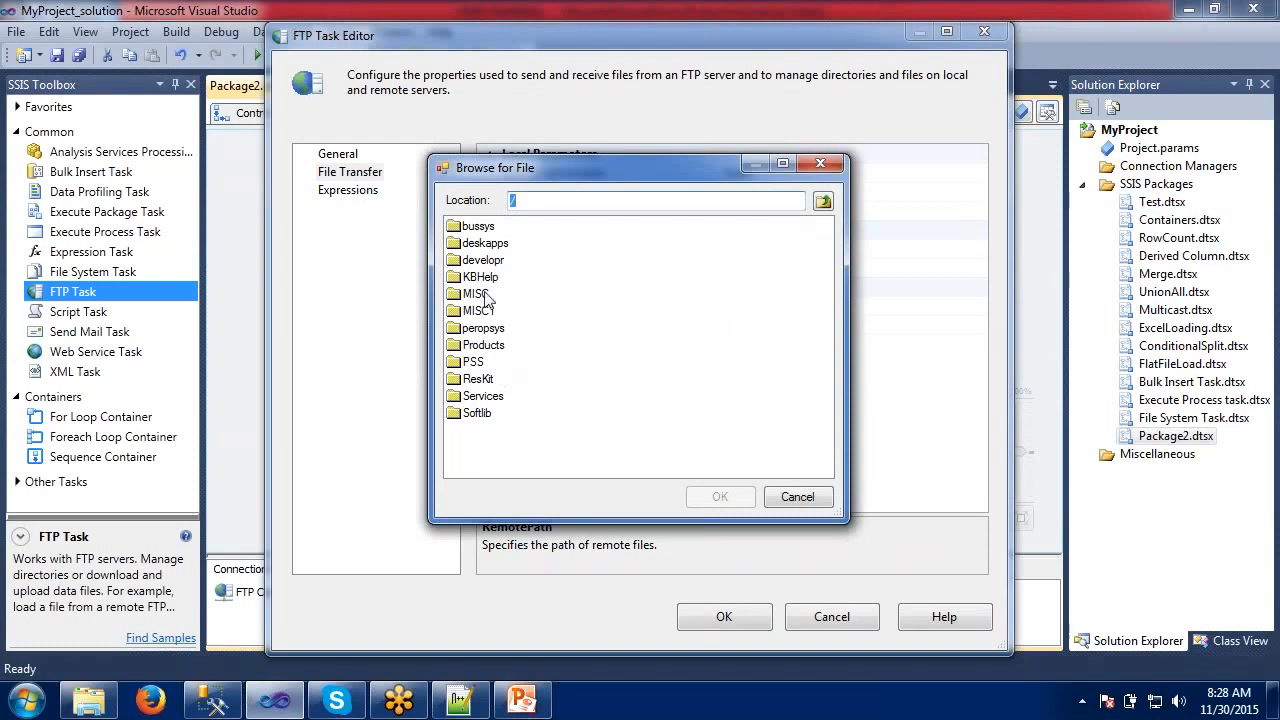
pyautogui.click(480, 228)
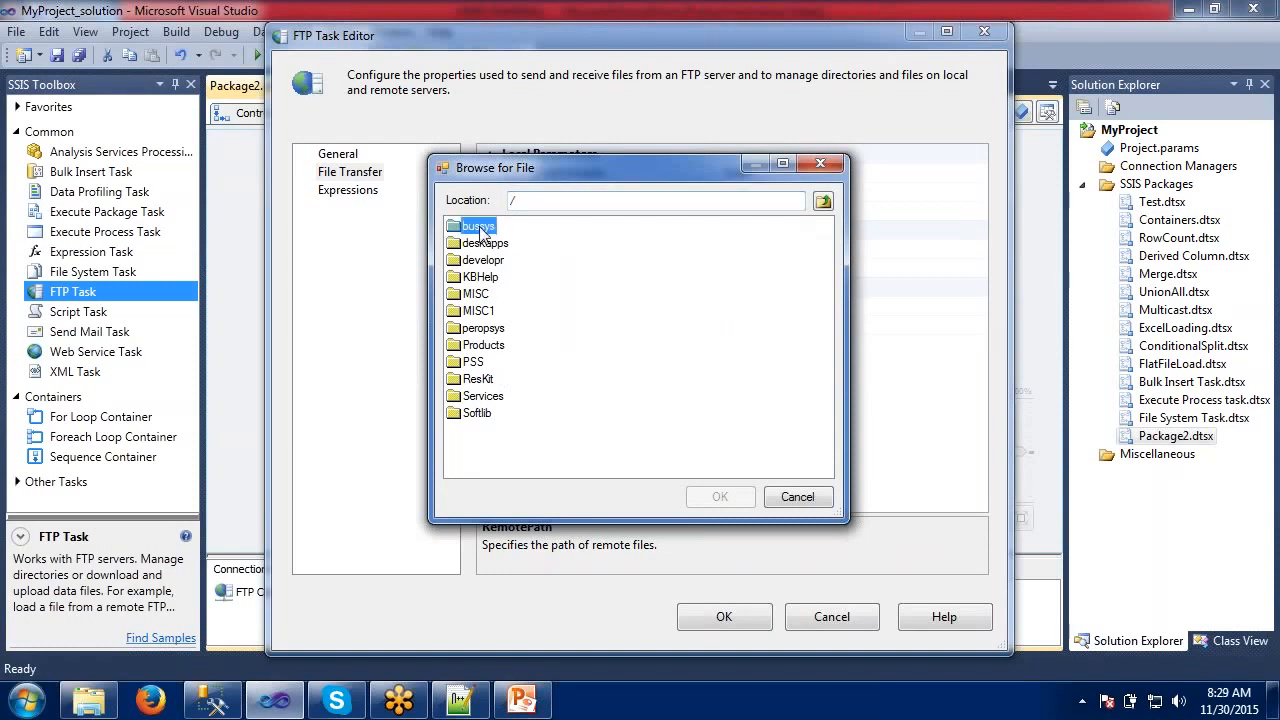
pyautogui.doubleClick(480, 228)
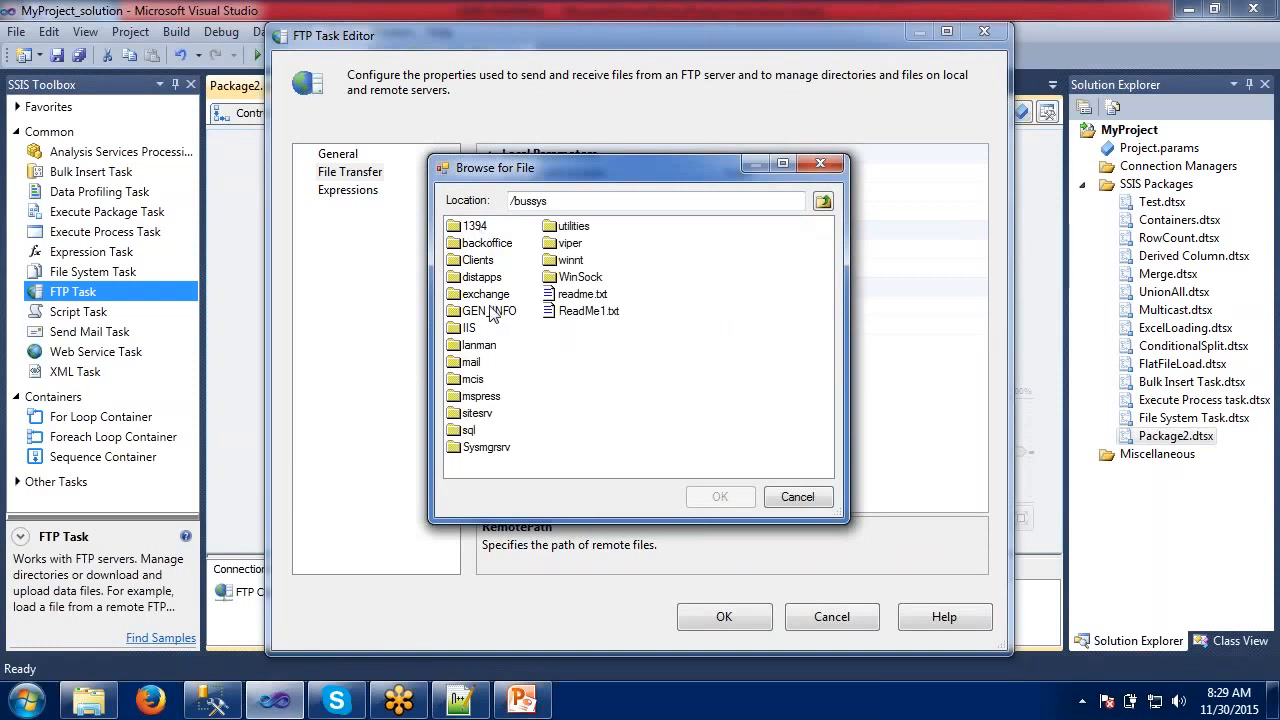
pyautogui.click(576, 296)
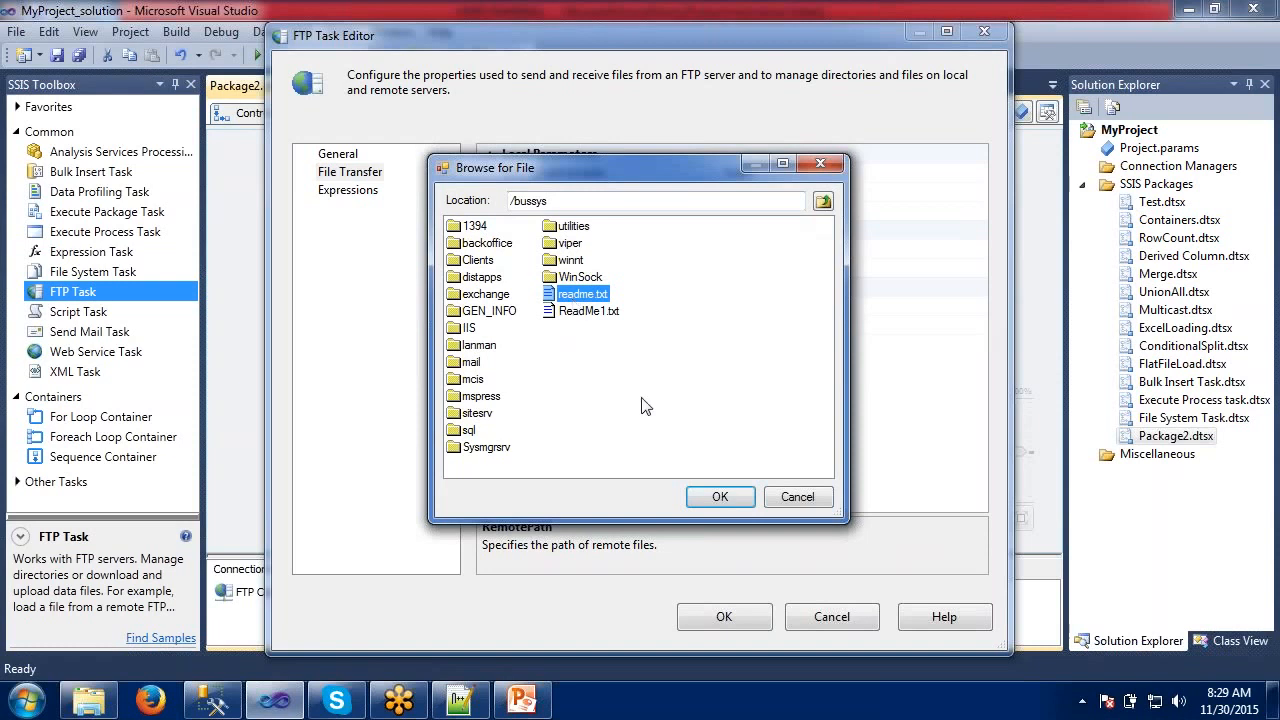
pyautogui.click(720, 497)
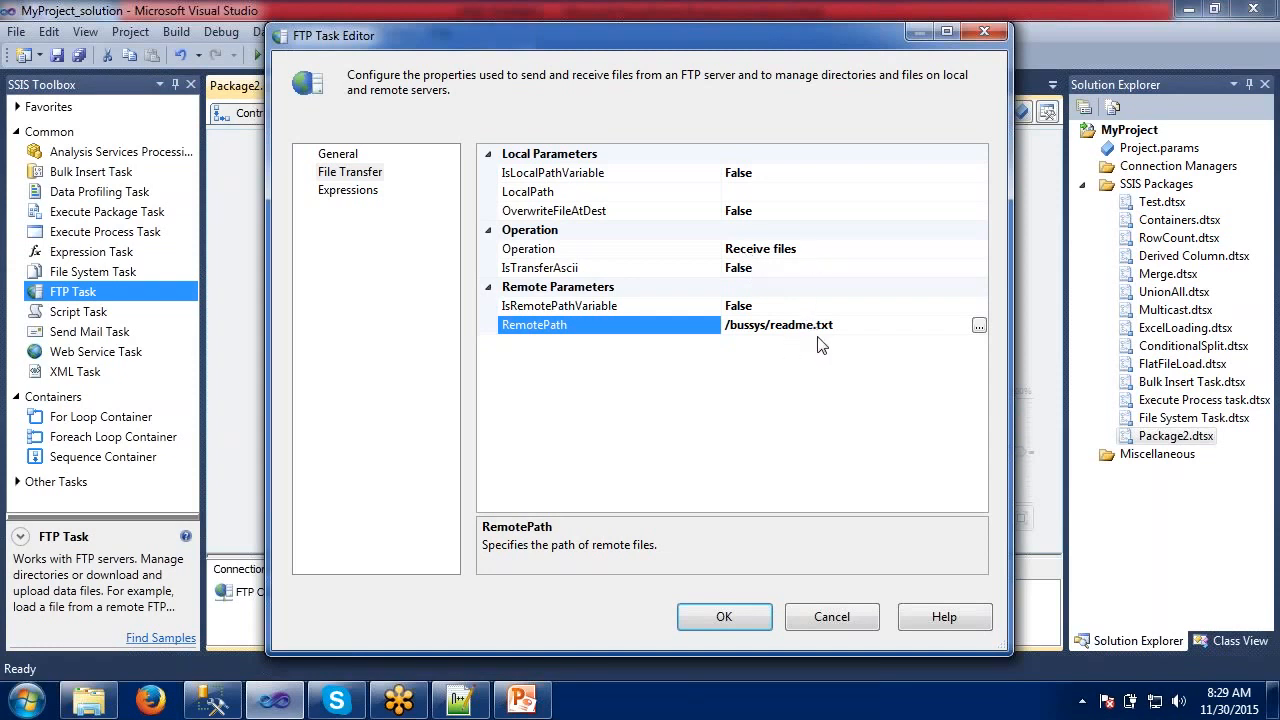
# - Create a file connection to the existing Training\Source folder on the desktop as the LocalPath, and save the FTP Task's settings
pyautogui.click(797, 192)
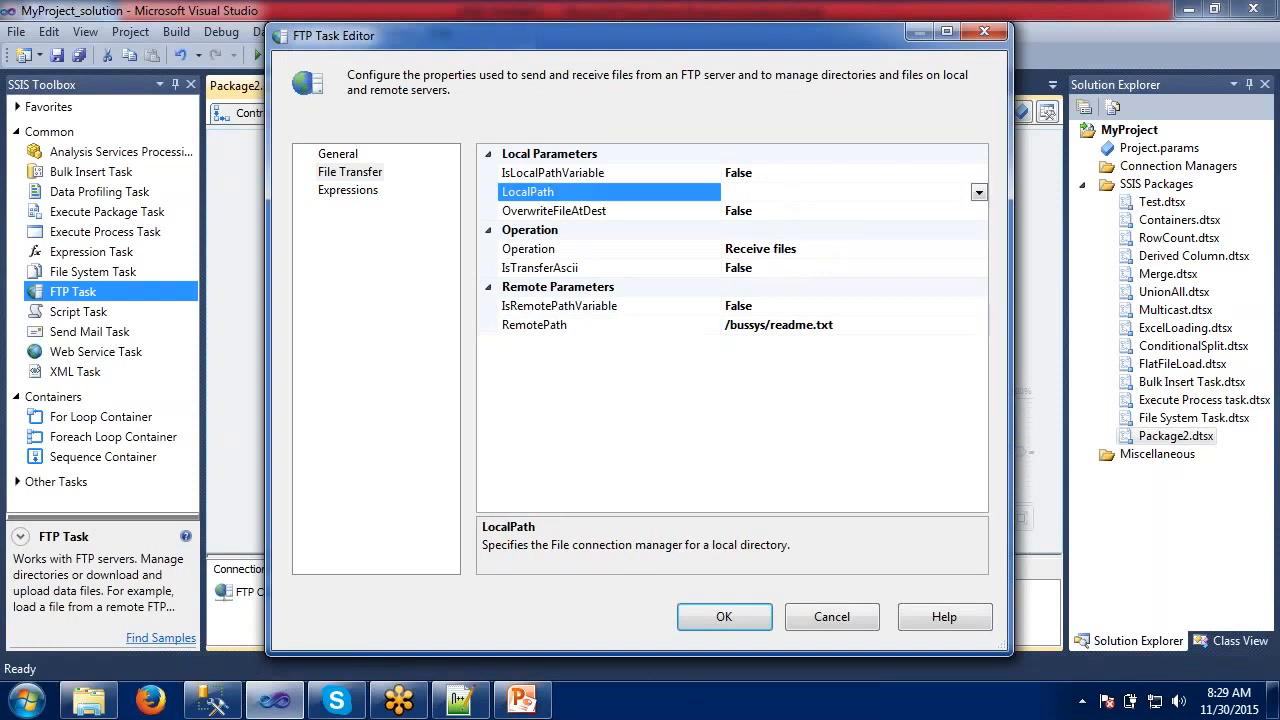
pyautogui.click(978, 192)
pyautogui.click(826, 213)
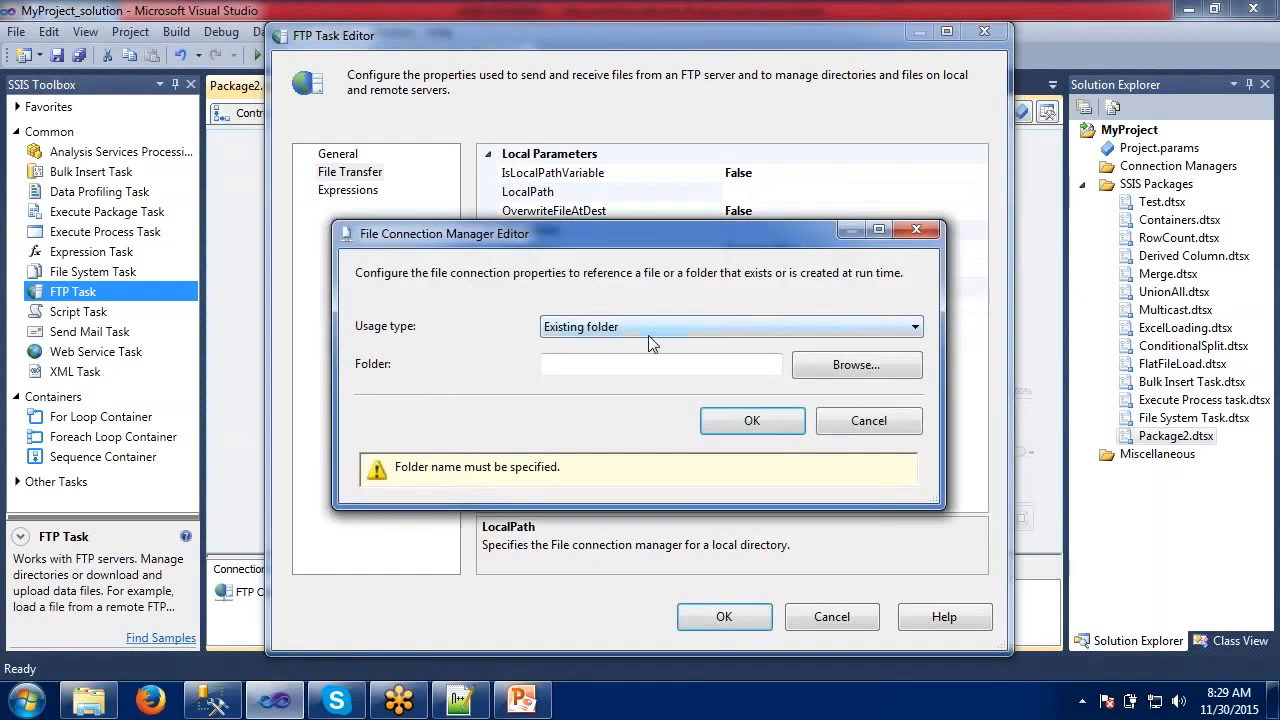
pyautogui.click(810, 370)
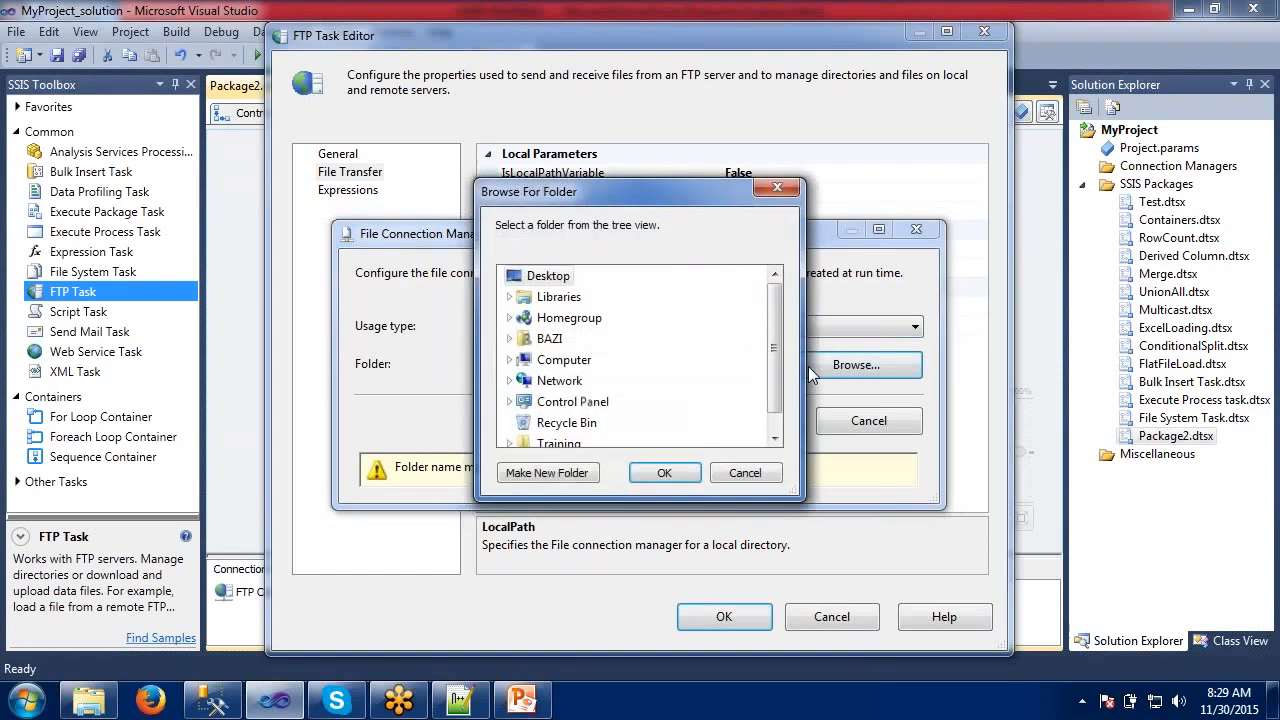
pyautogui.moveTo(777, 326); pyautogui.dragTo(766, 423)
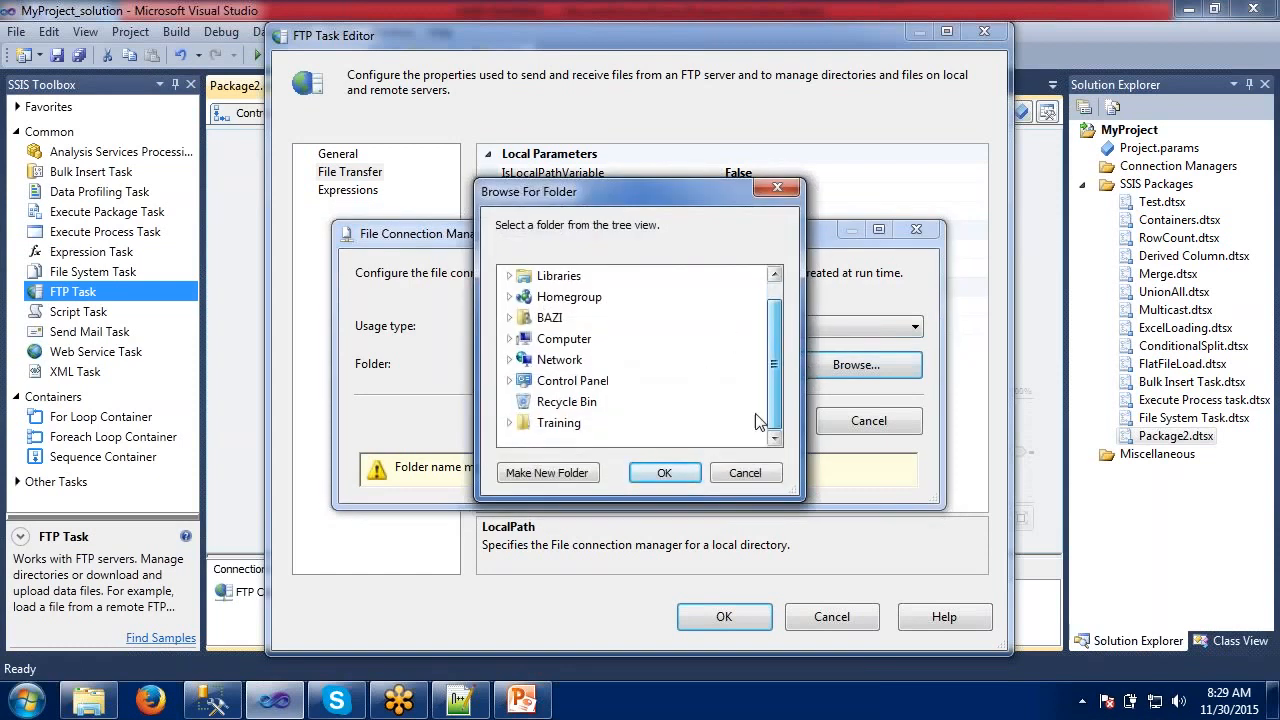
pyautogui.click(509, 423)
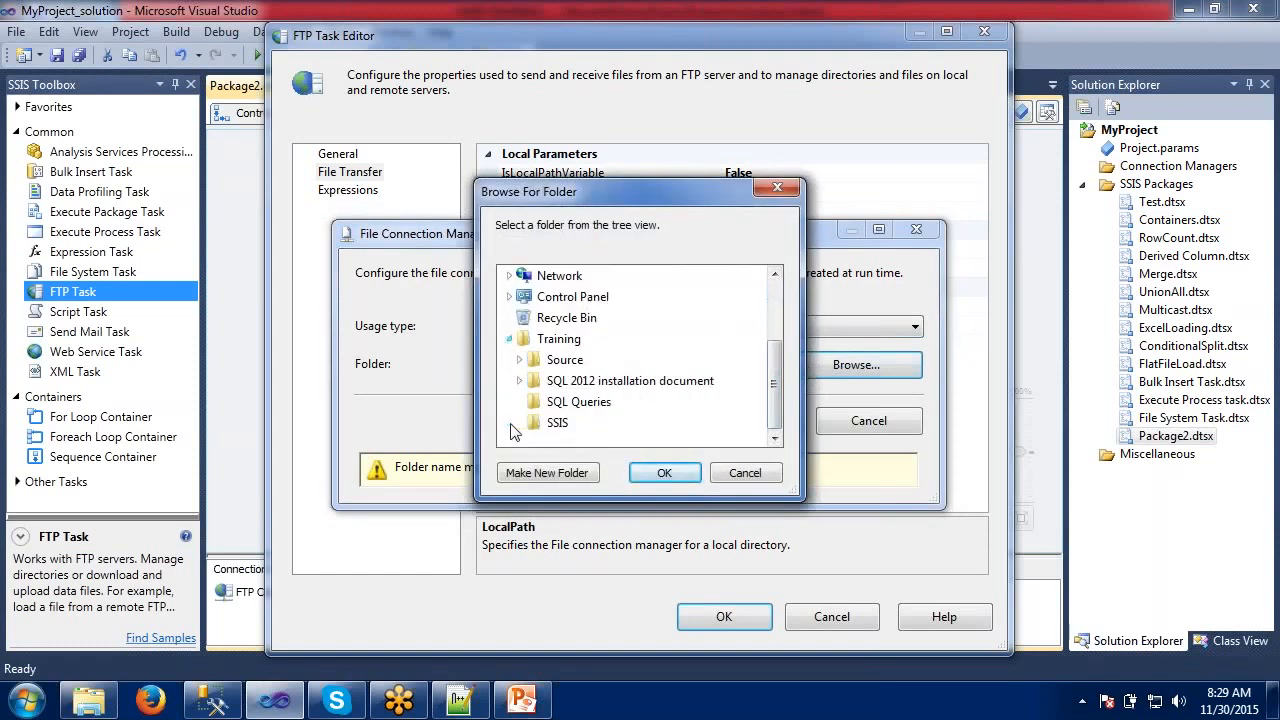
pyautogui.click(520, 361)
pyautogui.click(563, 361)
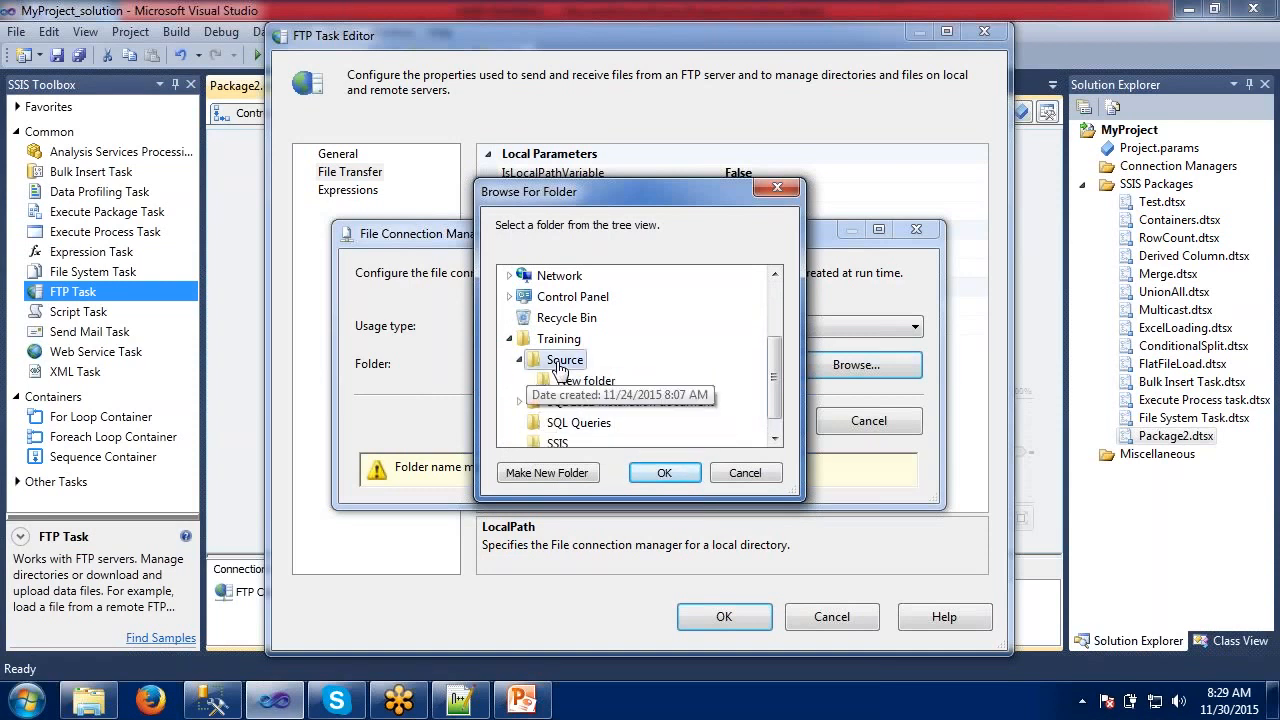
pyautogui.click(668, 474)
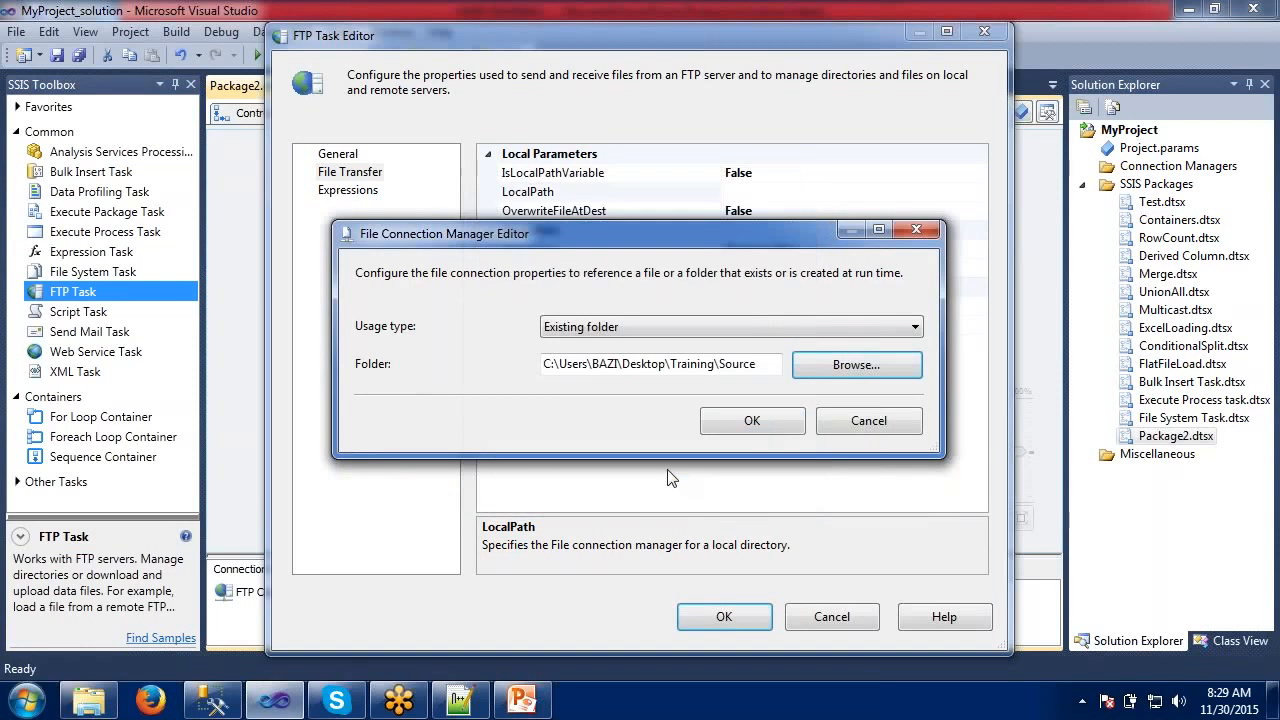
pyautogui.click(740, 422)
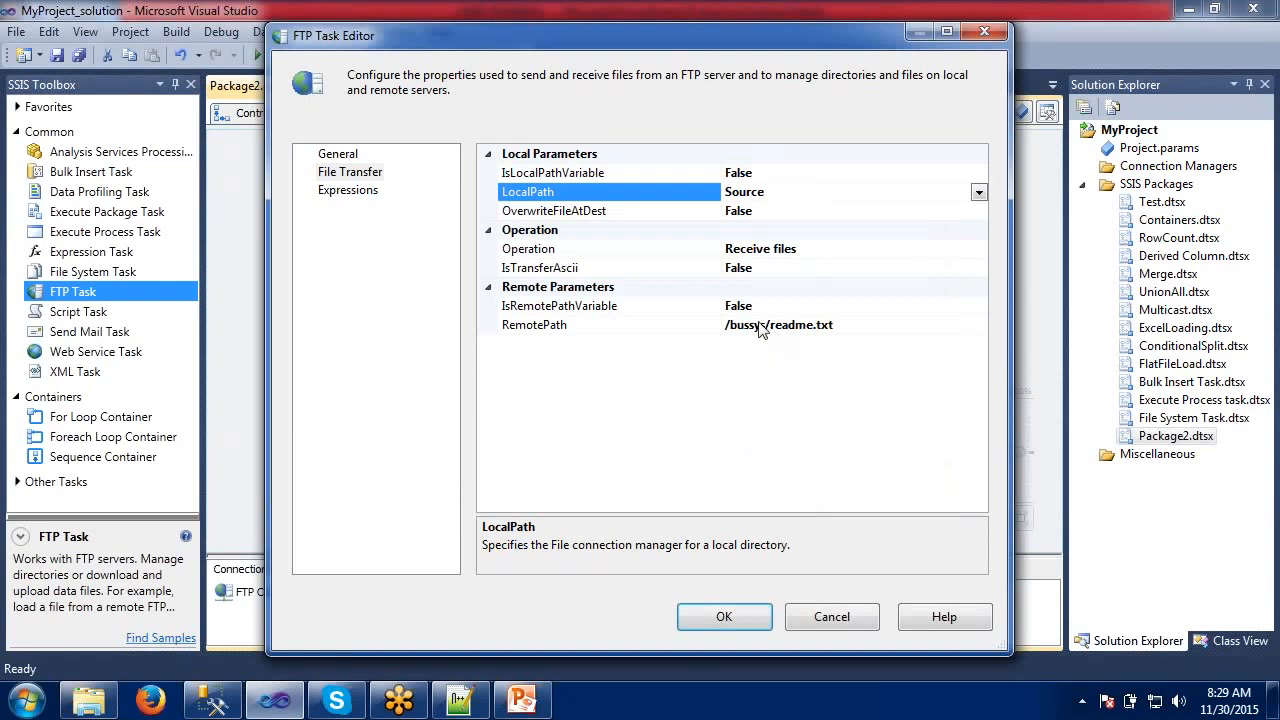
pyautogui.click(740, 622)
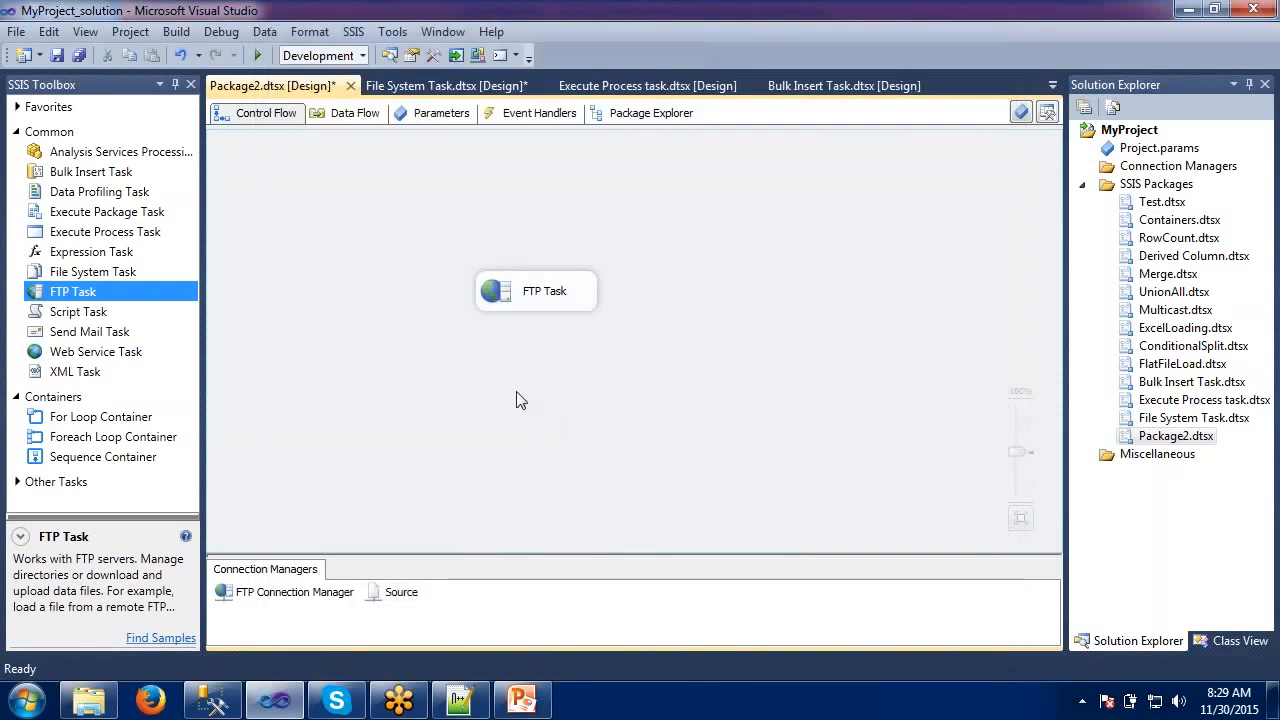
# - Save Package2.dtsx, run it, and stop debugging once execution completes
pyautogui.hotkey('ctrl', 's')
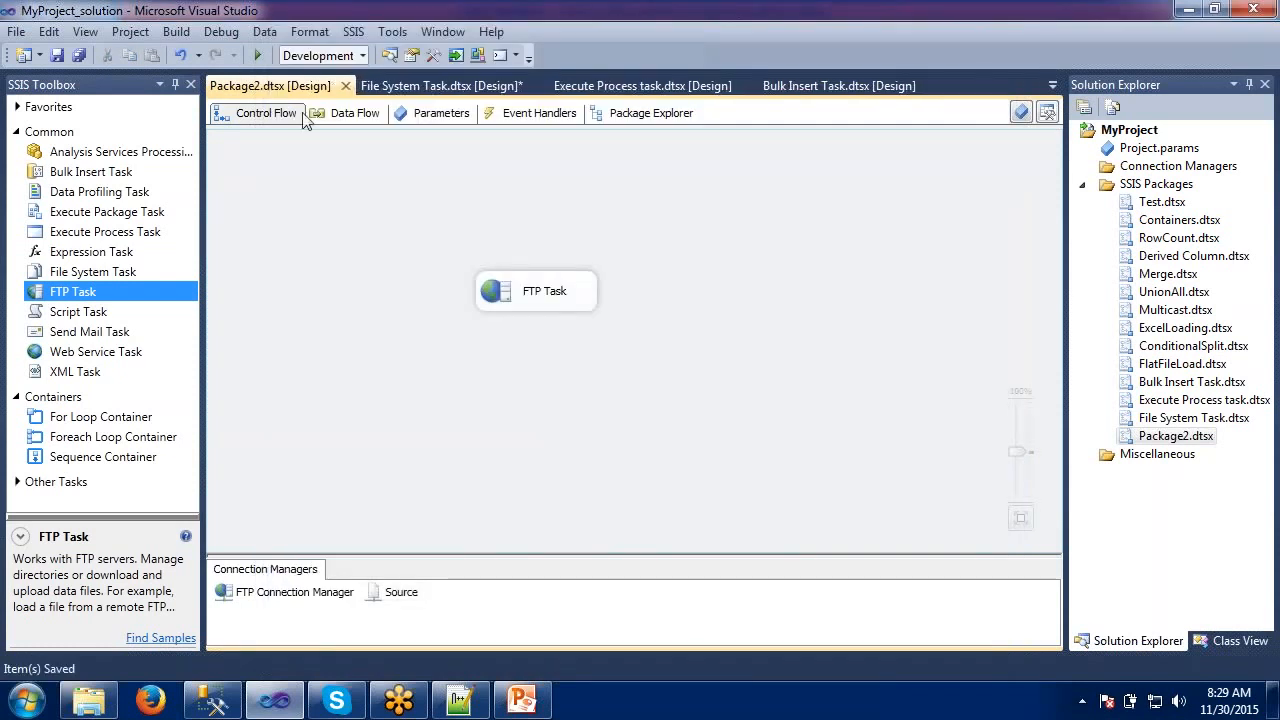
pyautogui.click(257, 57)
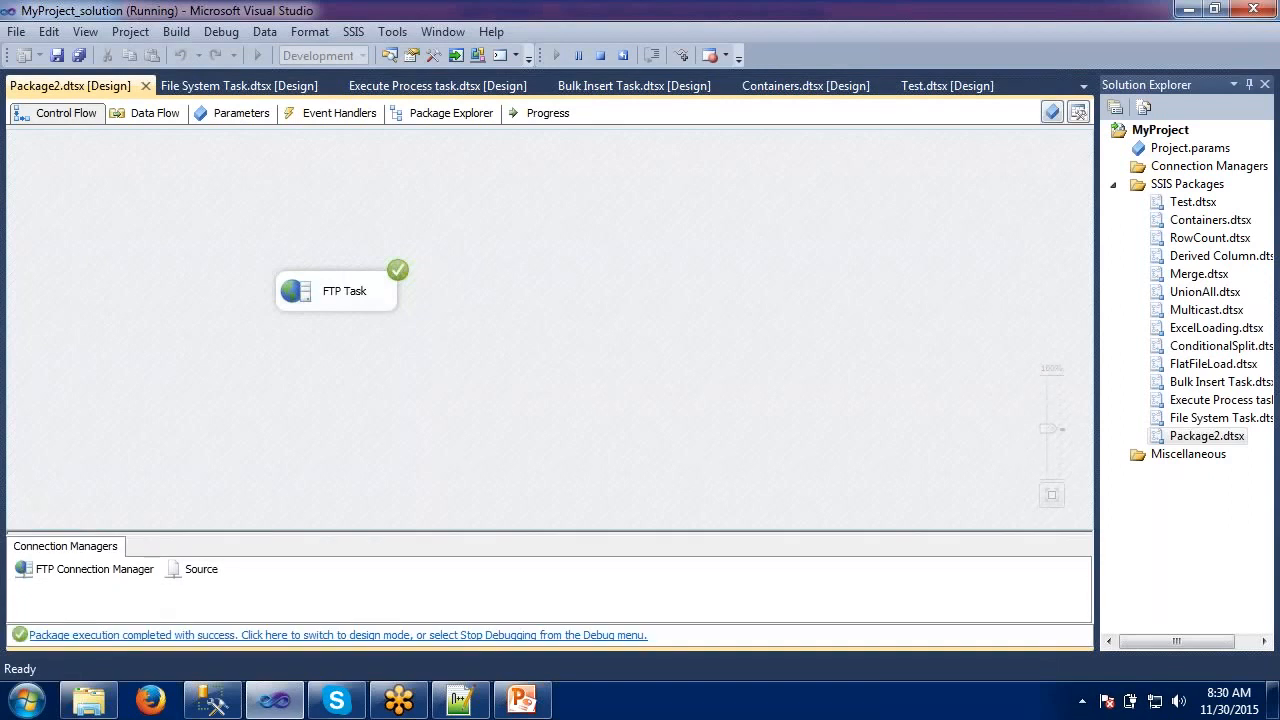
pyautogui.click(601, 56)
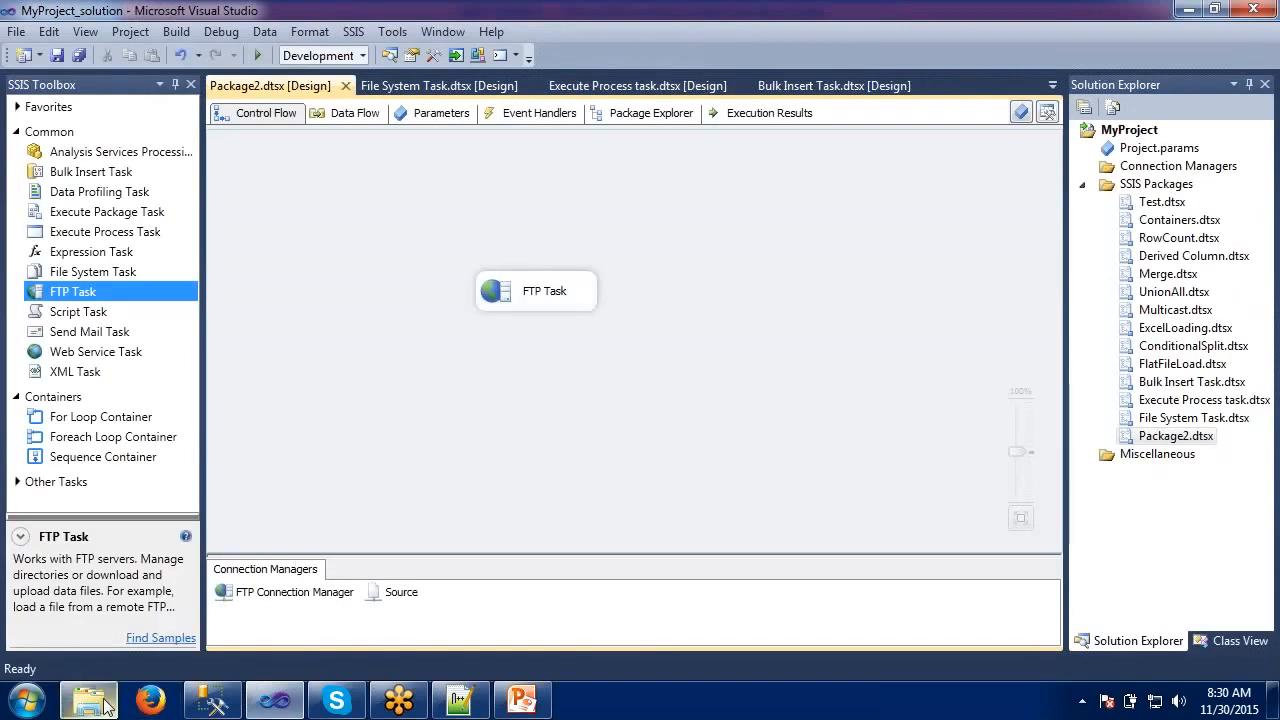
# - Switch to Windows Explorer, sort the Source folder by date modified and check the downloaded readme file
pyautogui.click(107, 703)
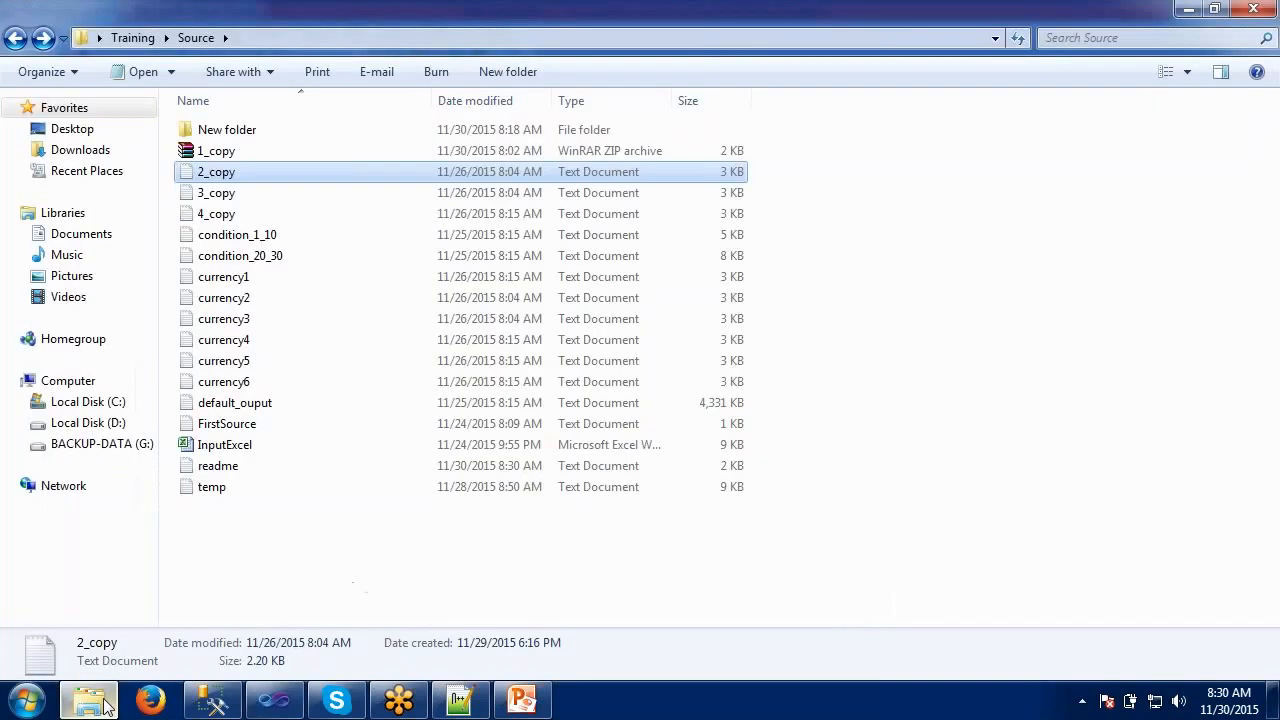
pyautogui.click(237, 573)
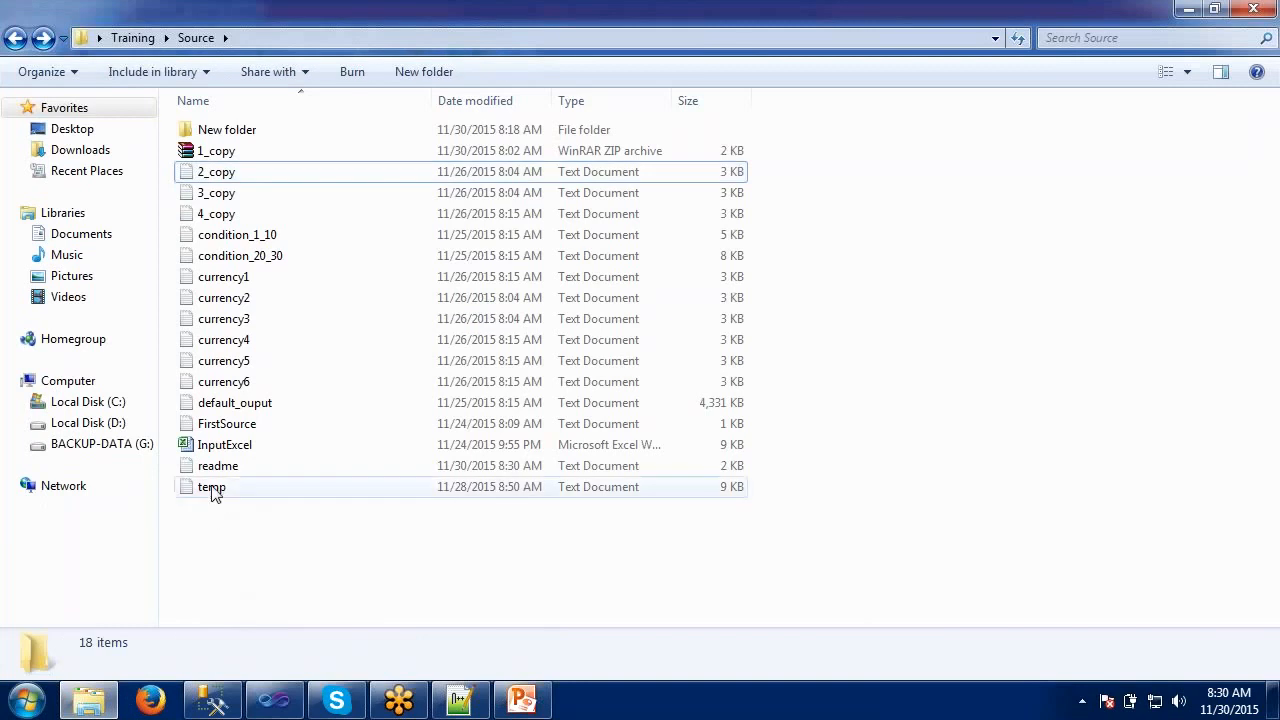
pyautogui.click(497, 103)
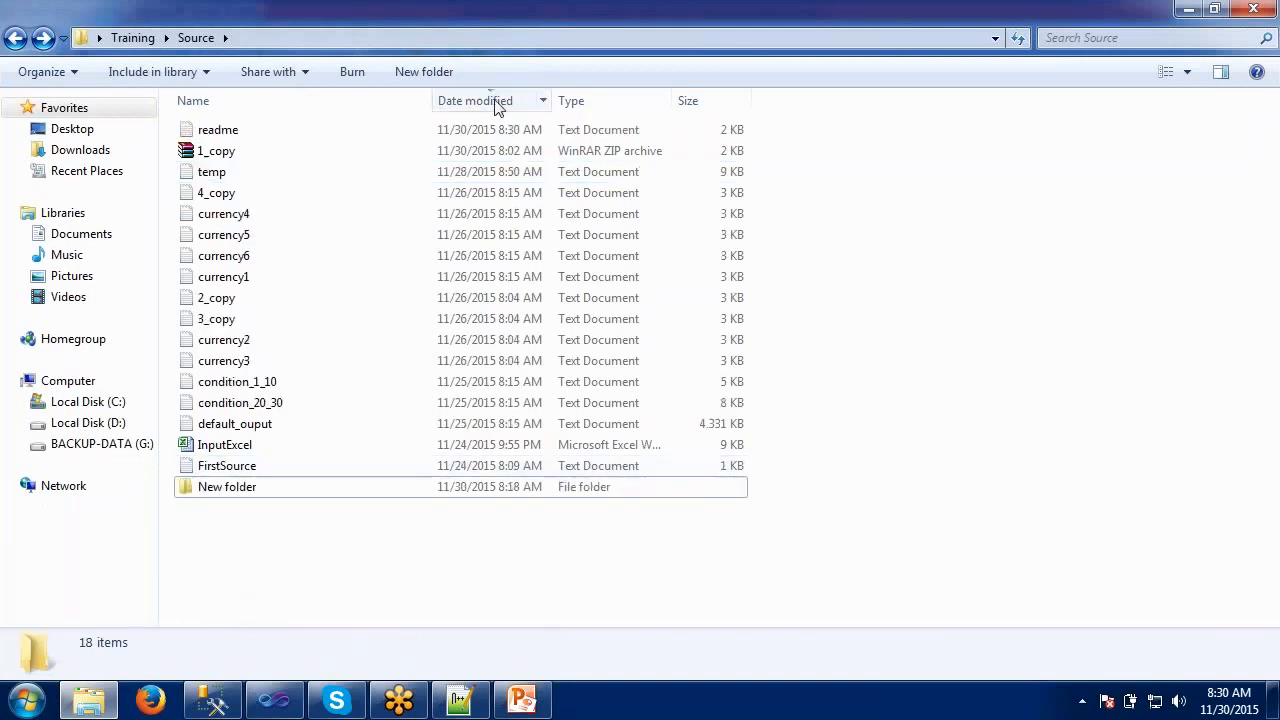
pyautogui.click(249, 135)
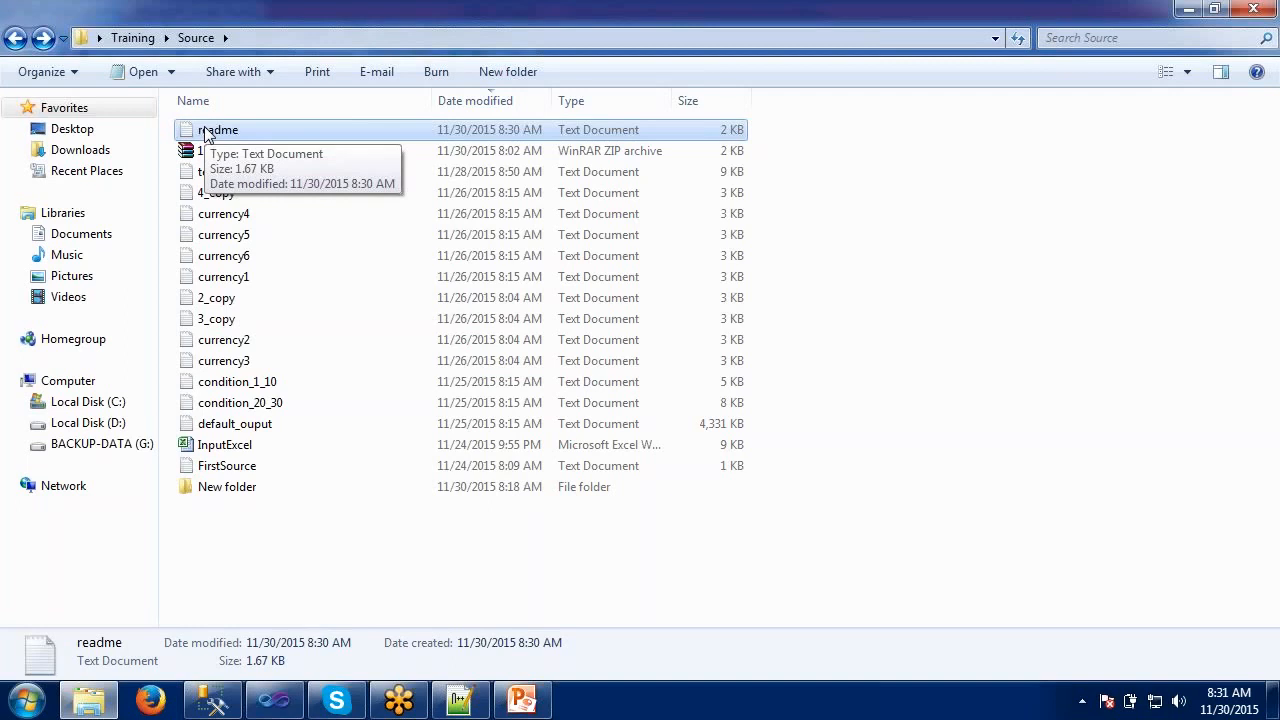
# - Return to Visual Studio and save Package2.dtsx
pyautogui.click(274, 700)
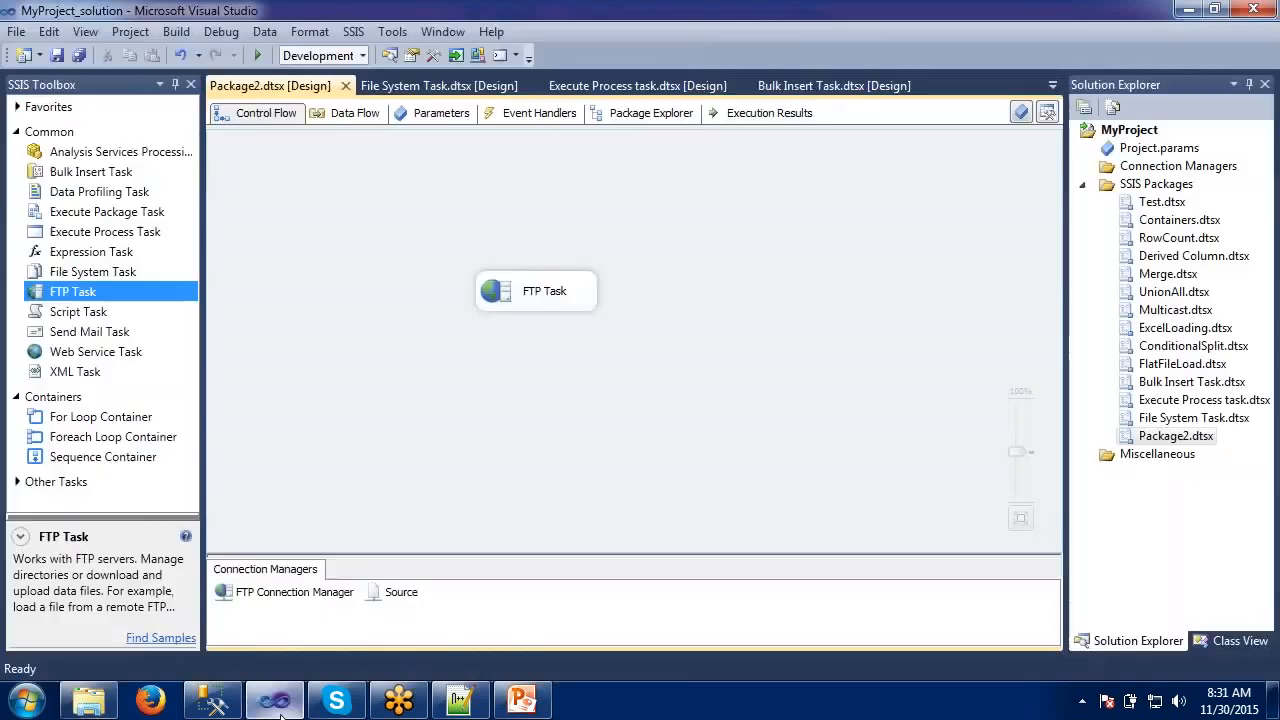
pyautogui.hotkey('ctrl', 's')
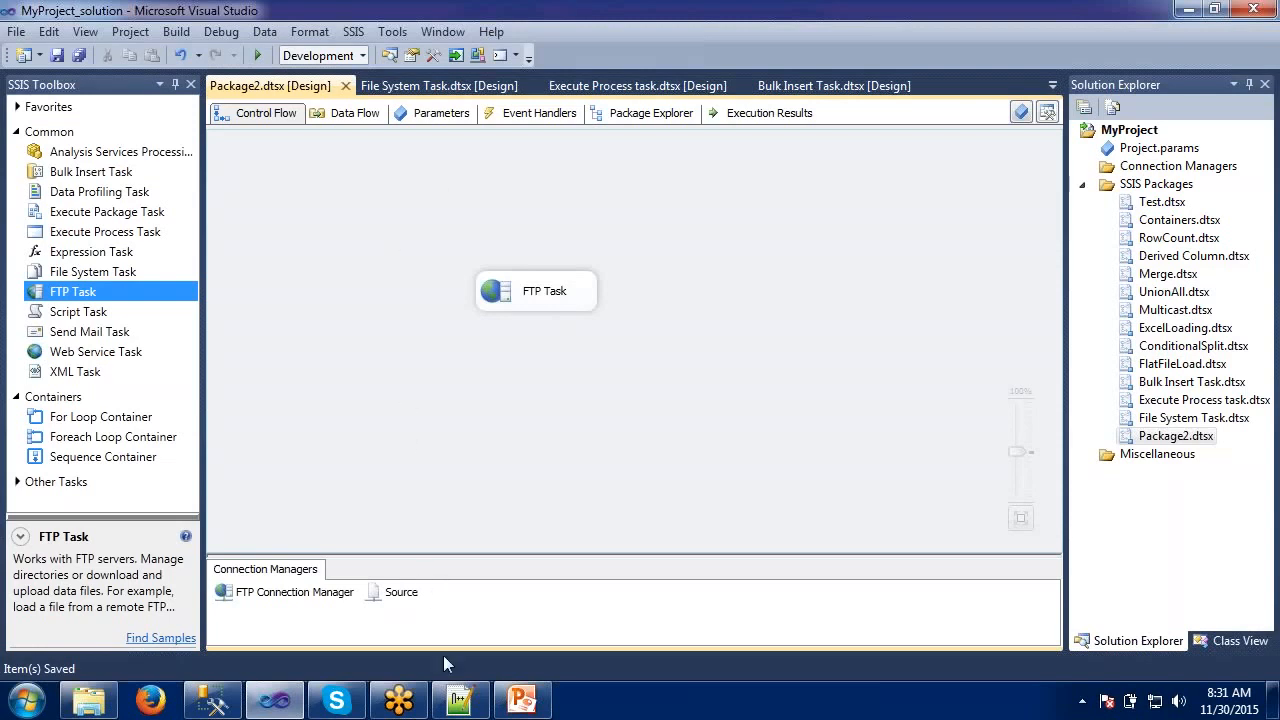
# - Switch to the Notepad++ notes and append the order marker "----1" to the FTP Task heading
pyautogui.click(459, 703)
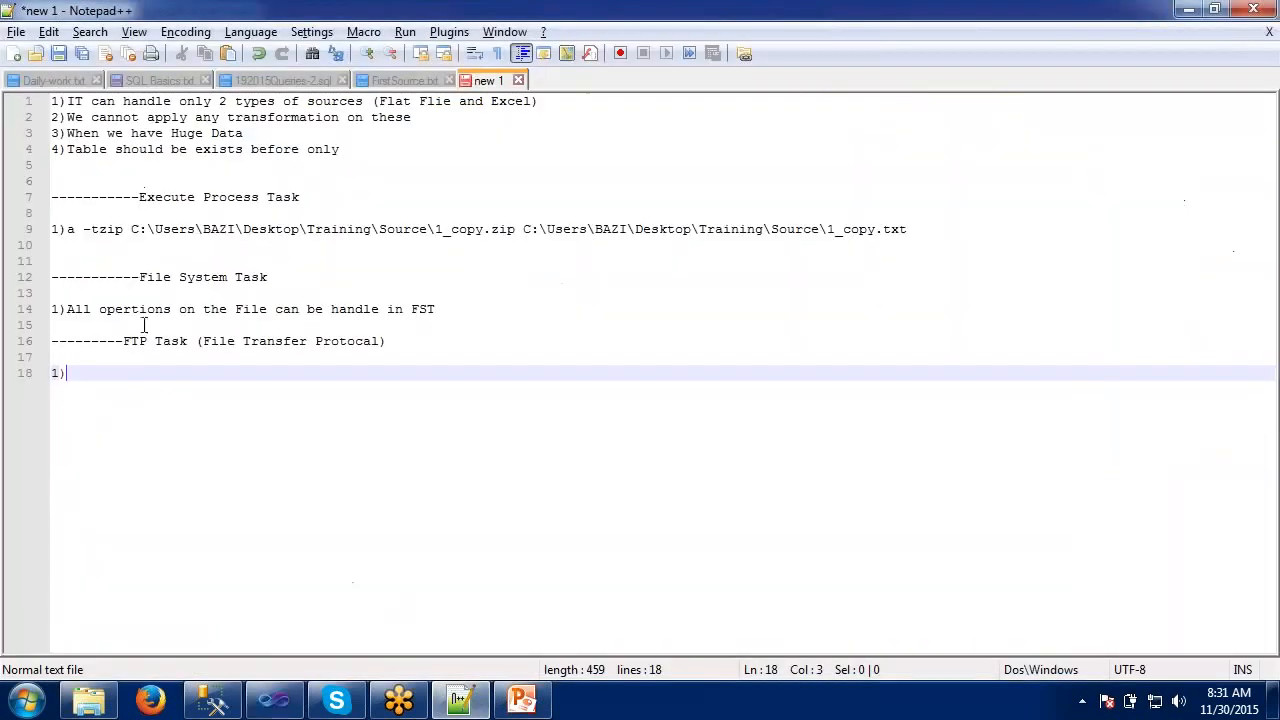
pyautogui.click(450, 341)
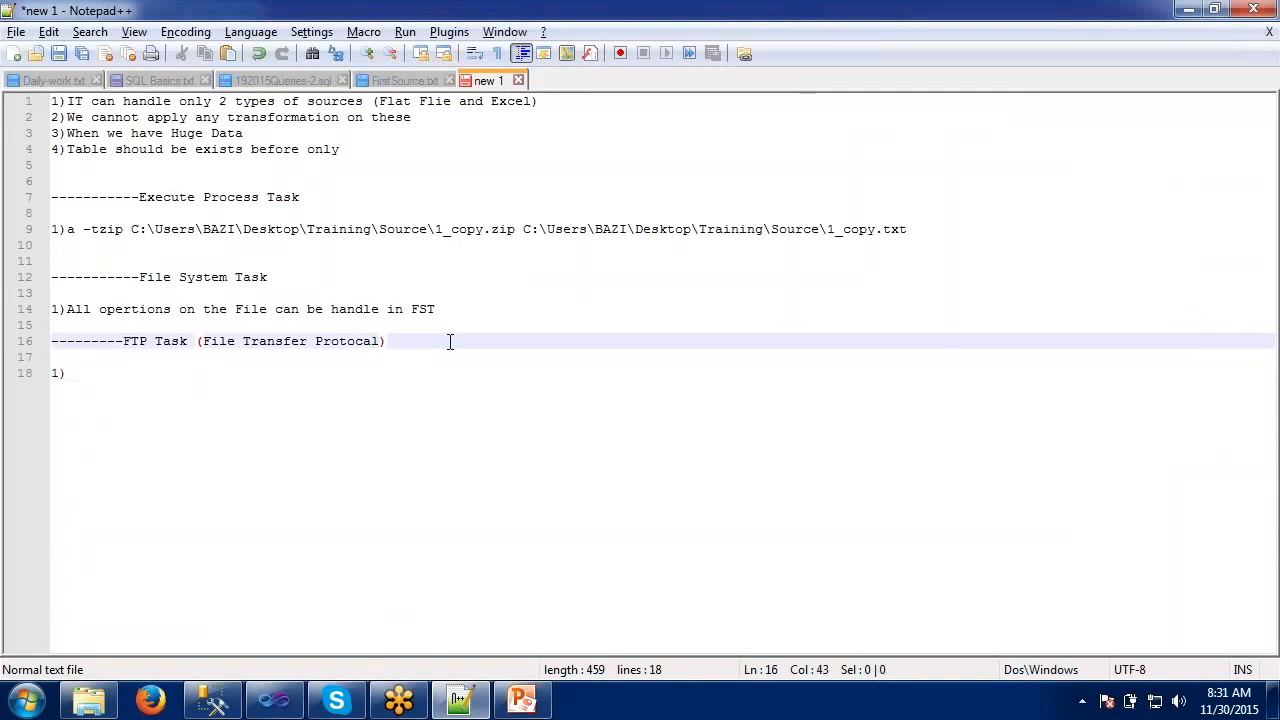
pyautogui.write('-')
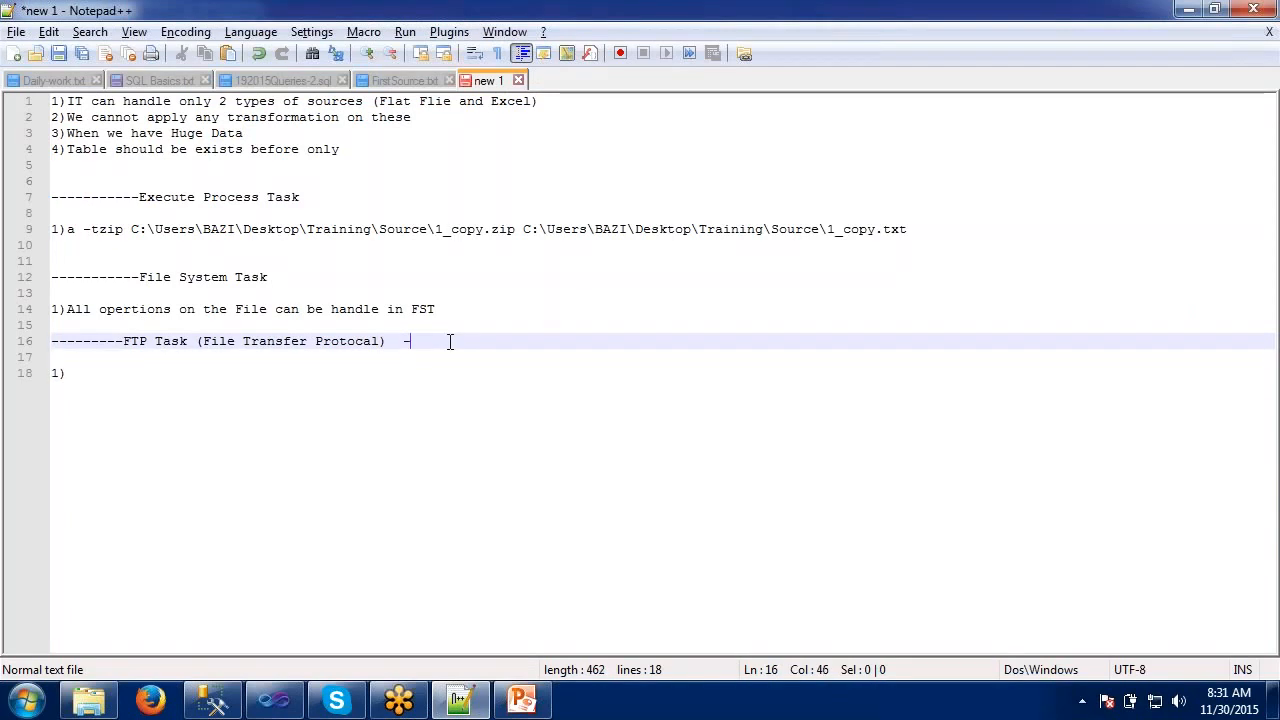
pyautogui.write('---1')
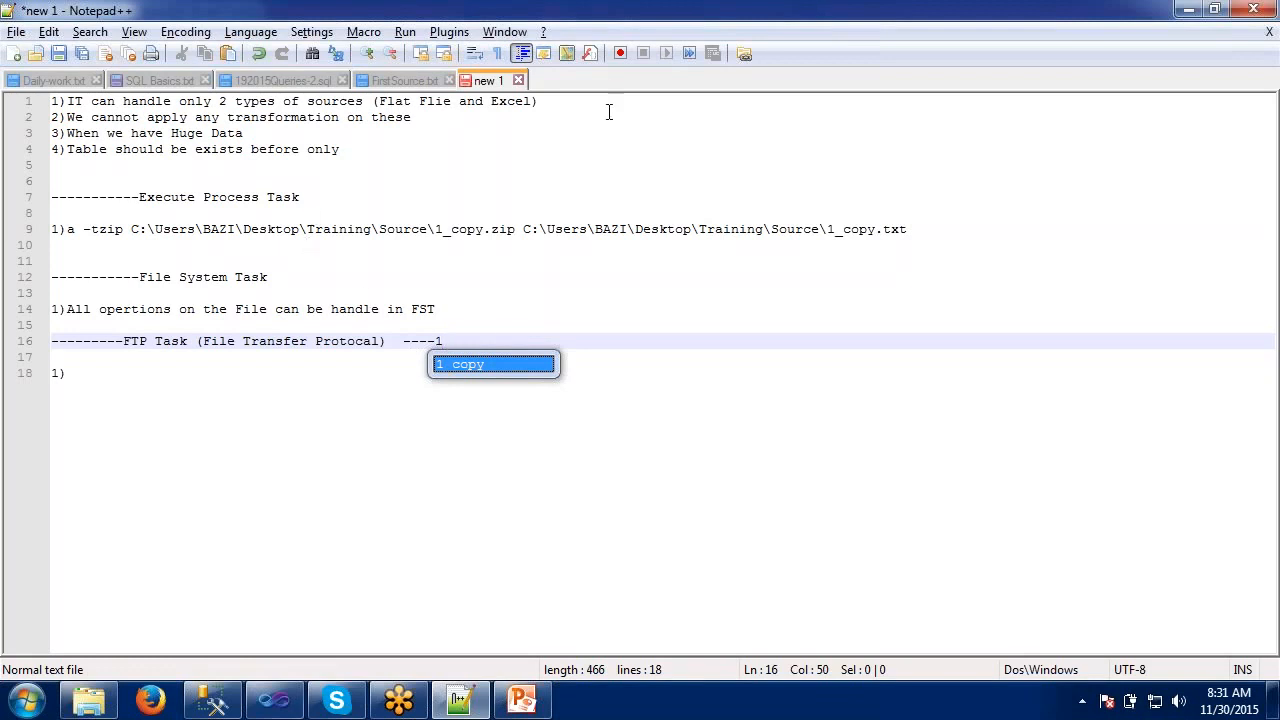
# - Insert the heading "---------Bulk Insert task" above the first list of notes and append the order marker "----2" to it
pyautogui.click(53, 104)
pyautogui.press('Return')
pyautogui.press('Up')
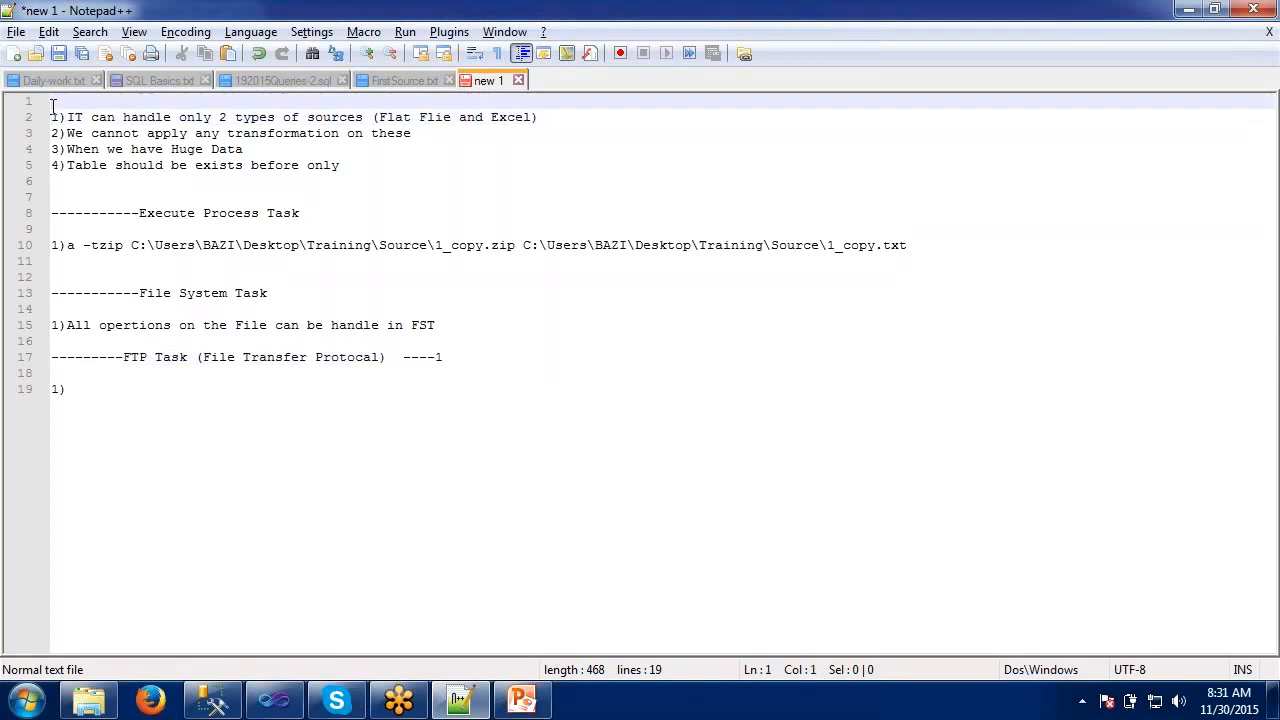
pyautogui.write('---------B')
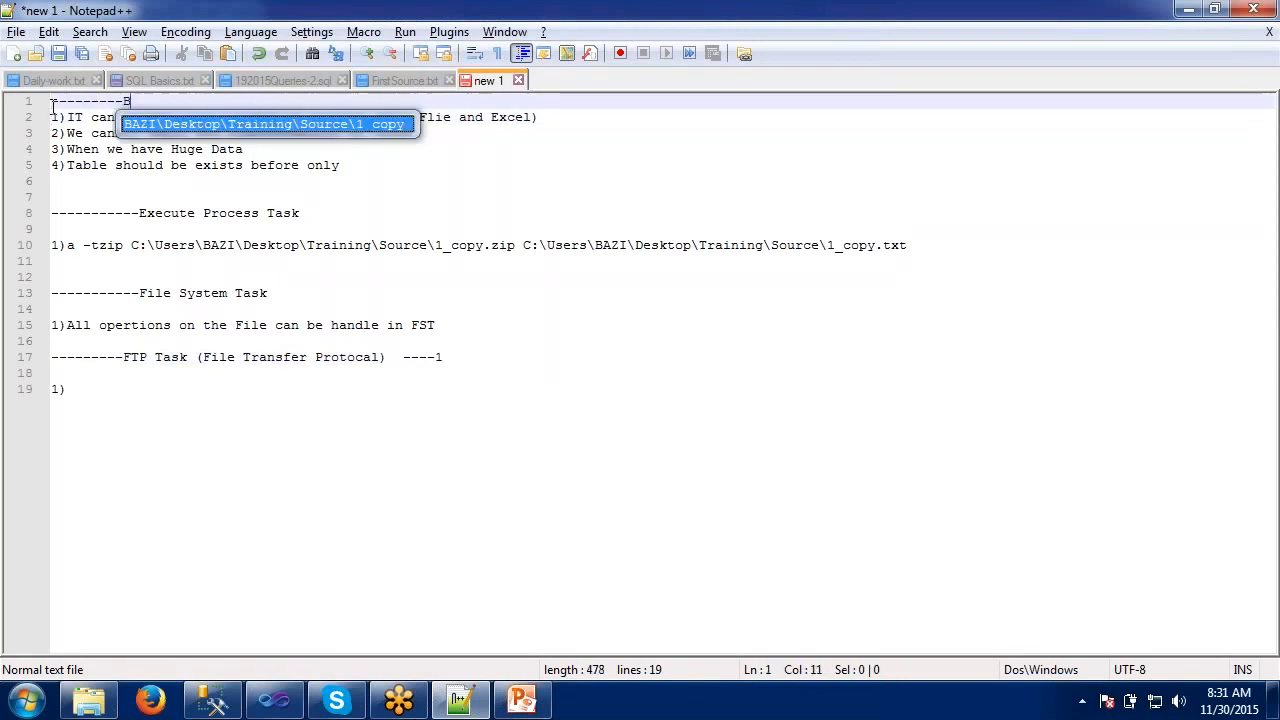
pyautogui.write('ulk In')
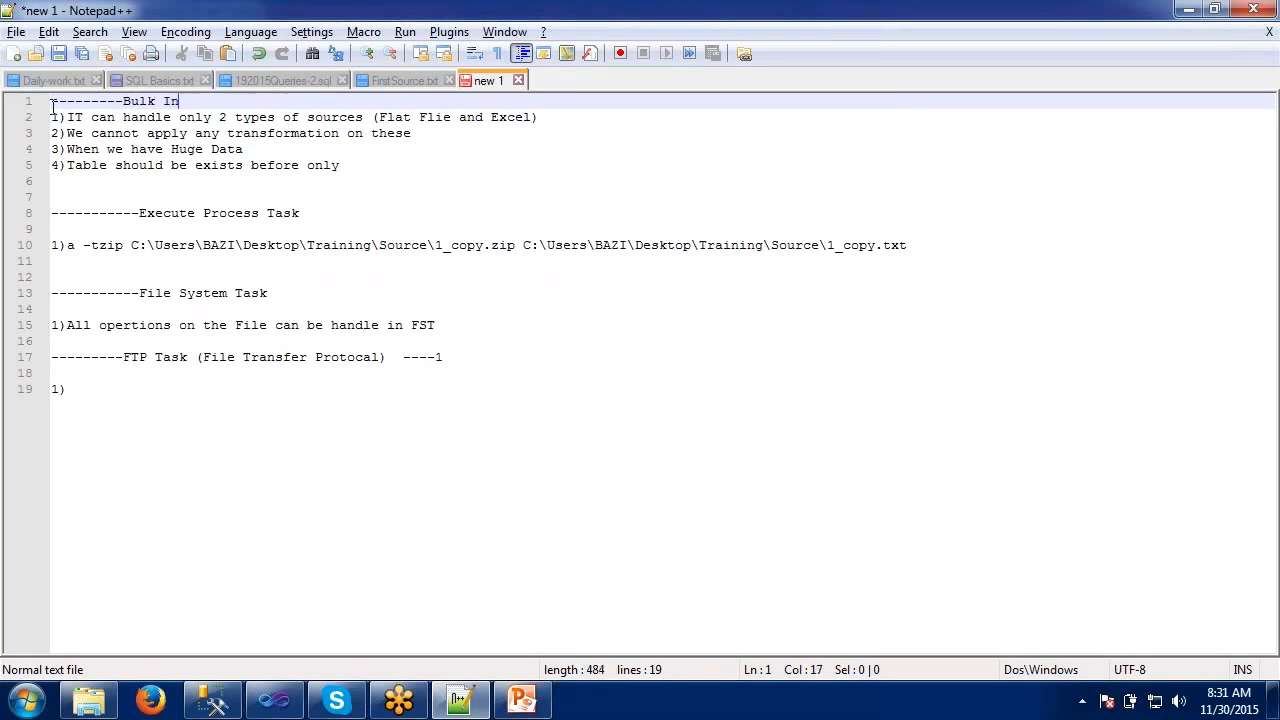
pyautogui.write('sert i')
pyautogui.press('BackSpace')
pyautogui.write('task')
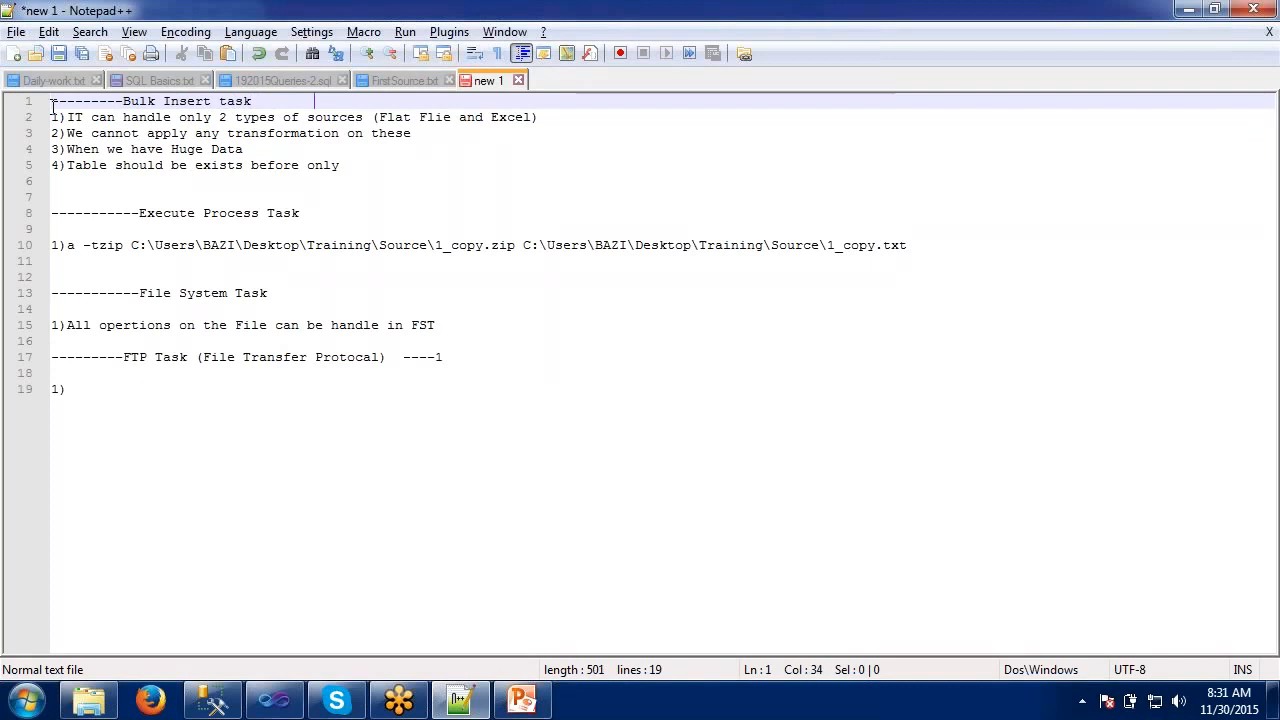
pyautogui.press('BackSpace')
pyautogui.press('BackSpace')
pyautogui.write('----2')
# - Append the order marker "-----3" to the Execute Process Task heading and "-------4" to the File System Task heading
pyautogui.click(370, 218)
pyautogui.write('-----3')
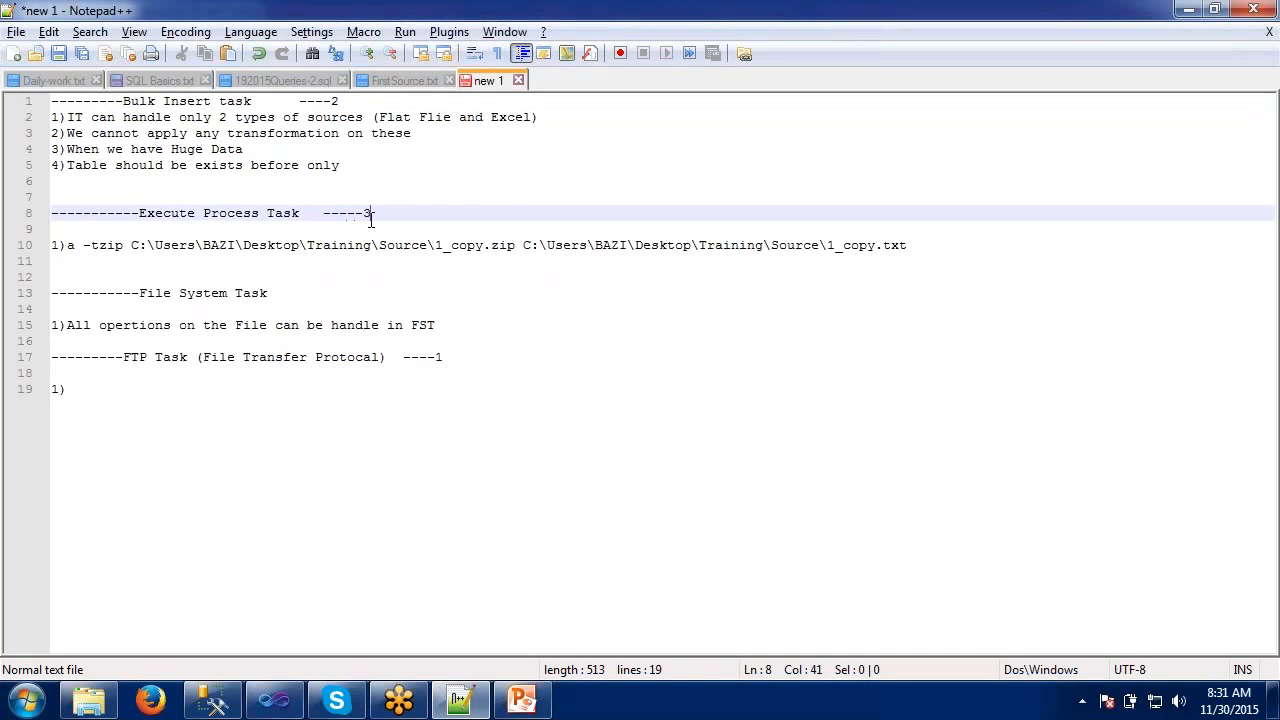
pyautogui.click(309, 292)
pyautogui.write('+++')
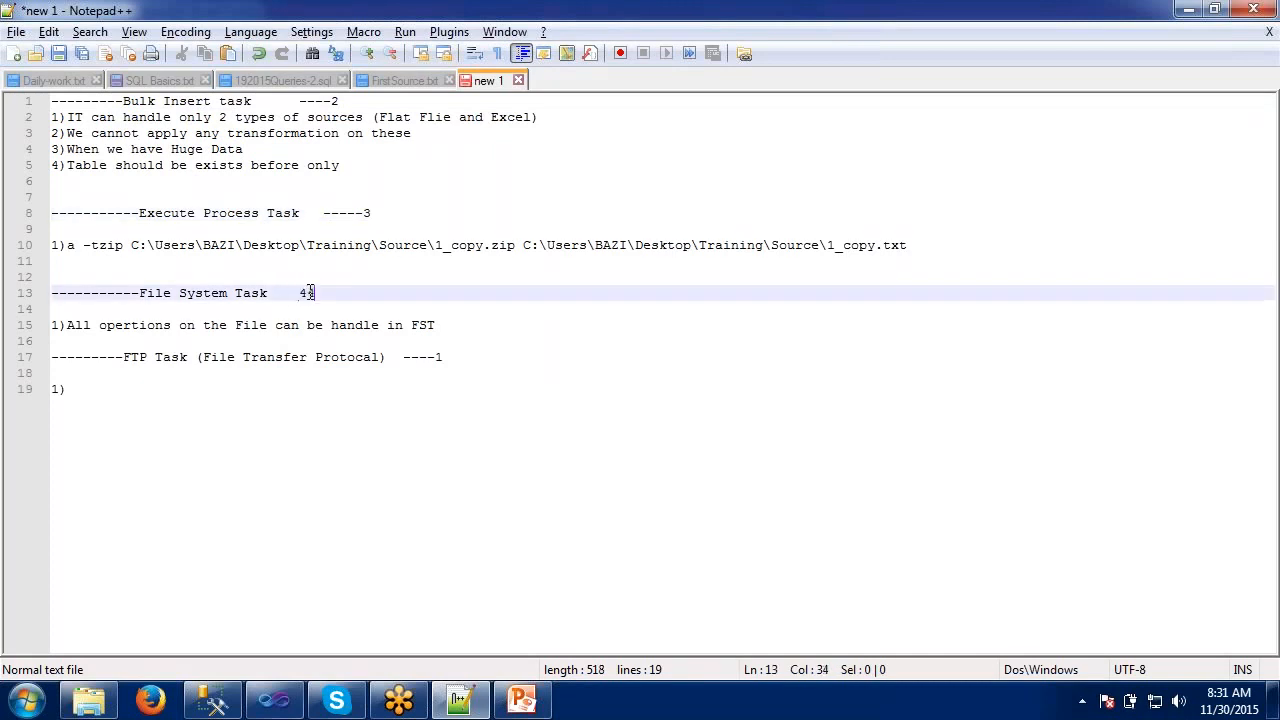
pyautogui.press('BackSpace')
pyautogui.press('BackSpace')
pyautogui.press('BackSpace')
pyautogui.write('-------4')
pyautogui.moveTo(127, 100); pyautogui.dragTo(251, 101)
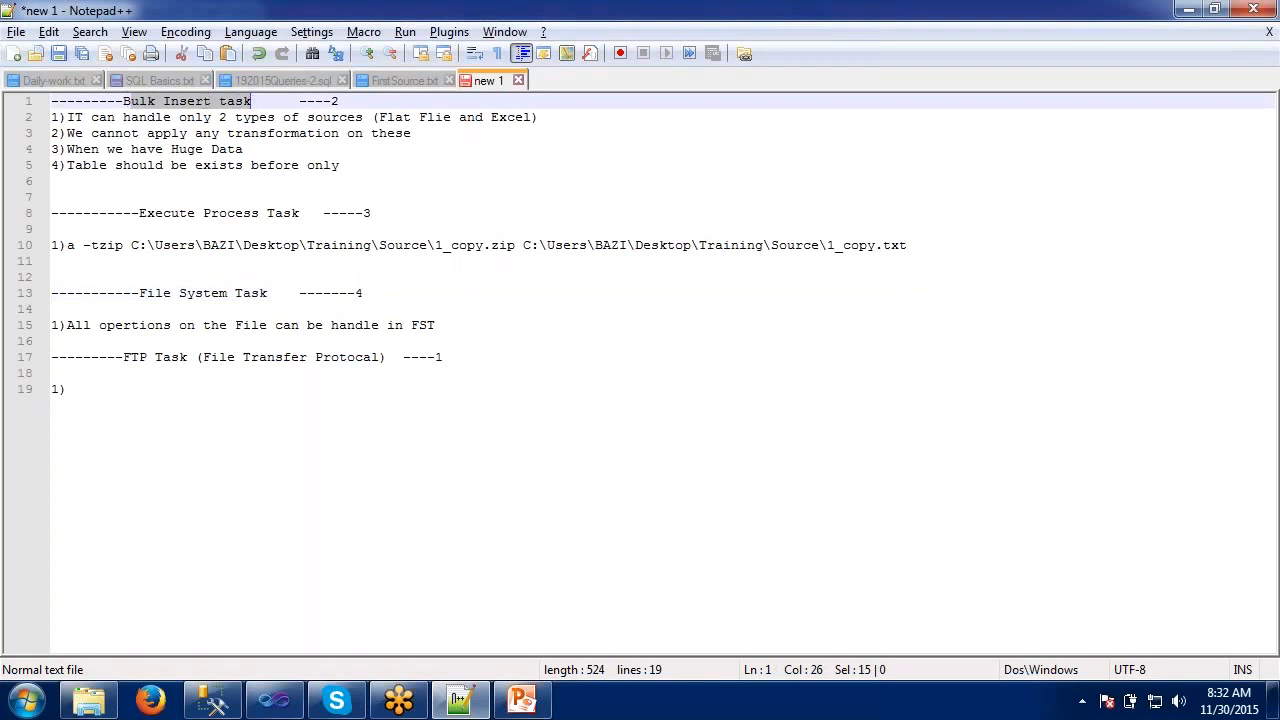
pyautogui.click(195, 133)
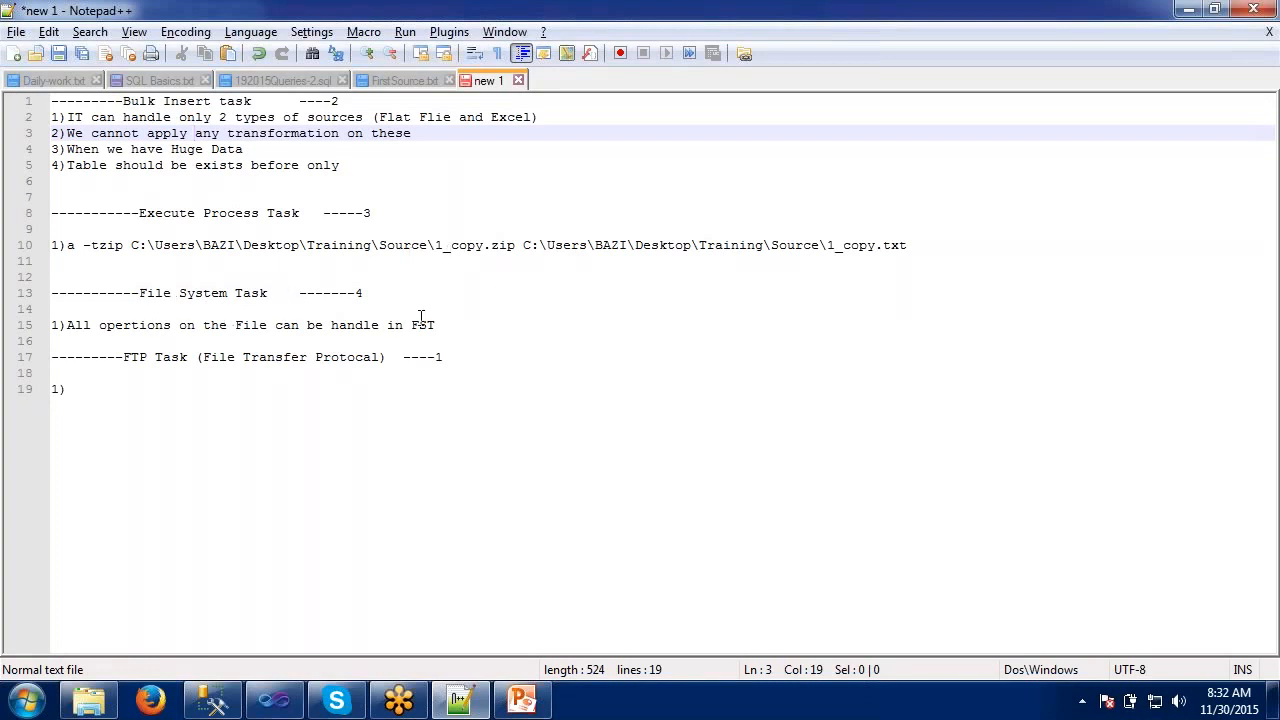
# - Add the line "2)Move it to back folder" under the File System Task notes, and switch back to Visual Studio
pyautogui.click(452, 321)
pyautogui.press('Return')
pyautogui.write('2')
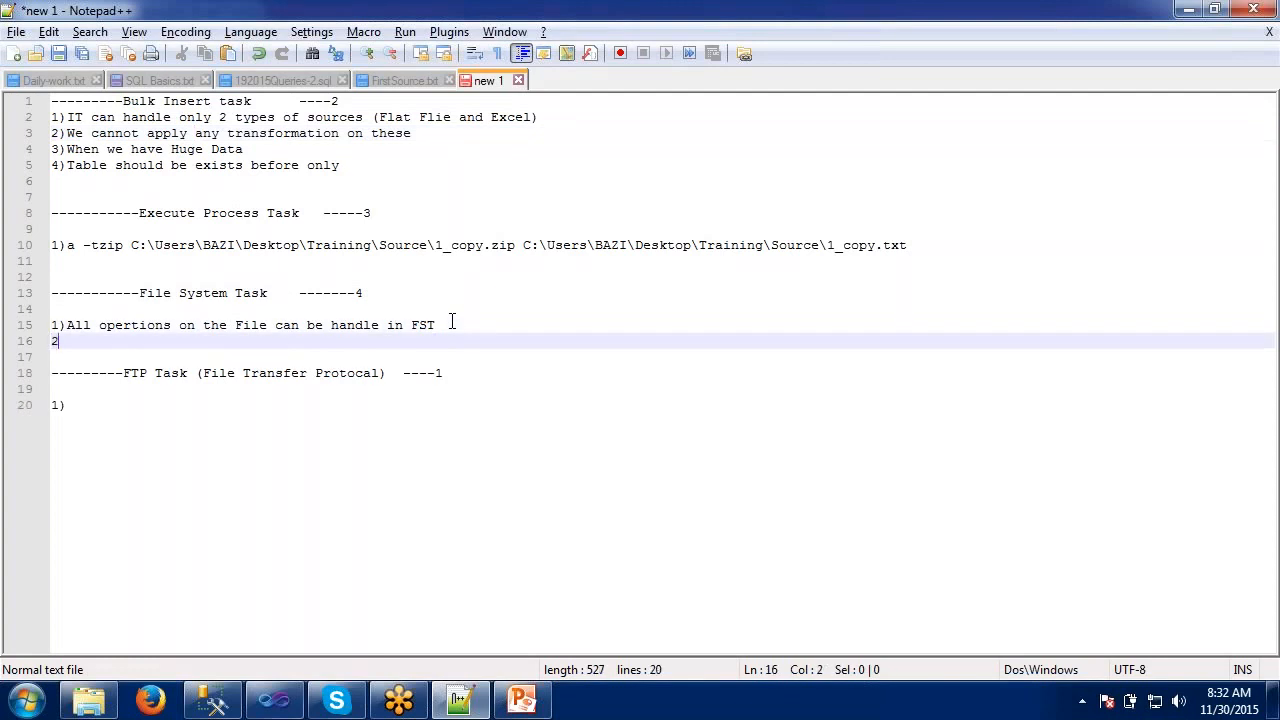
pyautogui.write(')Move it to bac')
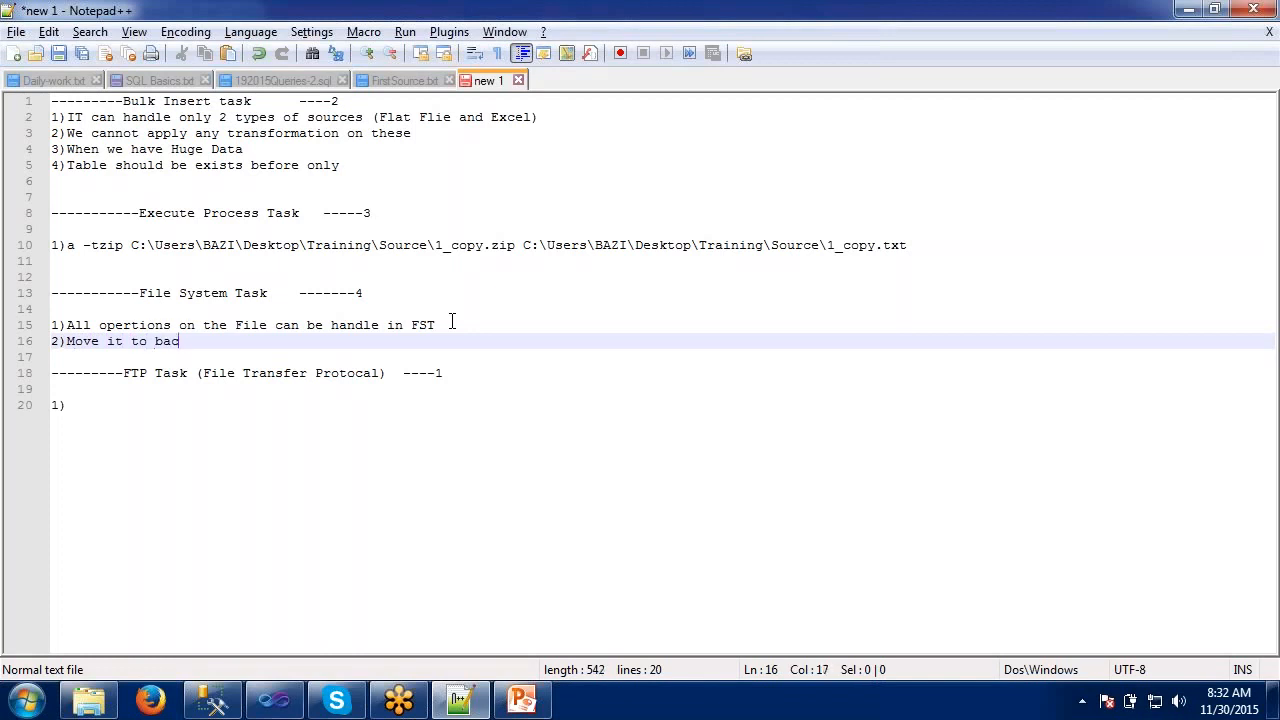
pyautogui.write('k folde')
pyautogui.press('BackSpace')
pyautogui.press('BackSpace')
pyautogui.write('der')
pyautogui.click(278, 700)
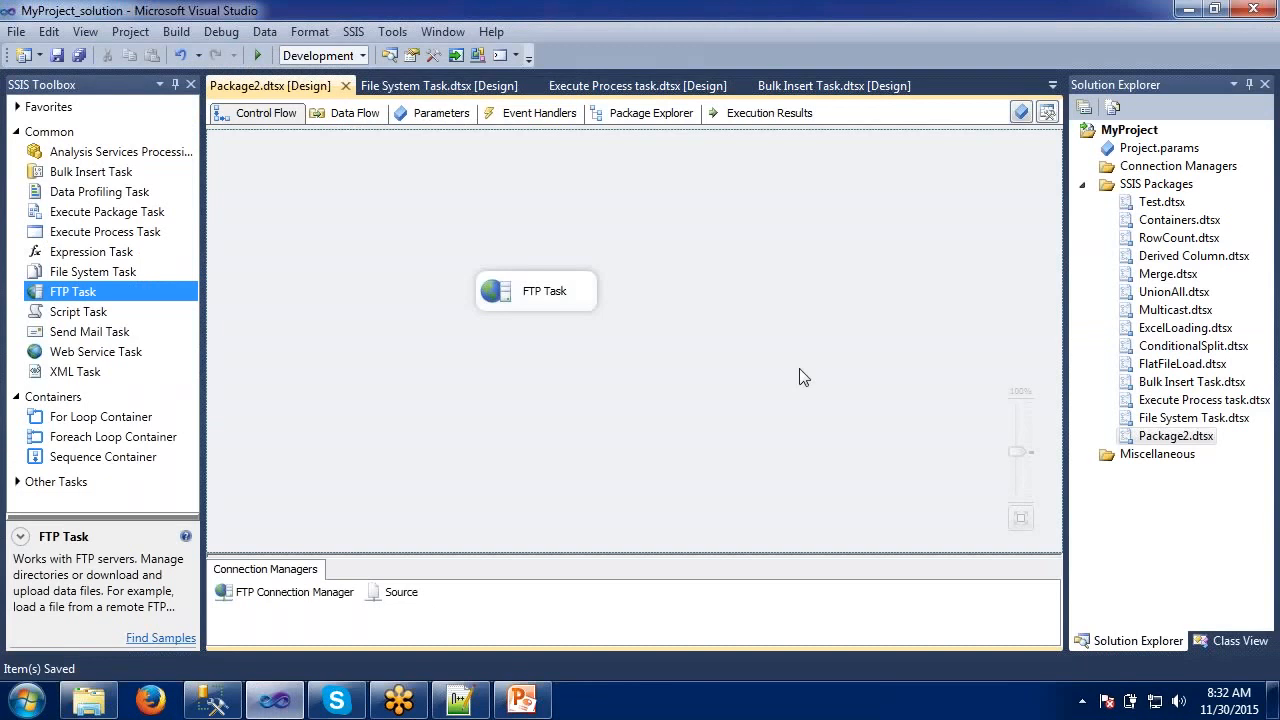